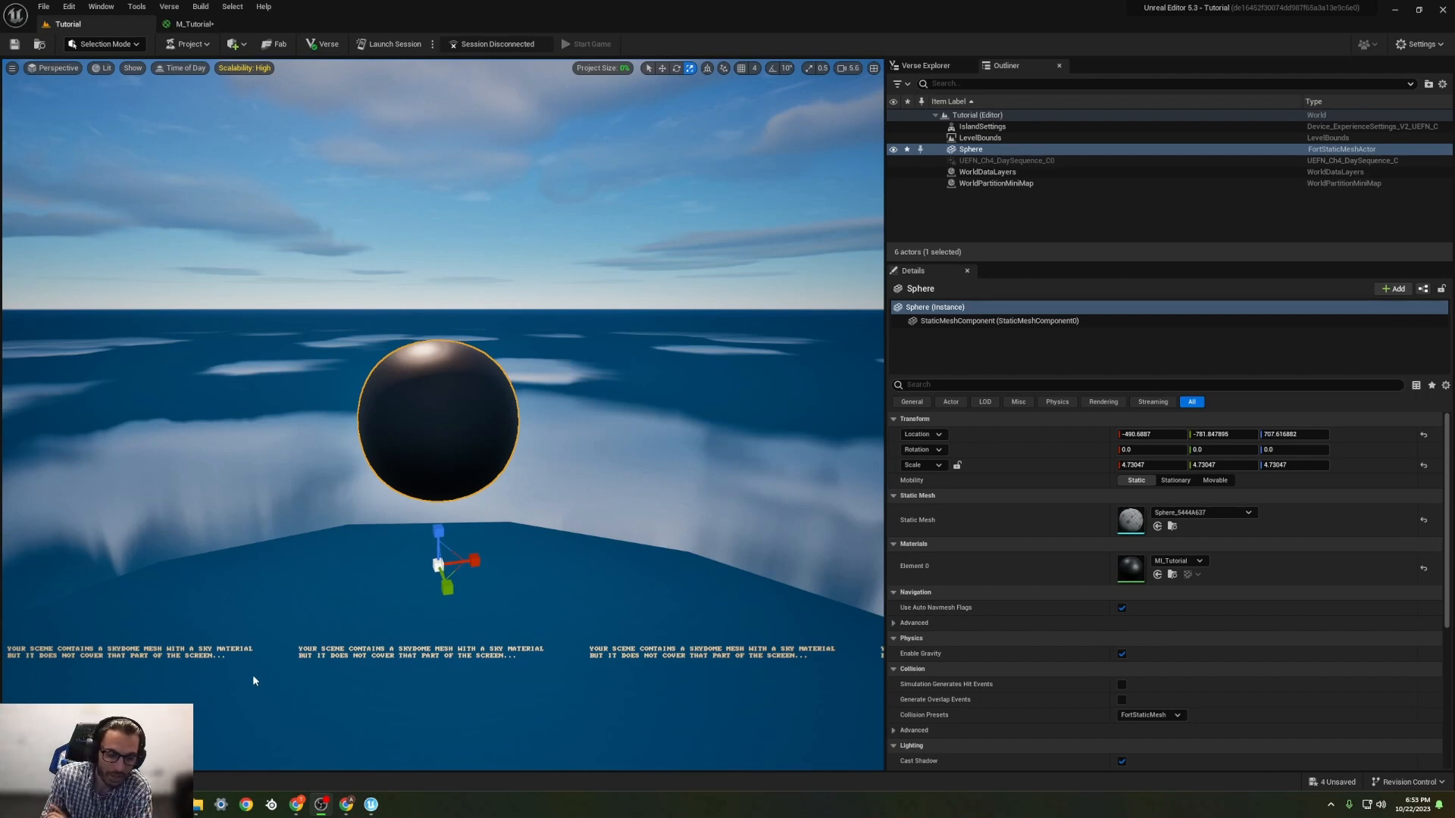
Step: Look through the project's Materials folder and its BaseMaterials subfolder
key(ctrl+space)
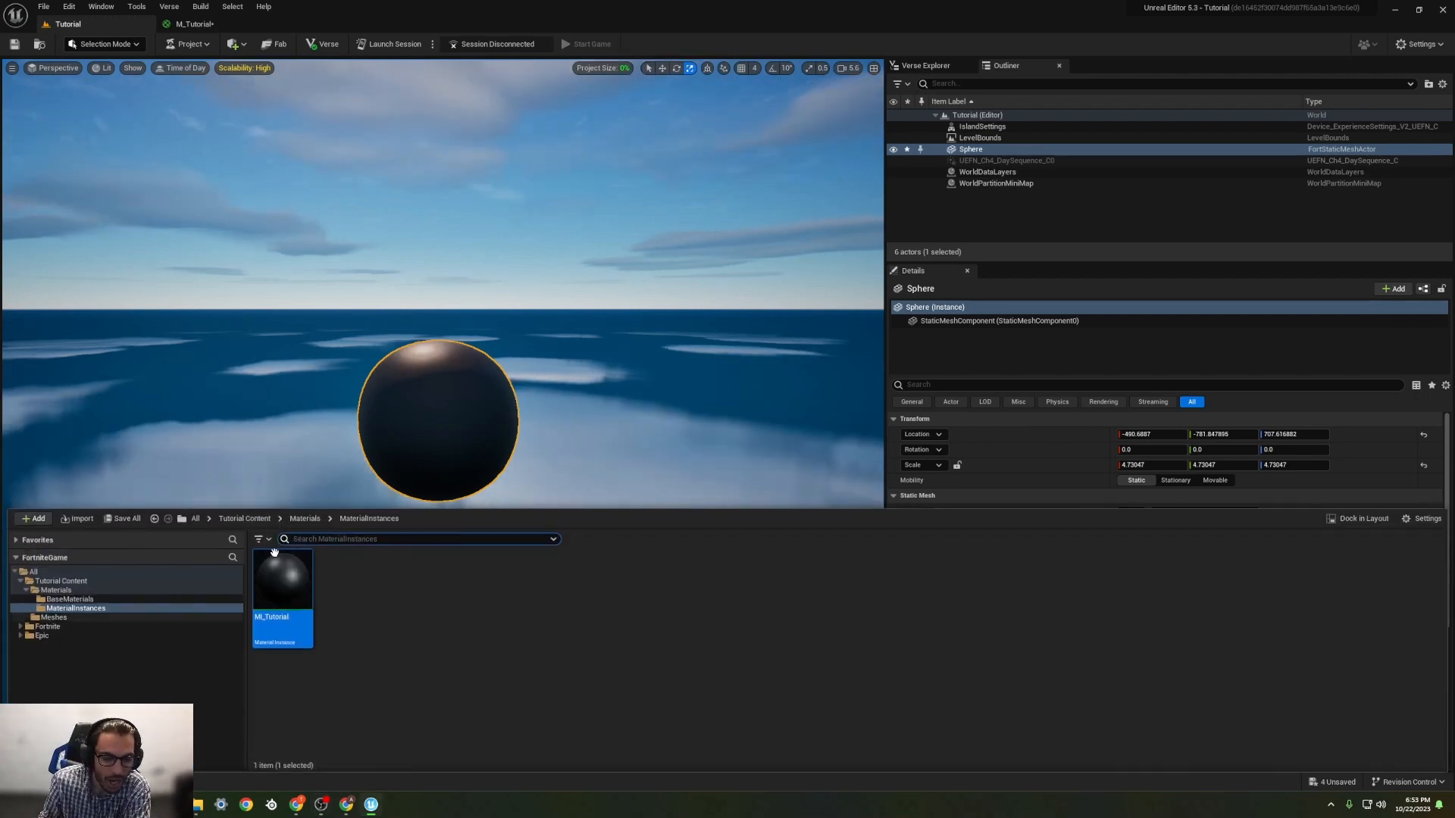
click(305, 518)
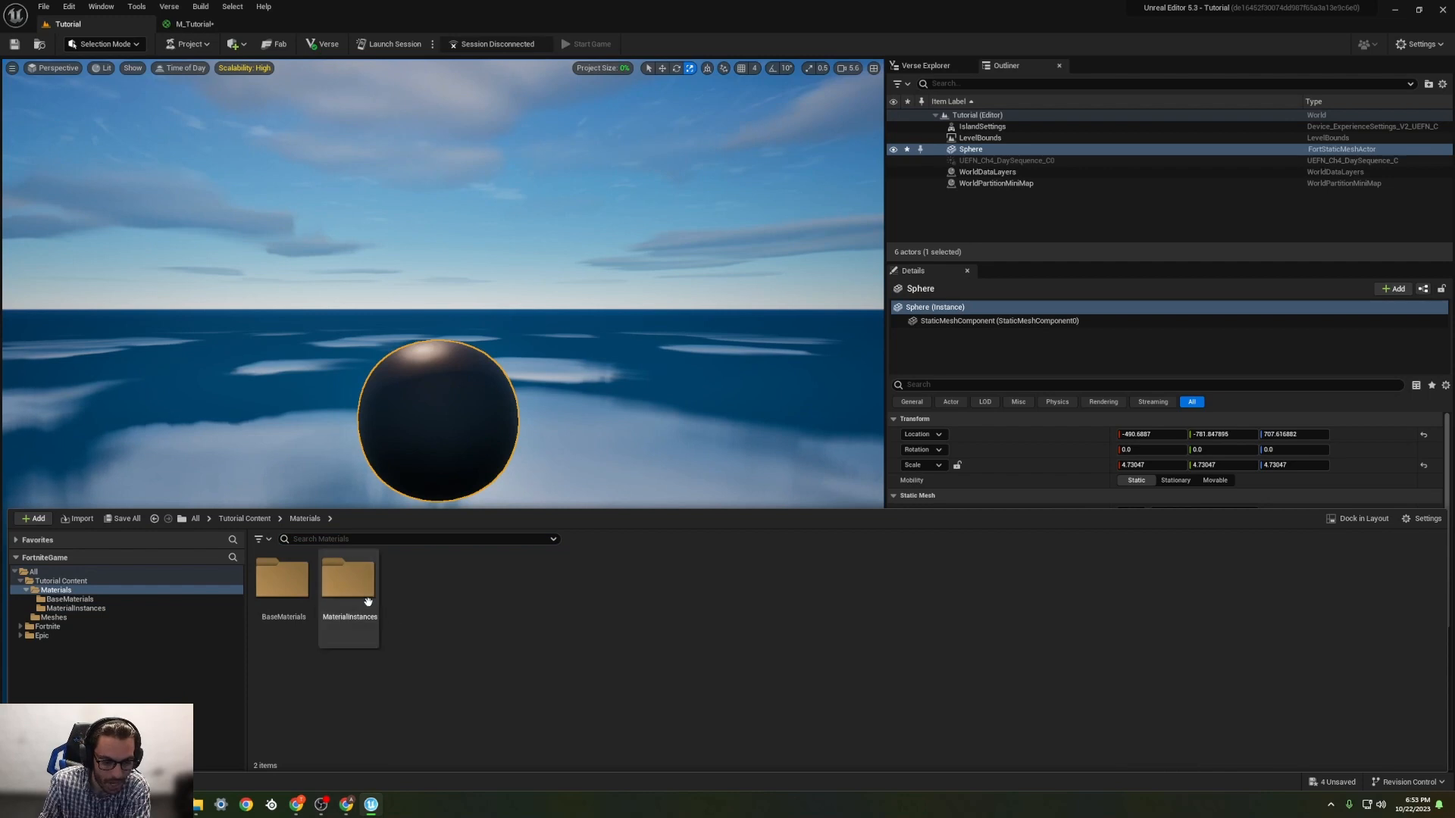
double_click(283, 587)
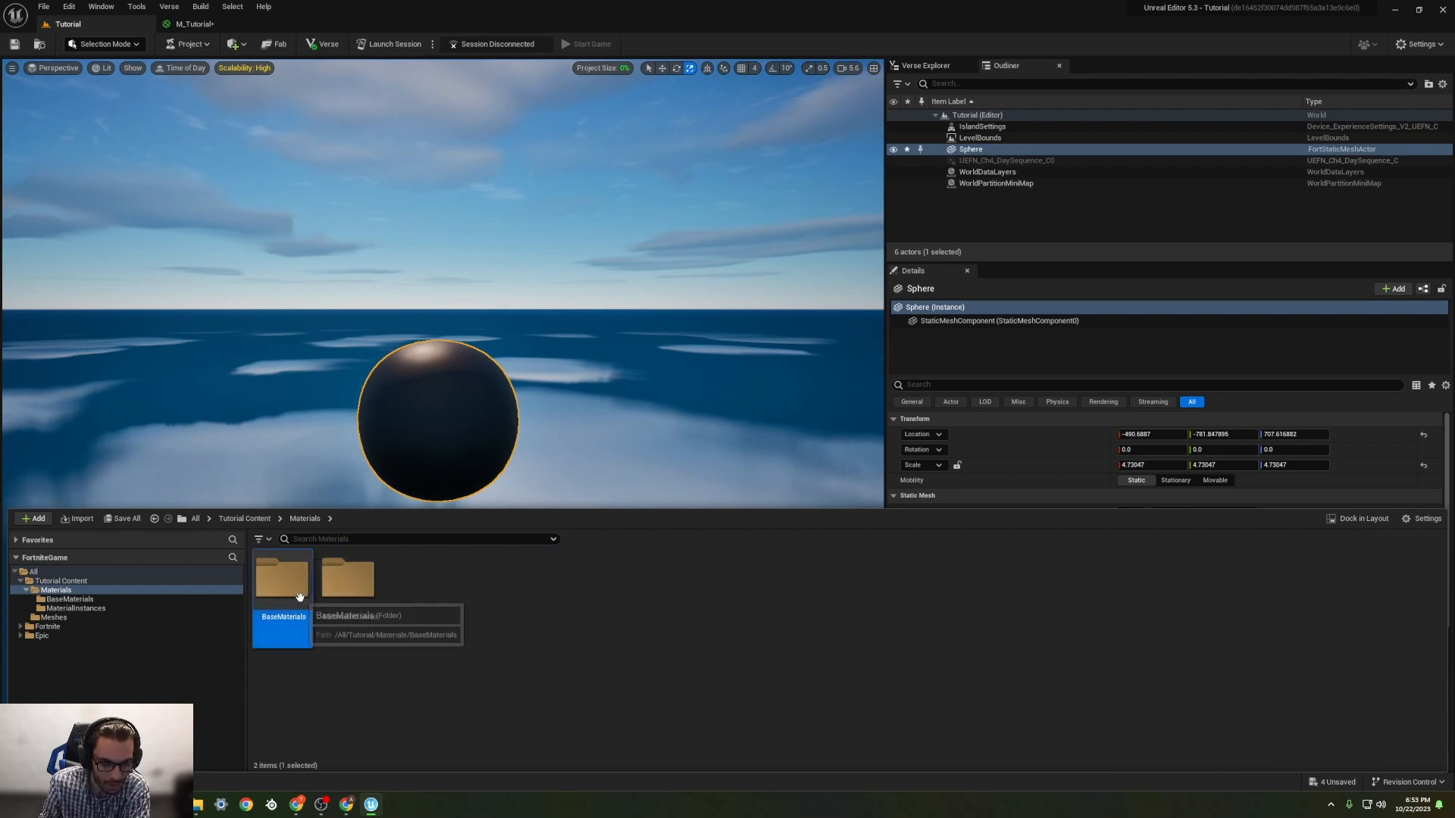
click(305, 518)
Step: Apply the MI_Tutorial material instance from the MaterialInstances folder to the sphere in the level
click(336, 596)
drag(336, 596, 348, 609)
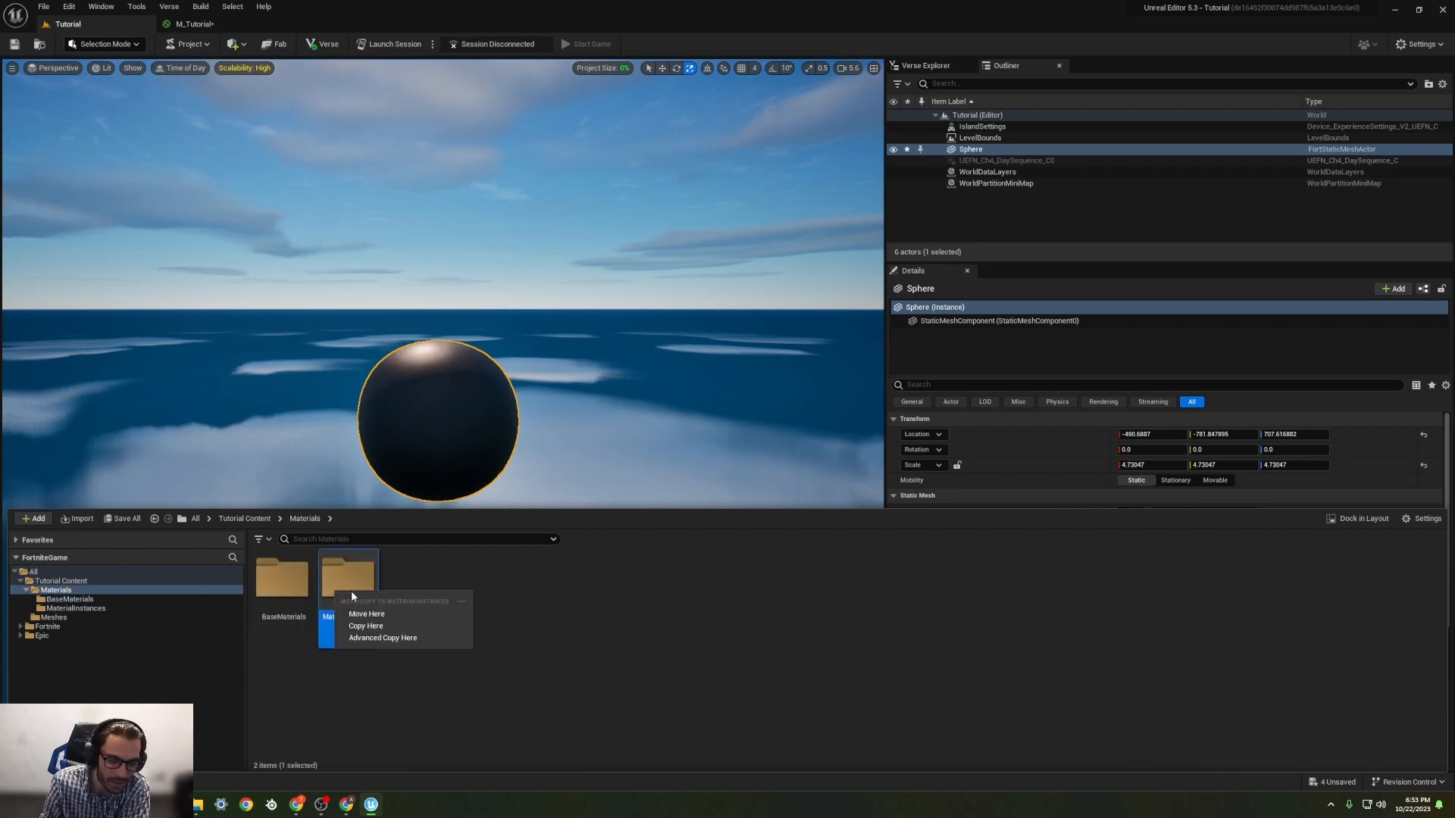
click(366, 614)
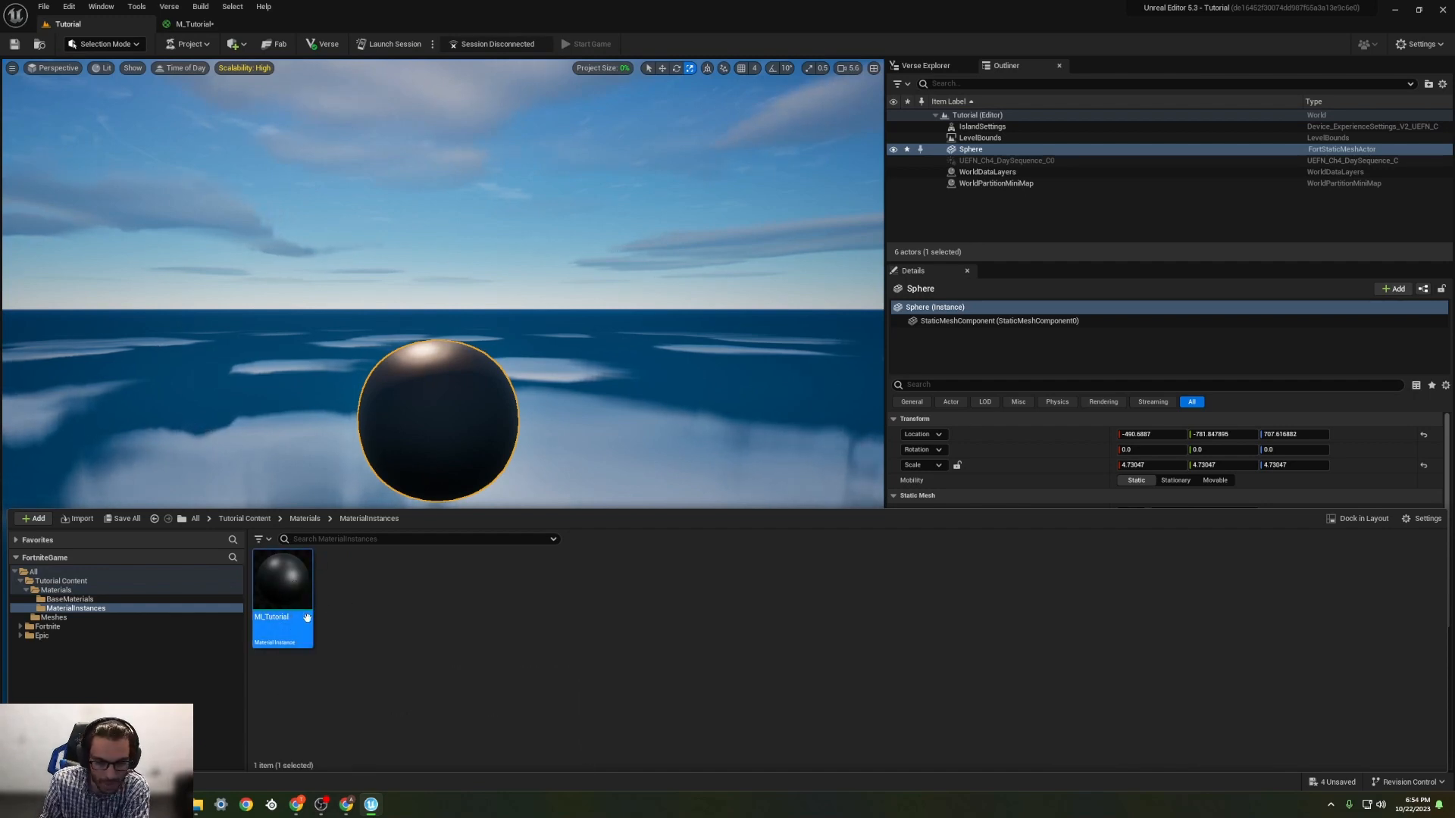
drag(308, 617, 461, 413)
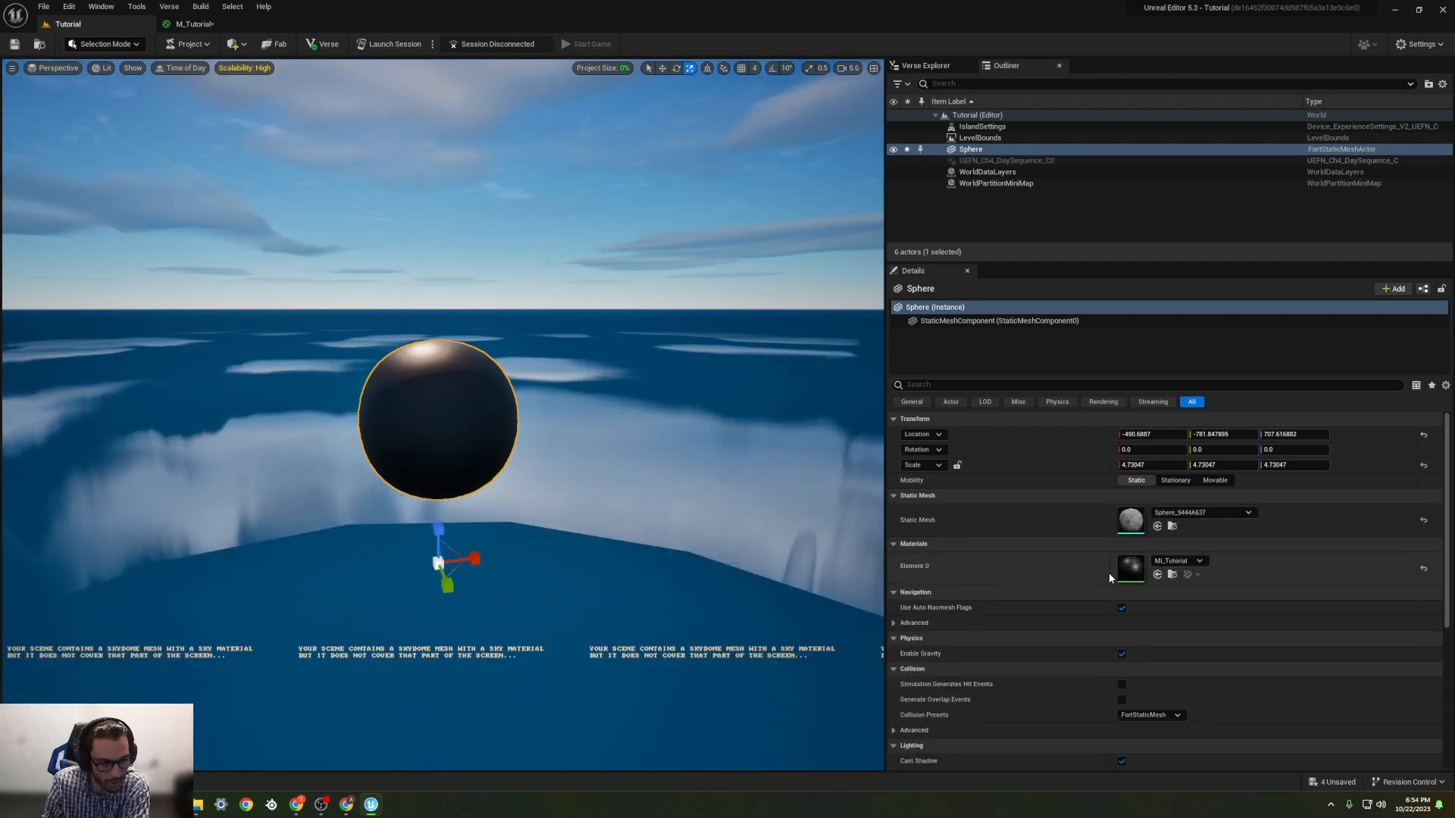
Step: Open the M_Tutorial material from the BaseMaterials folder for editing and widen its graph area
click(45, 782)
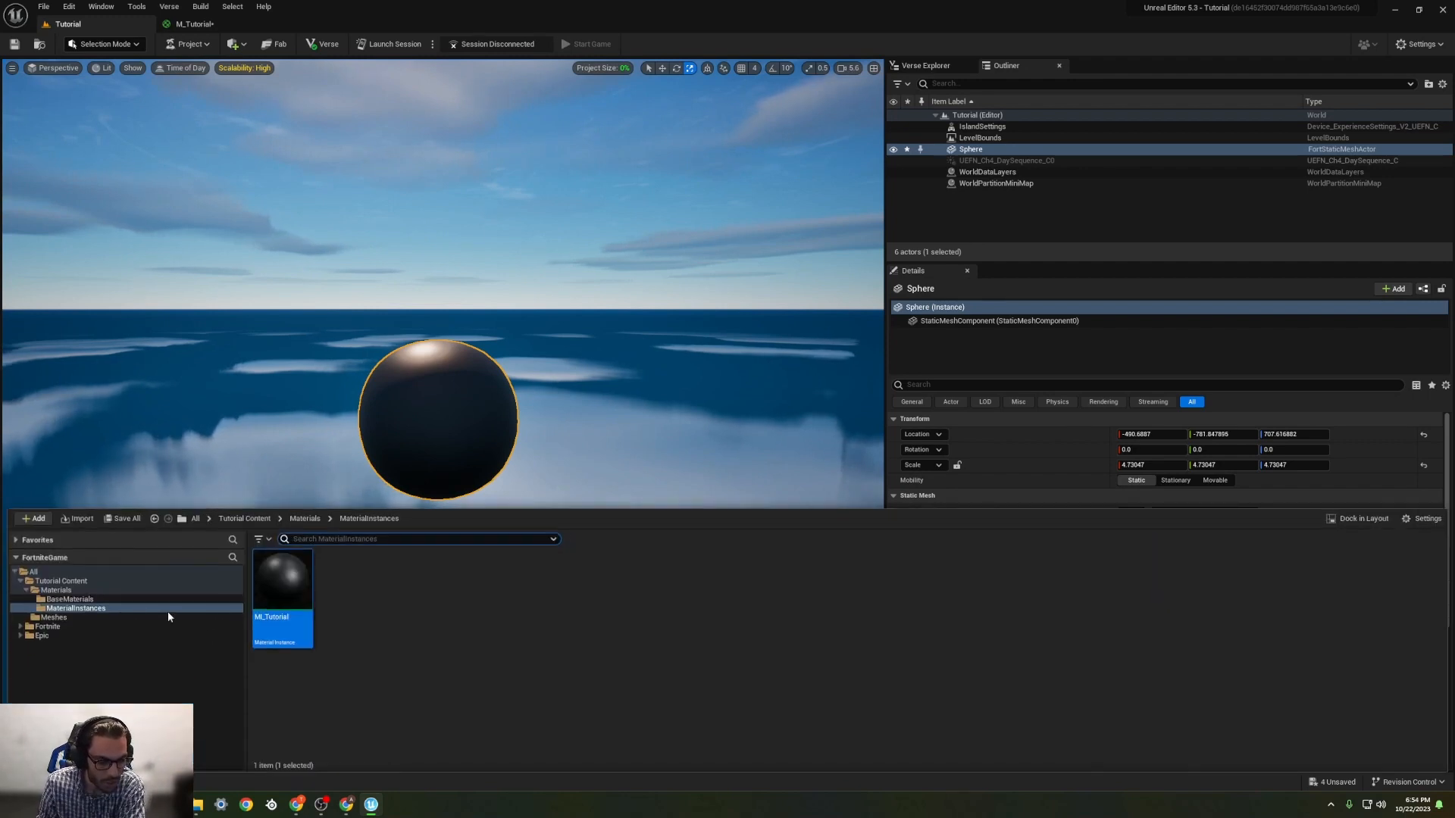
click(56, 581)
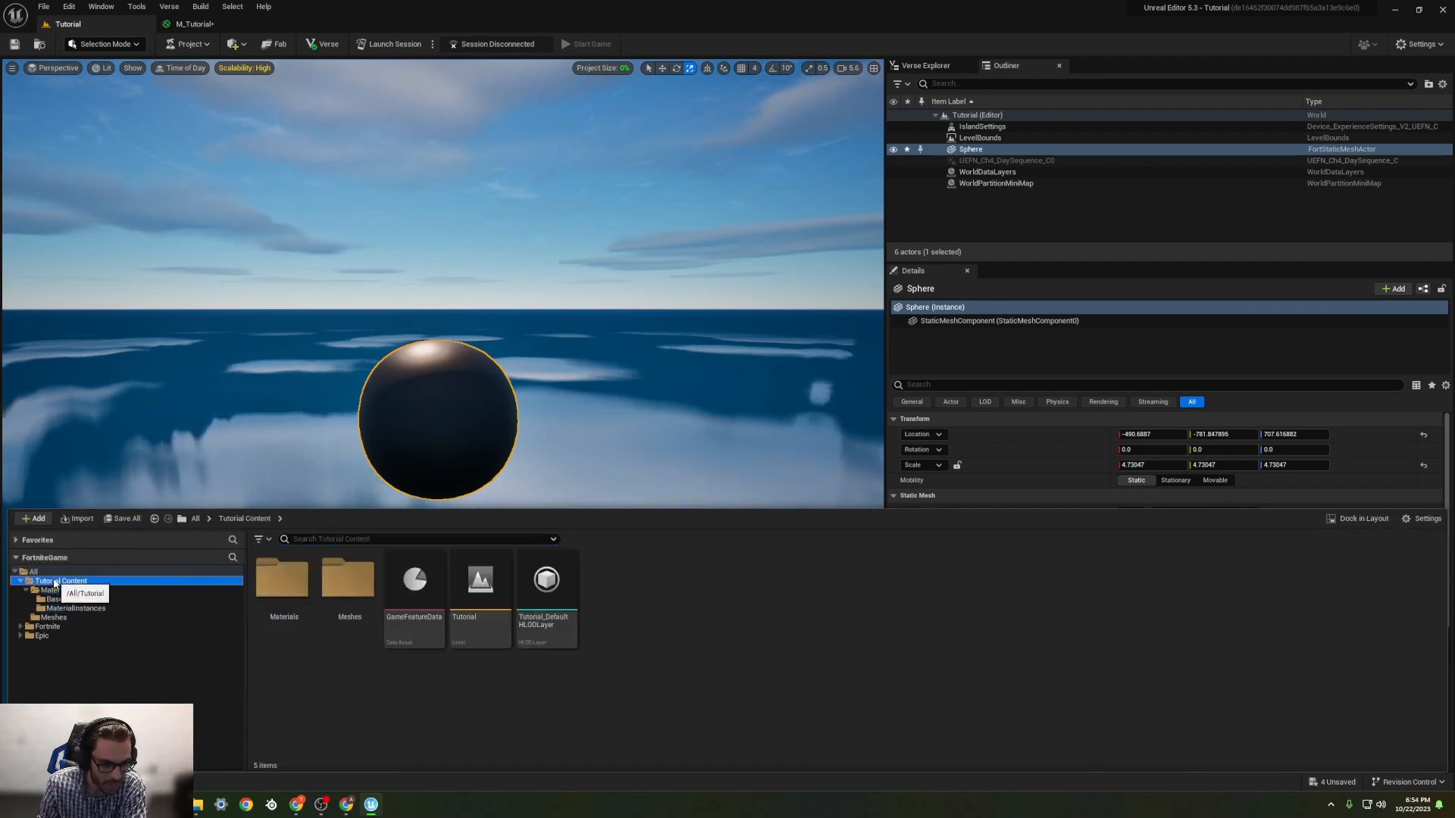
double_click(263, 587)
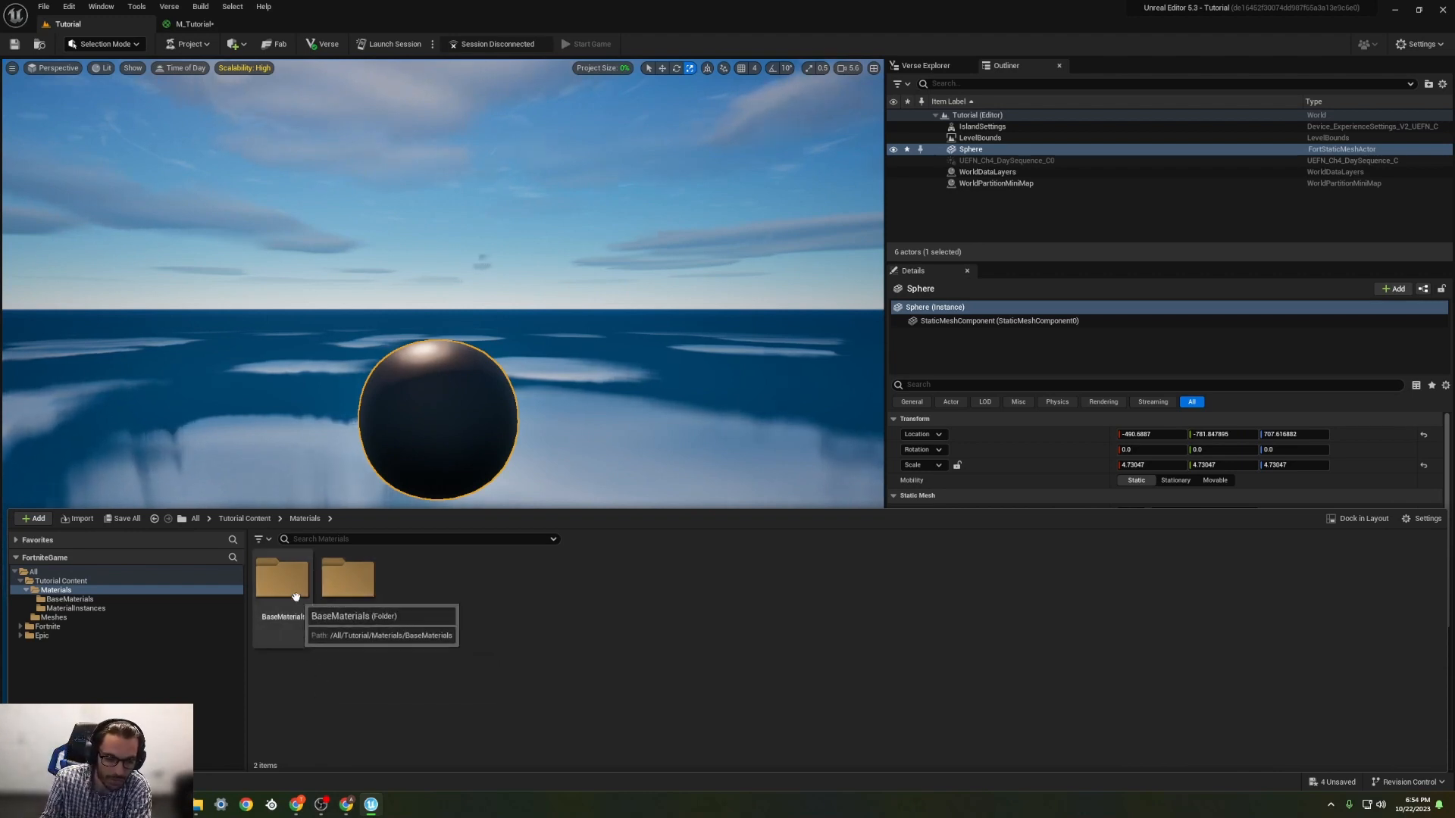
click(294, 591)
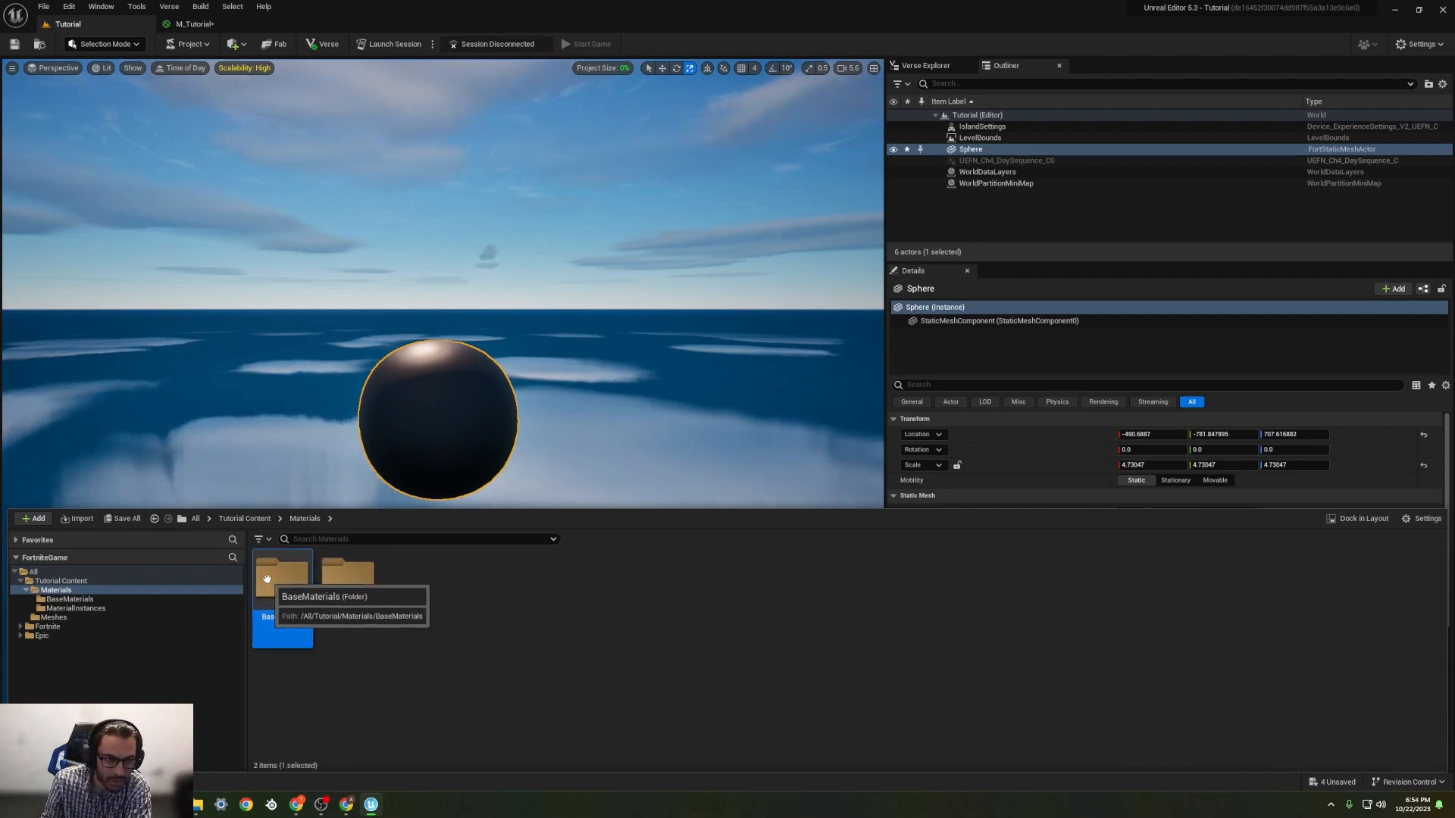
double_click(294, 591)
double_click(283, 588)
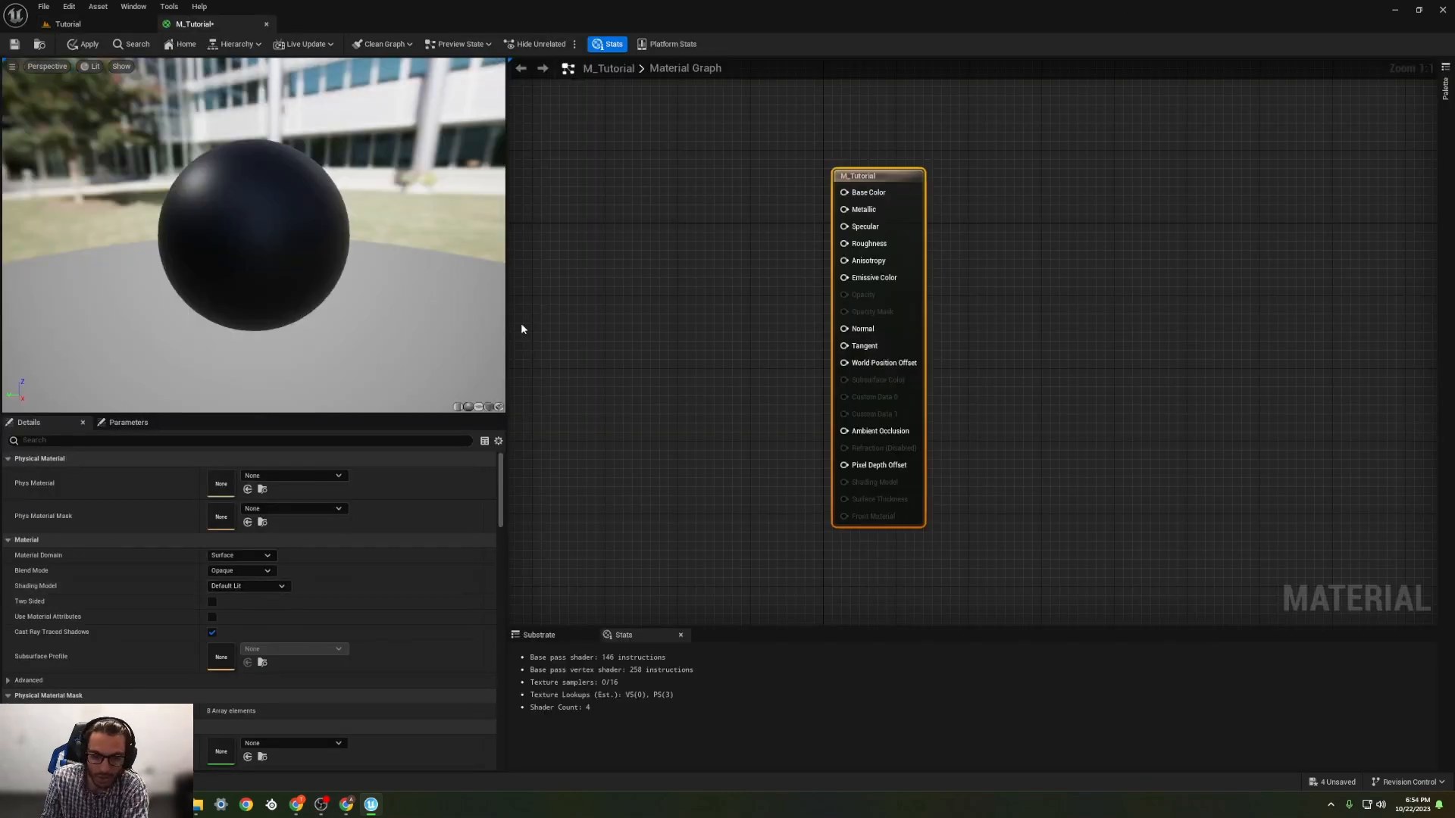
drag(507, 318, 433, 310)
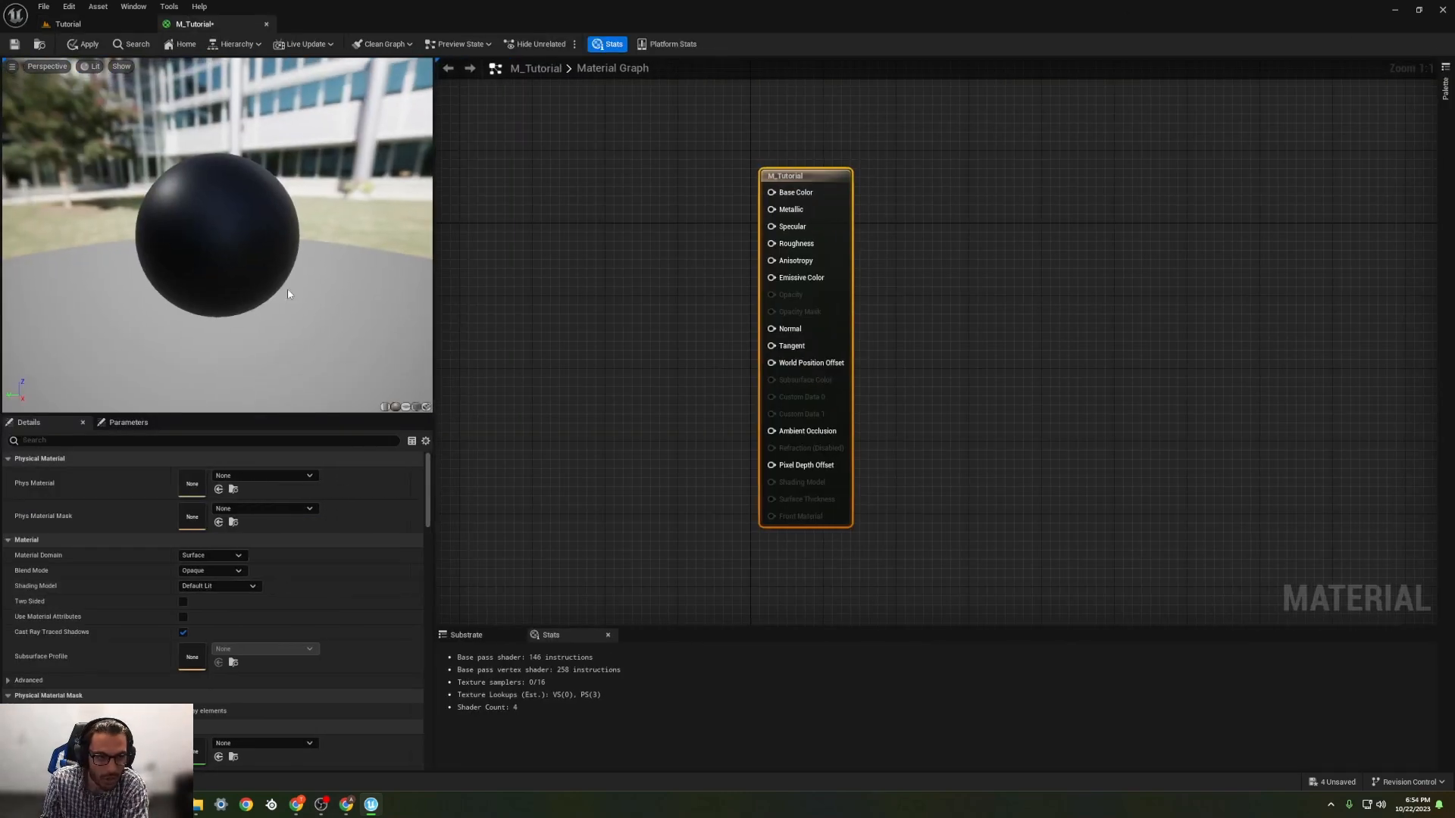
click(100, 28)
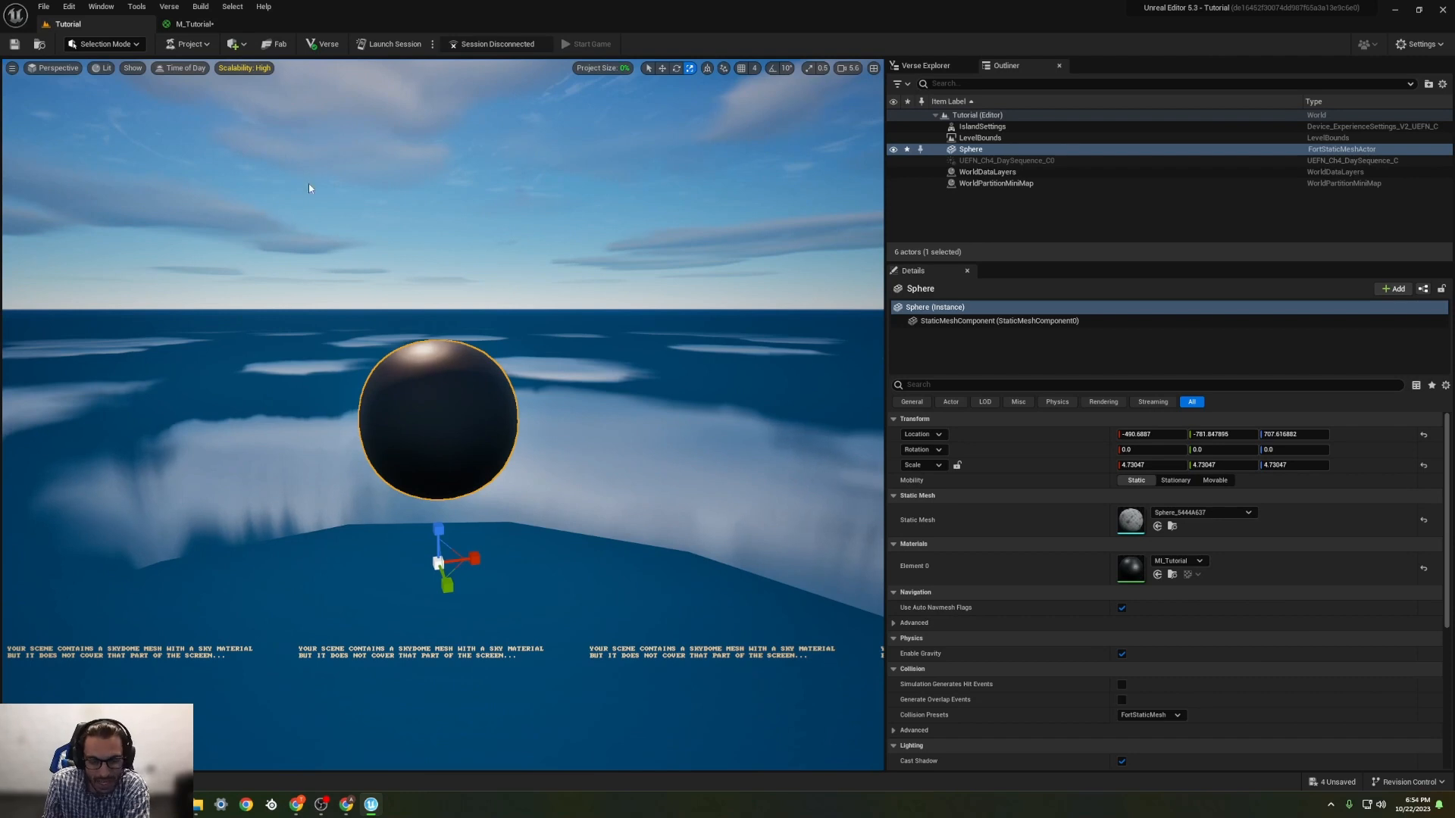
click(193, 23)
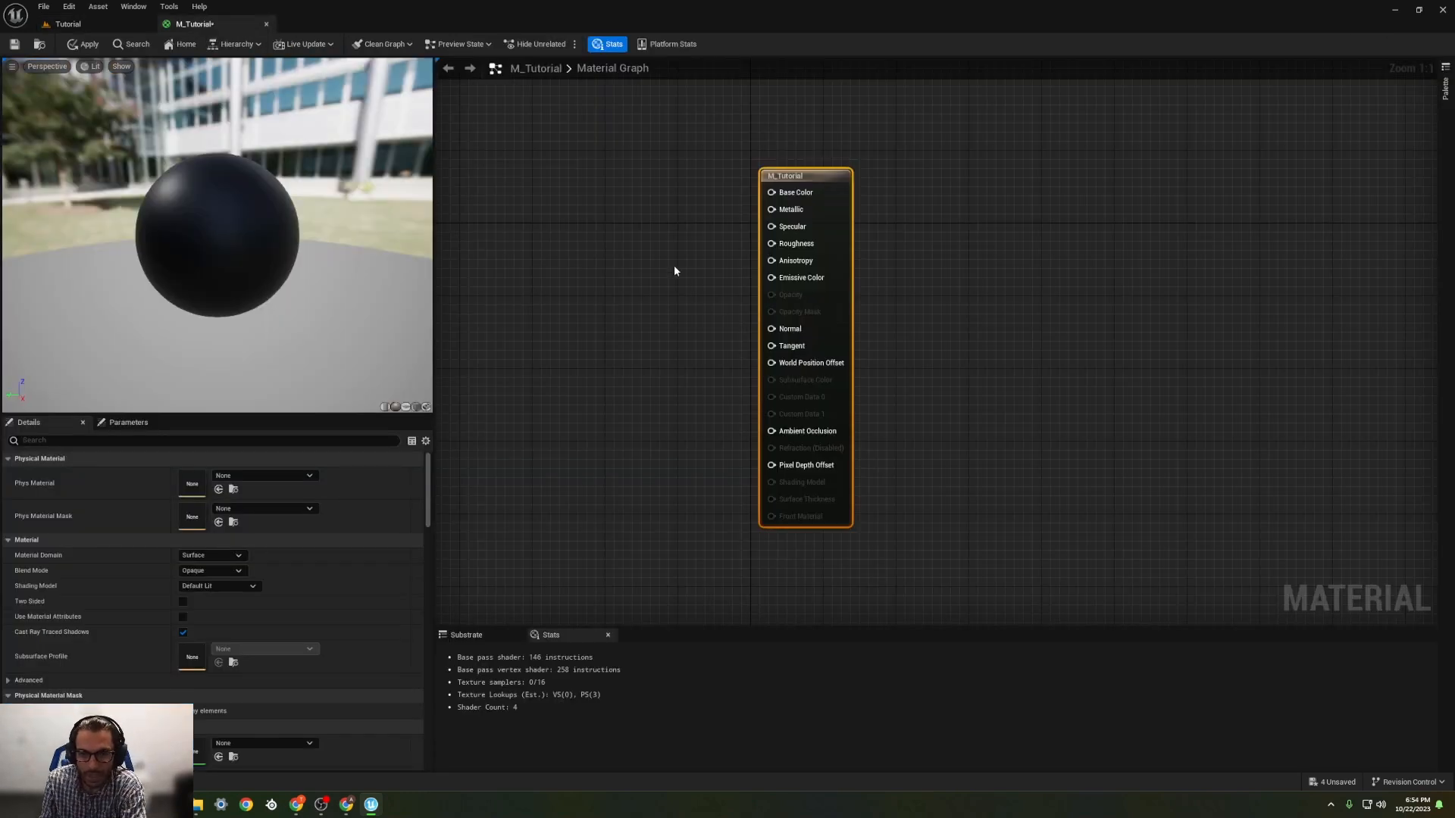
Step: Add a Texture Sample node to the M_Tutorial graph, placed in front of the material's output node
right_drag(599, 242, 768, 273)
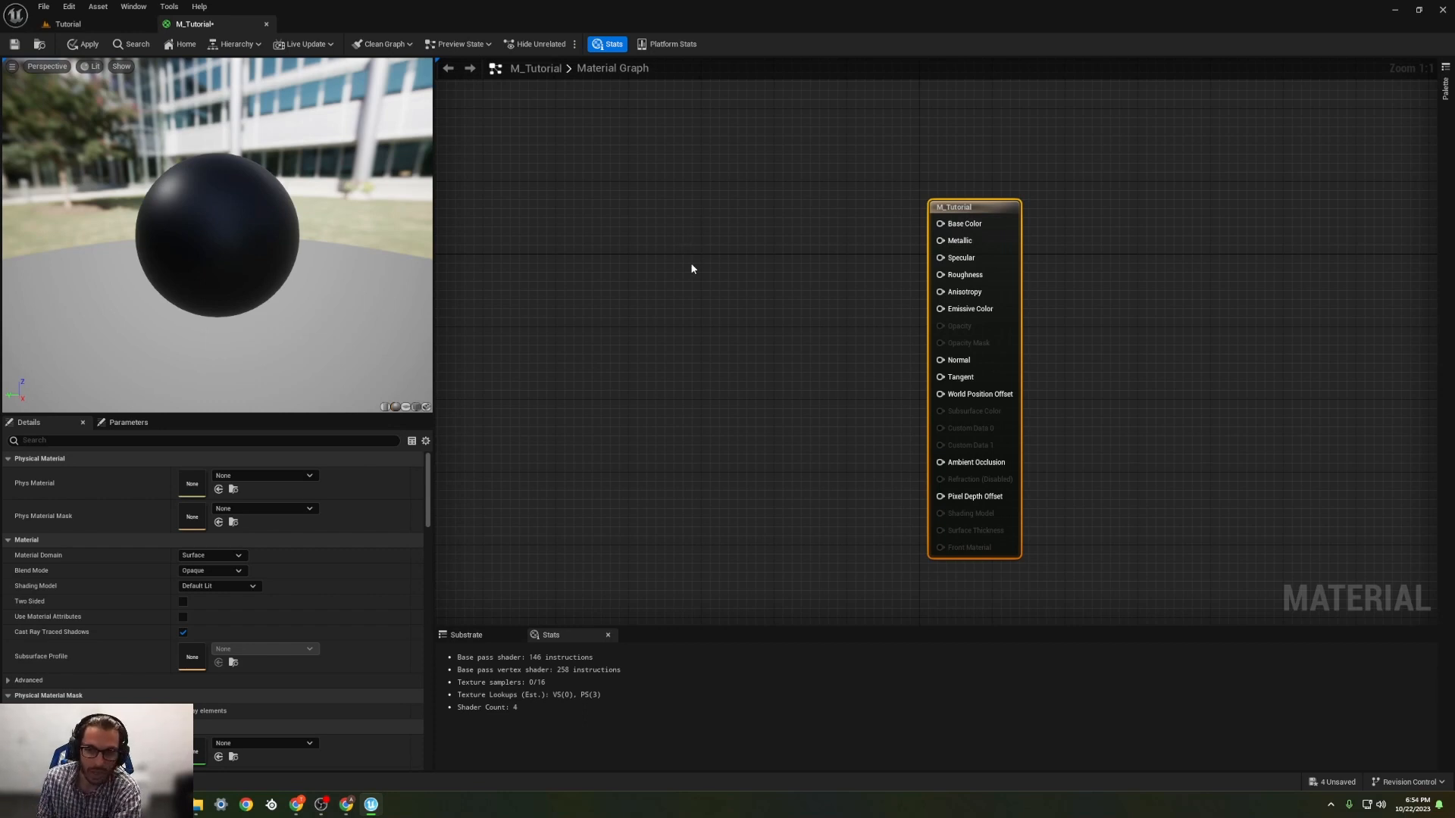
right_click(705, 237)
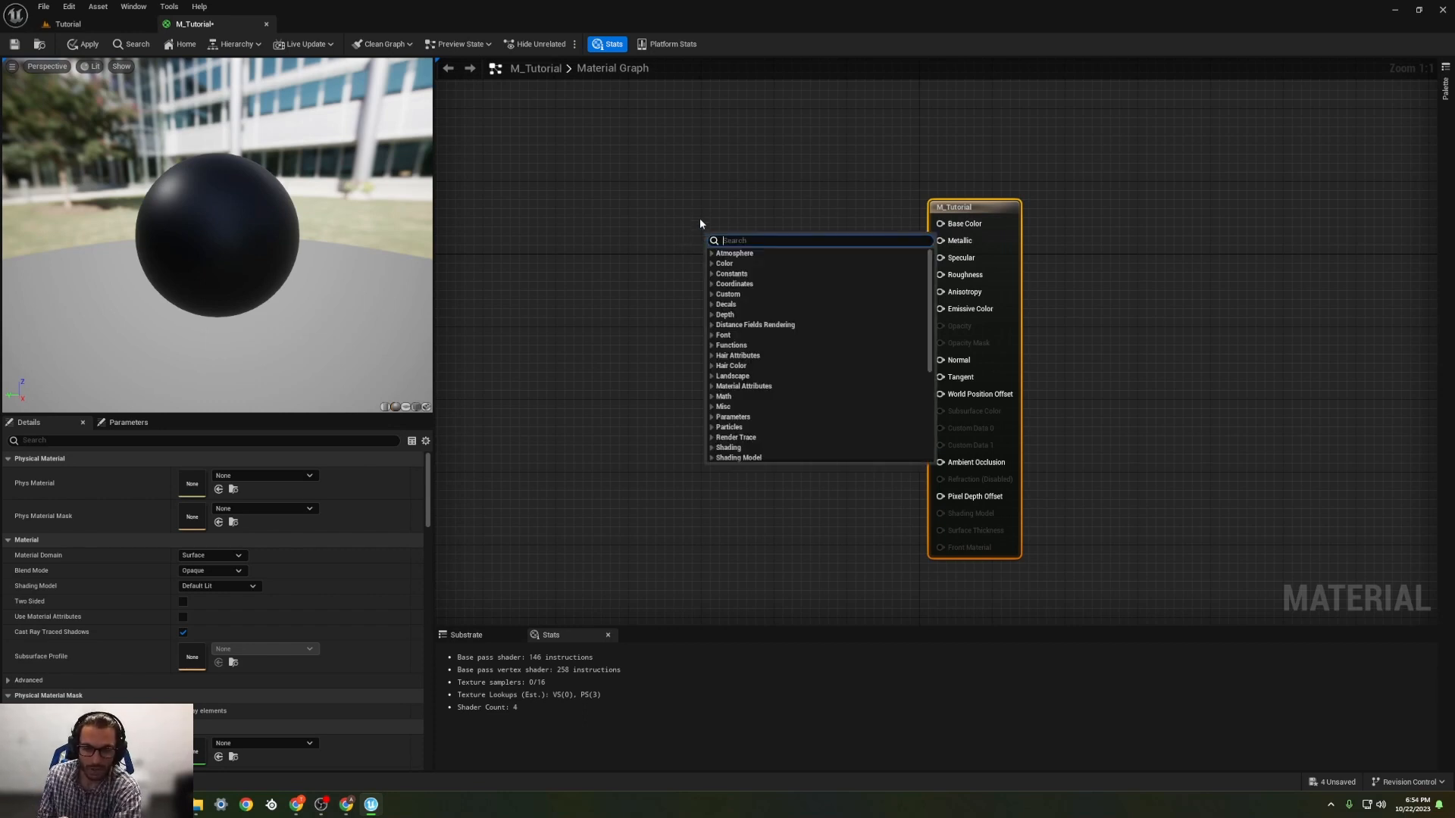
text(texture)
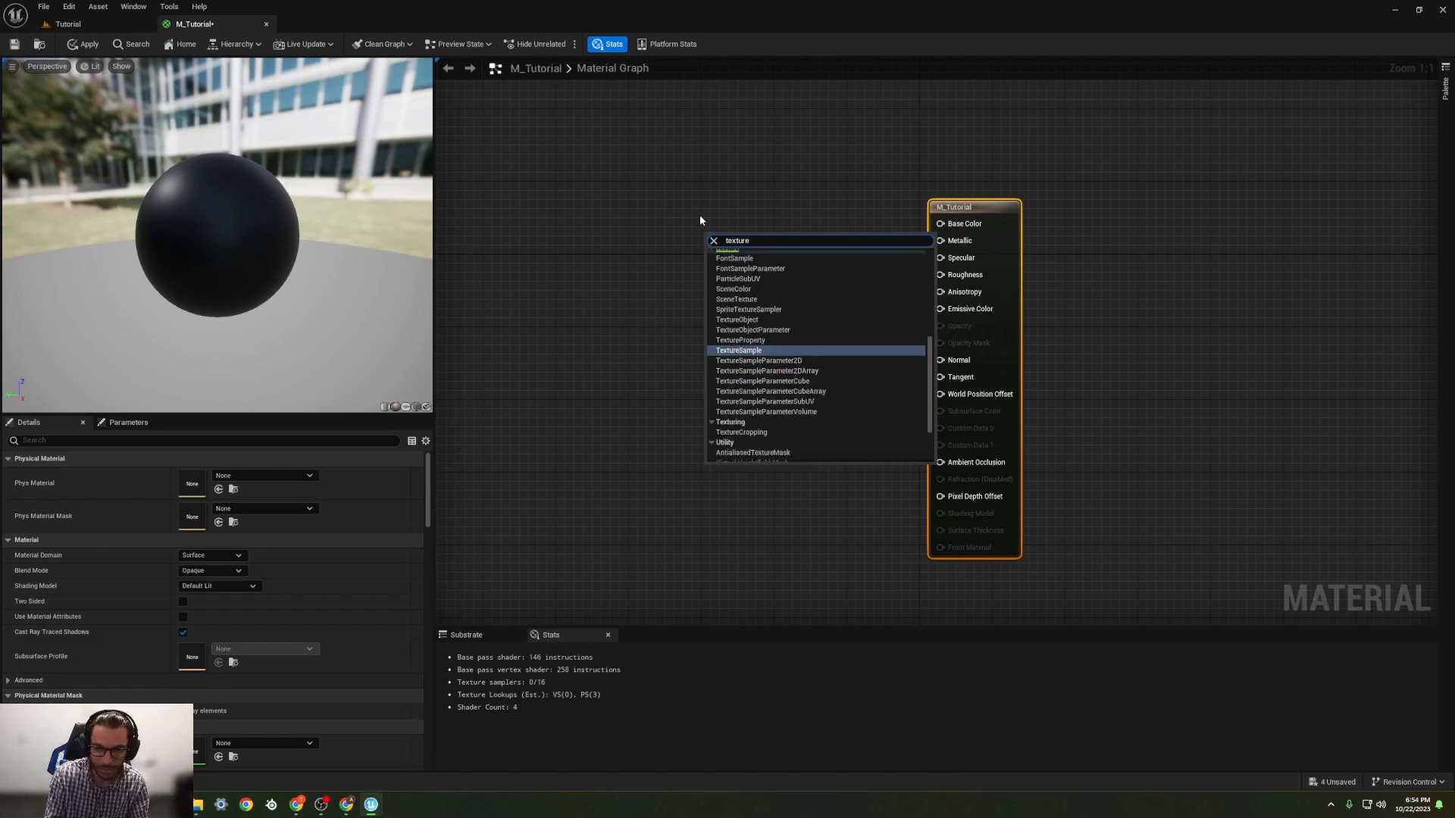
key(Return)
drag(788, 250, 695, 204)
Step: Assign the T_Clouds_Noise2_D texture to the Texture Sample node and move the node farther from the output node
click(307, 569)
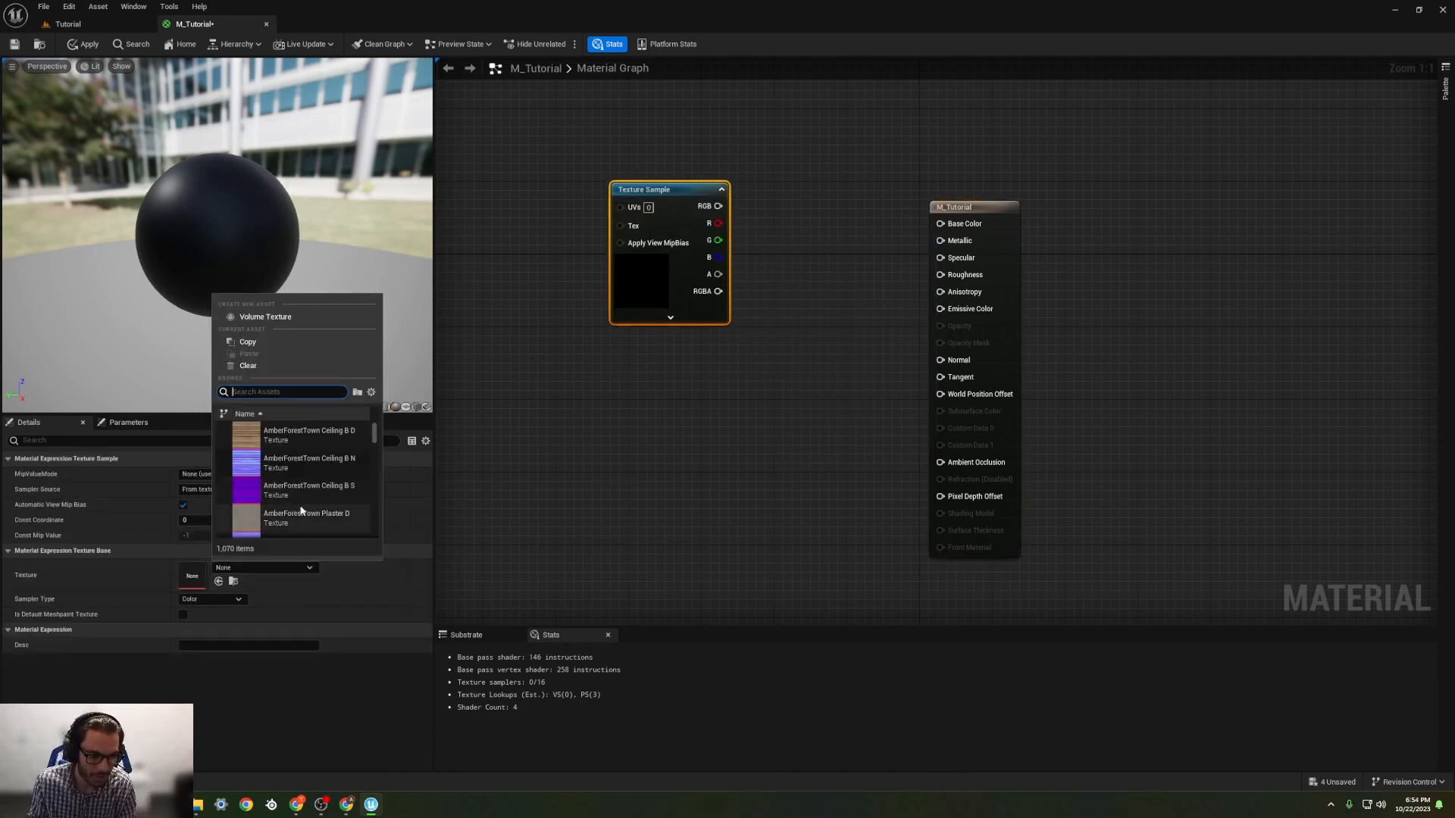
text(noise)
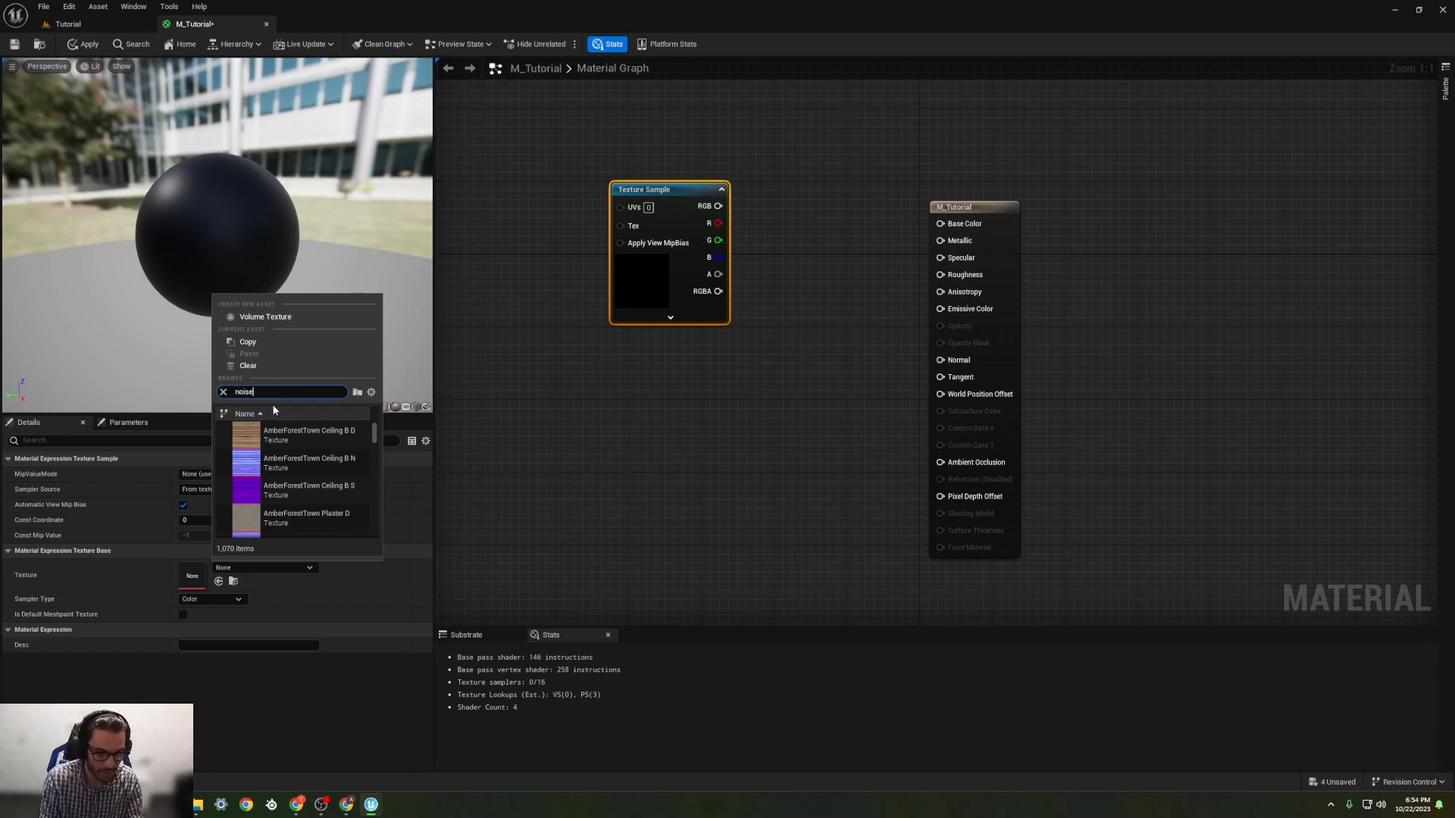
scroll(295, 470, down, 4)
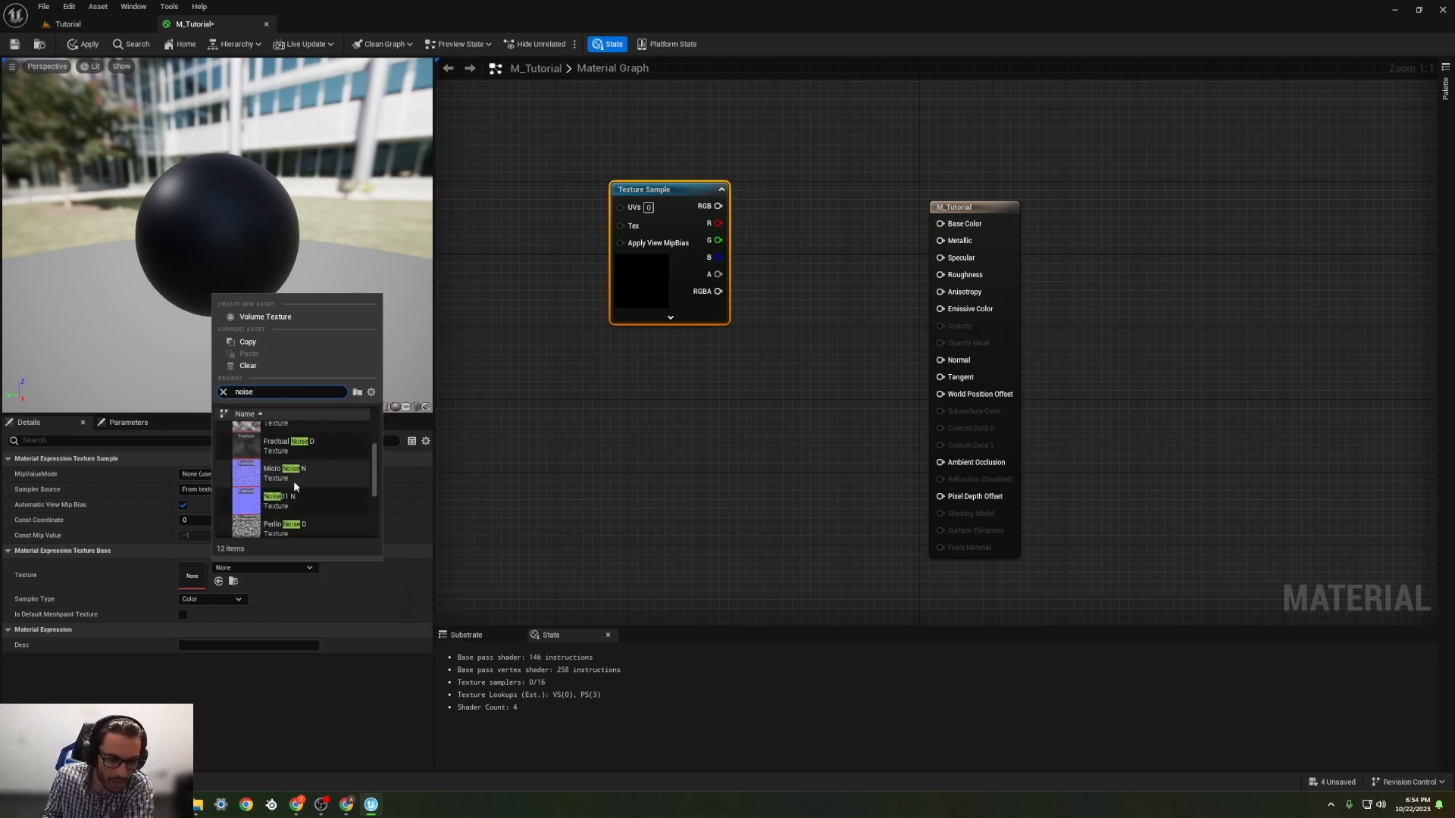
scroll(304, 503, up, 3)
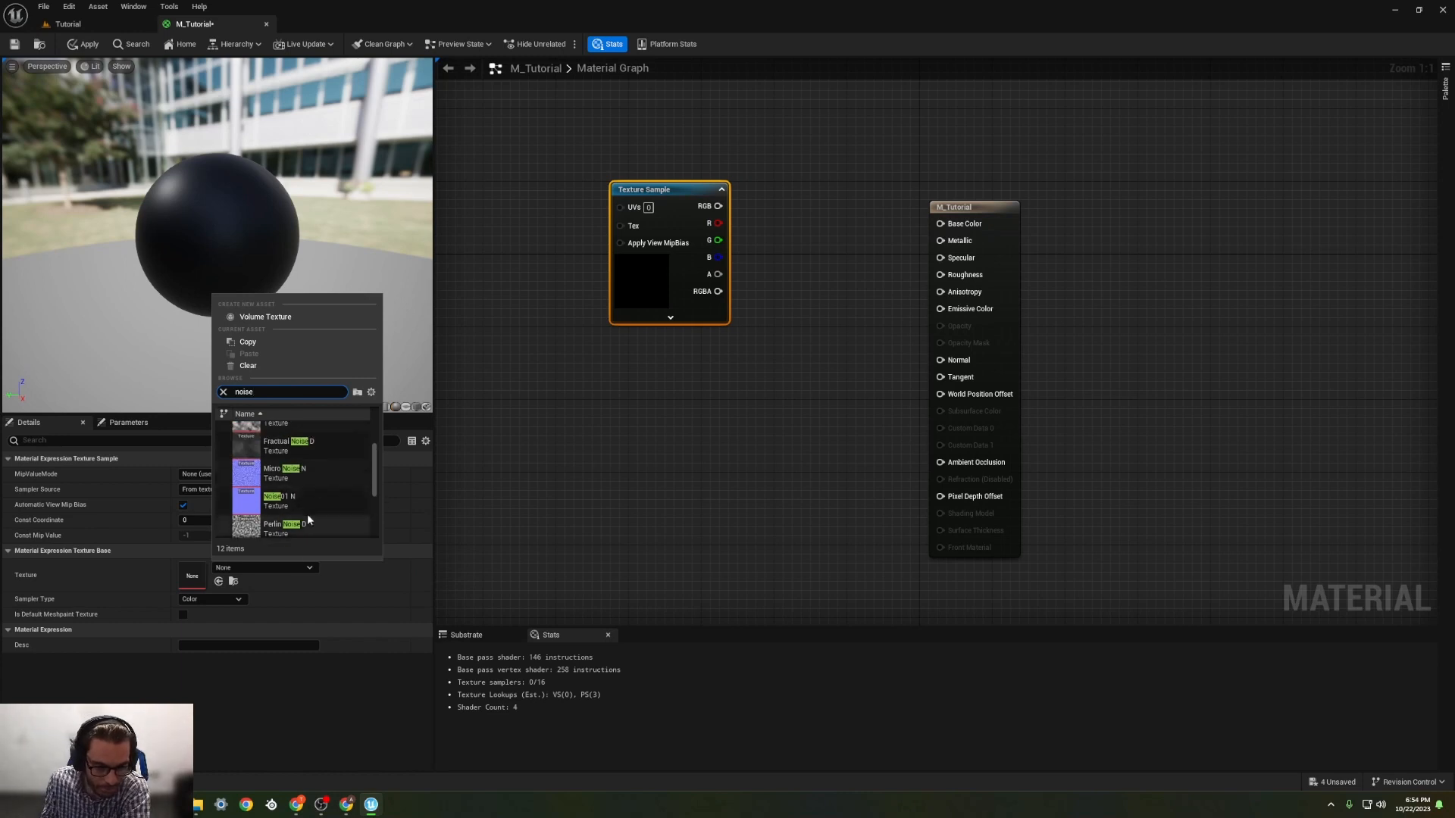
scroll(314, 493, up, 2)
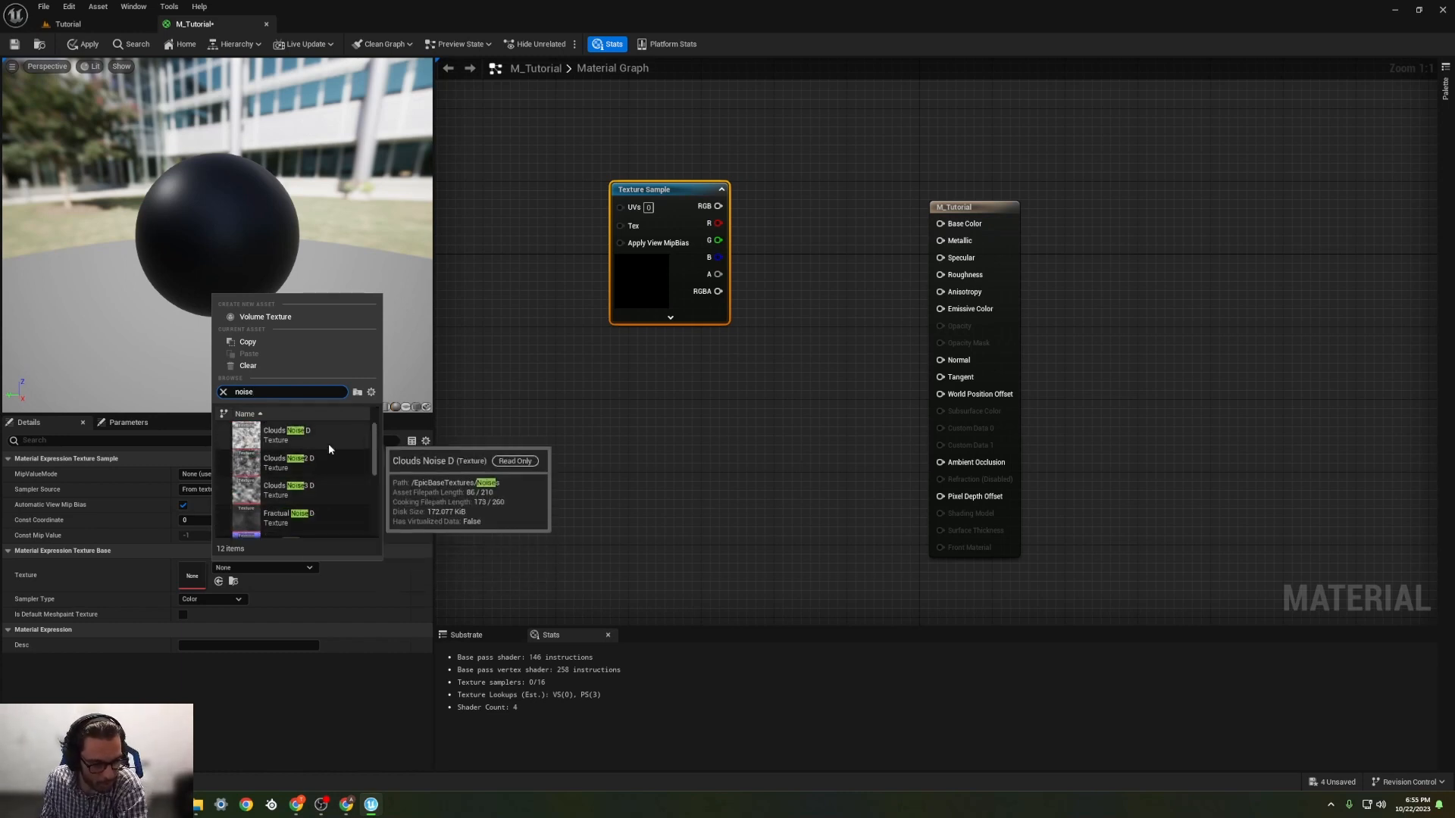
click(244, 463)
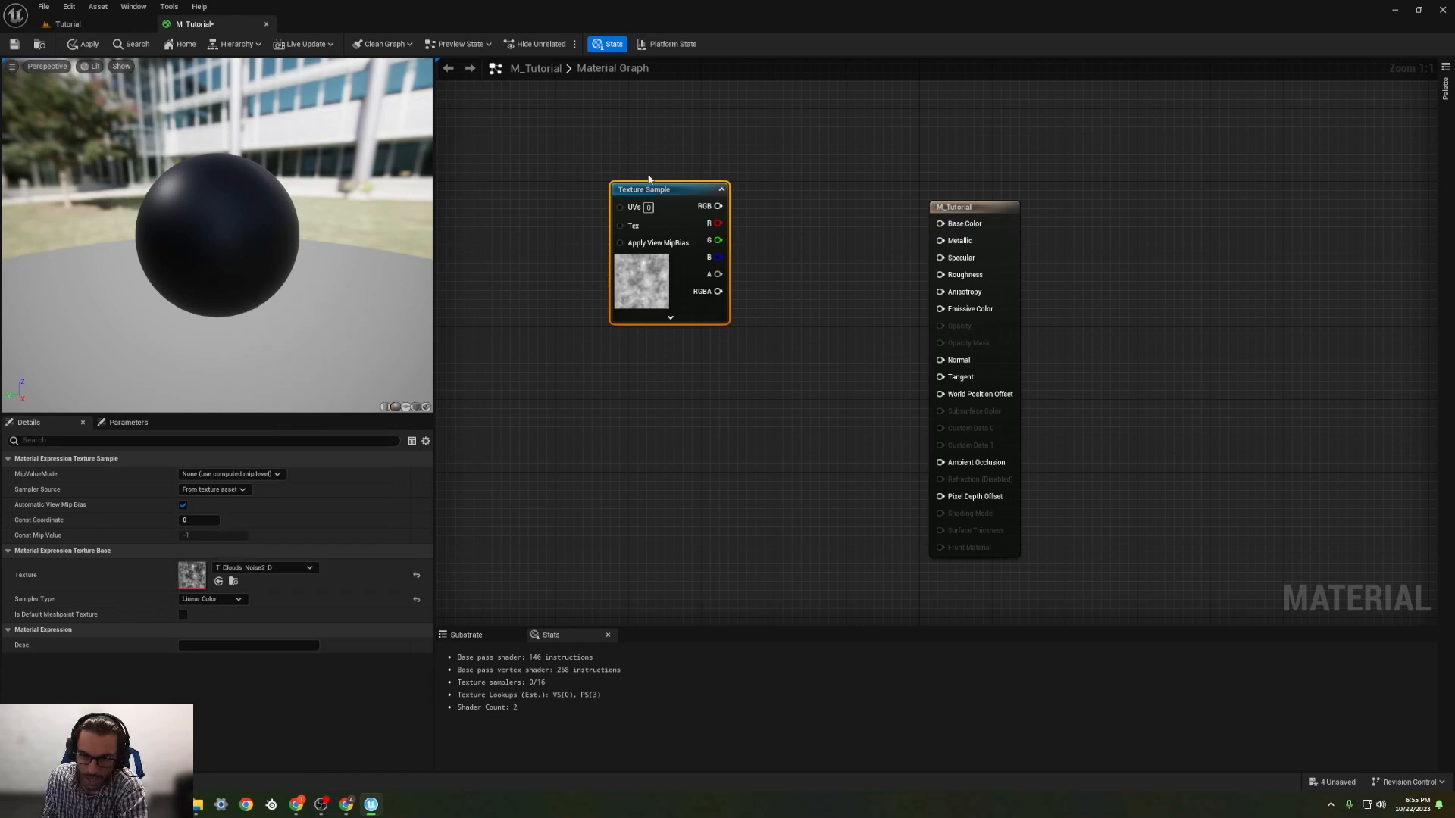
drag(650, 189, 552, 160)
Step: Add a LinearInterpolate node above the Texture Sample and connect the sample's RGB output to its Alpha input
right_click(713, 168)
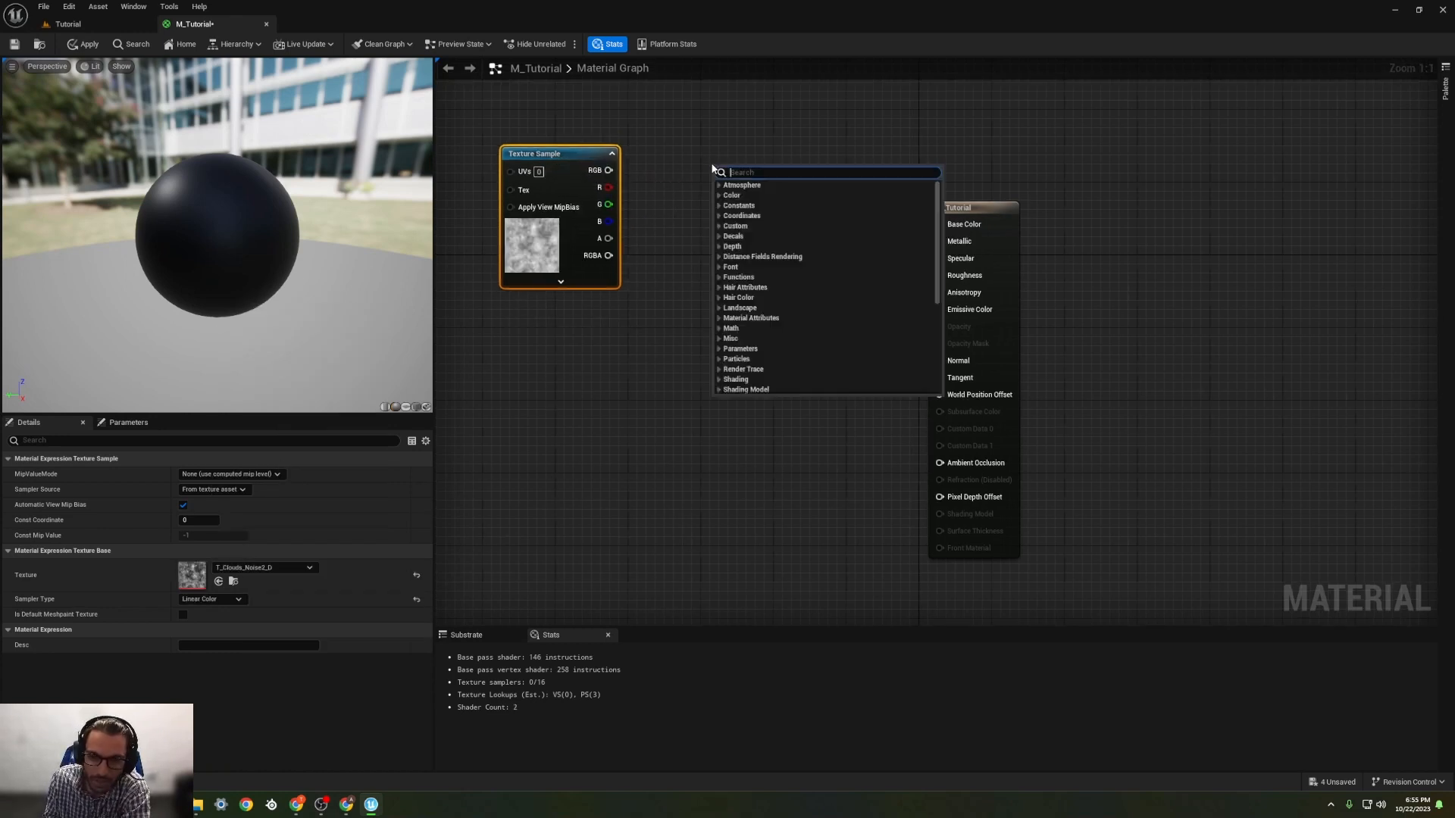
text(lerp)
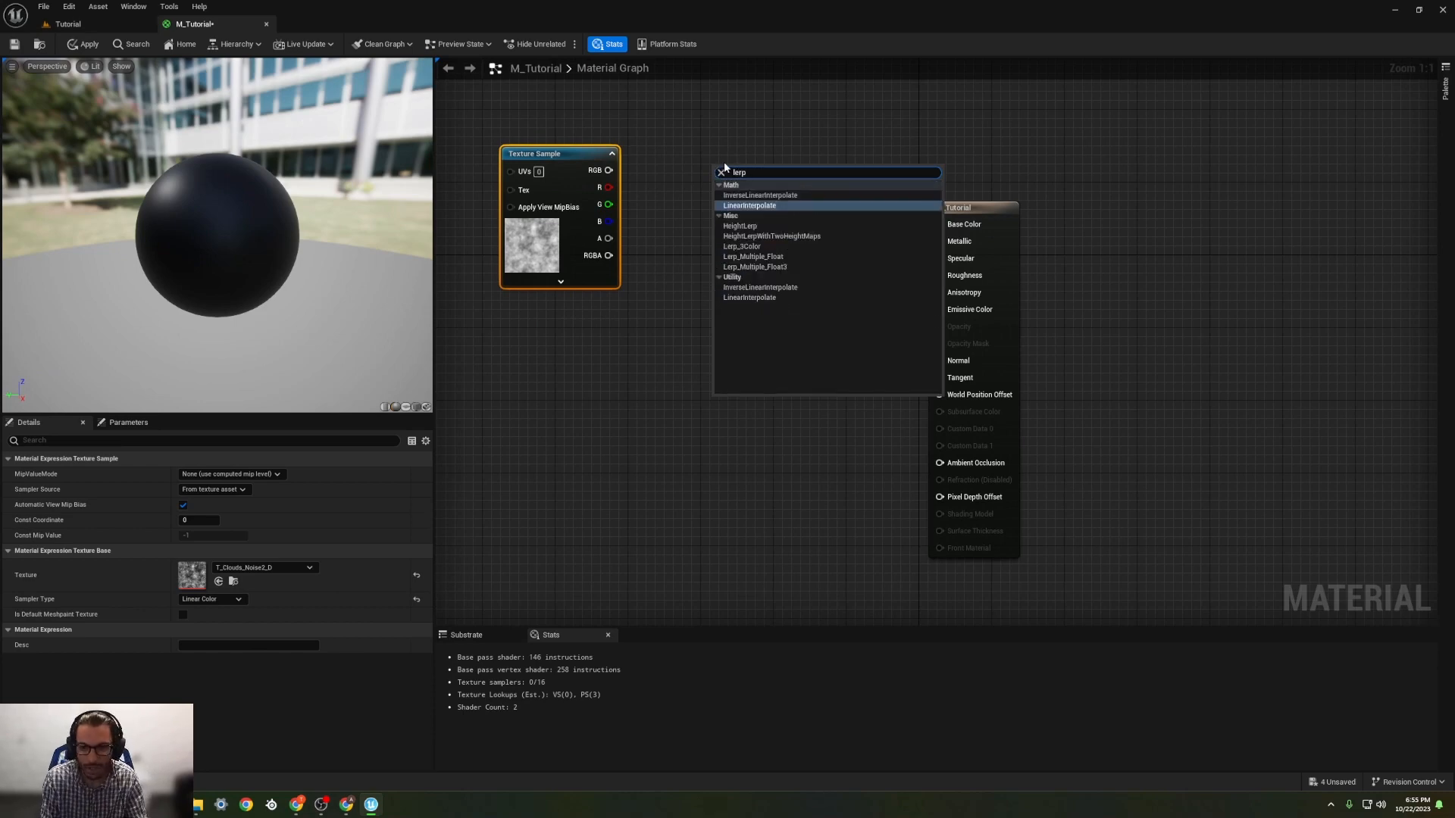
key(Return)
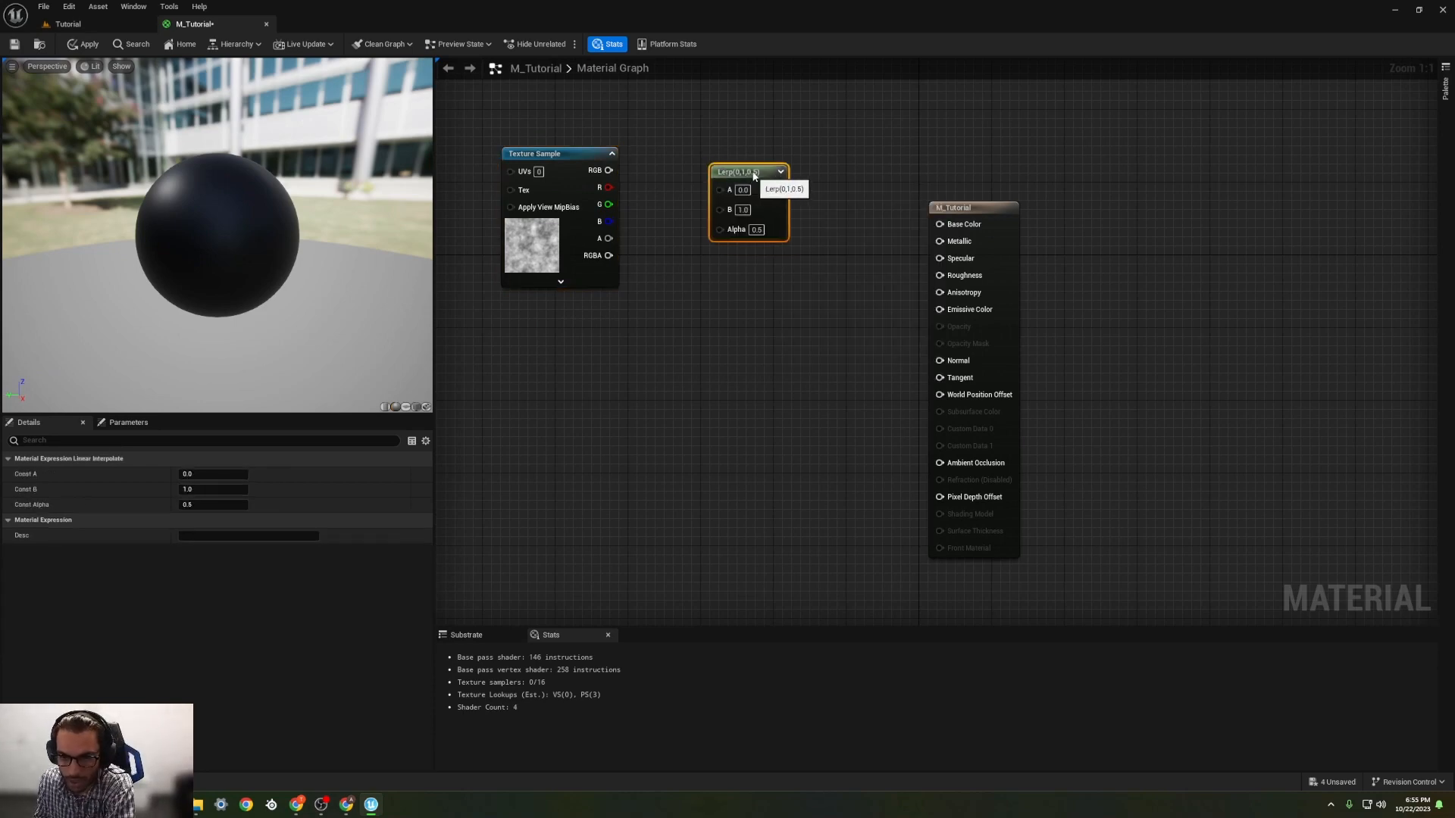
drag(750, 178, 776, 168)
drag(585, 156, 555, 340)
drag(771, 171, 734, 183)
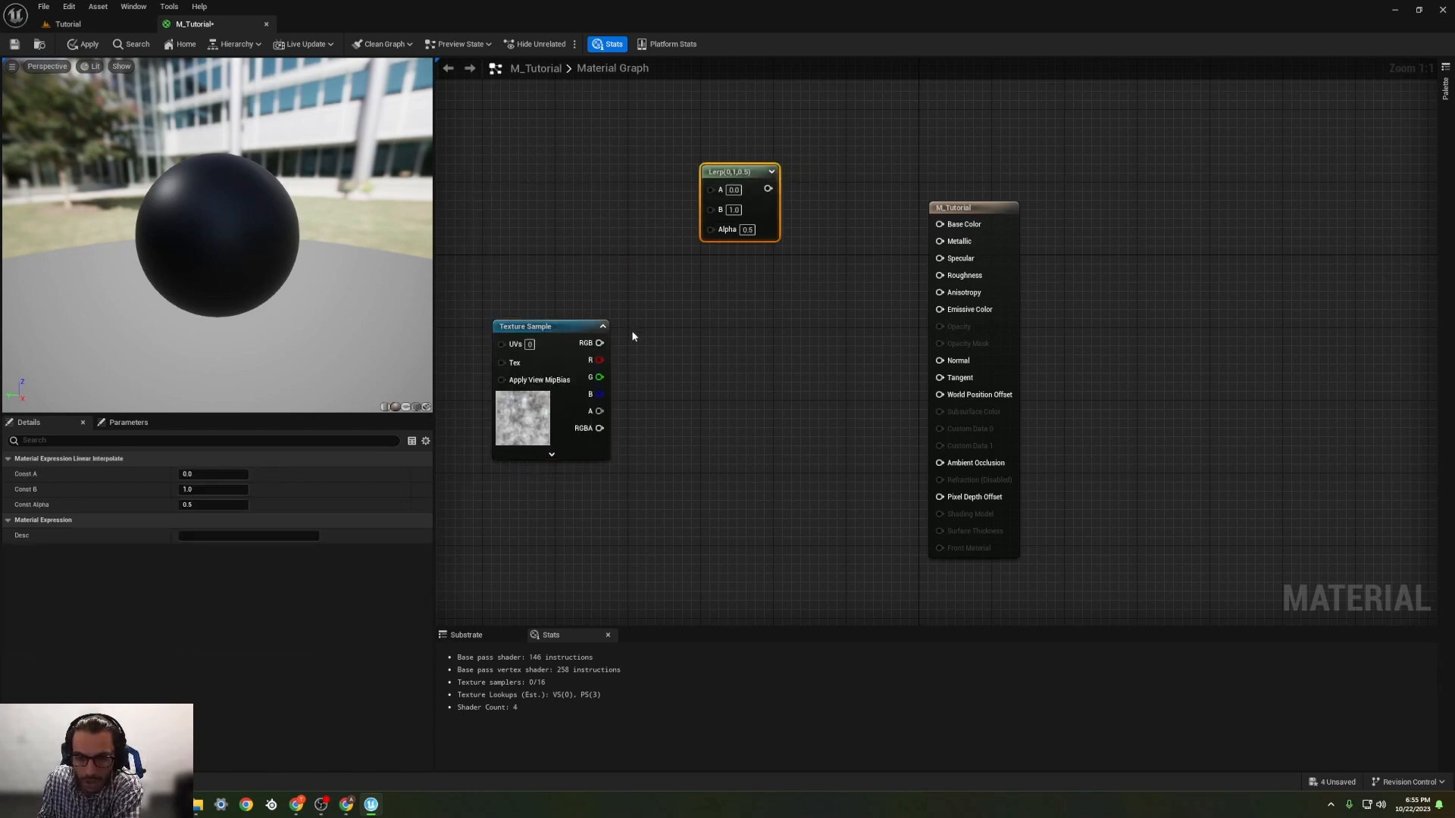
drag(600, 344, 717, 236)
drag(739, 172, 703, 210)
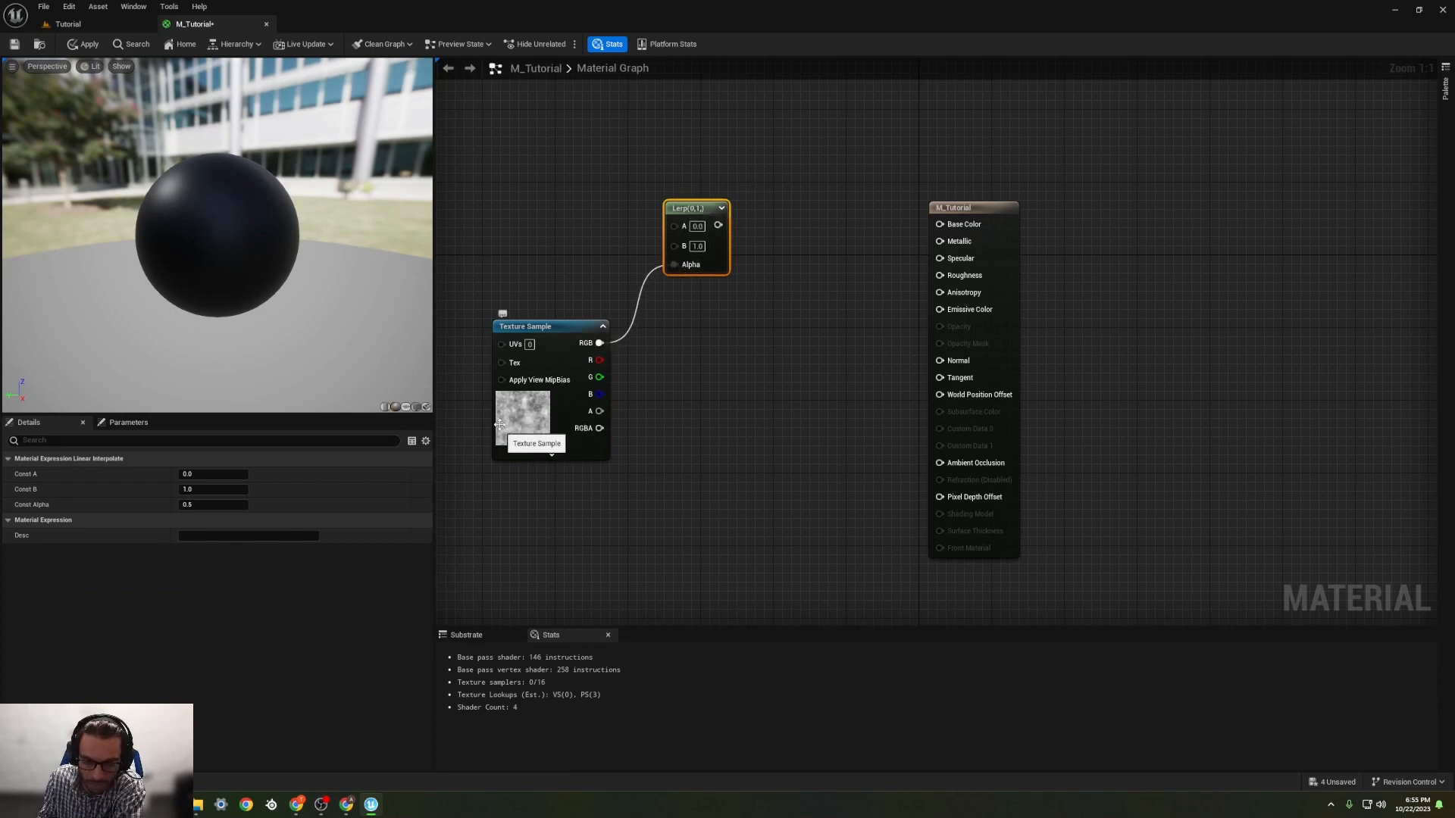
Step: Add two Constant3Vector nodes above the Texture Sample, one beneath the other, as colour sources for the Lerp
key(3)
click(521, 122)
drag(595, 124, 574, 79)
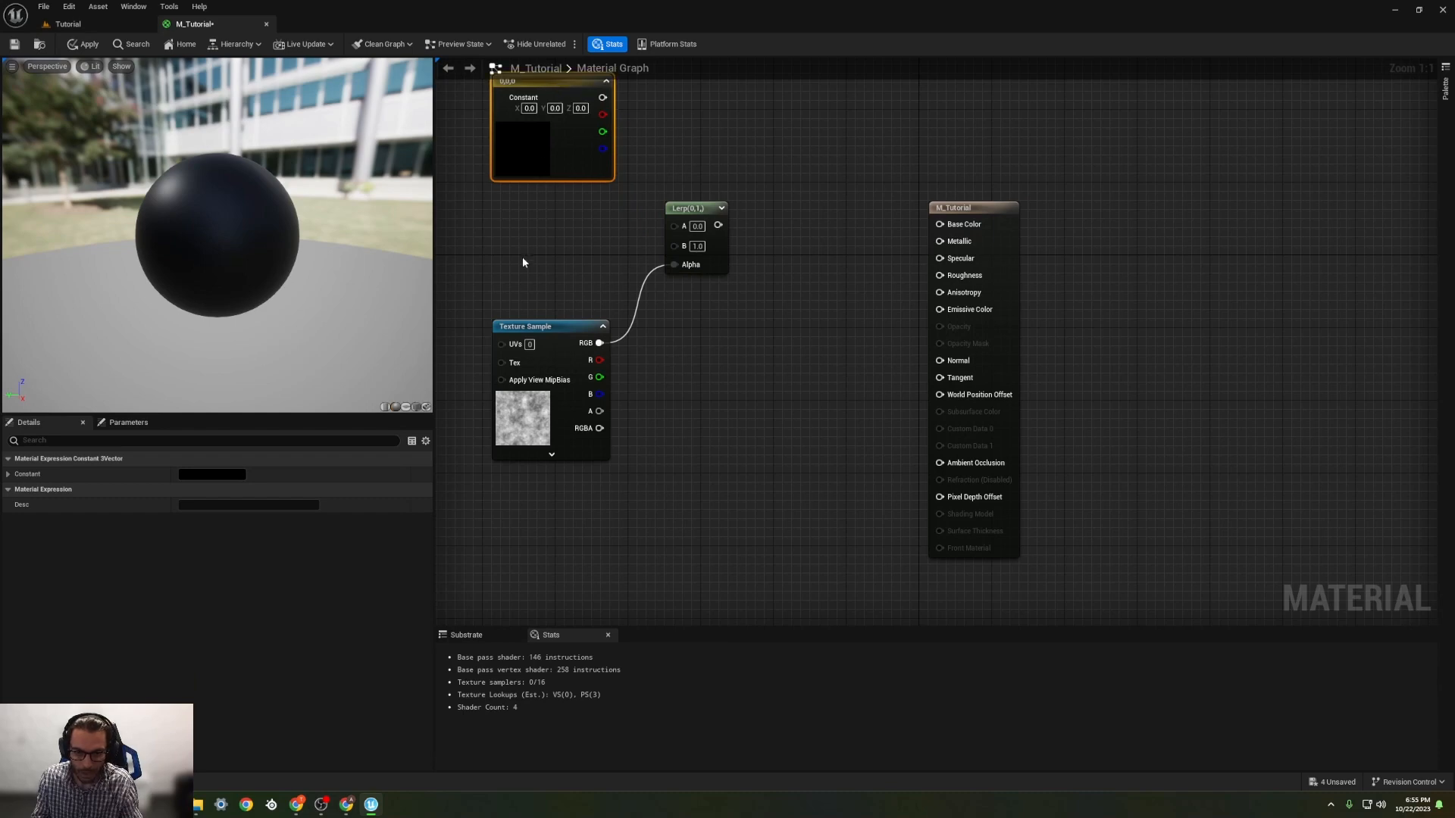
key(3)
click(493, 230)
drag(530, 231, 487, 207)
Step: Connect the upper and lower colour constants to the Lerp's A and B inputs, and its output to Base Color
drag(603, 97, 674, 225)
drag(555, 225, 674, 243)
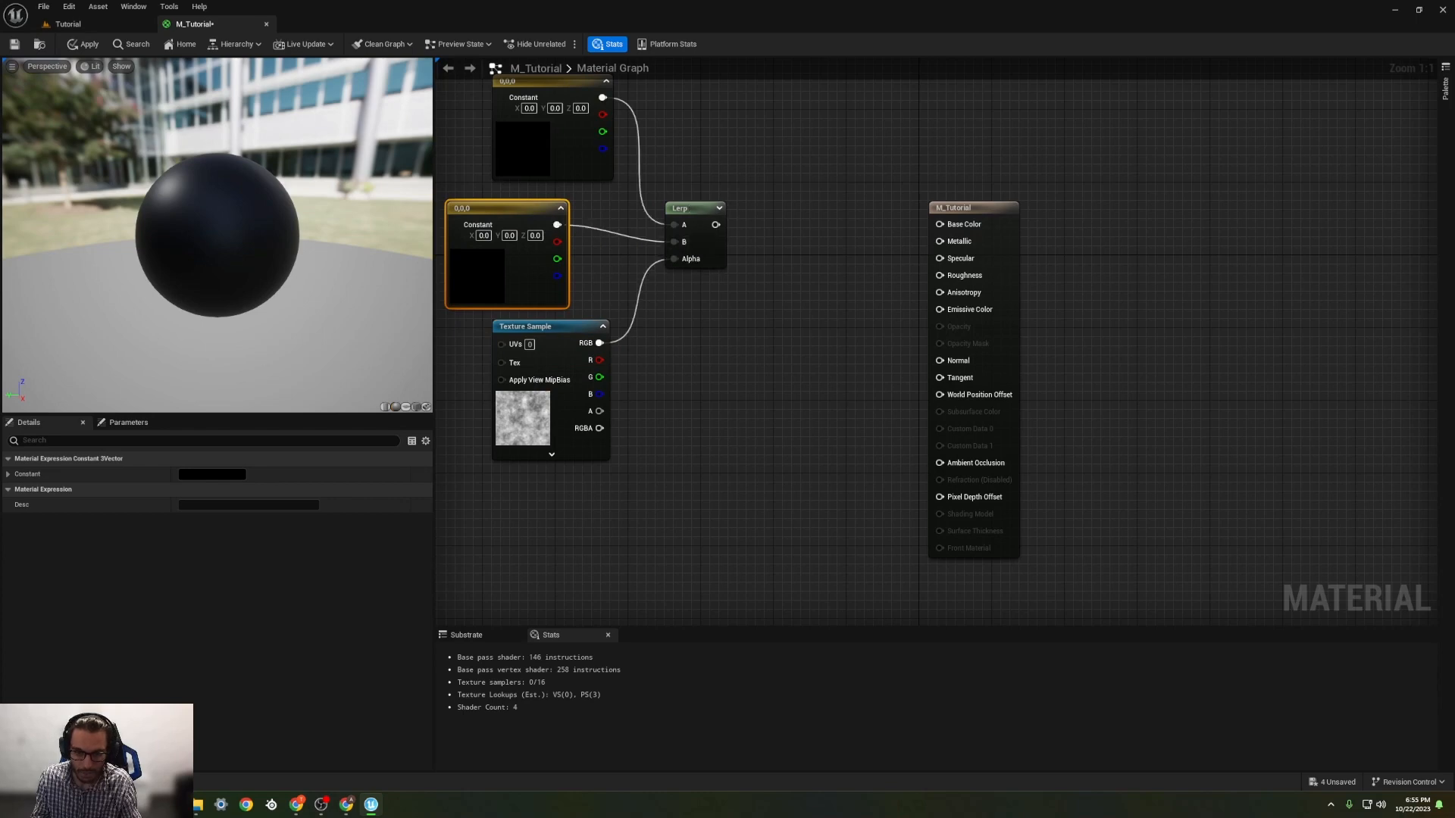
right_drag(721, 215, 806, 224)
drag(802, 234, 1025, 234)
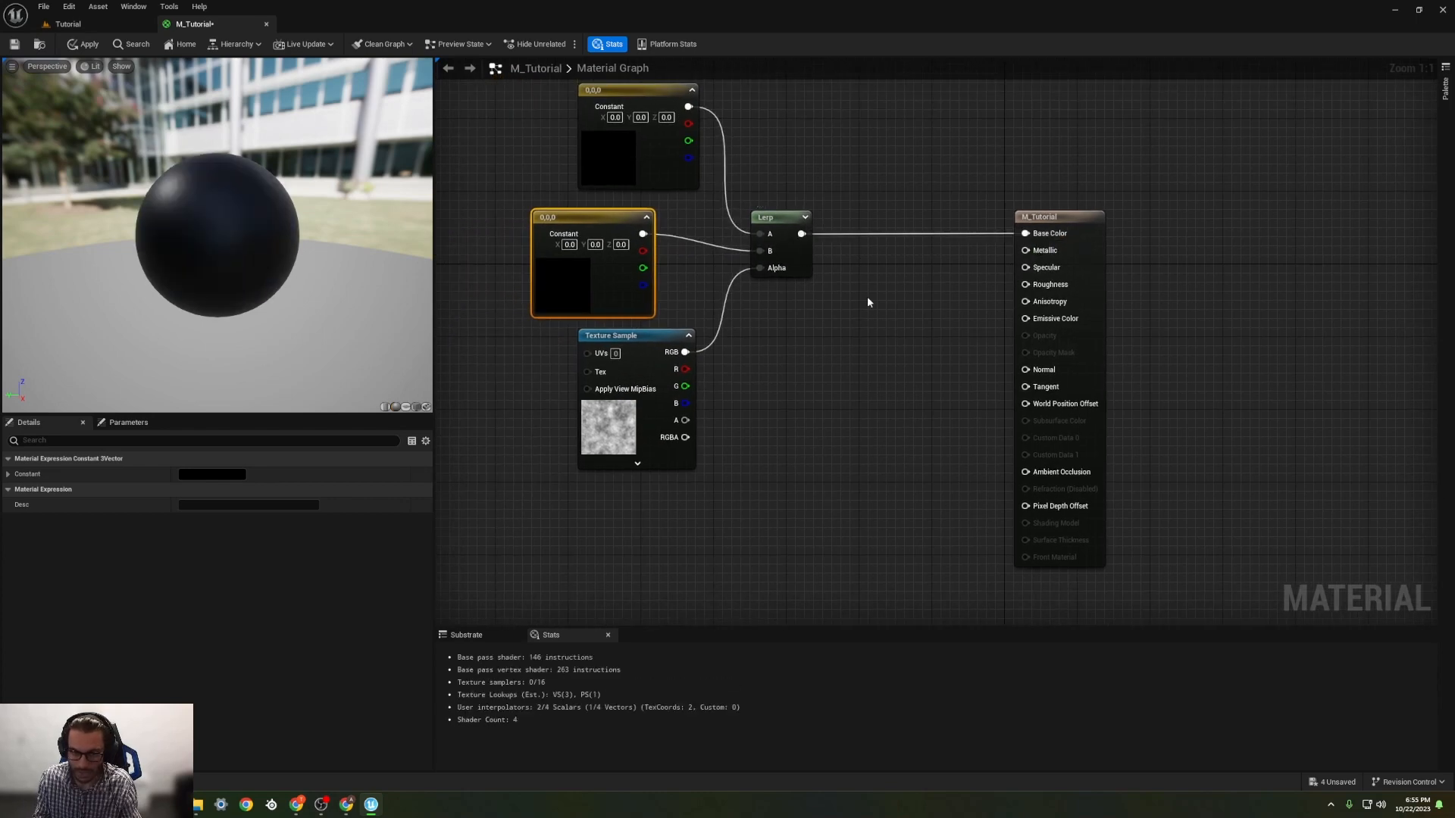
Step: Make the colour constant feeding the Lerp's A input pure red by setting R to 1
double_click(621, 163)
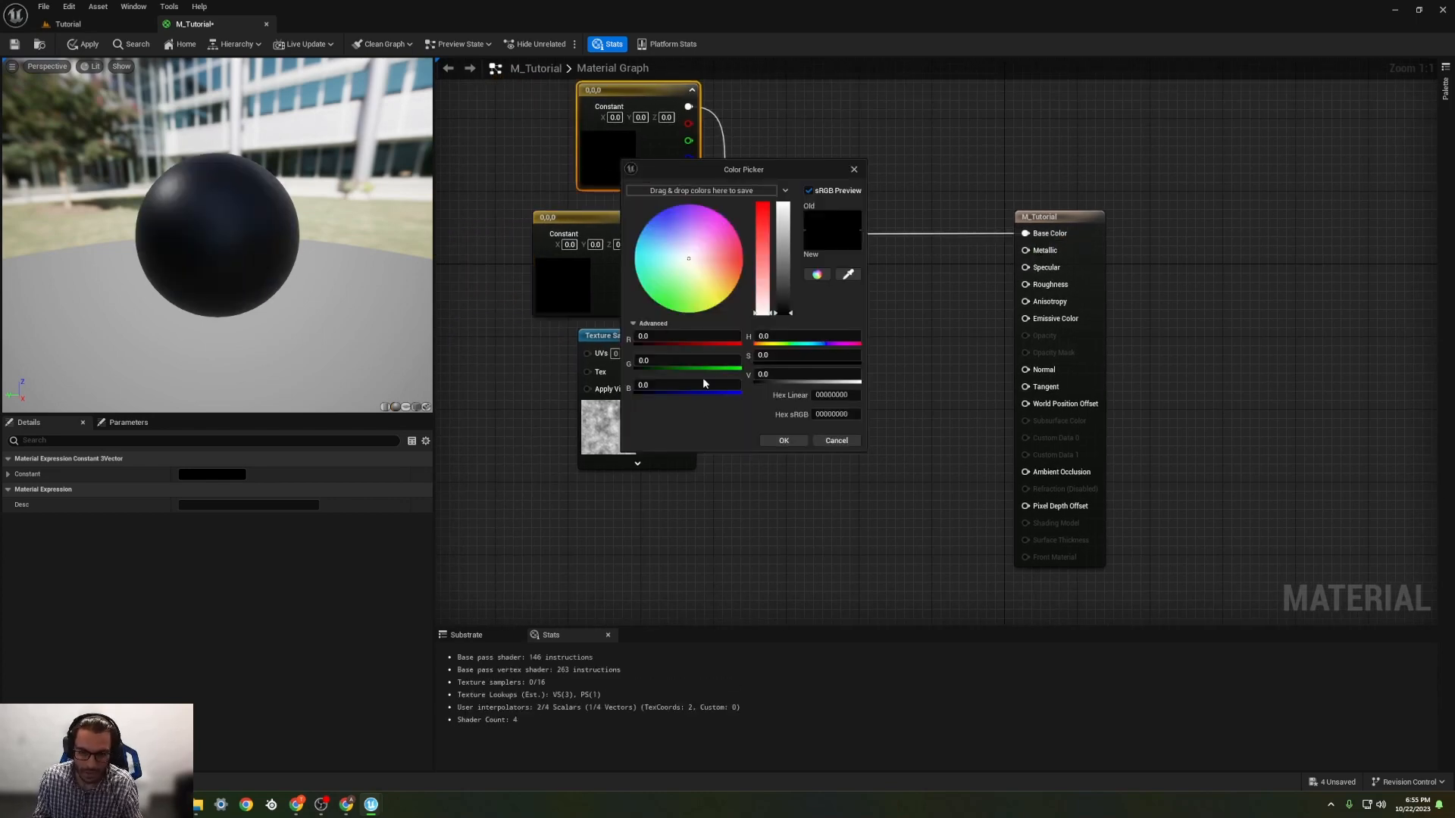
click(682, 337)
text(1)
key(Return)
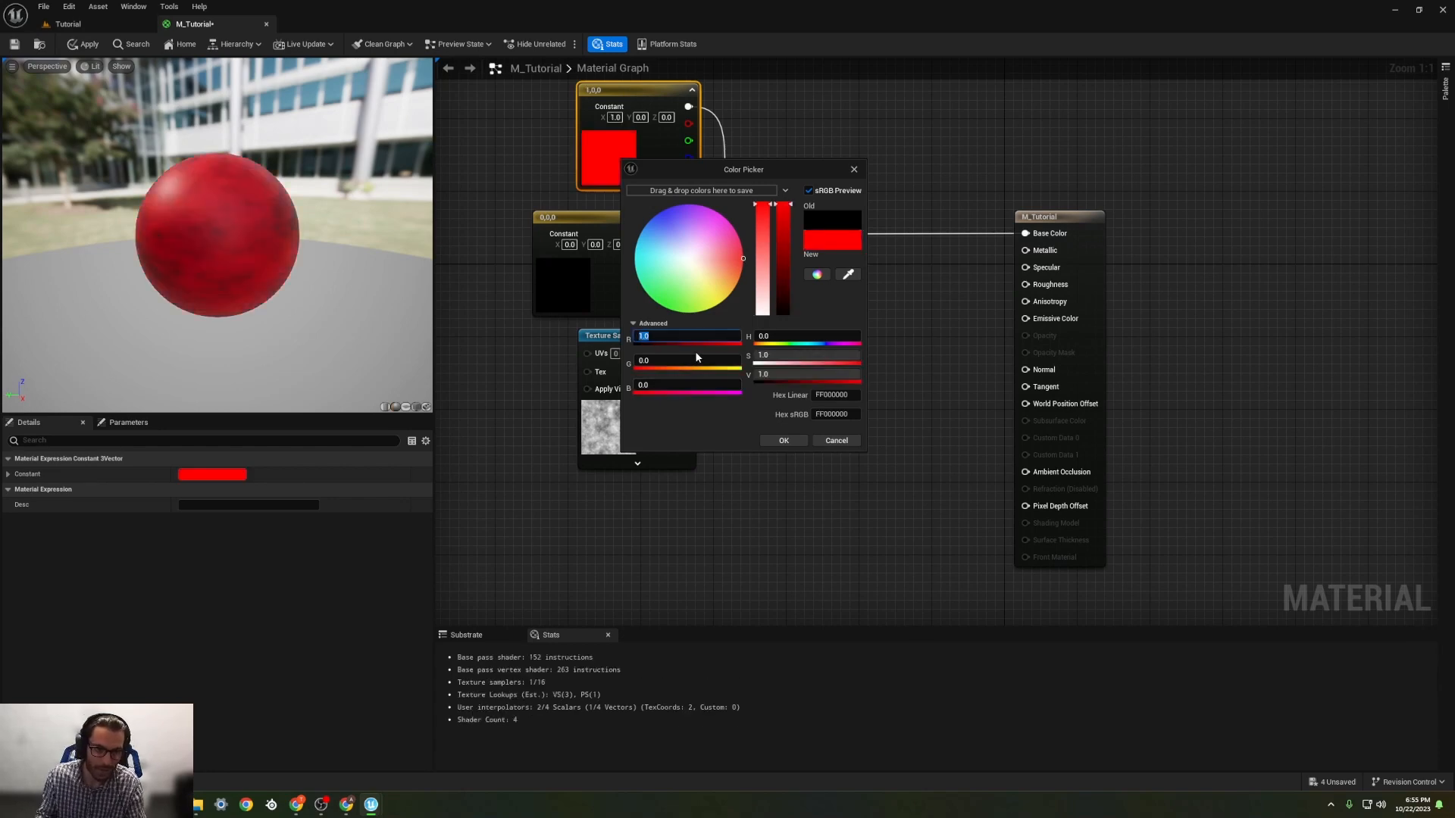
click(492, 282)
Step: Make the colour constant feeding the Lerp's B input pure blue by setting B to 1
double_click(595, 294)
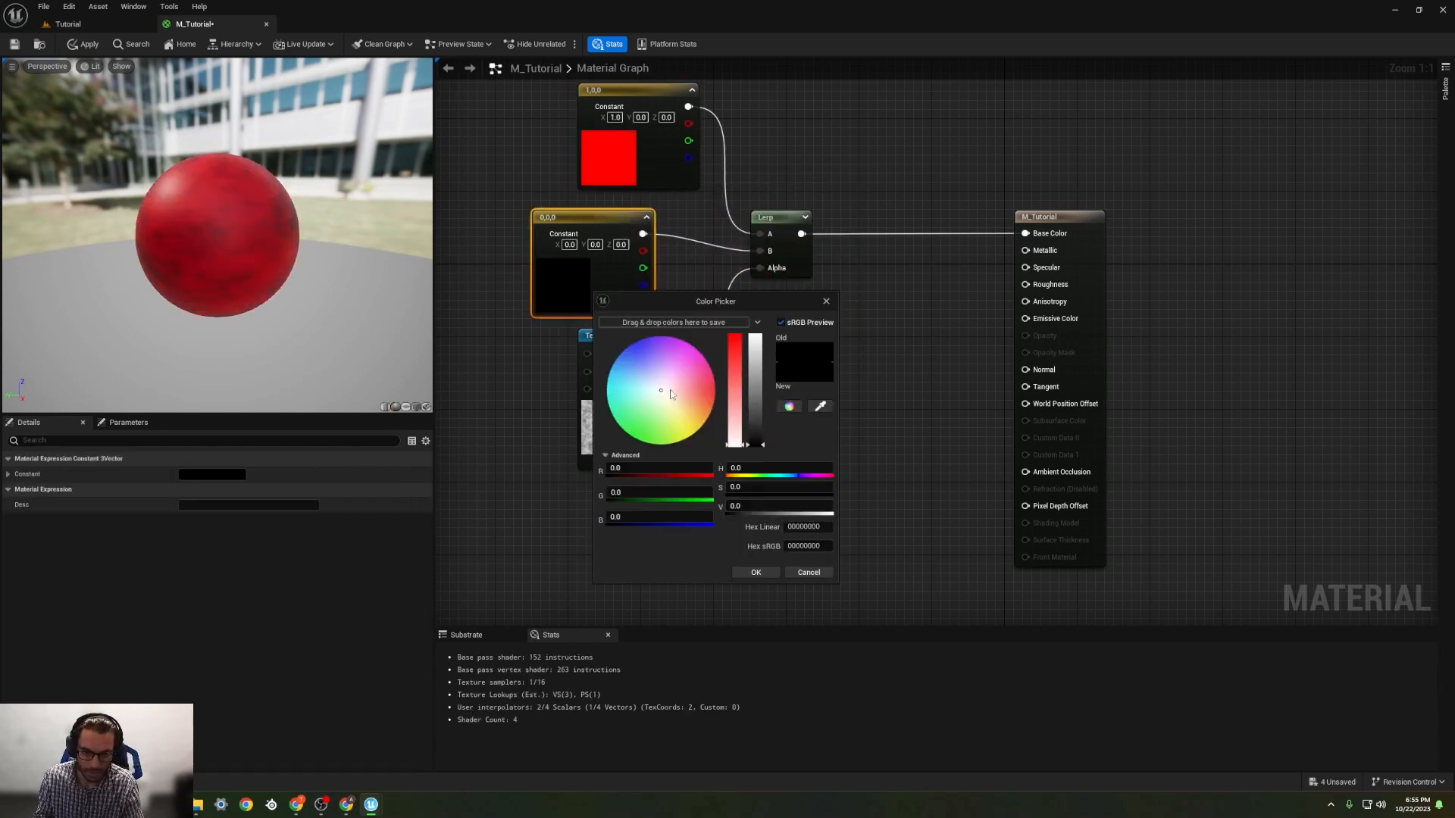
click(656, 512)
text(1)
key(Return)
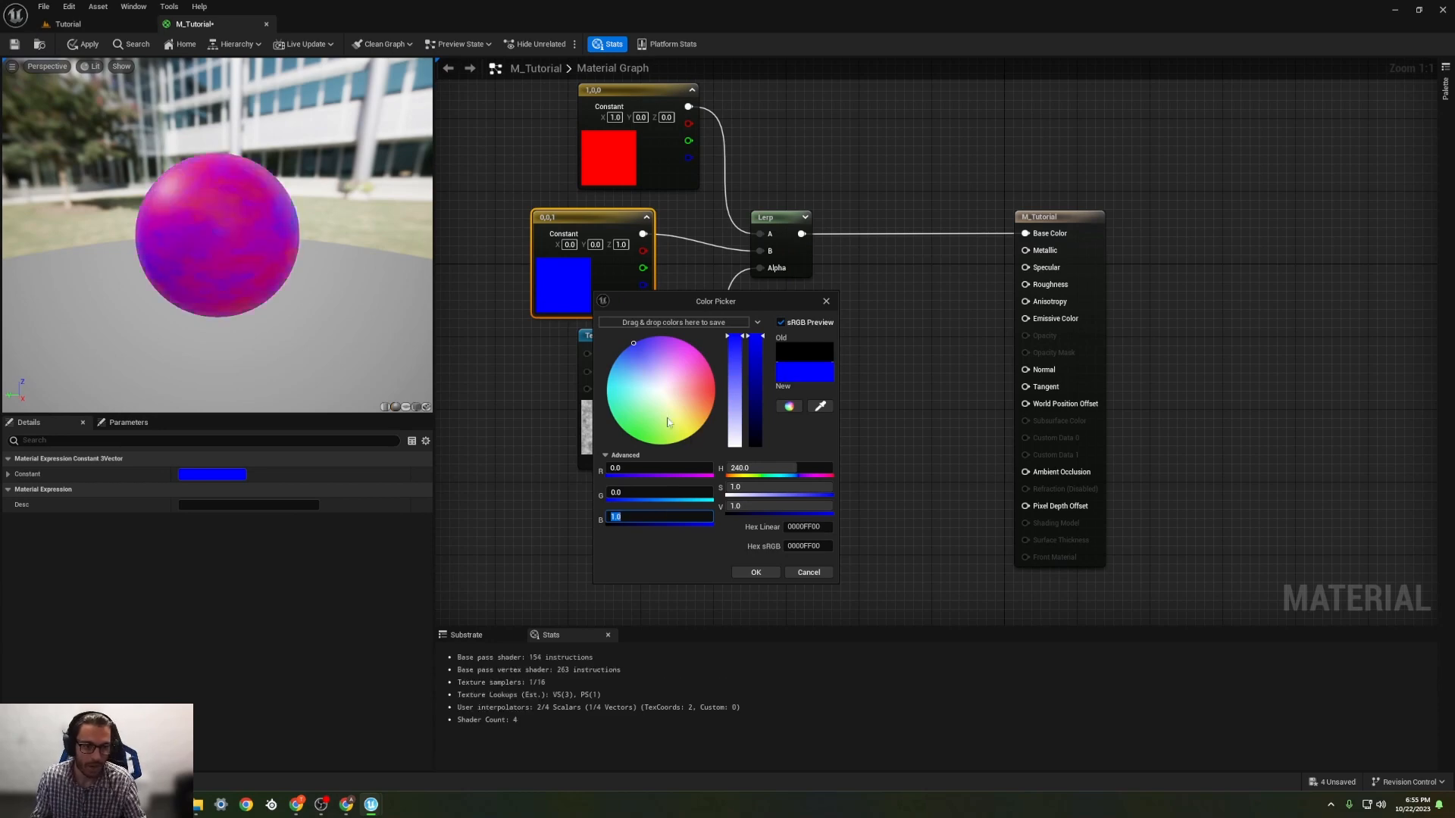
Step: Close the colour picker and line up the Texture Sample node directly beneath the blue colour constant
click(926, 111)
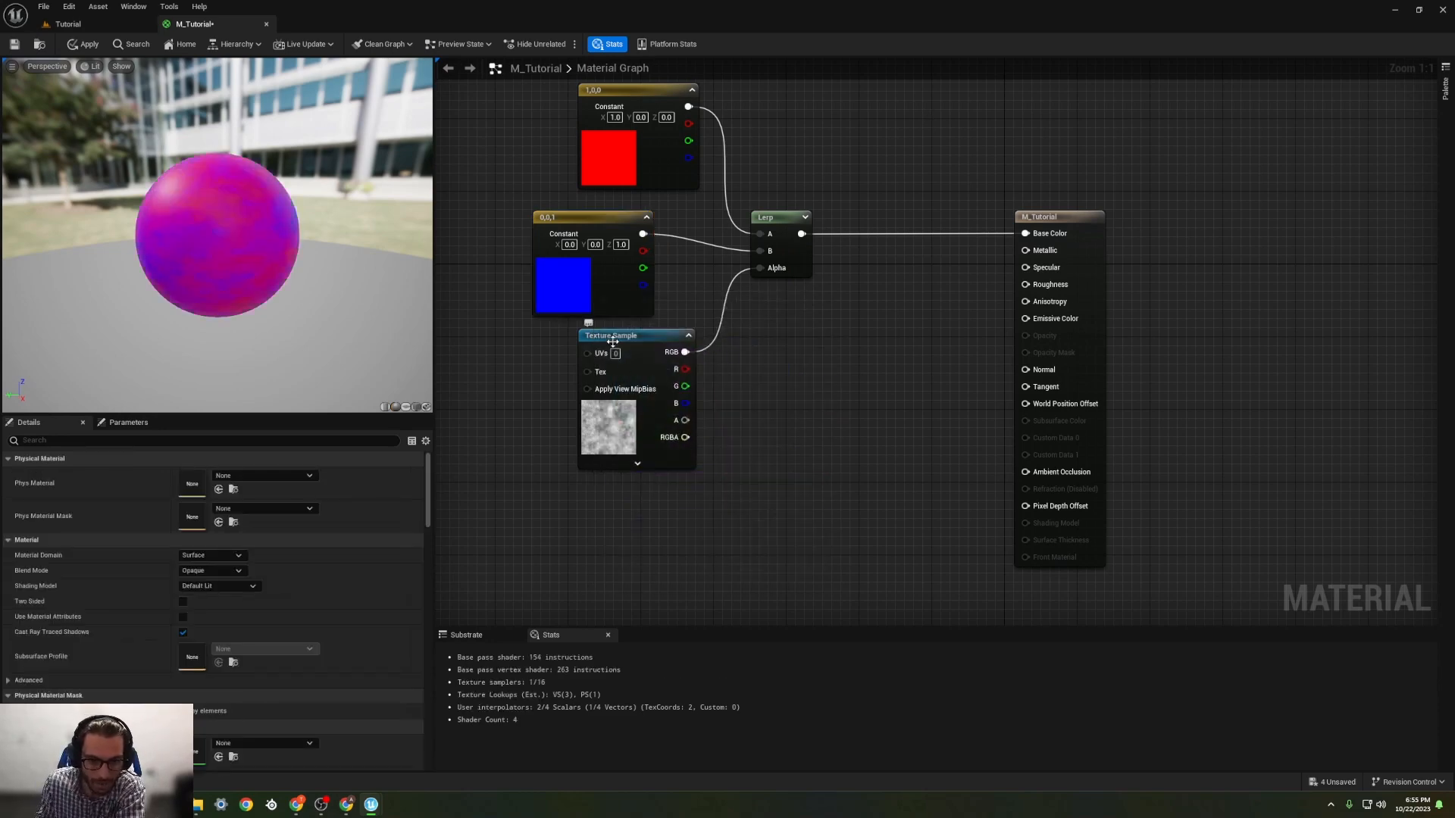
drag(610, 340, 572, 369)
right_drag(706, 393, 885, 396)
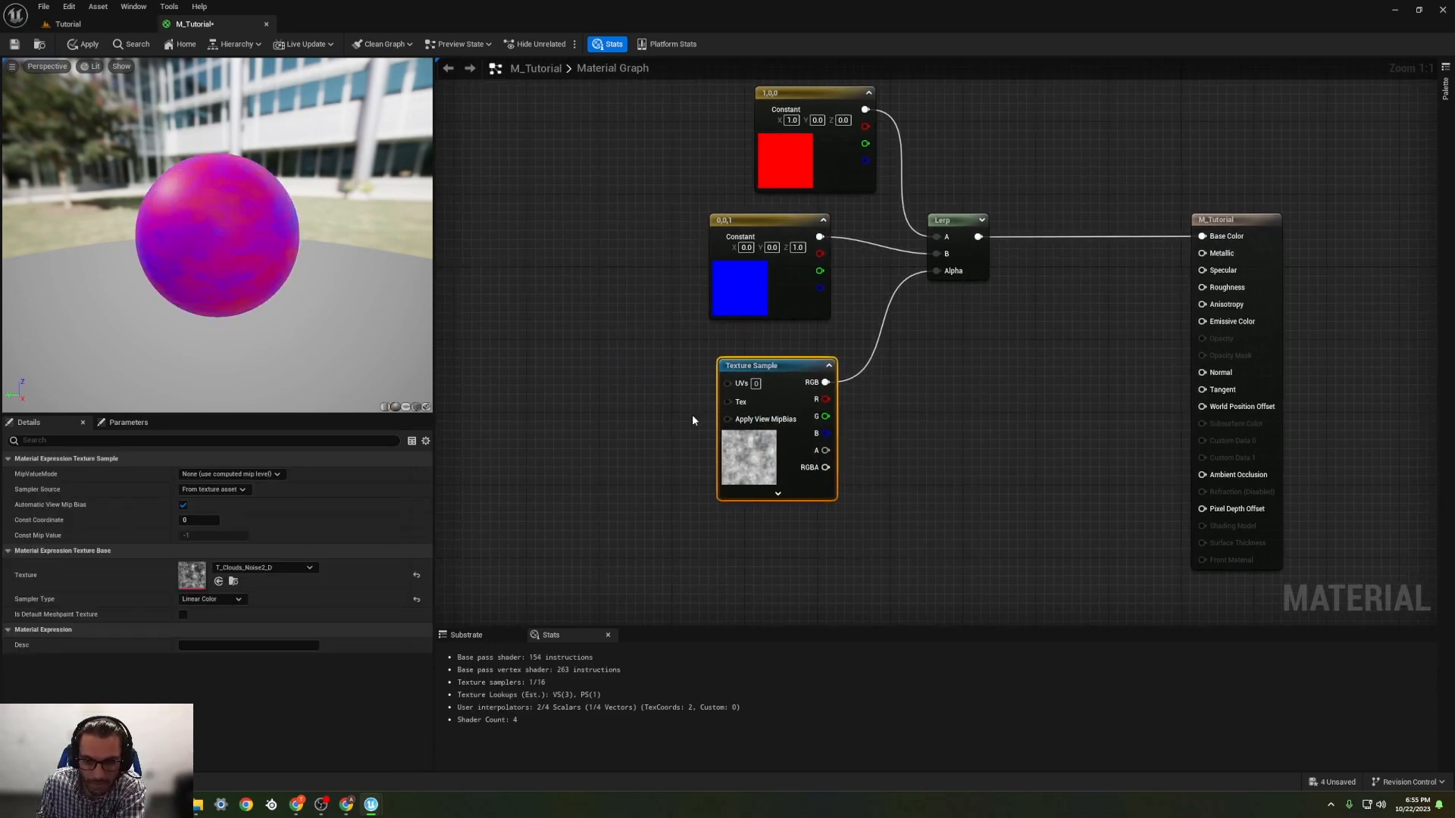
mouse_move(729, 371)
mouse_down()
mouse_move(703, 370)
mouse_move(720, 353)
mouse_up()
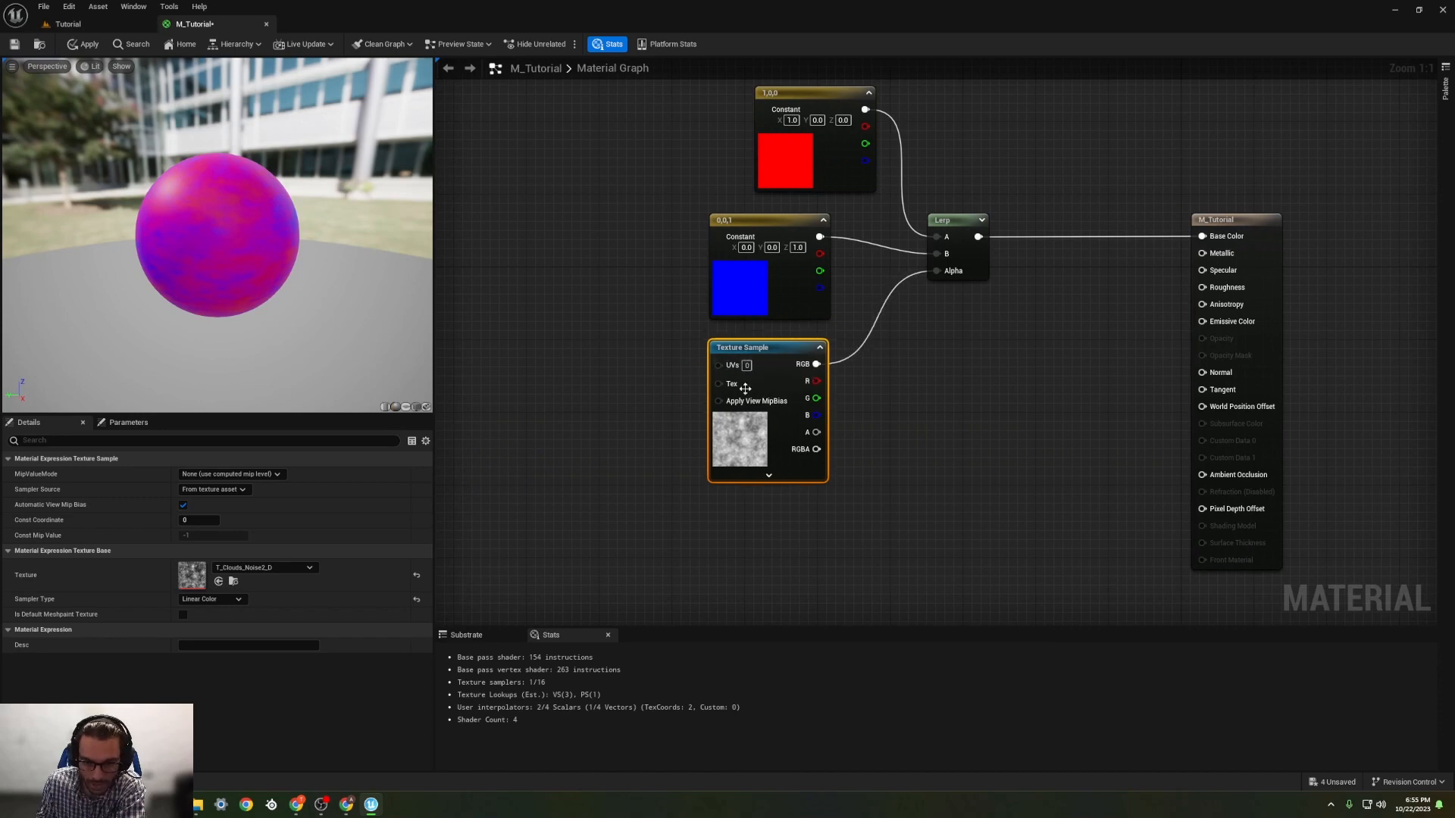
Step: Add a TextureCoordinate node beside the Texture Sample, on its input side
right_click(564, 338)
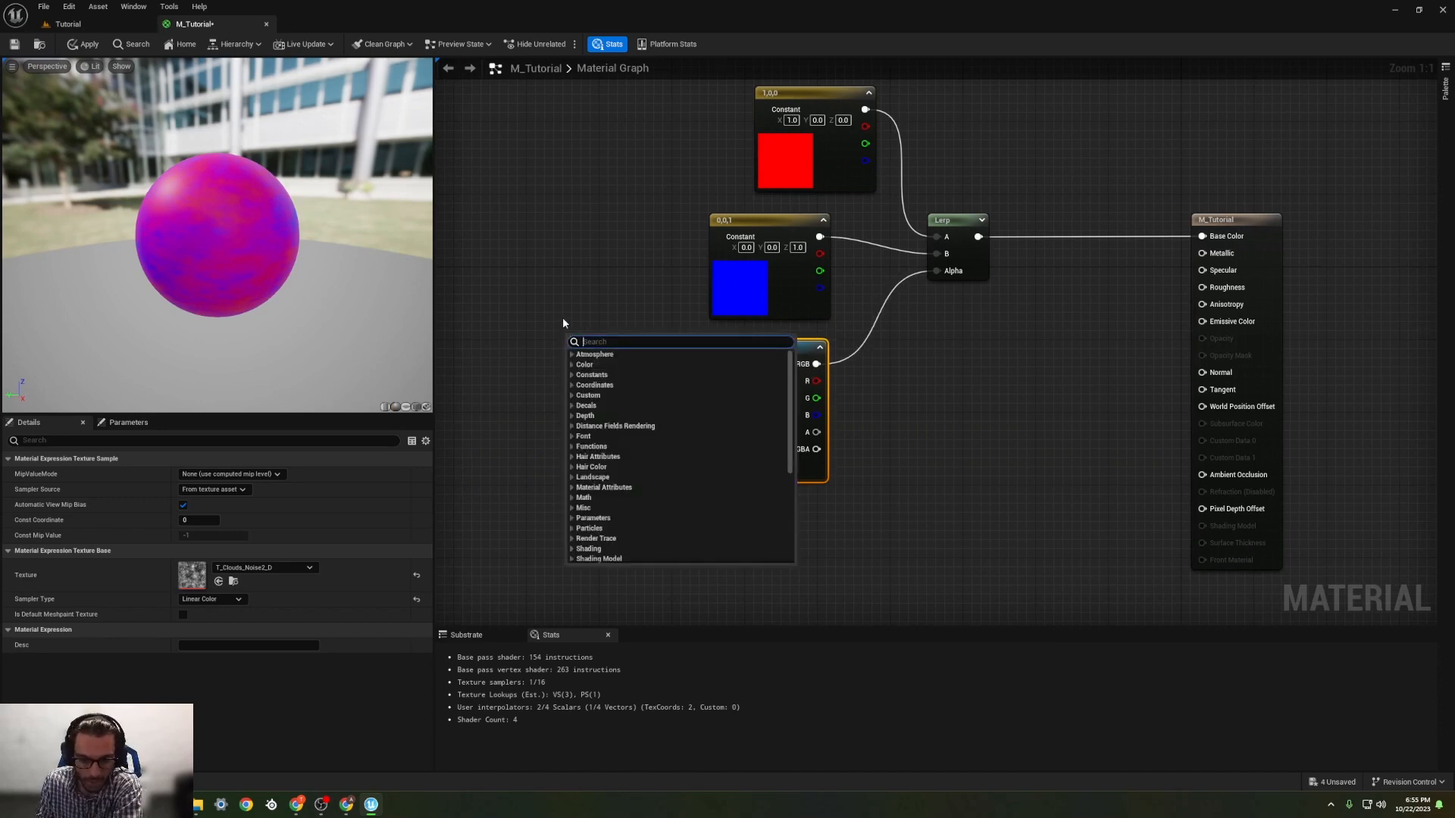
text(texture)
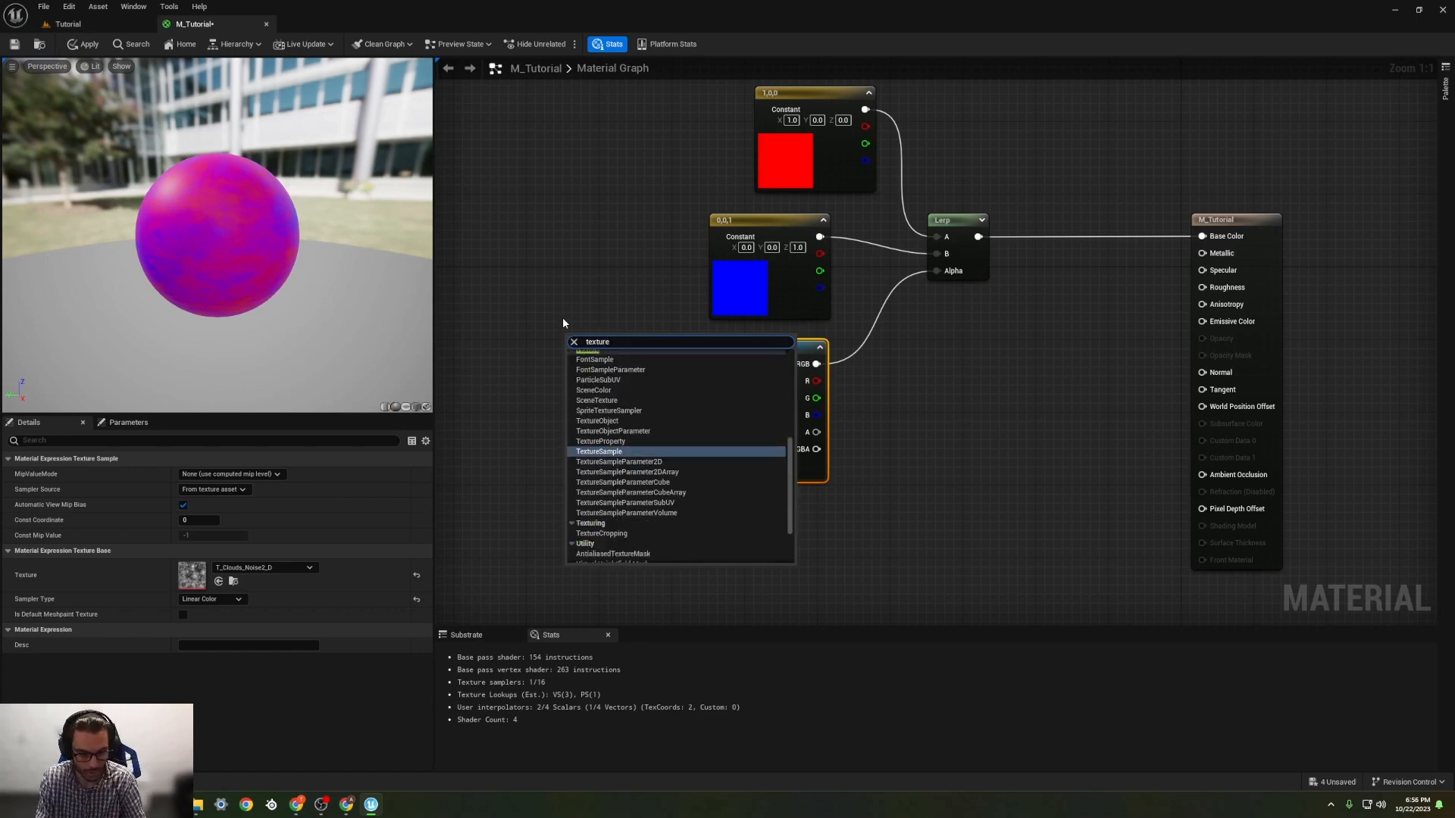
text( c)
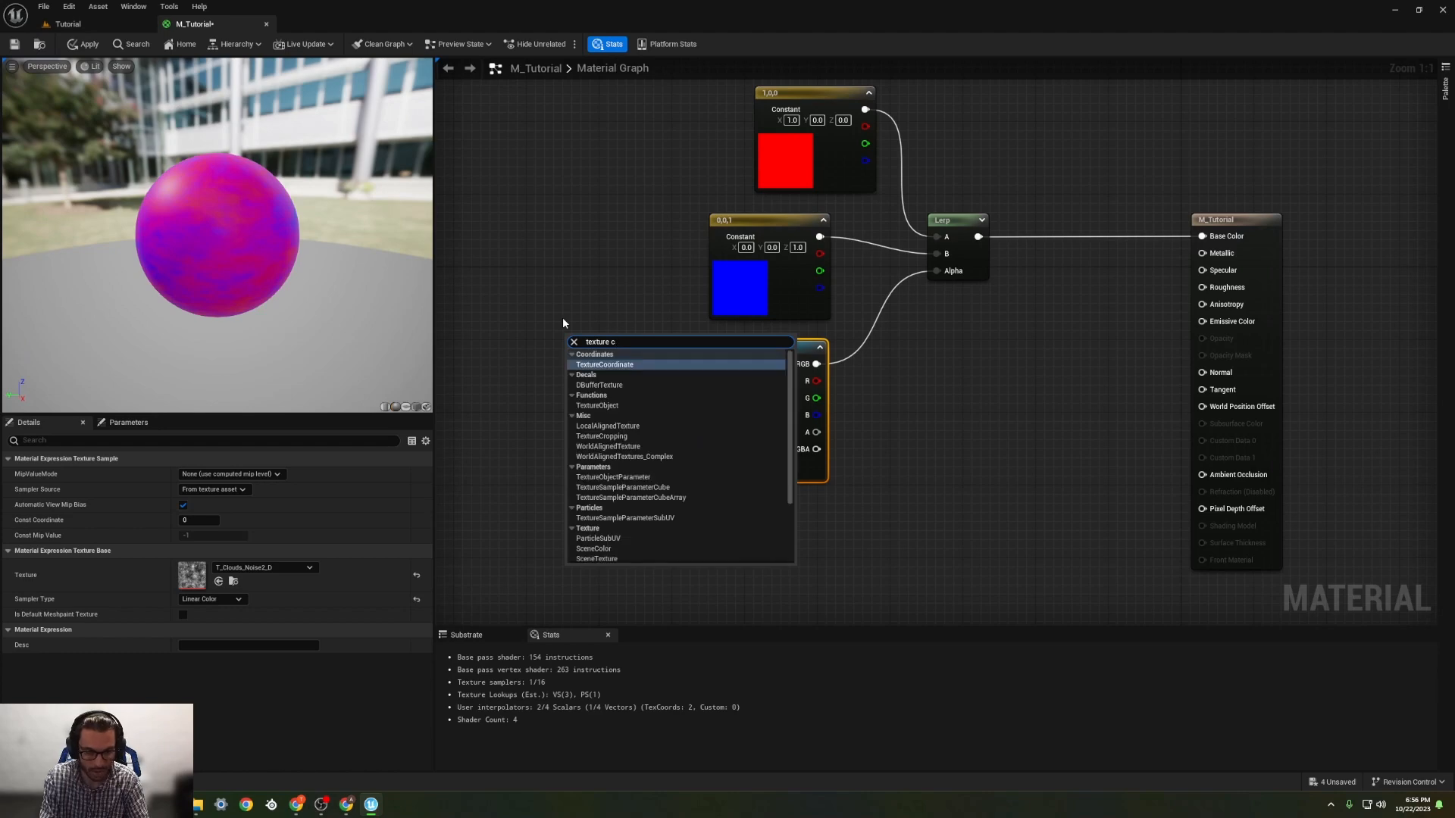
key(Return)
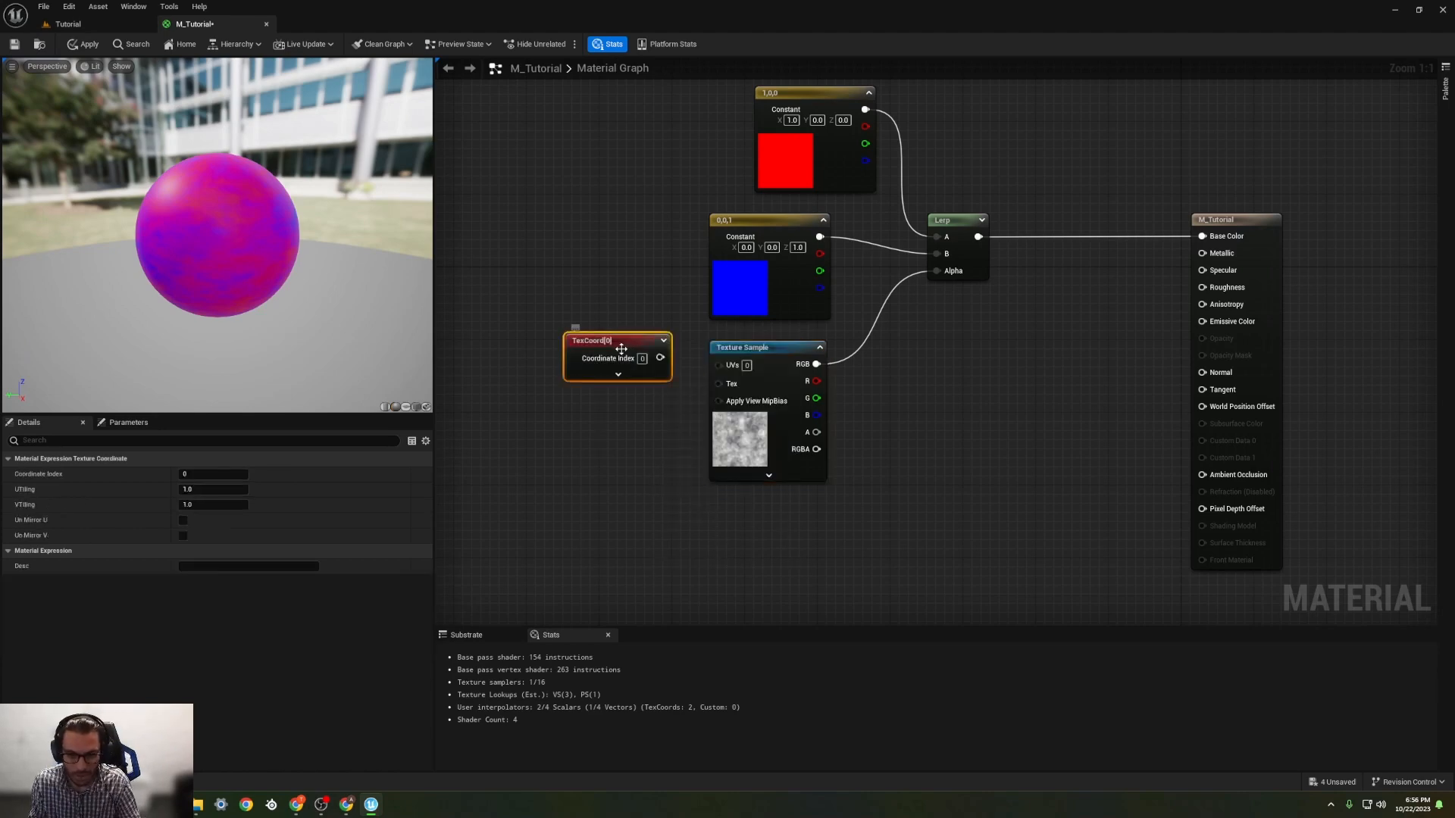
Step: Add a Constant node below the TexCoord node and place a Multiply node just ahead of the Texture Sample
click(534, 468)
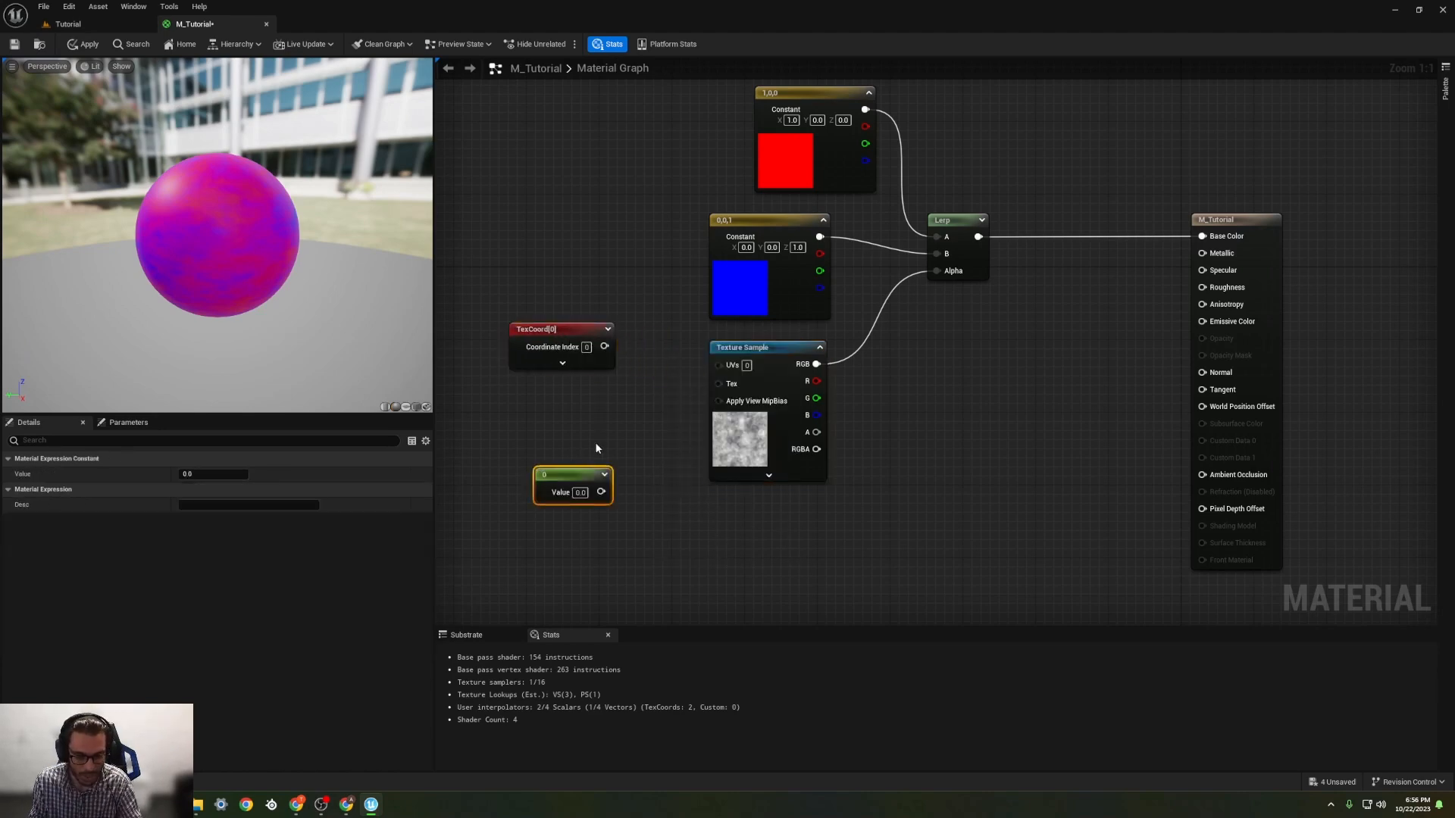
click(665, 395)
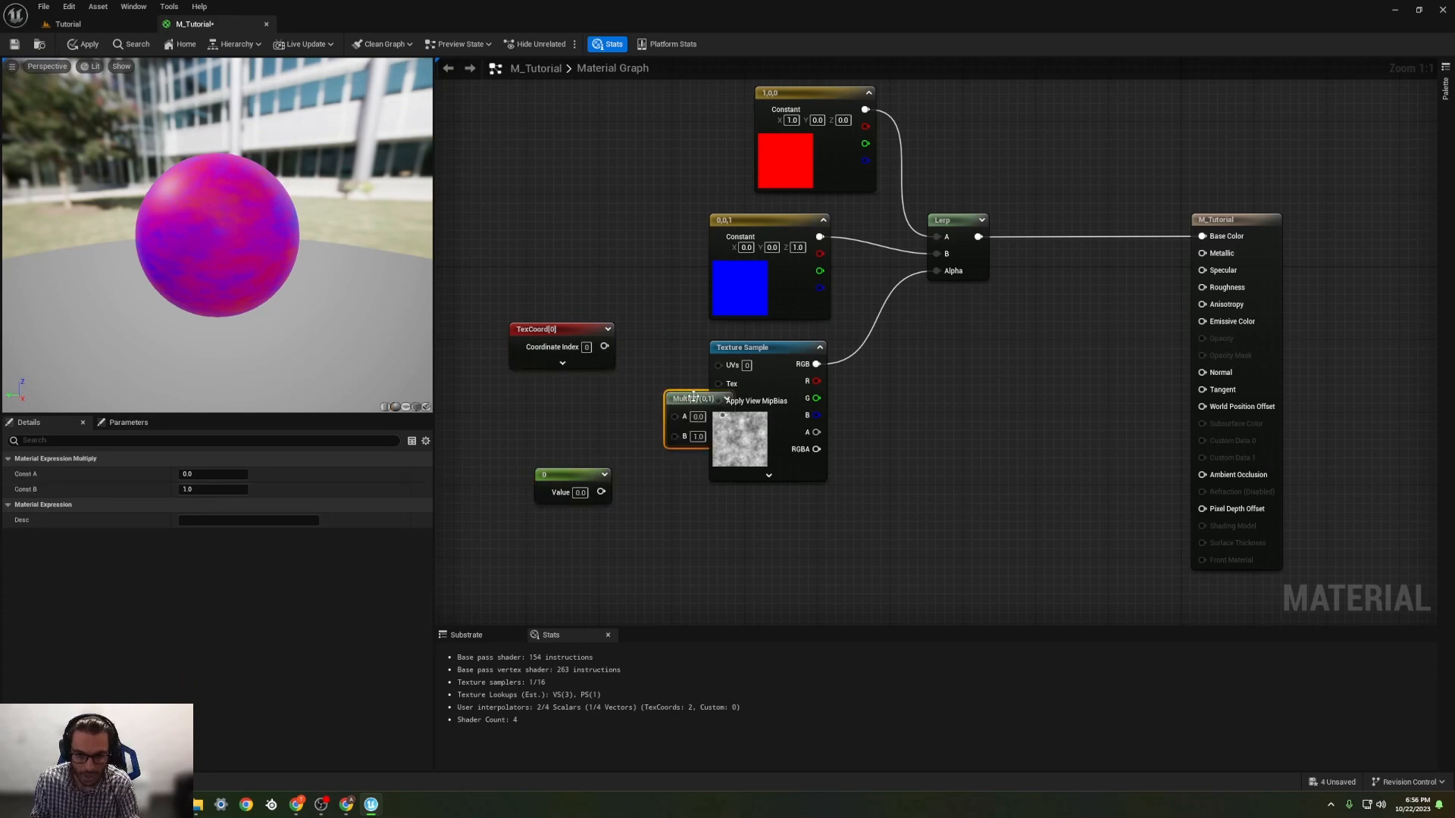
drag(693, 396, 637, 391)
Step: Multiply the TexCoord by the scalar constant set to 1, feed the result into the Texture Sample's UVs, and space out the TexCoord node
drag(601, 492, 718, 365)
text(1)
key(Return)
drag(585, 338, 529, 356)
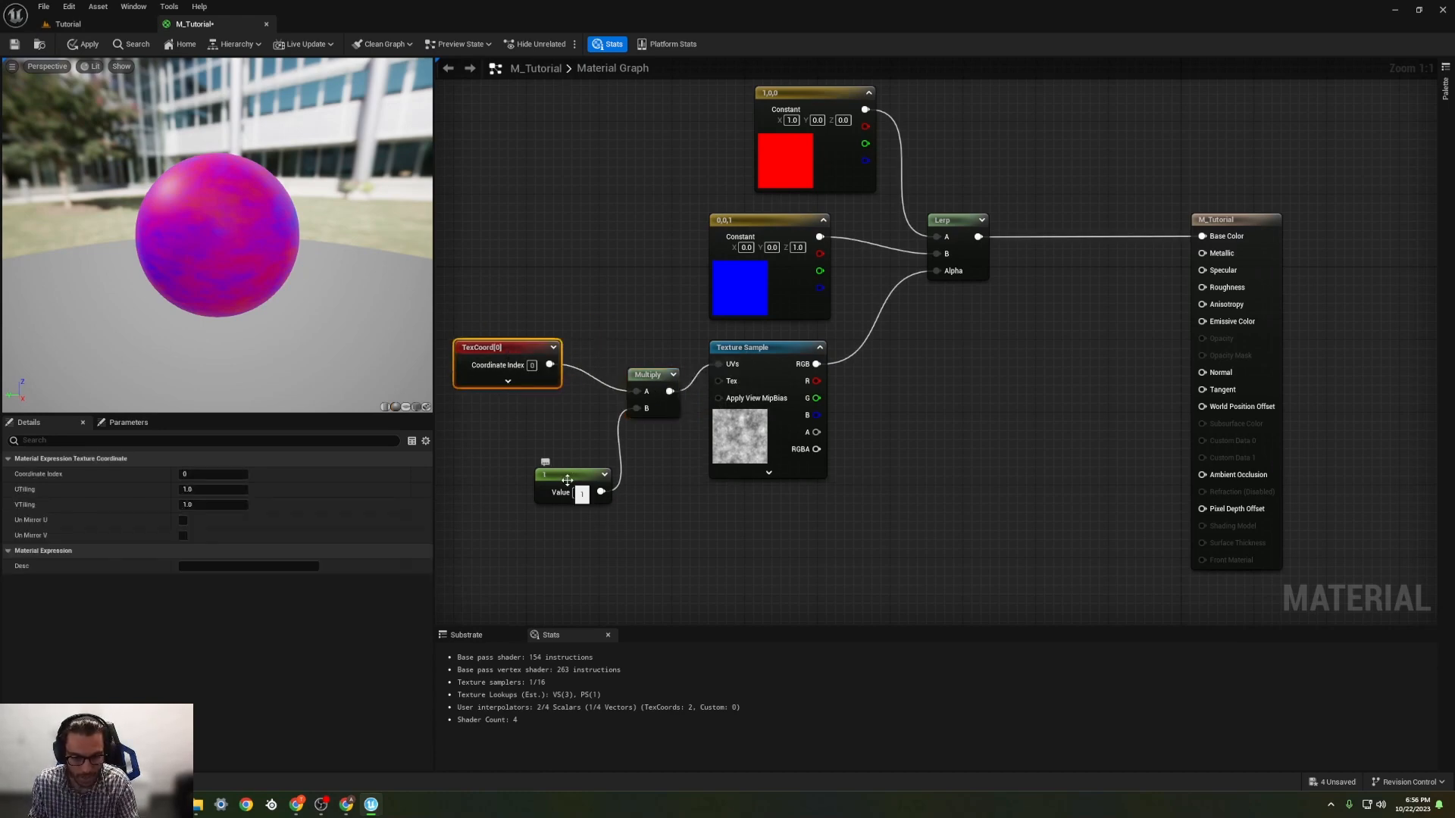
Step: Convert the scalar constant feeding the Multiply's B input into a parameter named TilingNoiseBaseColor
click(566, 480)
right_click(566, 480)
click(606, 491)
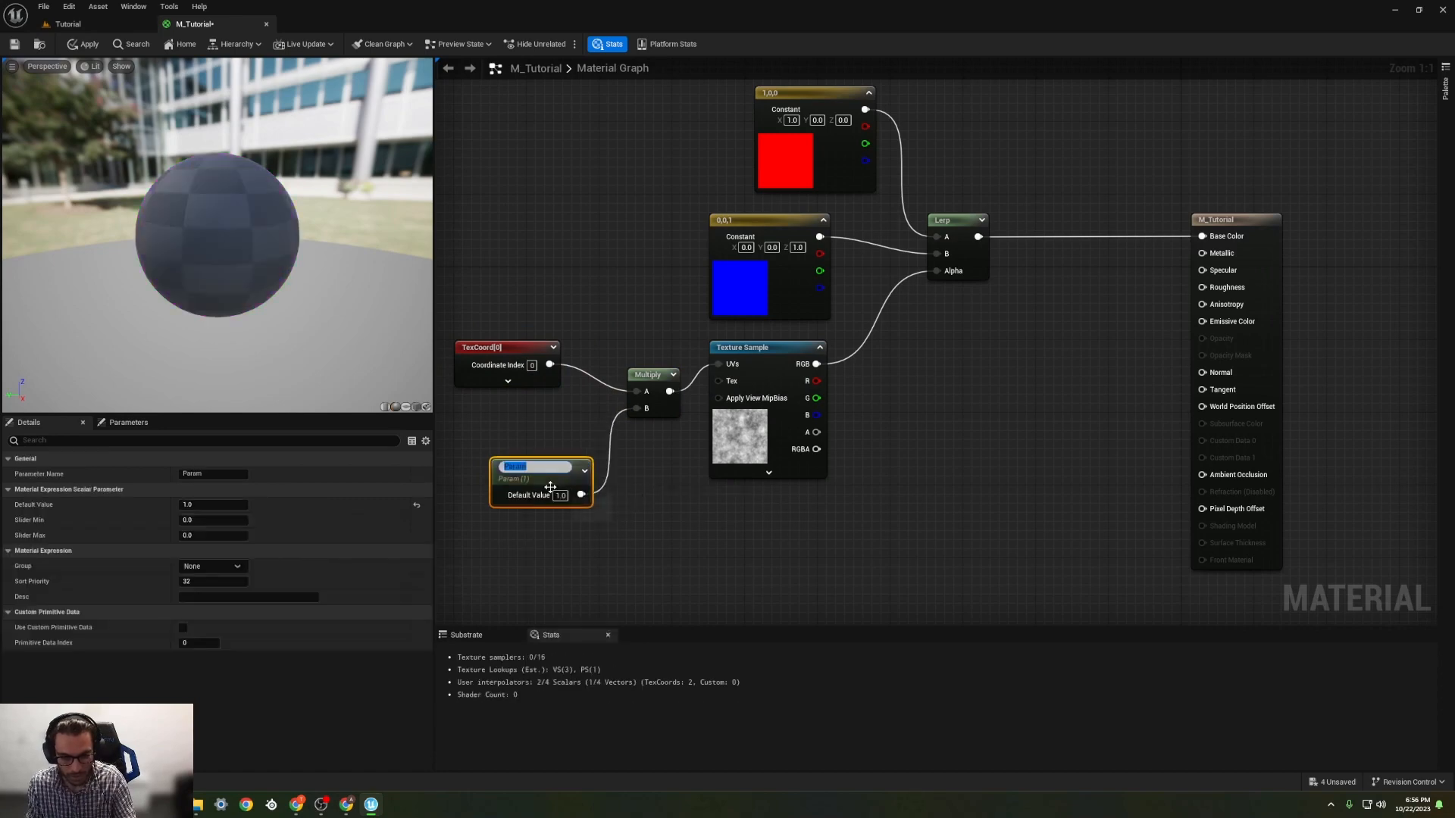
text(TilingNoiseB)
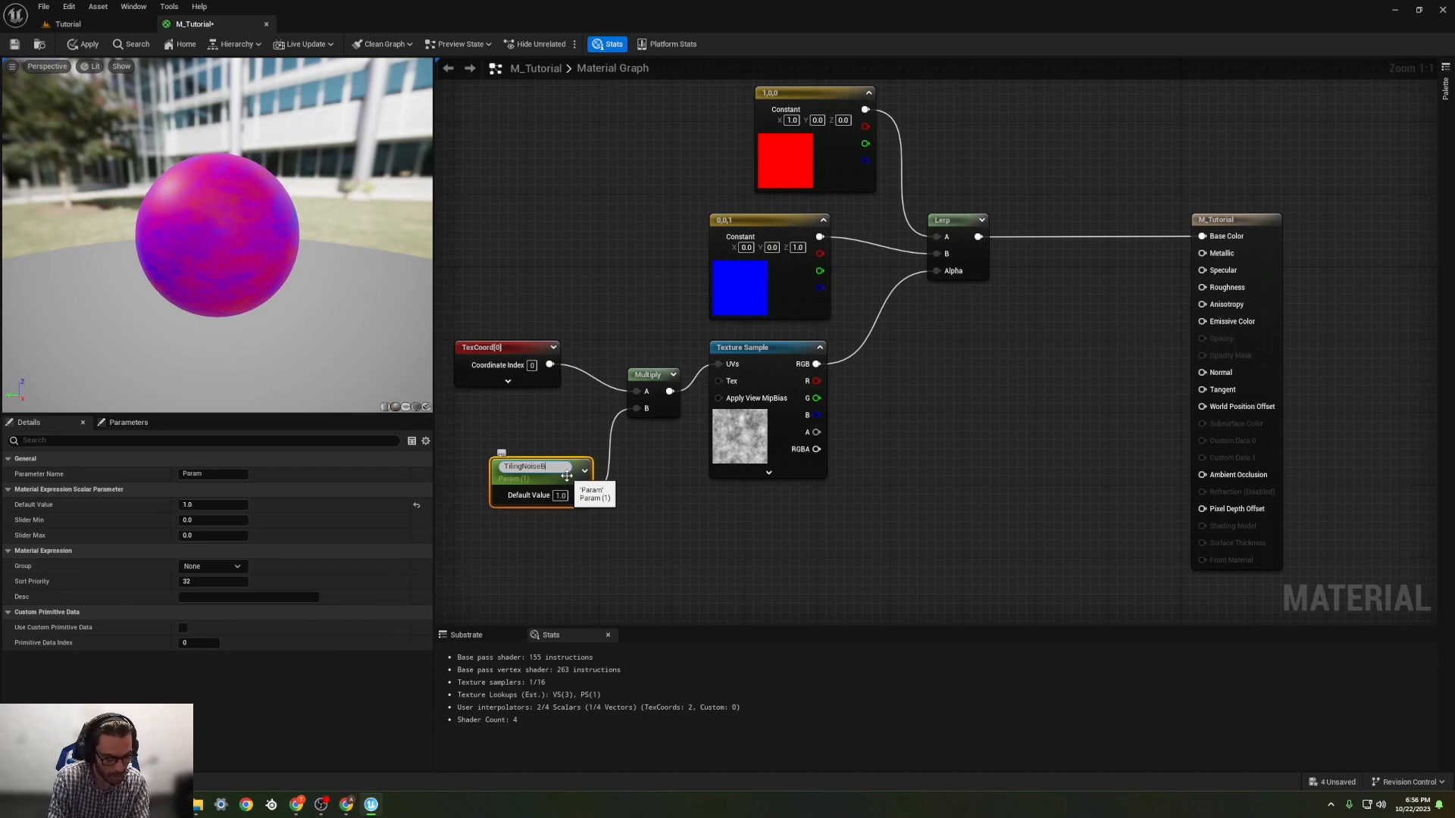
text(aseColor)
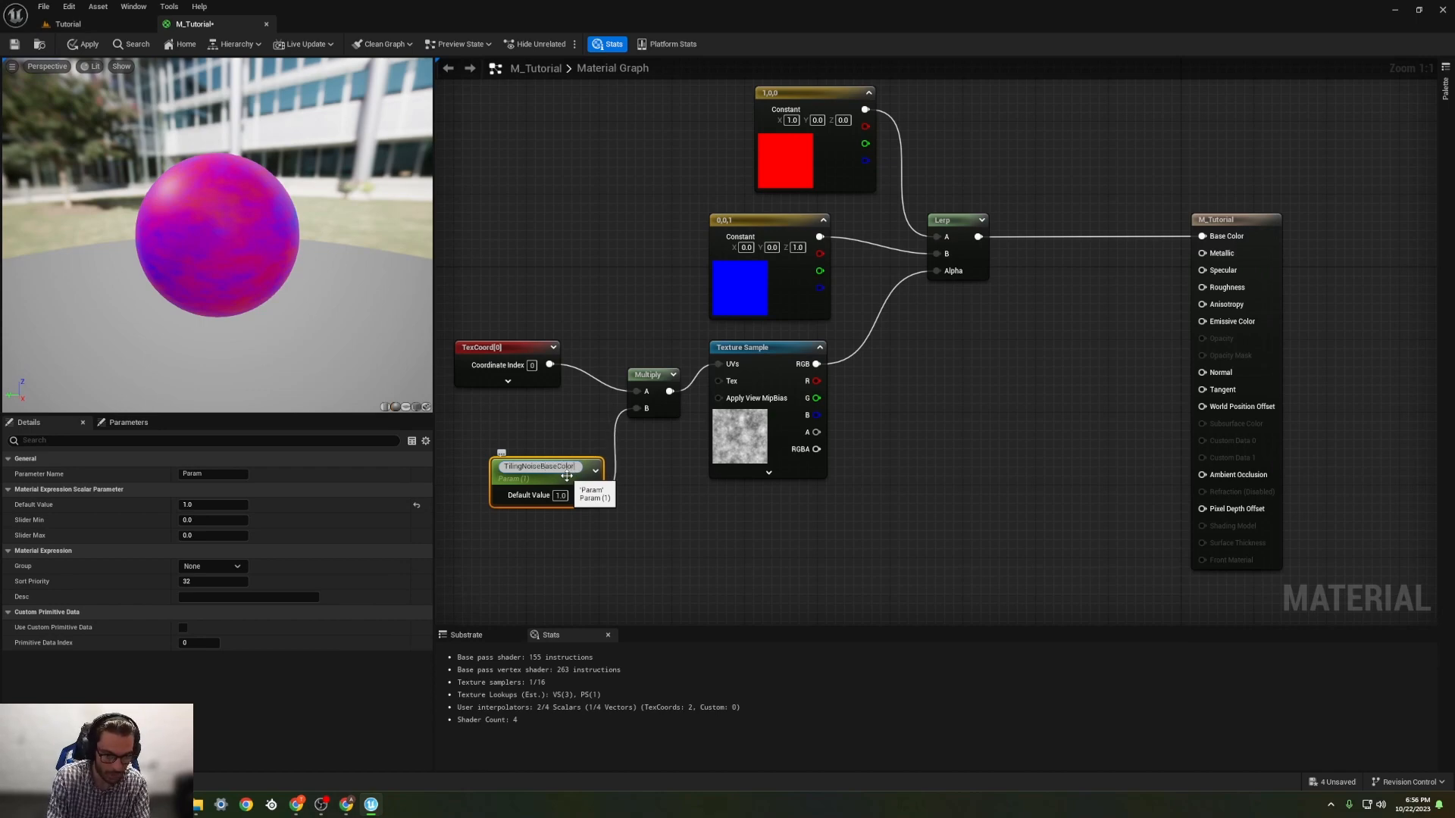
key(Return)
Step: Raise the TilingNoiseBaseColor default value in stages through 3 and 6 to 10, and inspect the tiling on the preview sphere
click(563, 492)
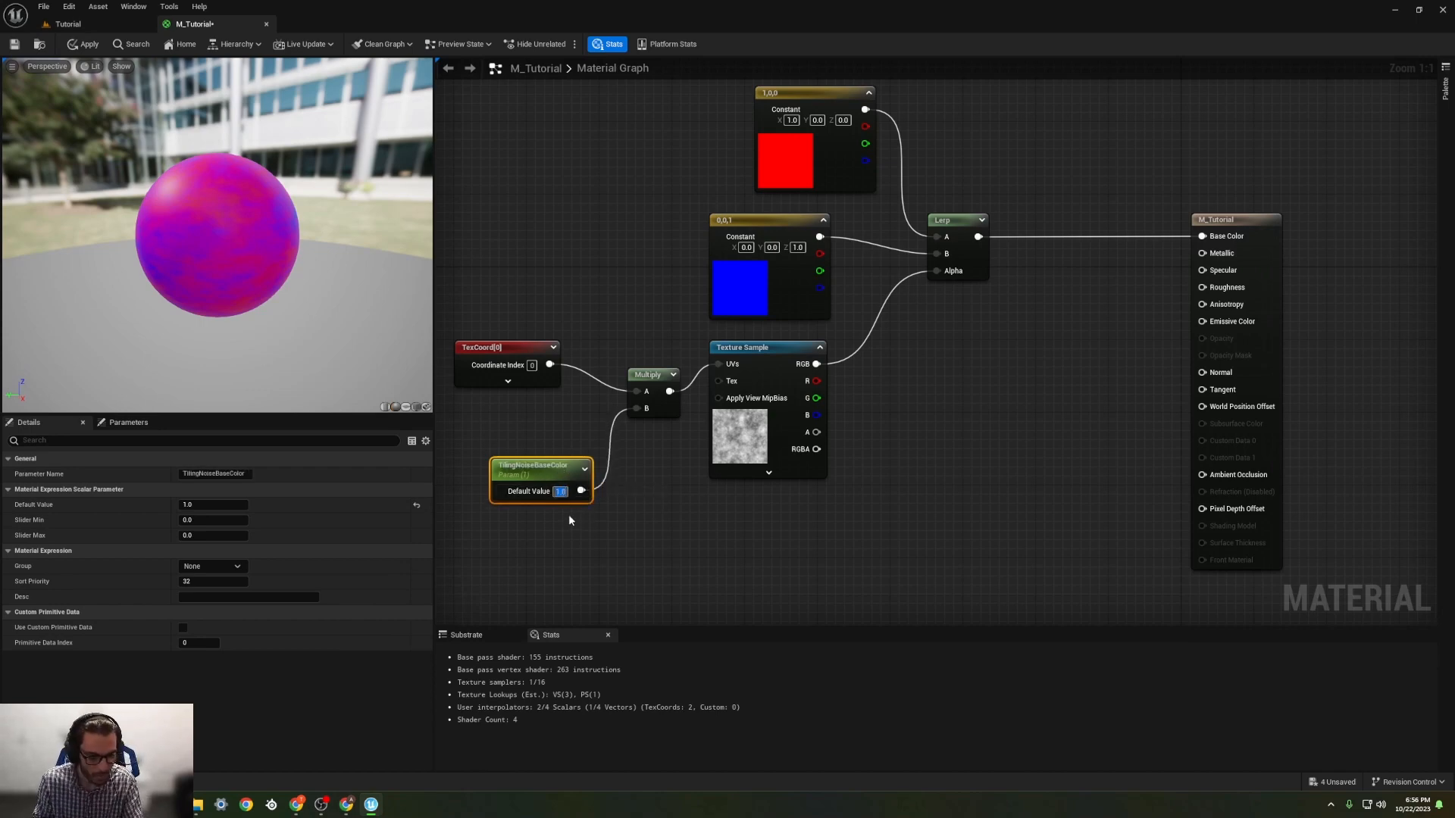
text(2)
key(Return)
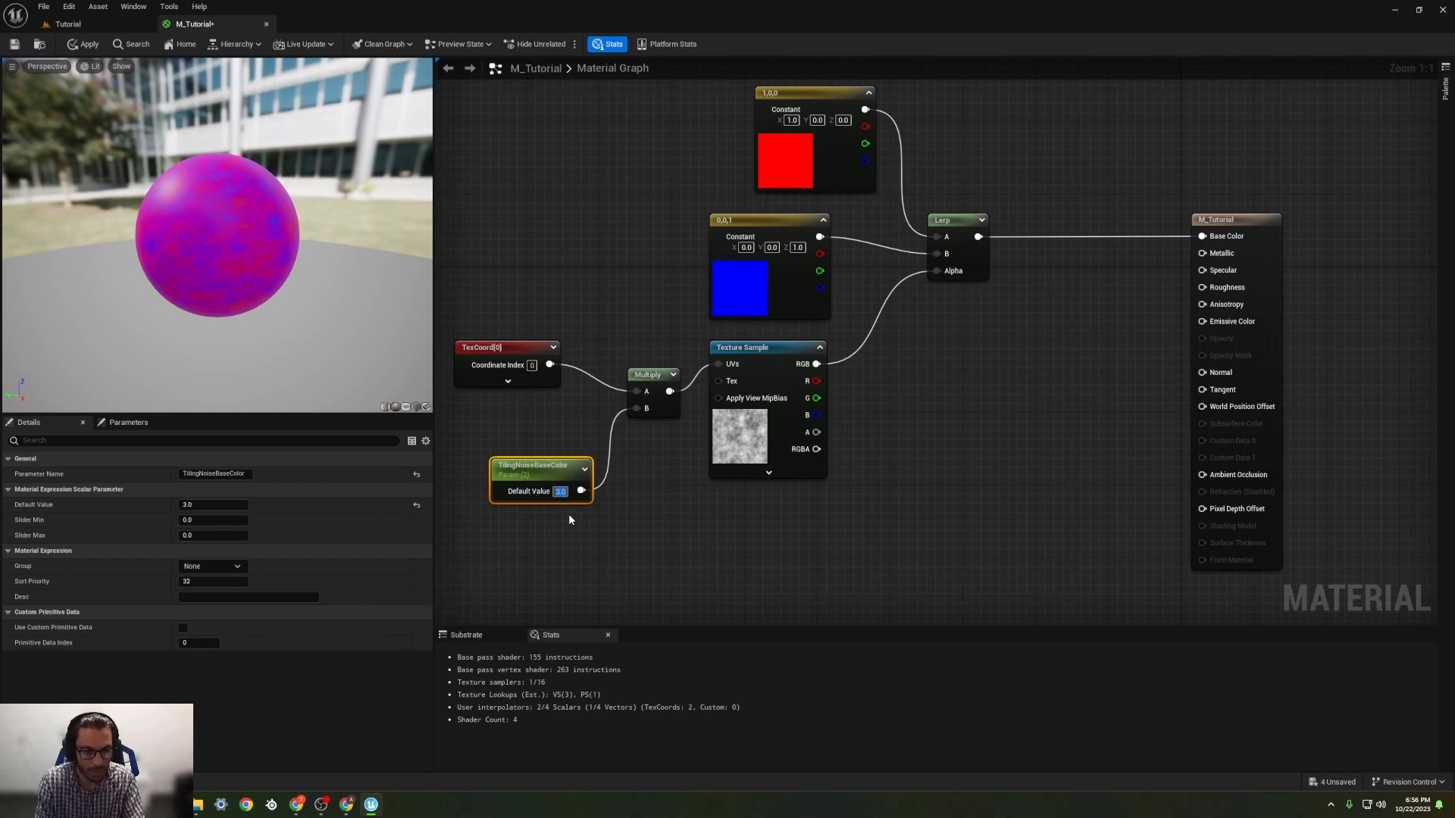
text(5)
key(Return)
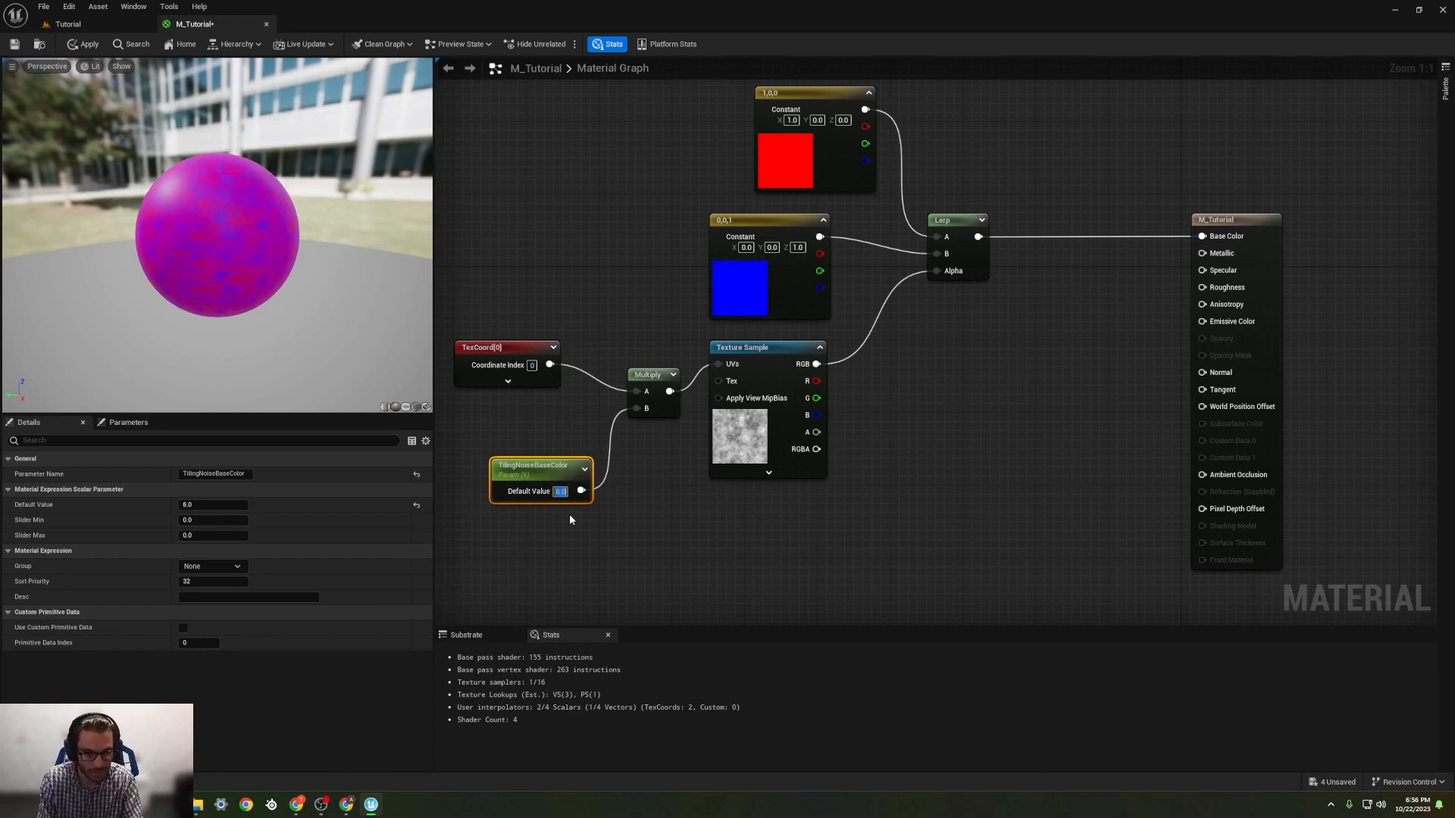
text(10)
key(Return)
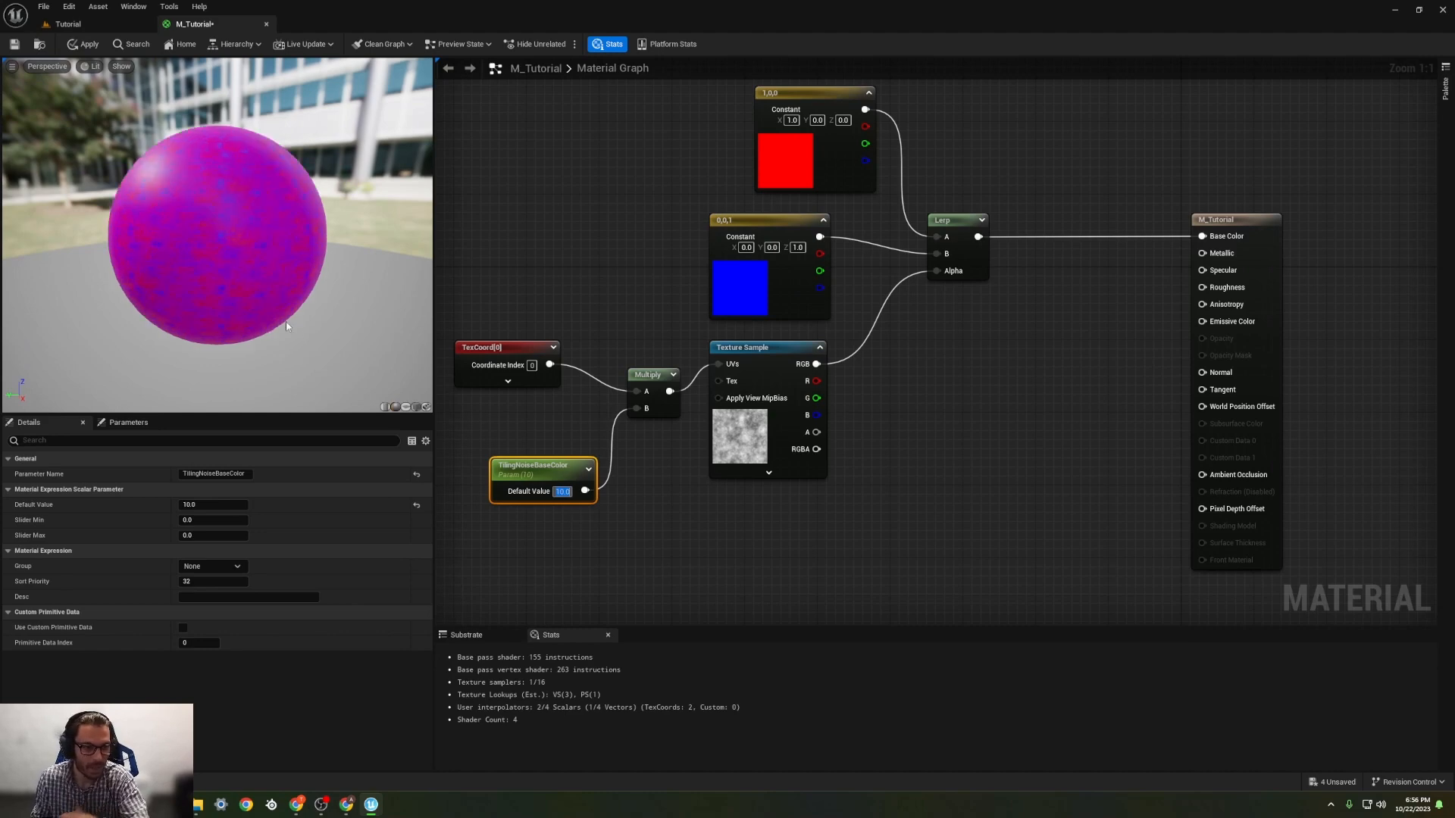
scroll(265, 311, down, 2)
scroll(247, 306, up, 5)
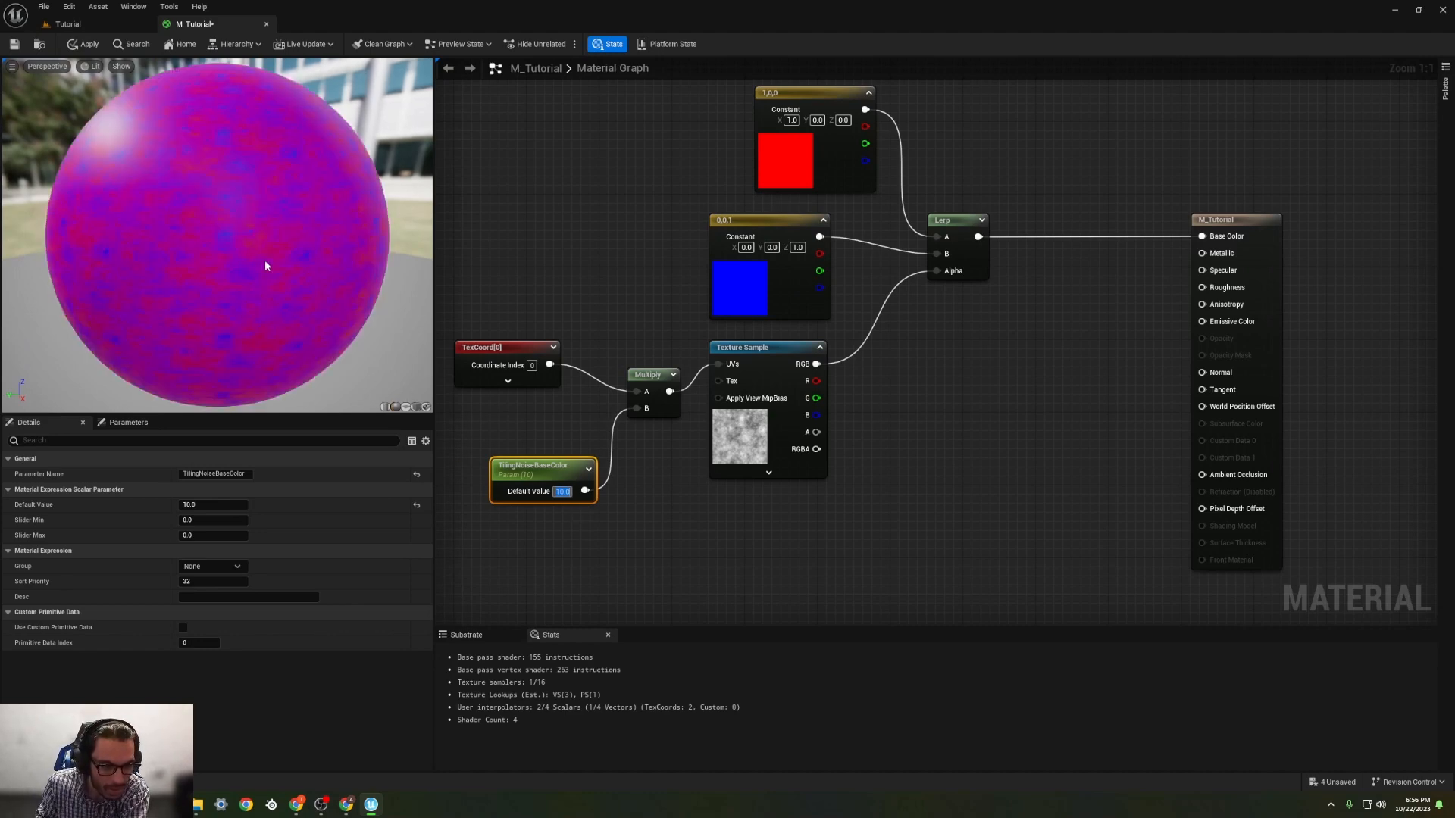
mouse_move(265, 261)
middle_down()
mouse_move(285, 190)
mouse_move(196, 246)
mouse_move(252, 204)
mouse_move(317, 235)
mouse_move(279, 236)
middle_up()
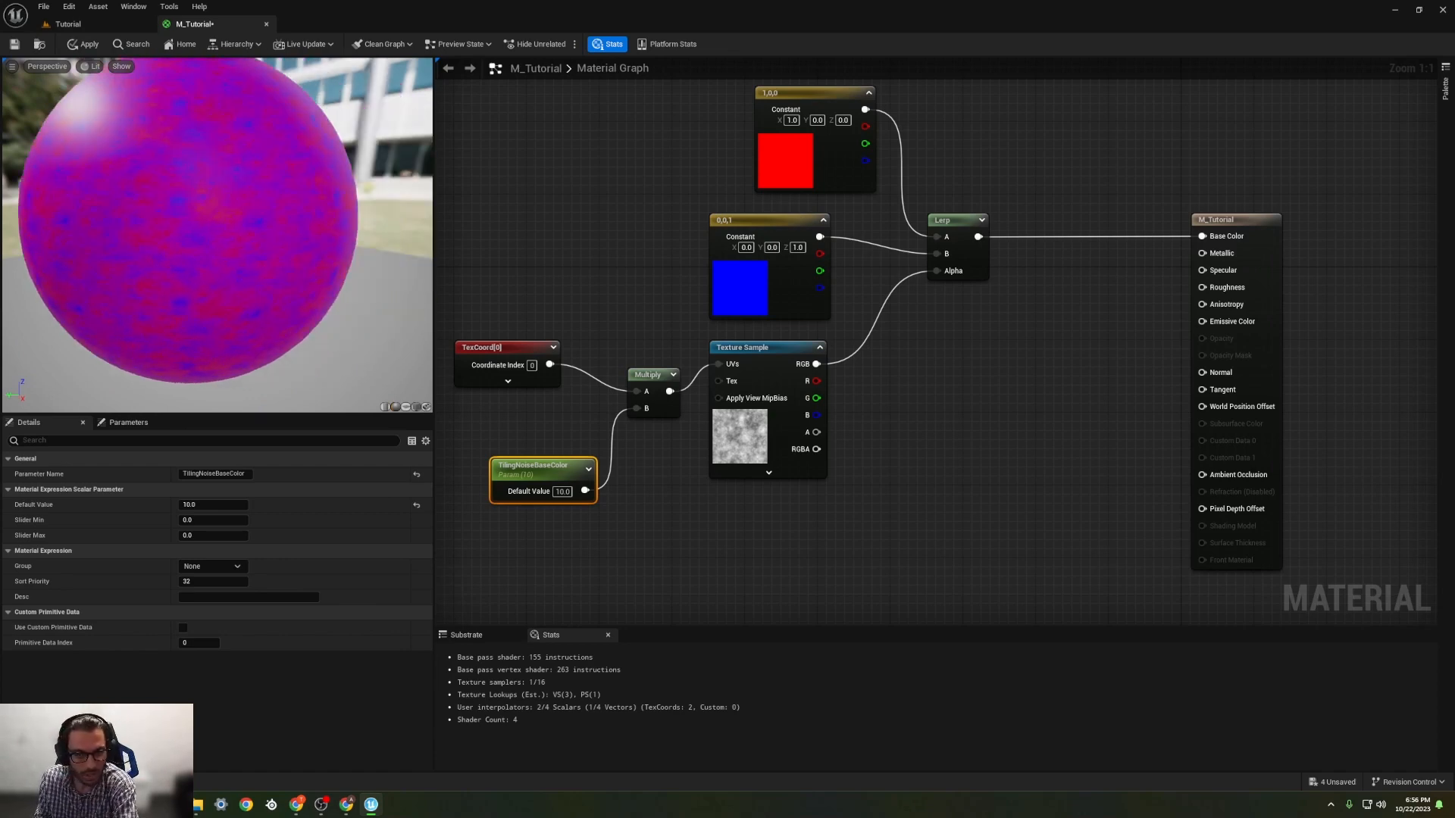
Step: Move the red and blue colour constants up and away from the Lerp, aligned one beneath the other
scroll(592, 229, down, 2)
right_drag(596, 221, 600, 299)
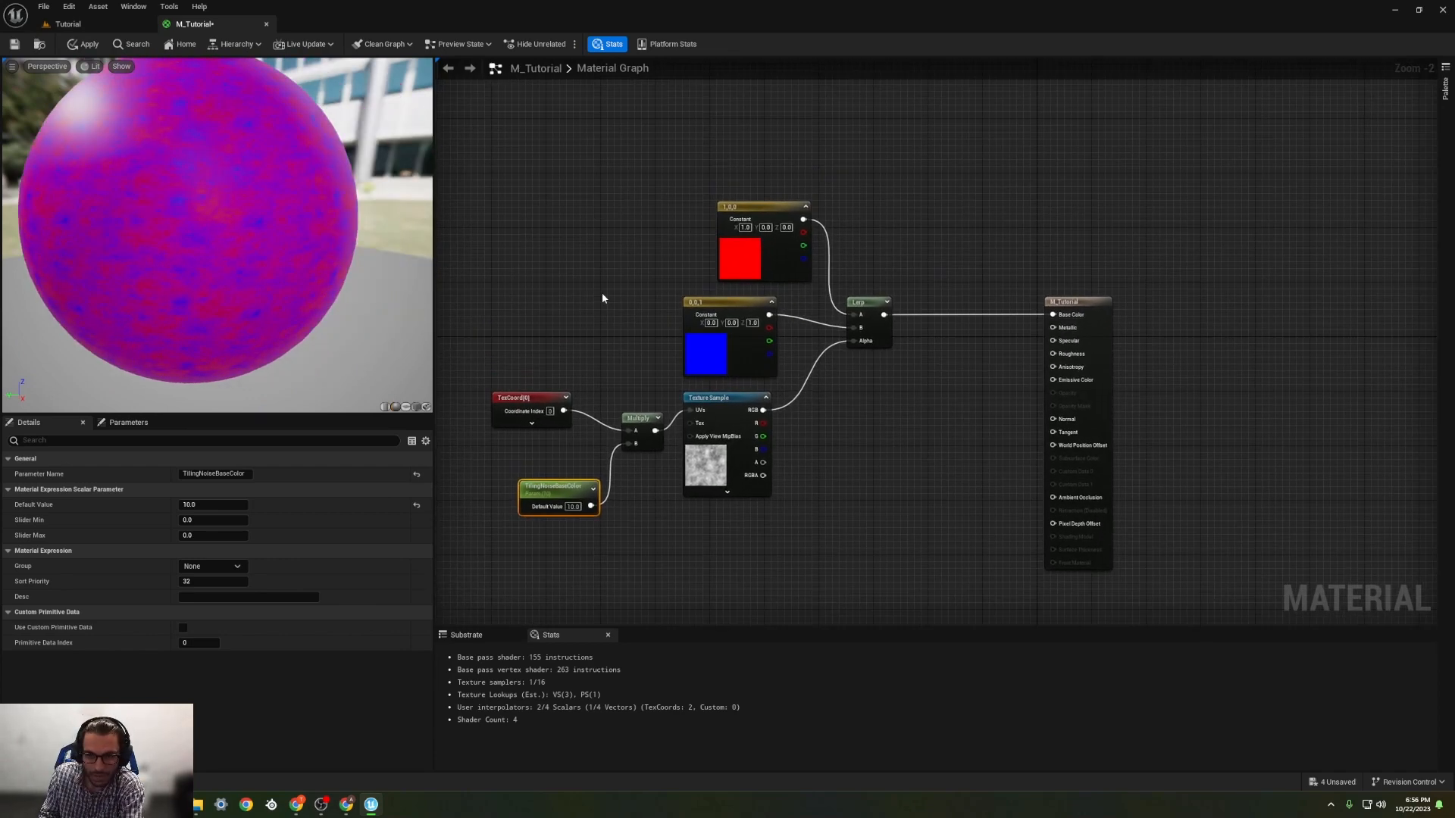
drag(750, 228, 689, 194)
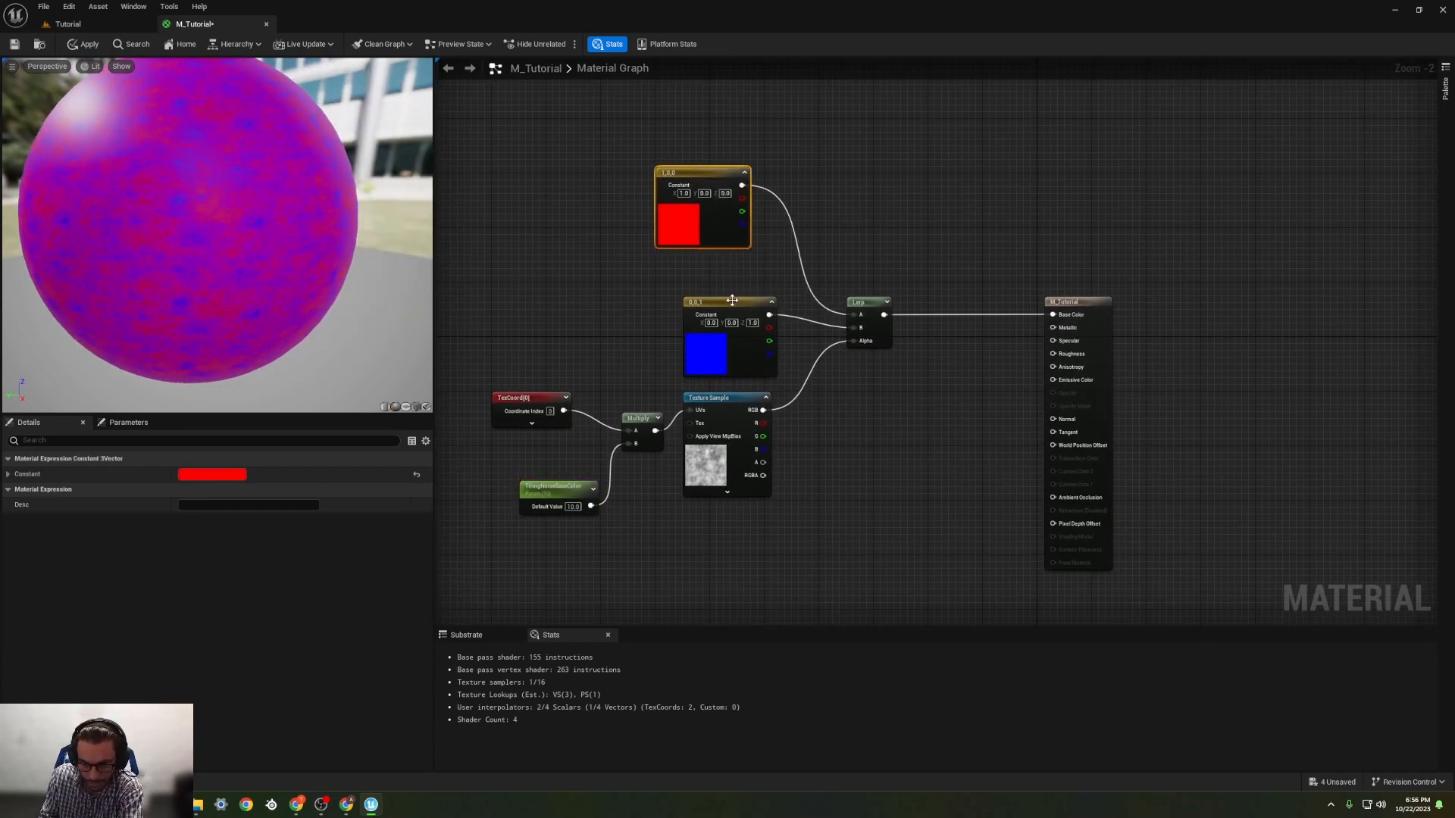
drag(732, 300, 704, 266)
Step: Recolour the red constant feeding the Lerp's A input to a dark orange-brown, sRGB hex A37400FF
scroll(197, 300, down, 3)
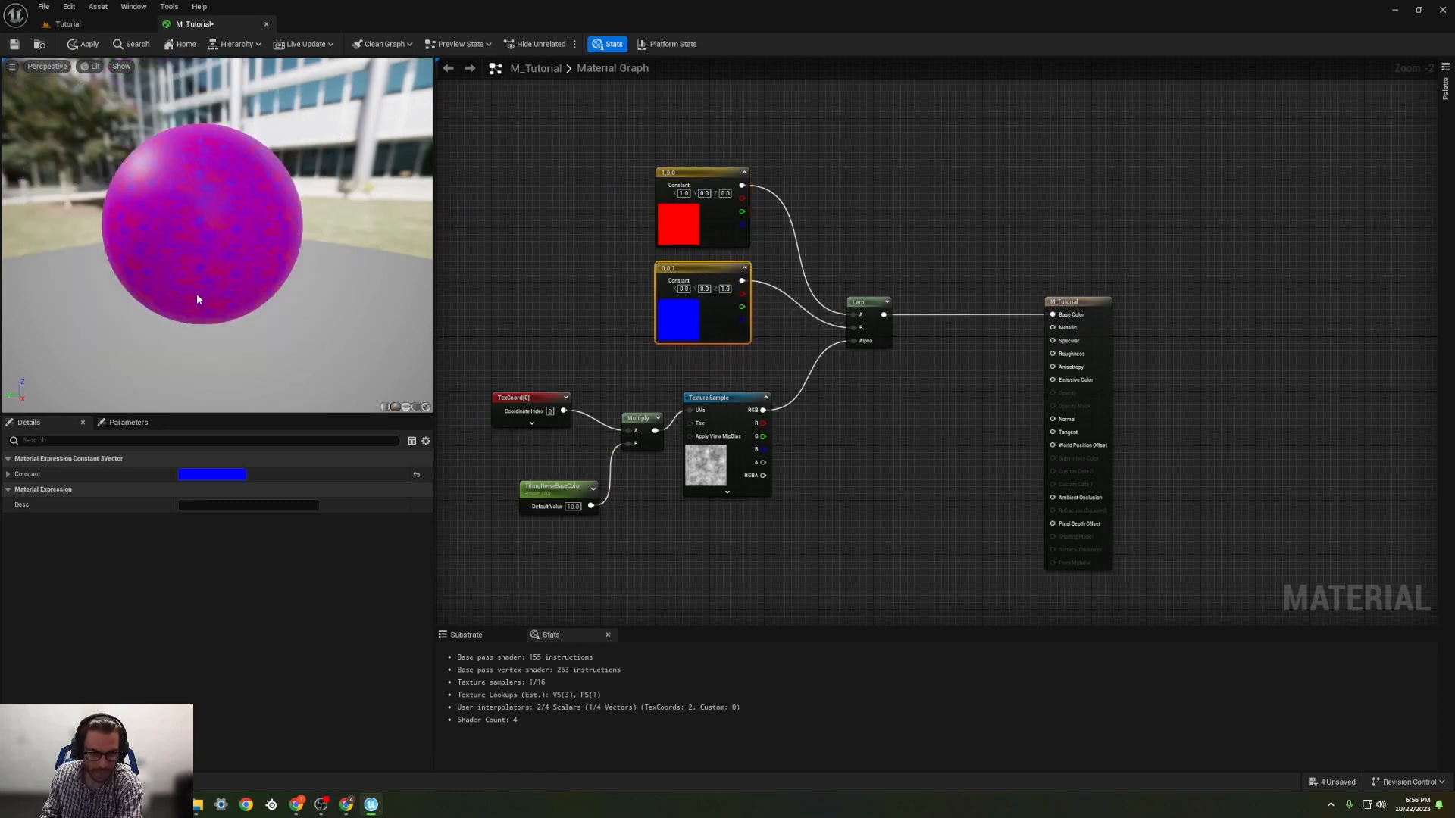
scroll(212, 286, up, 2)
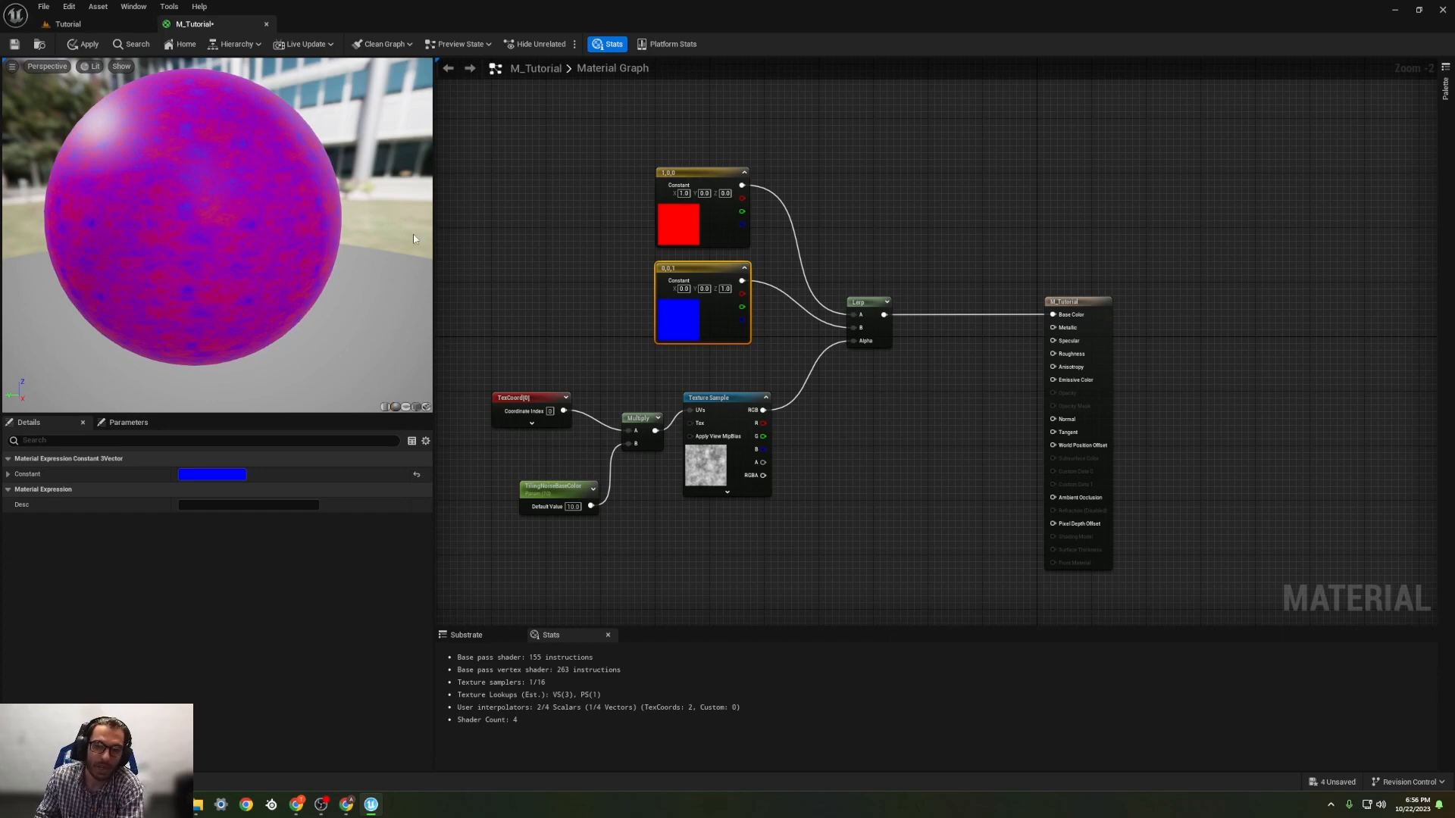
double_click(680, 231)
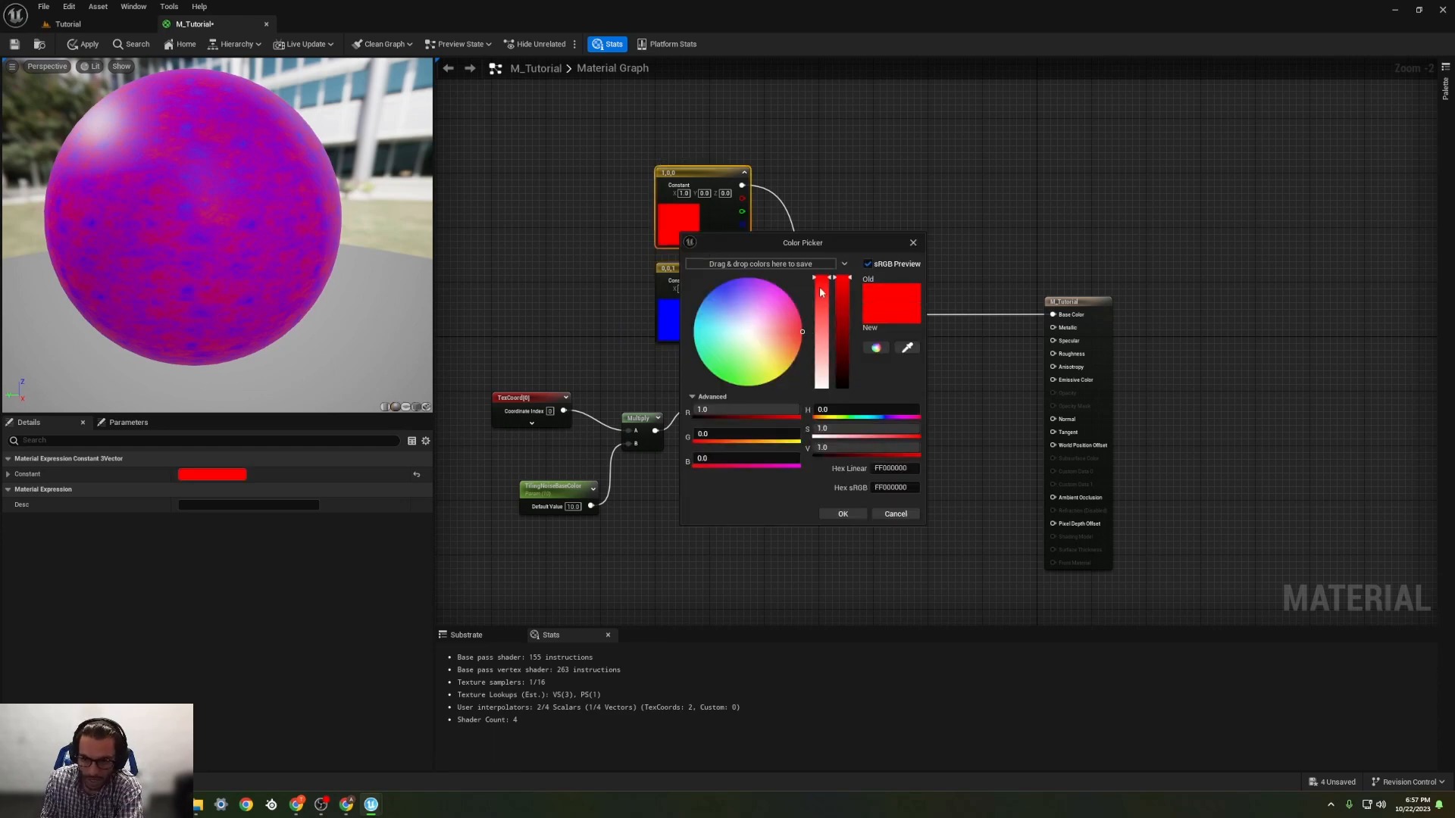
drag(820, 292, 836, 347)
click(797, 355)
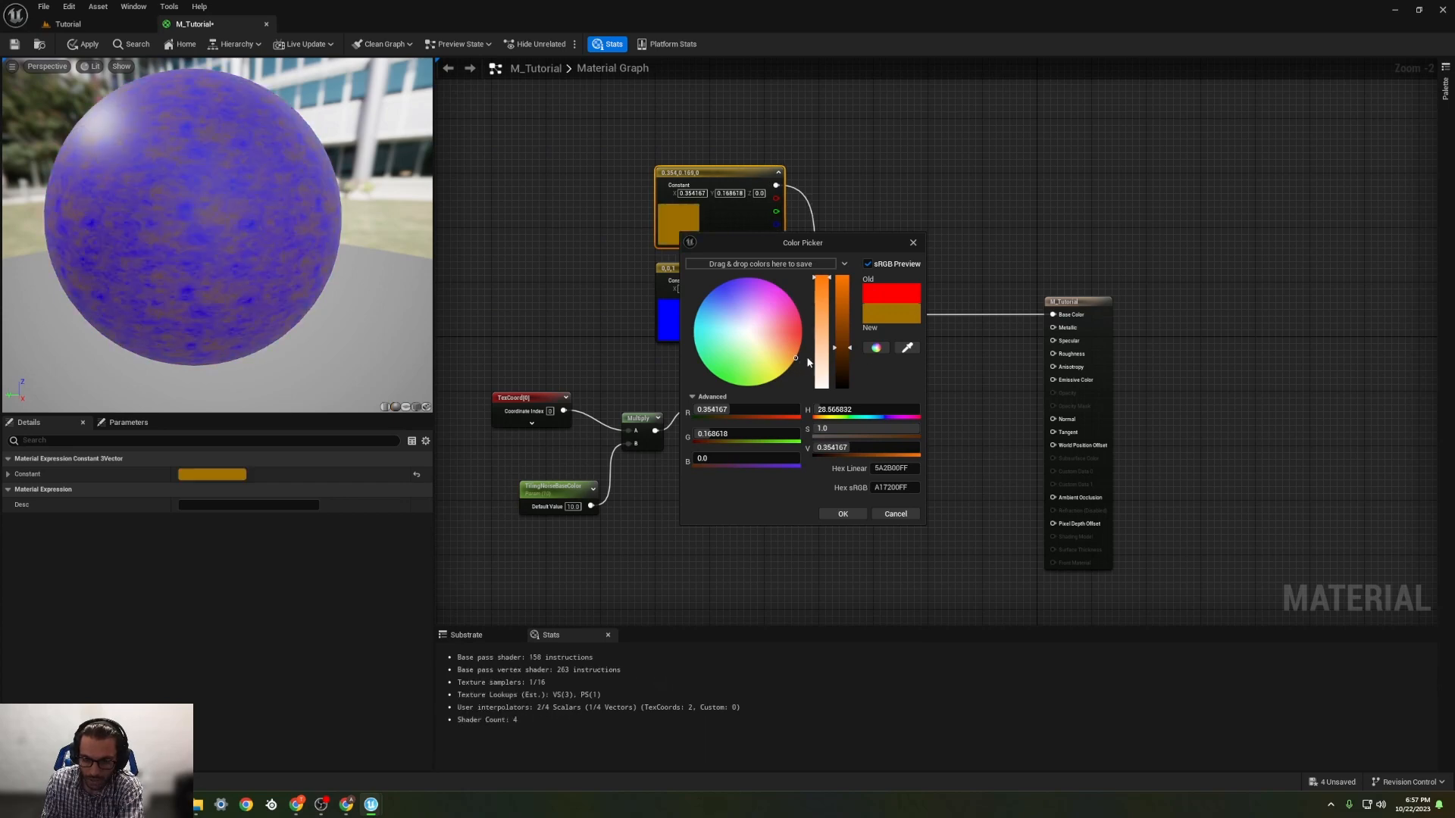
drag(841, 348, 846, 352)
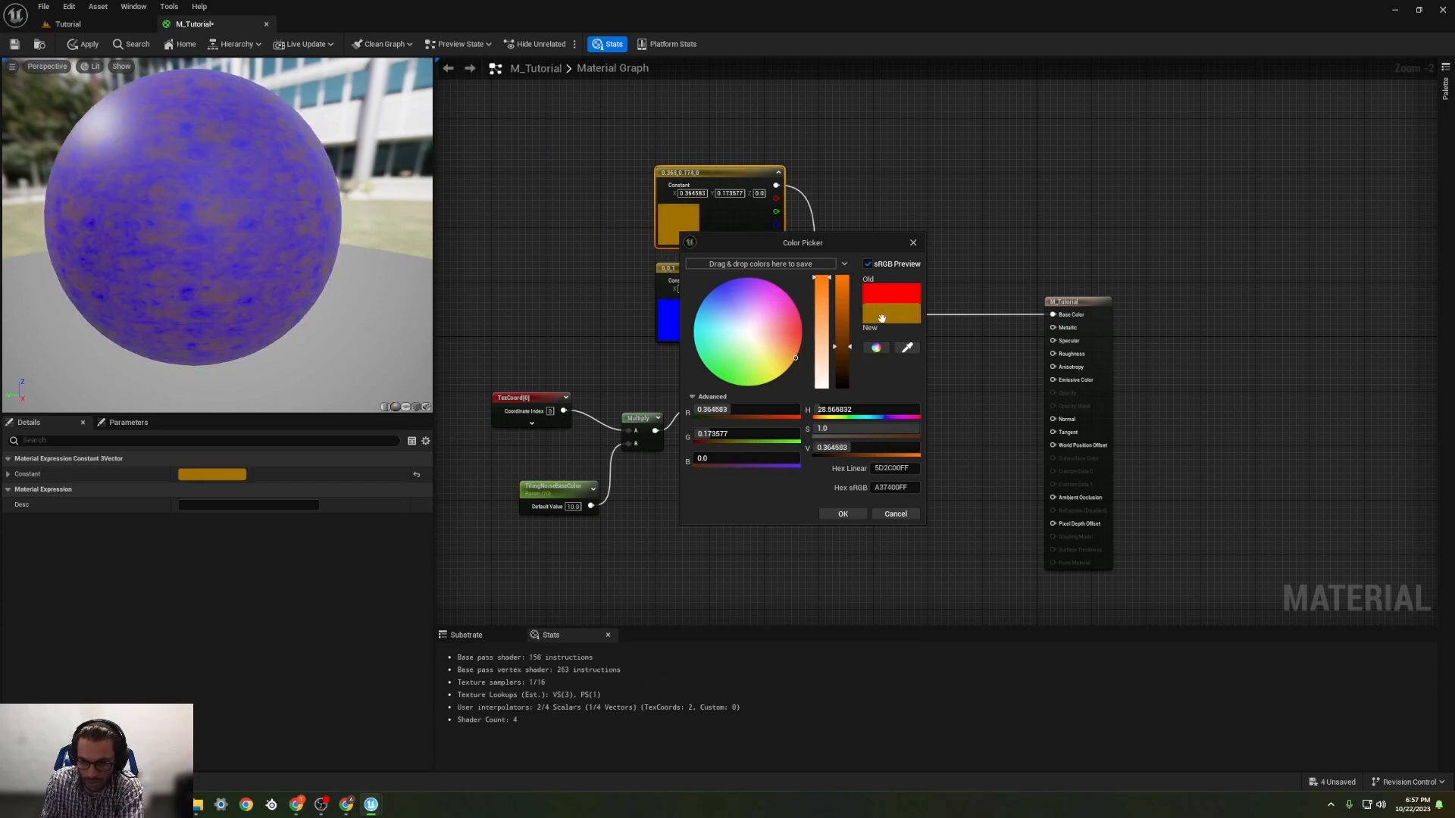
click(855, 513)
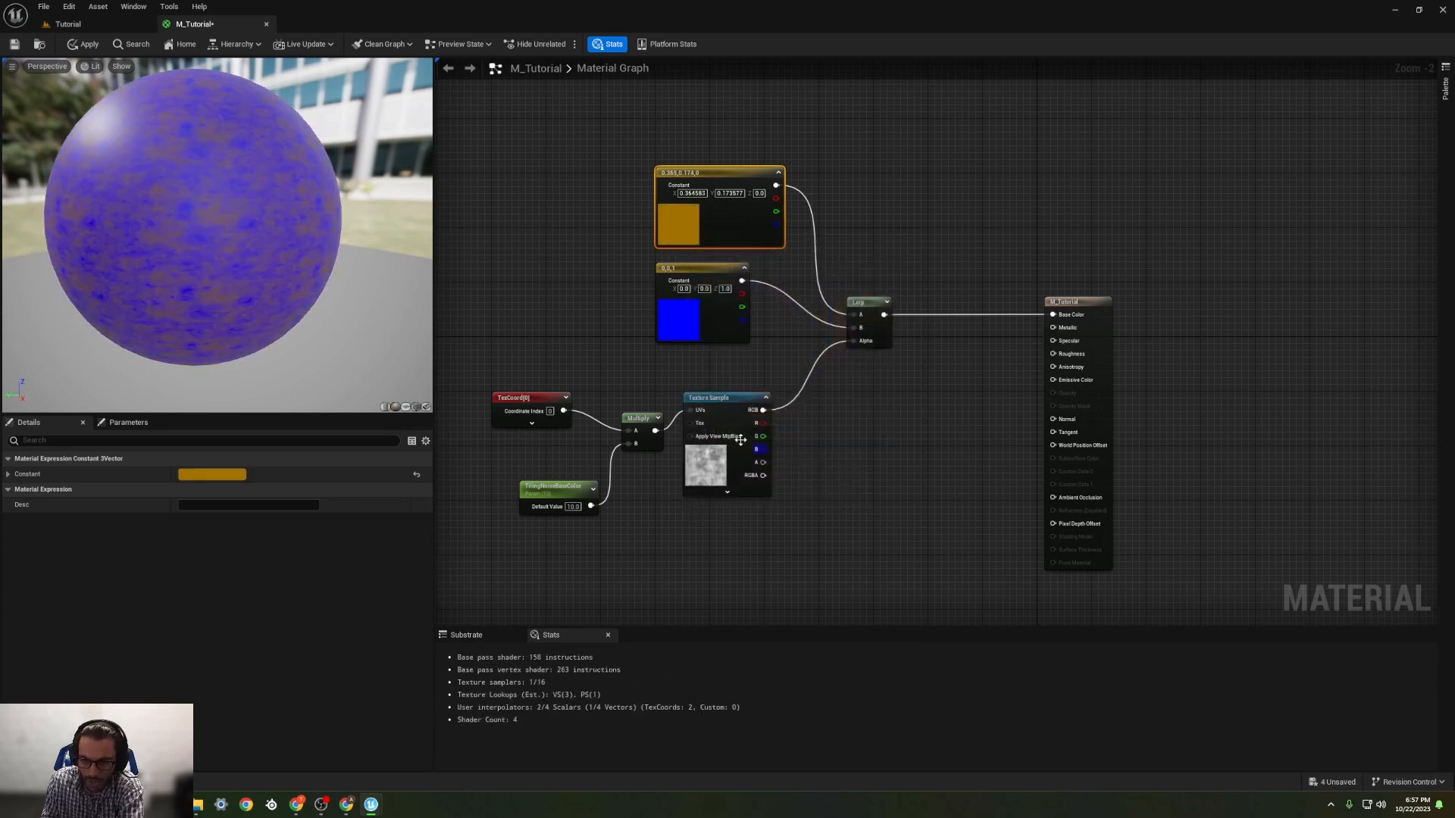
double_click(682, 327)
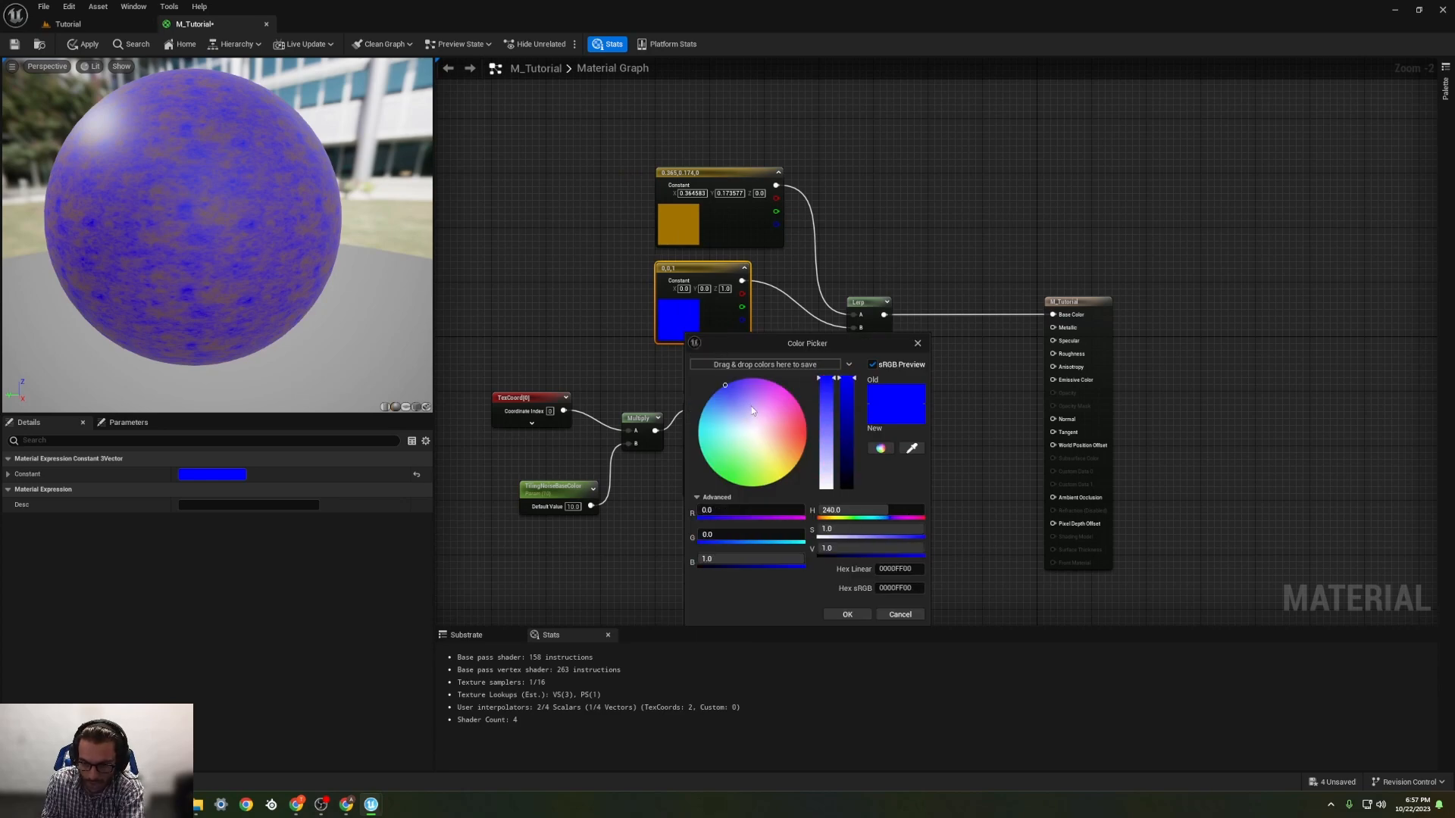
click(804, 275)
click(724, 186)
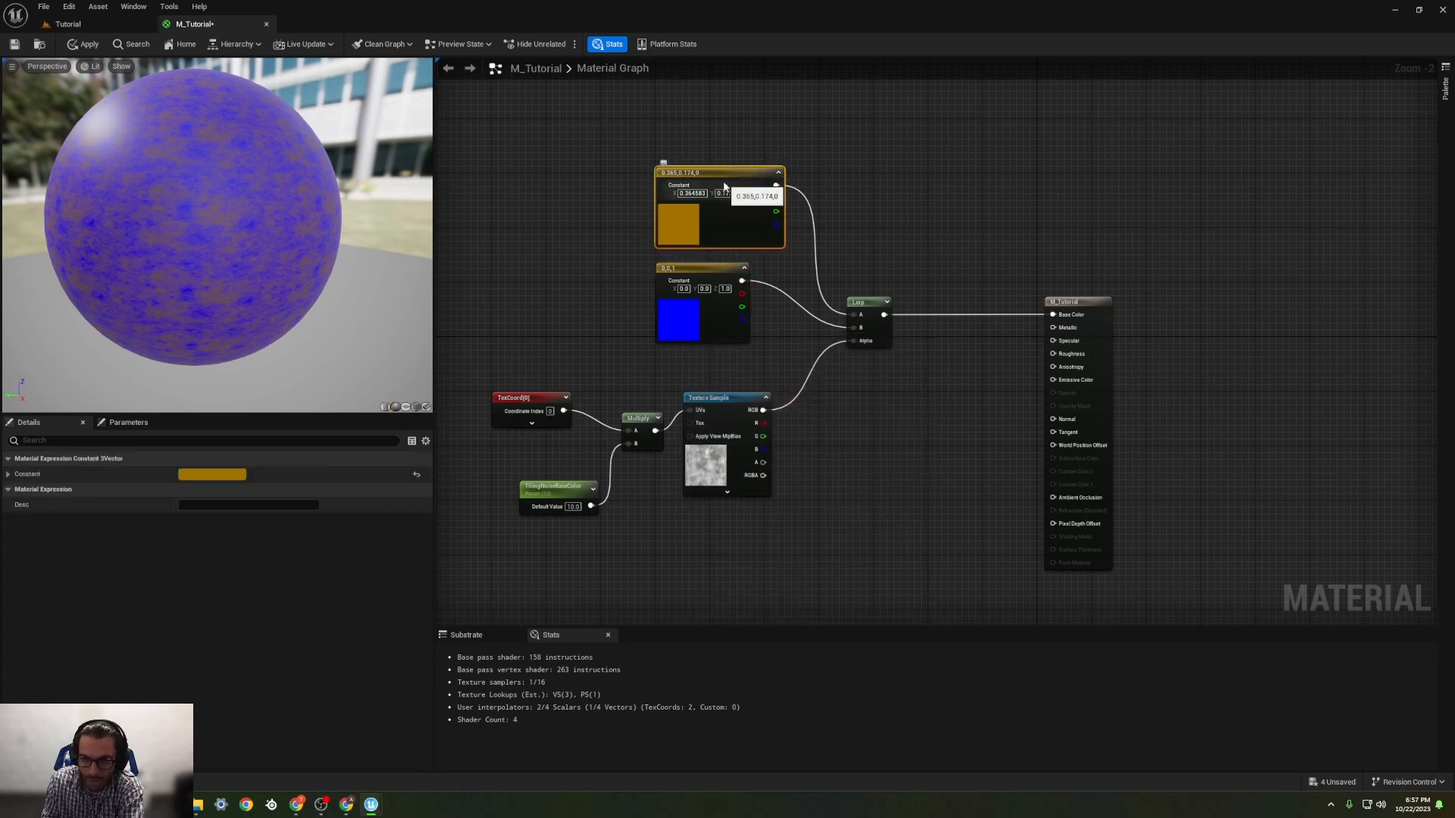
Step: Copy the upper constant's sRGB hex value A37400FF and apply it to the blue constant feeding the Lerp's B input
double_click(678, 221)
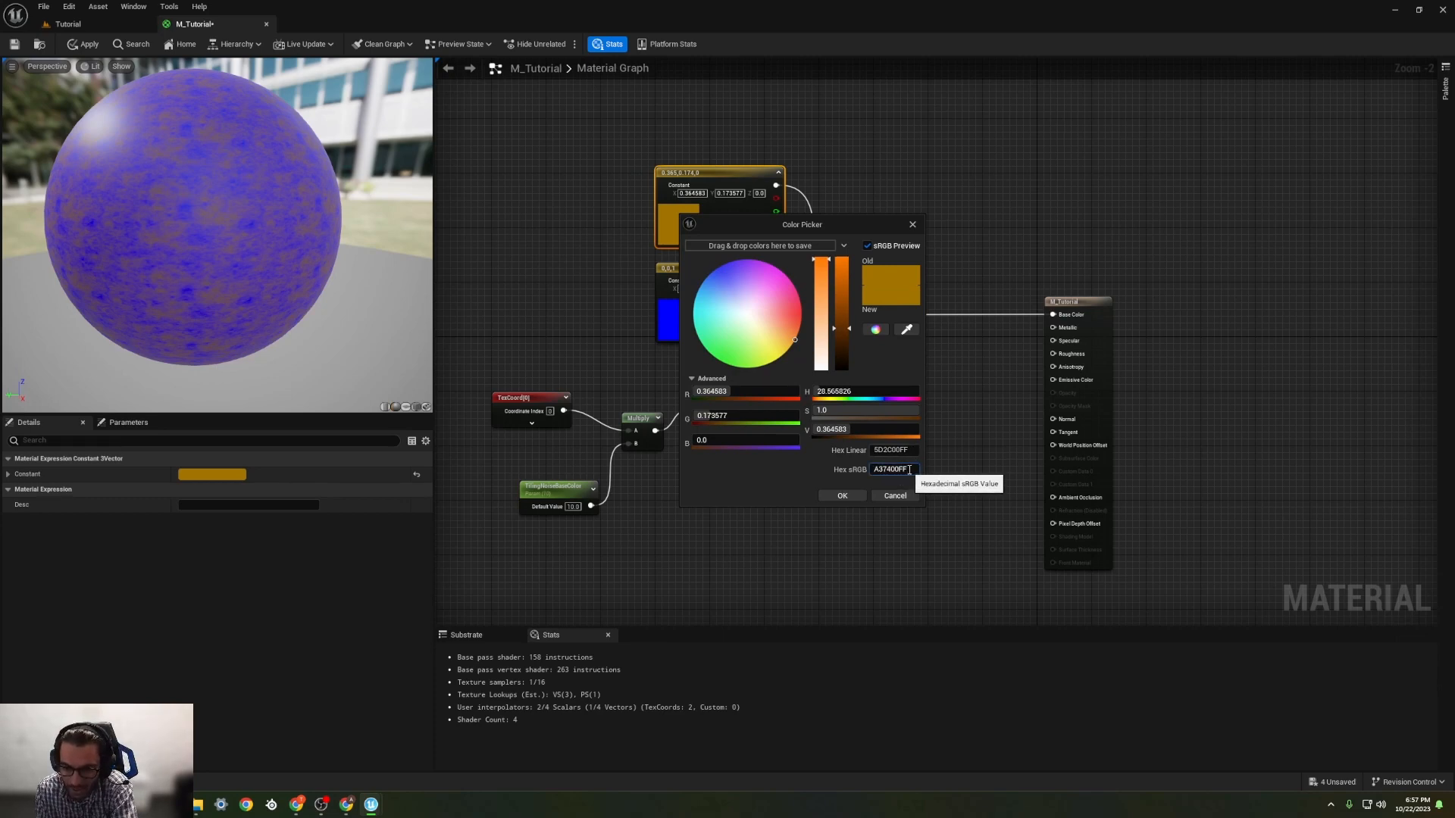
click(894, 469)
key(ctrl+c)
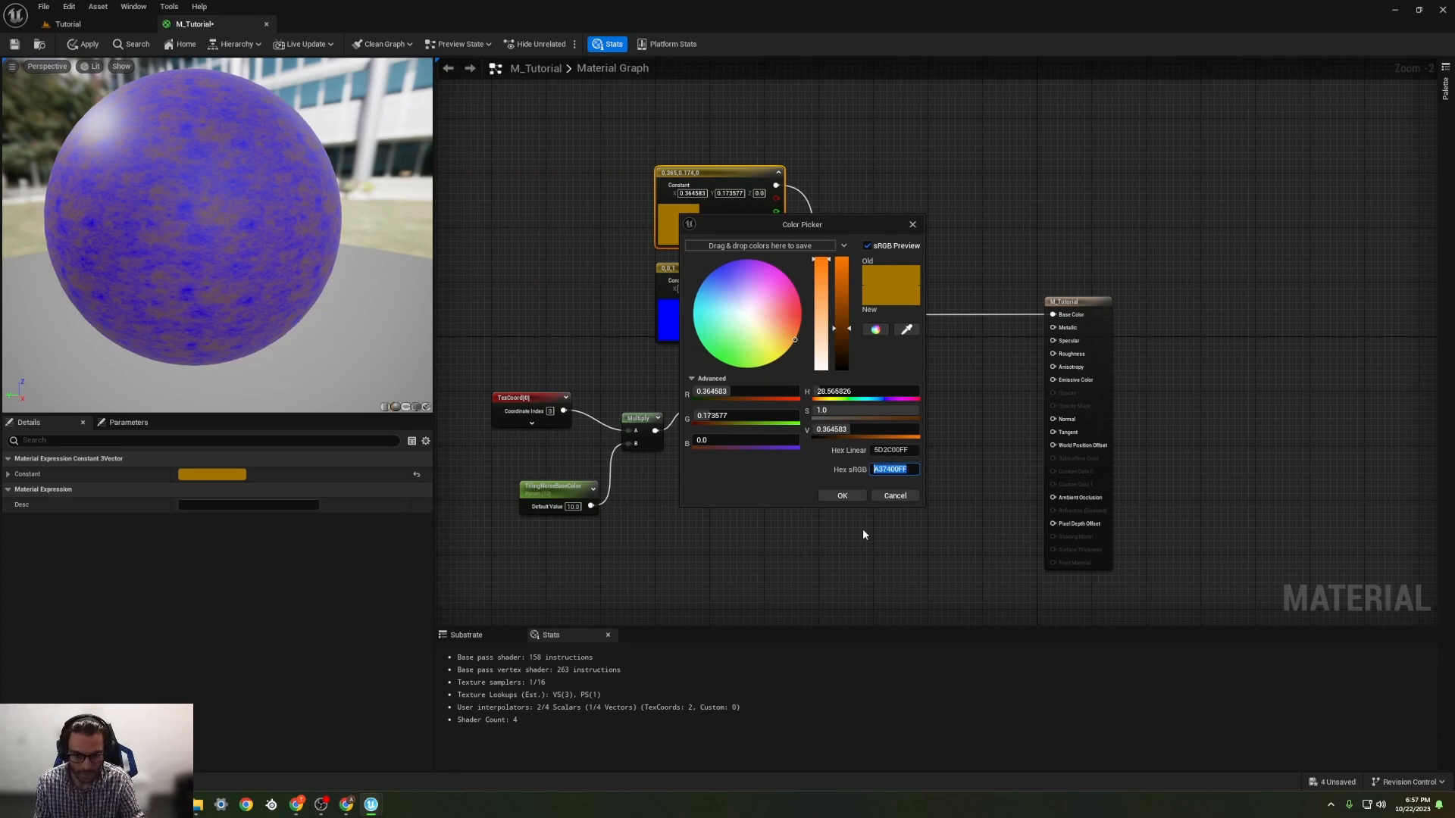
click(841, 494)
double_click(686, 322)
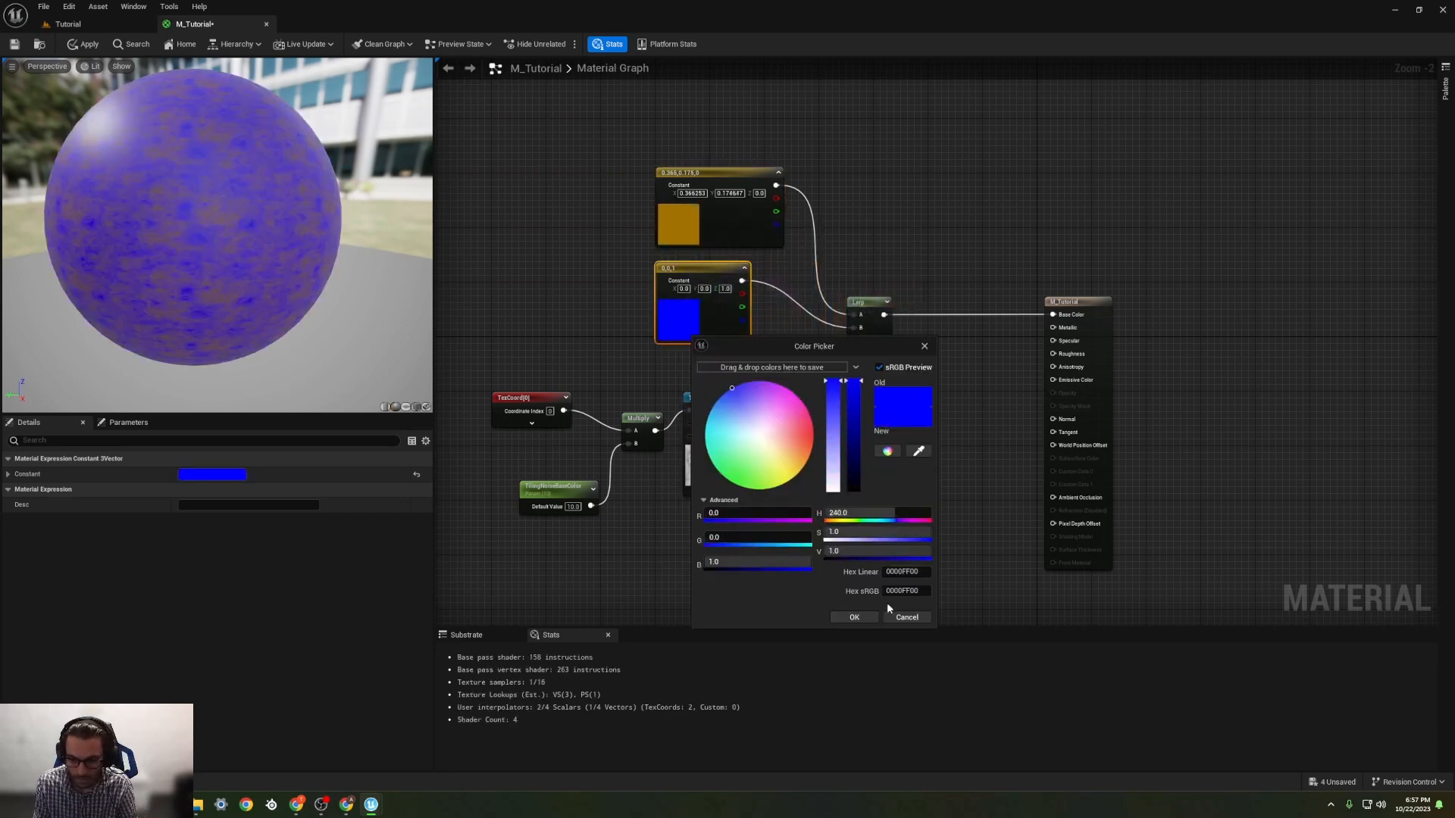
click(913, 591)
key(ctrl+v)
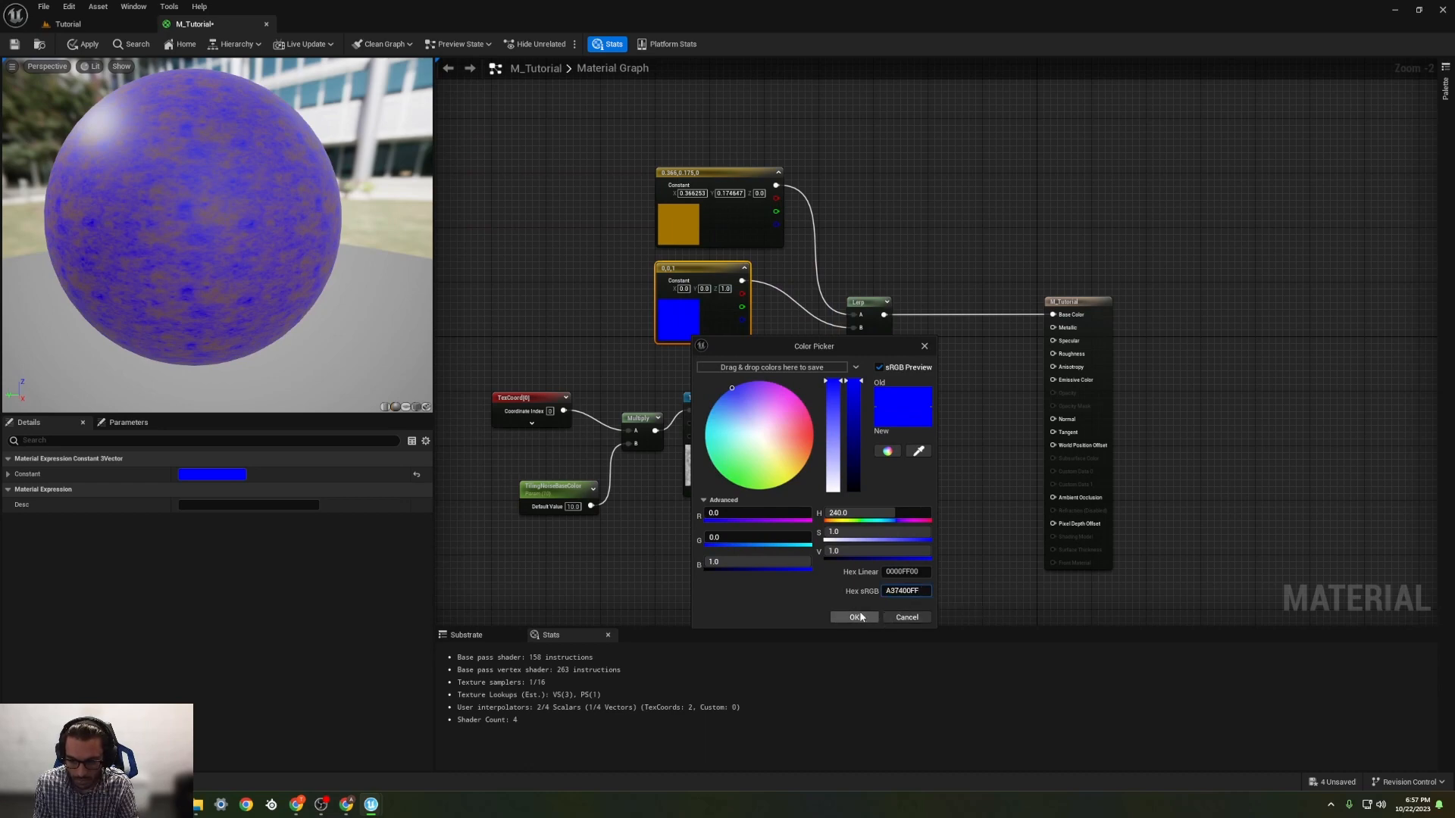
key(Return)
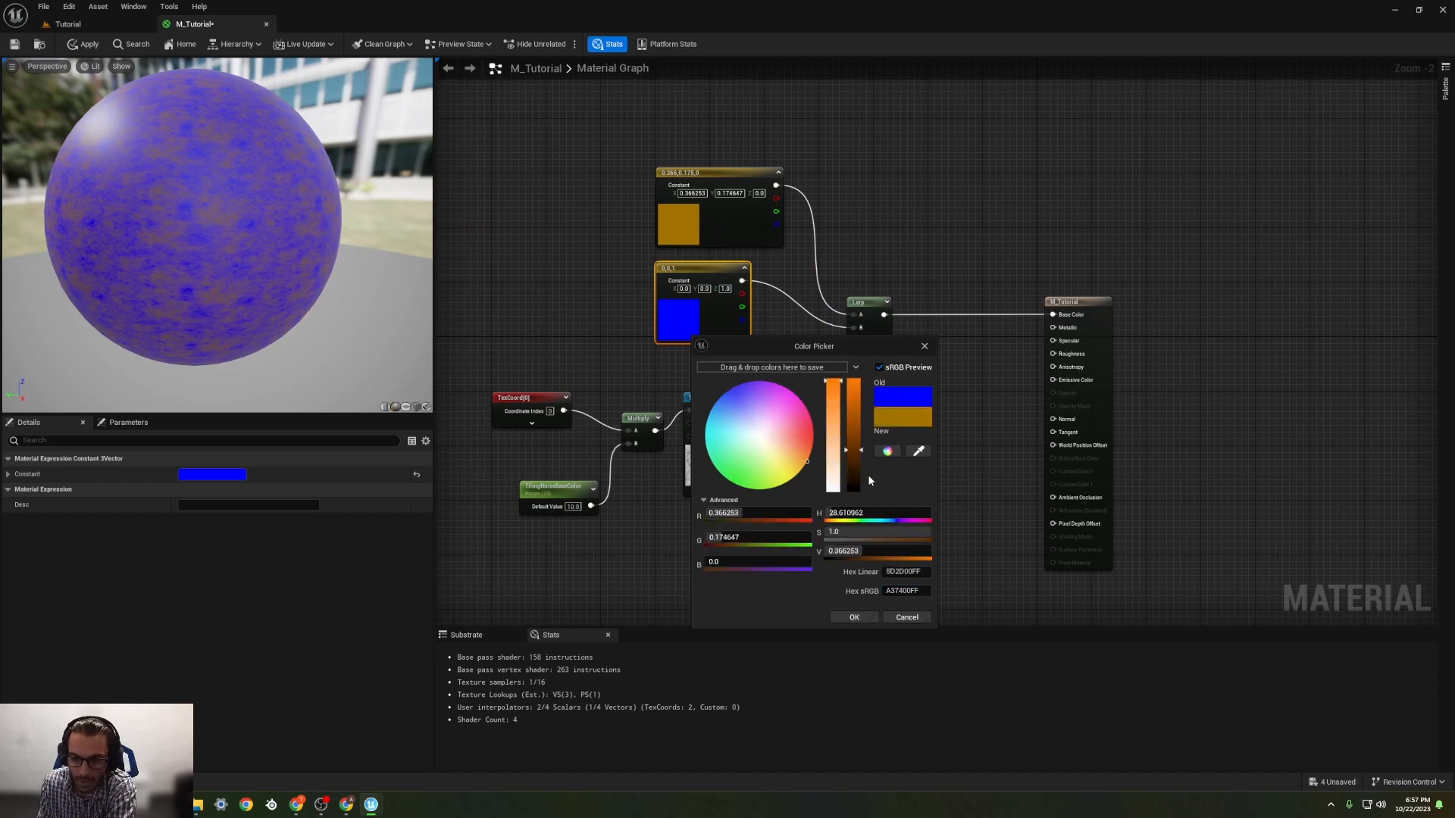
click(856, 615)
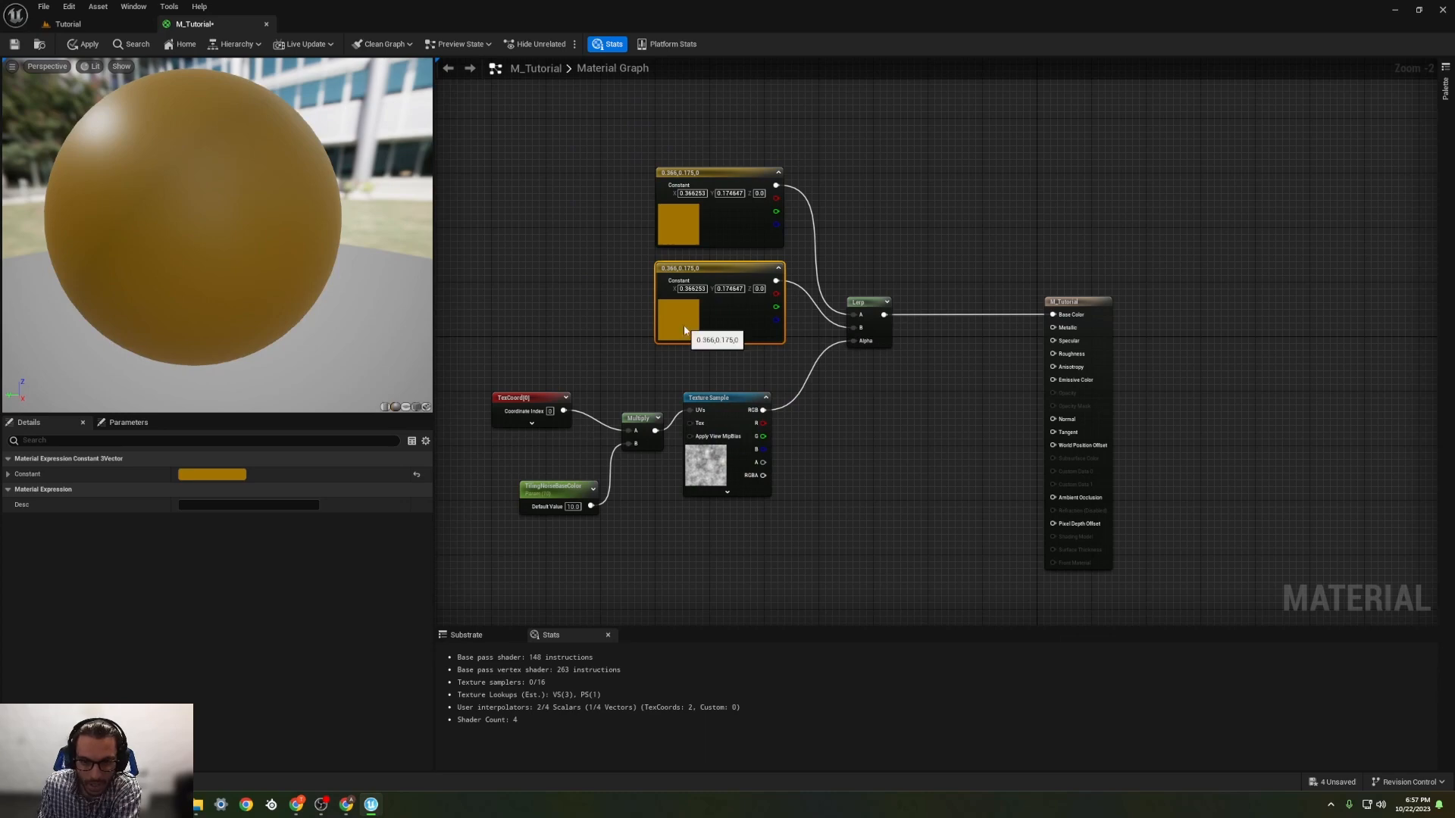
Step: Darken the lower colour constant feeding the Lerp's B input to sRGB hex 704E00FF
double_click(685, 322)
mouse_move(839, 453)
mouse_down()
mouse_move(848, 483)
mouse_move(850, 463)
mouse_up()
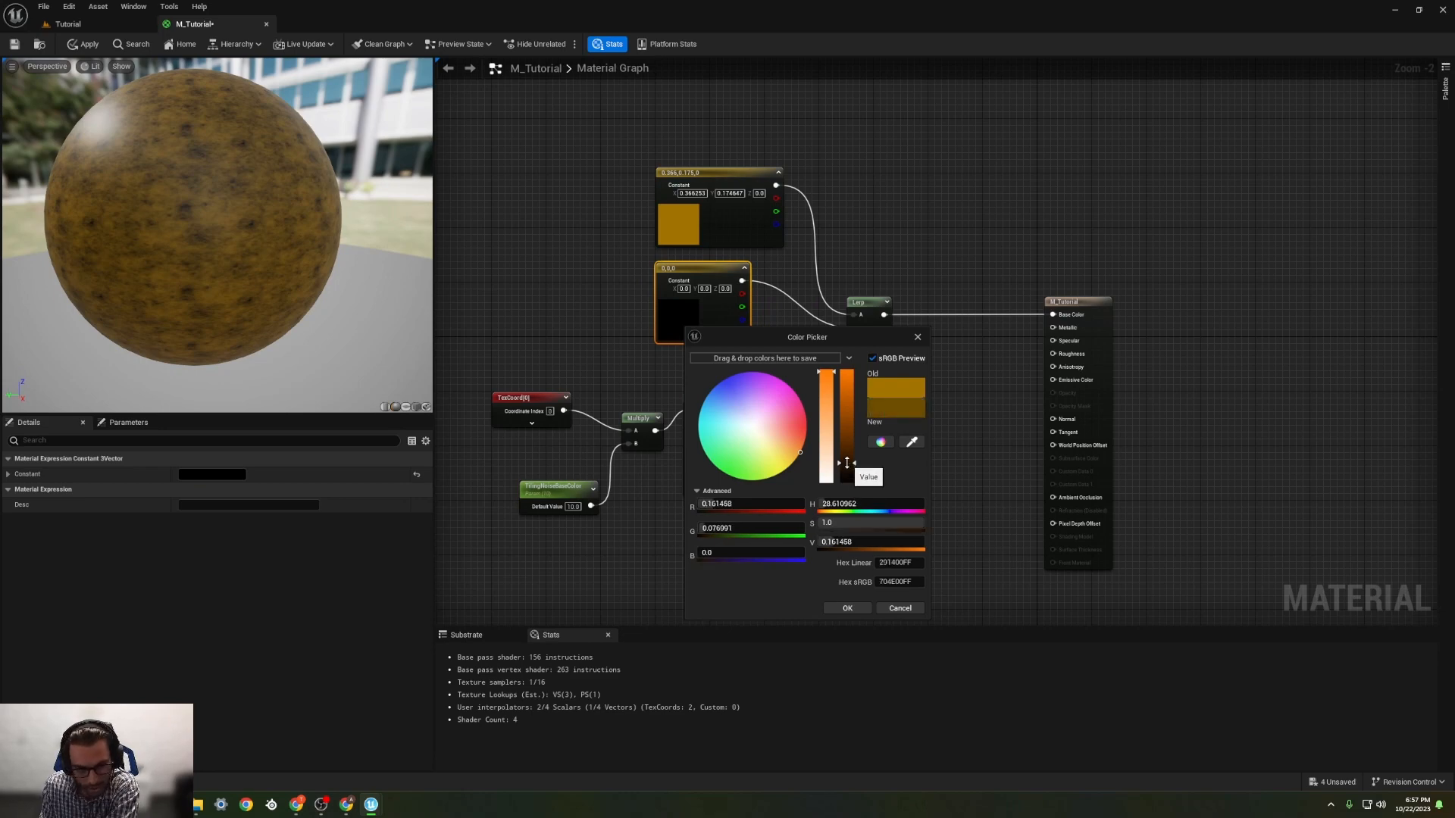
click(848, 608)
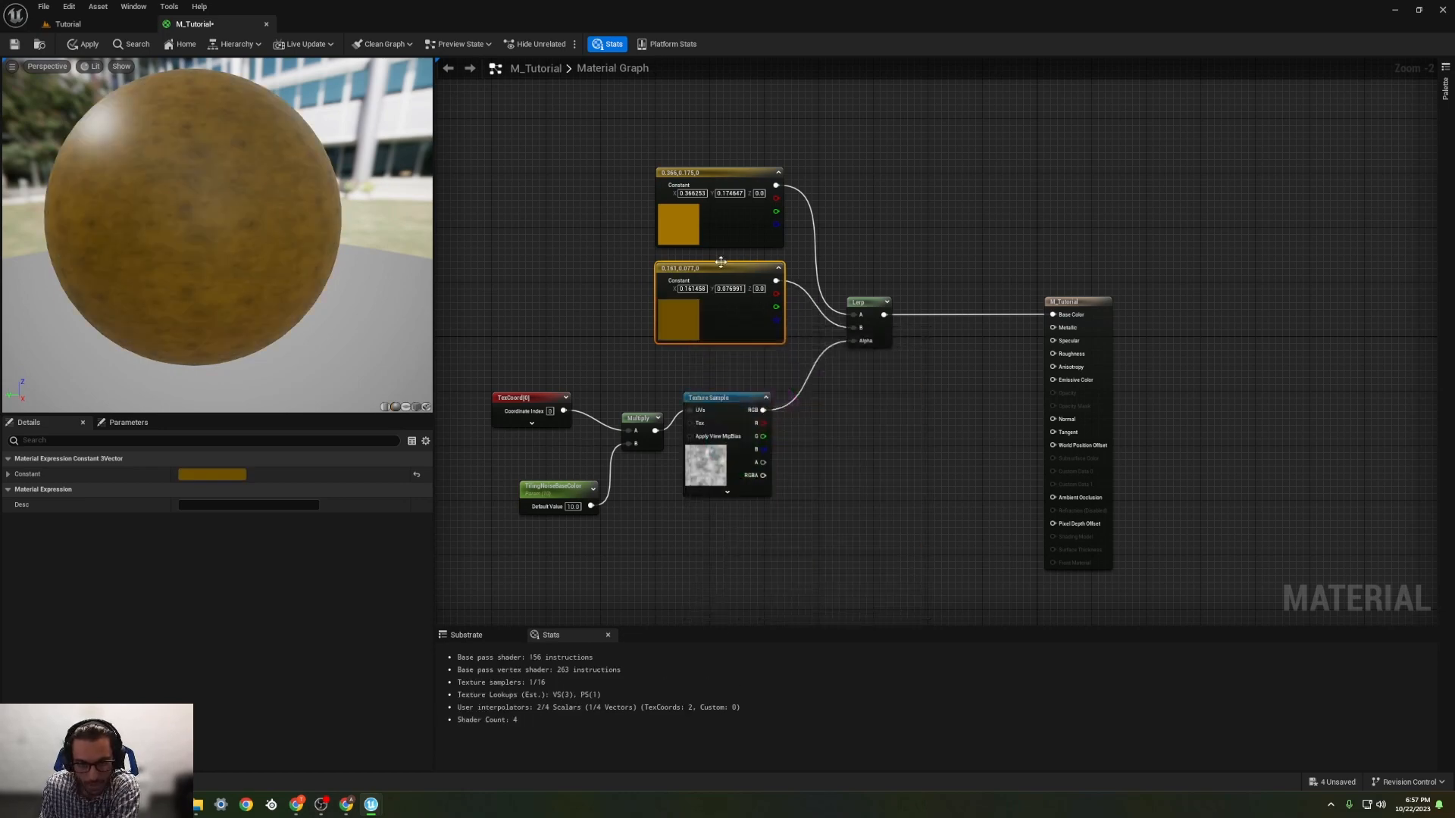
Step: Recolour the upper constant feeding the Lerp's A input to a desaturated dark brown, sRGB hex 6B573FFF
double_click(691, 237)
mouse_move(850, 352)
mouse_down()
mouse_move(852, 384)
mouse_move(850, 371)
mouse_up()
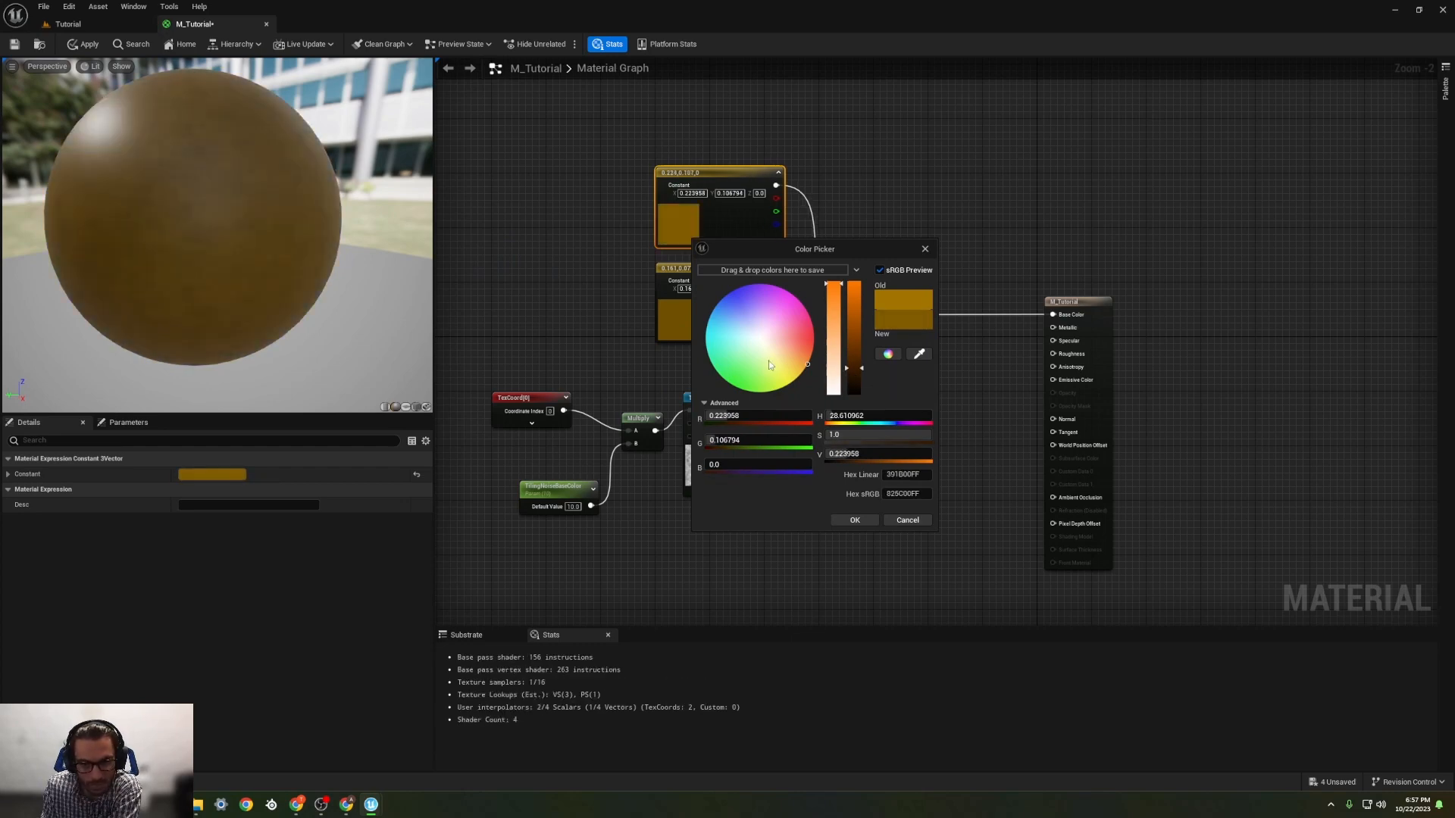
mouse_move(807, 367)
mouse_down()
mouse_move(792, 355)
mouse_move(855, 361)
mouse_up()
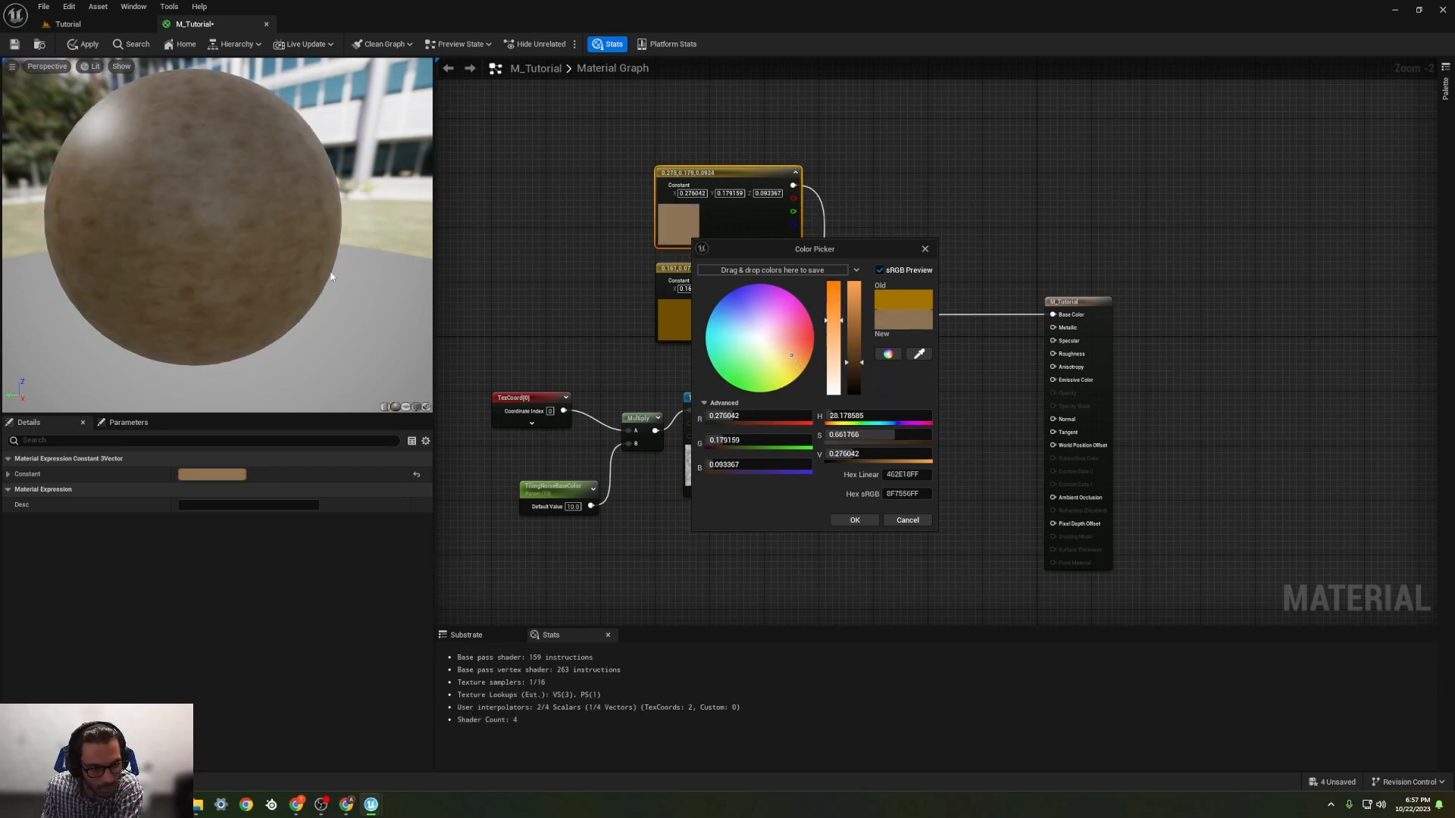
click(848, 377)
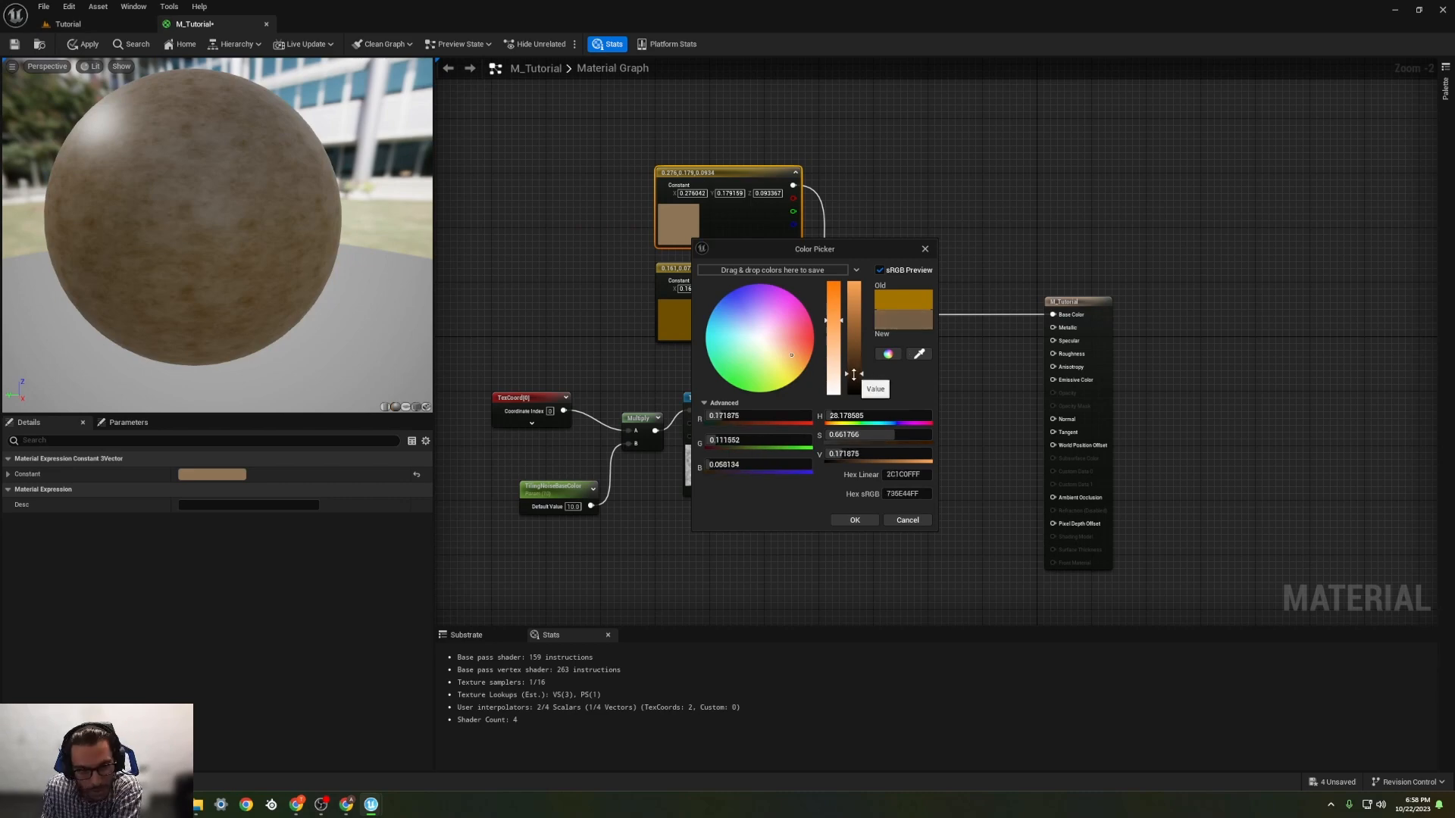
click(860, 517)
Step: Brighten the lower colour constant feeding the Lerp's B input to an orange-brown, sRGB hex 9E7100FF
double_click(684, 328)
click(845, 464)
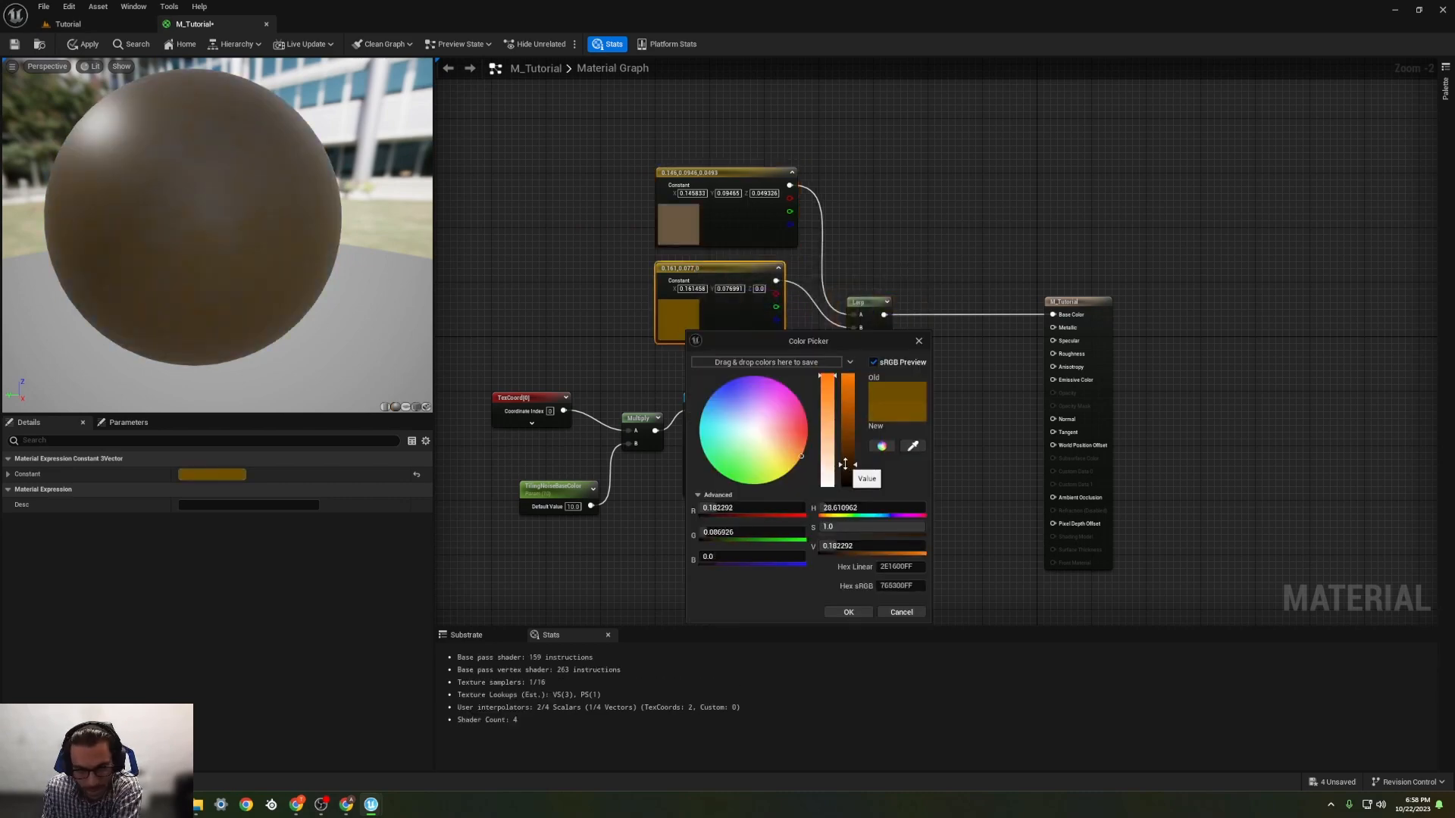
drag(845, 464, 841, 450)
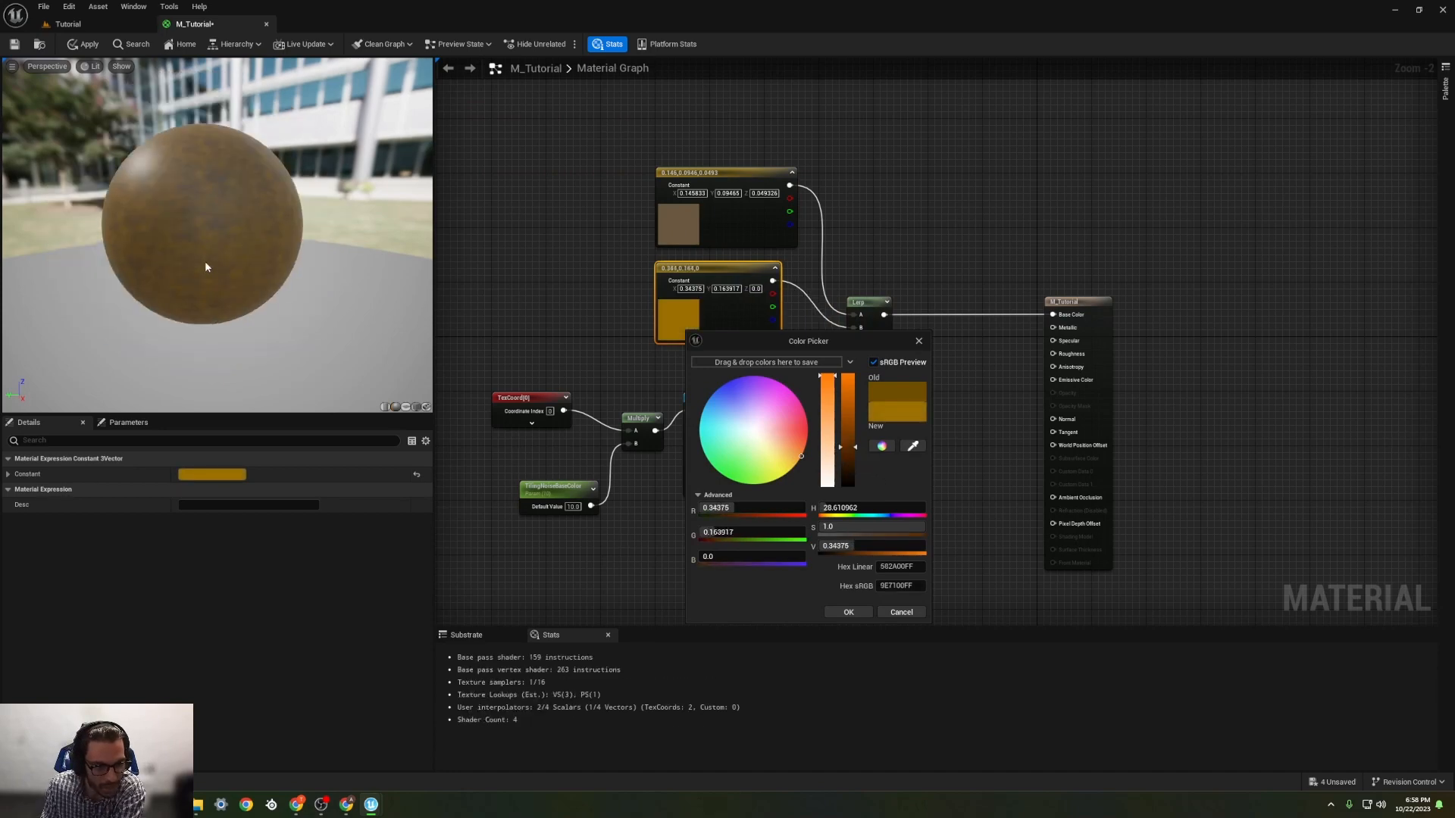
drag(206, 267, 231, 248)
click(845, 612)
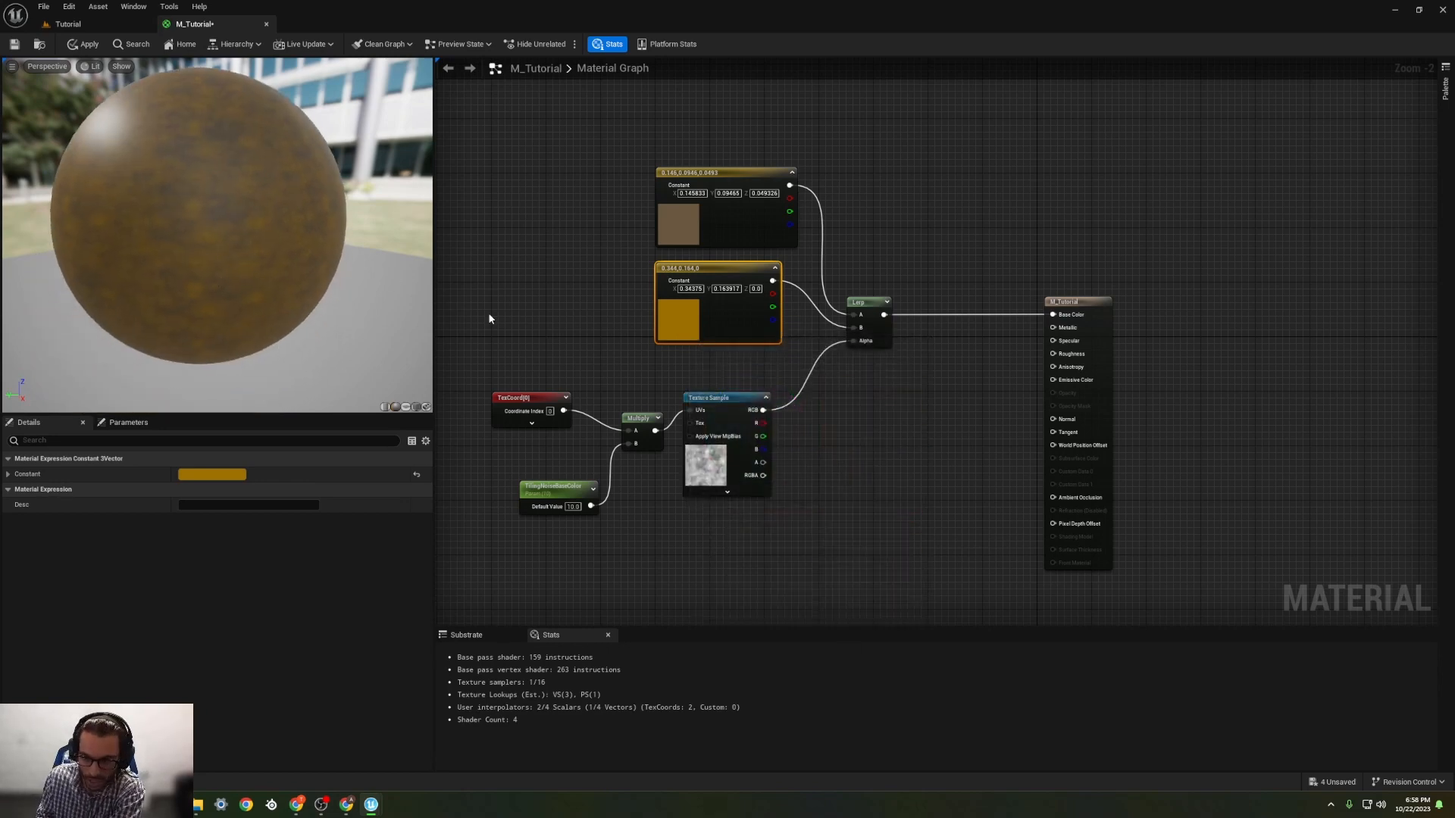
Step: Widen the gap between the two colour constants and the Lerp, keeping the constants aligned one beneath the other
drag(714, 175, 653, 168)
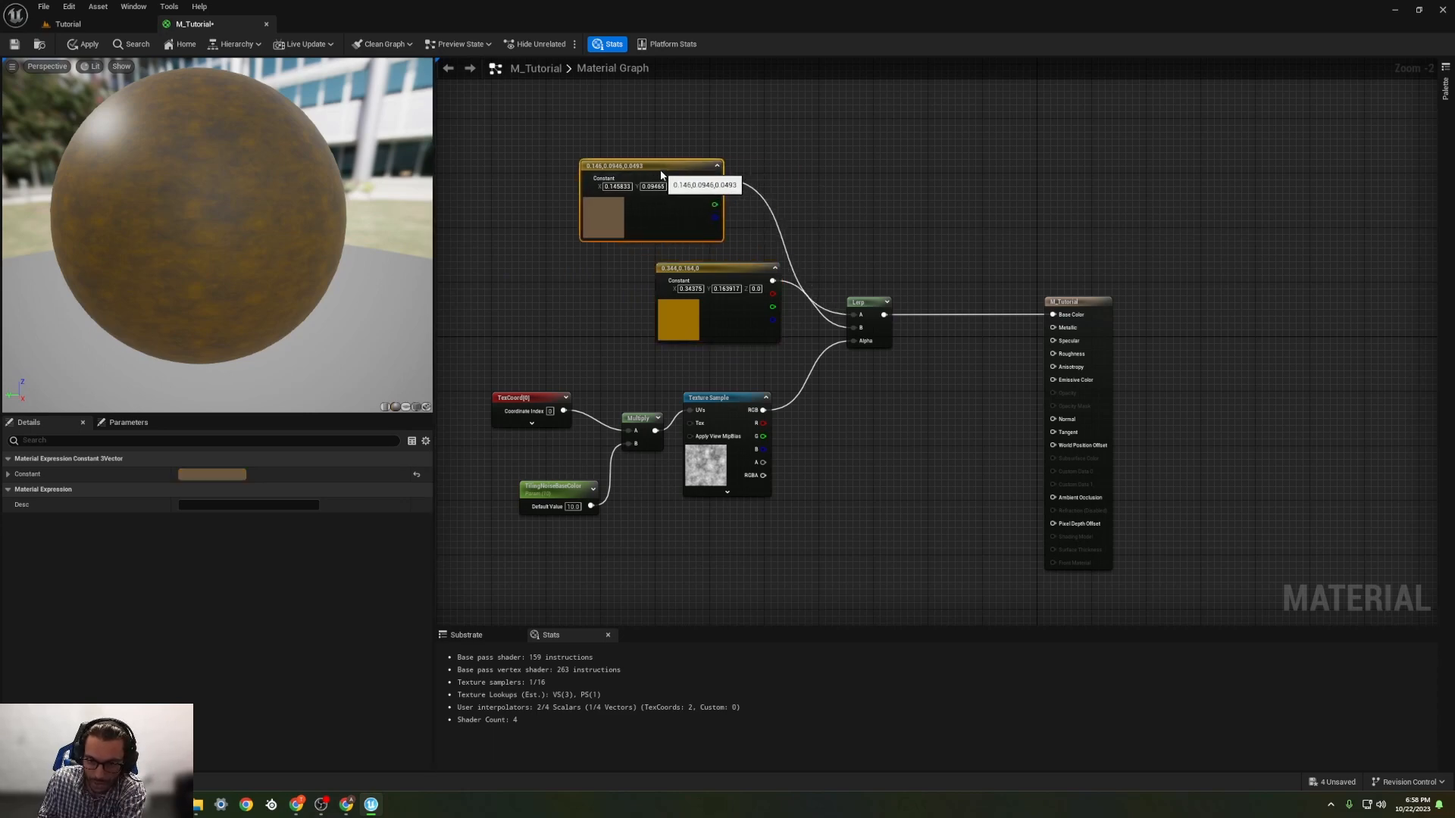
drag(725, 274, 649, 288)
drag(864, 301, 898, 302)
click(769, 259)
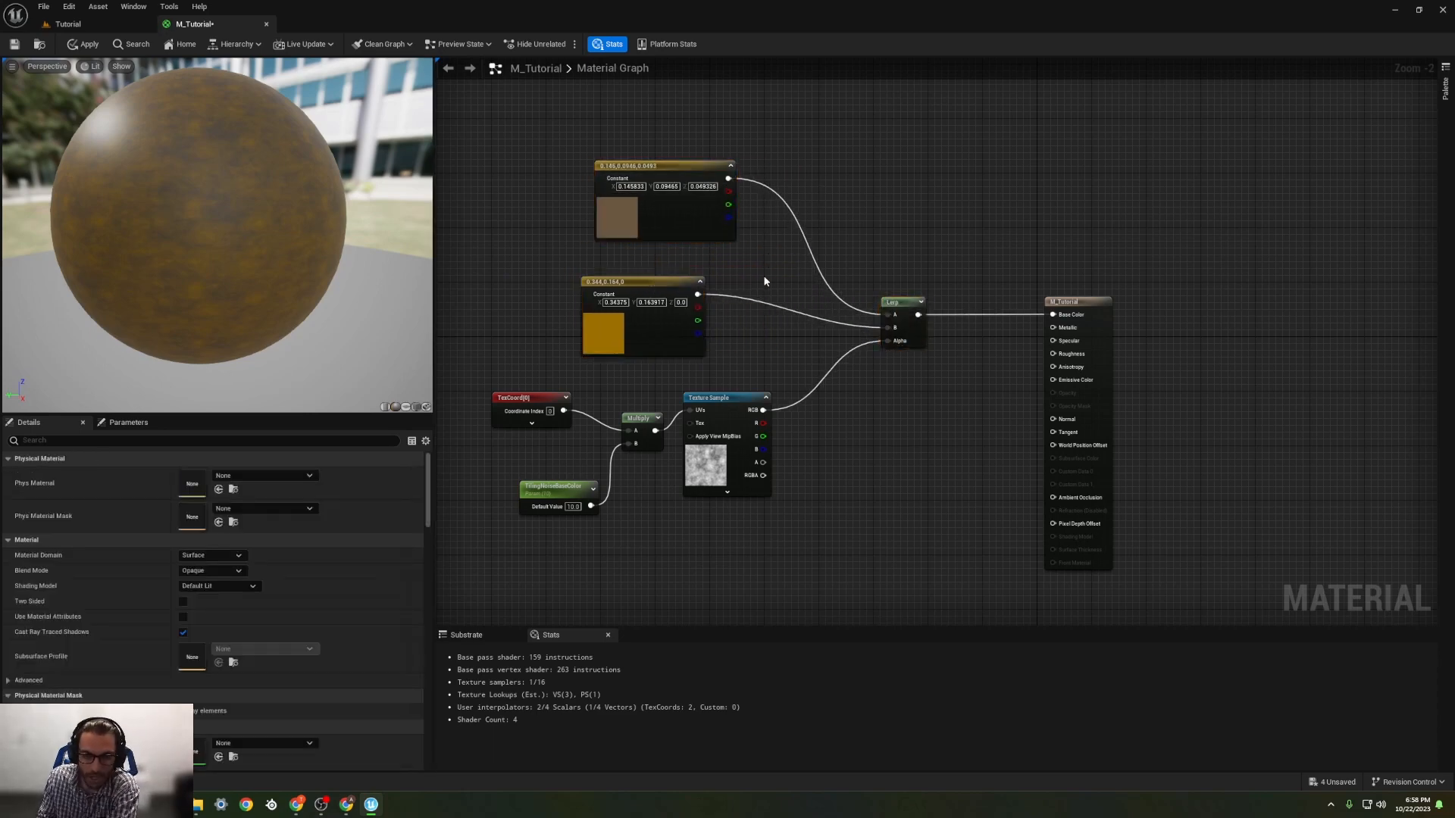
drag(659, 168, 625, 168)
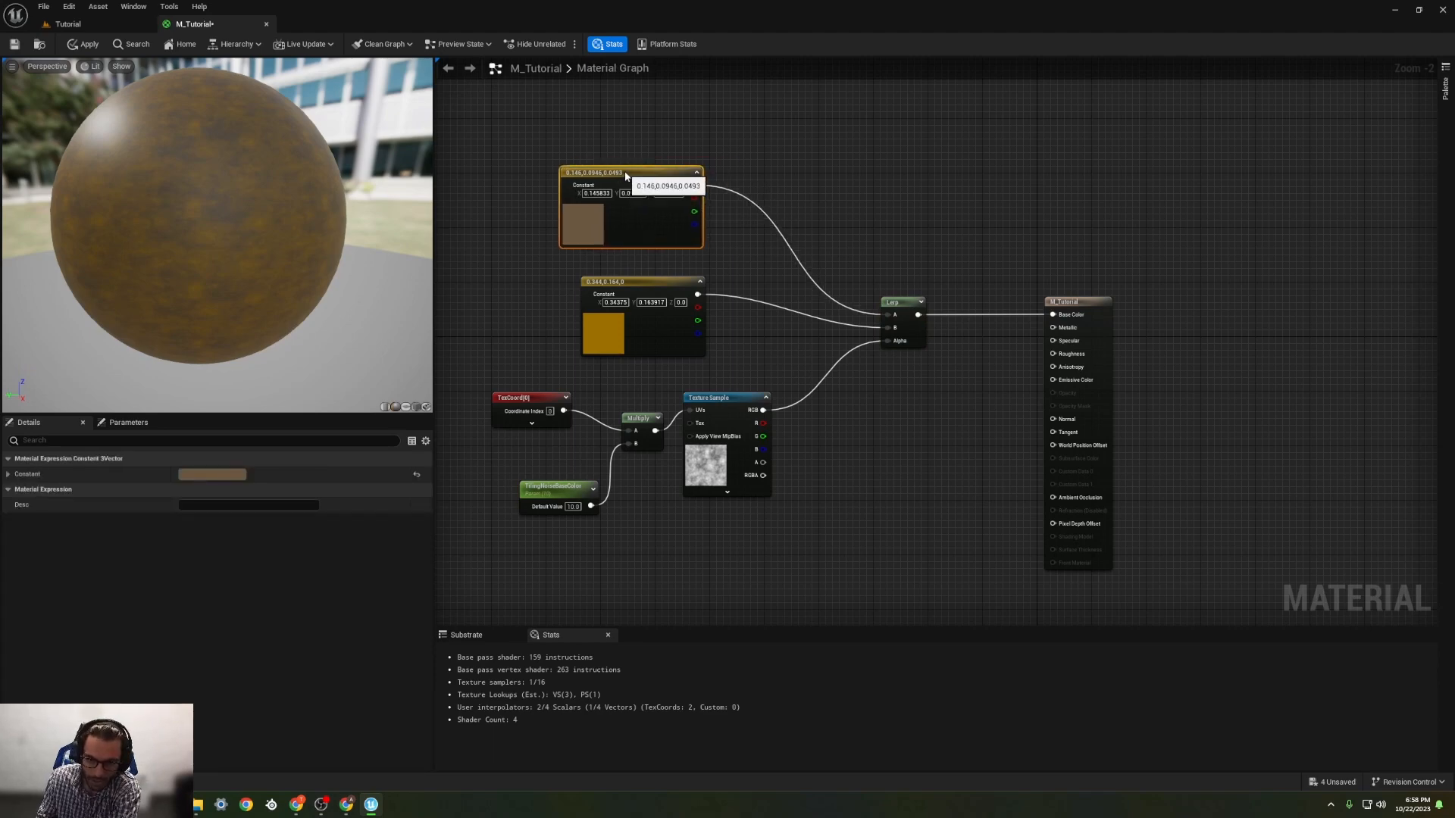
drag(659, 297, 638, 290)
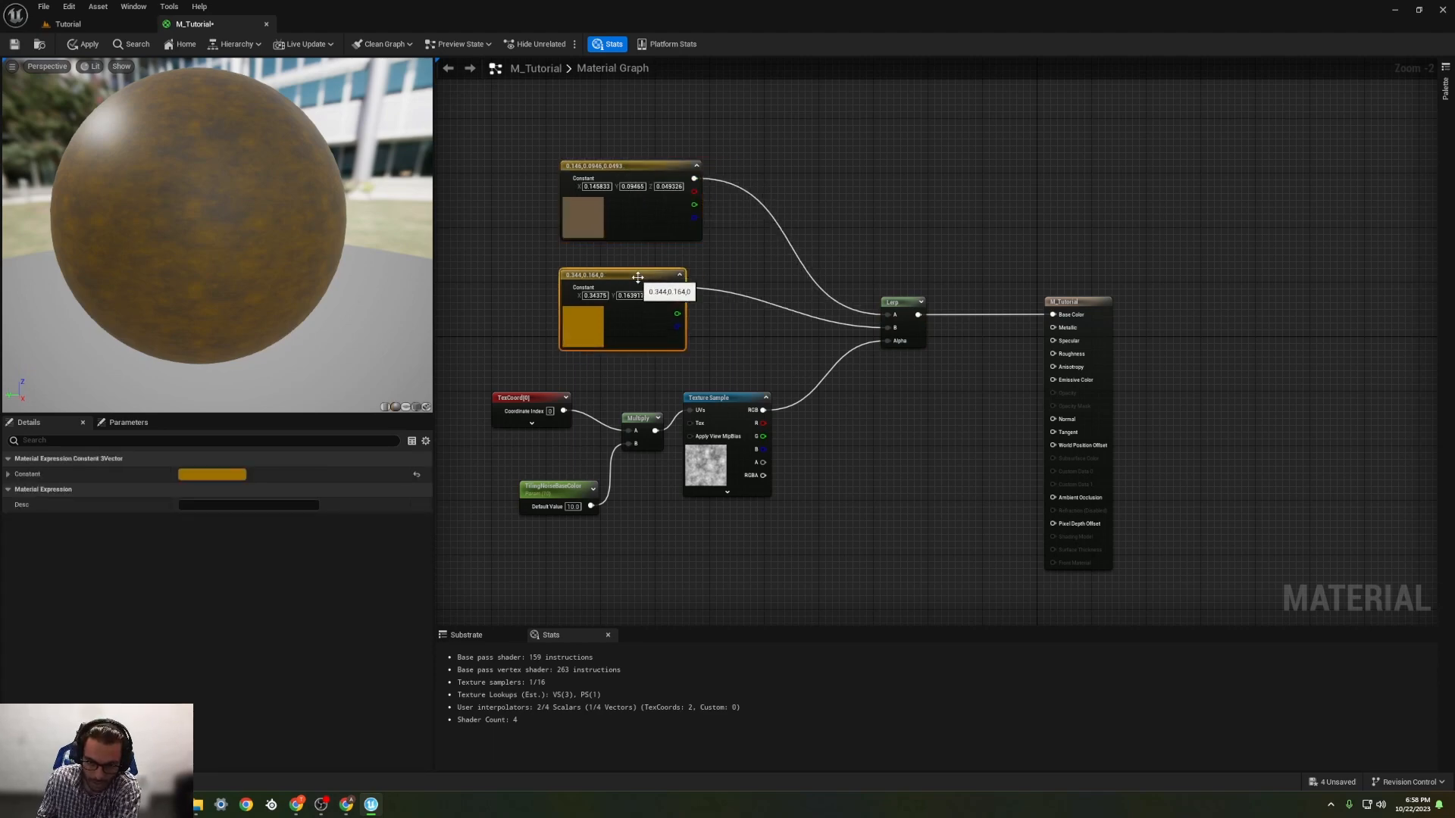
click(736, 251)
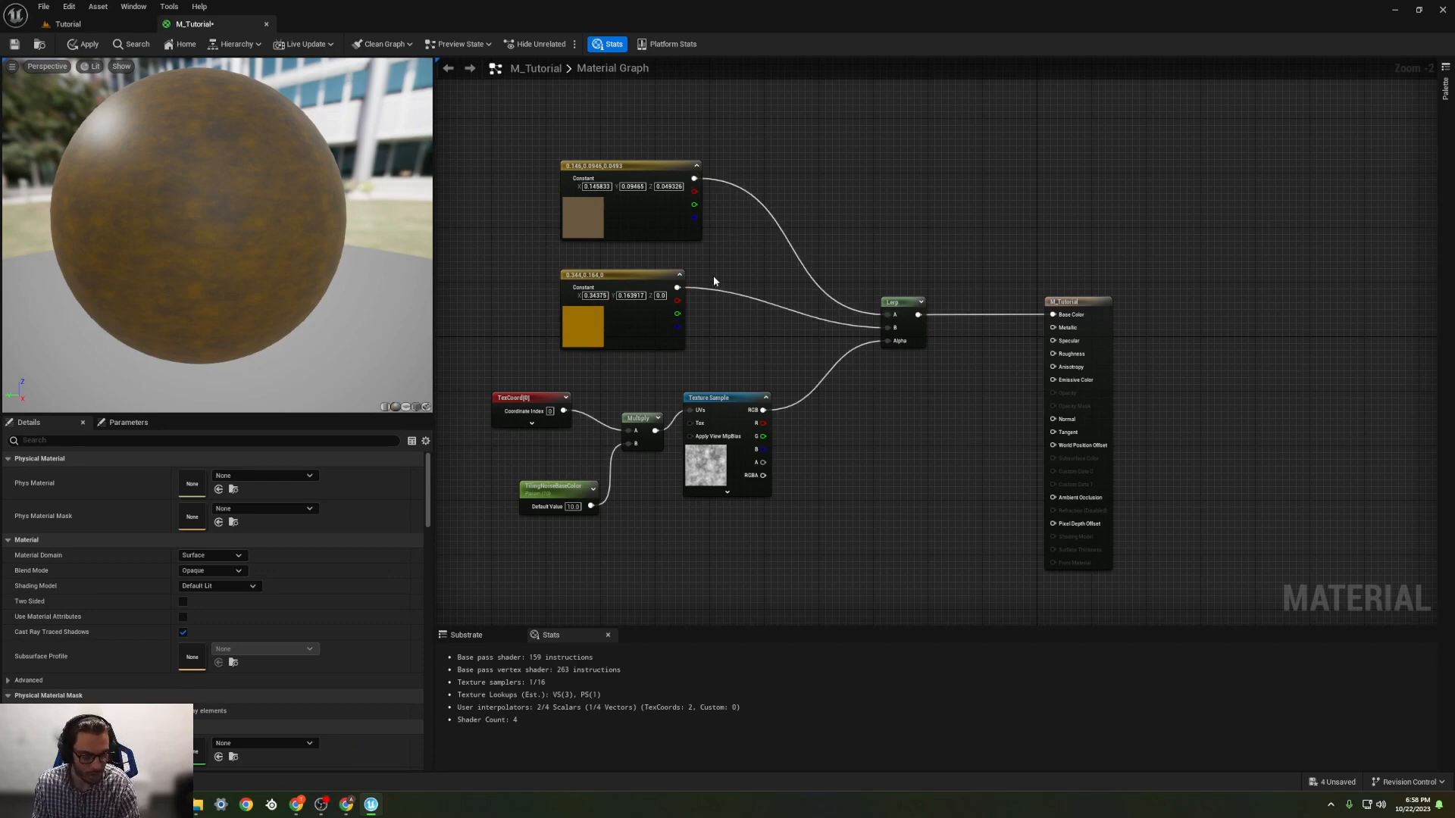
Step: Create a scalar Constant node, shift the Lerp back towards the colour constants and place the Constant just above its output
click(798, 174)
drag(805, 179, 932, 248)
drag(900, 302, 841, 276)
drag(932, 260, 894, 245)
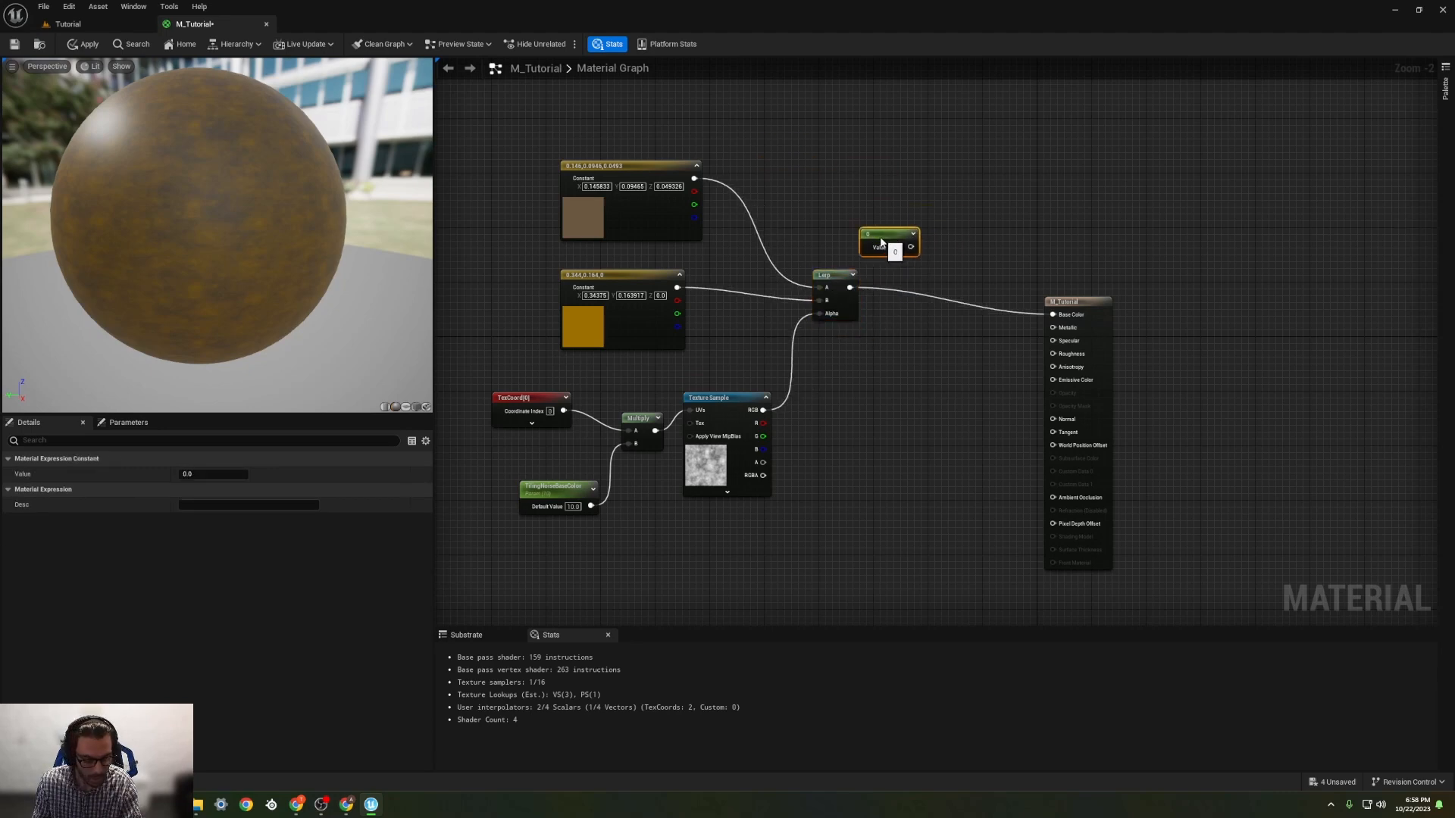
Step: Insert an Add node between the Lerp and Base Color, with the scalar constant in A and the Lerp in B
click(947, 265)
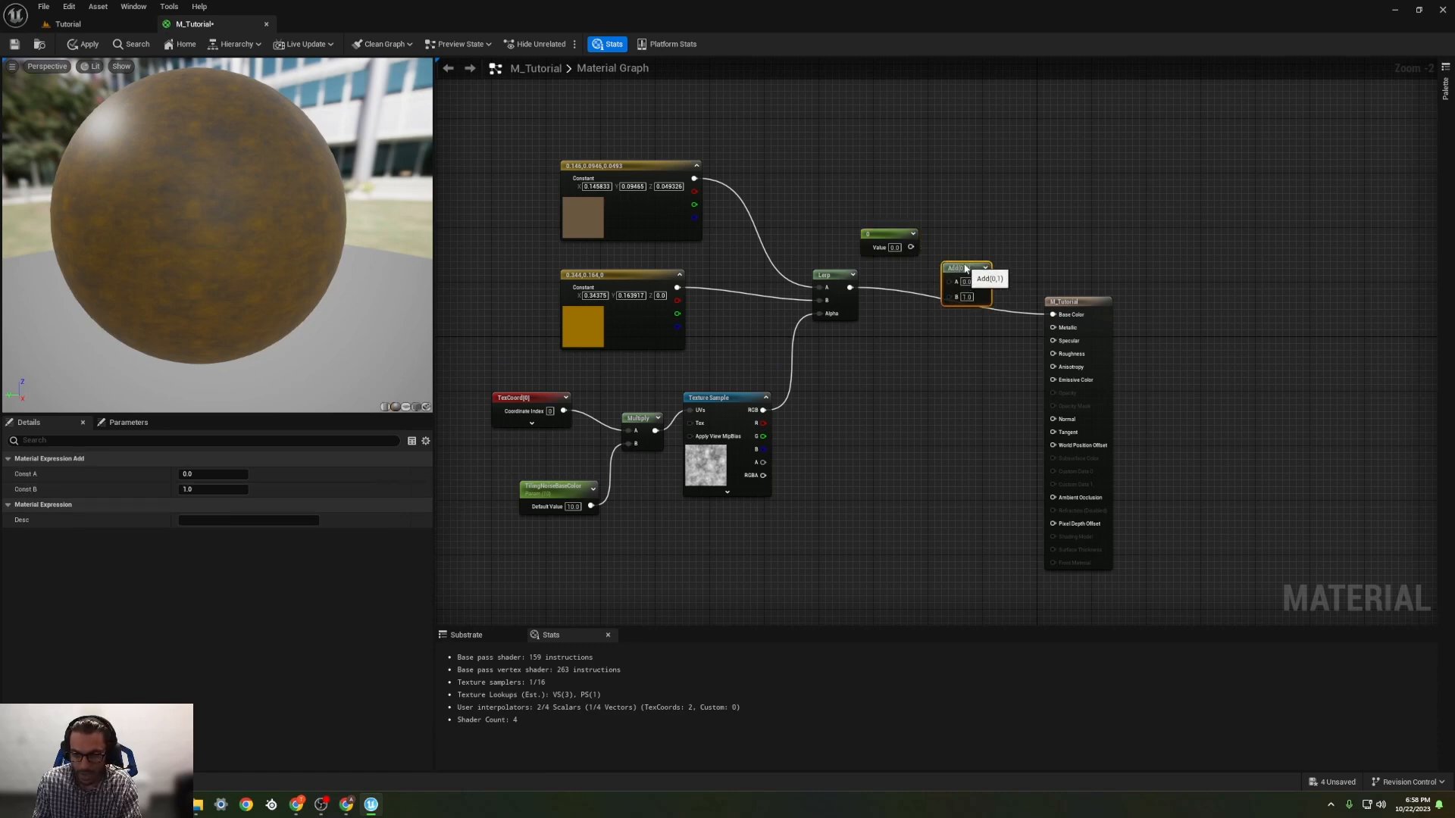
drag(965, 269, 959, 262)
drag(850, 288, 1053, 315)
drag(911, 247, 950, 274)
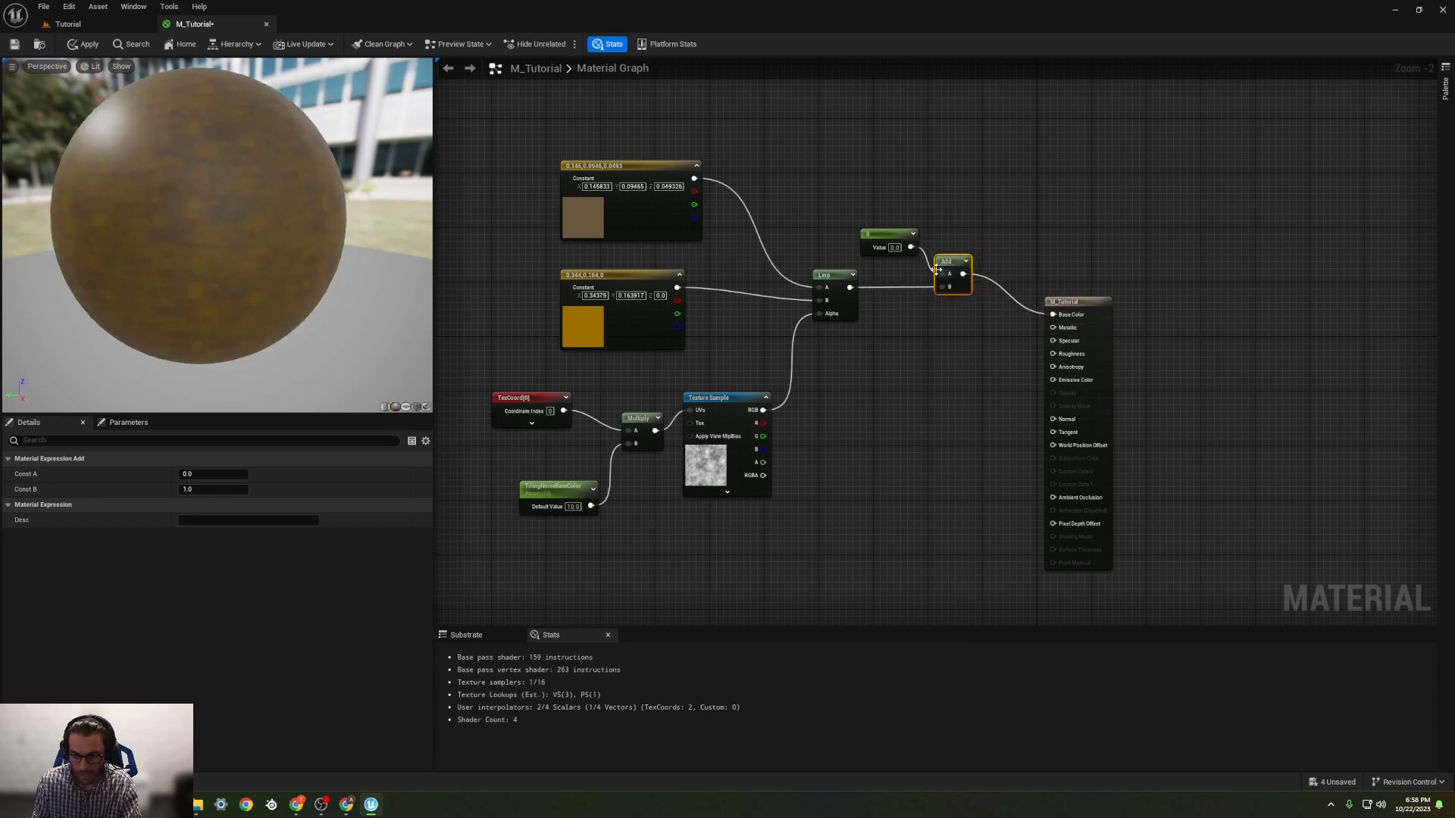
Step: Try 0.2 and -0.1 as the value of the scalar constant feeding the Add, undoing each change
click(898, 250)
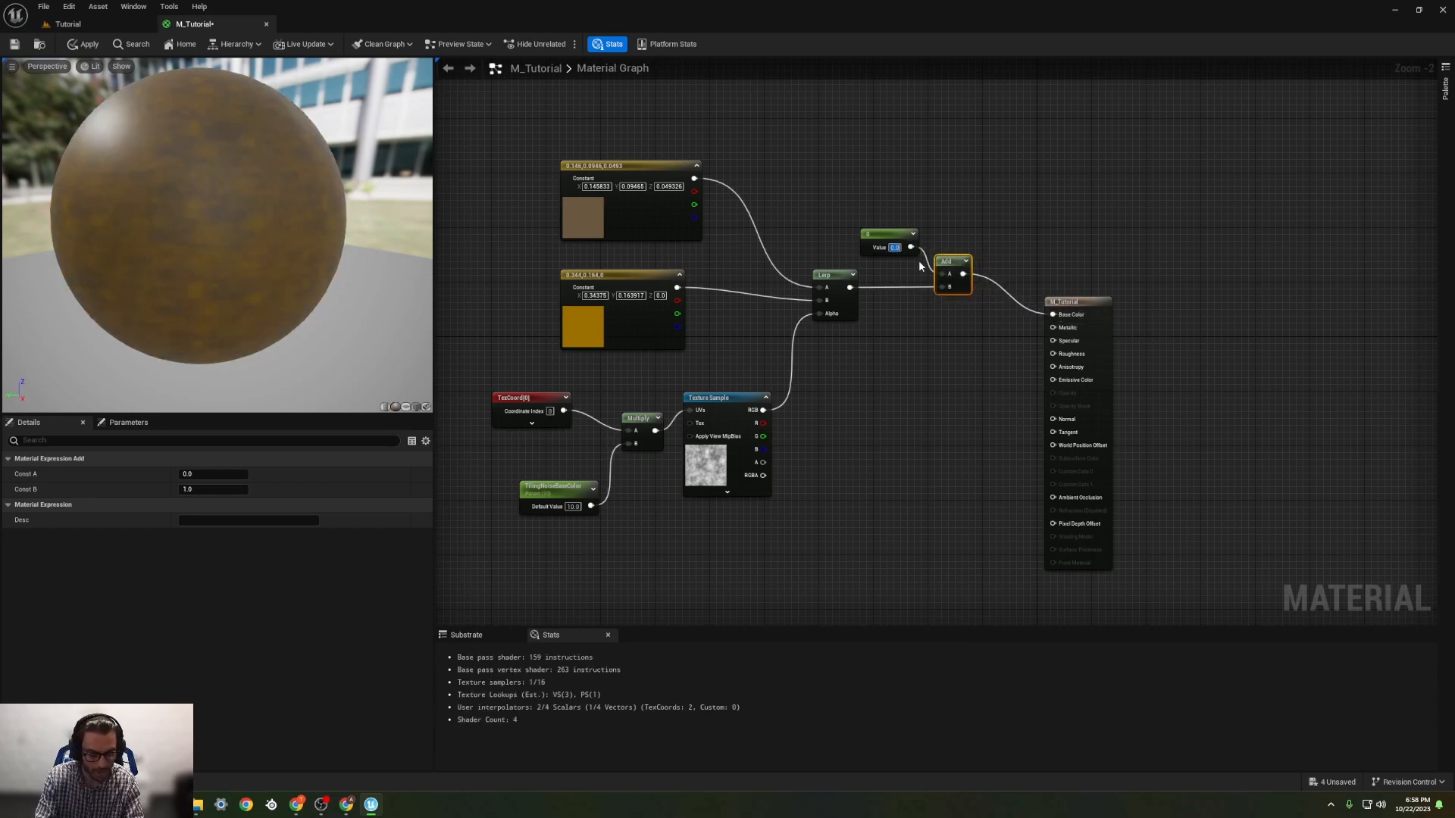
text(0.2)
key(Return)
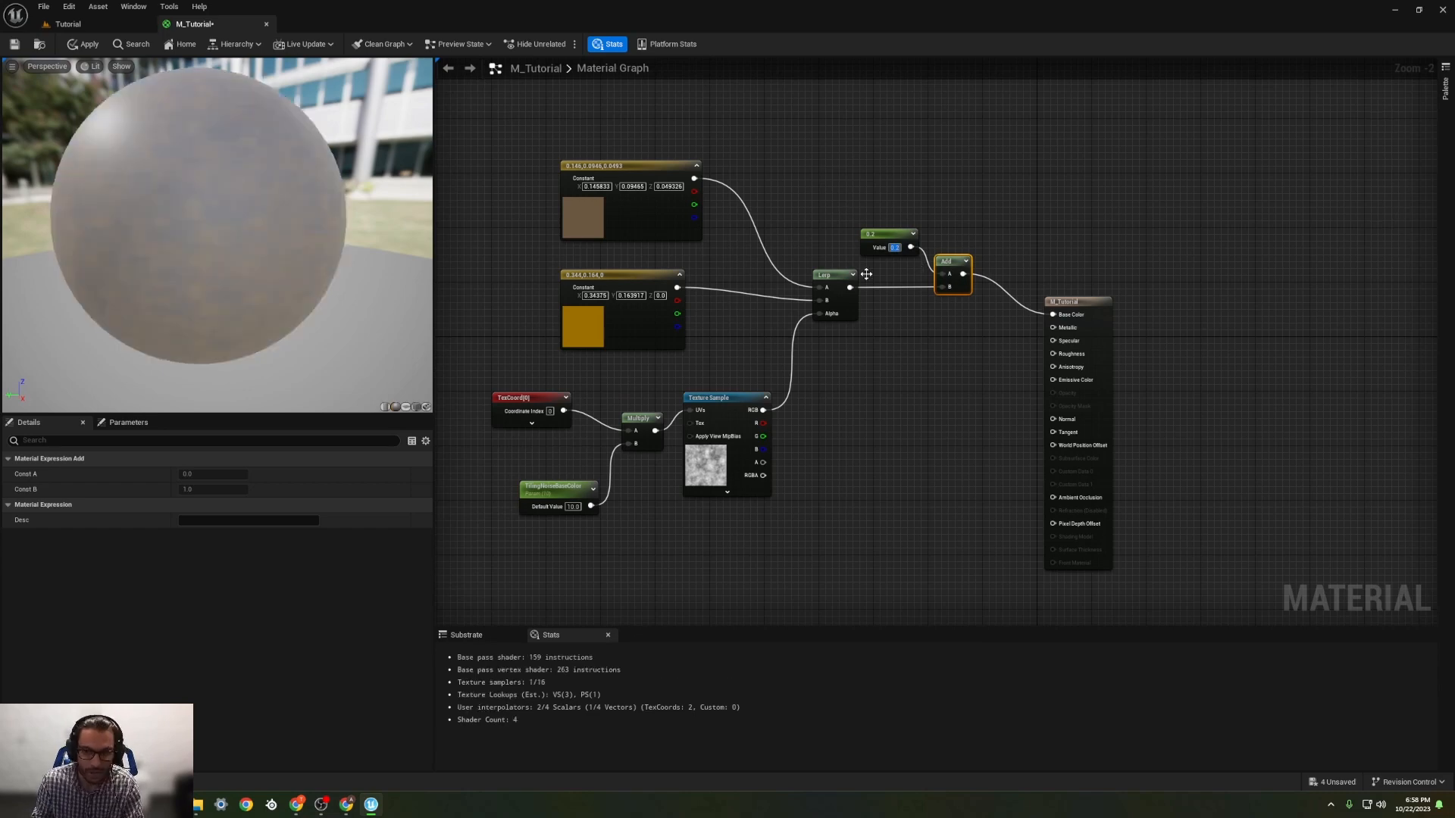
key(ctrl+z)
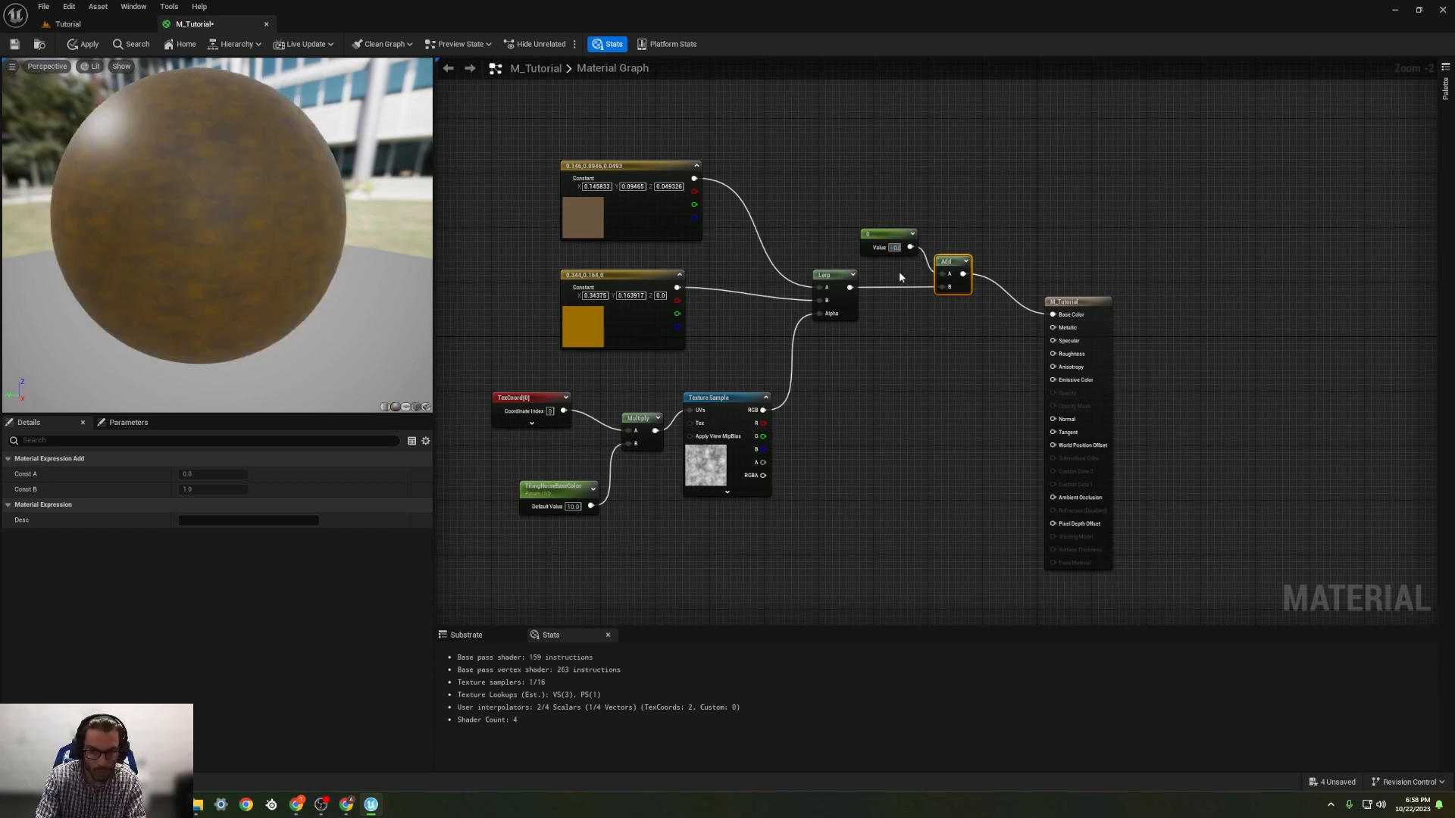
text(-0.1)
key(Return)
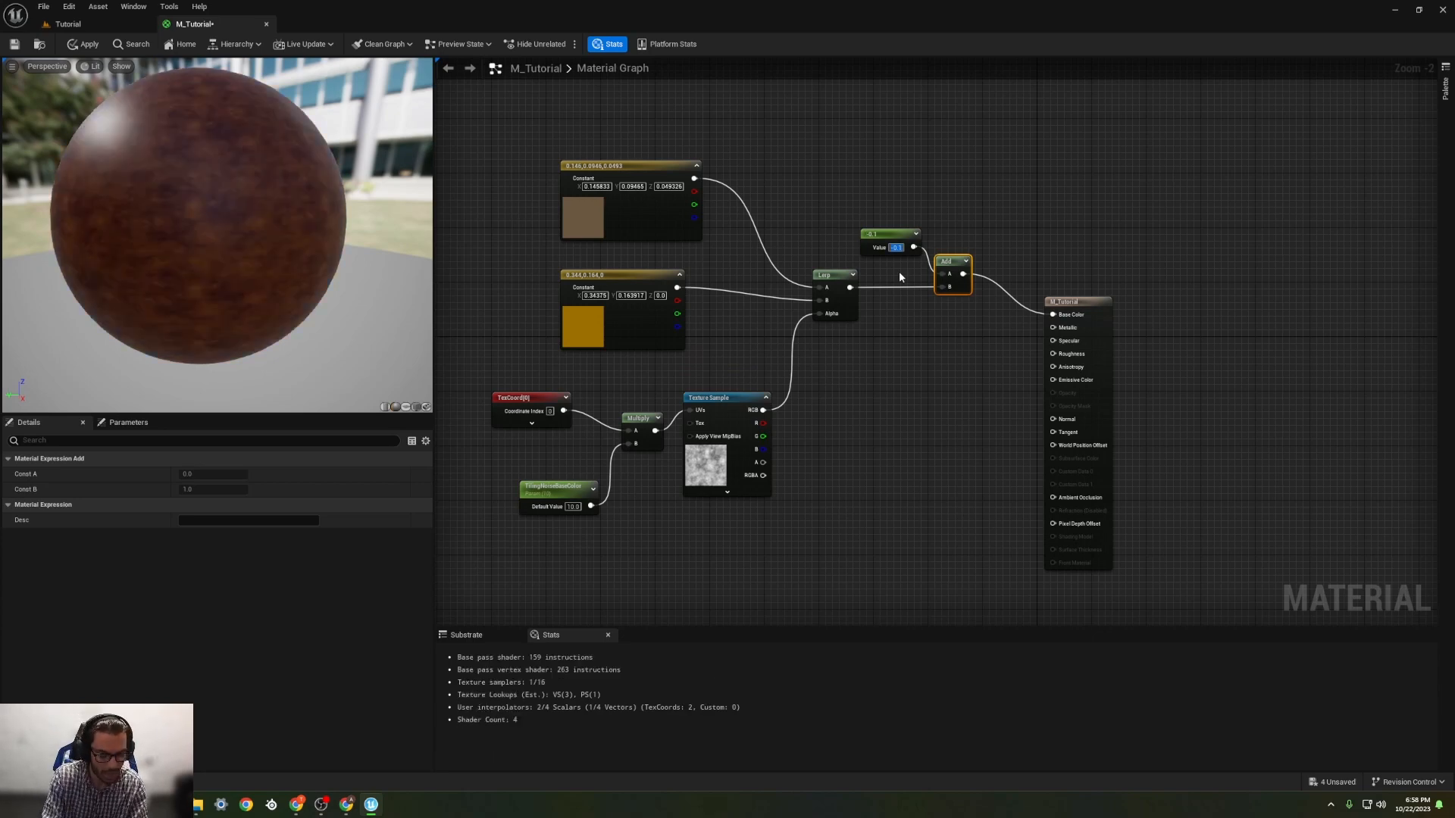
key(ctrl+z)
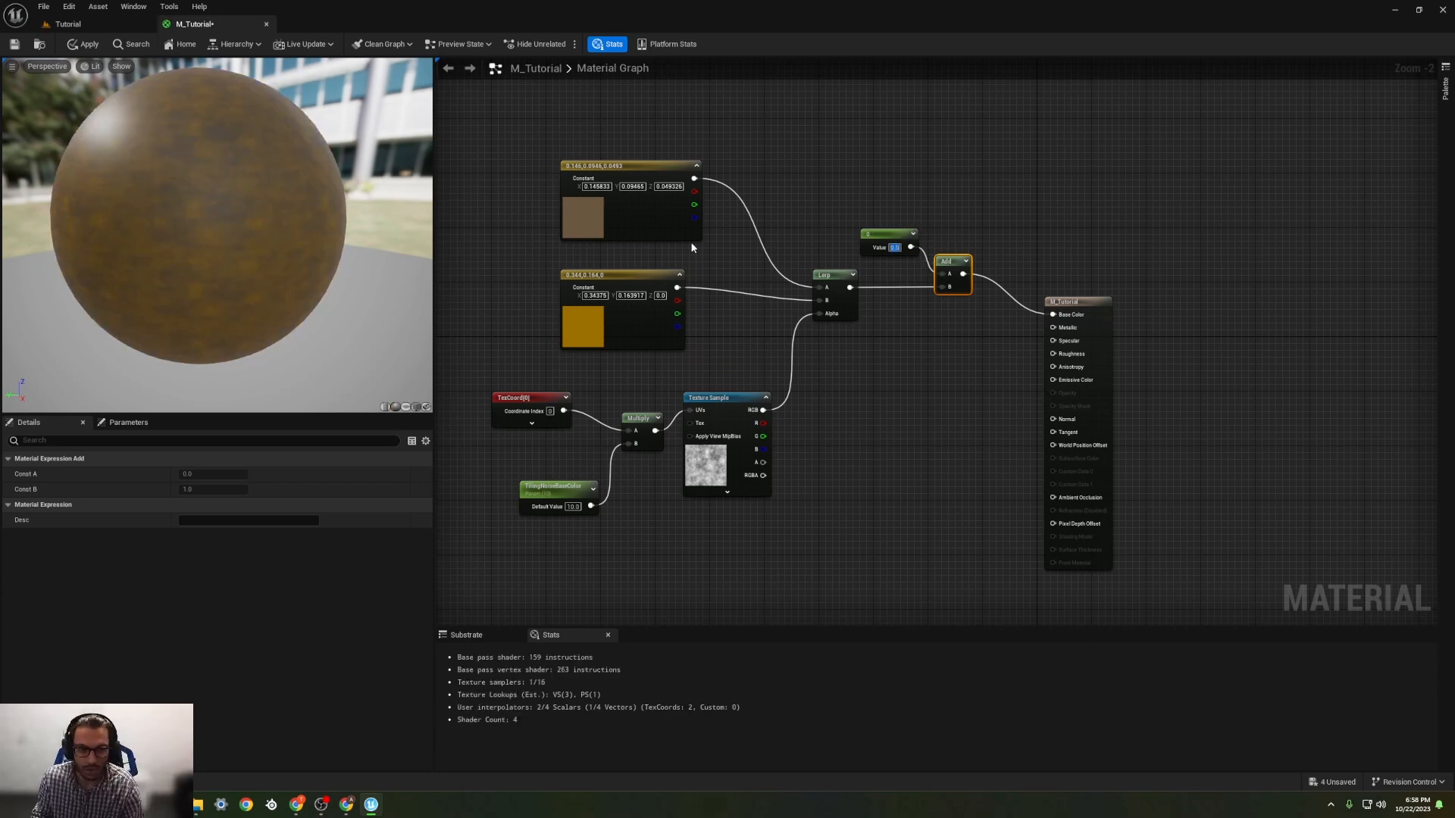
Step: Convert the scalar constant feeding the Add into a parameter named WhiteVsDarker and place it above the Lerp
drag(886, 232, 868, 218)
right_click(868, 220)
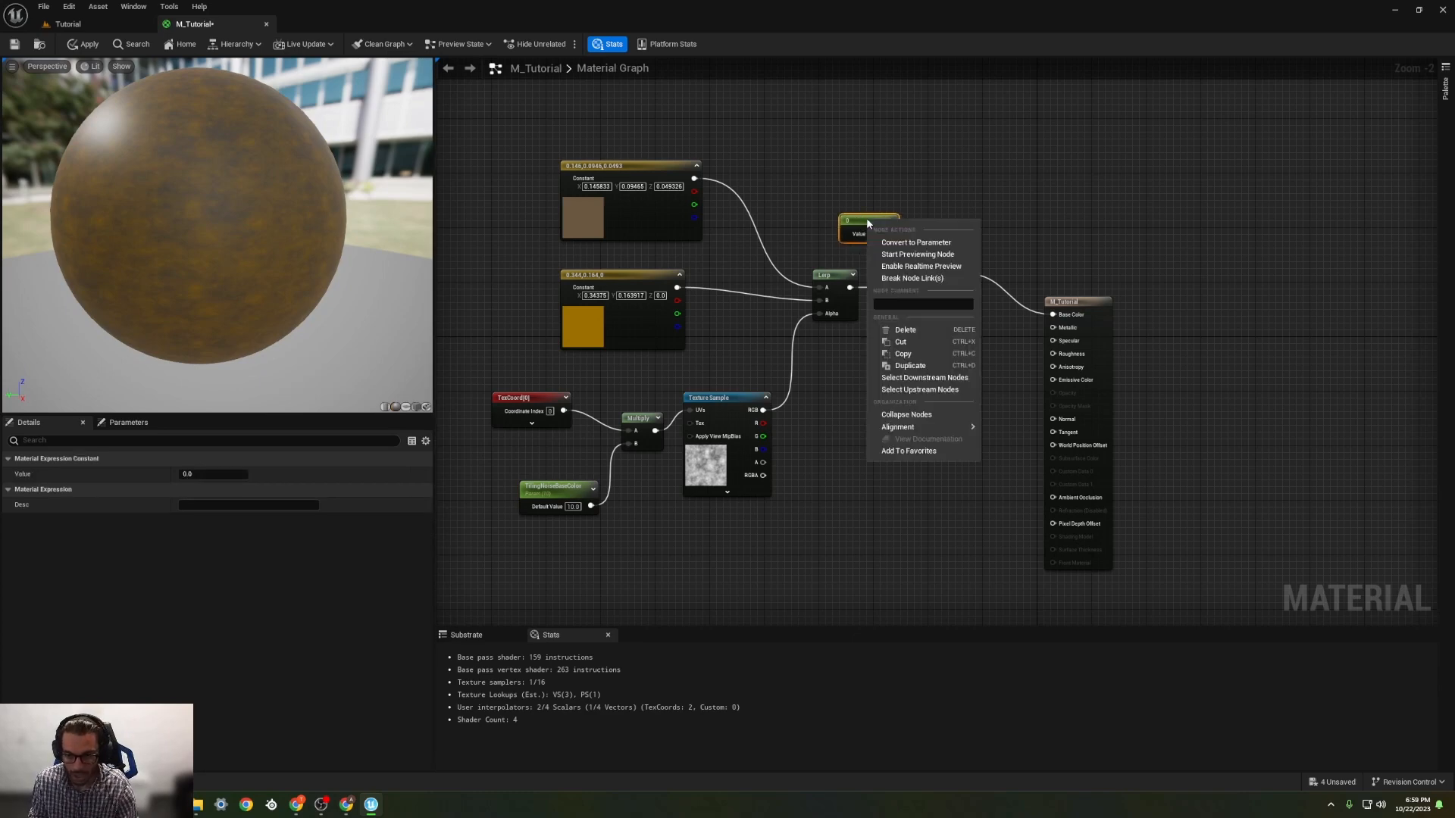
click(927, 240)
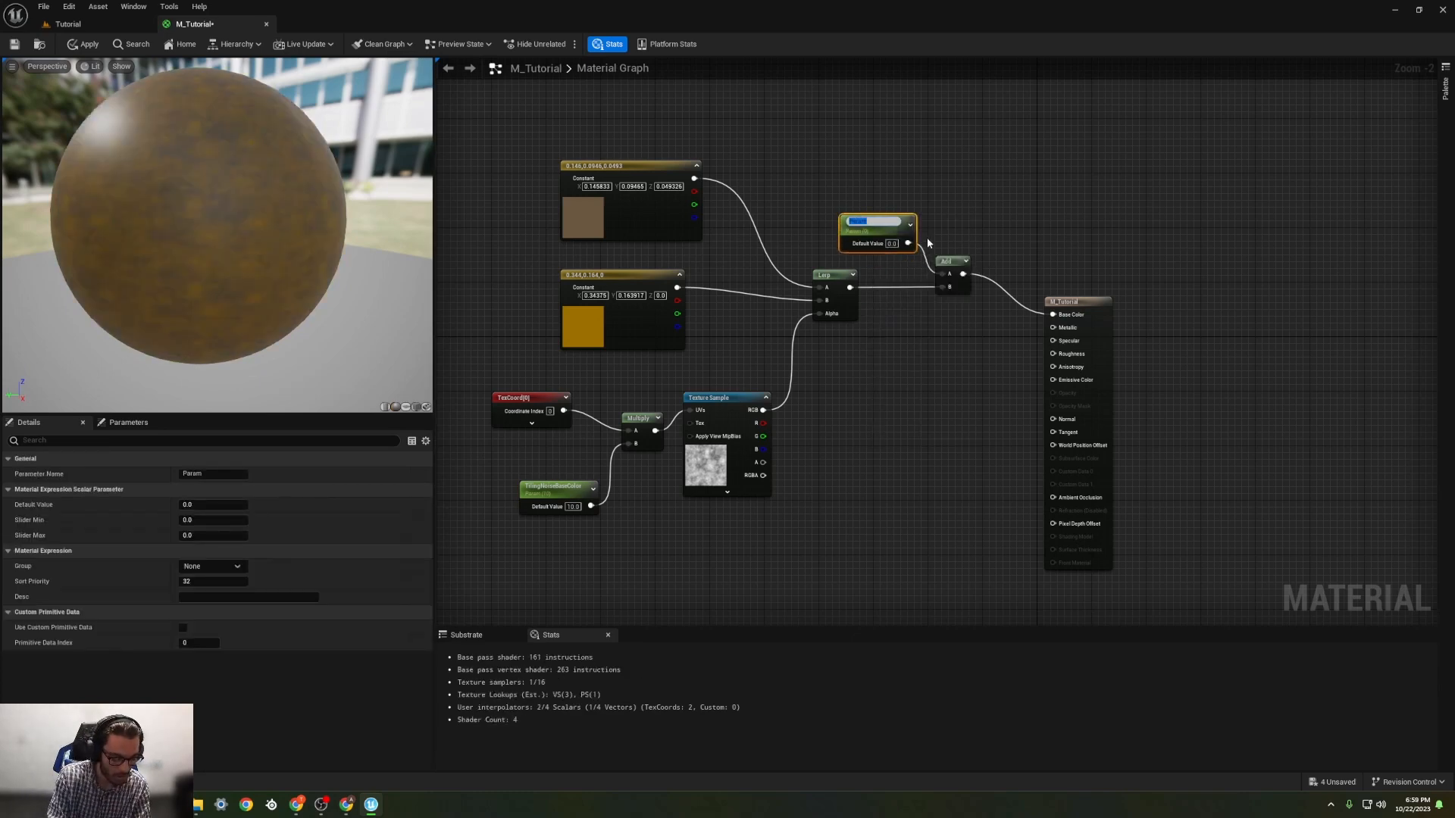
text(WhiteVsDarker)
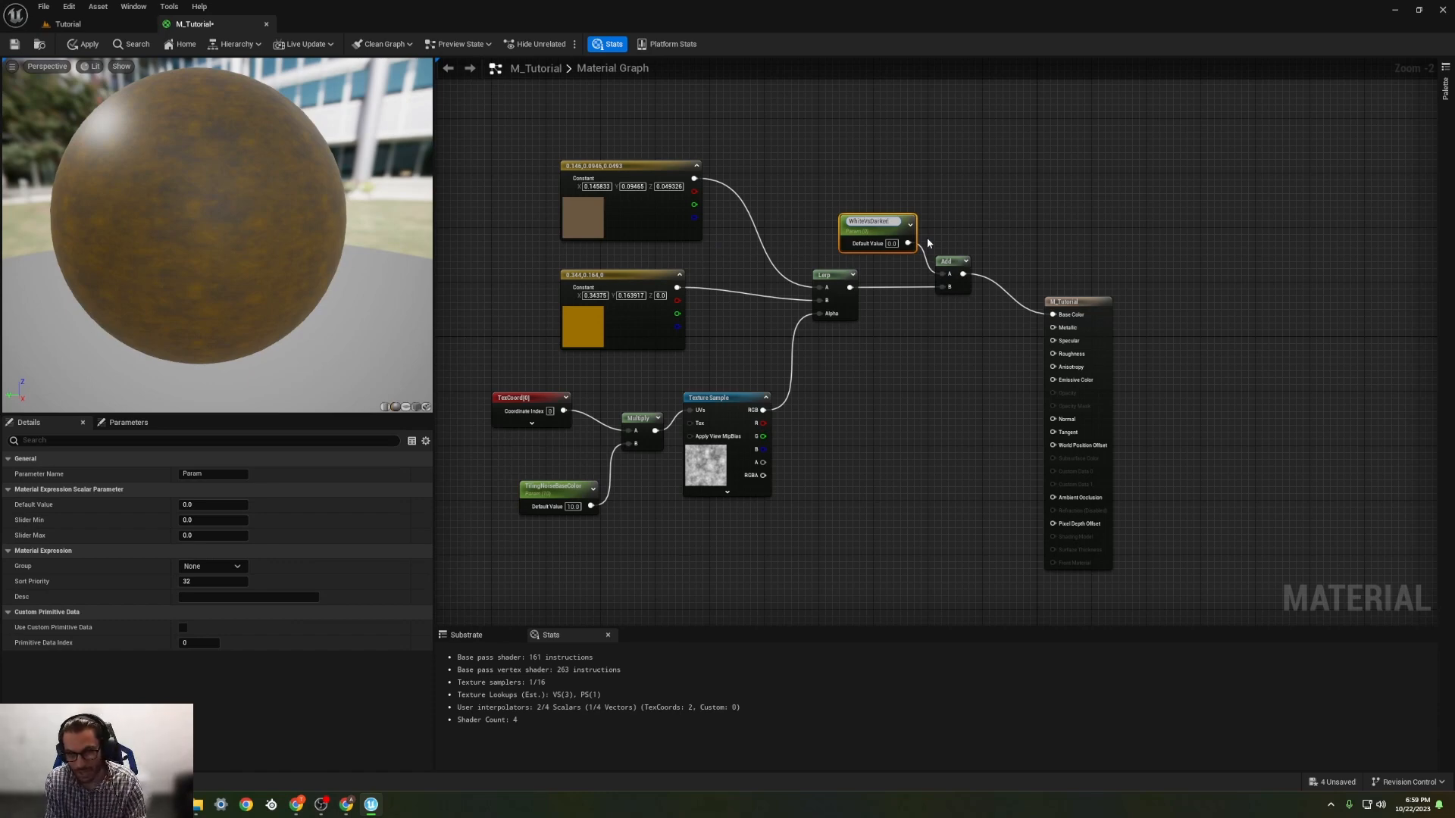
key(Return)
drag(888, 227, 875, 211)
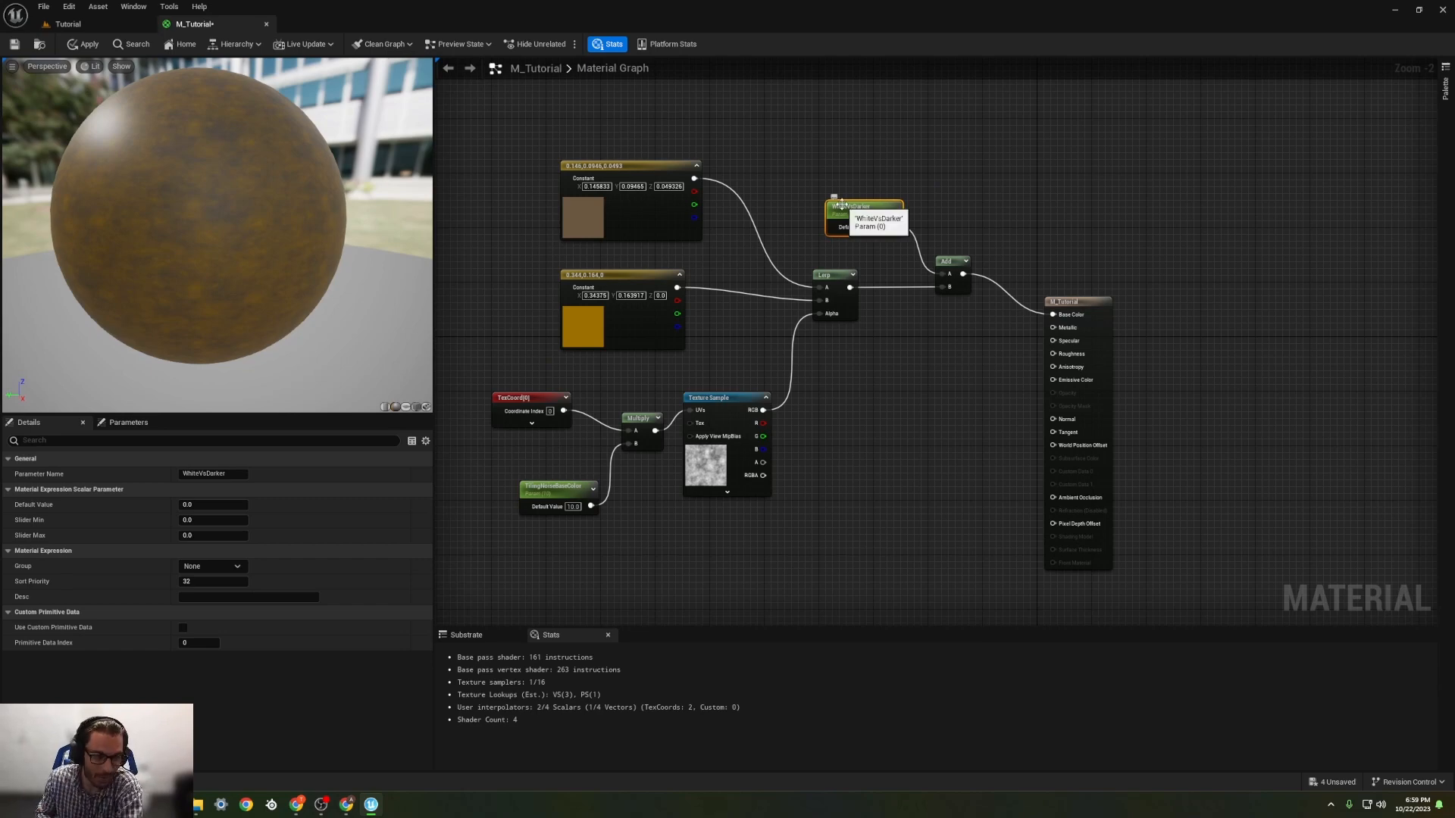
drag(841, 205, 848, 213)
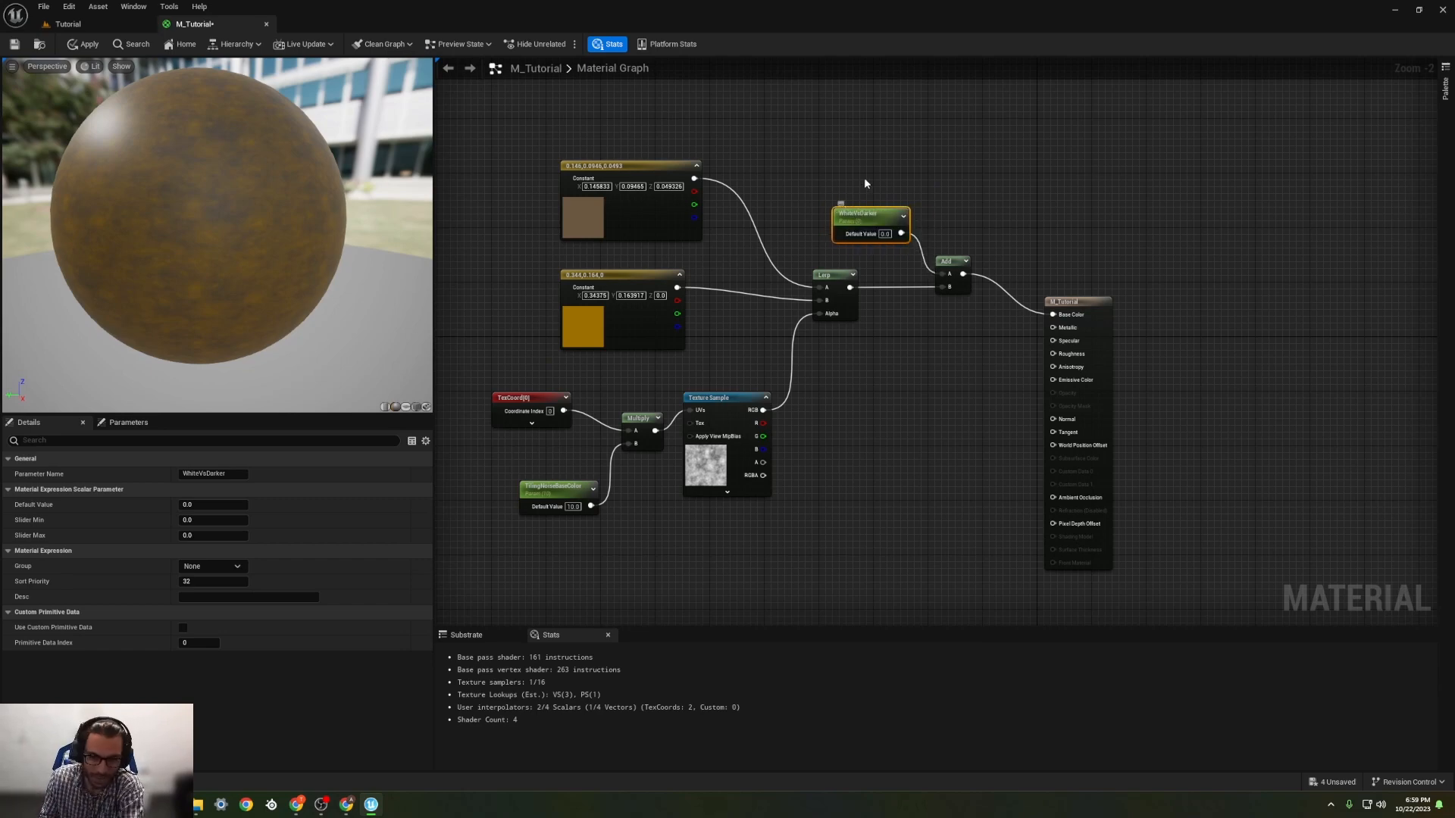
click(856, 173)
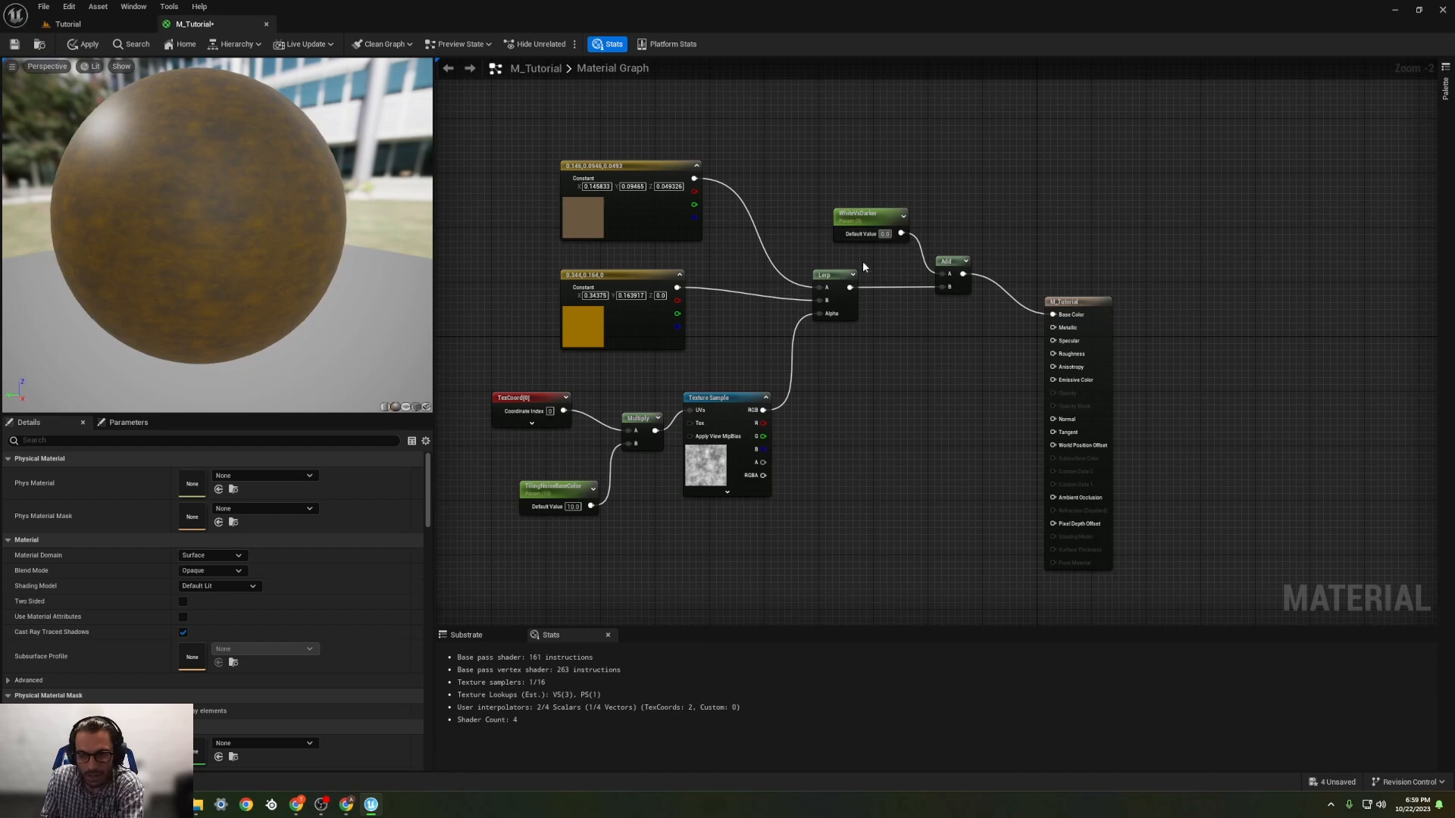
scroll(377, 262, down, 2)
scroll(294, 265, up, 5)
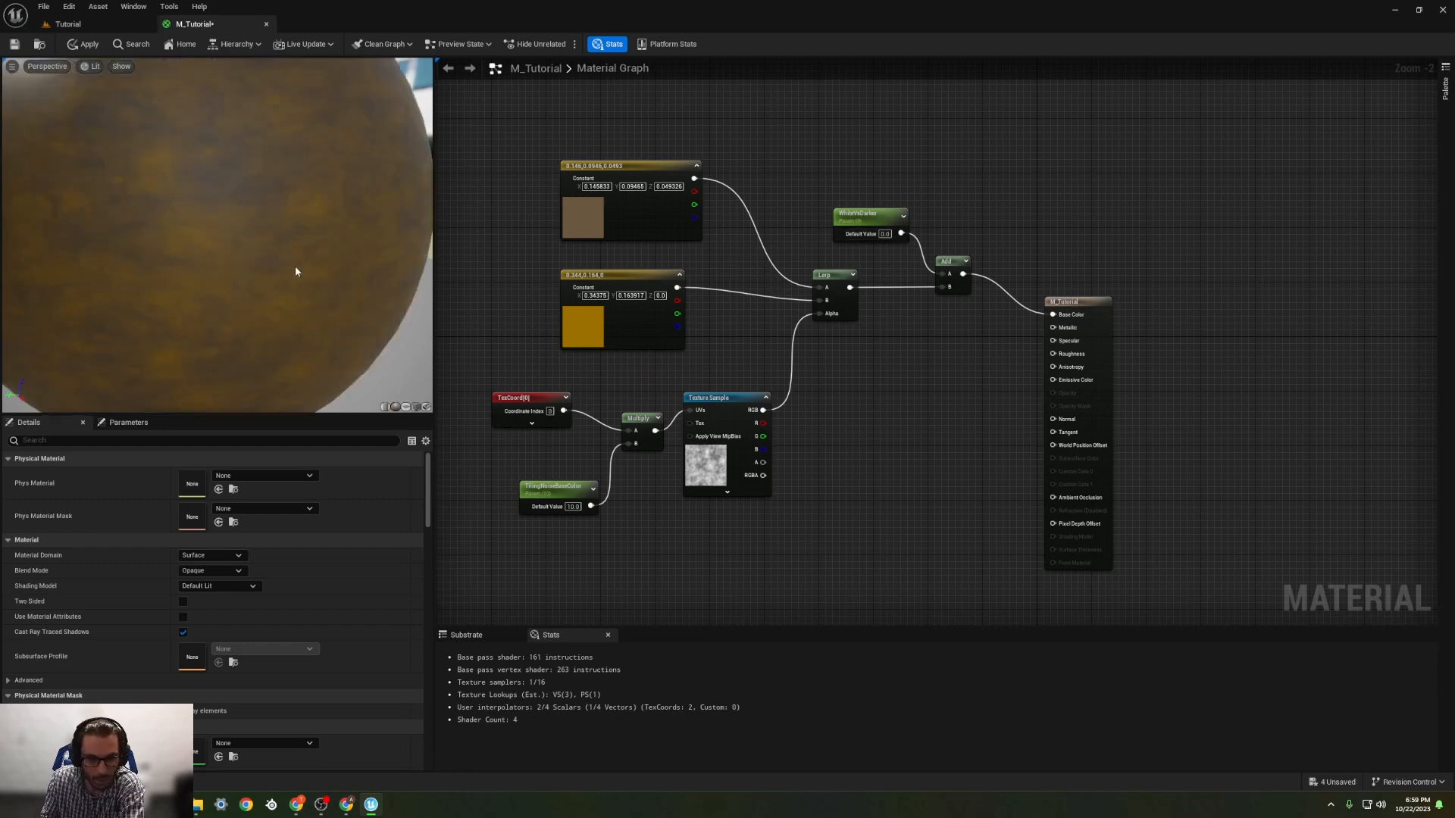
scroll(359, 270, down, 4)
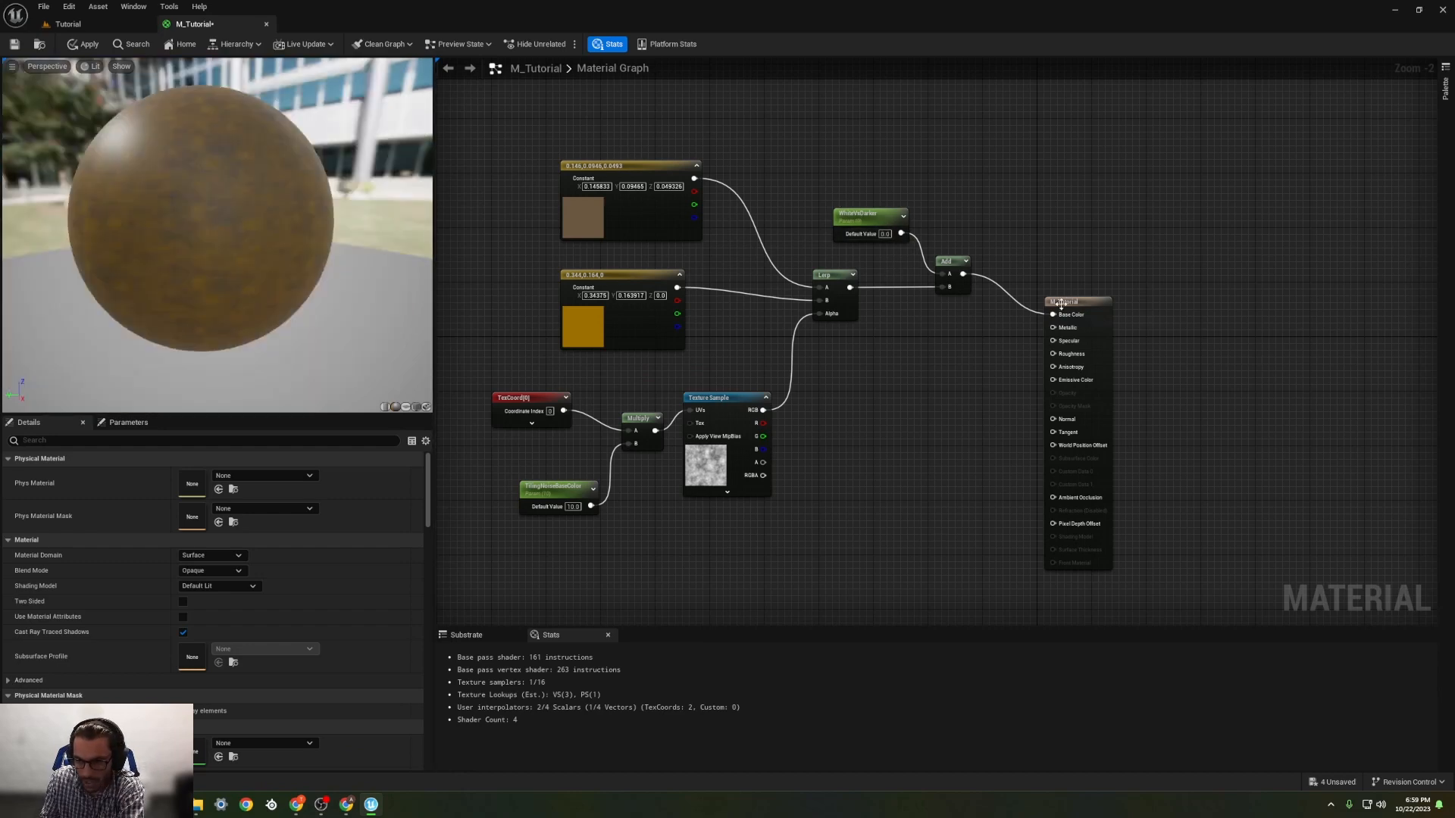
Step: Spread out the graph by moving the M_Tutorial result node away and shifting the Add, WhiteVsDarker, colour constants and Texture Sample the opposite way
drag(1060, 304, 1179, 306)
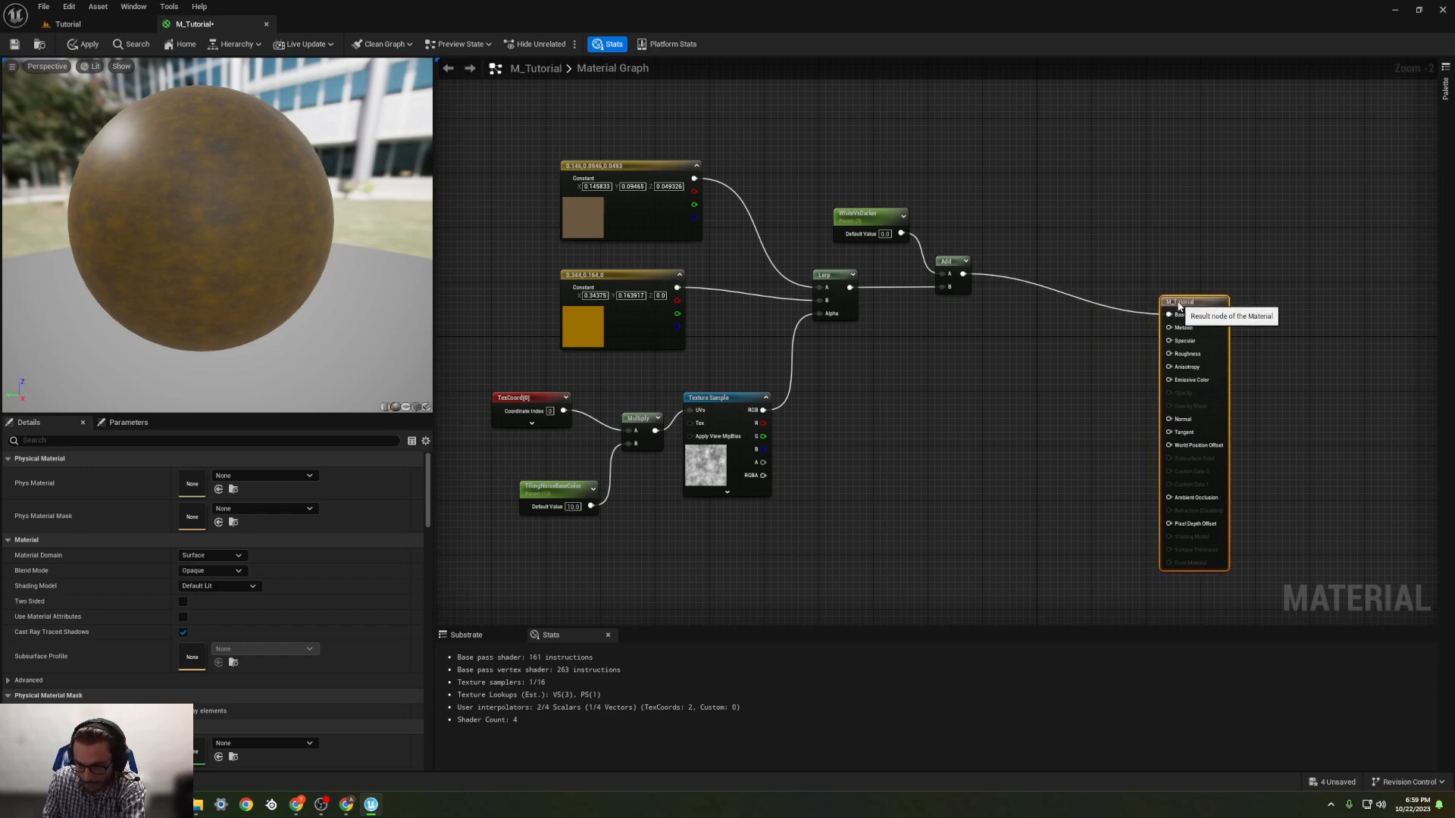
drag(948, 268, 893, 275)
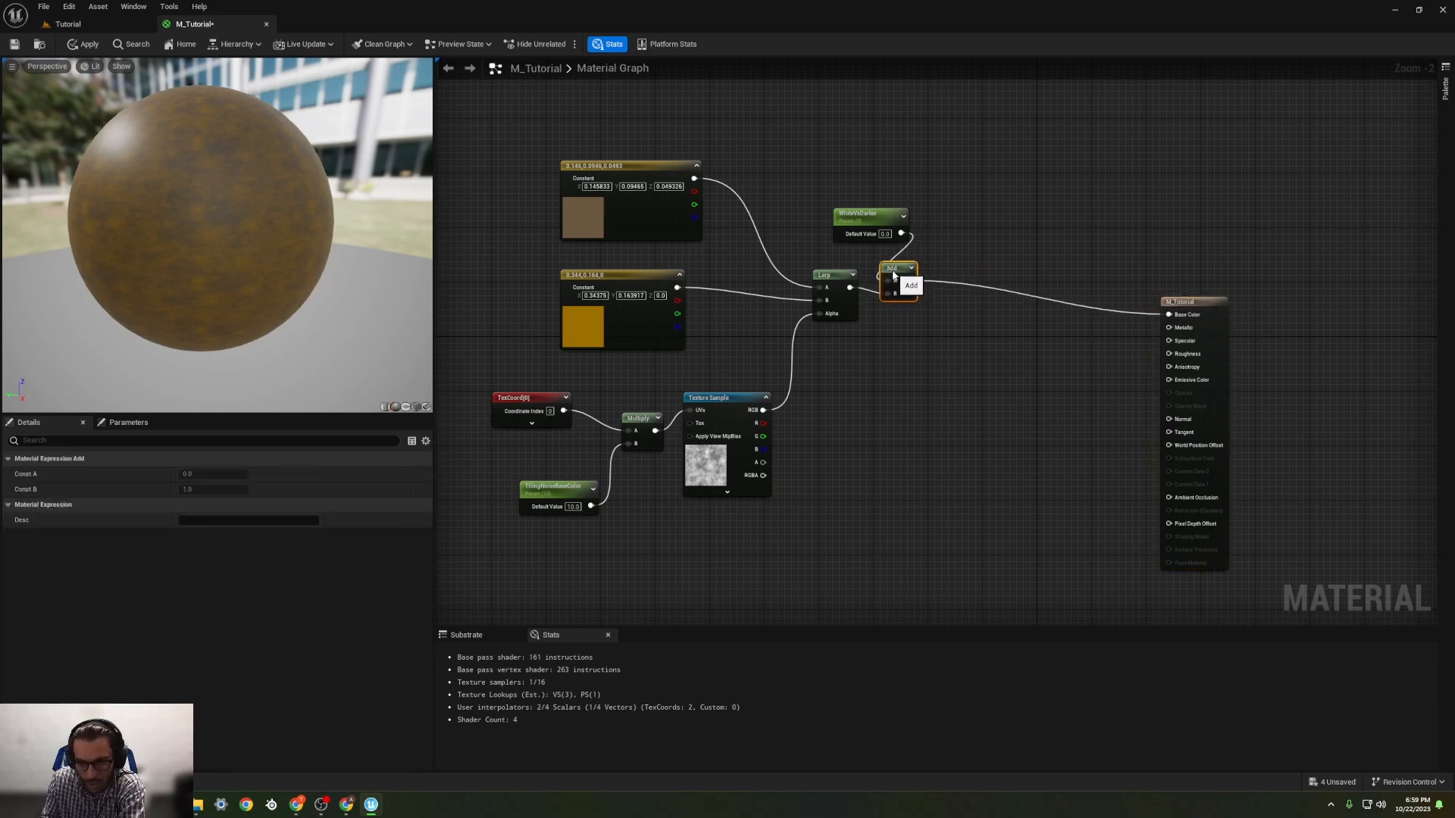
drag(857, 216, 797, 209)
drag(630, 169, 549, 169)
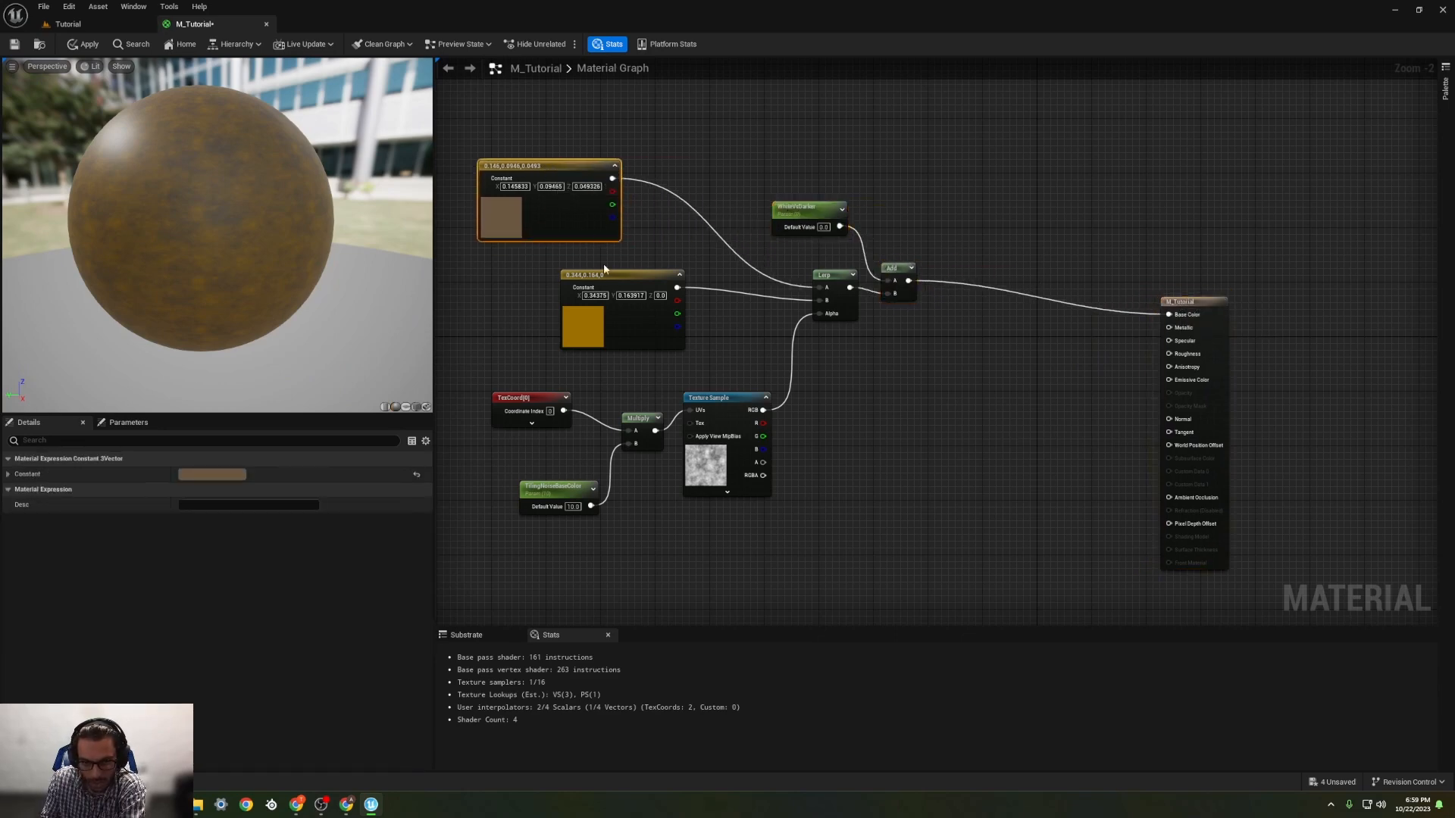
drag(603, 267, 515, 282)
drag(708, 398, 680, 398)
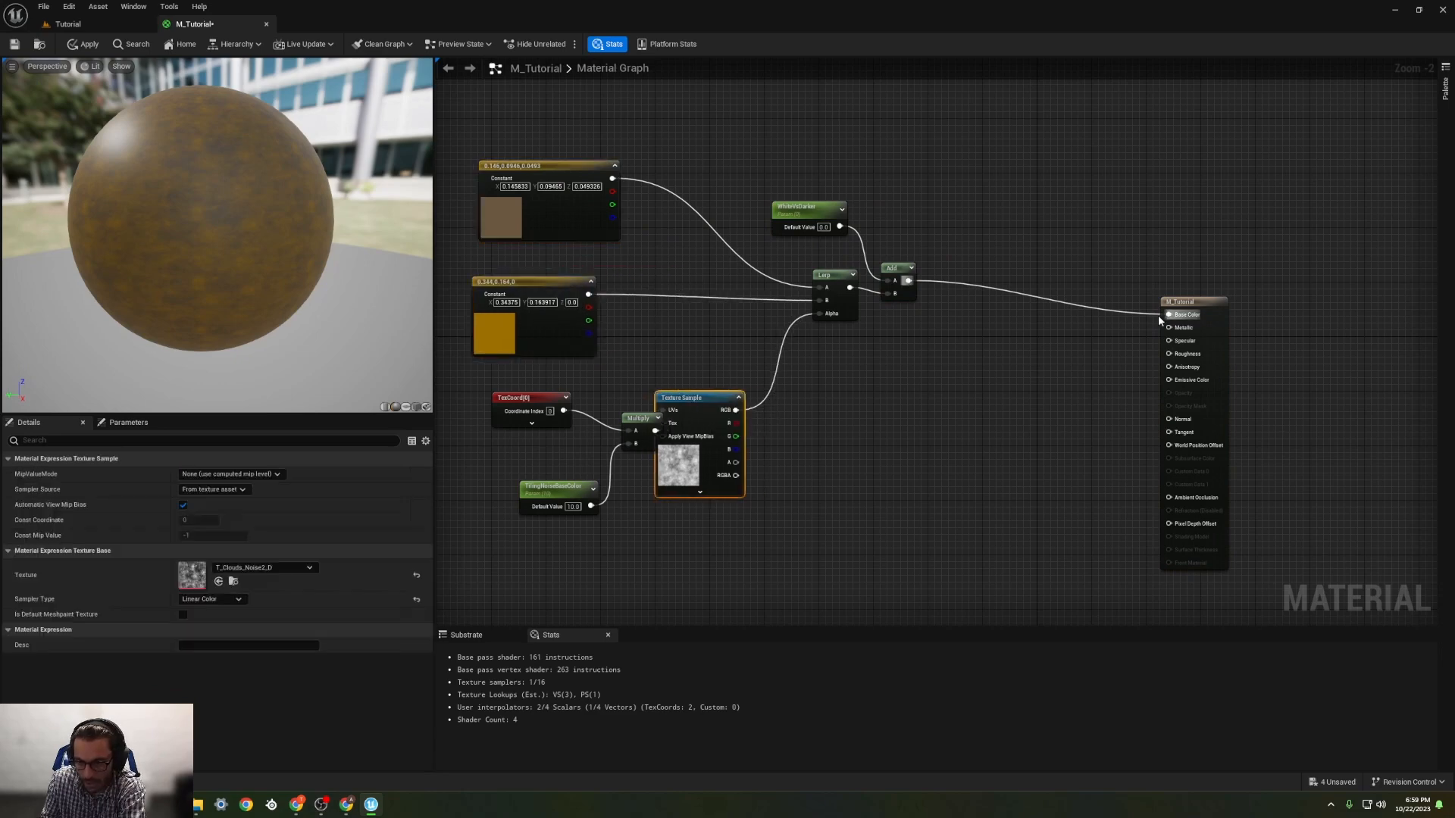
Step: Break the connection between the Add node's output and the material's Base Color input
drag(1168, 315, 1036, 326)
click(1030, 214)
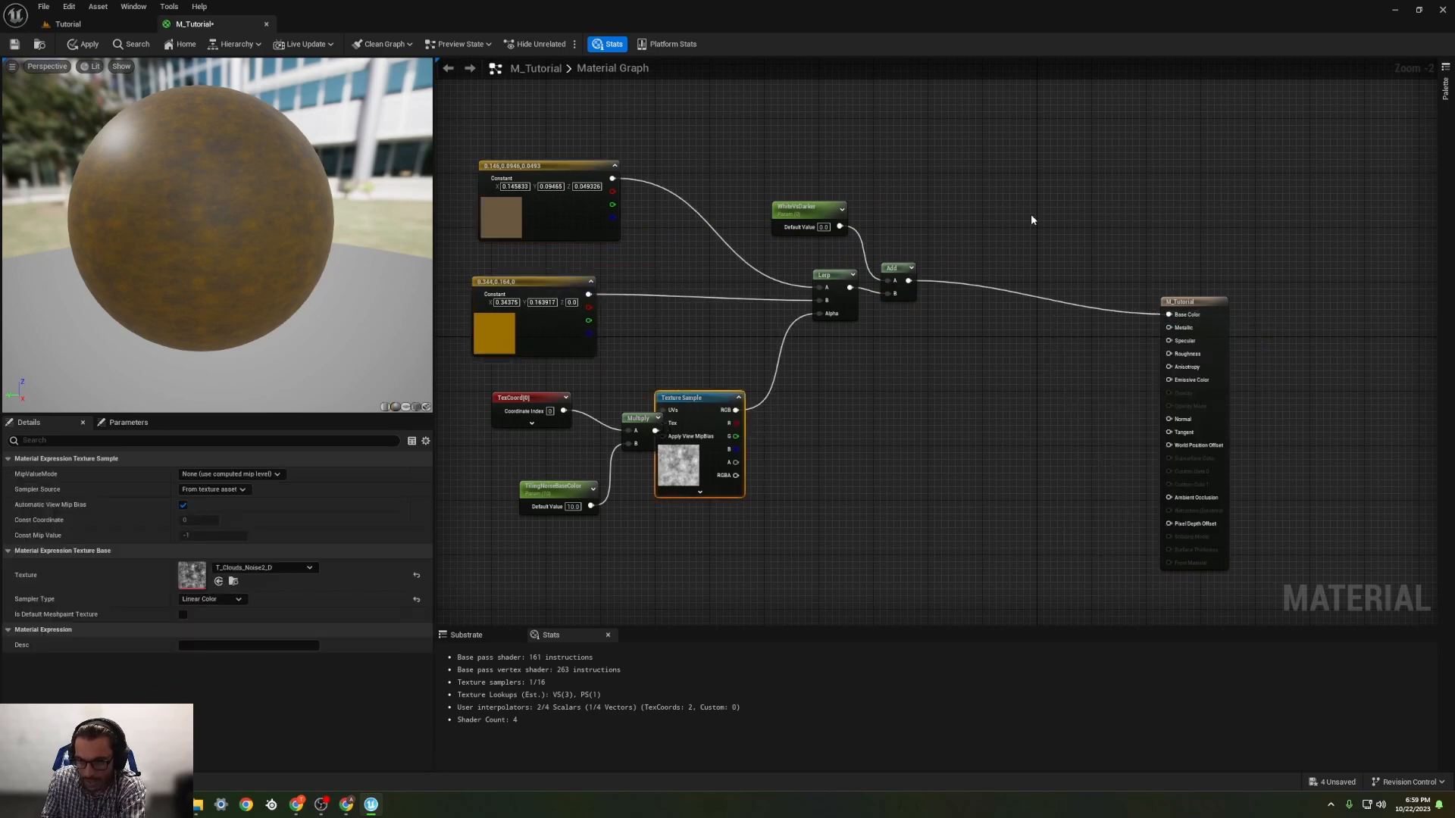
alt+click(1167, 315)
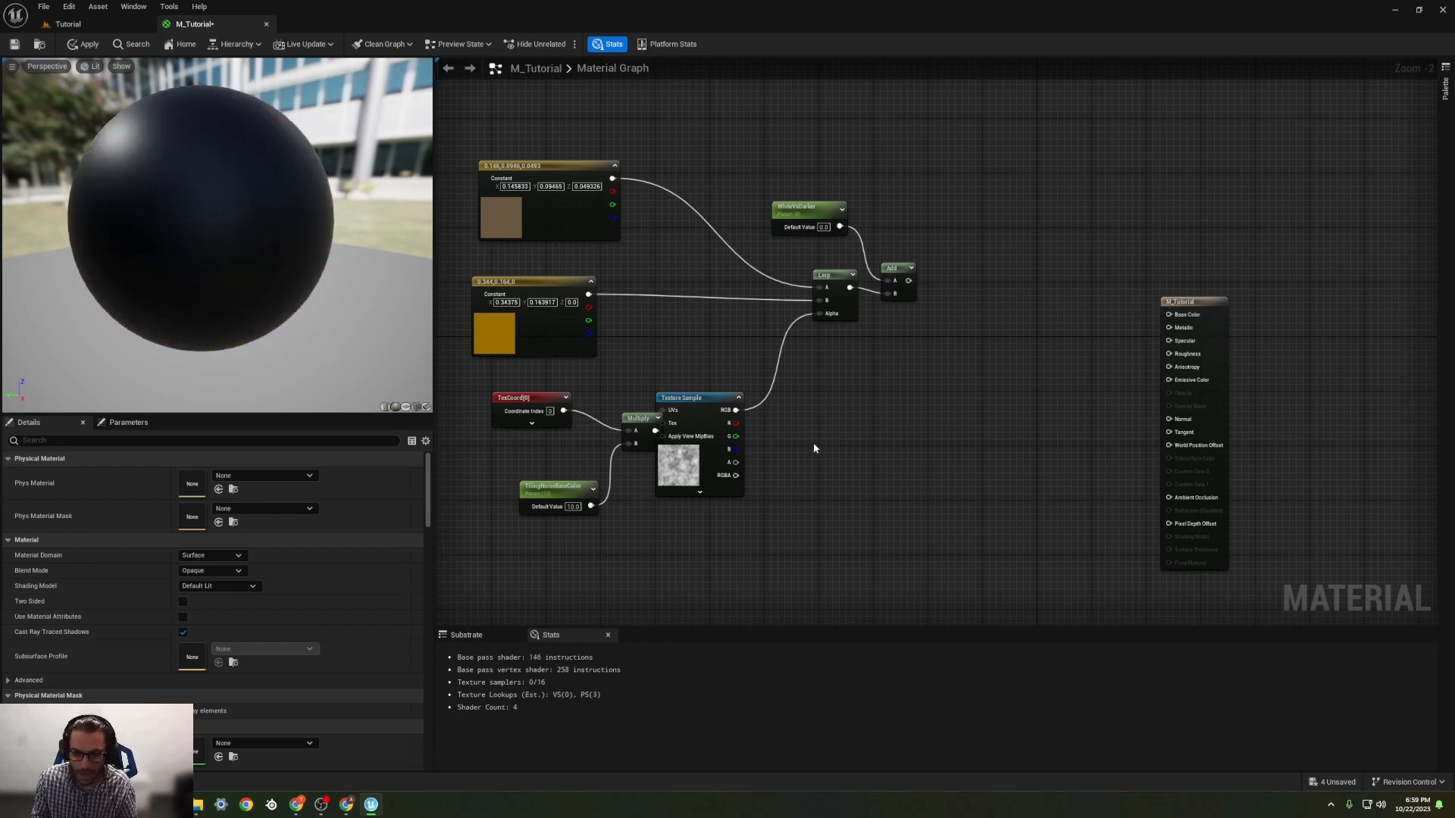
Step: Move the Texture Sample clear of the Multiply, and place a new Lerp before M_Tutorial with the Add's output feeding its A input
drag(708, 407, 744, 407)
right_drag(907, 403, 868, 372)
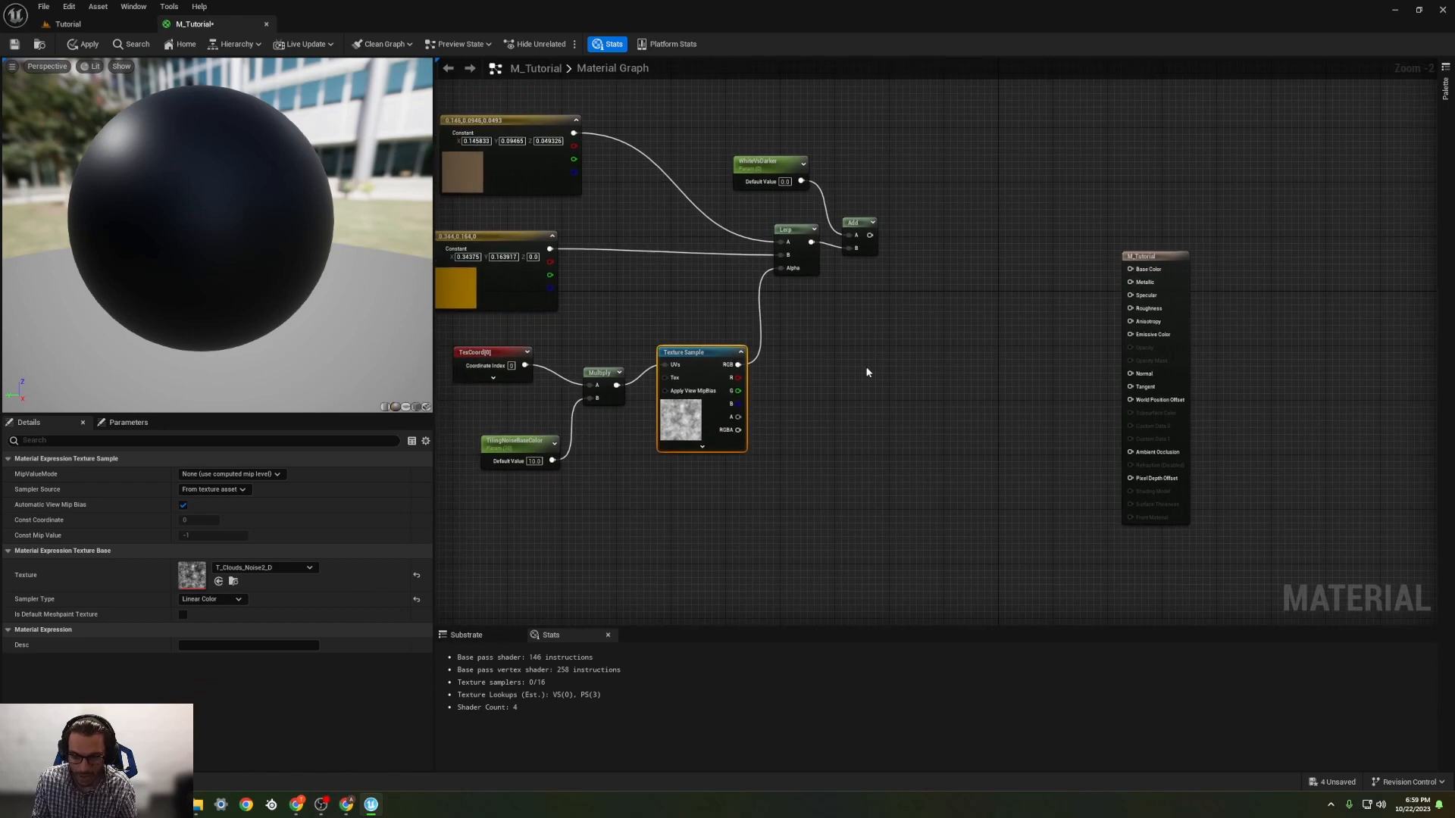
click(1031, 288)
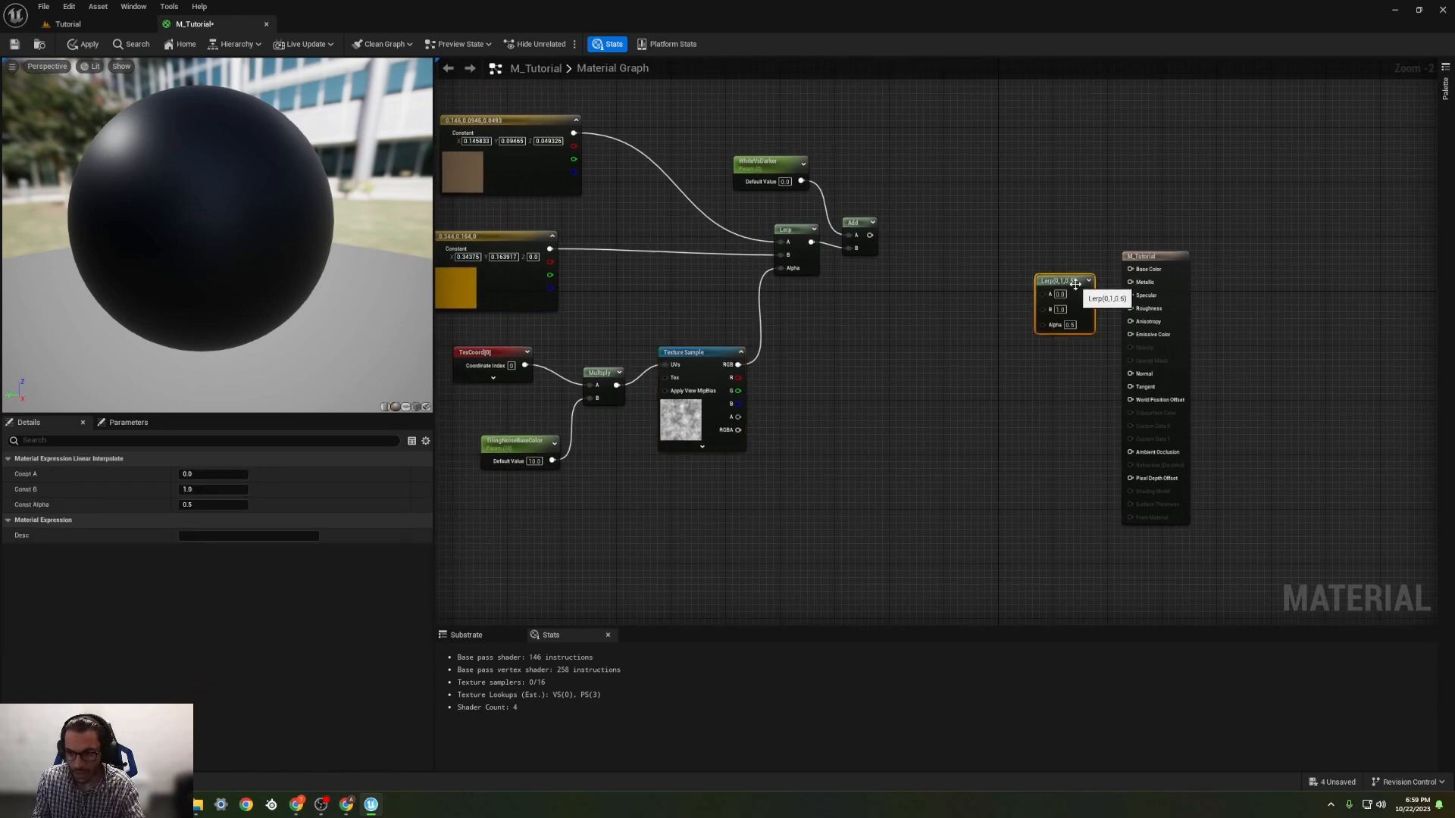
drag(1066, 287, 984, 249)
drag(870, 235, 990, 391)
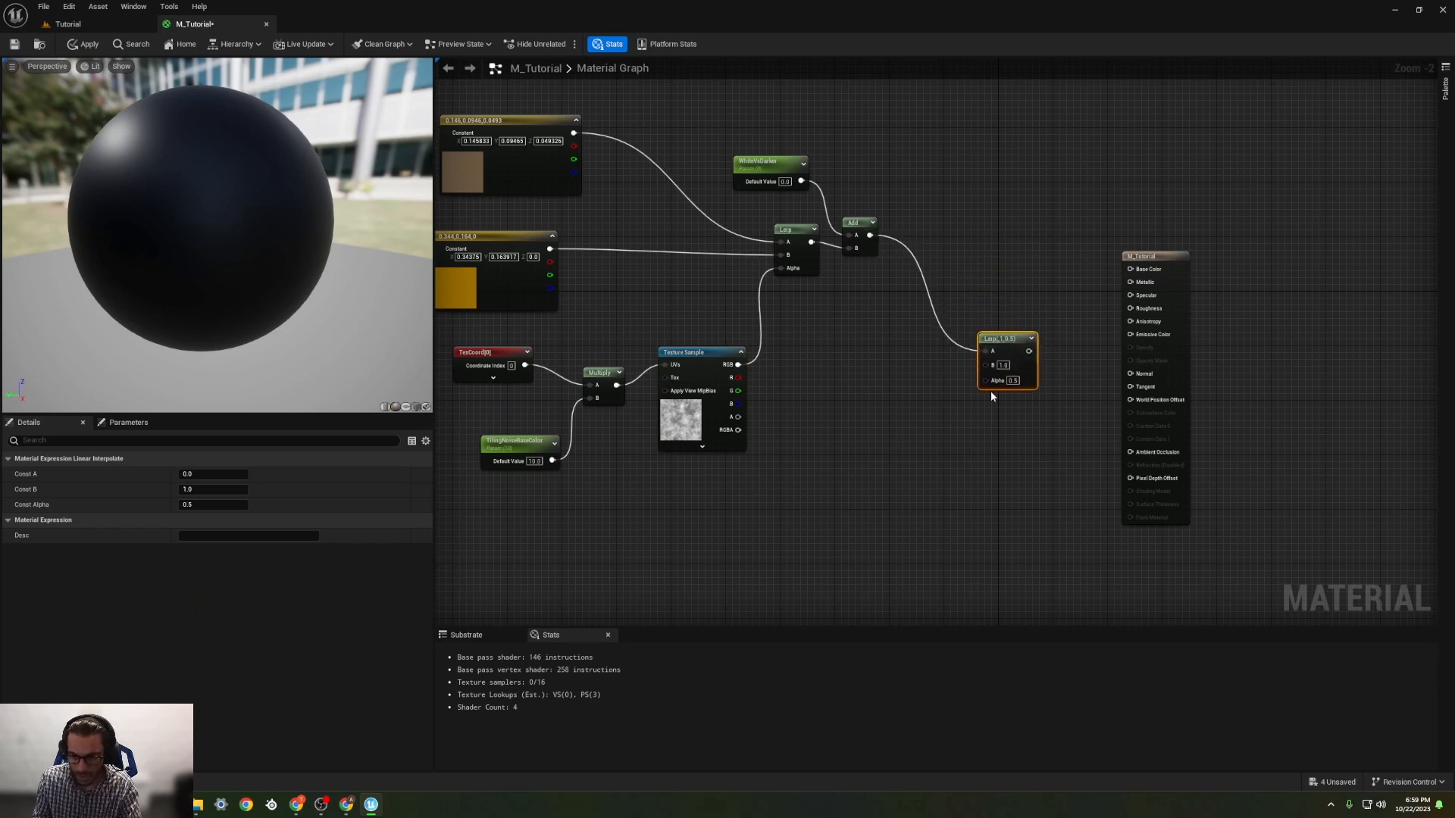
Step: Group the colour constants, noise nodes, first Lerp, WhiteVsDarker and Add in a comment named Dirt, and move the group up
scroll(829, 366, down, 3)
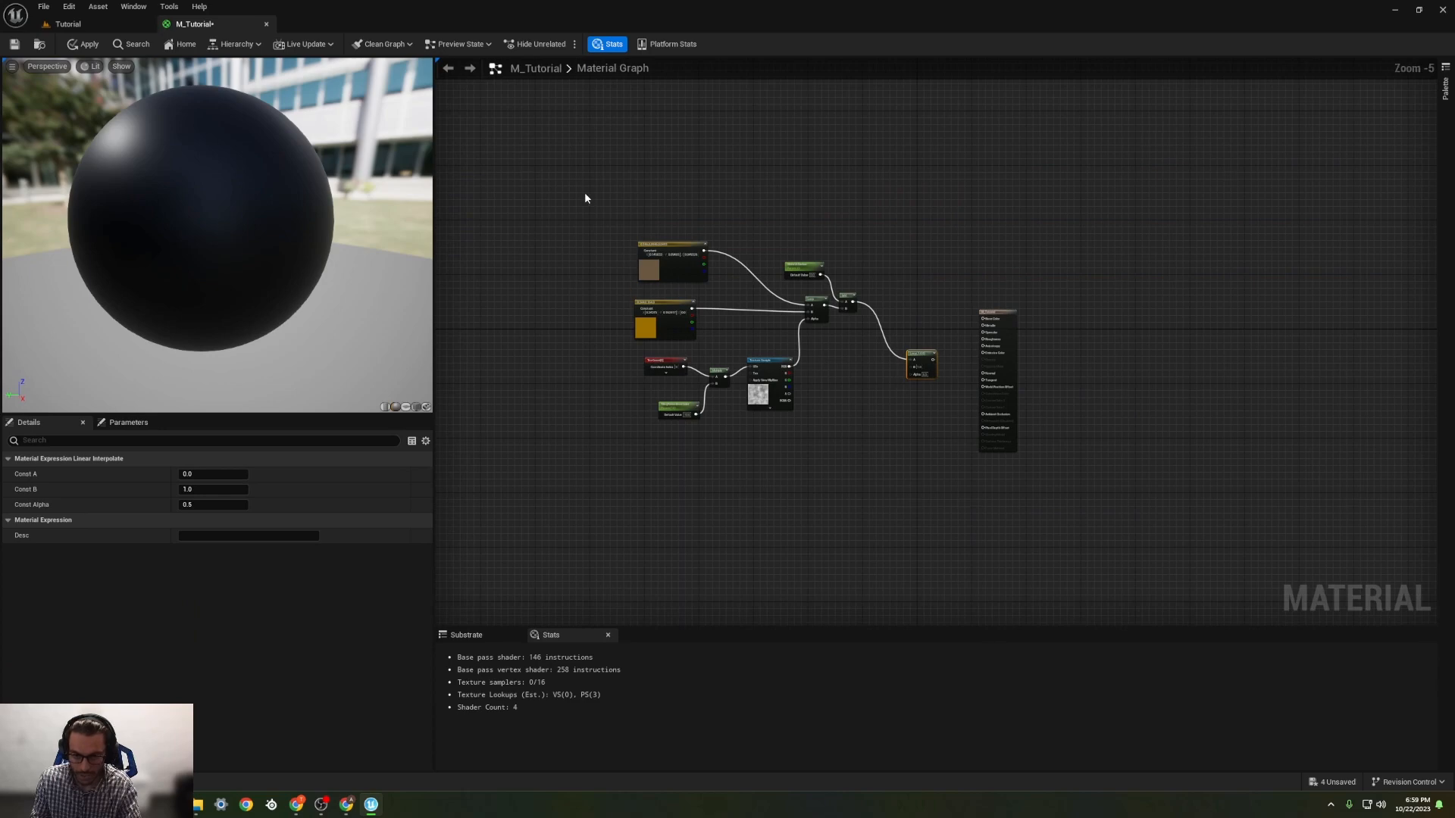
drag(584, 198, 863, 461)
key(c)
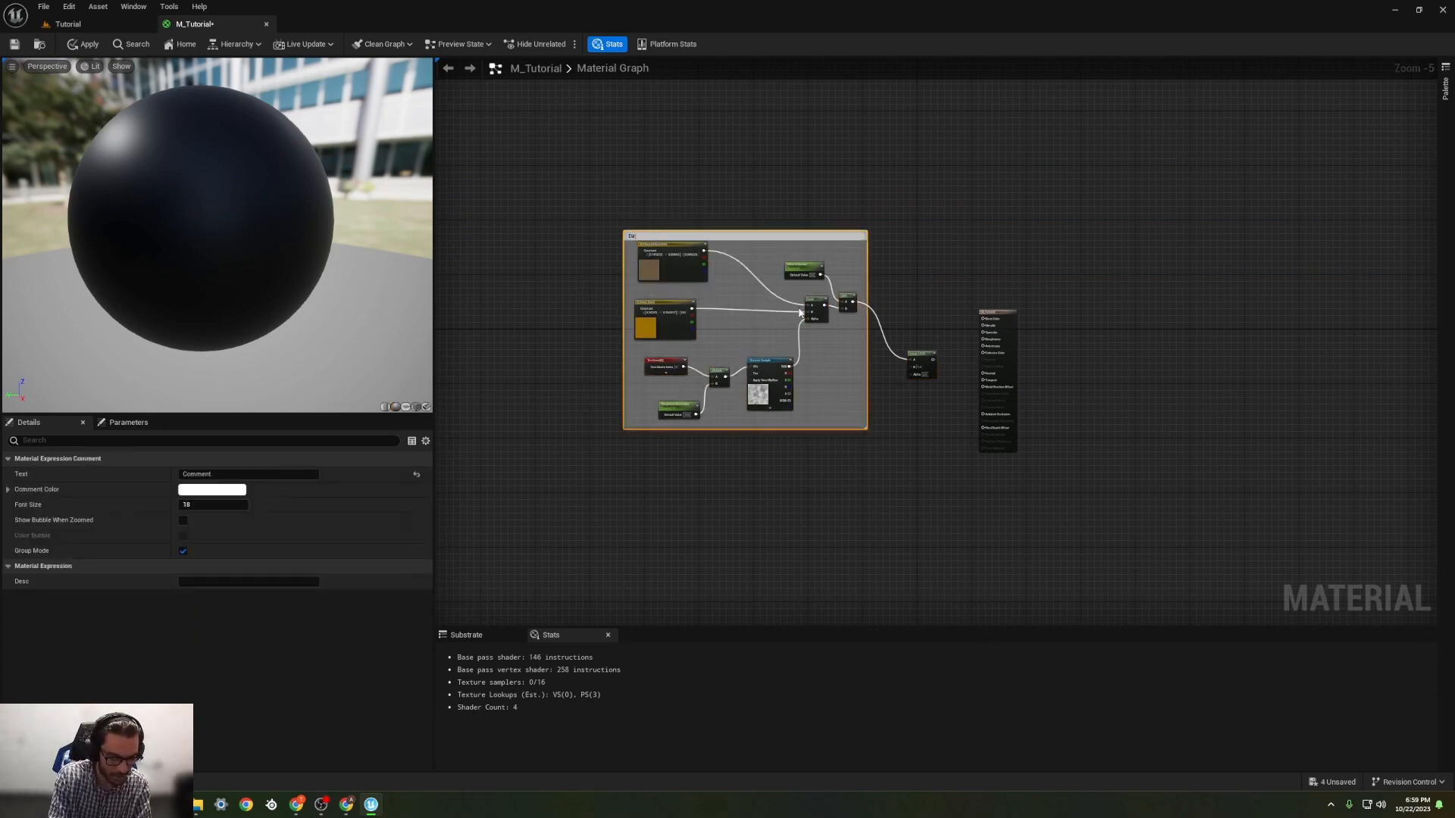
text(Dirt)
key(Return)
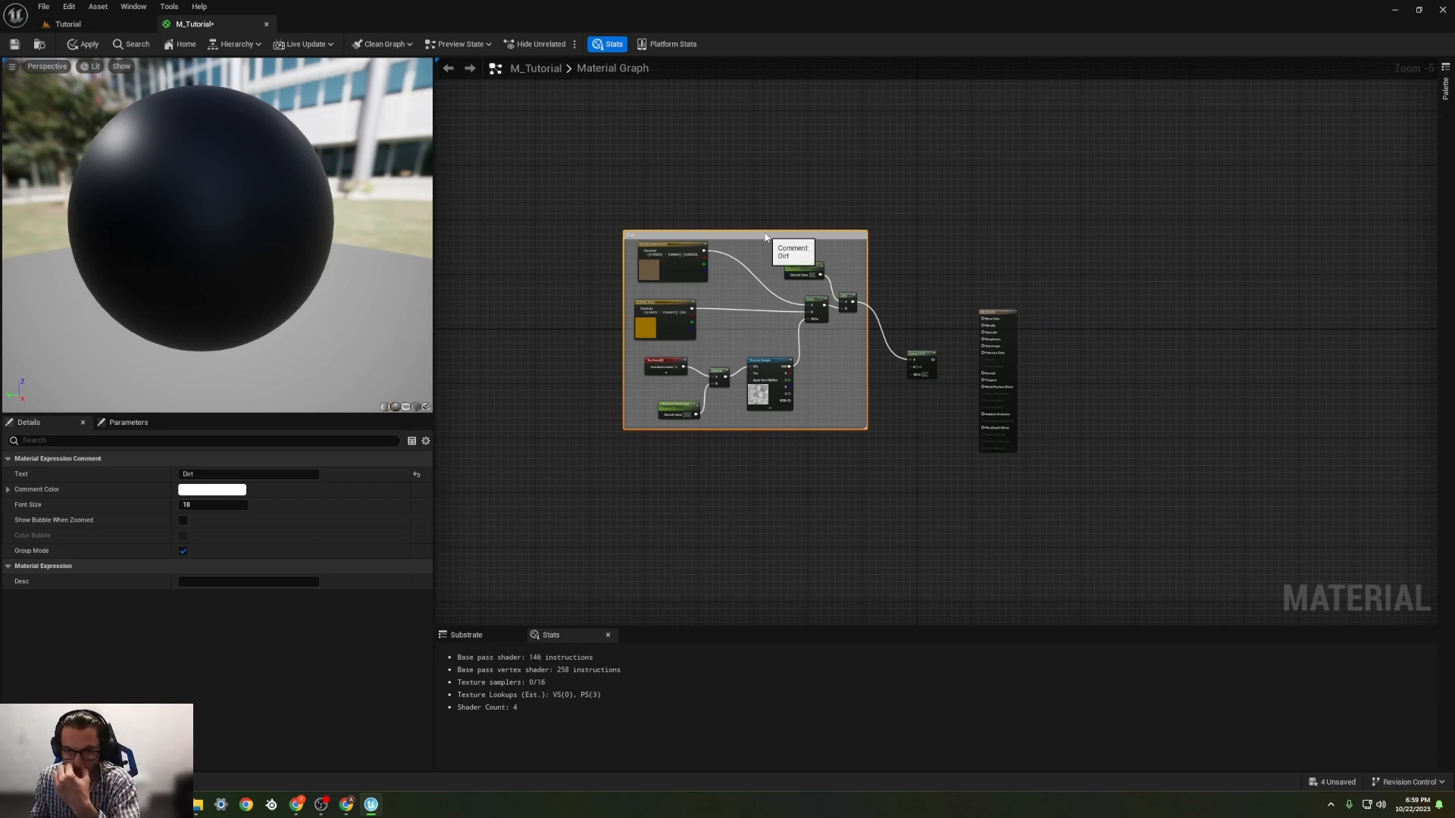
drag(766, 238, 747, 160)
scroll(749, 379, down, 2)
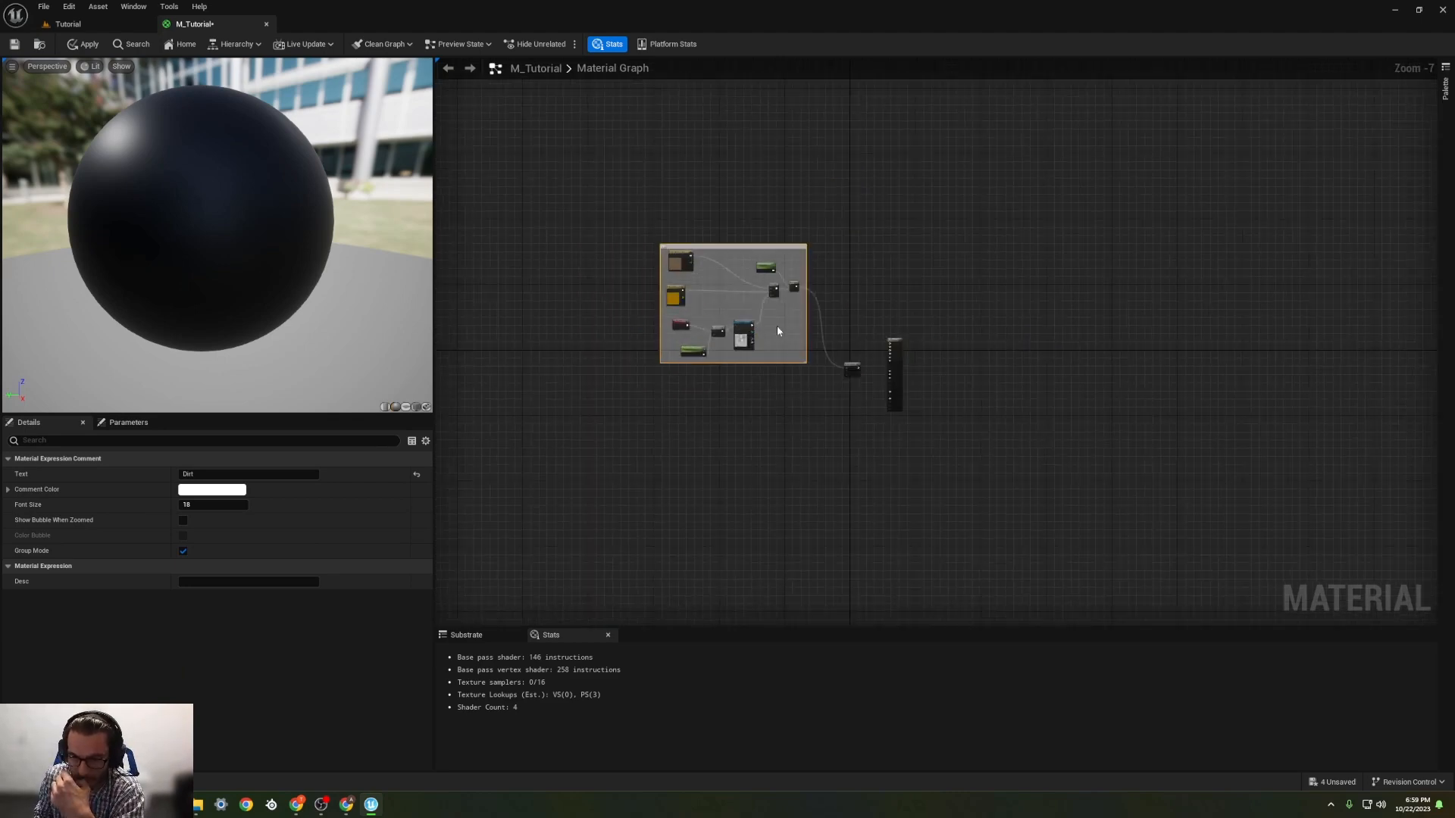
Step: Add a TextureSample node below the Dirt comment, near the new Lerp
scroll(777, 331, up, 5)
click(982, 261)
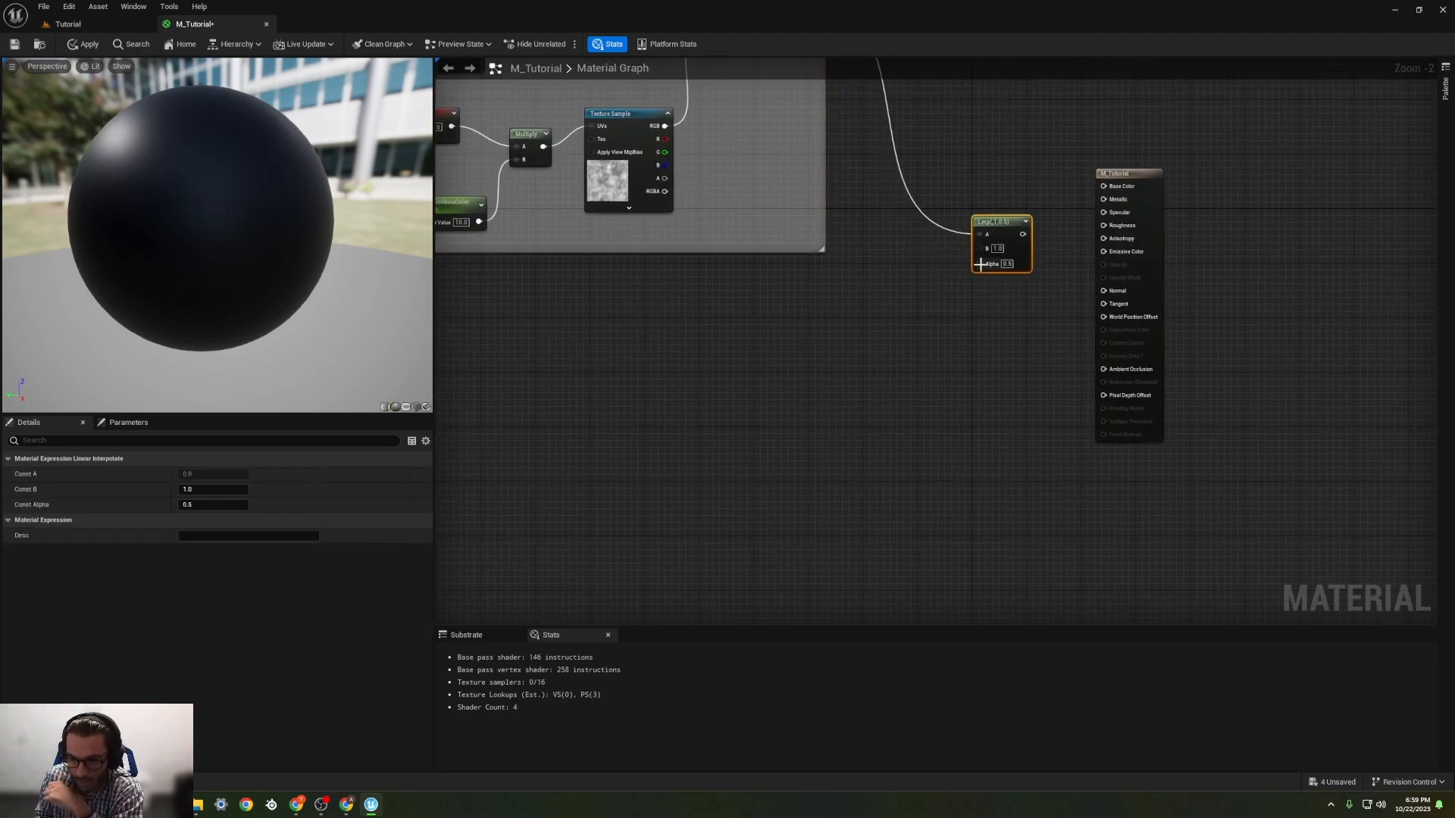
click(934, 313)
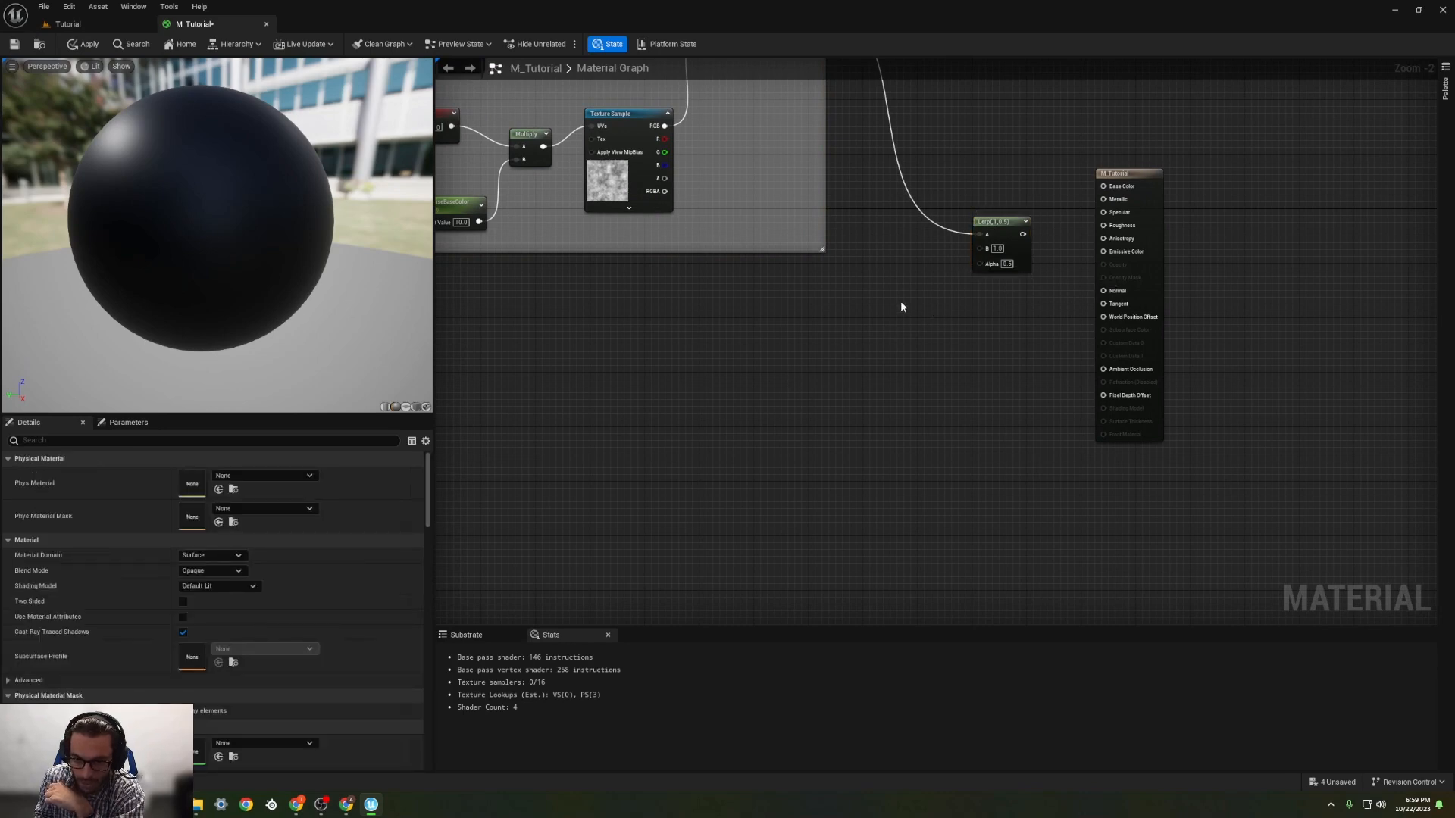
right_click(901, 307)
text(texture)
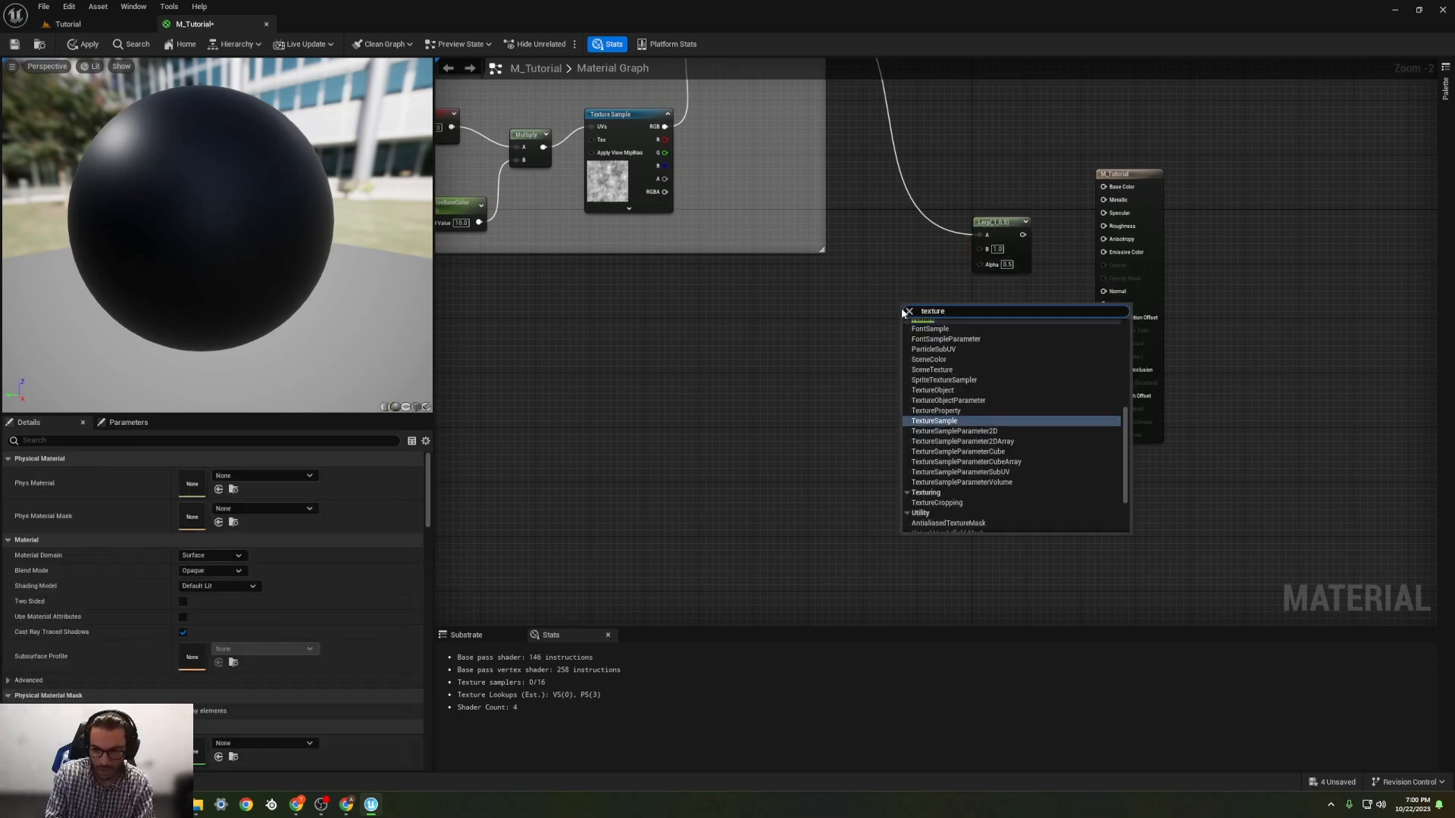
key(Return)
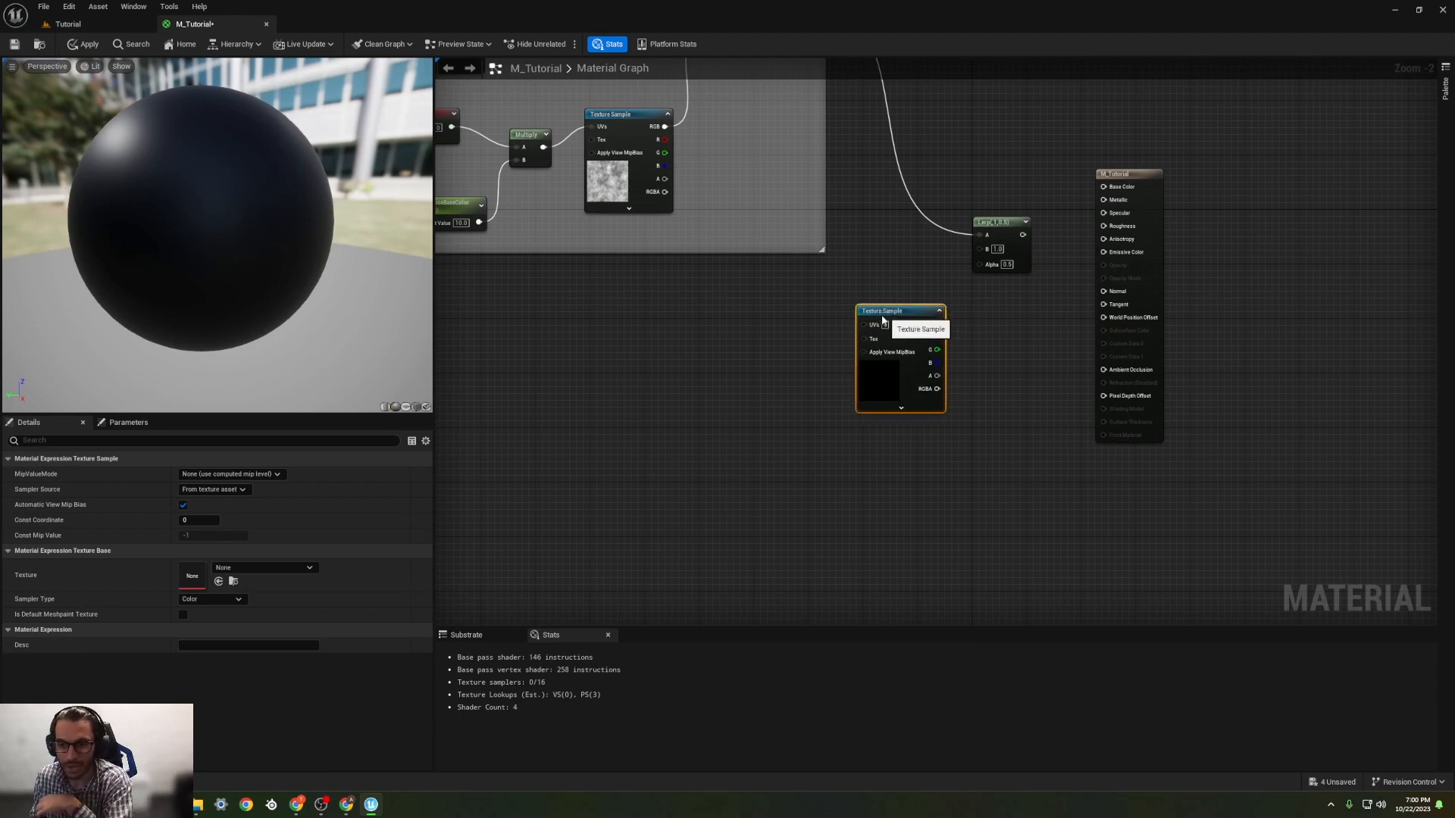
drag(883, 321, 875, 321)
Step: Assign the T_Voronoi_Noise_D texture to the new Texture Sample and shift the node slightly away from the Lerp
click(306, 567)
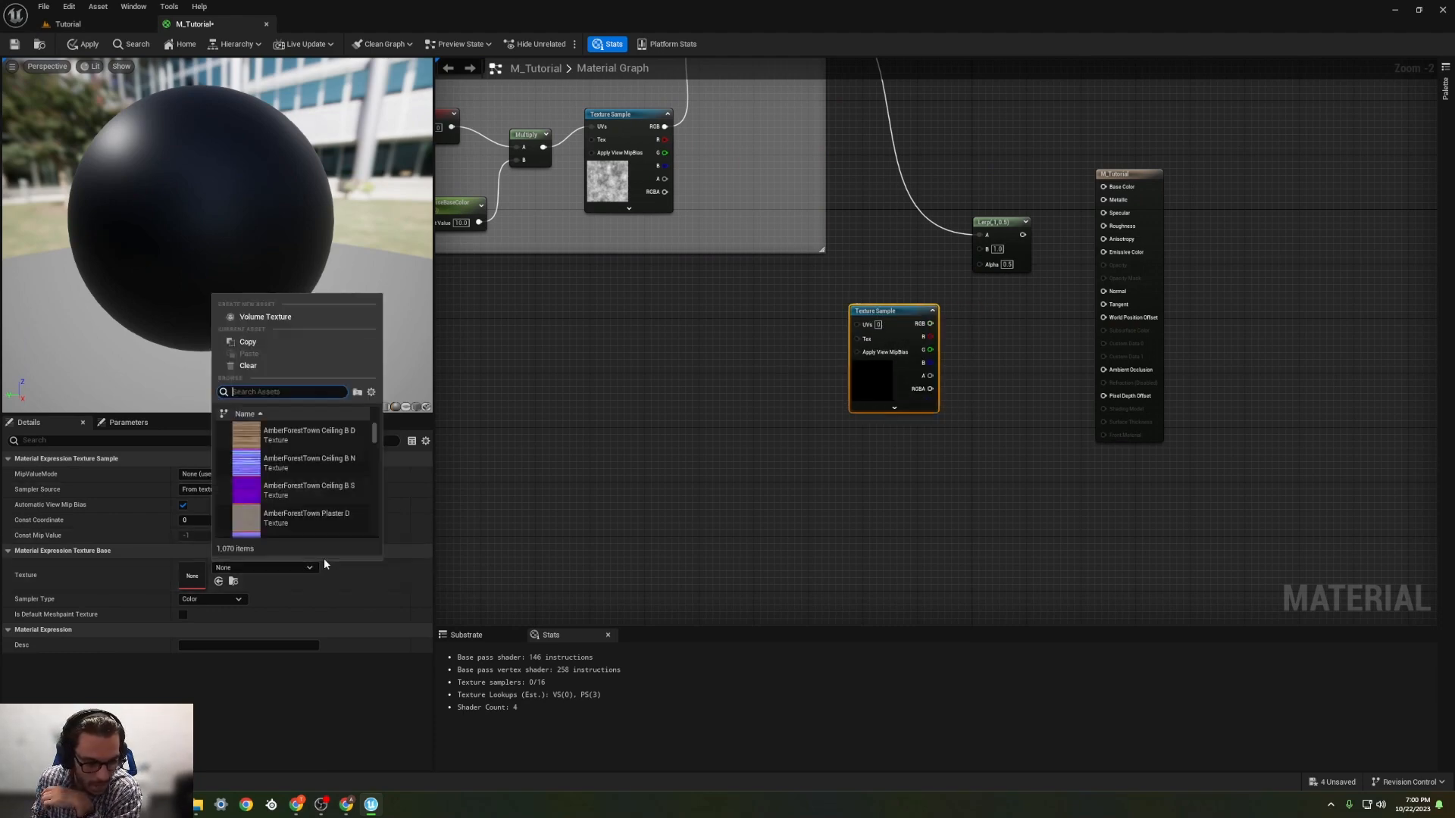
text(noi)
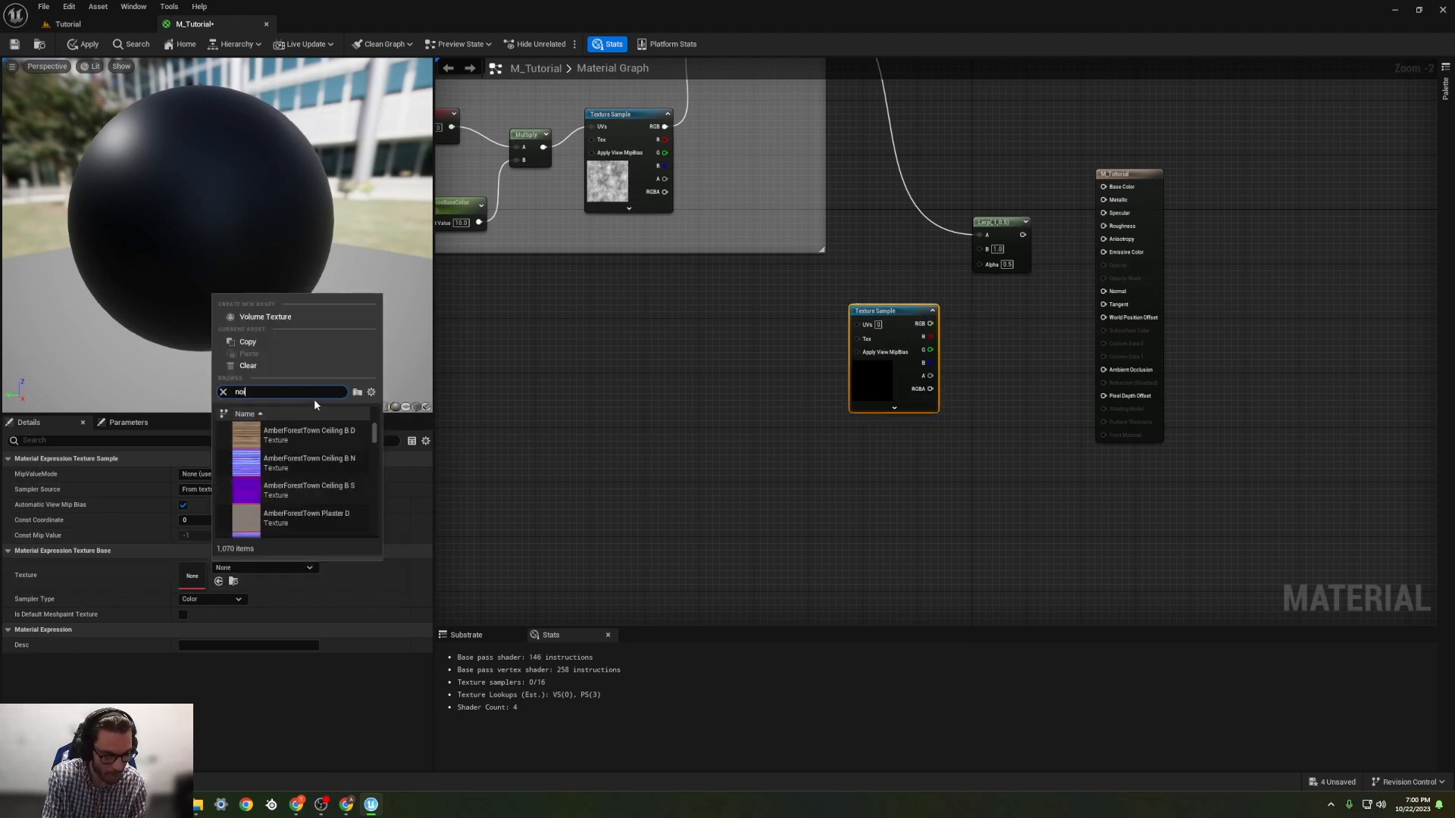
text(se)
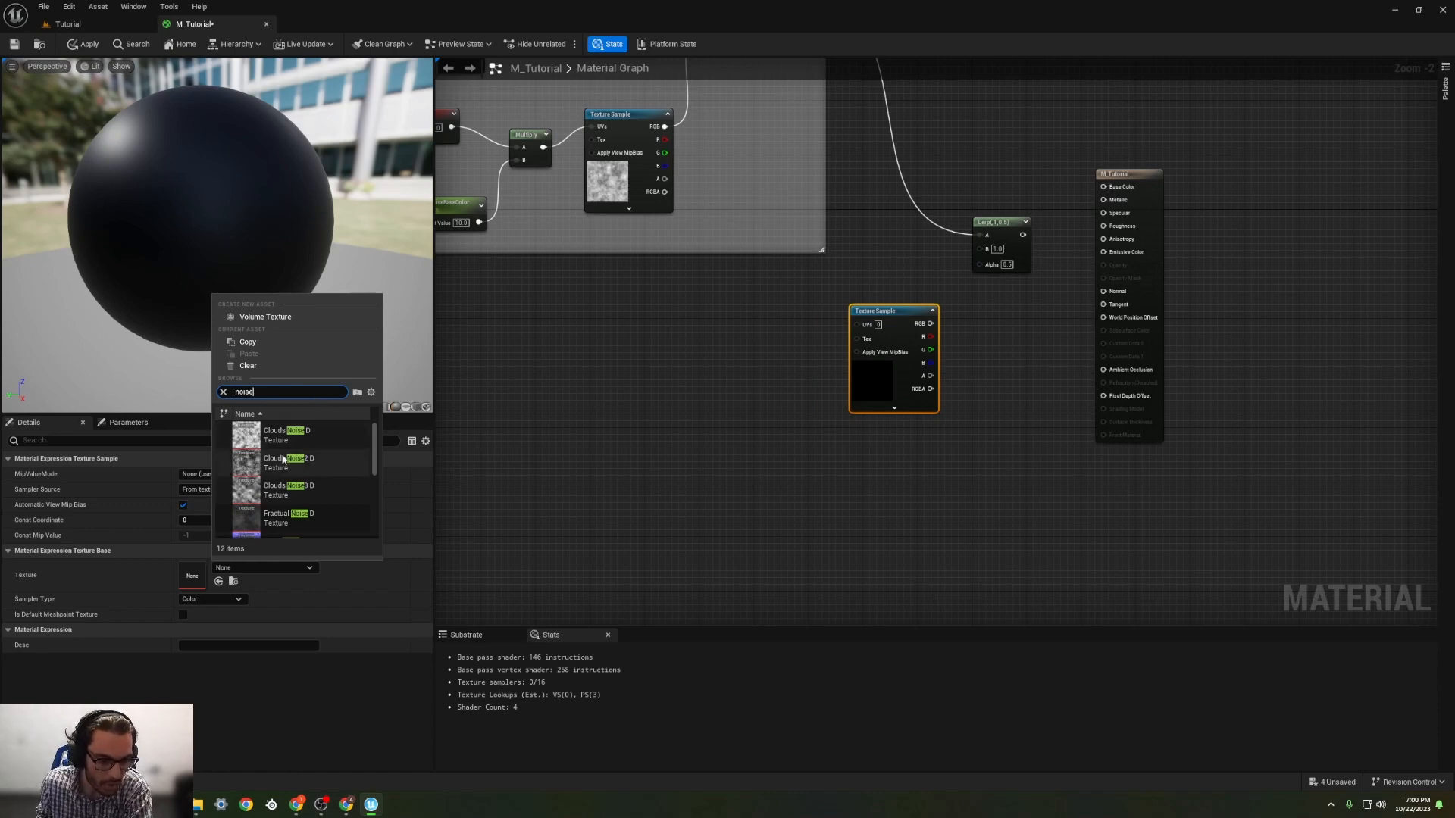
scroll(292, 473, down, 5)
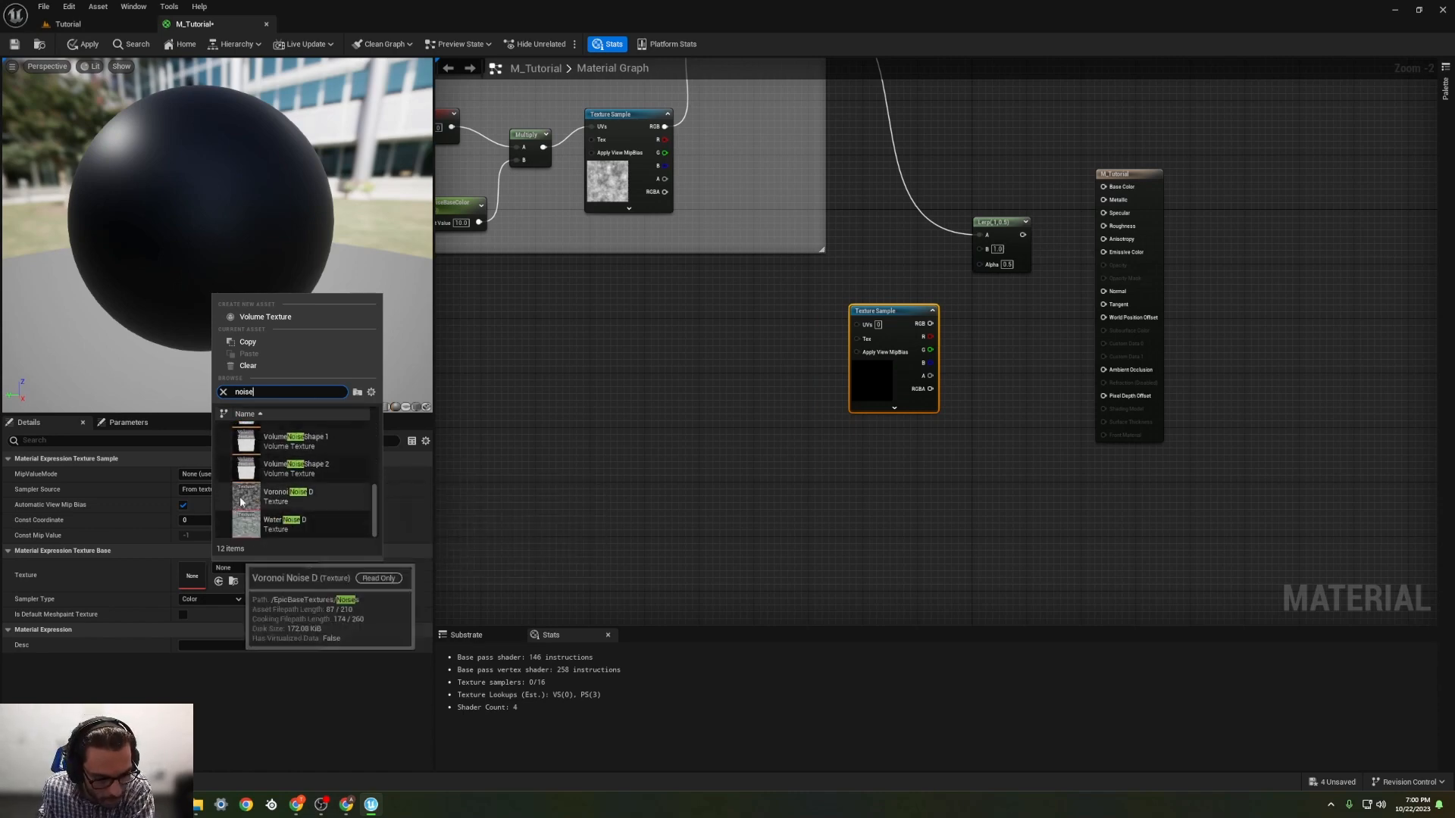
click(307, 496)
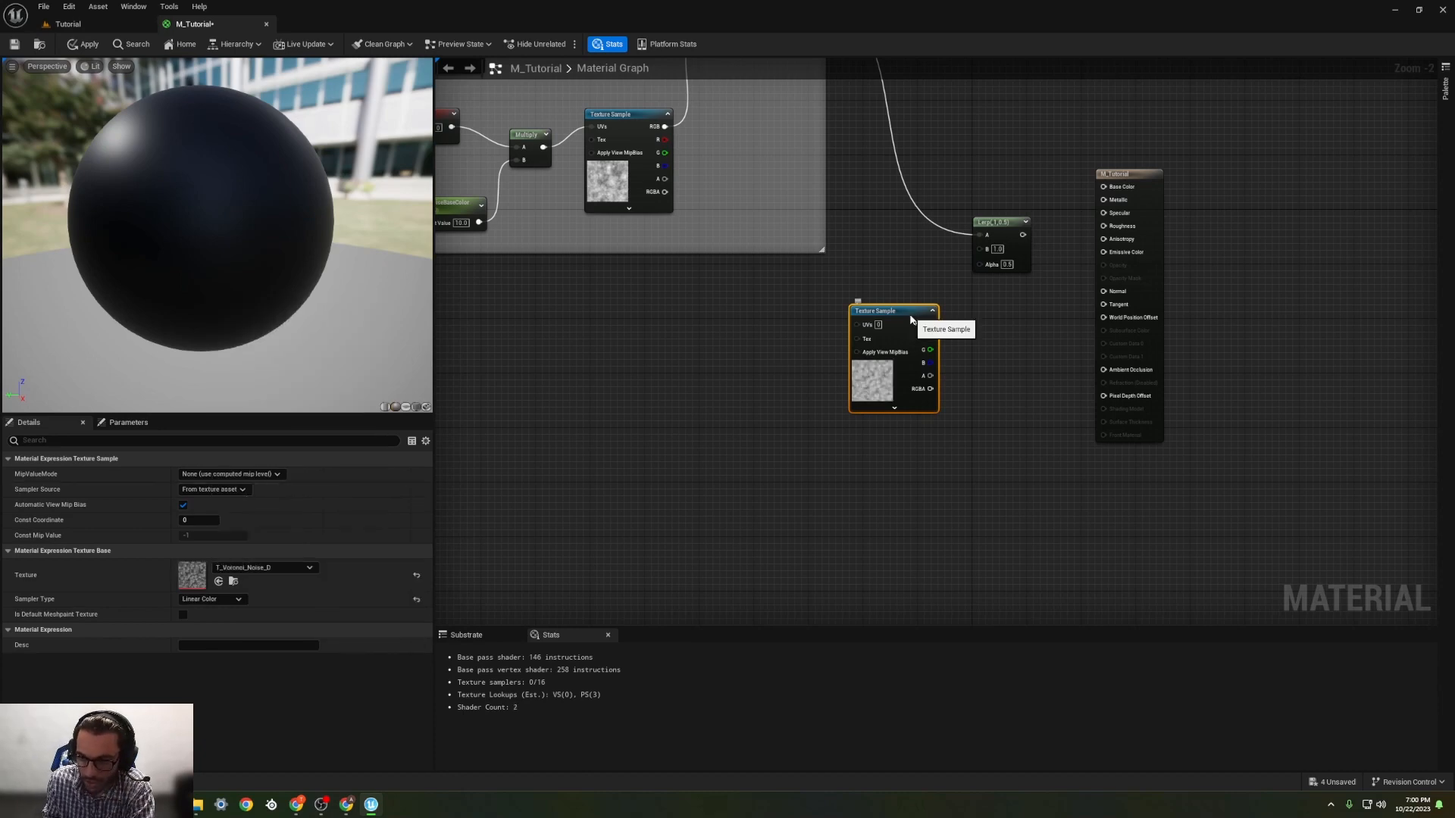
drag(911, 320, 885, 314)
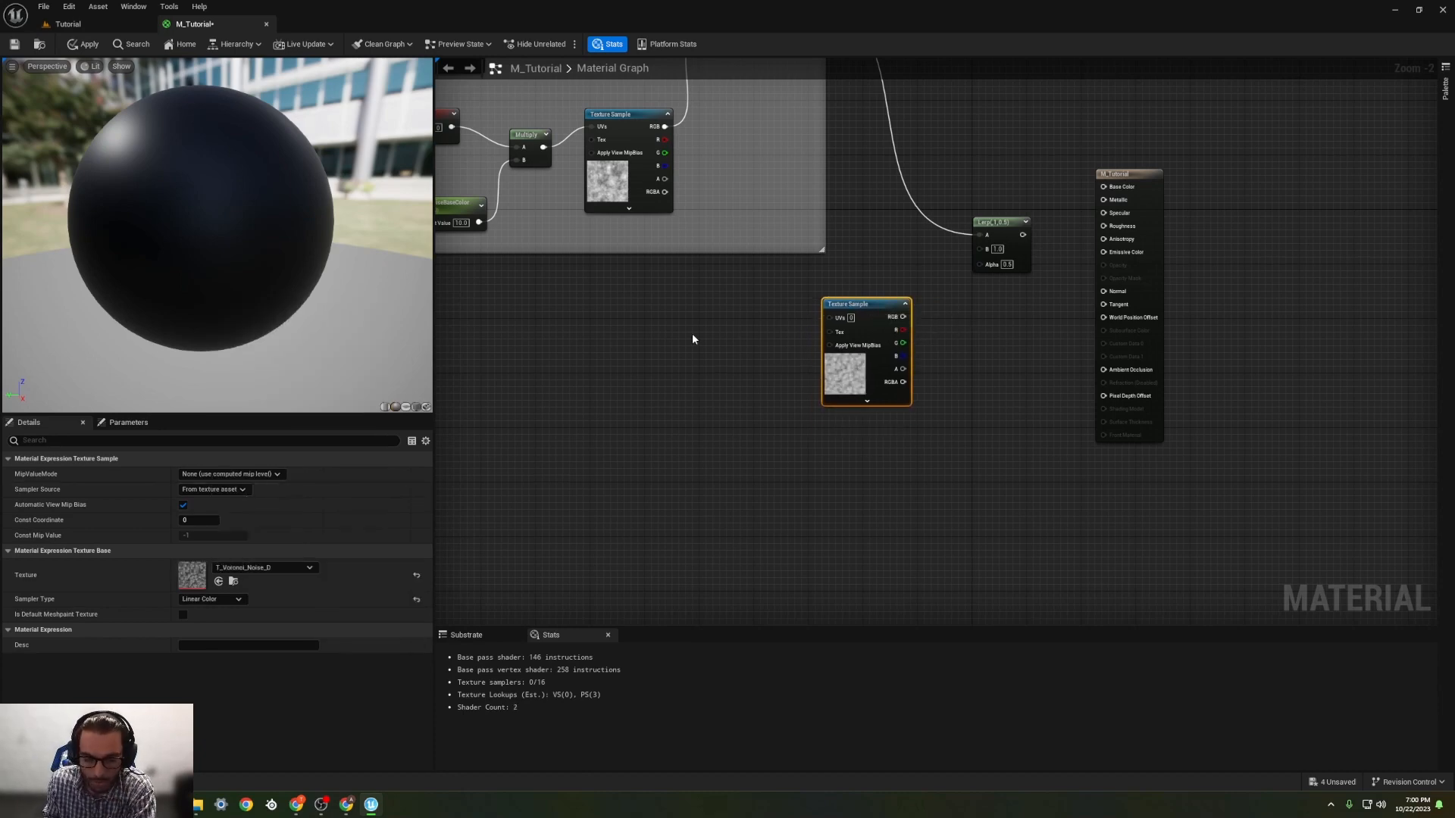
key(t)
click(730, 364)
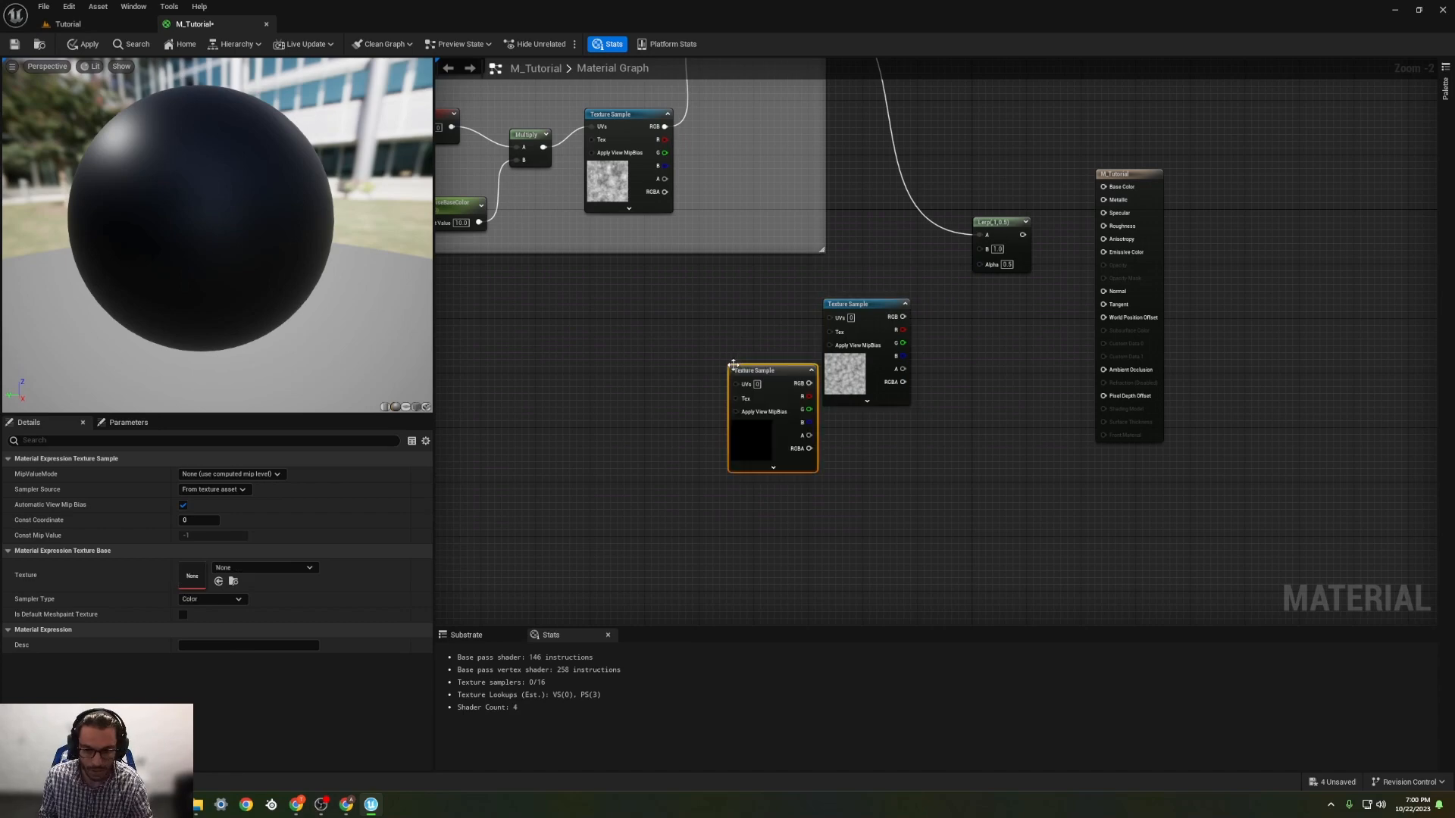
drag(769, 369, 700, 341)
key(Delete)
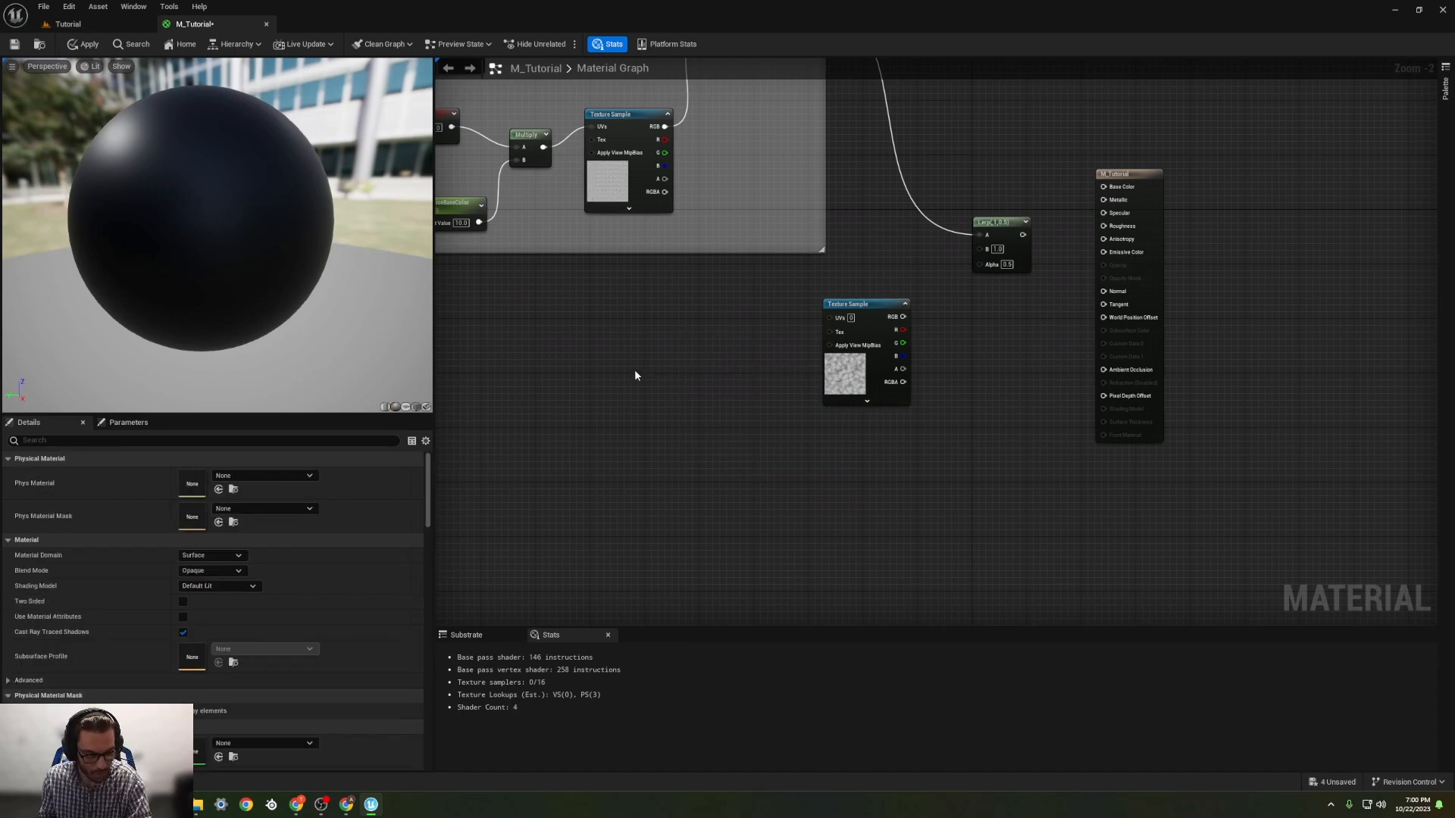
Step: Add a TextureCoordinate node and a scalar constant beside the Voronoi noise Texture Sample
right_click(685, 331)
text(coor)
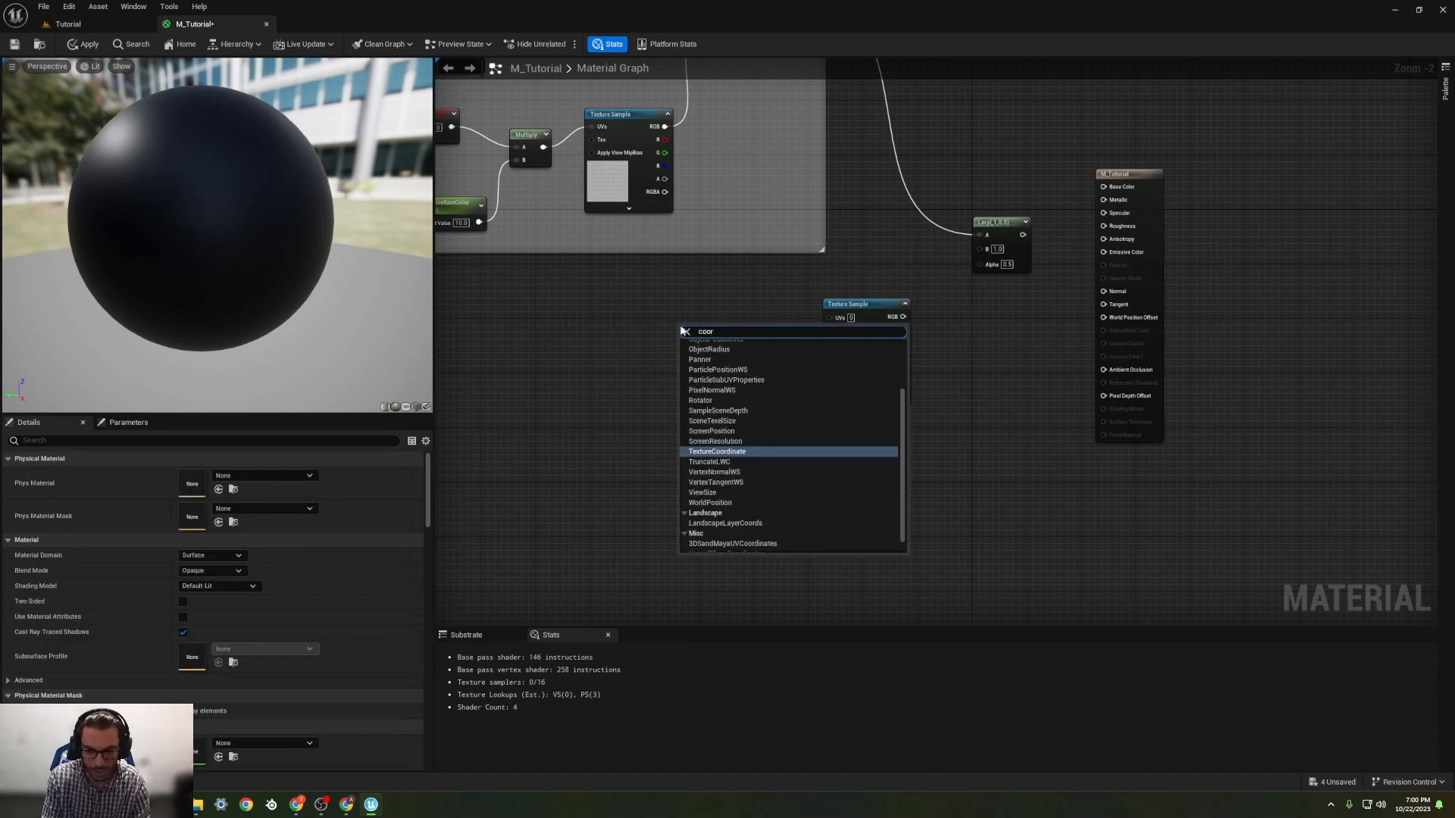
key(Return)
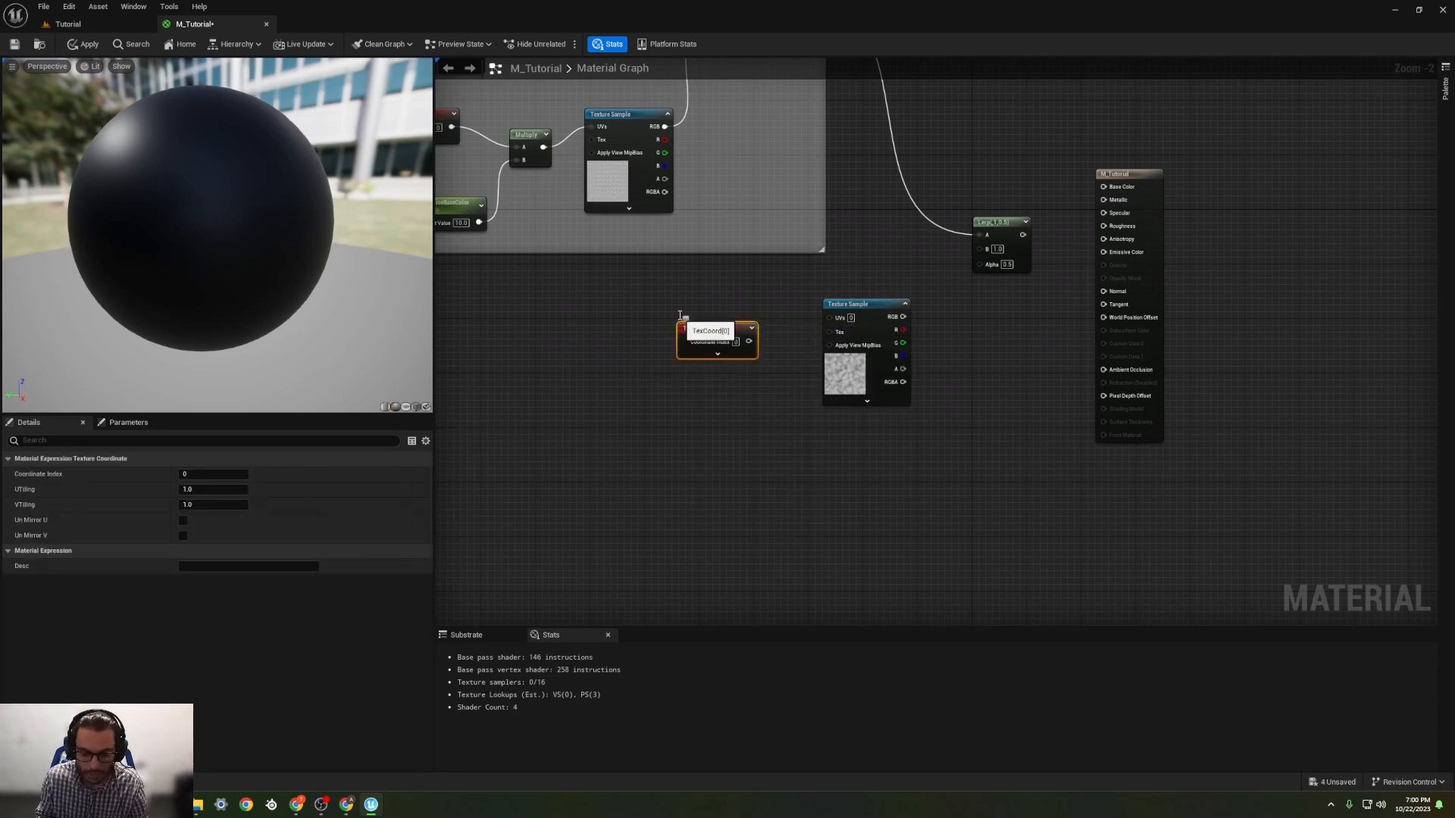
click(702, 383)
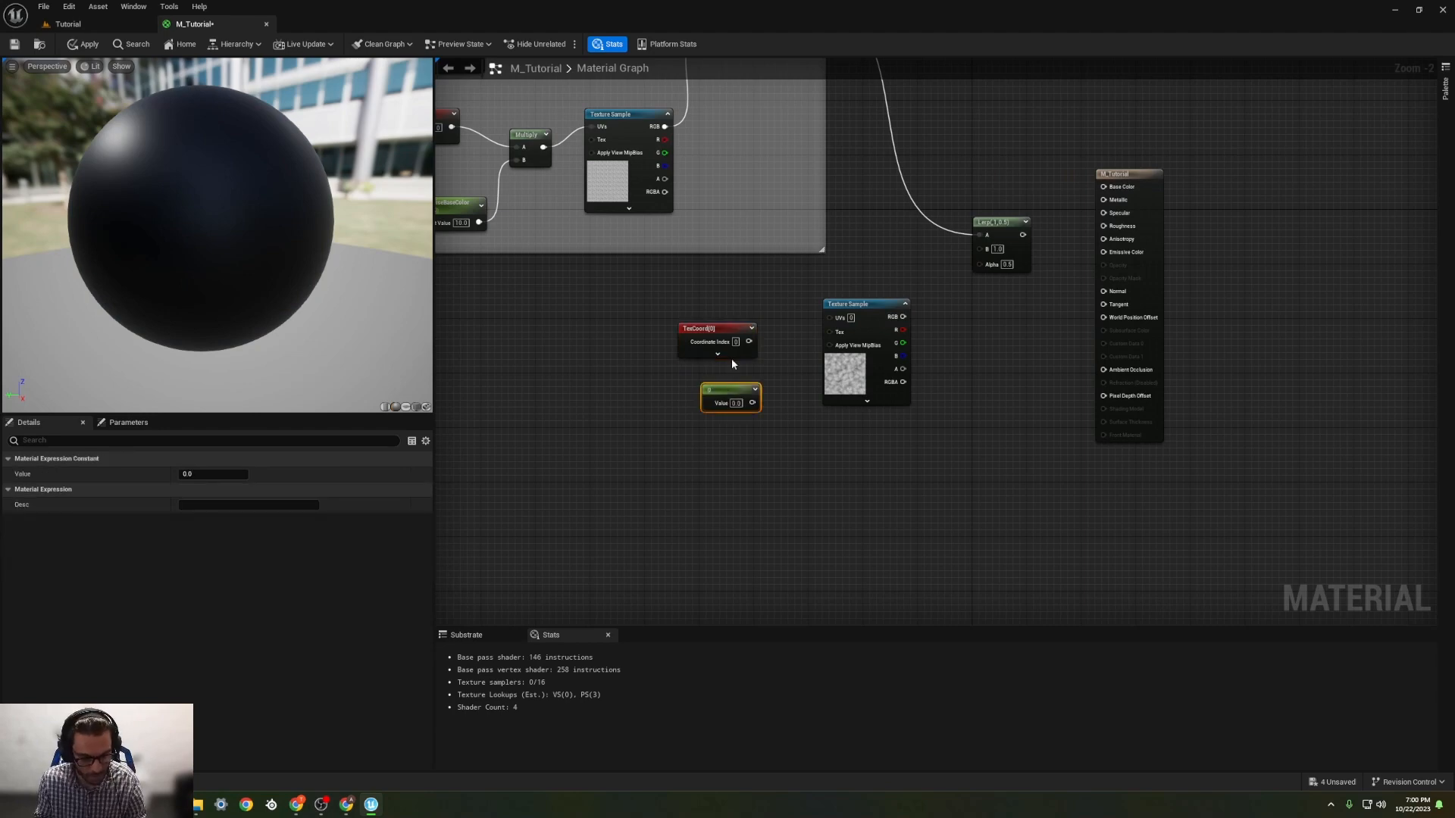
Step: Add a Multiply node and connect the TexCoord to its A input and the scalar constant to its B input
click(771, 334)
drag(748, 341, 781, 353)
drag(727, 394, 683, 397)
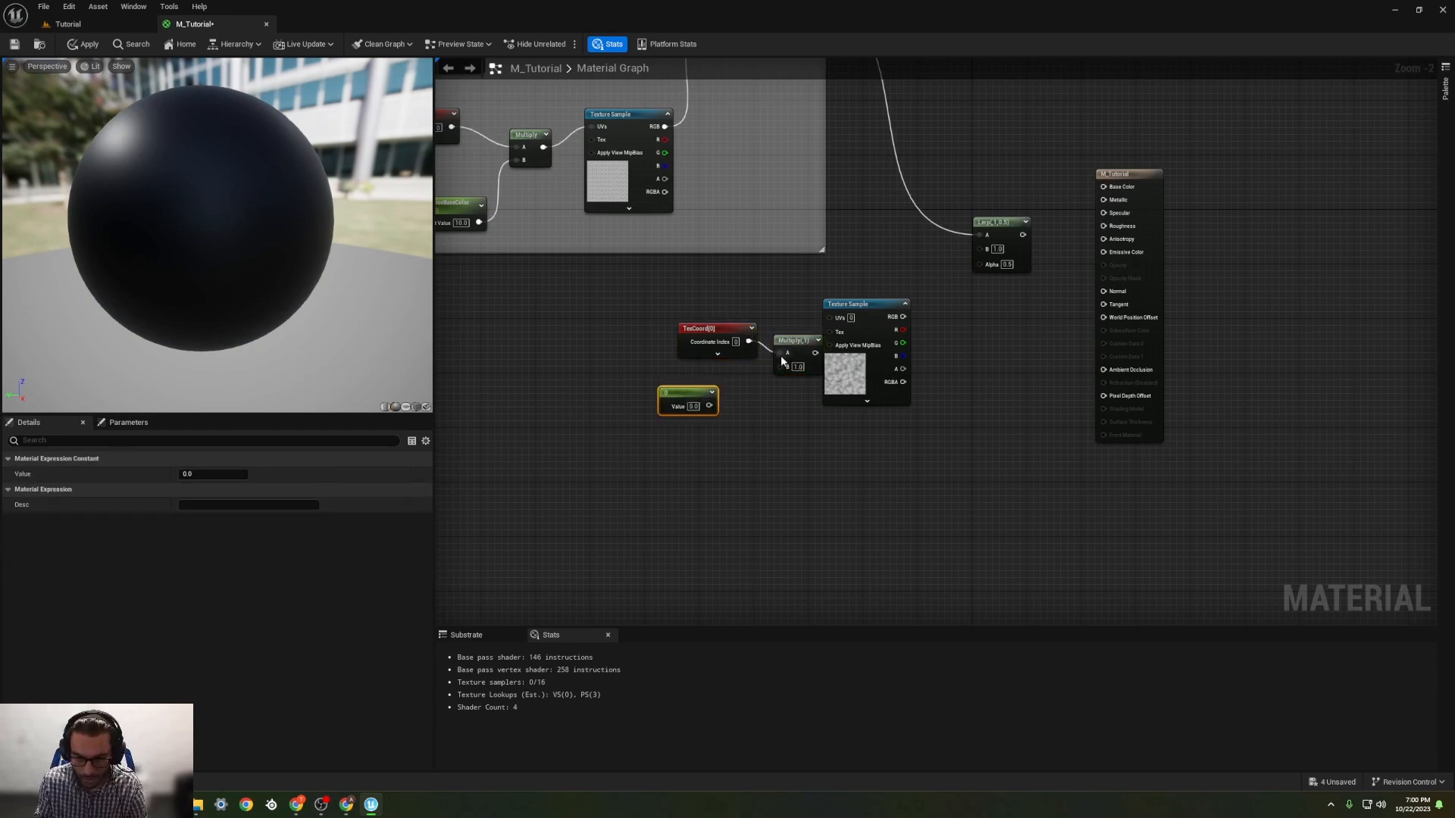
drag(788, 340, 763, 359)
drag(709, 406, 762, 386)
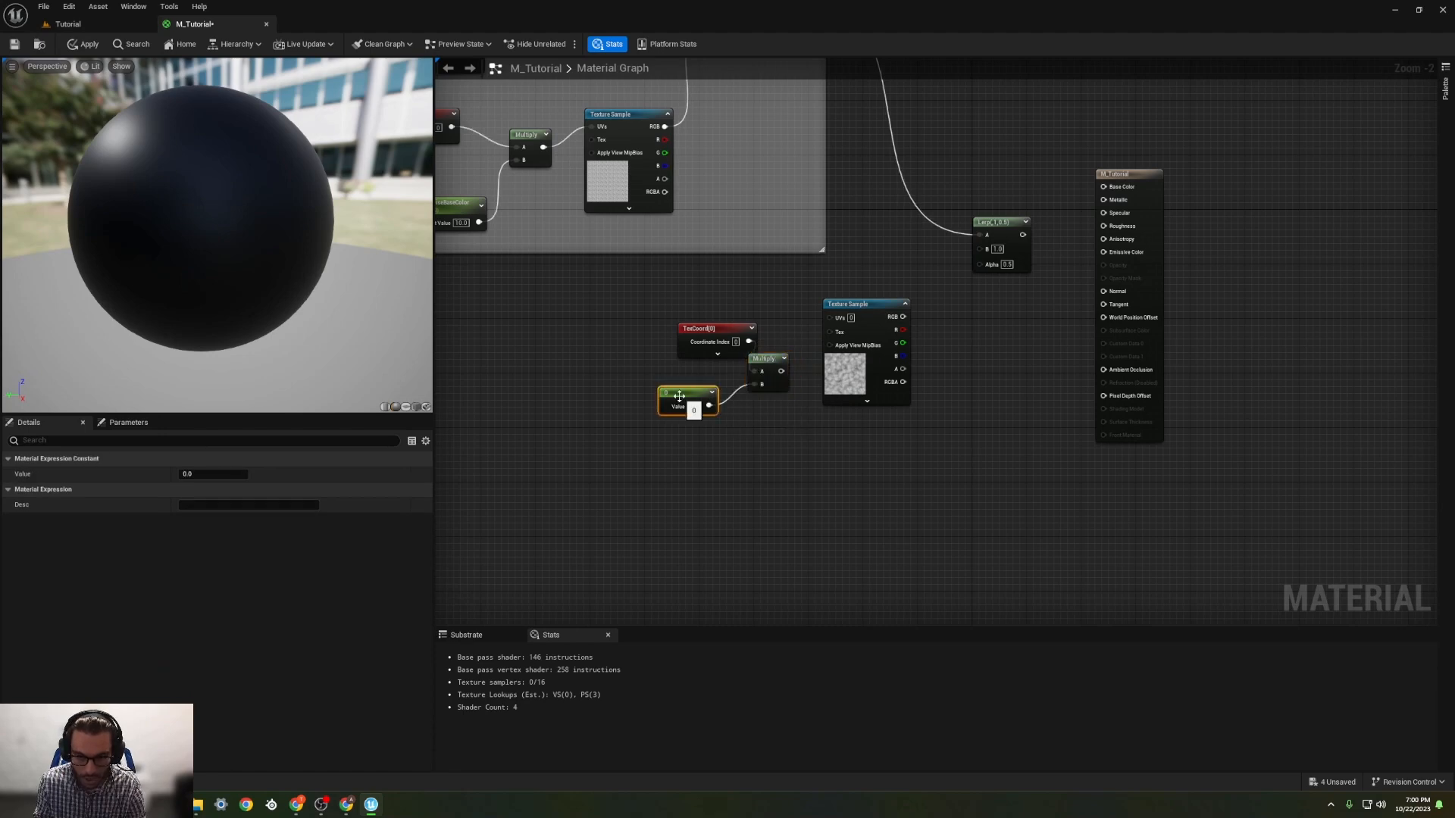
Step: Convert the scalar constant feeding the new Multiply into a parameter named ScaleforBlendNoiseBetweenDirtAndGrass
right_click(688, 396)
click(701, 413)
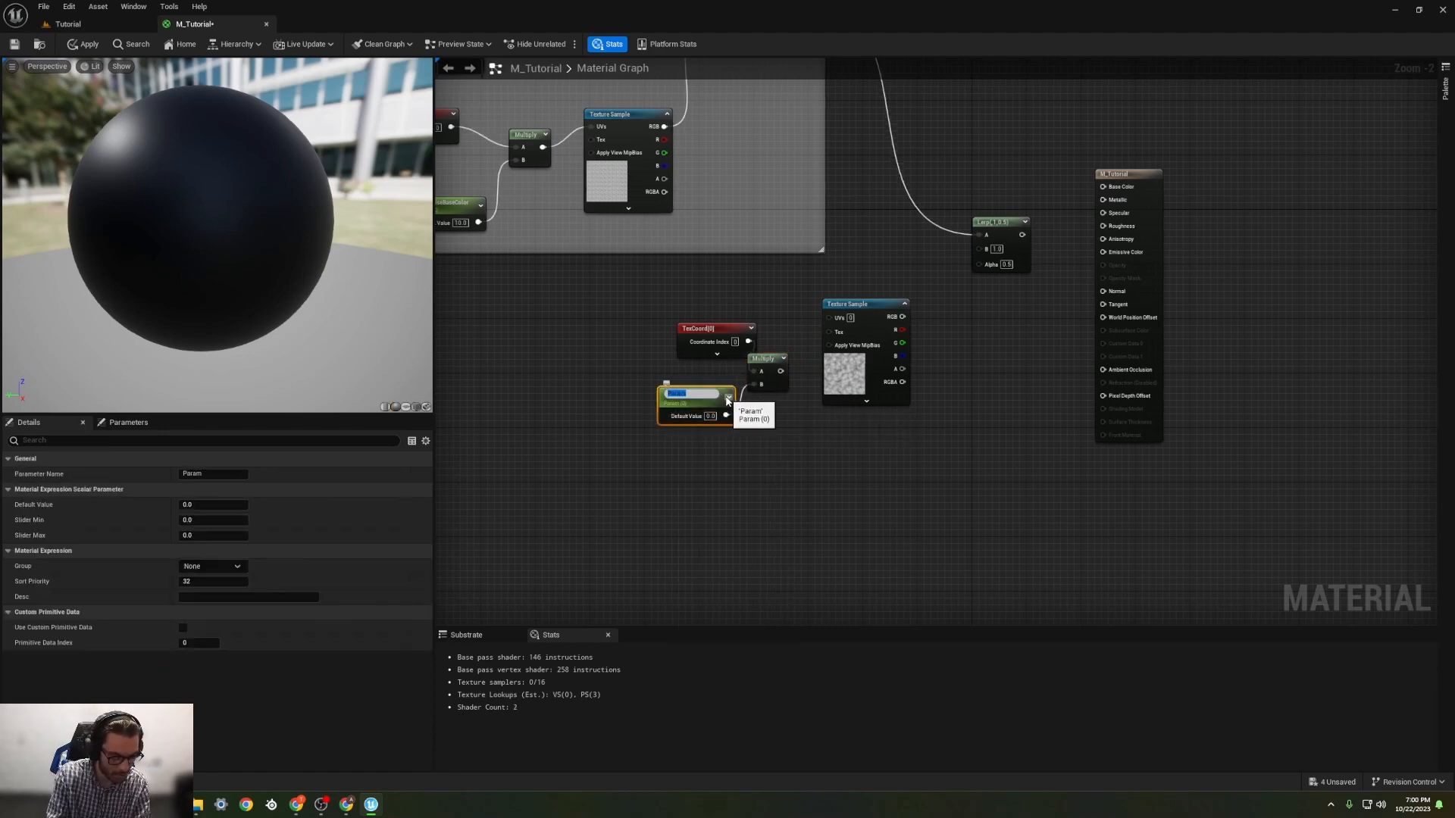
text(Scale)
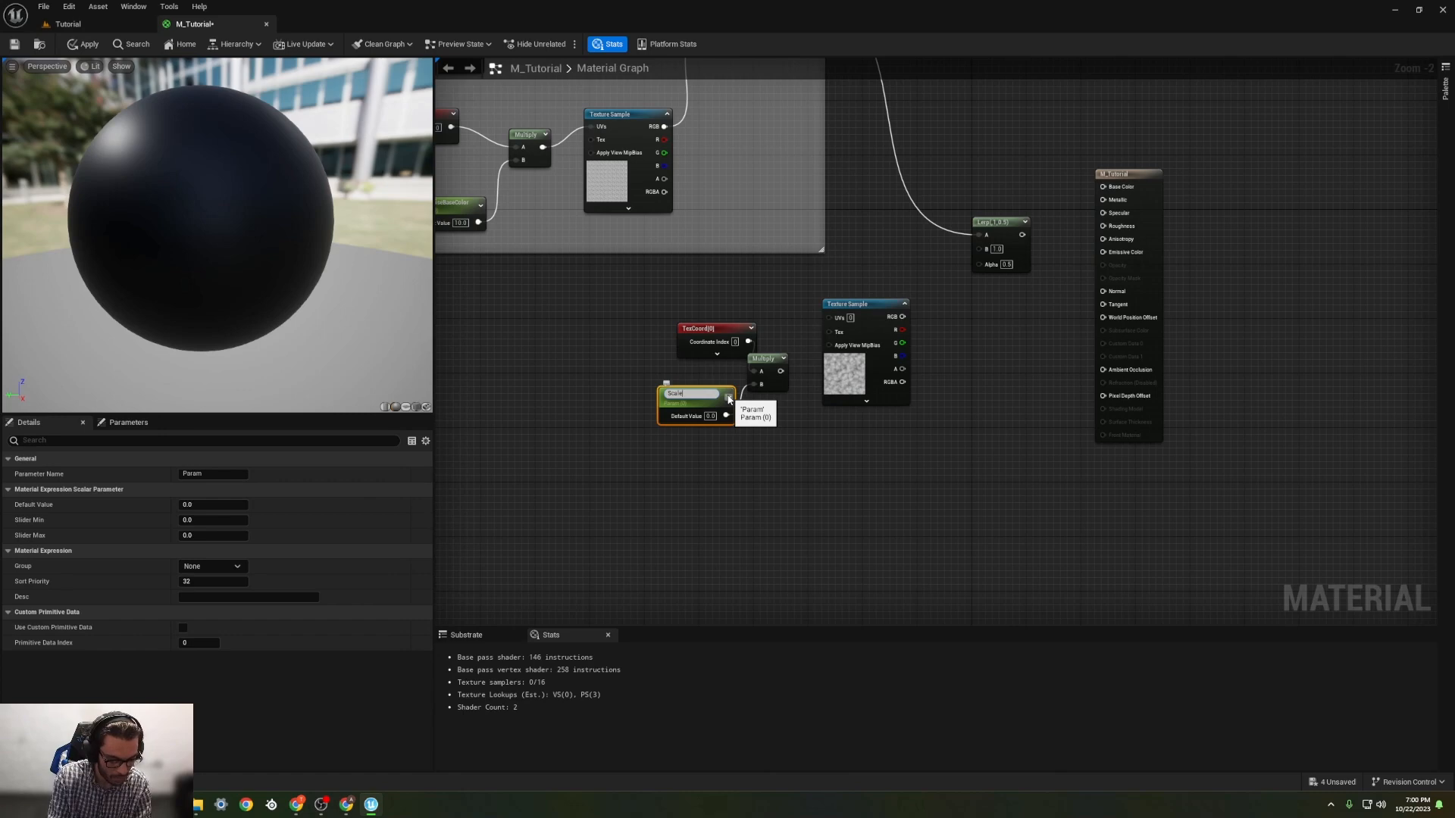
text(for B)
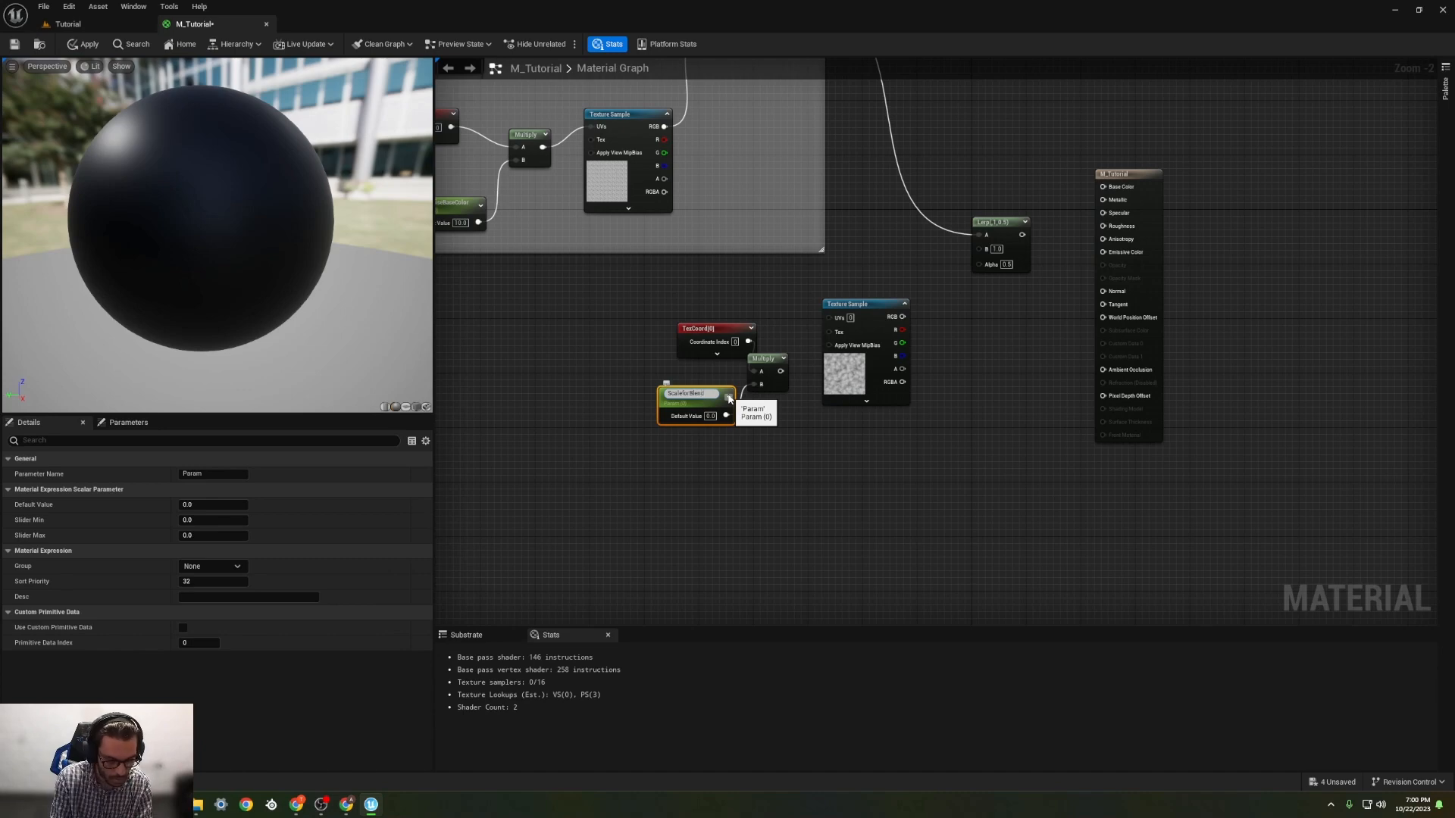
text(lendNoiseSc)
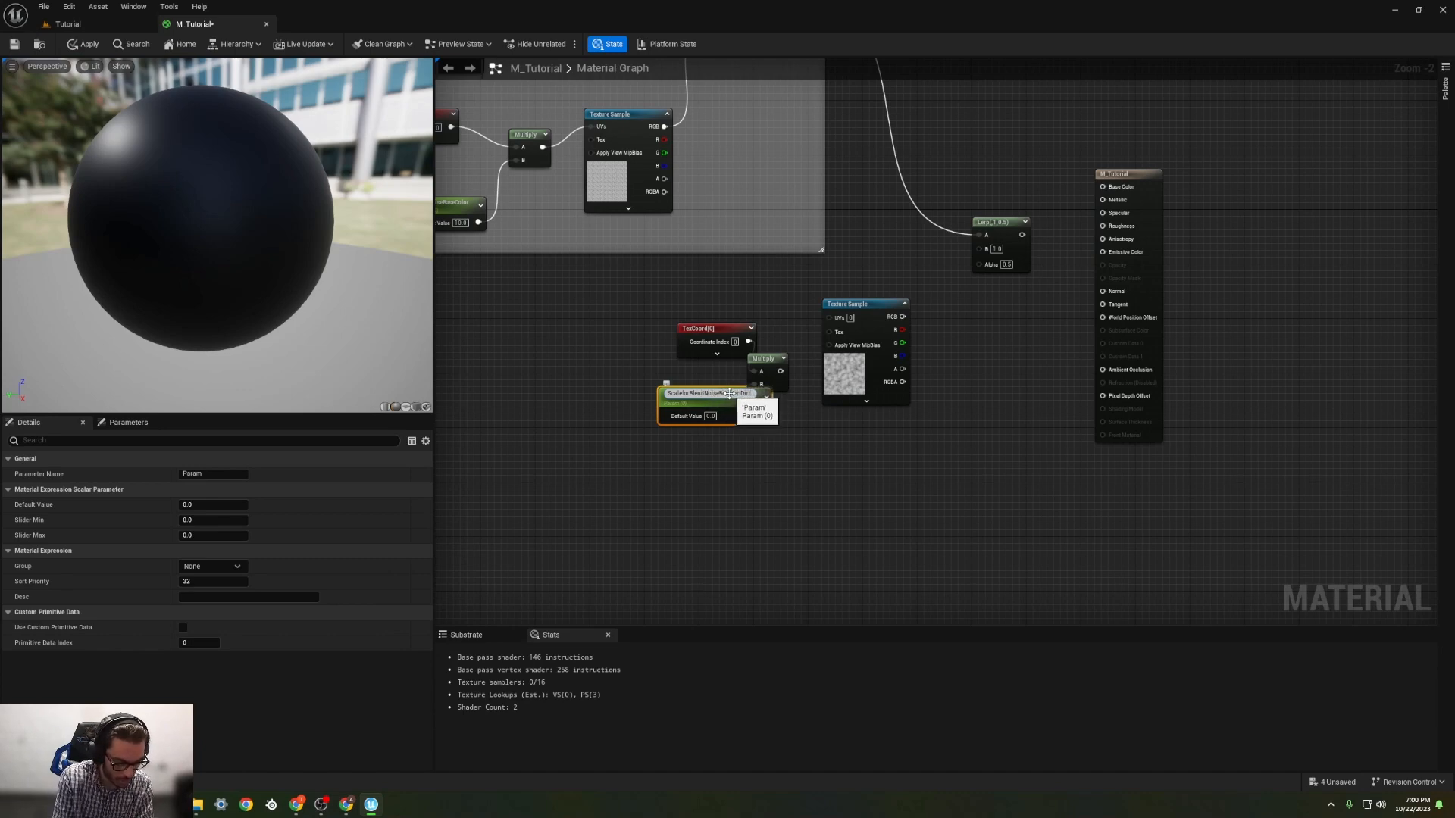
text(etweenDirtAndGrass)
key(Return)
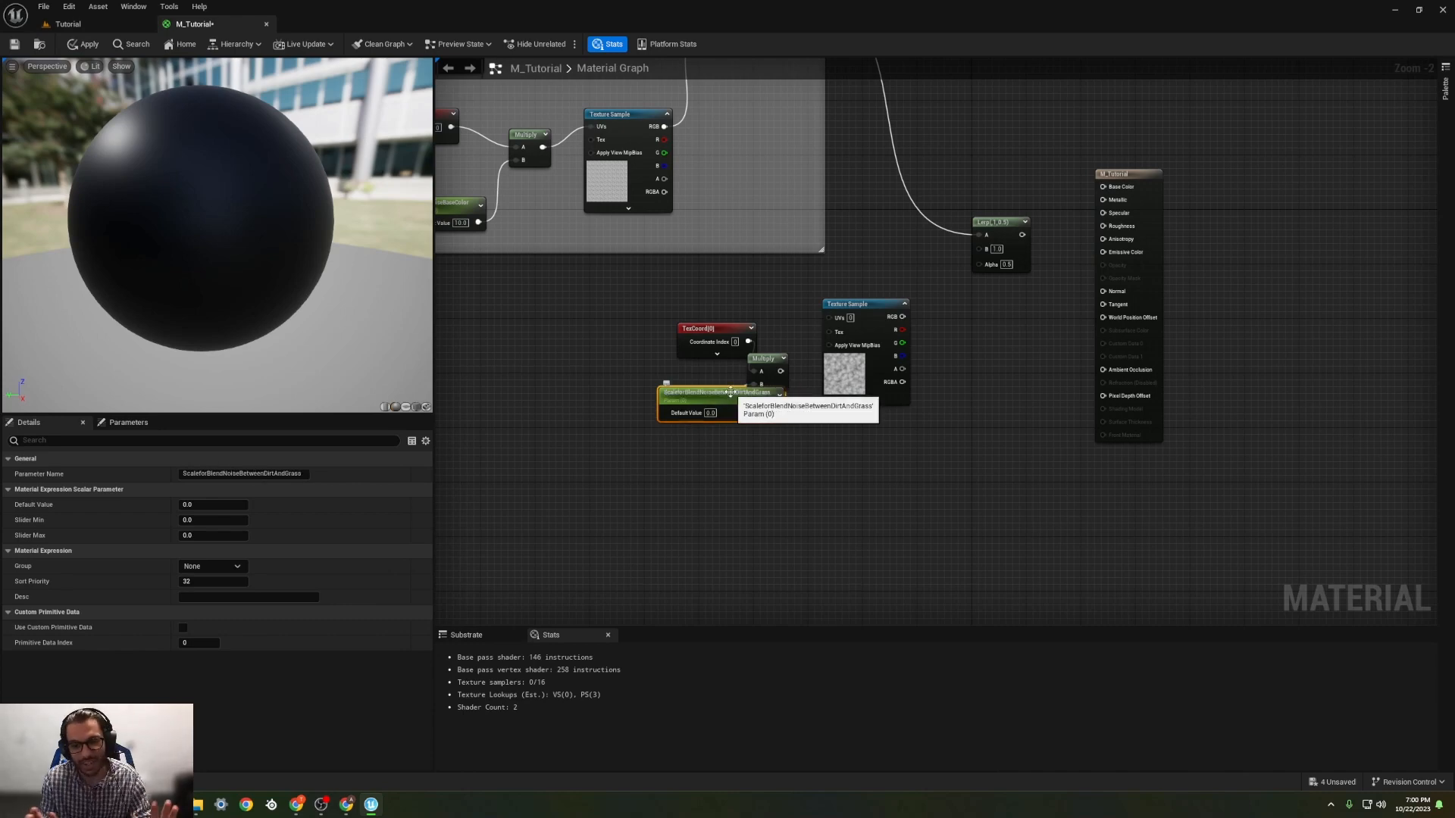
Step: Space the blend-noise scale parameter and its TexCoord away from the Multiply, and set the parameter's default value to 1.0
drag(718, 401, 670, 394)
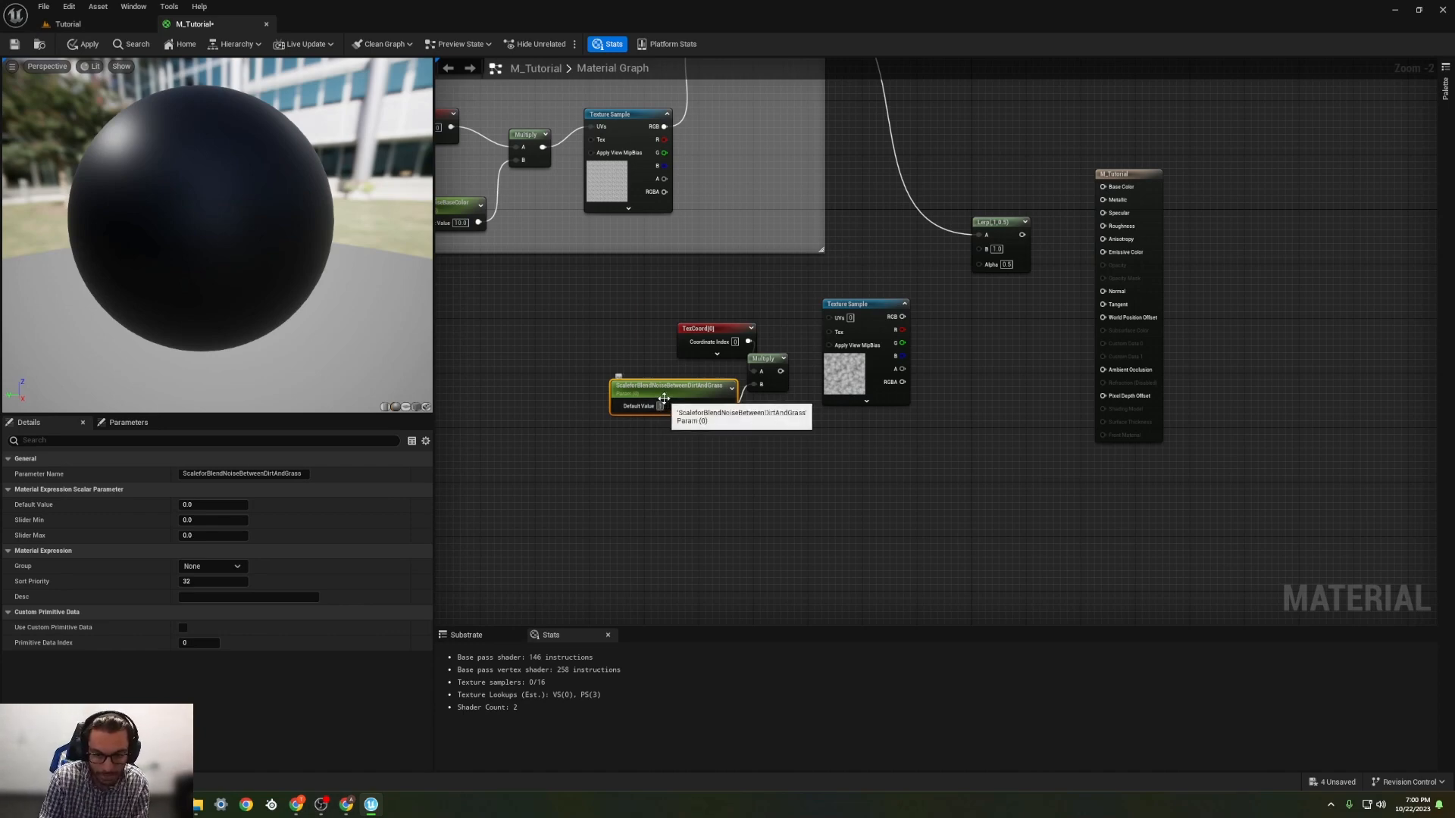
drag(658, 388, 612, 395)
drag(710, 336, 622, 337)
Step: Connect the Multiply to the Voronoi Texture Sample's UVs, and the sample's RGB output to the new Lerp's Alpha
drag(780, 371, 829, 318)
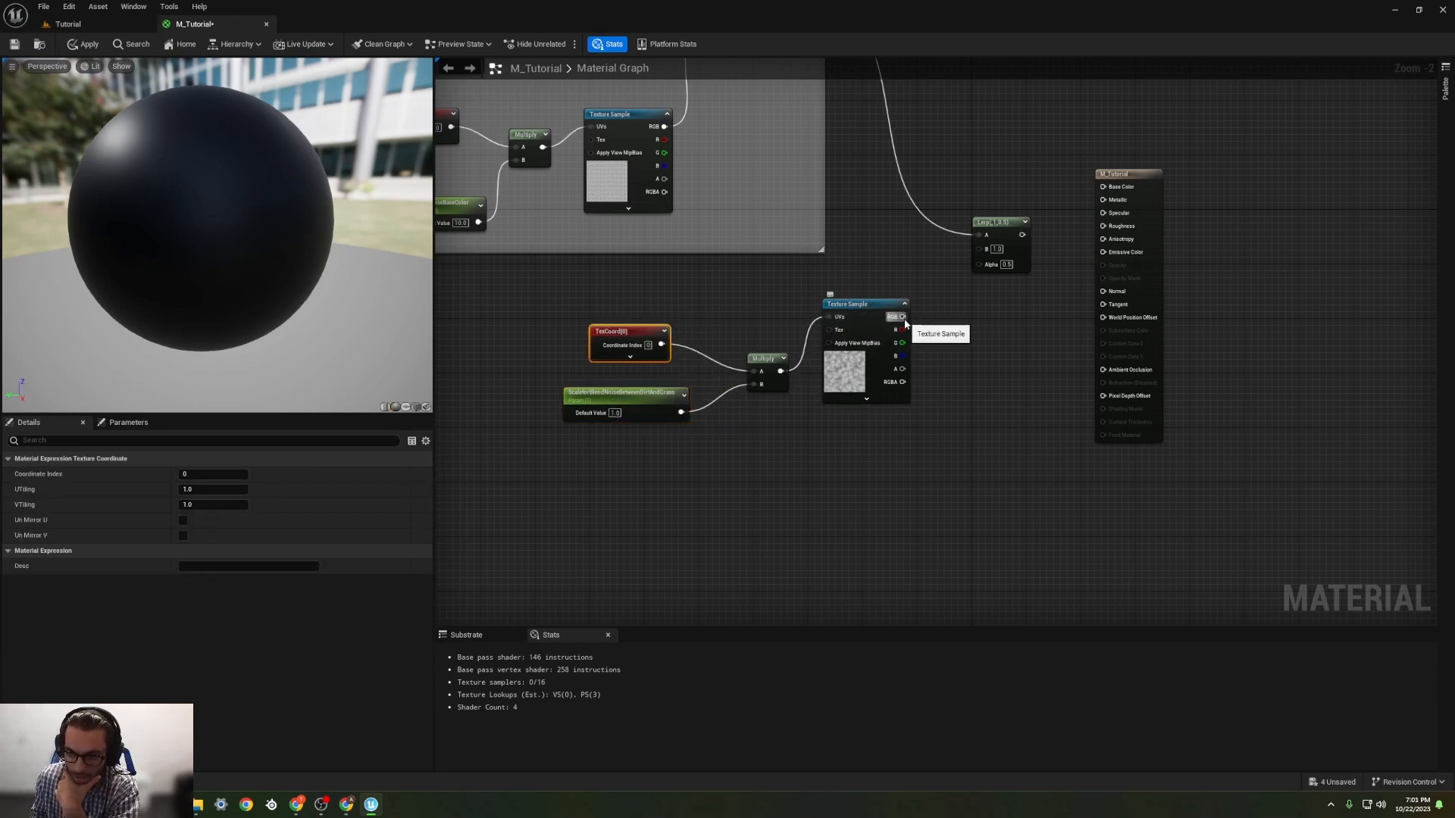
drag(902, 317, 981, 271)
Step: Group the blend-noise TexCoord, scale parameter, Multiply and Texture Sample nodes in a comment named BlendBetweenDirtAndGrass
right_drag(861, 283, 816, 339)
drag(503, 350, 885, 538)
key(c)
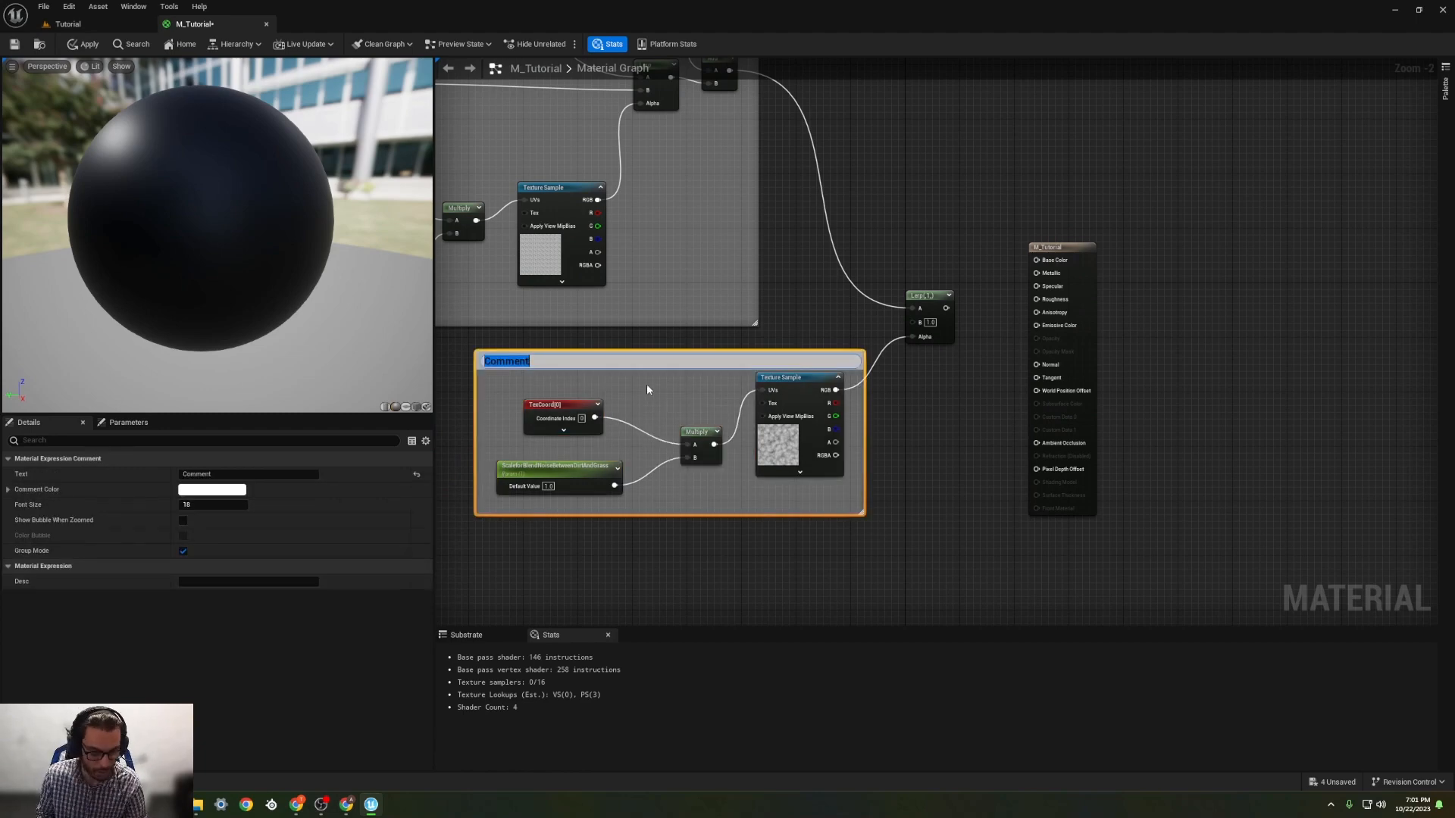
text(Blend)
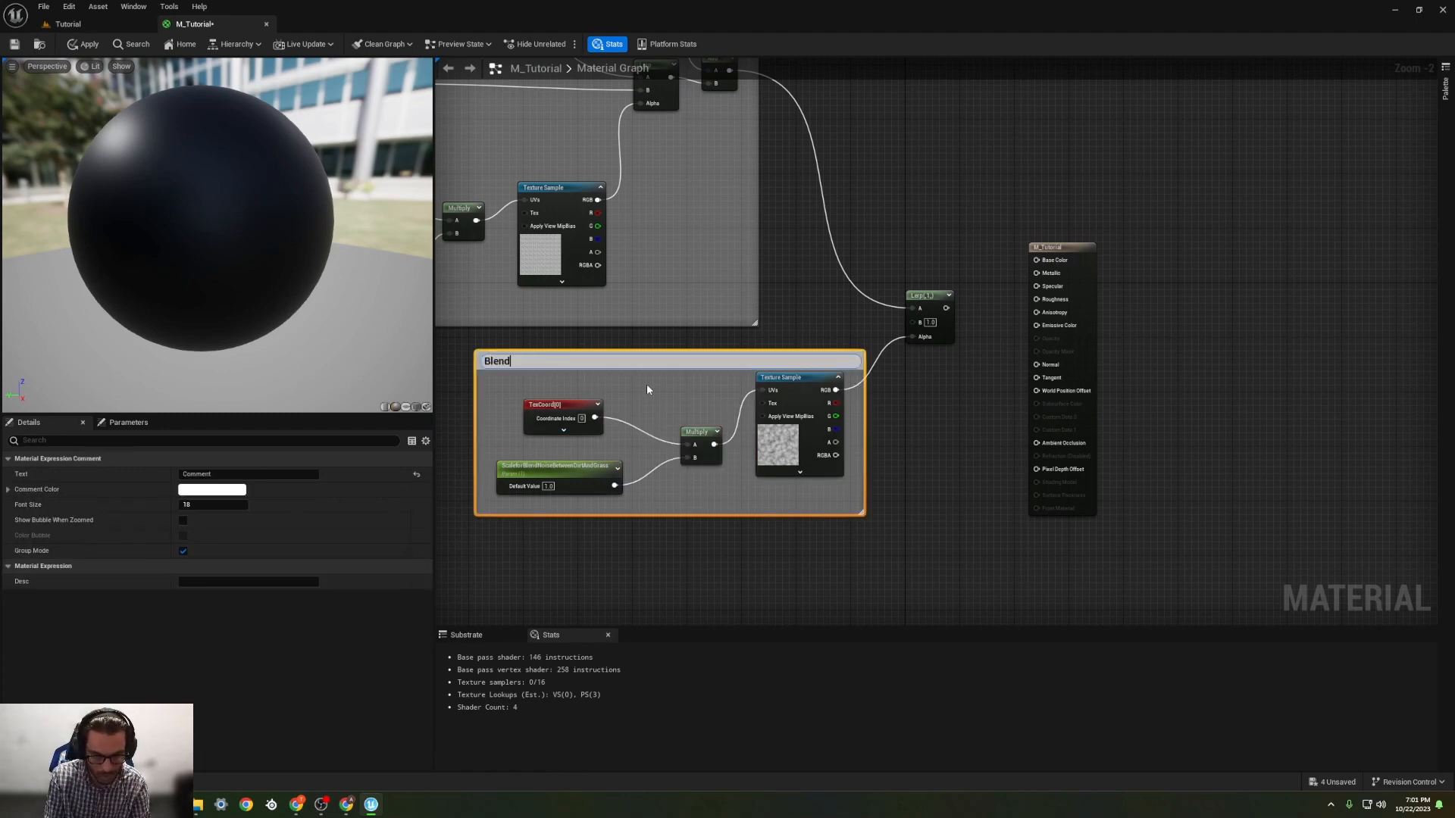
text(Bet=)
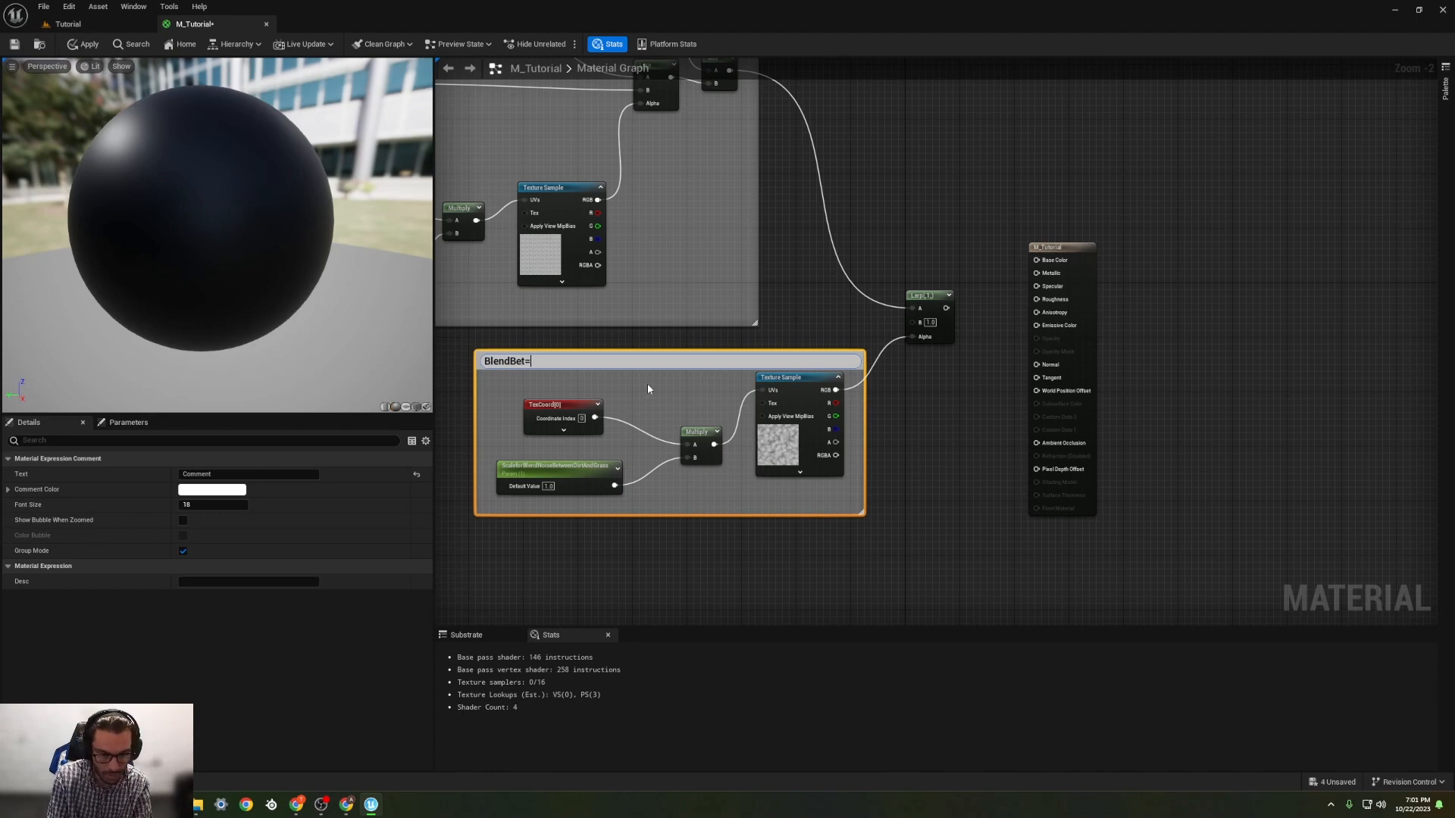
key(BackSpace)
key(BackSpace)
text(tweenD)
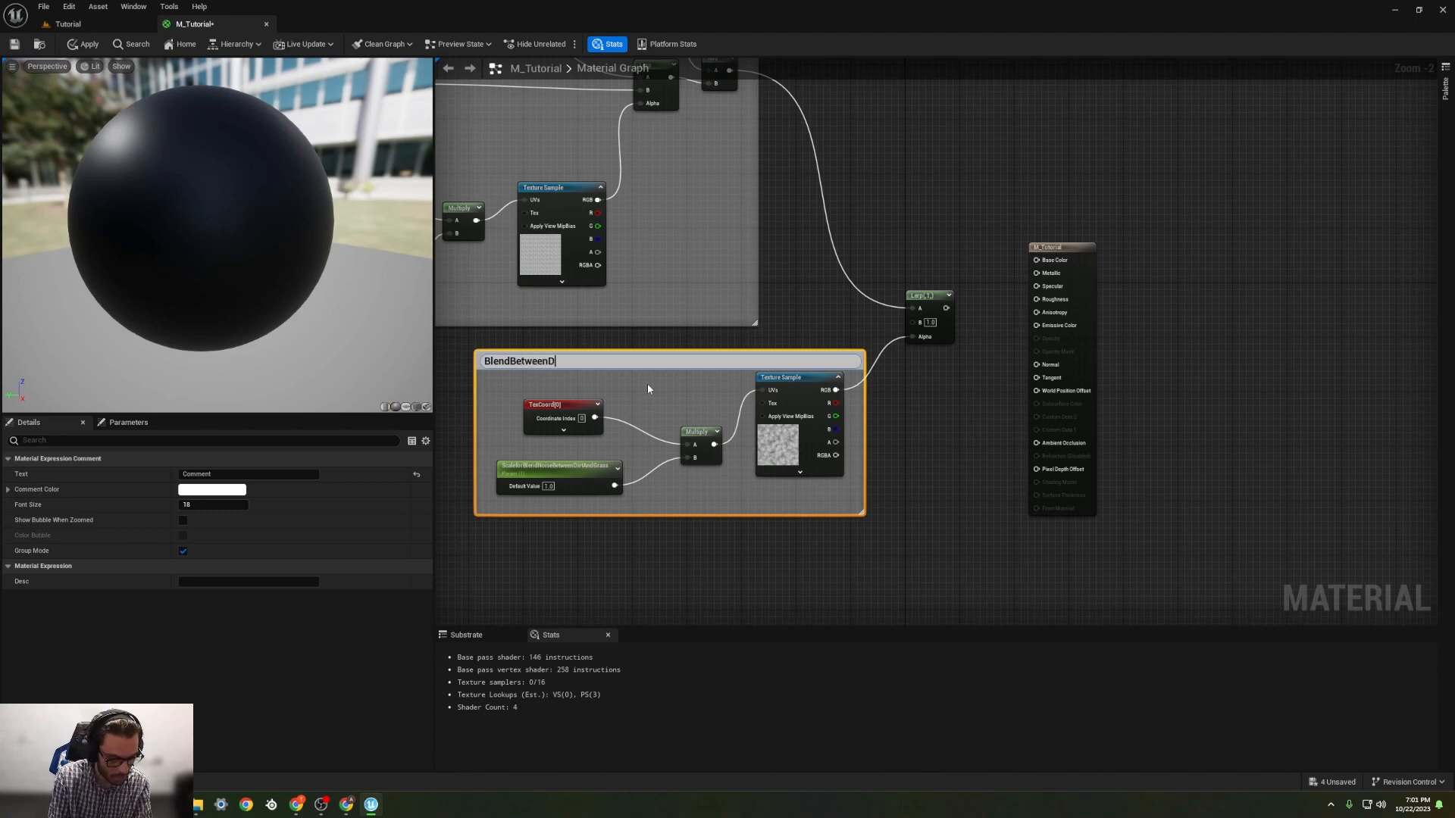
text(irtAndGra)
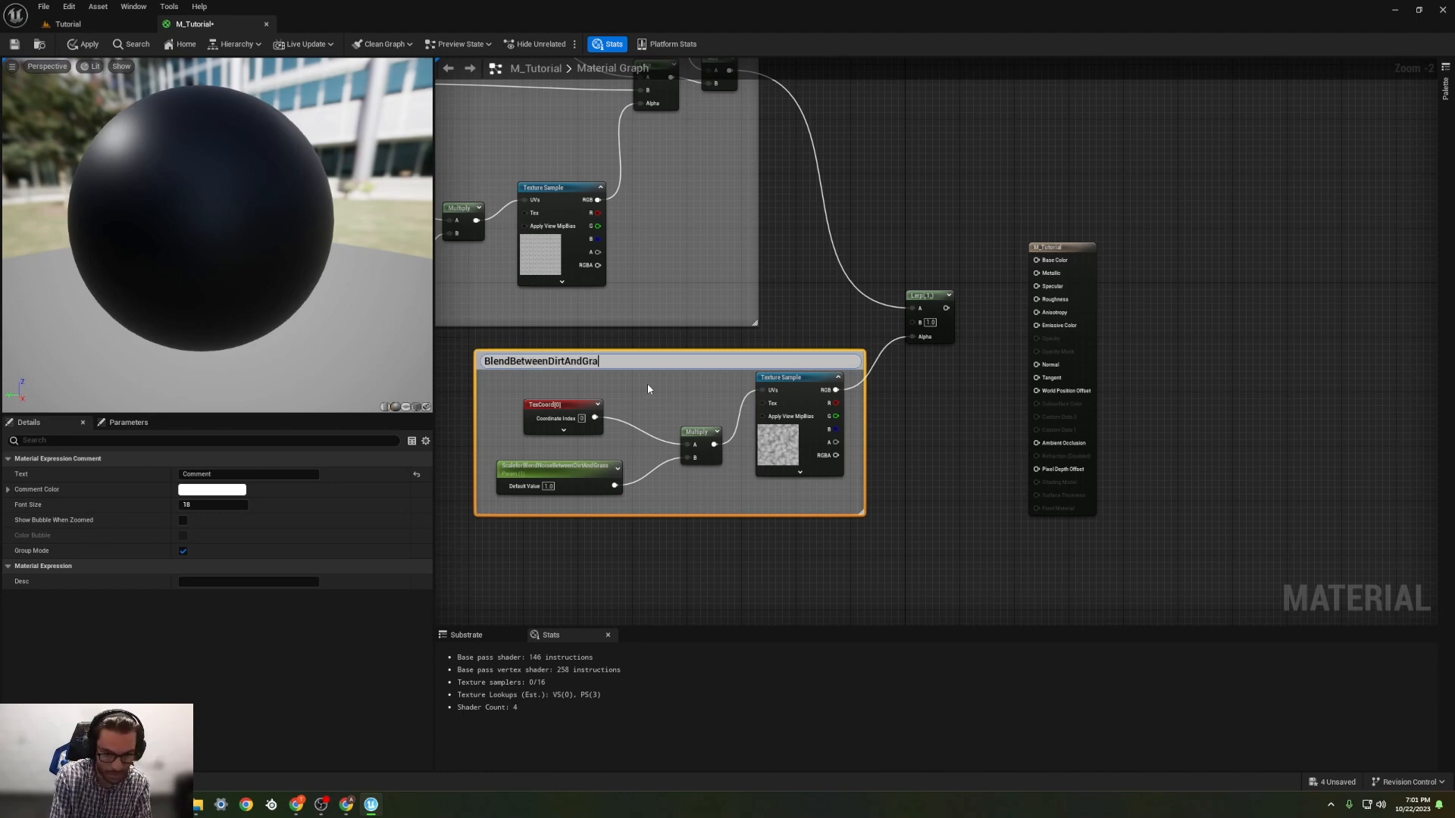
text(ss)
key(Return)
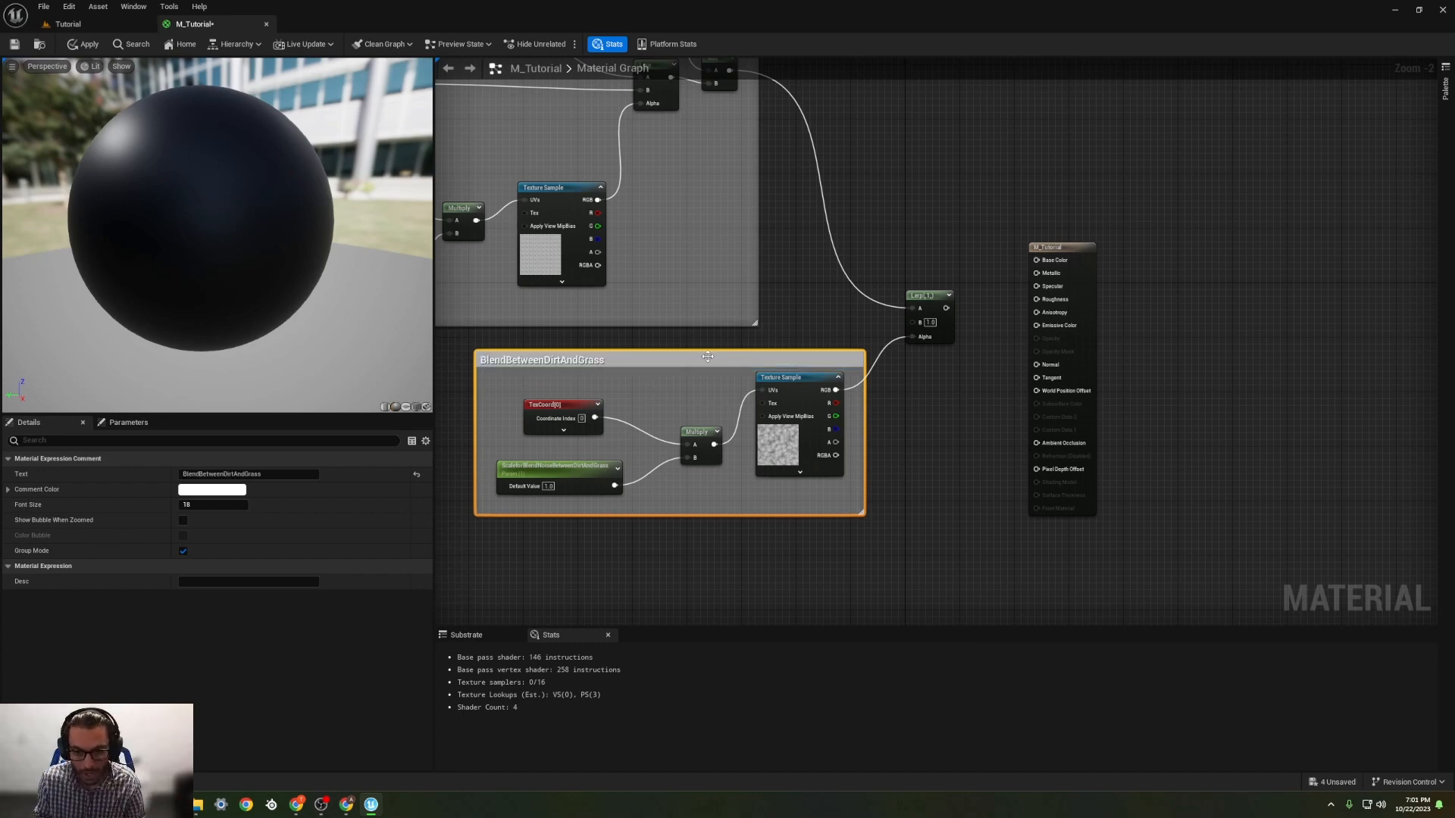
Step: Move the BlendBetweenDirtAndGrass comment group away from the Lerp and line it up directly beneath the Dirt group
drag(707, 353, 613, 347)
scroll(800, 384, down, 4)
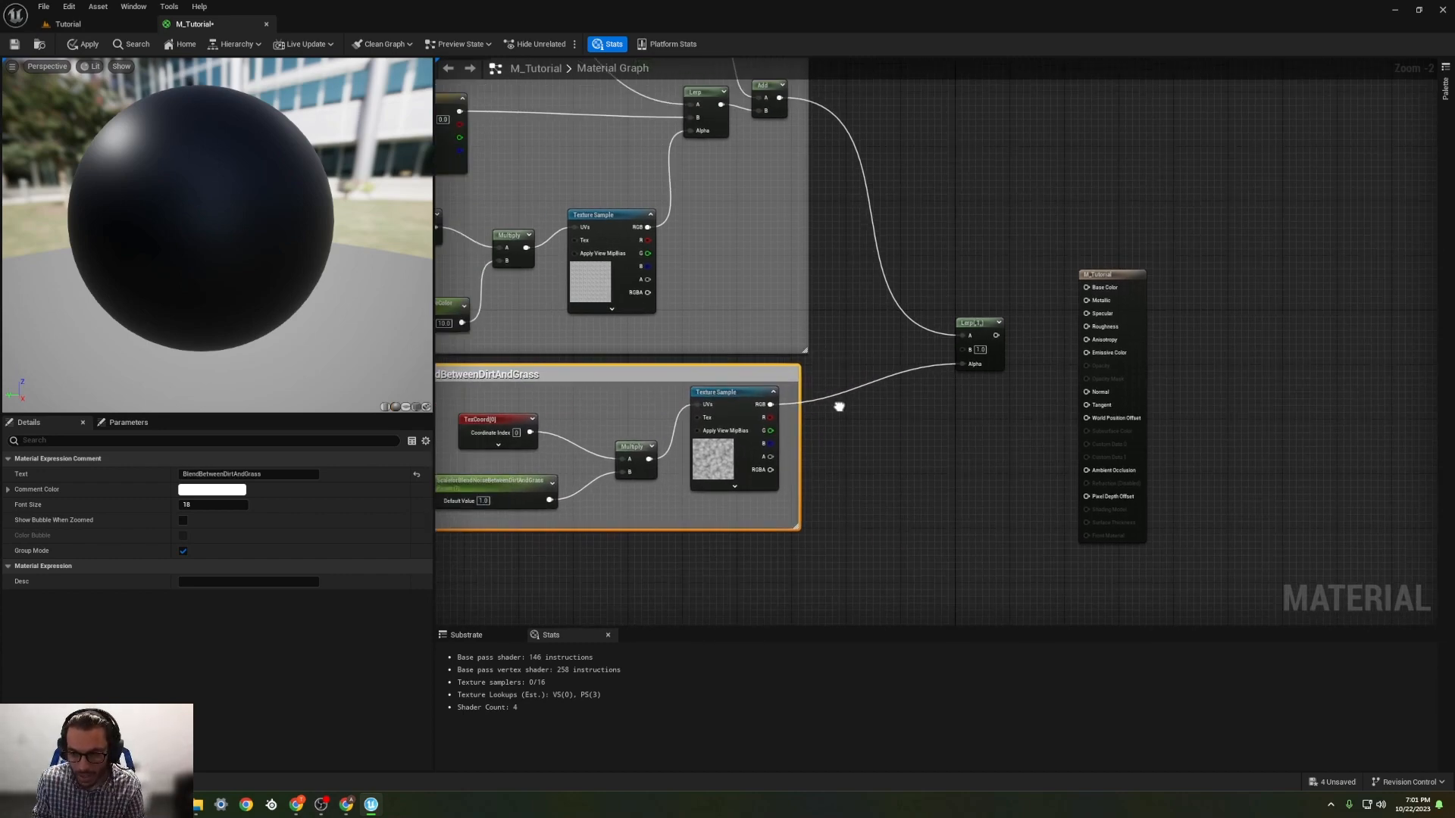
right_drag(800, 384, 810, 377)
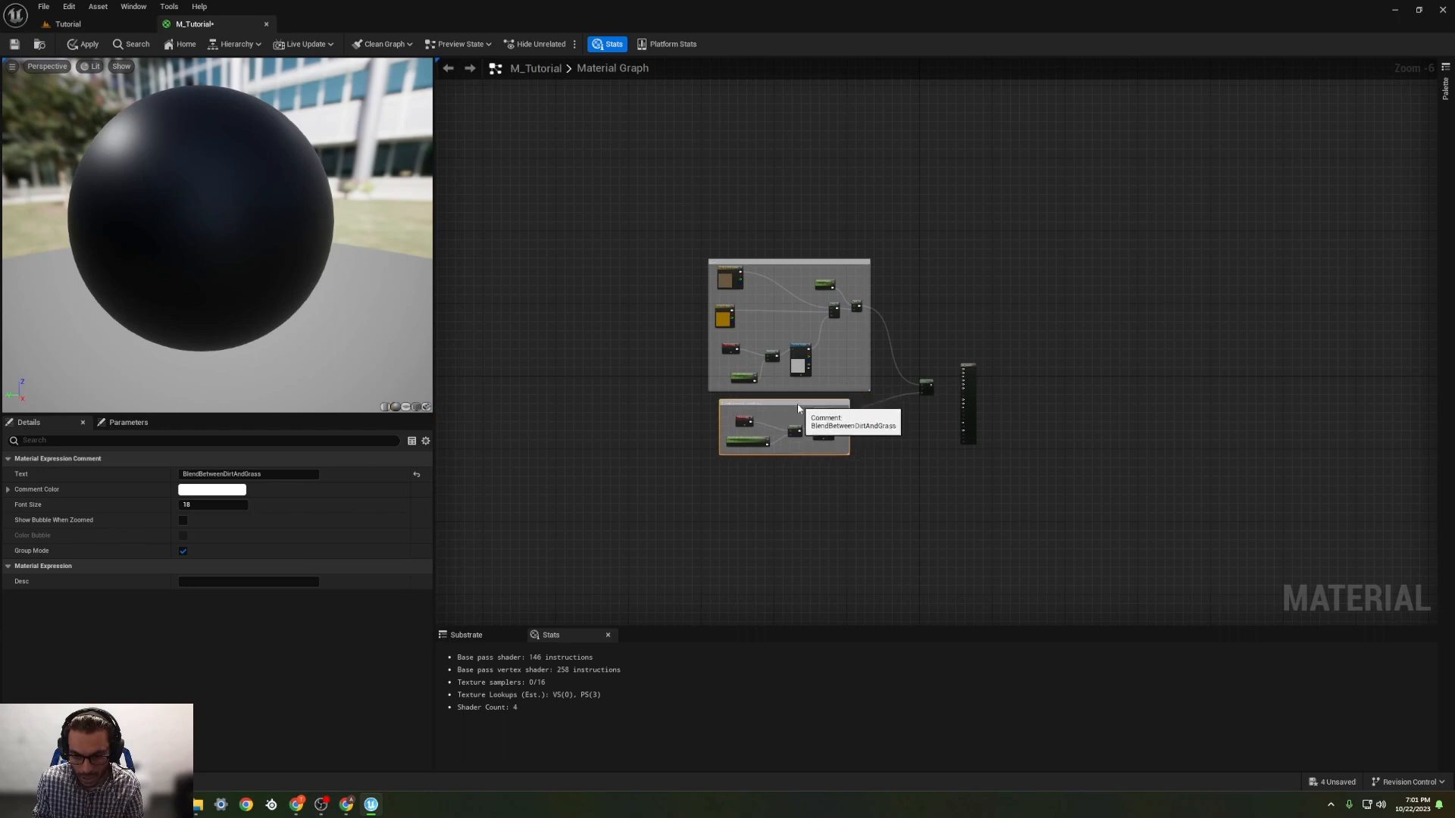
scroll(841, 413, up, 4)
mouse_move(833, 413)
right_down()
mouse_move(922, 452)
mouse_move(847, 422)
right_up()
right_drag(1036, 296, 1122, 337)
scroll(859, 311, down, 1)
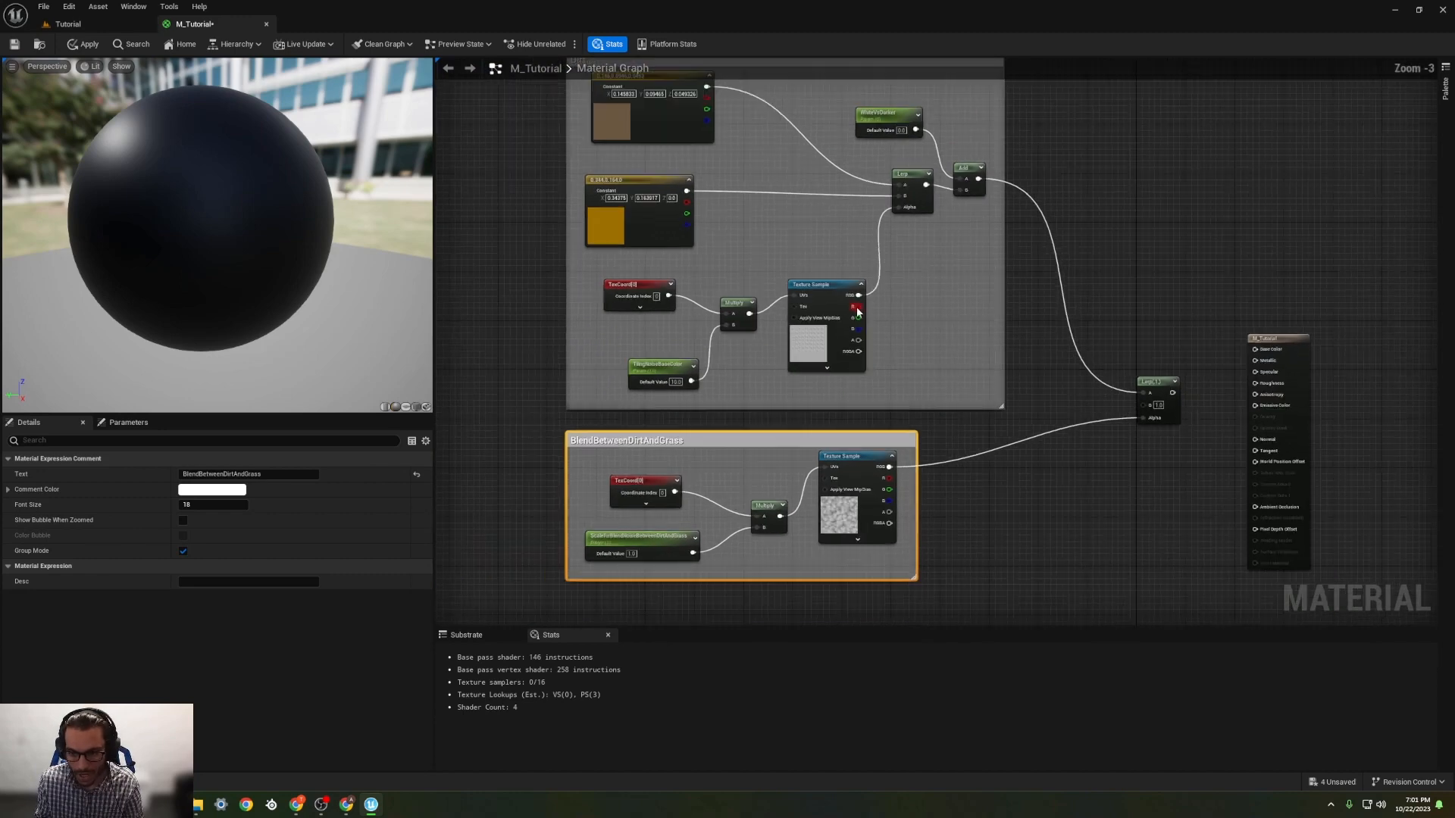
Step: Copy all the nodes inside the Dirt group and paste them in the free space below the BlendBetweenDirtAndGrass group
scroll(790, 294, down, 1)
right_drag(915, 353, 914, 388)
drag(924, 393, 626, 176)
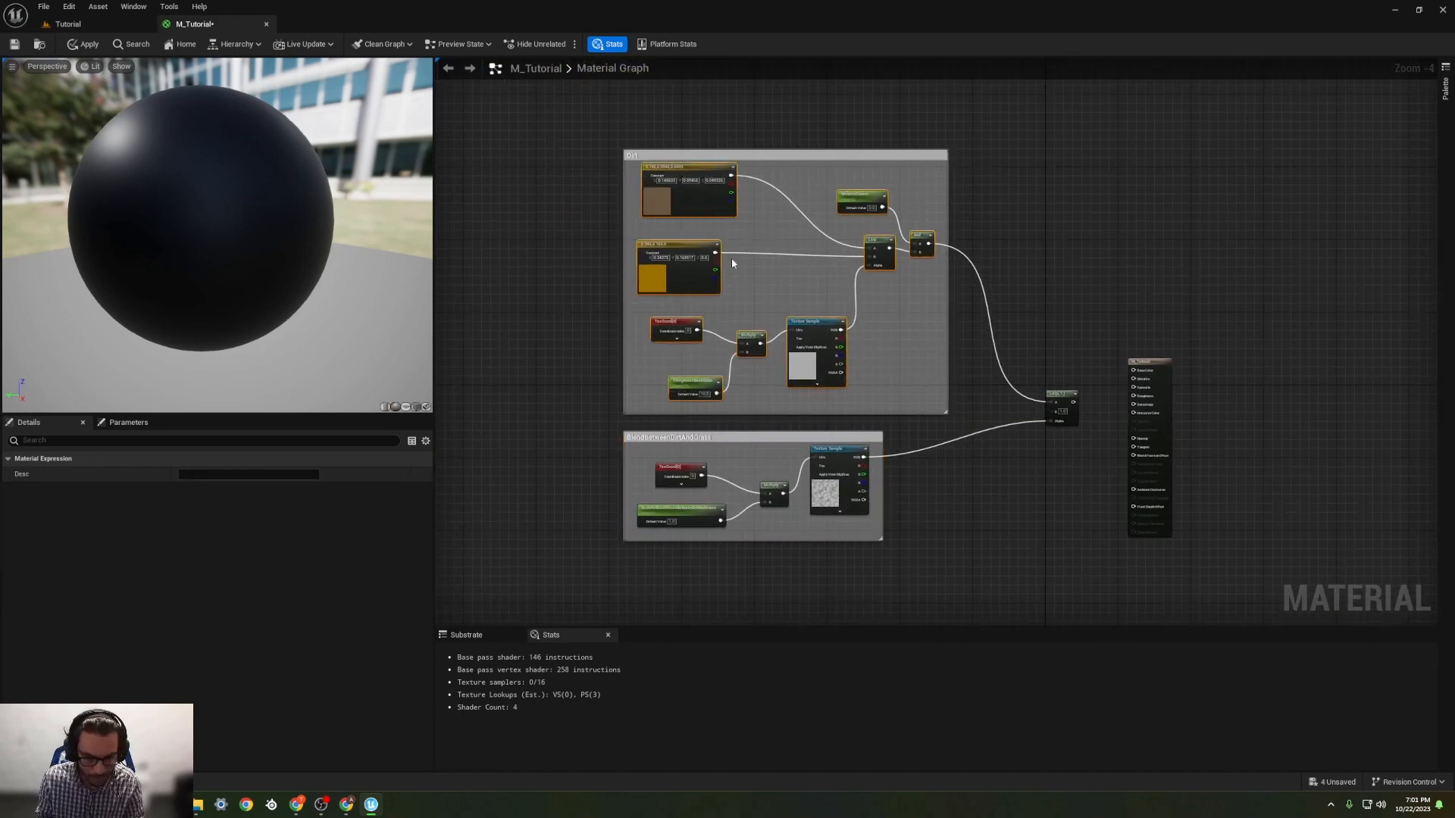
right_drag(881, 400, 844, 145)
click(690, 371)
key(ctrl+v)
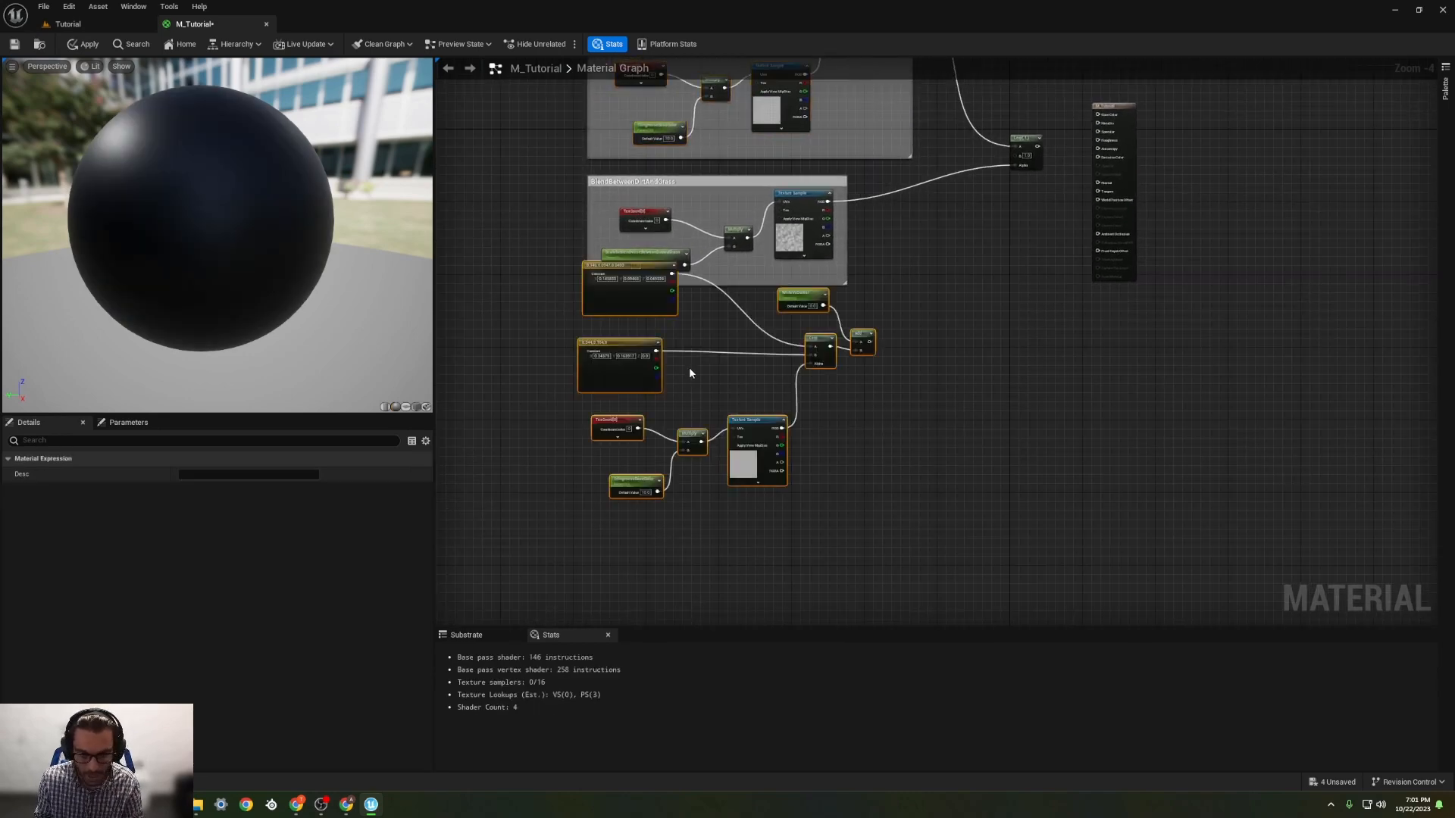
drag(650, 267, 663, 330)
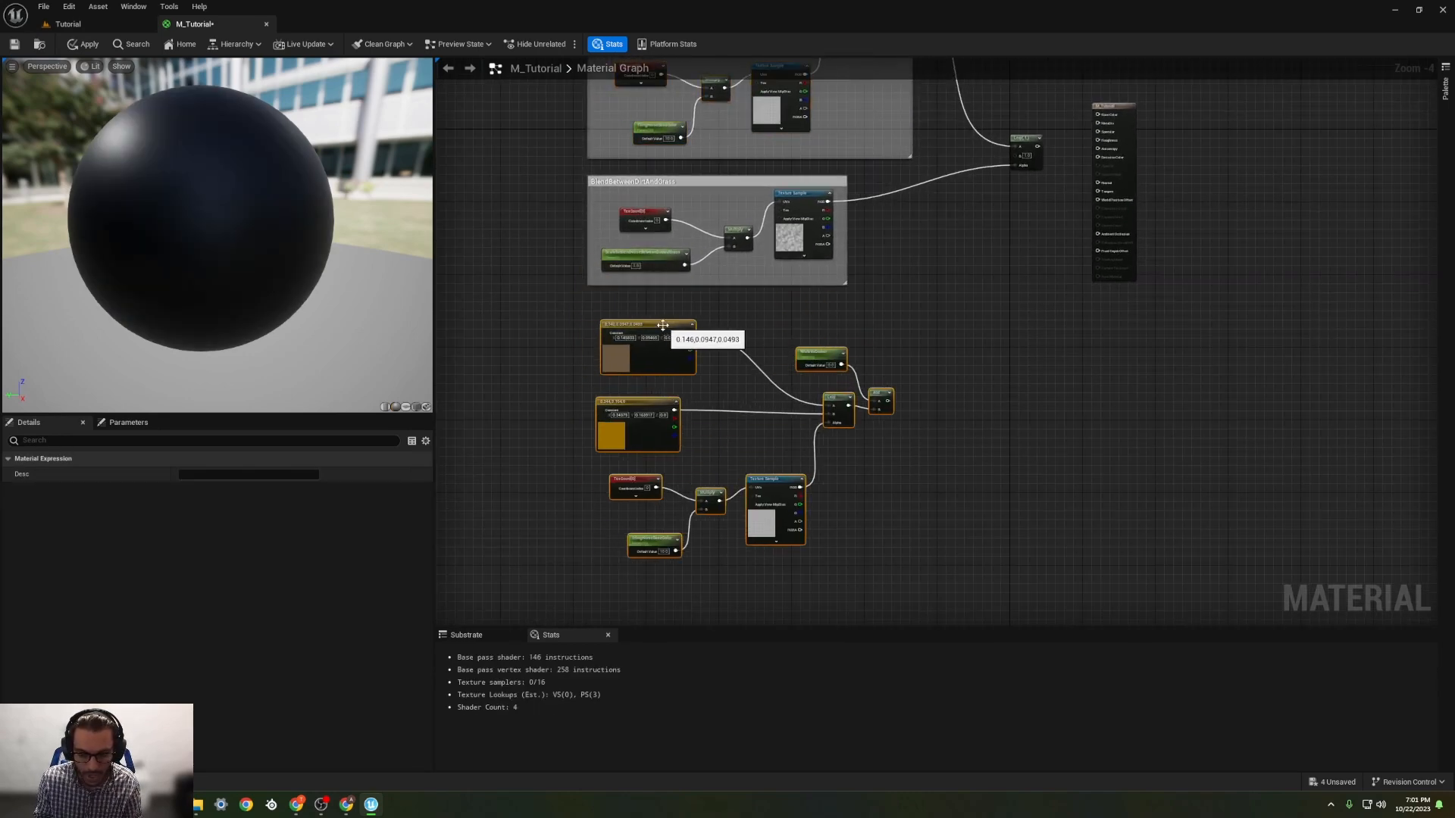
Step: Group the pasted copy of the Dirt nodes in a comment named Grass
drag(508, 294, 965, 610)
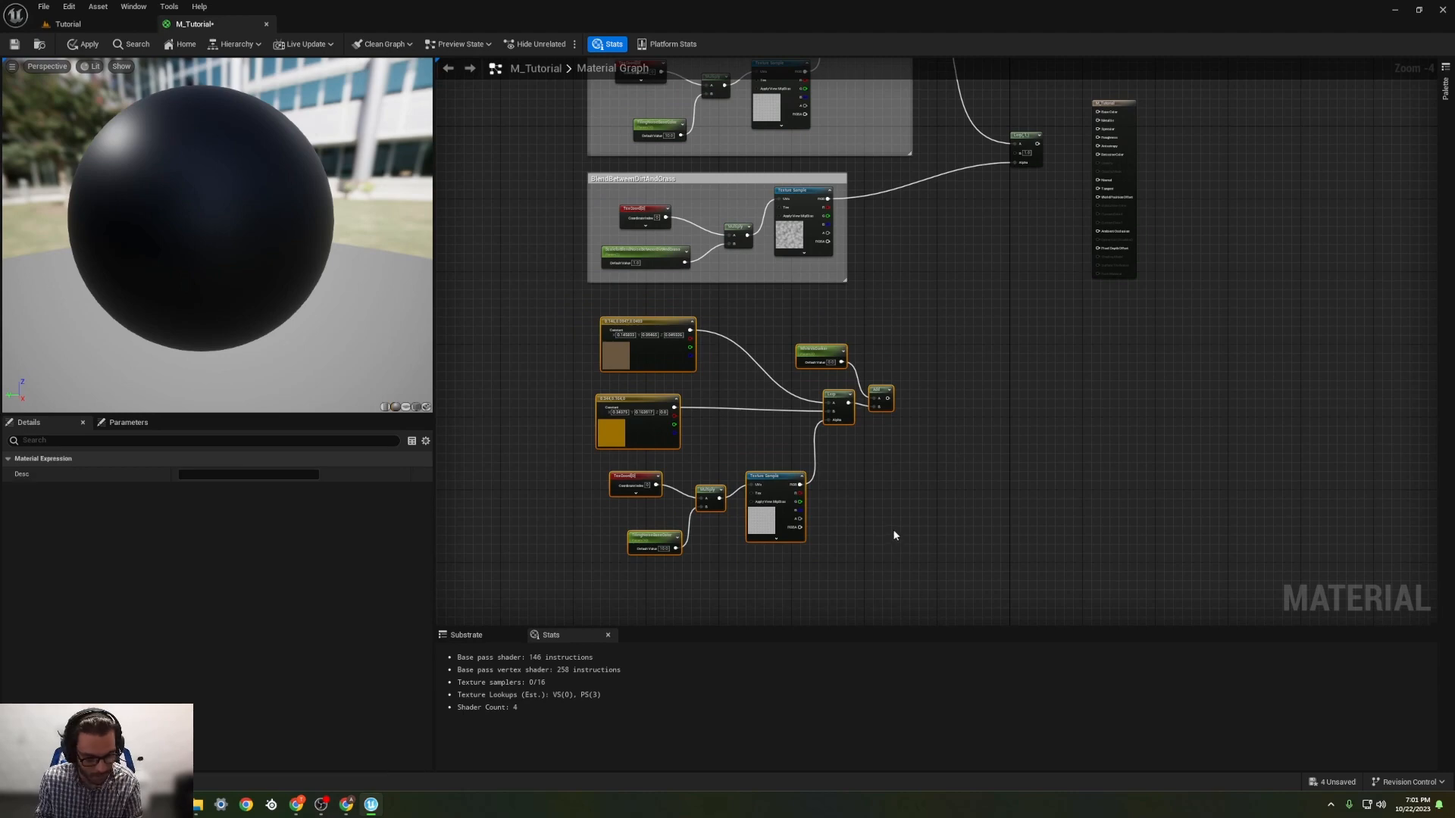
key(c)
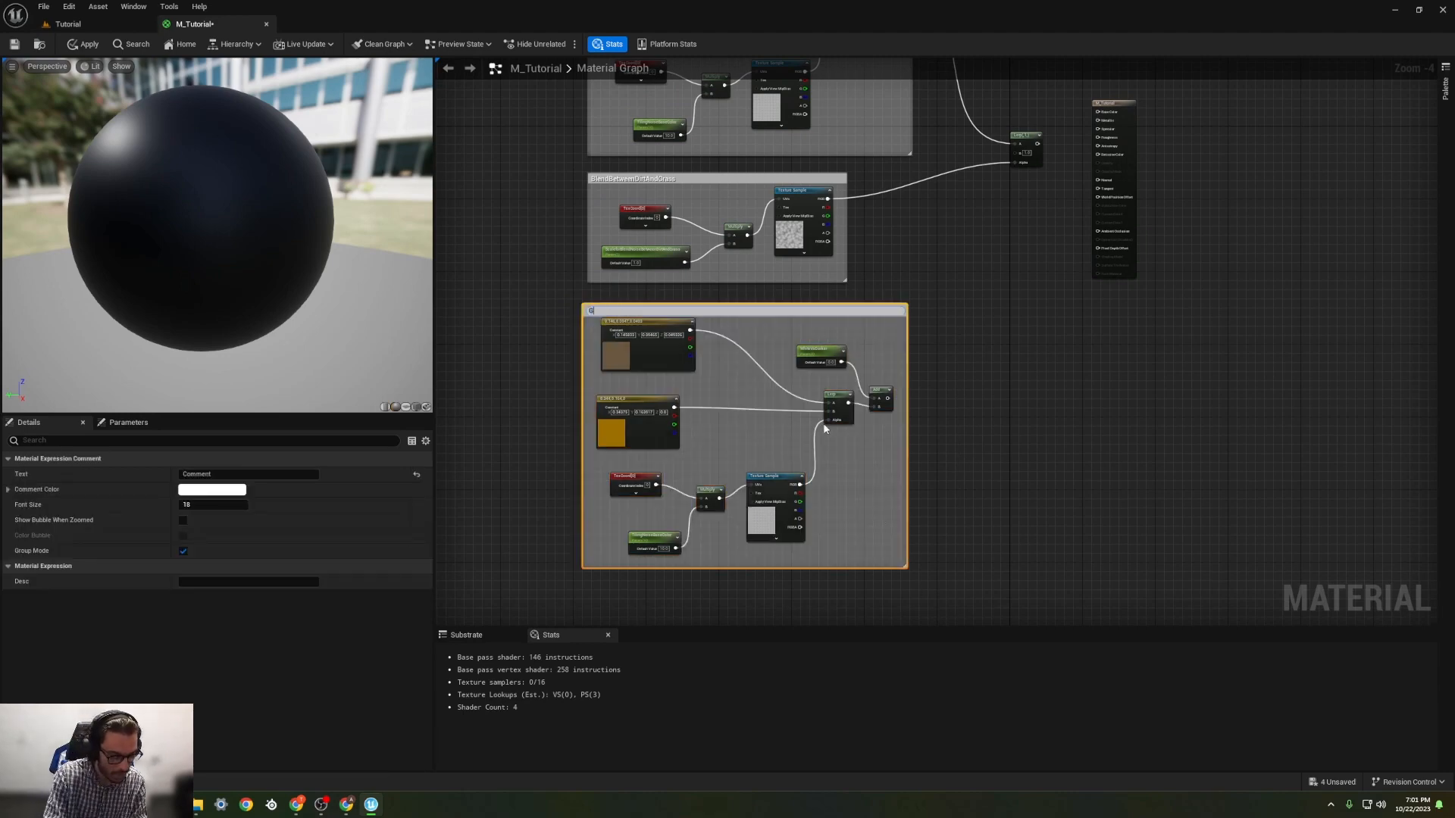
text(Grass)
key(Return)
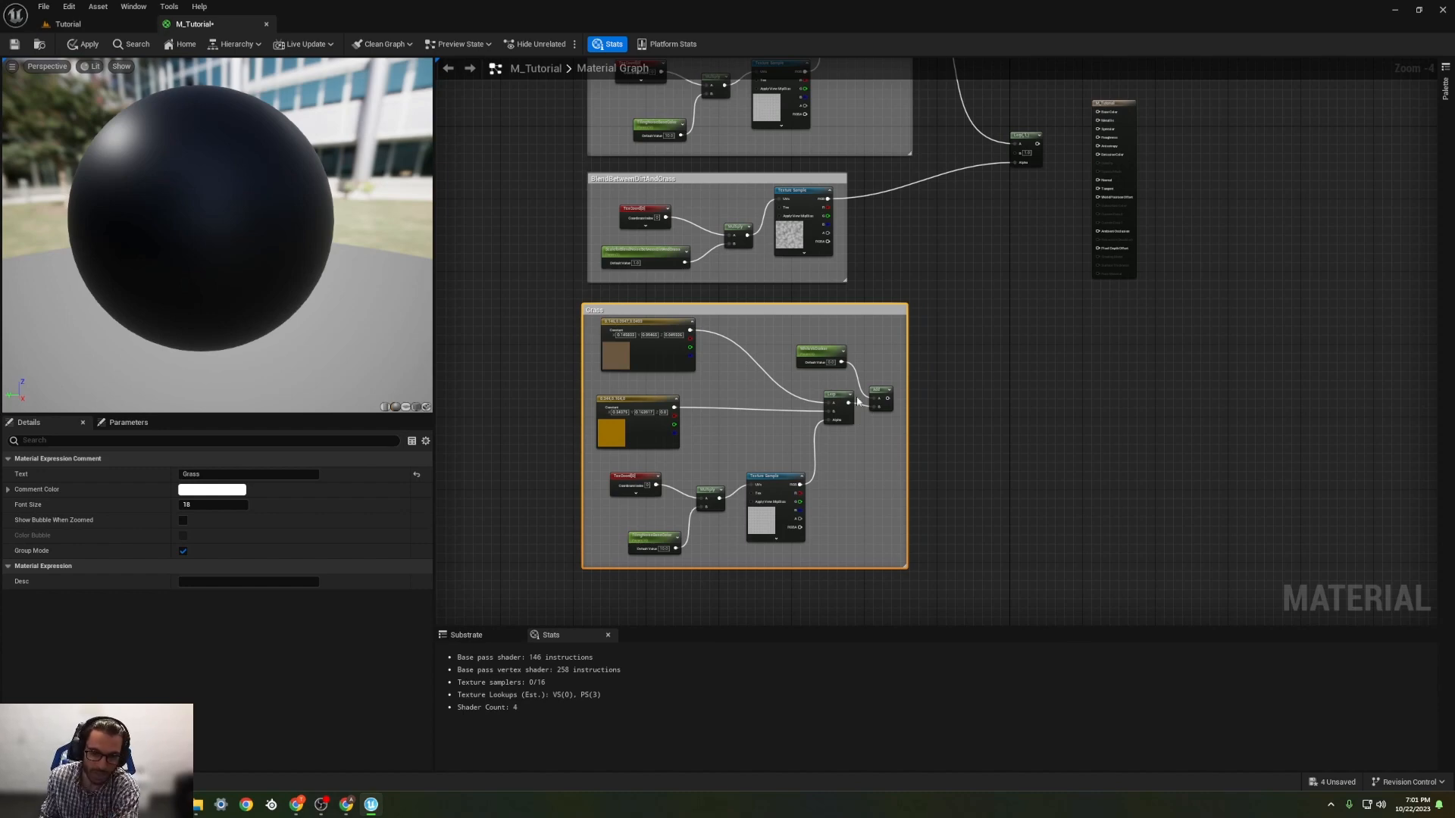
Step: Connect the output of the Grass group's Add node to the B input of the dirt-grass blend Lerp
scroll(714, 421, up, 2)
right_drag(712, 448, 746, 384)
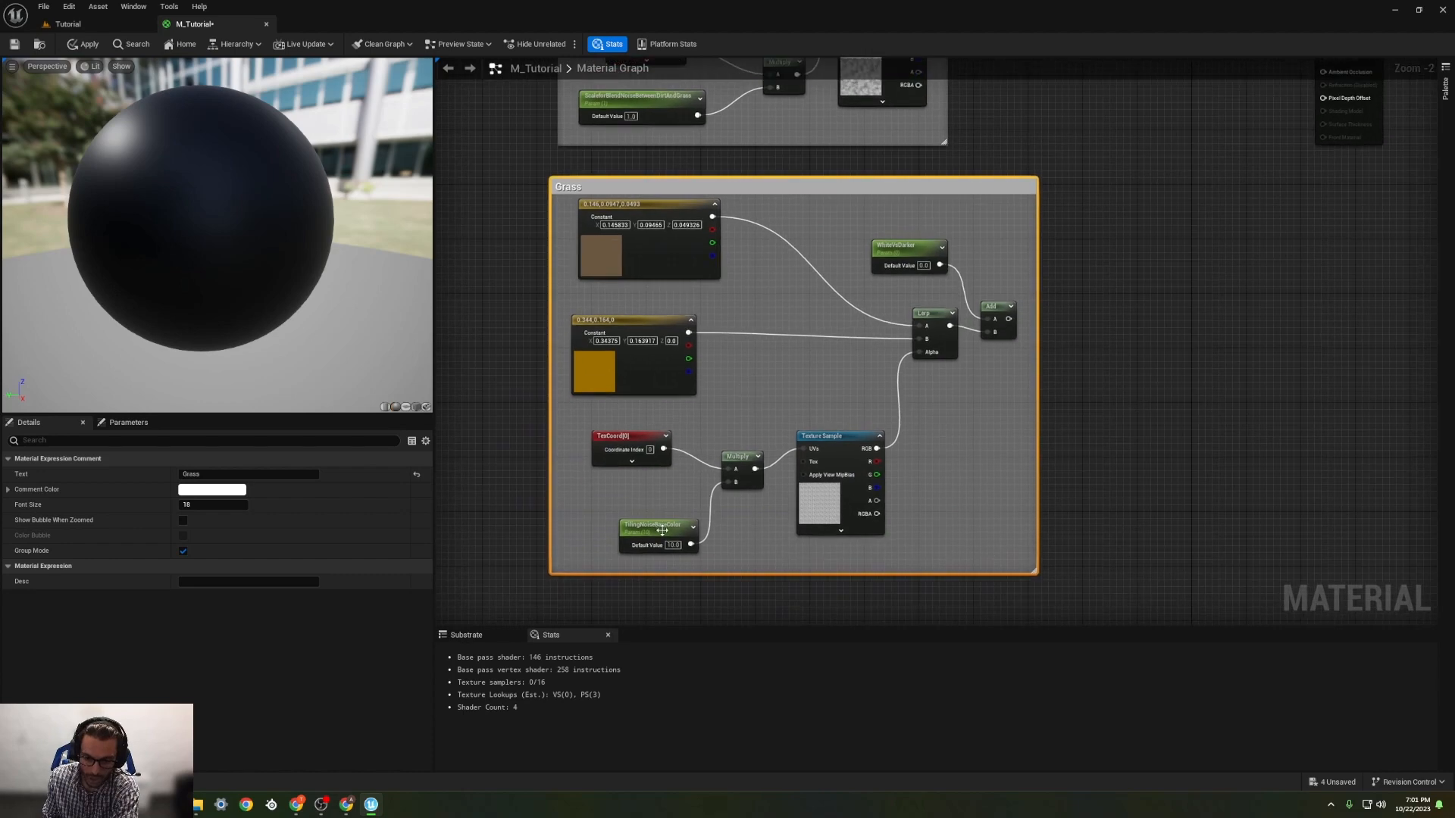
click(658, 524)
drag(634, 187, 635, 196)
right_drag(799, 285, 686, 307)
drag(735, 217, 698, 208)
right_drag(895, 221, 852, 310)
scroll(859, 247, down, 2)
scroll(879, 275, up, 1)
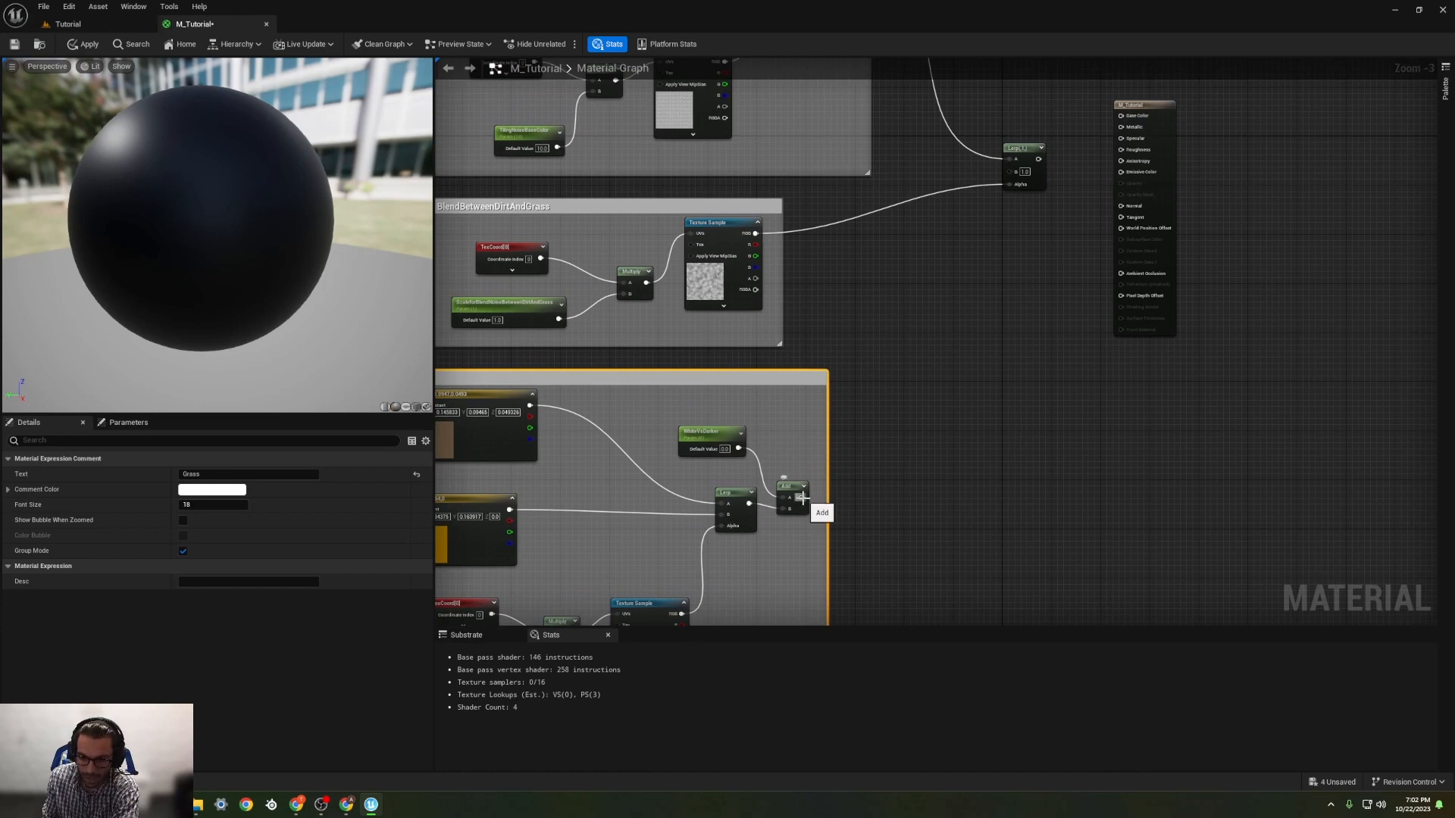
drag(802, 498, 1011, 172)
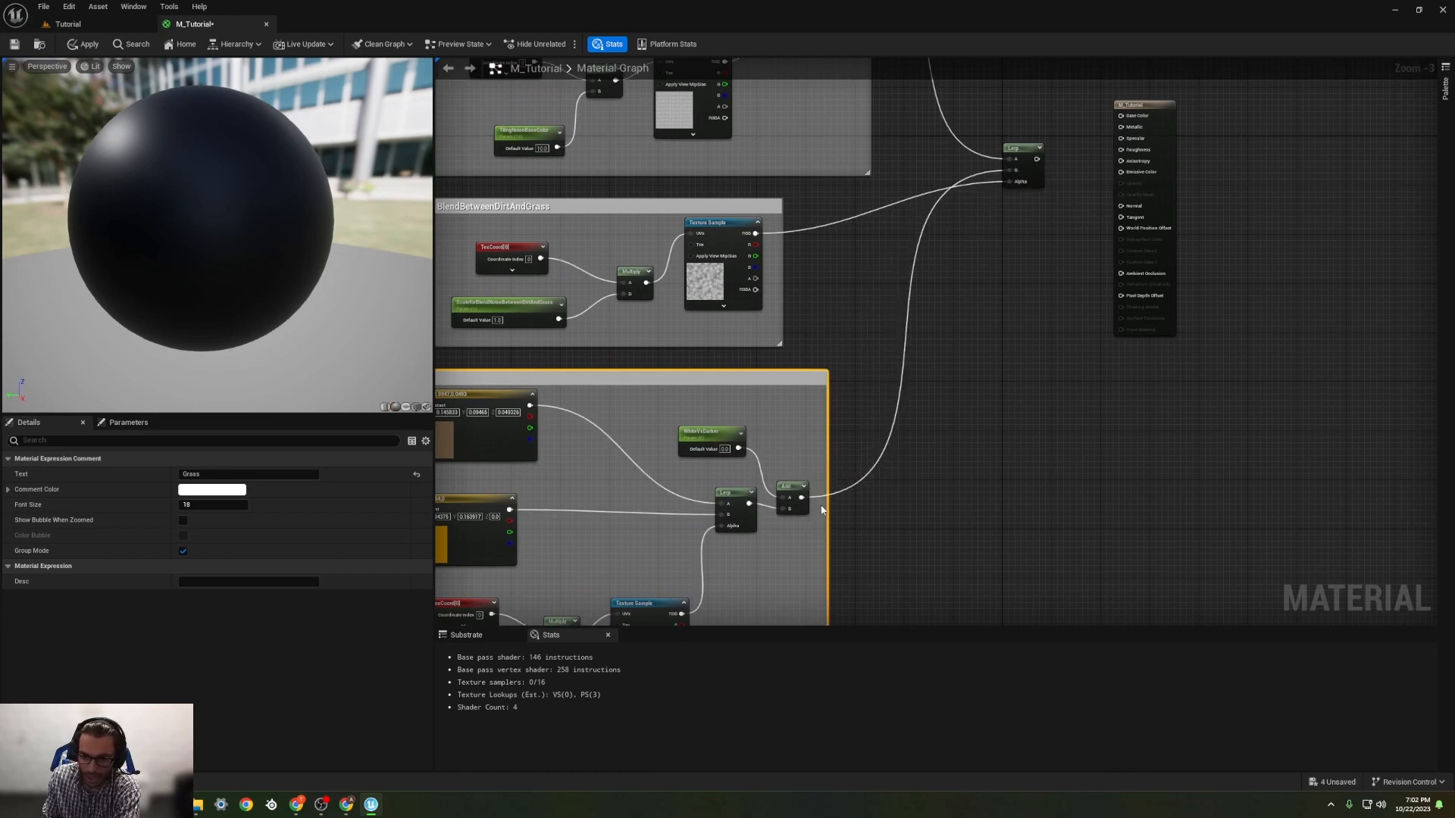
Step: Enable the realtime preview on the Grass group's Add node and start previewing that node on the sphere
click(792, 488)
right_click(793, 489)
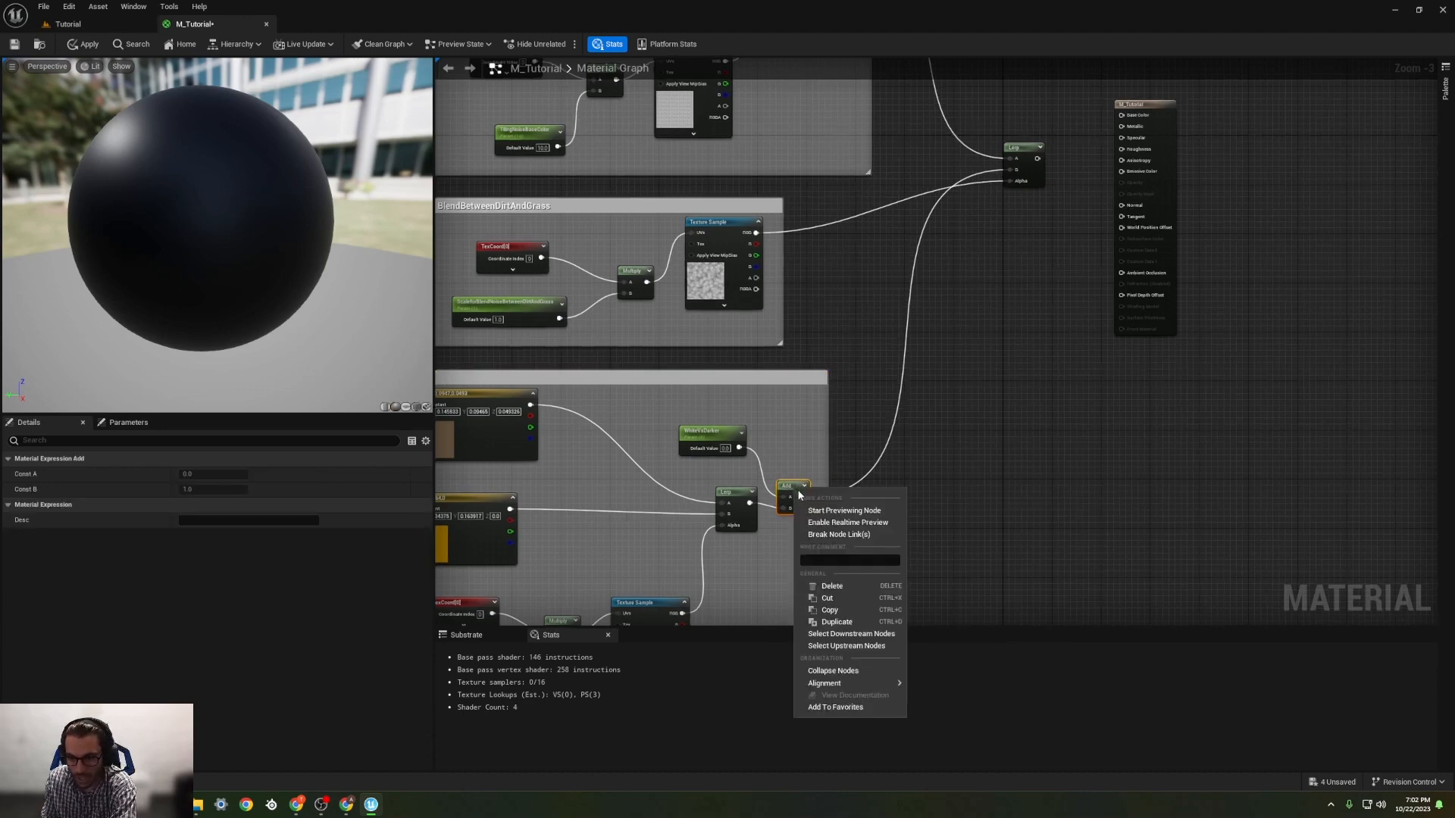
click(855, 524)
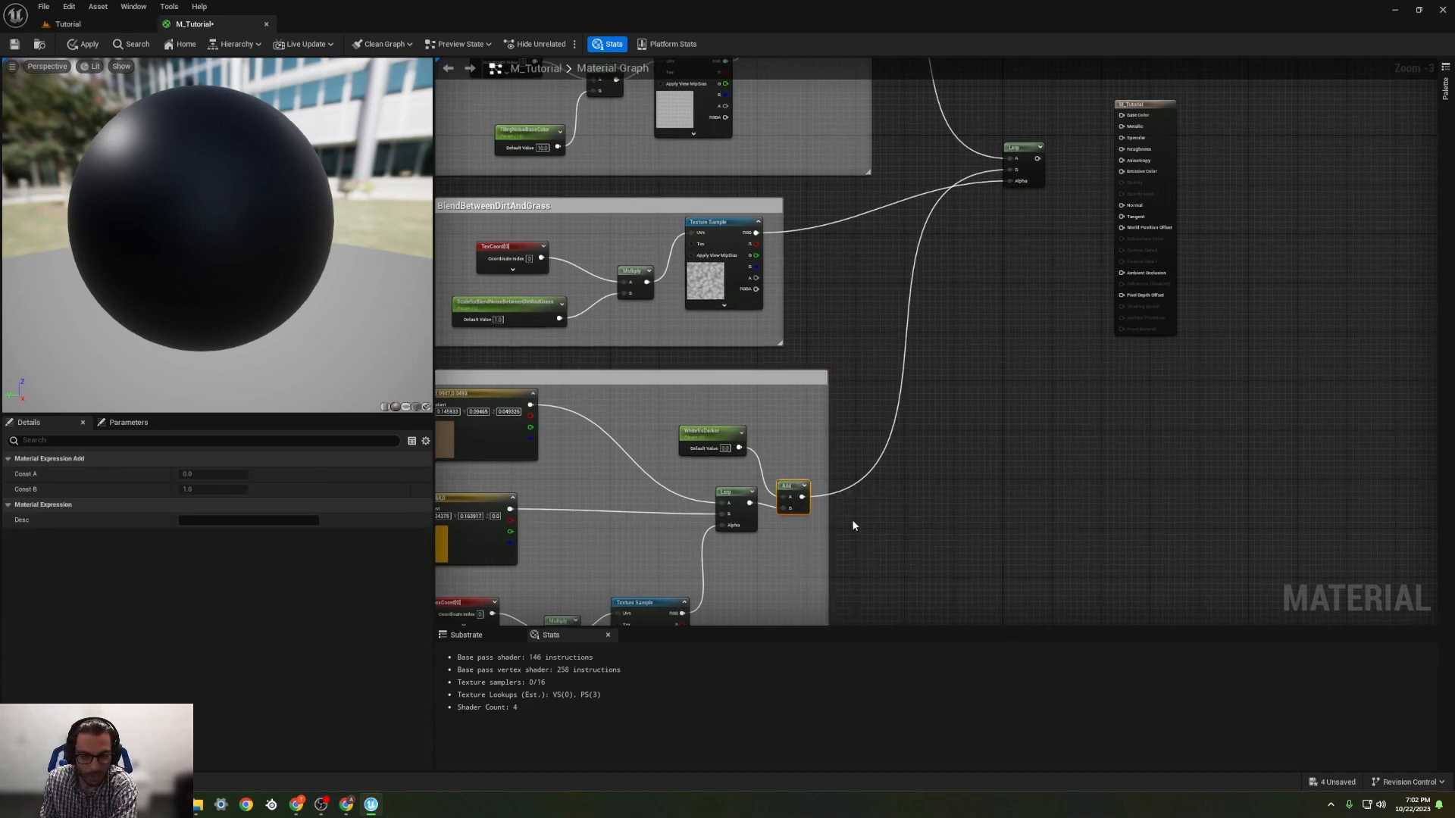
right_drag(604, 433, 772, 422)
click(771, 422)
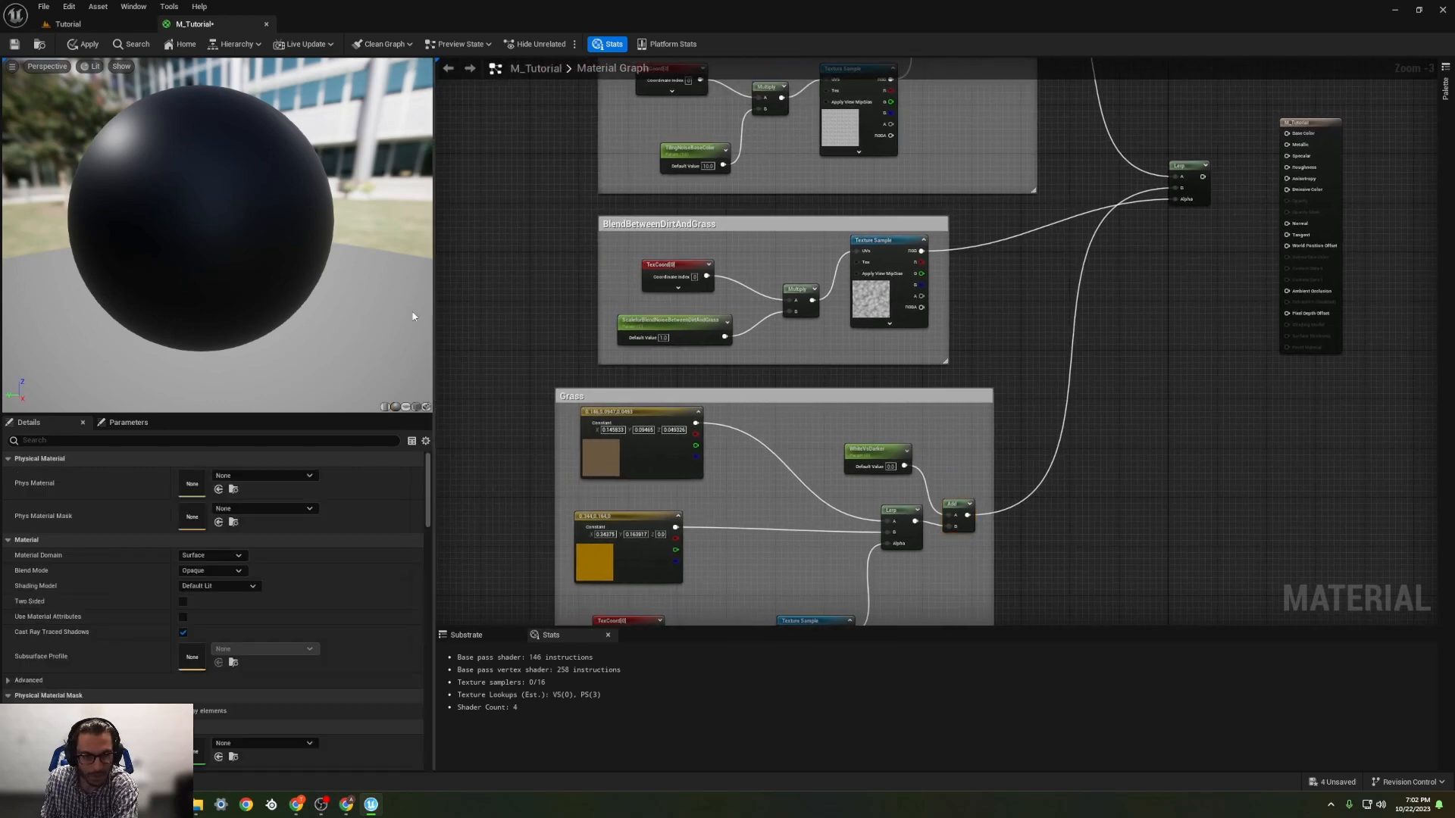
right_click(964, 515)
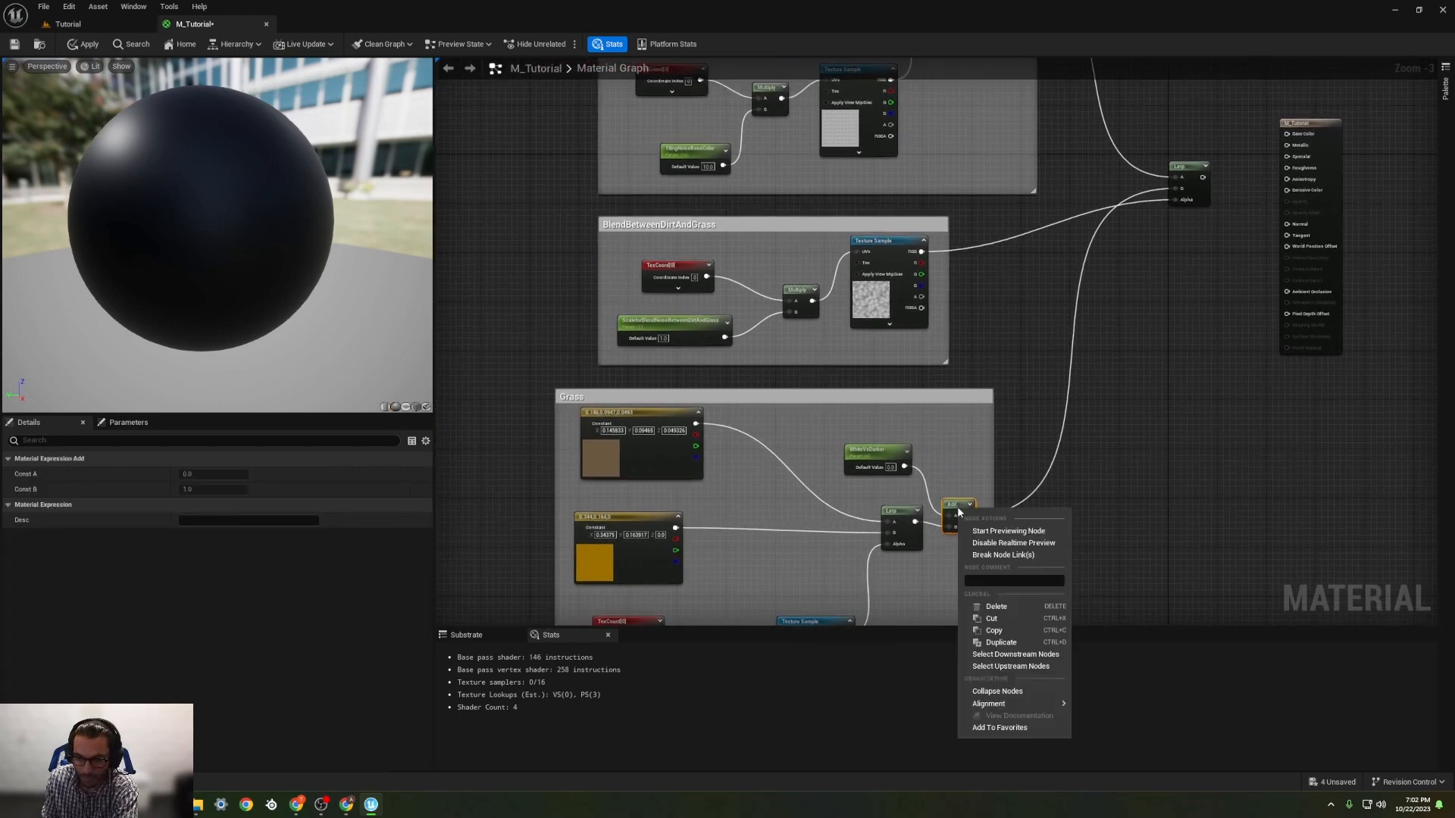
click(1008, 531)
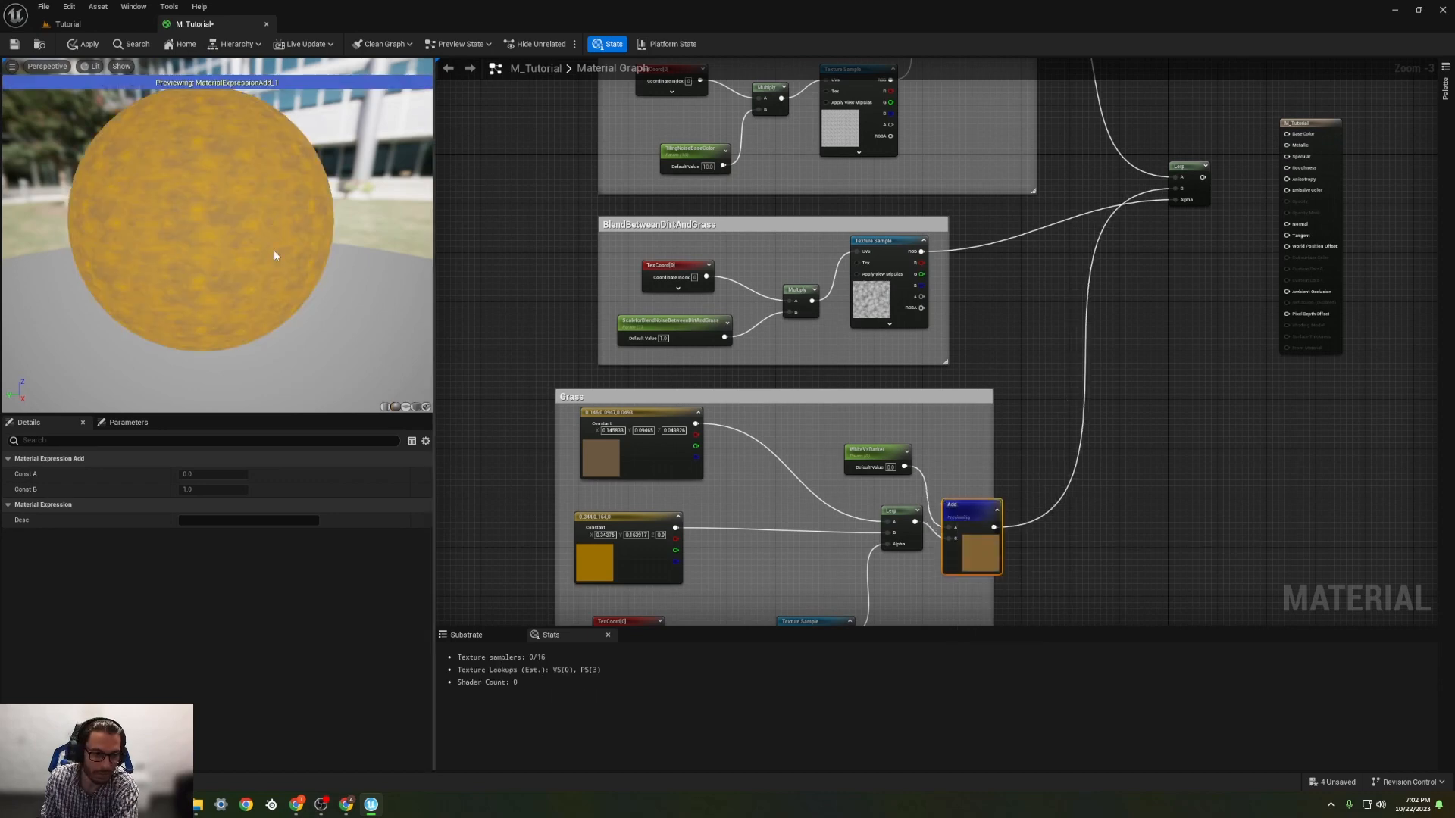
Step: Search the textures for noise and assign T_Voronoi_Noise_D to the Grass group's Texture Sample
right_drag(726, 464, 779, 250)
click(847, 463)
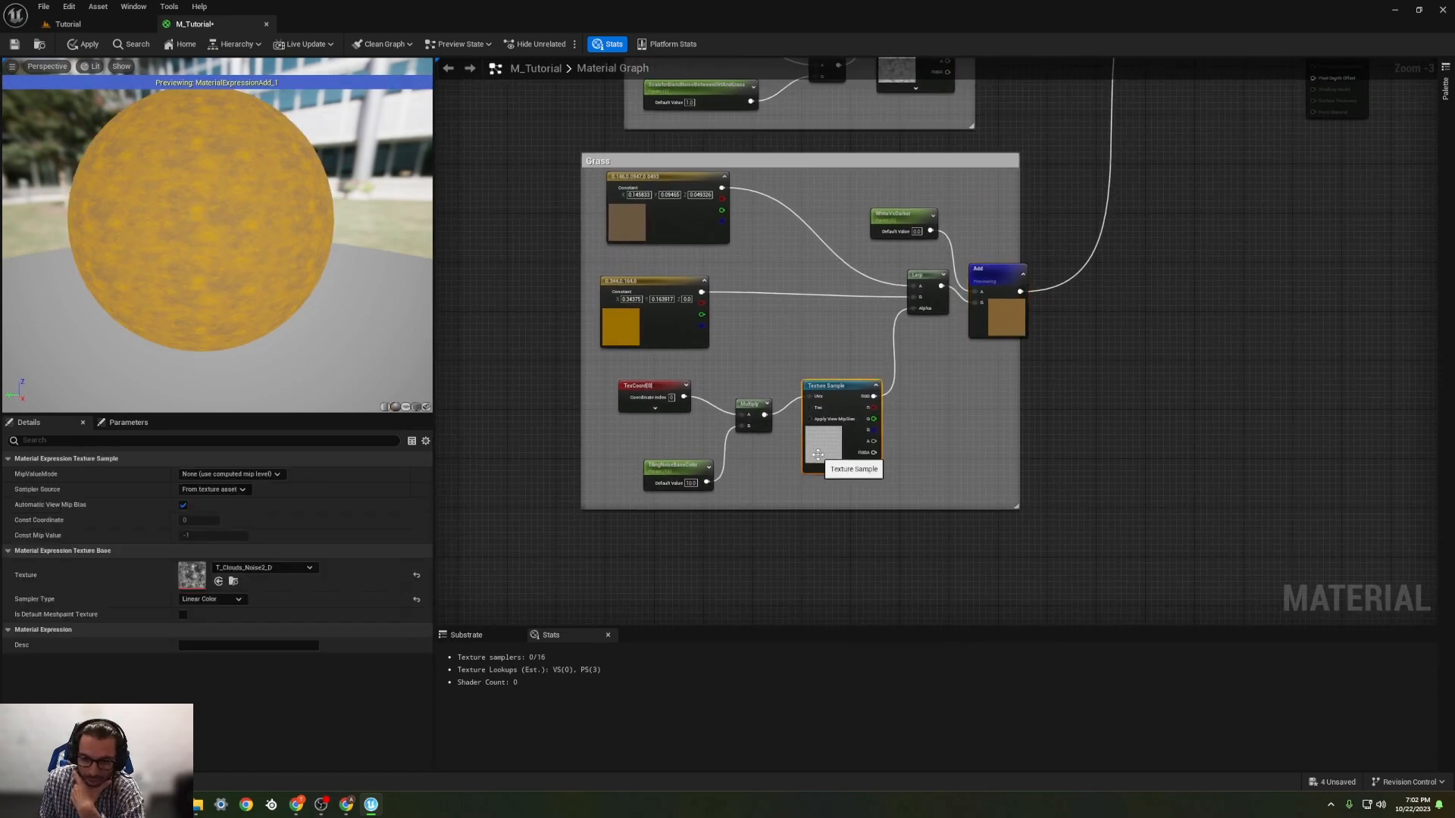
click(311, 568)
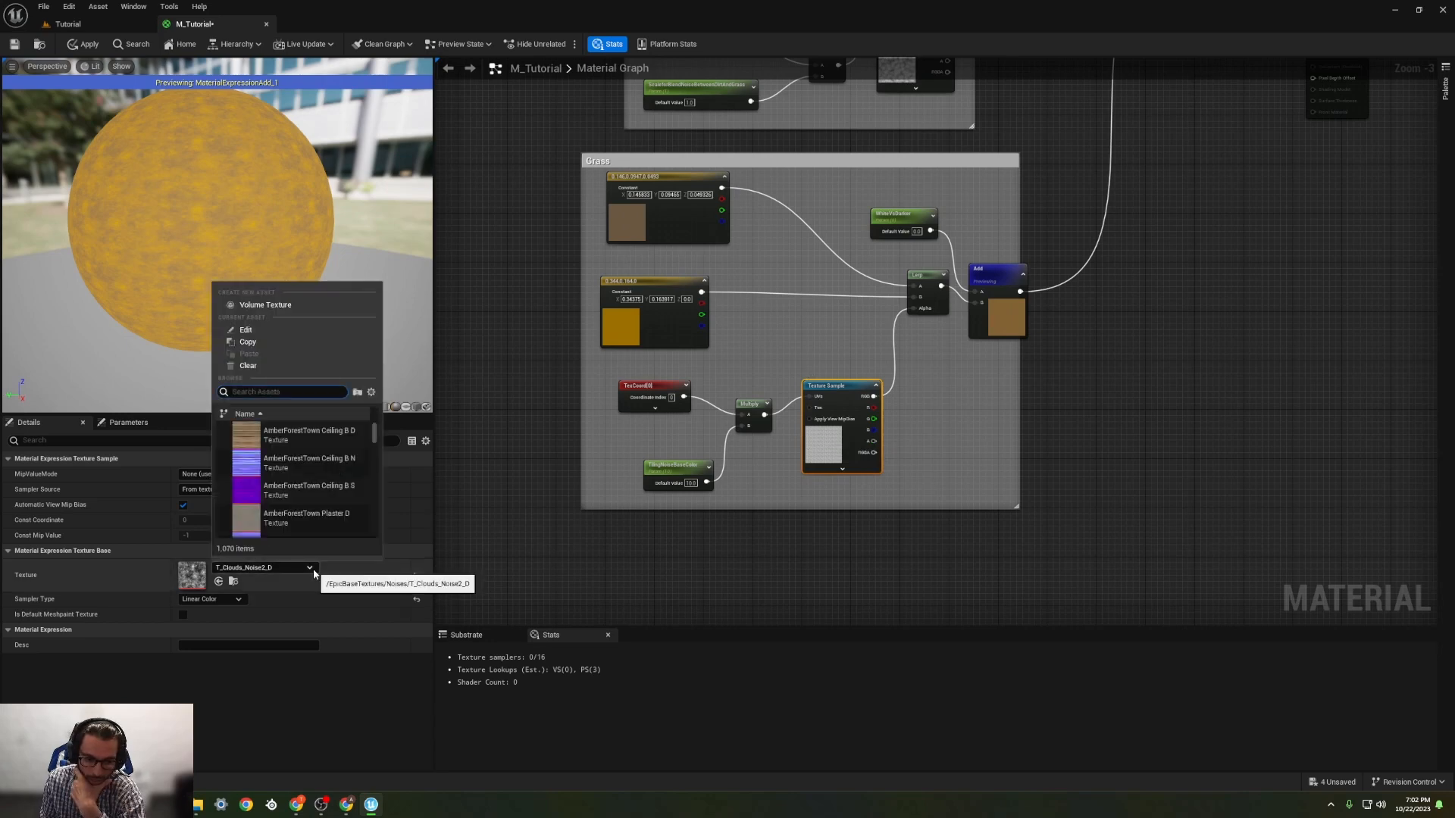
scroll(288, 497, down, 12)
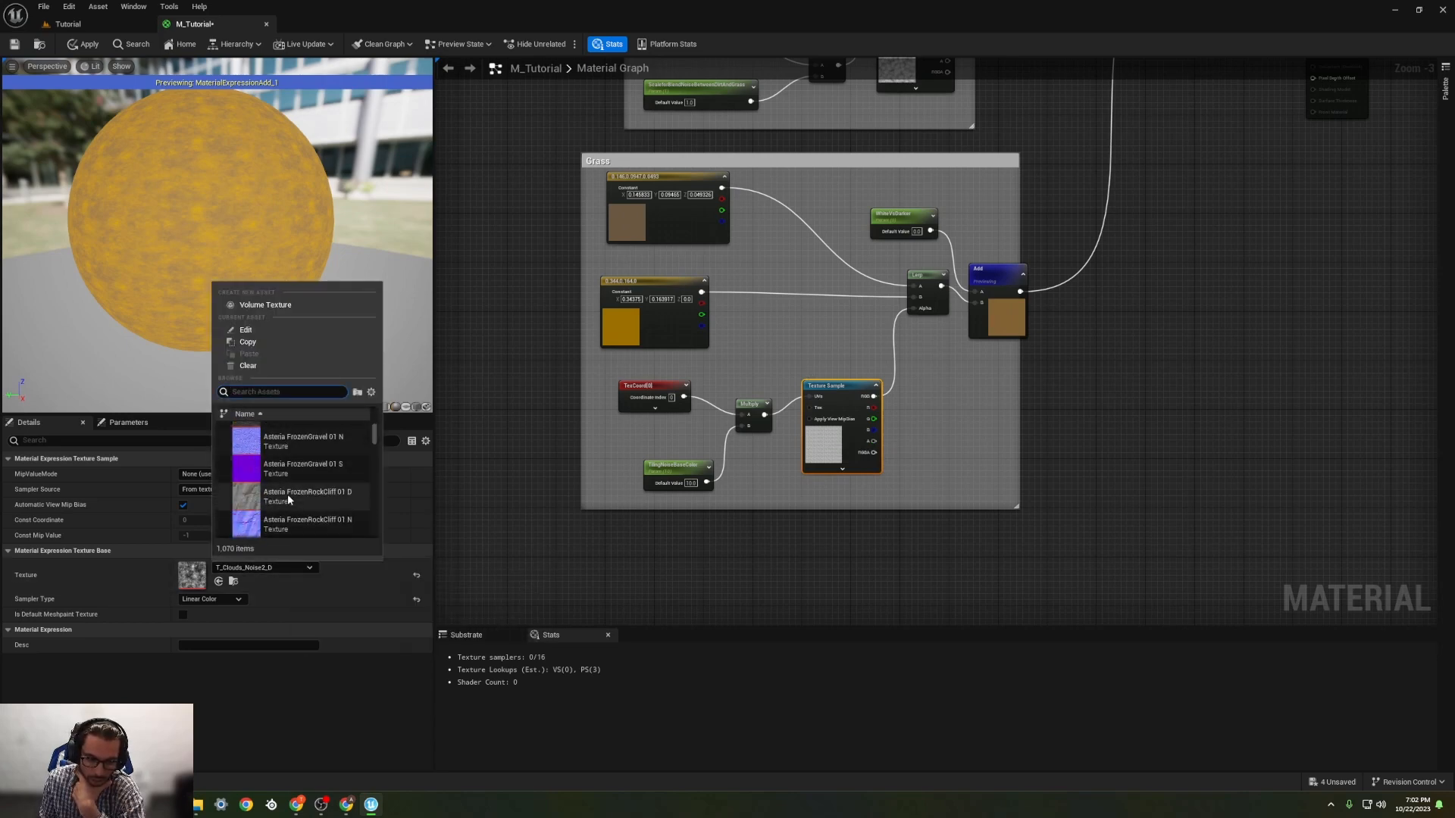
scroll(294, 508, down, 10)
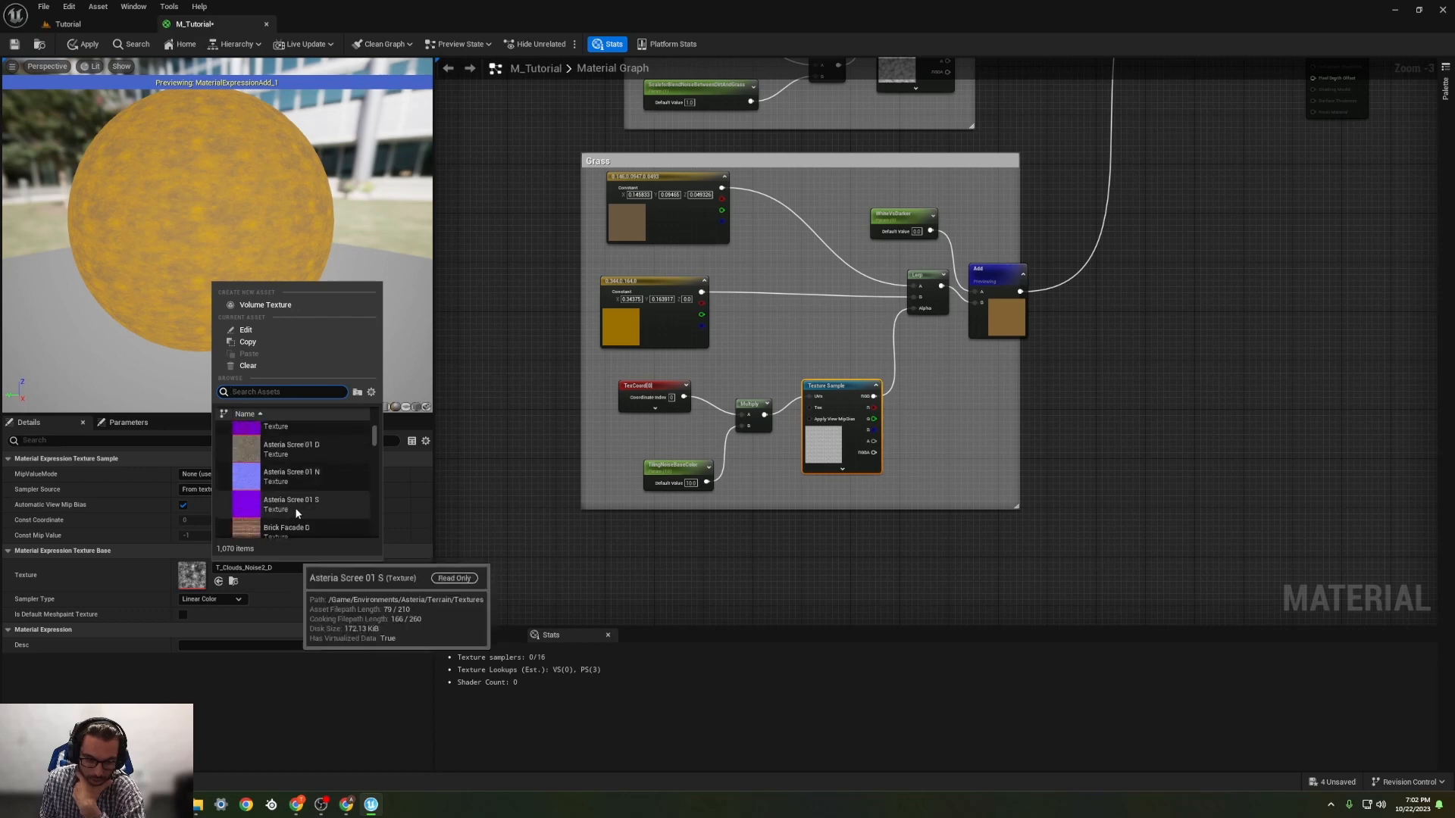
text(noise)
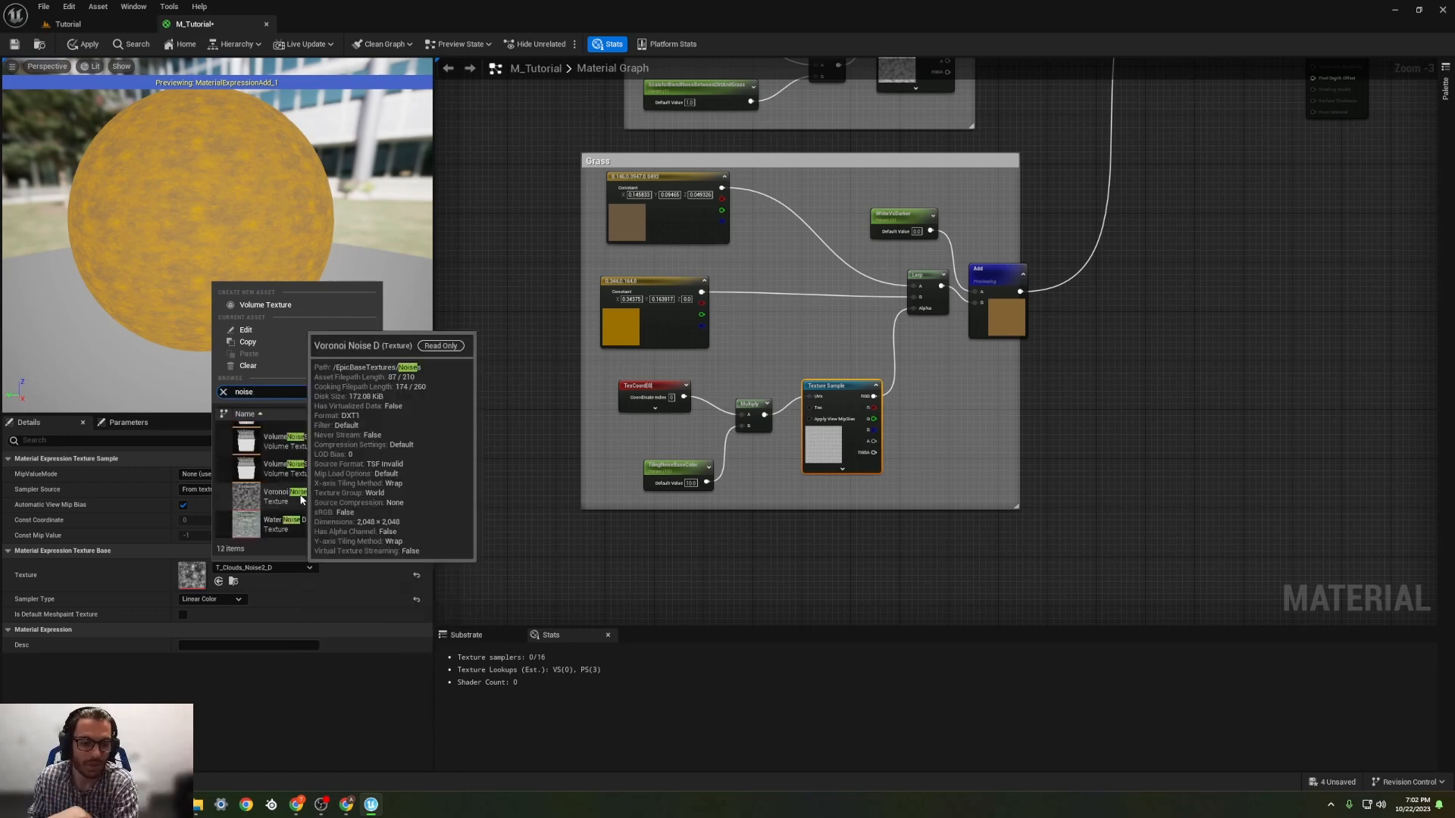
scroll(303, 501, up, 2)
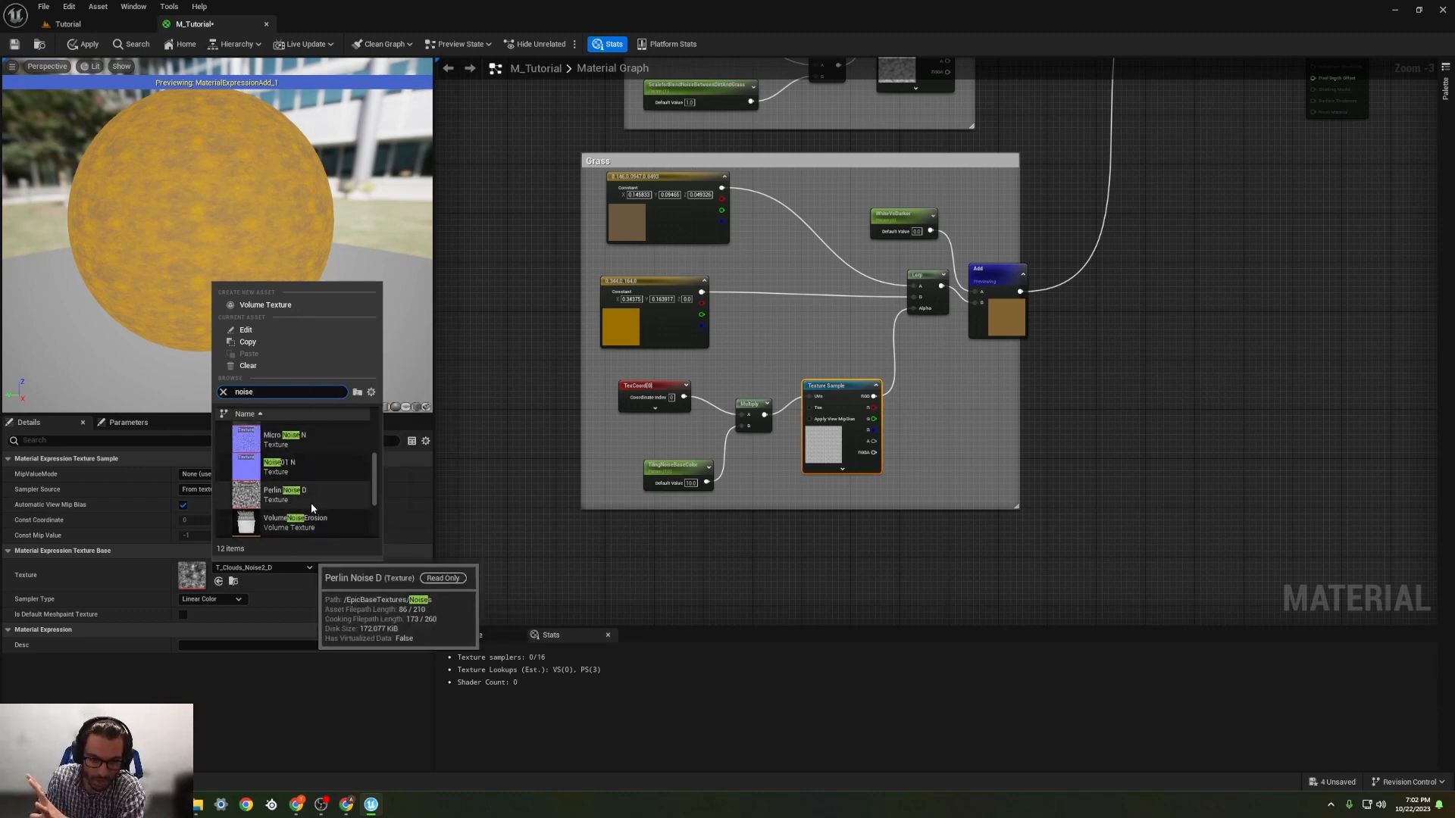
scroll(311, 508, up, 1)
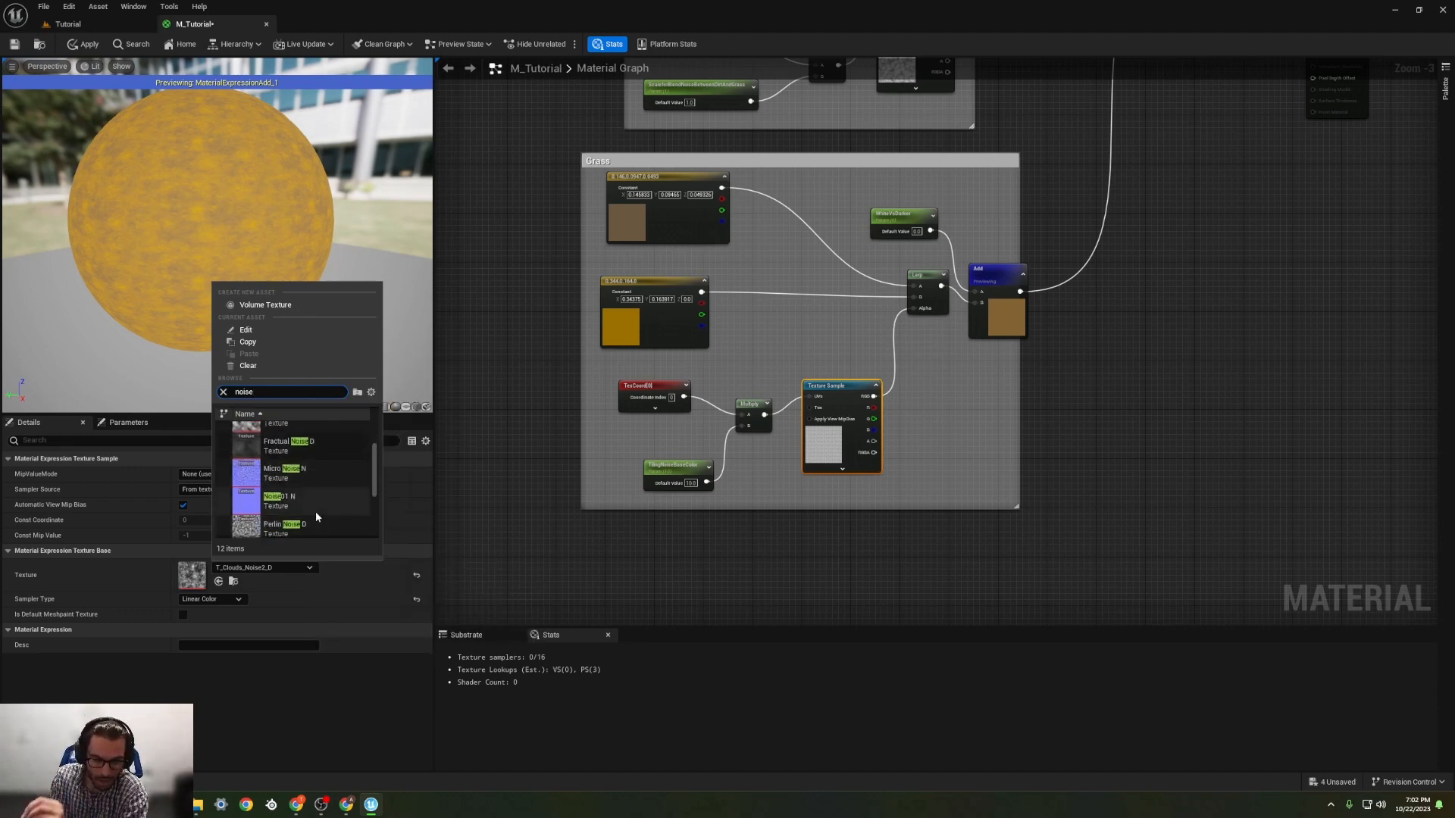
scroll(306, 508, down, 5)
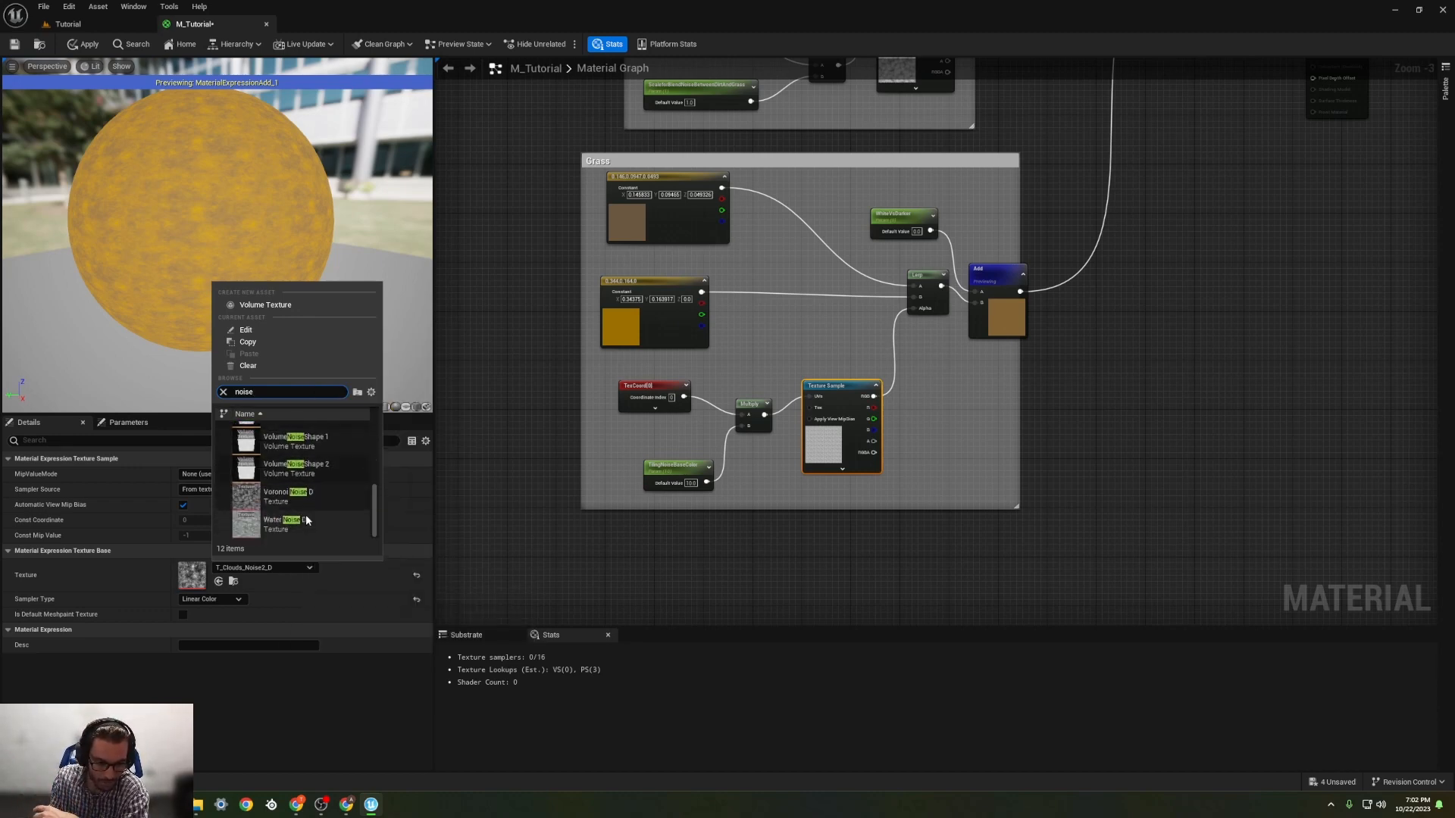
click(291, 497)
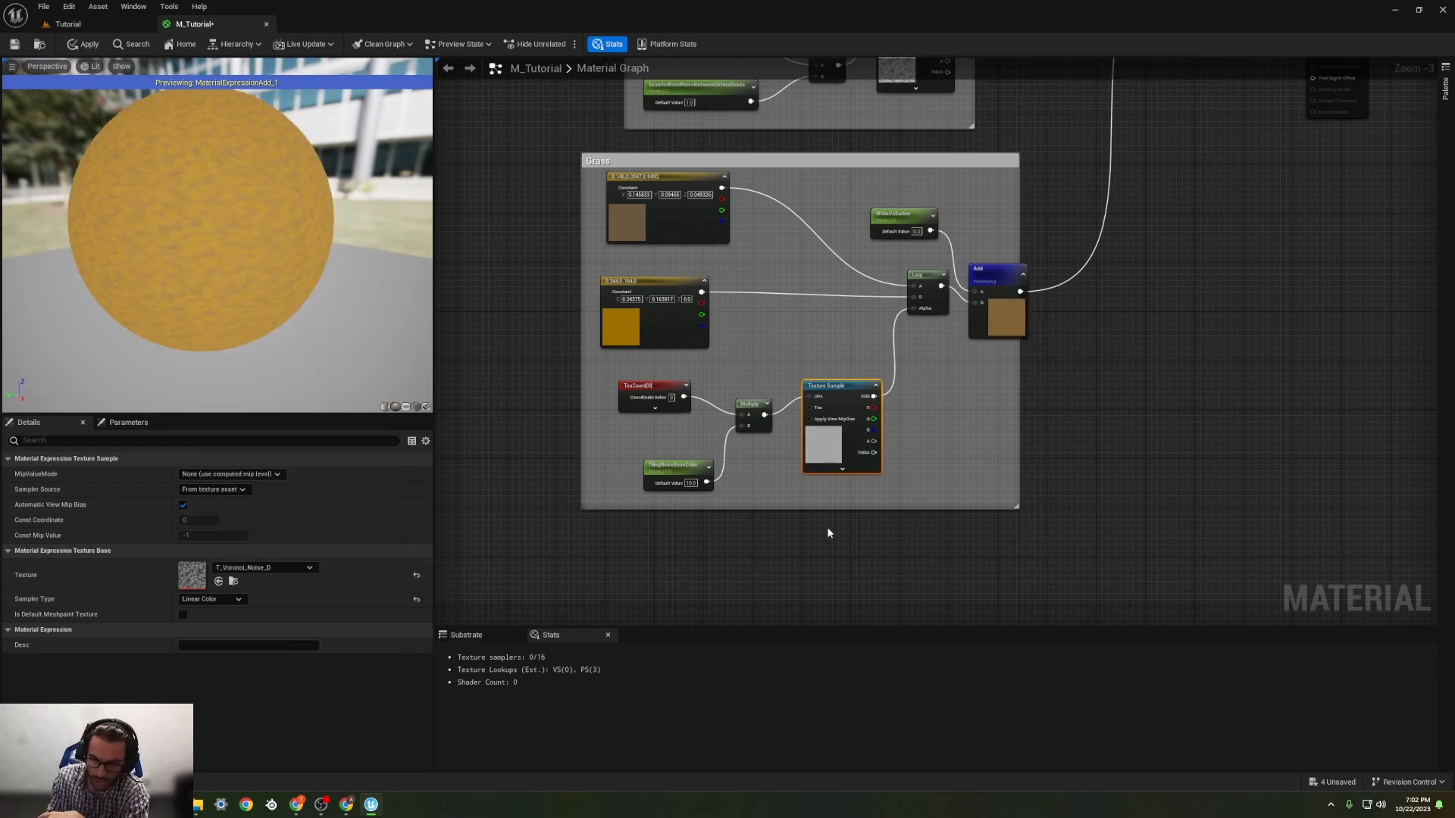
Step: Convert the Grass group's TilingNoiseBaseColor parameter to a constant and back into a parameter named TilingV
scroll(779, 440, up, 3)
click(554, 477)
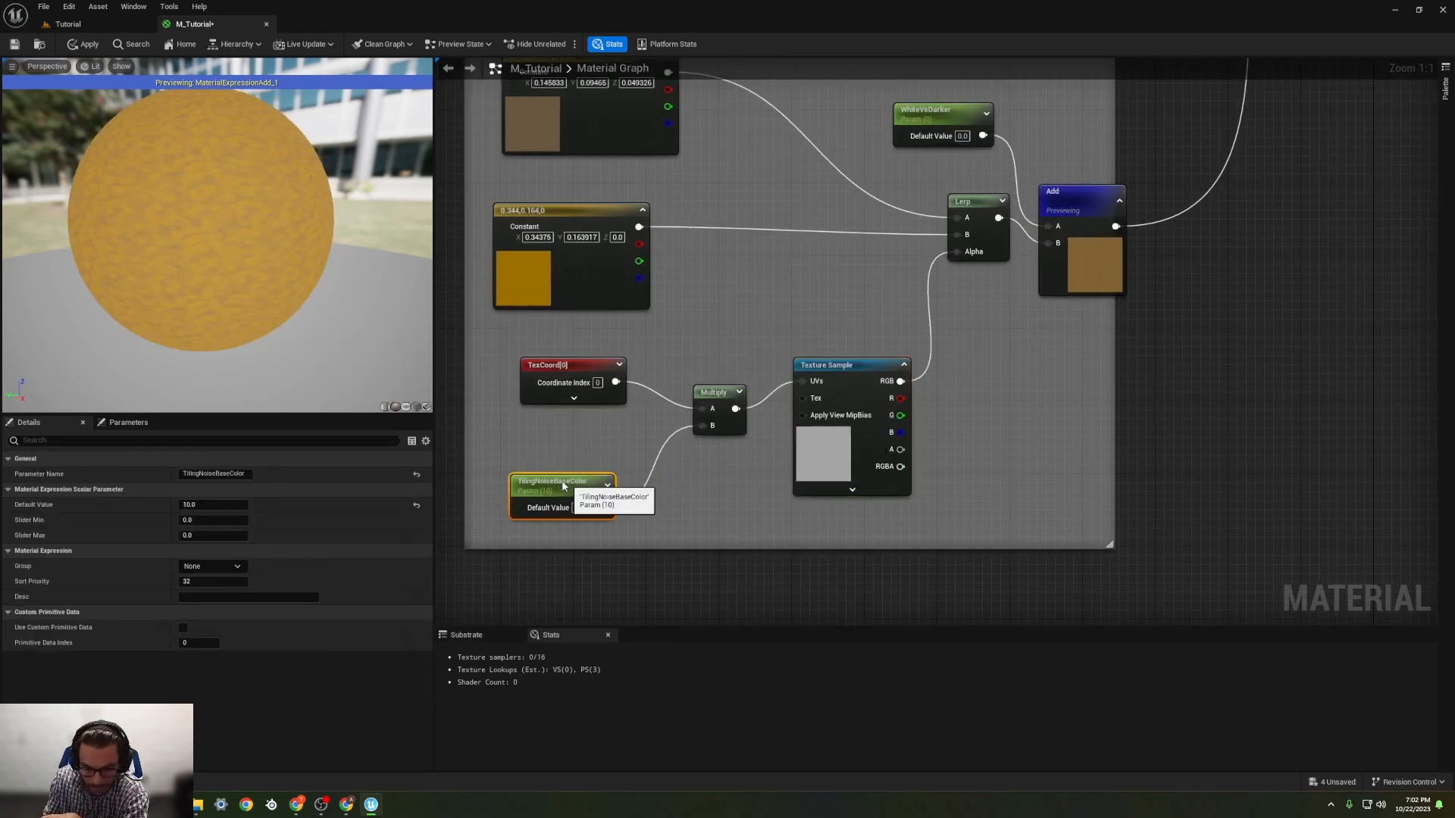
right_click(554, 481)
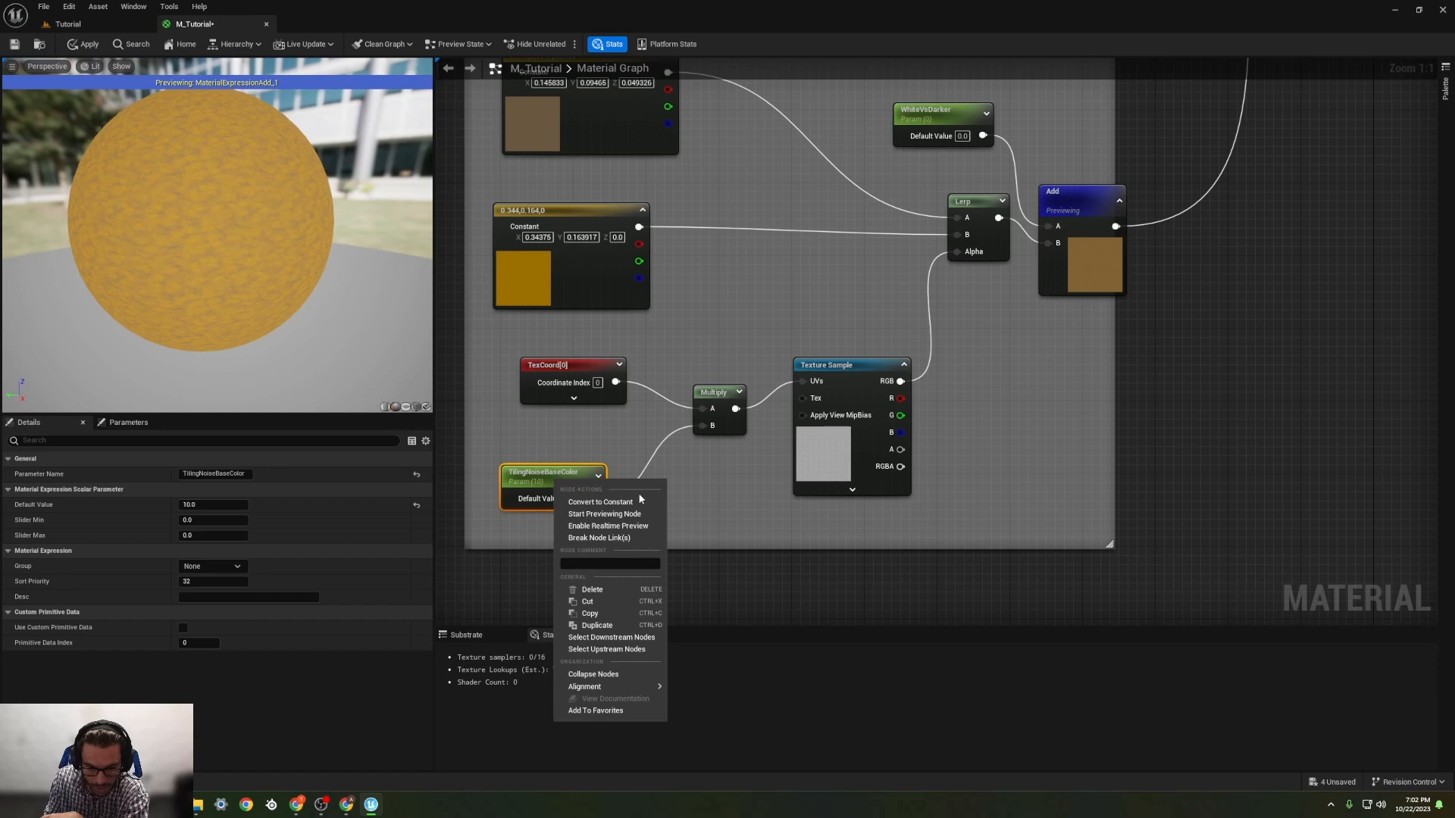
click(606, 502)
right_click(535, 473)
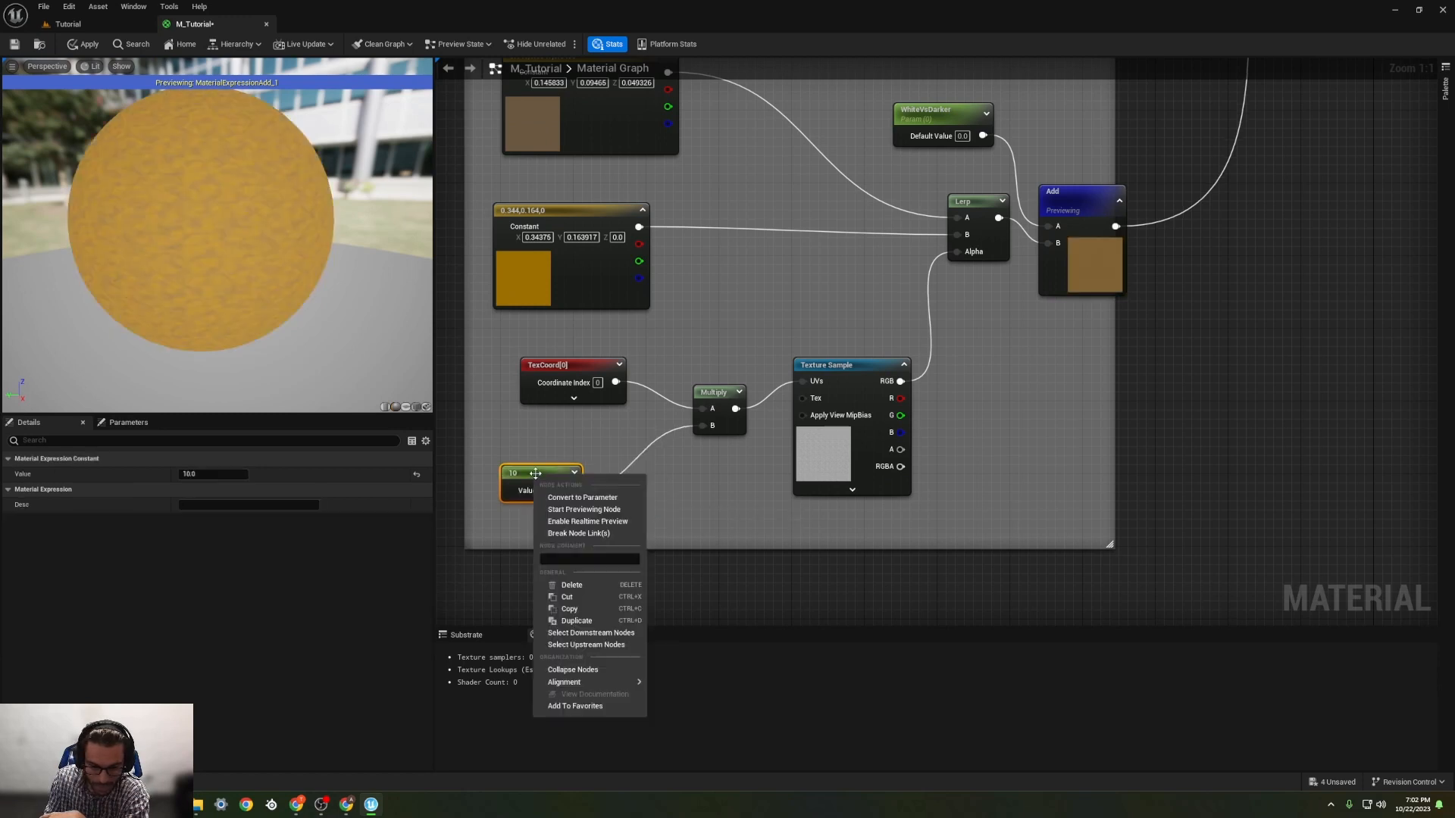
click(581, 497)
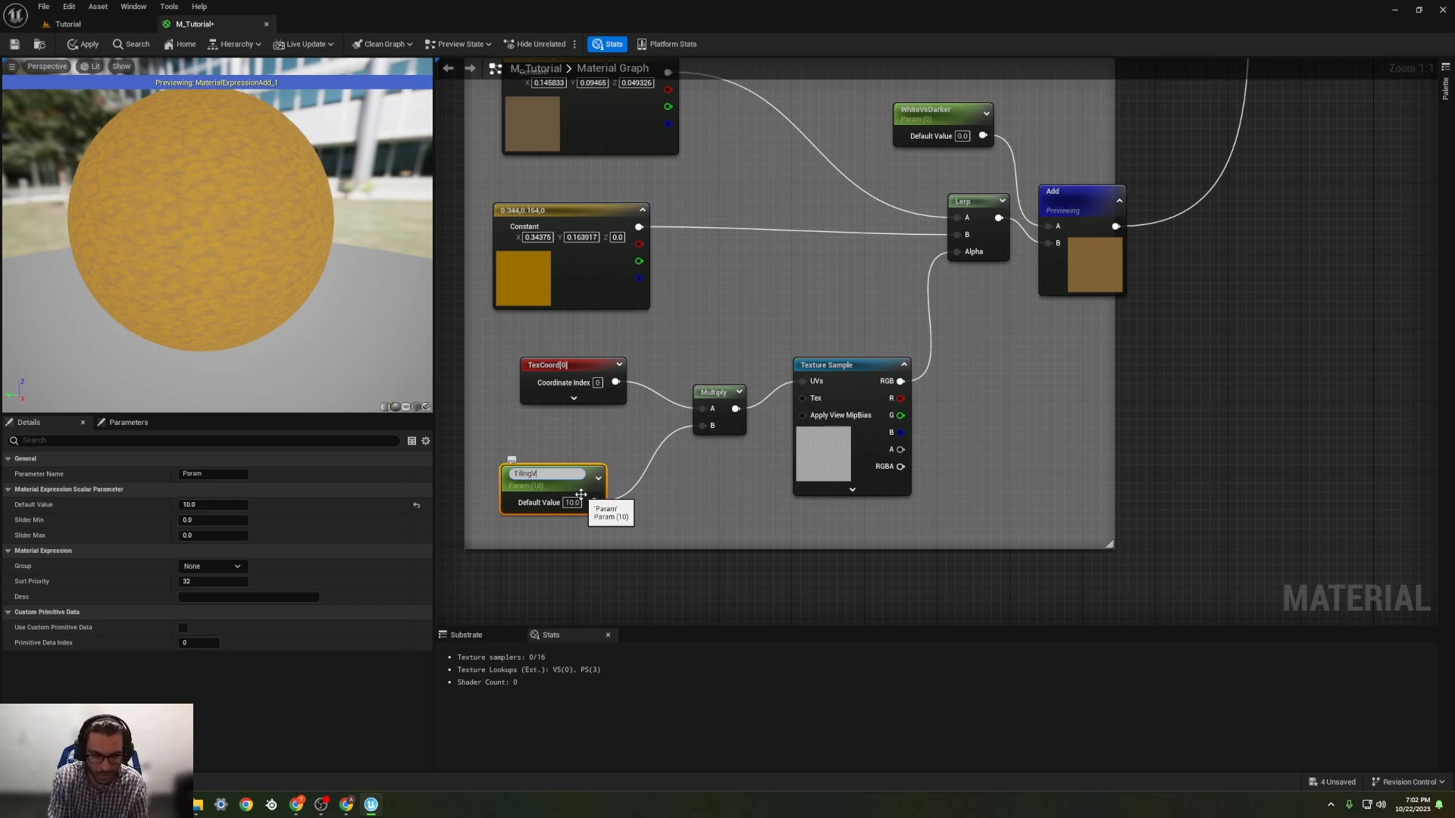
key(Return)
click(826, 455)
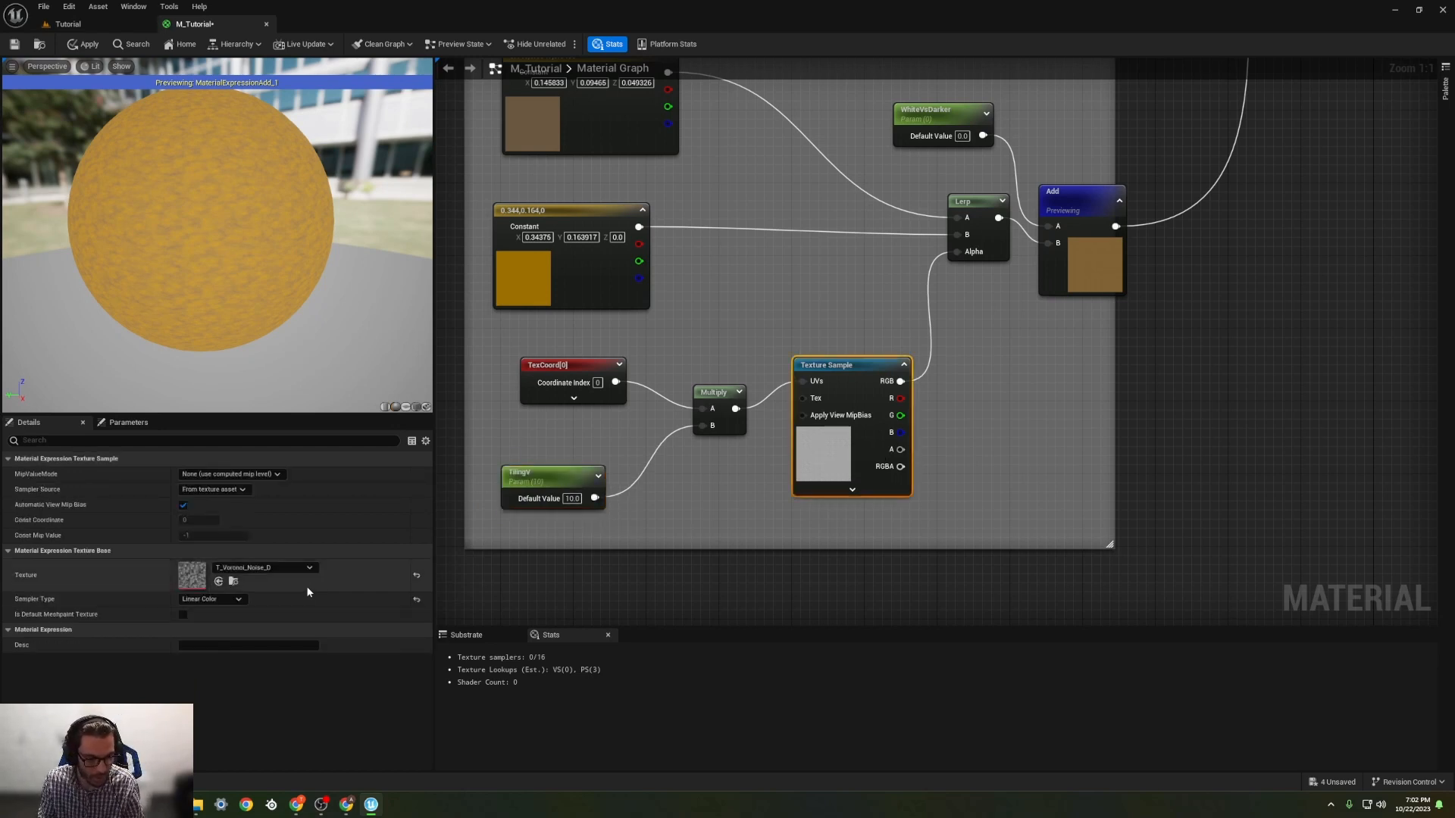
Step: Convert TilingV to a constant and back into a parameter named TilingCoroniGrass with a default value of 2
right_click(545, 483)
click(576, 503)
right_click(542, 477)
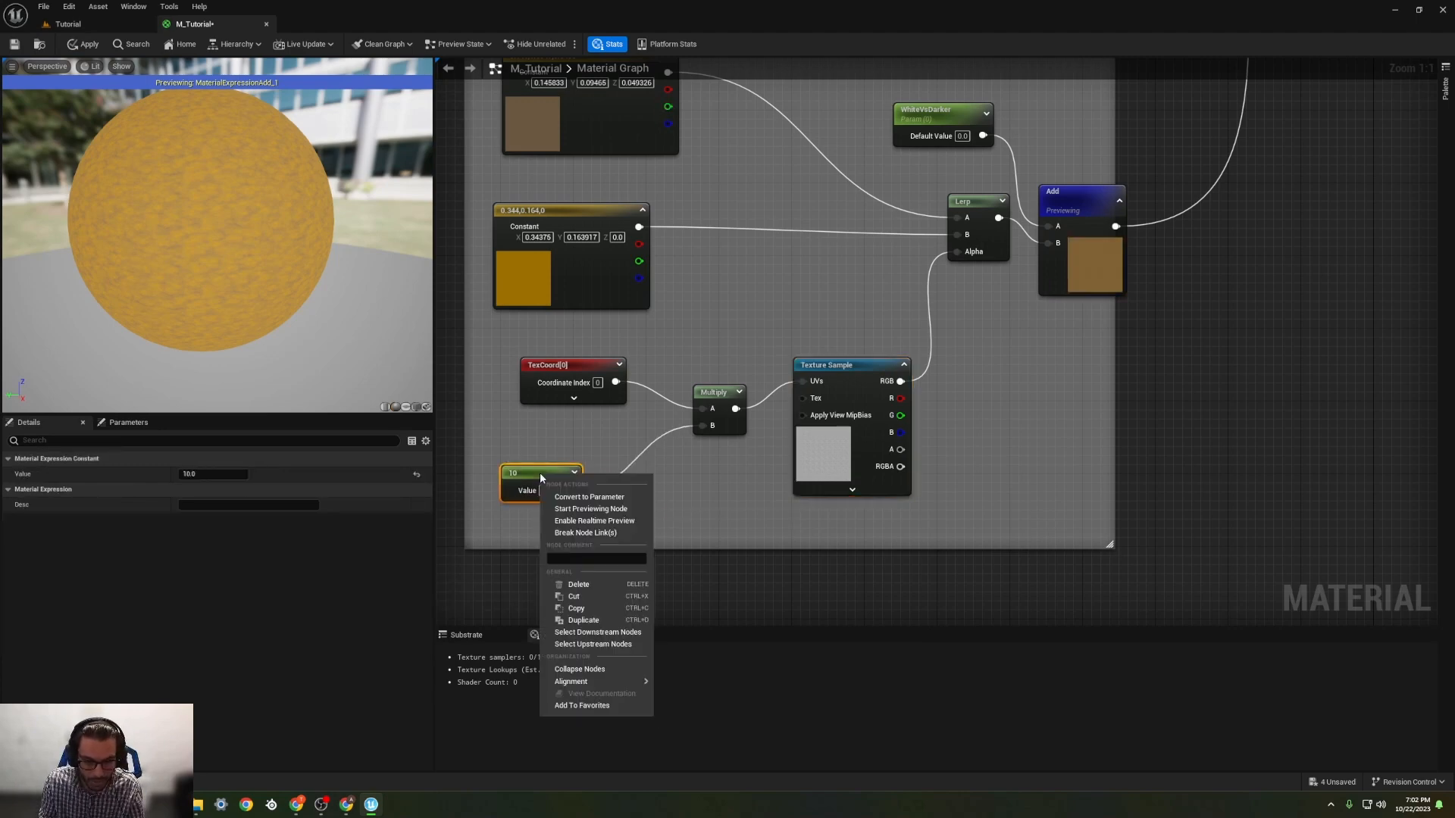
click(589, 497)
text(TilingCoroni)
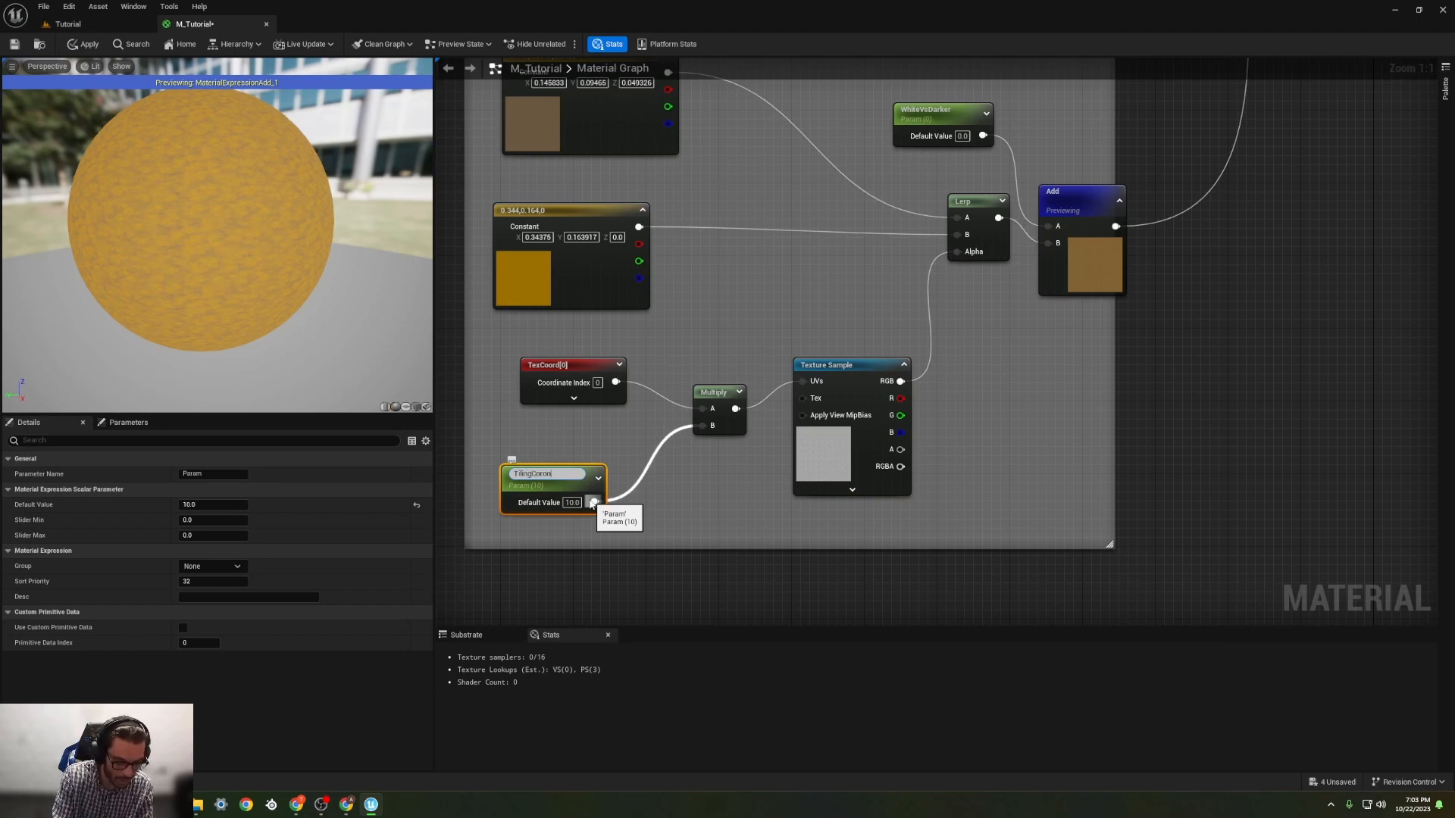
text(Gras)
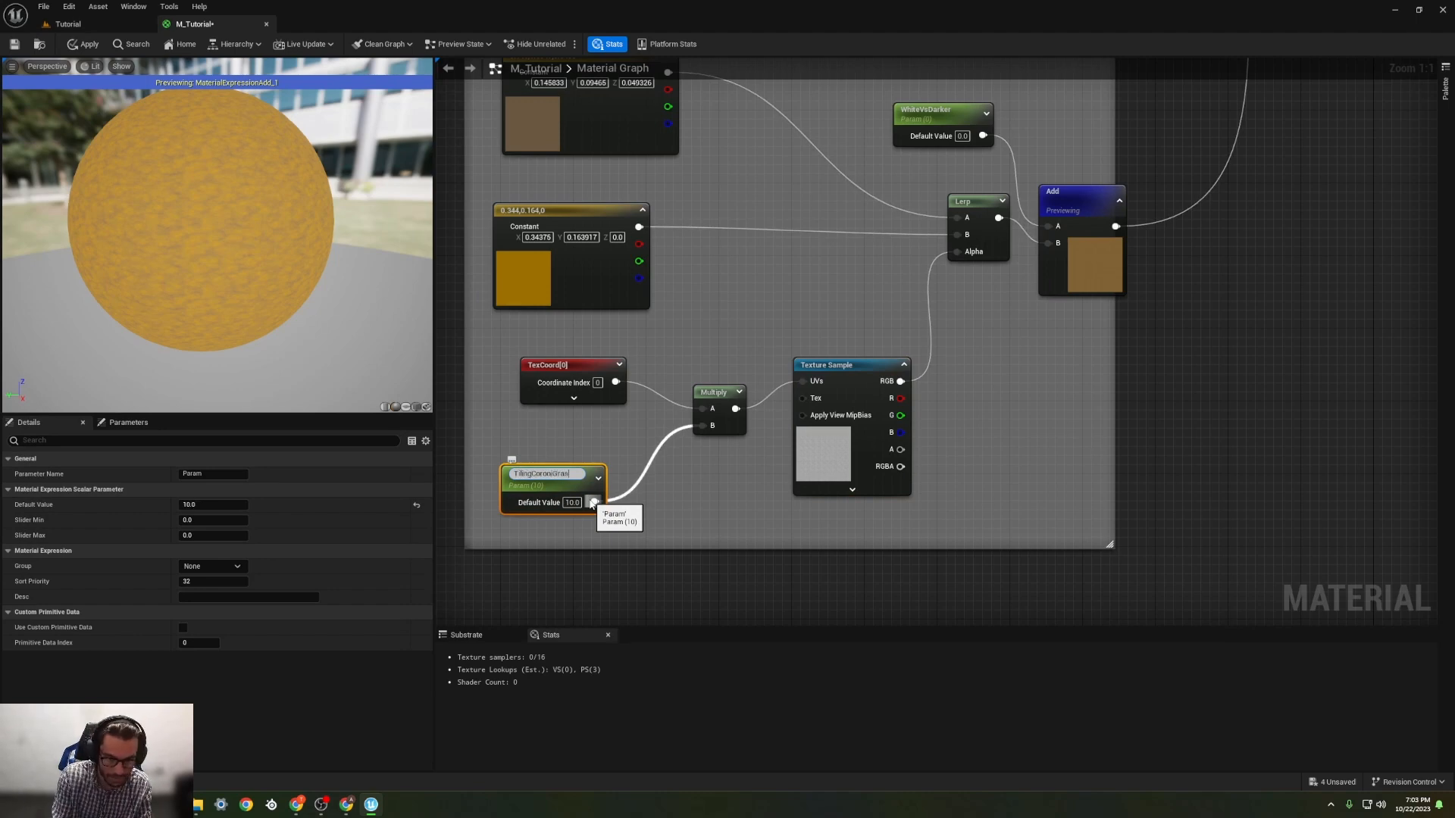
text(s)
key(Return)
click(580, 500)
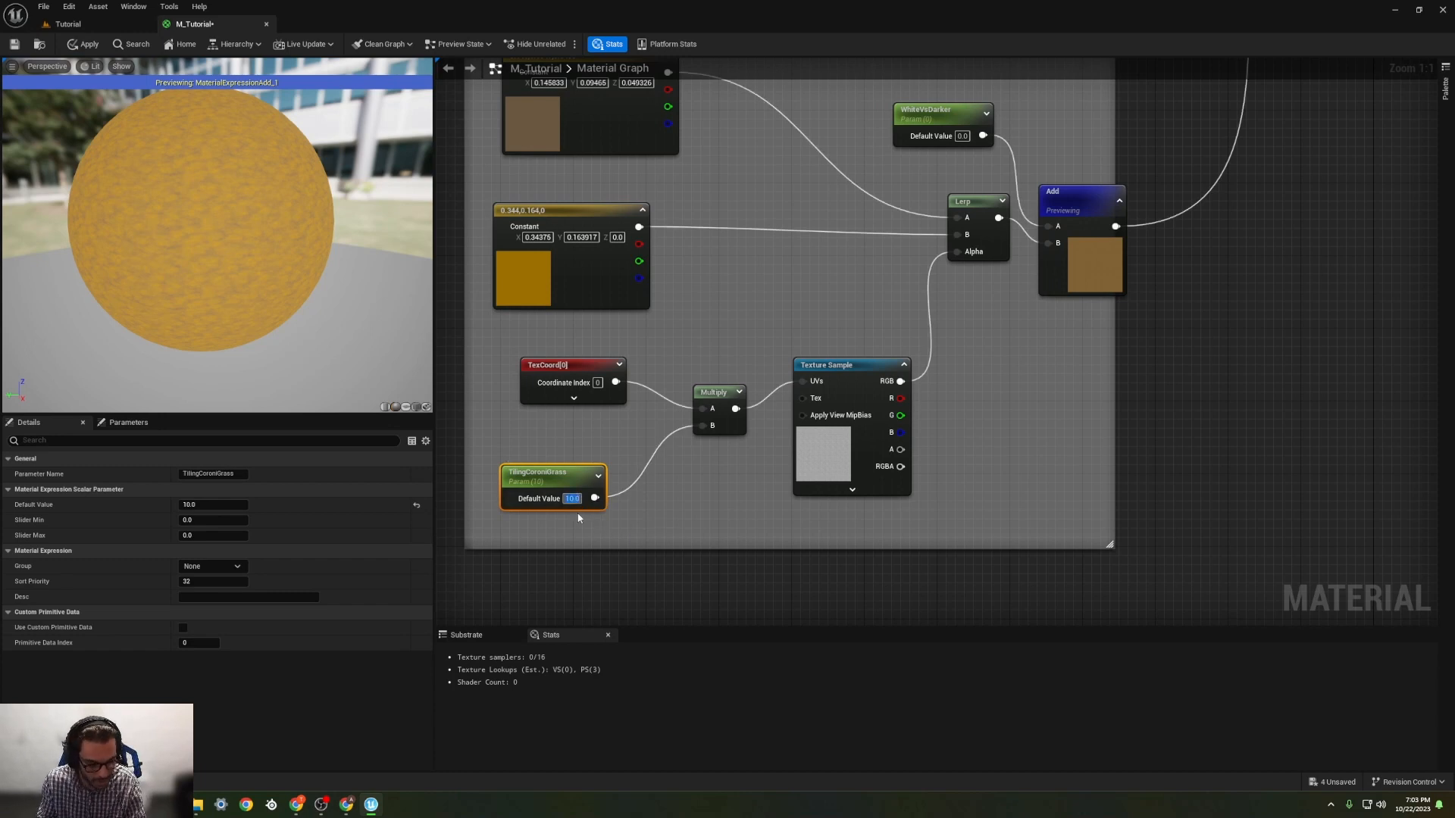
text(2)
key(Return)
Step: Recolour the Grass group's orange constant to a bright green of about 0, 0.411, 0.069
right_drag(640, 495, 662, 537)
right_drag(704, 475, 566, 488)
right_drag(624, 351, 806, 386)
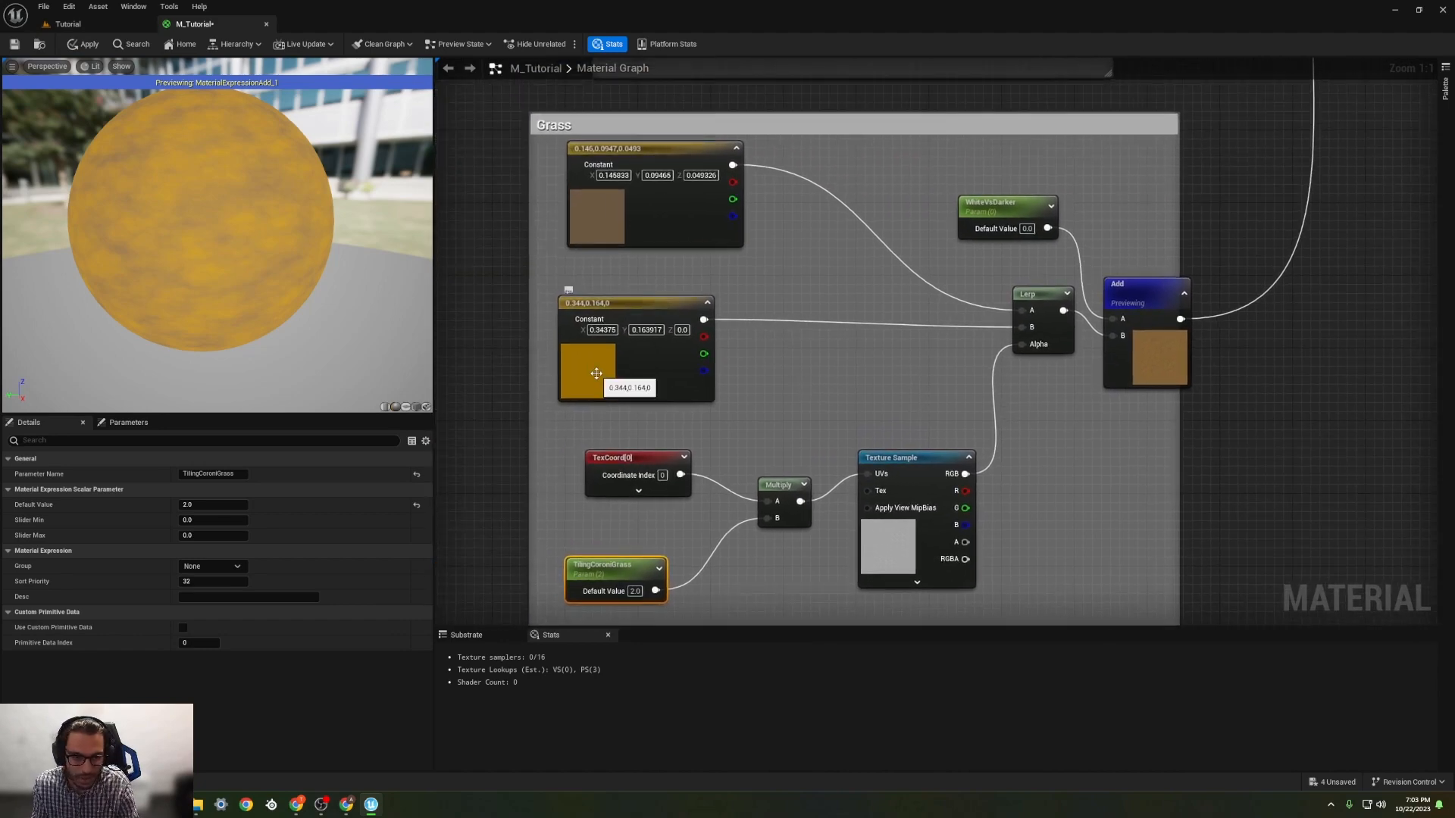
double_click(596, 373)
drag(692, 514, 614, 534)
mouse_move(758, 491)
mouse_down()
mouse_move(761, 461)
mouse_move(764, 522)
mouse_move(763, 485)
mouse_up()
click(760, 656)
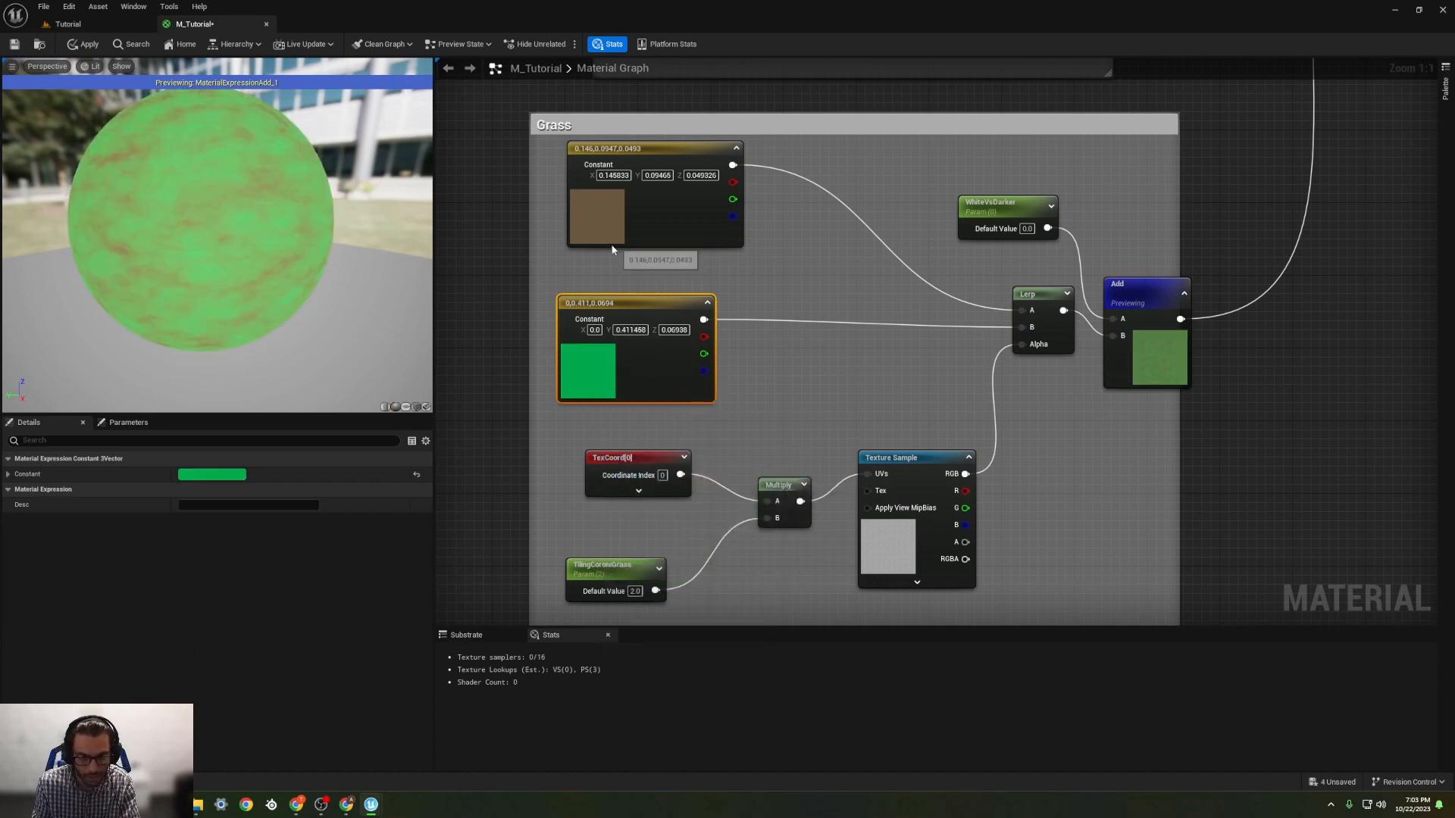
Step: Recolour the Grass group's brown constant to a very dark green of about 0.005, 0.026, 0
double_click(599, 219)
drag(710, 376, 653, 429)
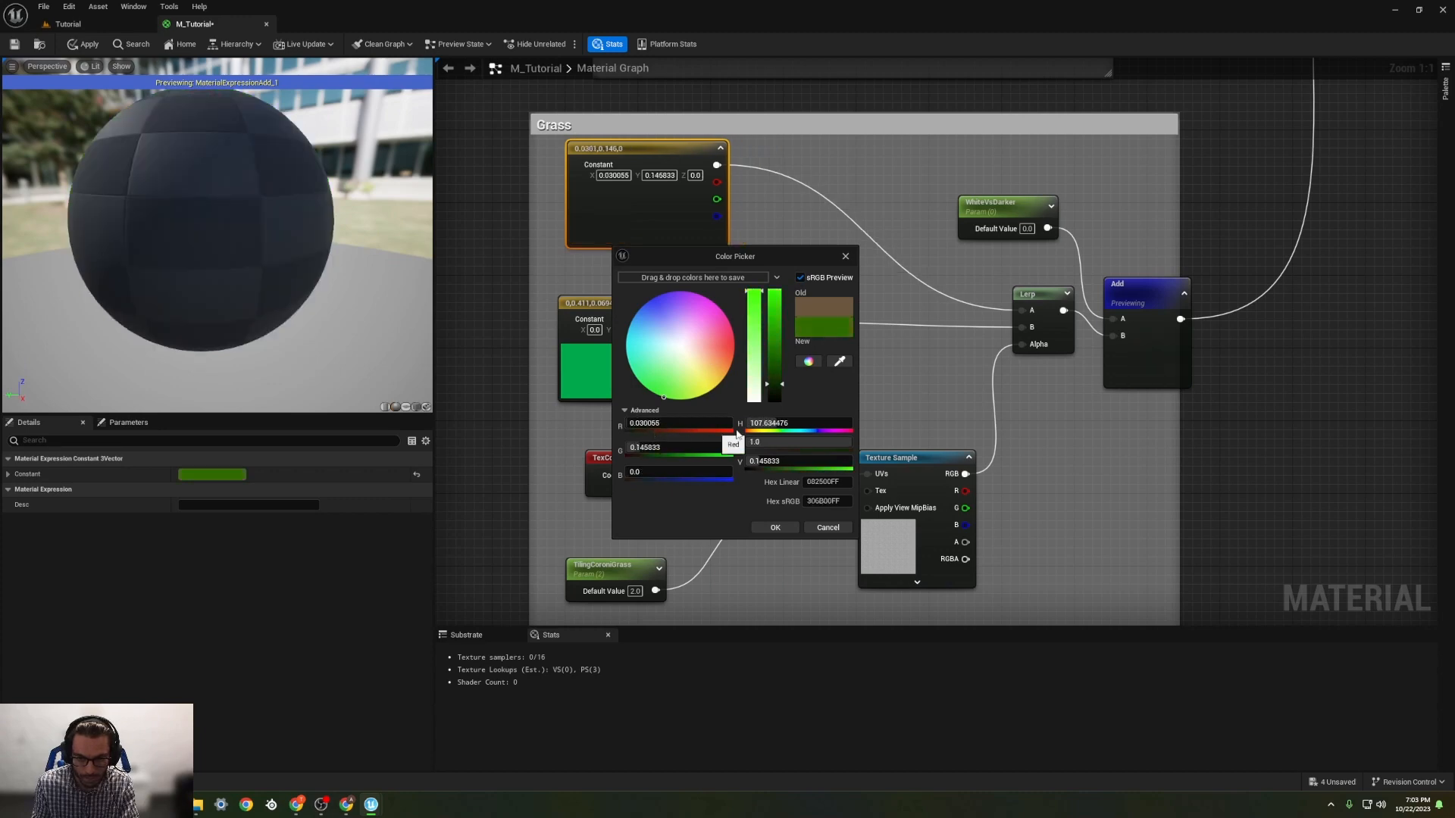
drag(776, 388, 779, 399)
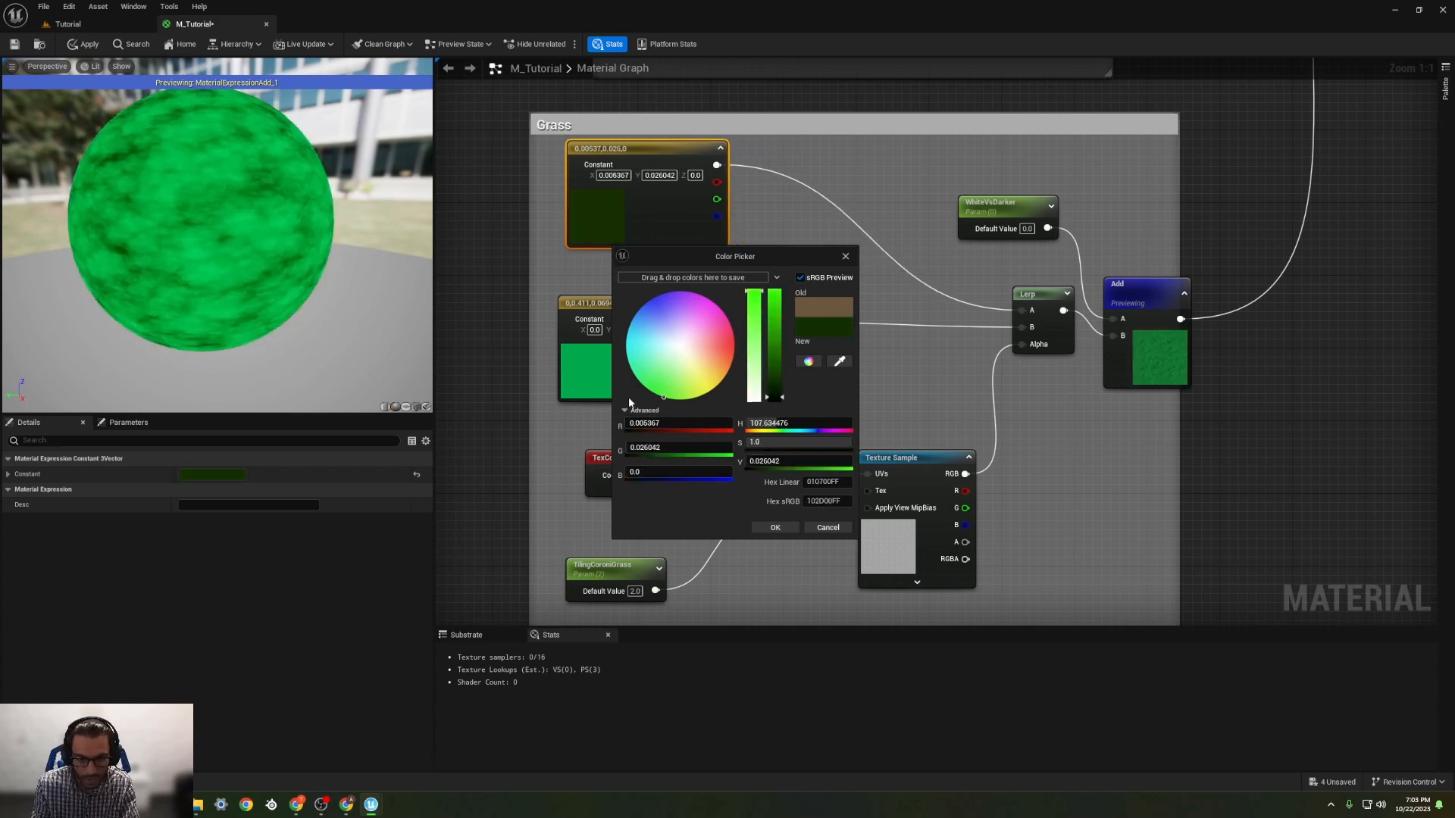
click(776, 528)
Step: Desaturate and darken the bright green constant to about 0.167, 0.203, 0.173, and shift the dark green constant node slightly left
double_click(590, 378)
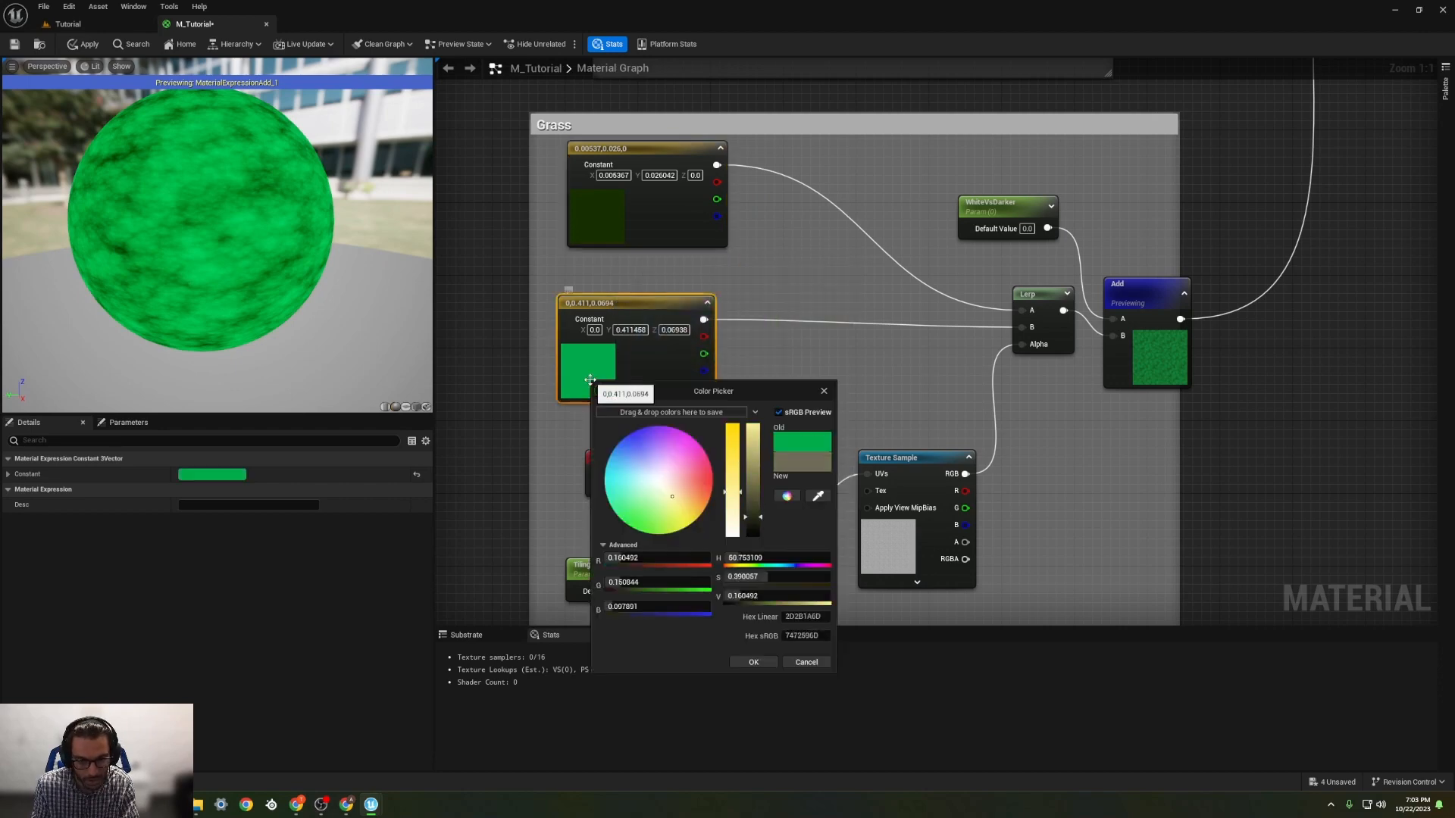
drag(750, 491, 749, 504)
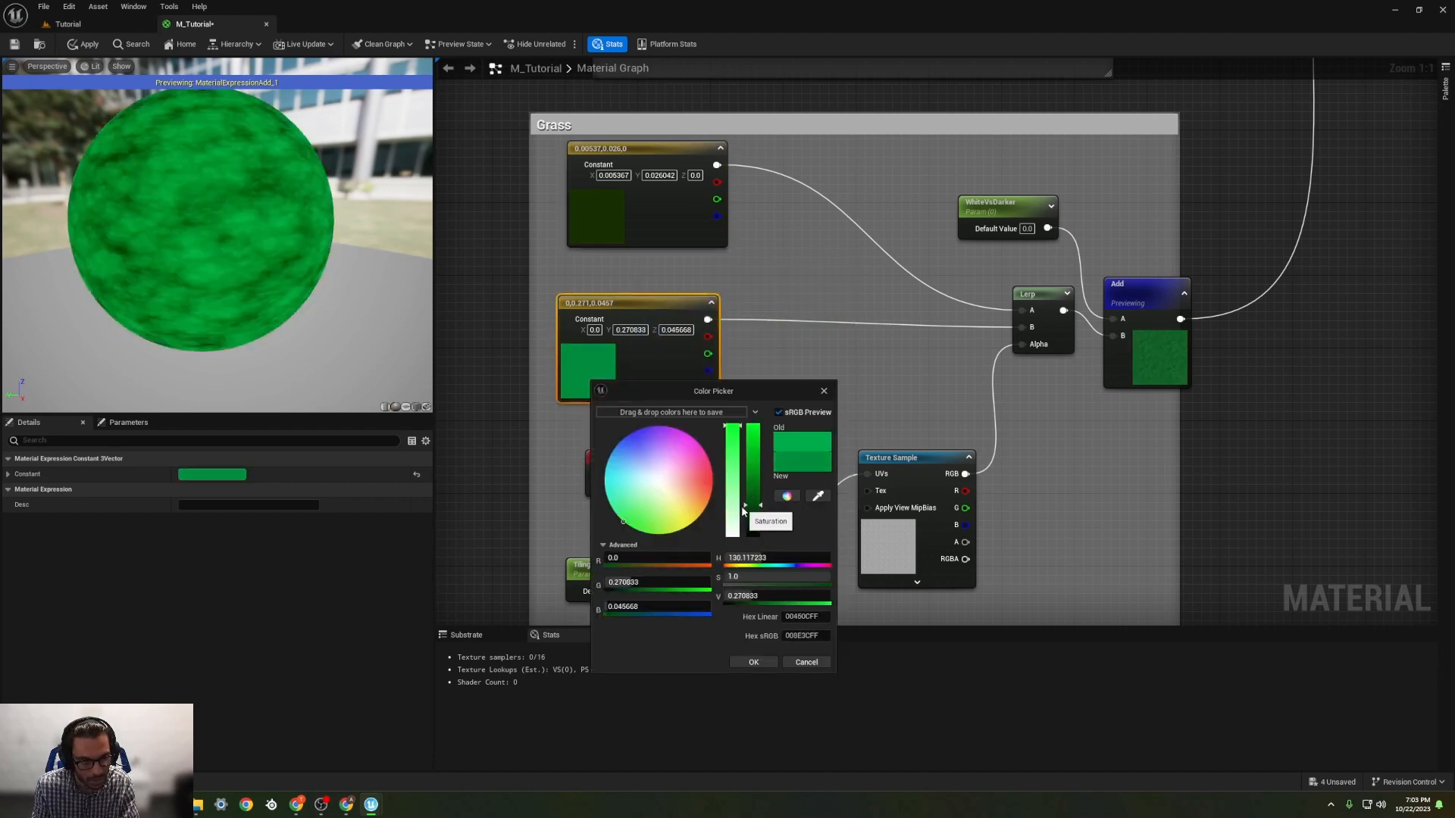
drag(732, 427, 731, 516)
mouse_move(235, 310)
right_down()
mouse_move(235, 333)
mouse_move(235, 280)
mouse_move(235, 312)
right_up()
middle_drag(213, 236, 261, 285)
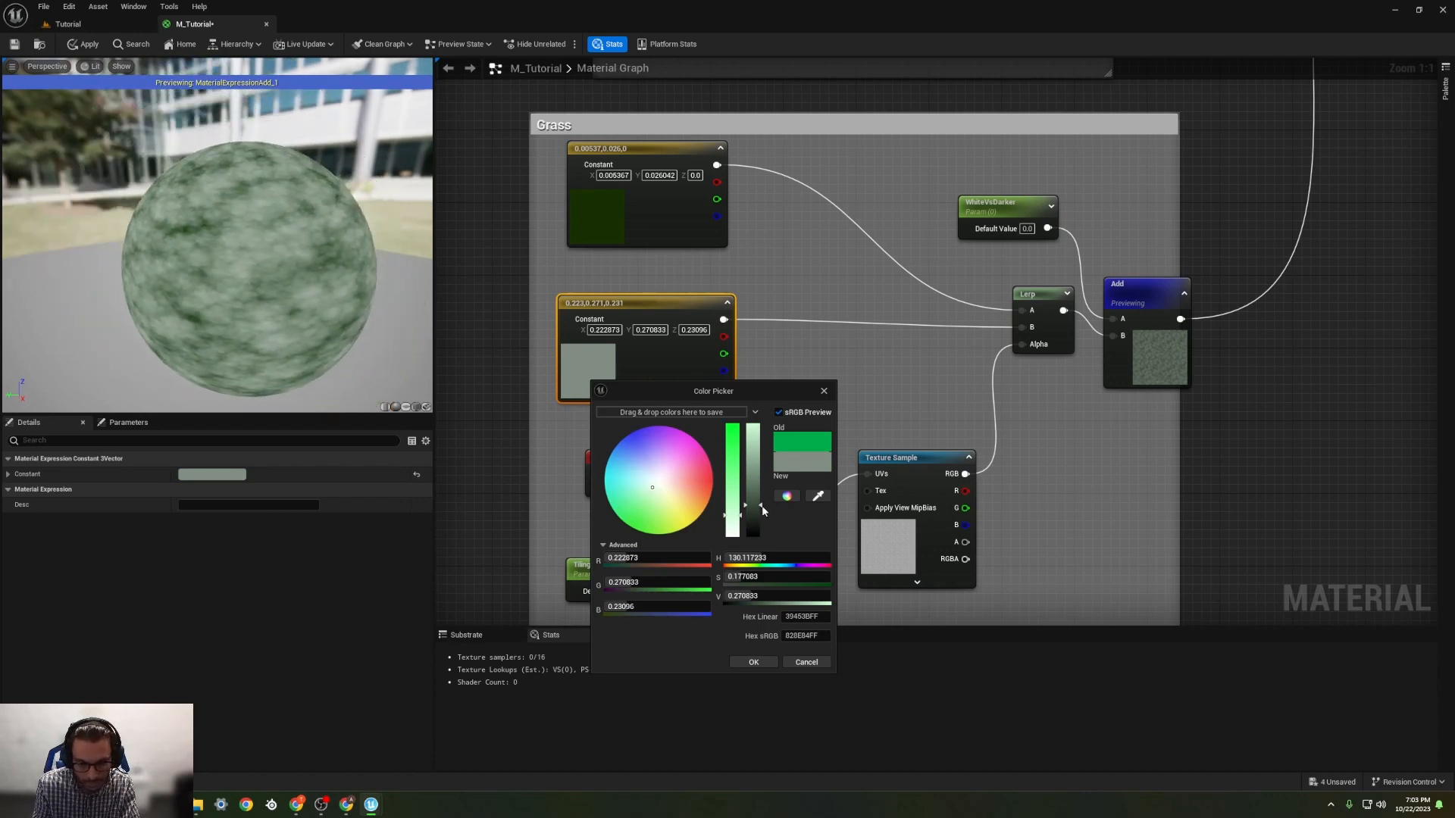
mouse_move(762, 508)
mouse_down()
mouse_move(753, 533)
mouse_move(744, 516)
mouse_up()
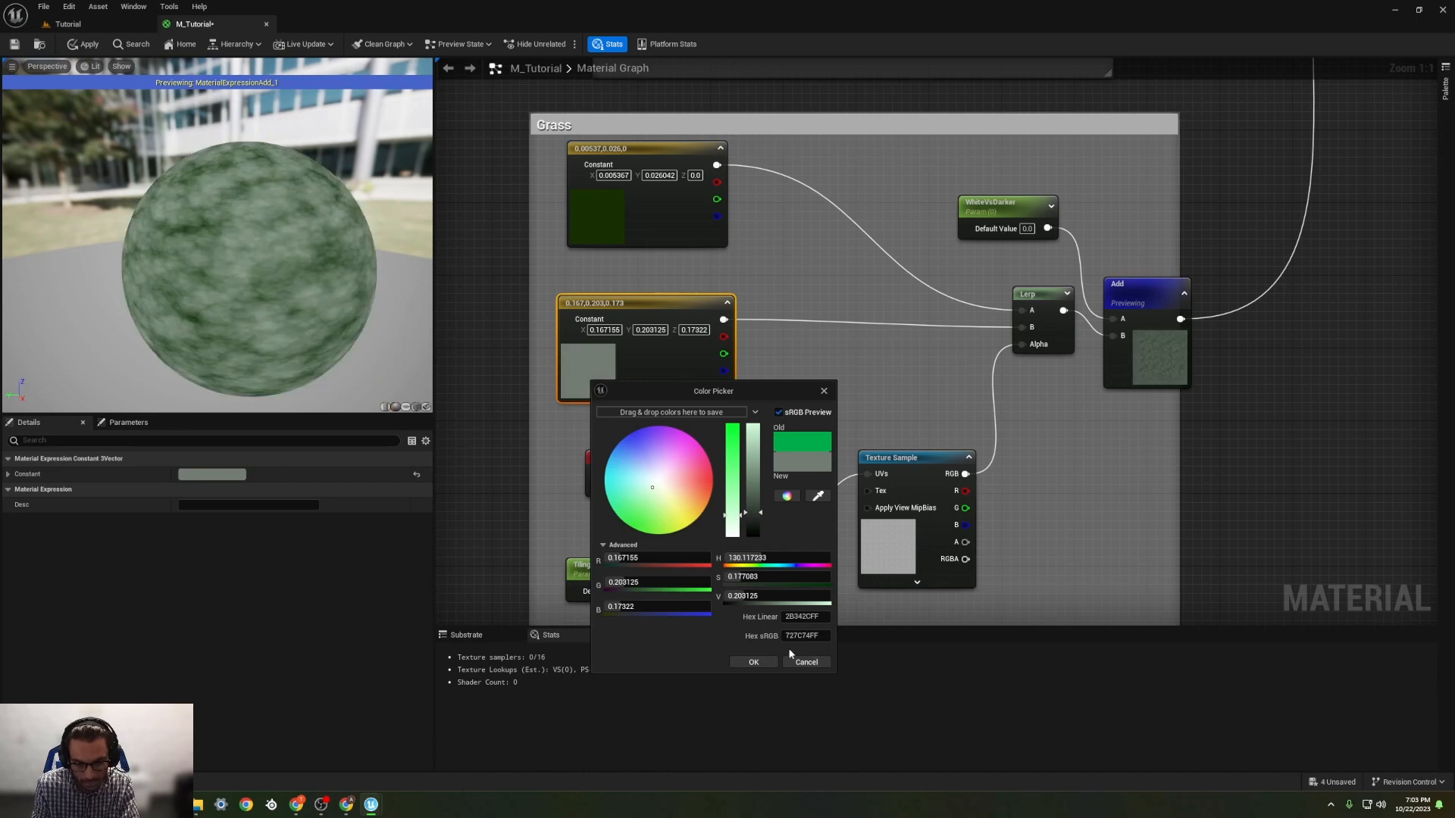
click(753, 662)
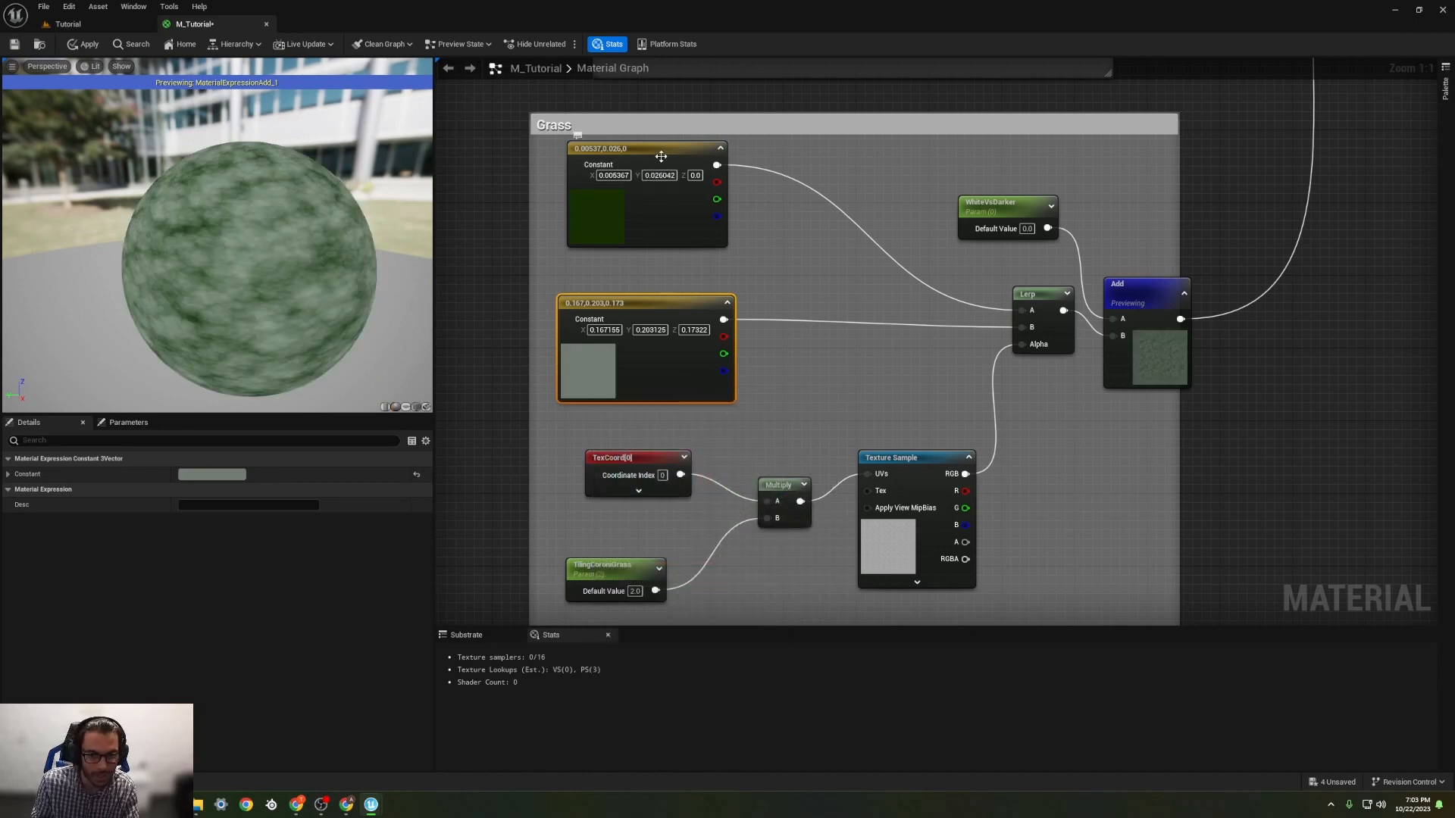
drag(678, 149, 640, 157)
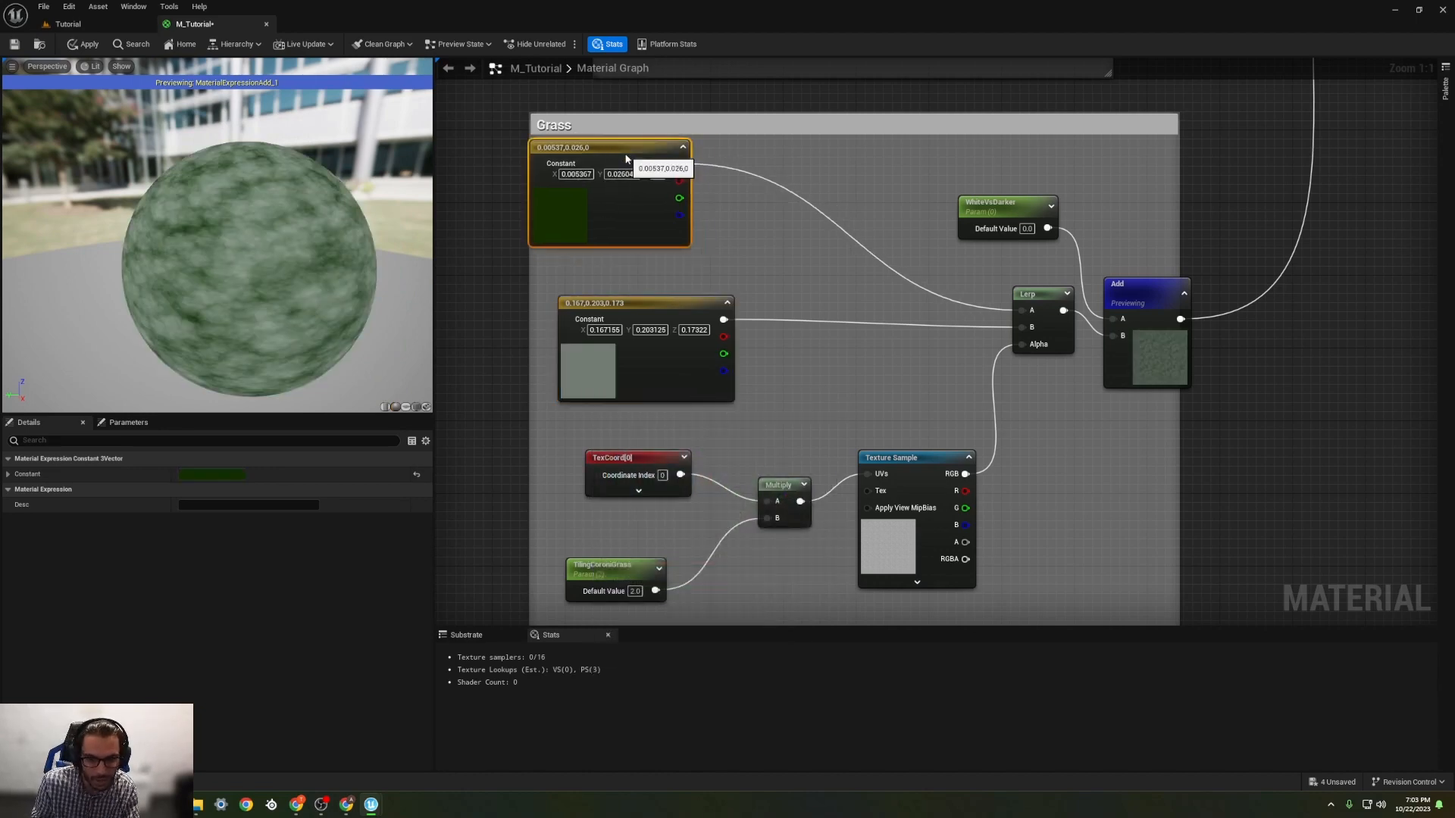
Step: Try TilingCoroniGrass default values of 1 and 0.5, set it to 0.7, and inspect the pattern on the preview sphere
click(635, 591)
text(1)
key(Return)
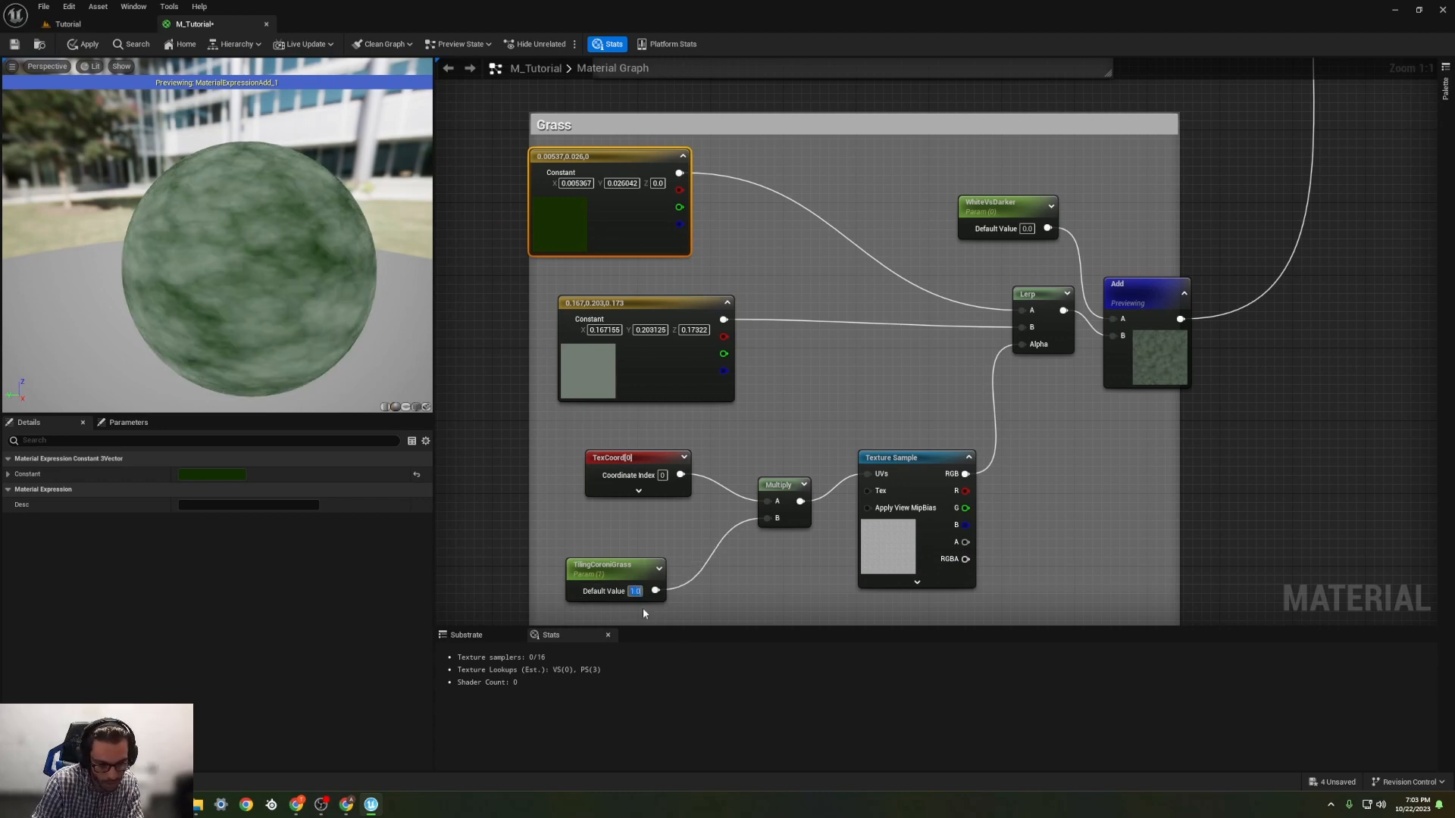
text(0.5)
key(Return)
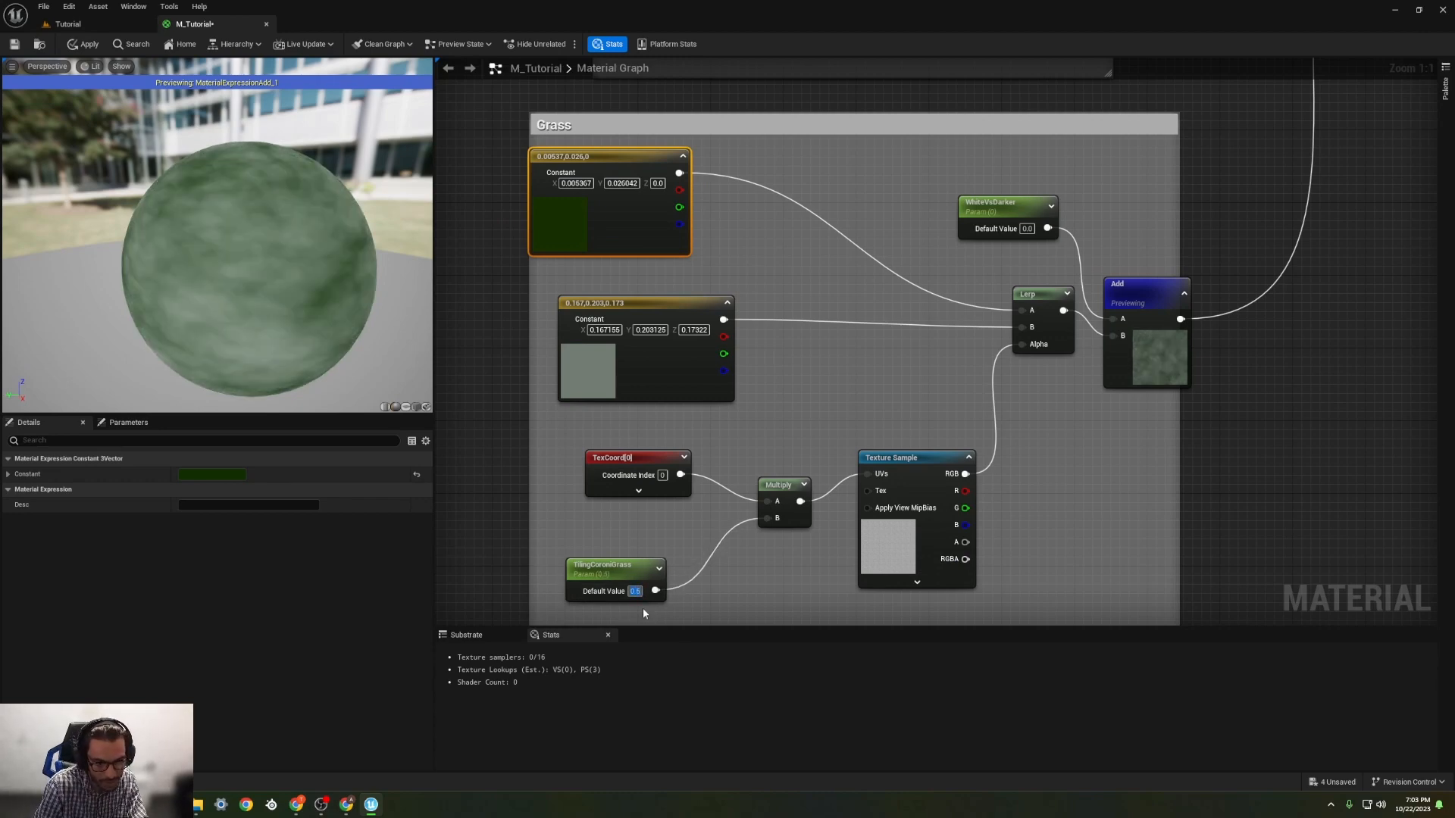
text(0.7)
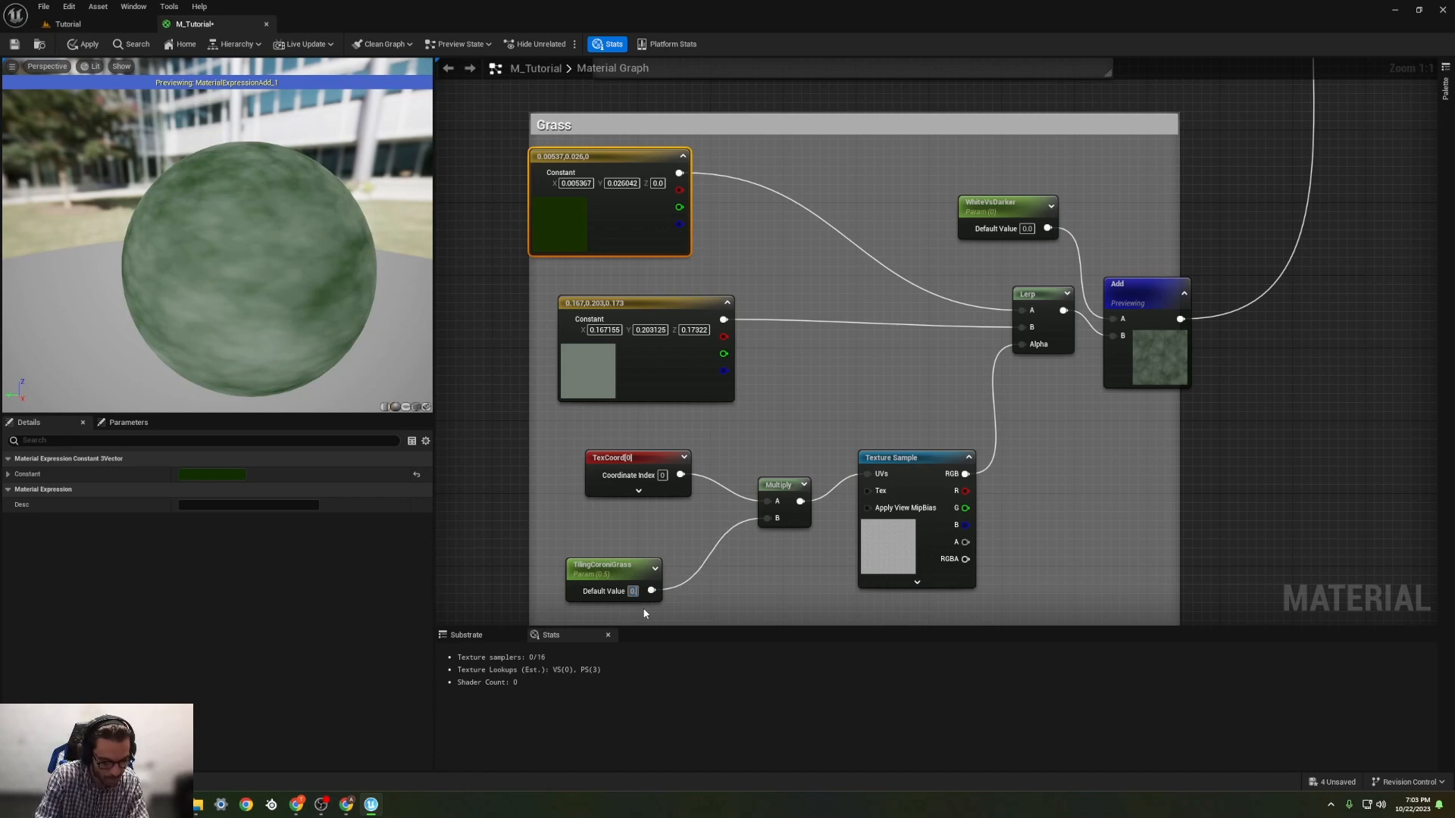
key(Return)
middle_drag(303, 325, 216, 302)
scroll(221, 297, up, 4)
scroll(221, 299, down, 5)
scroll(223, 300, up, 4)
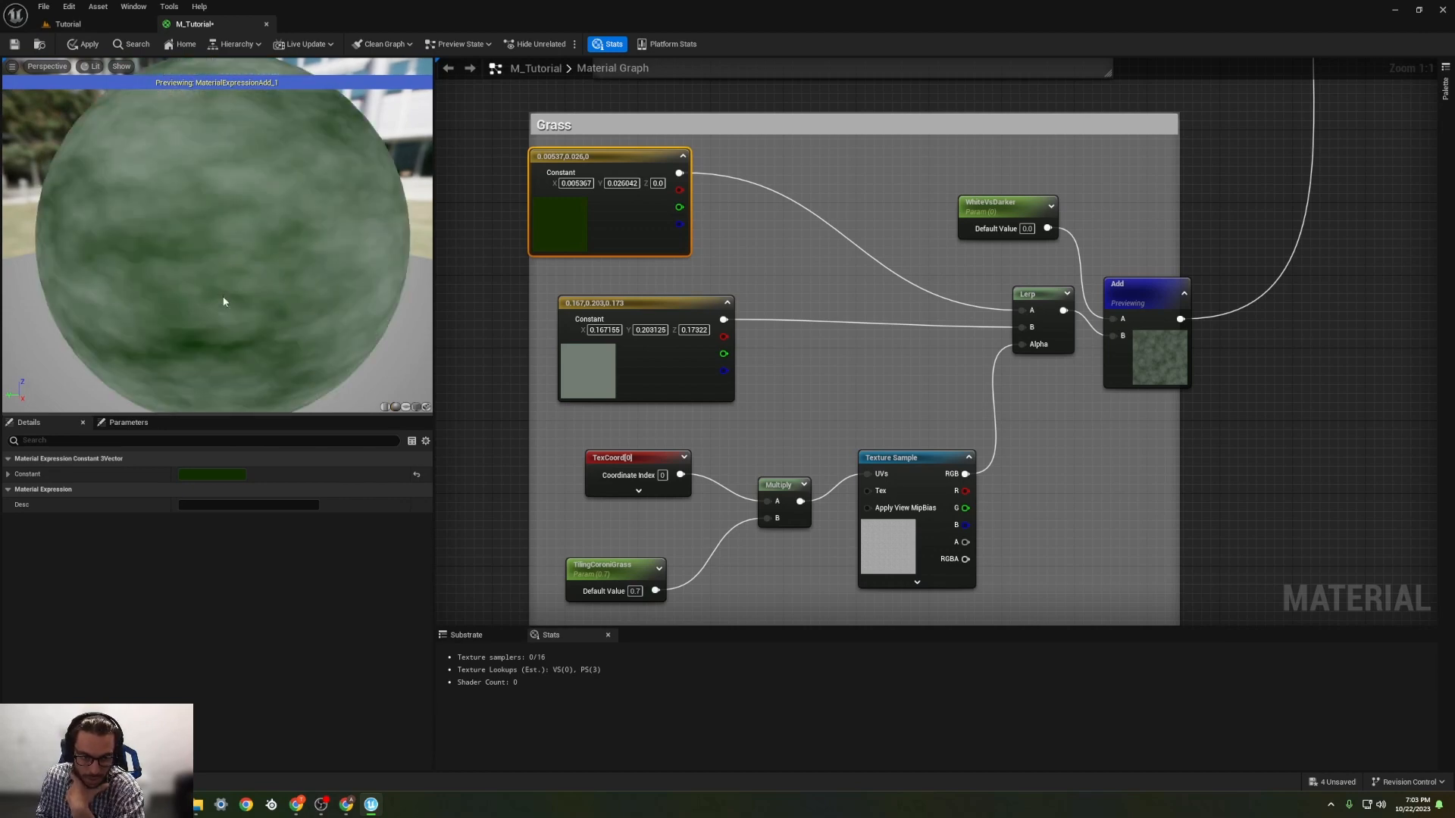
scroll(271, 311, down, 4)
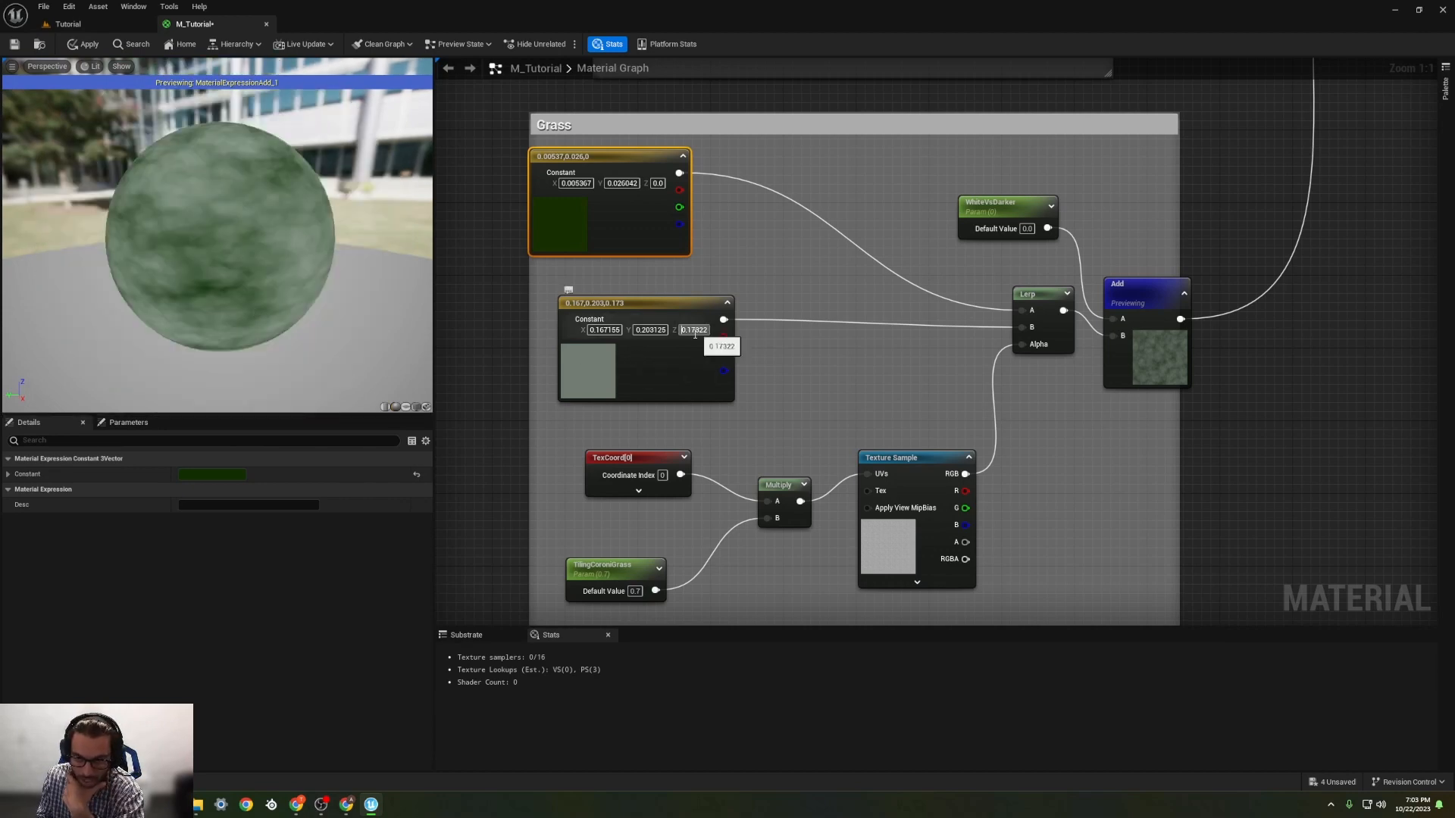
Step: Try default values of -0.2, 1, 0.1 and -0.1 on the Grass group's WhiteVsDarker parameter, and reset it to 0
right_drag(771, 270, 724, 337)
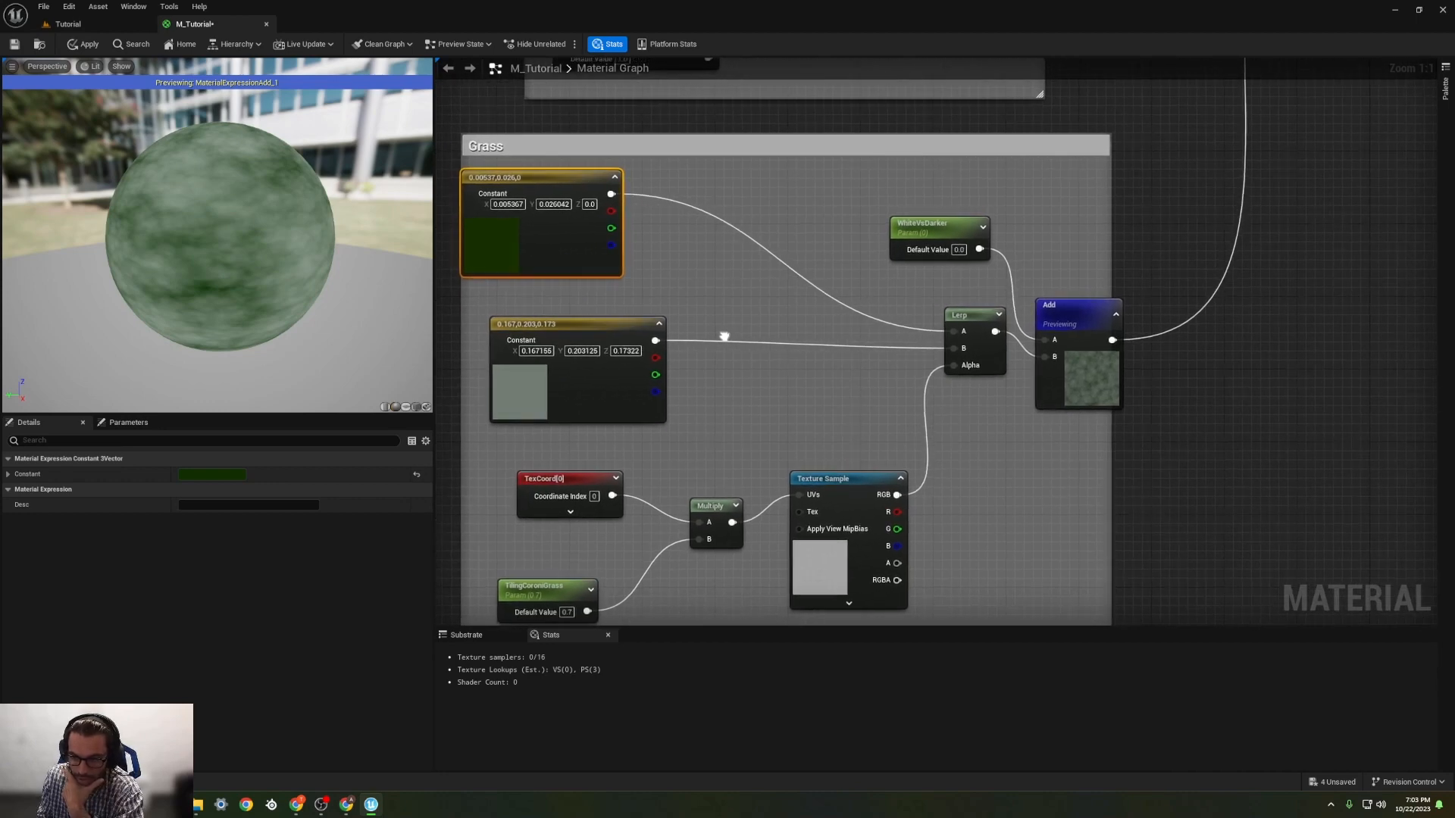
click(959, 250)
text(-)
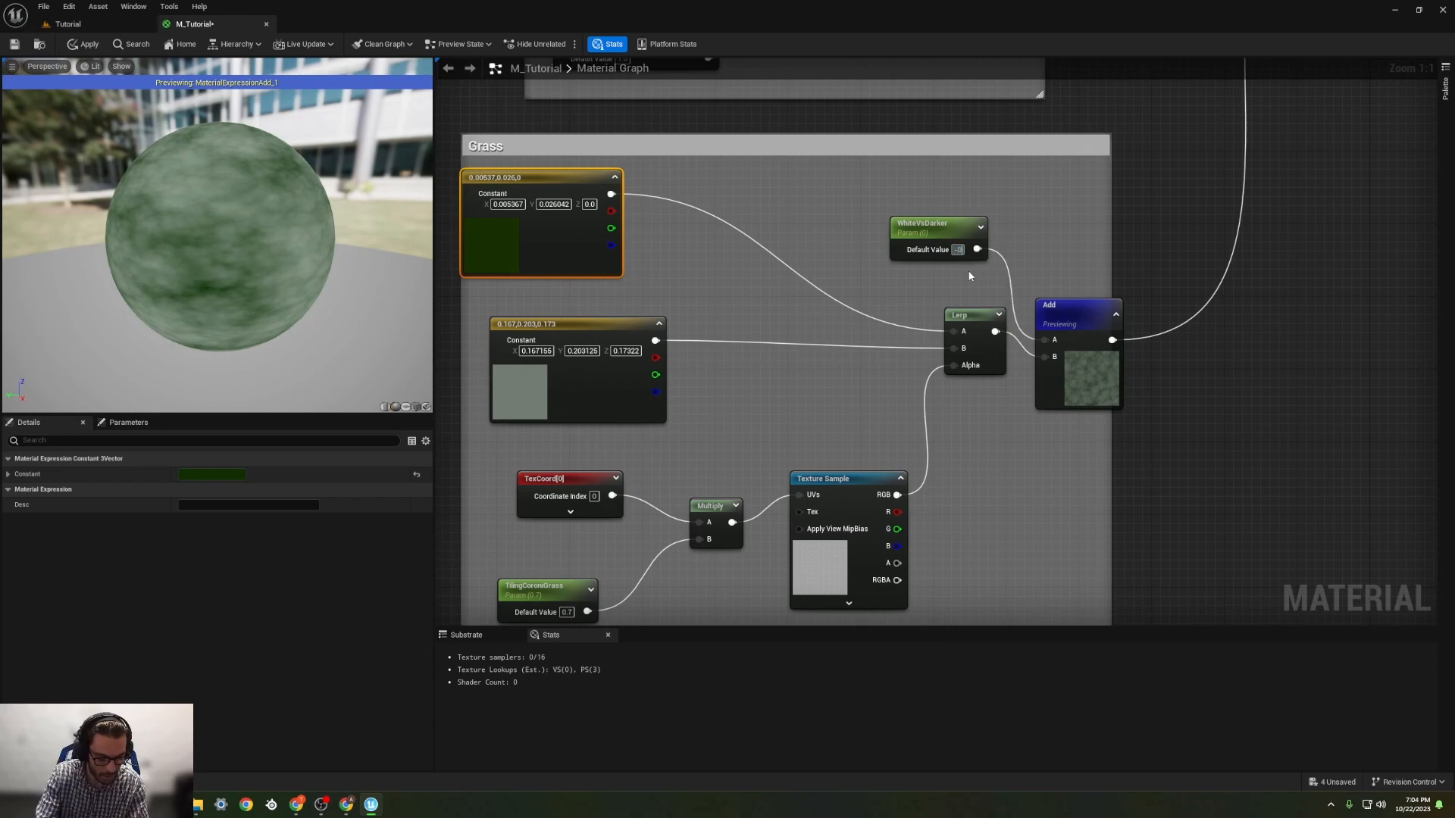
text(0.2)
key(Return)
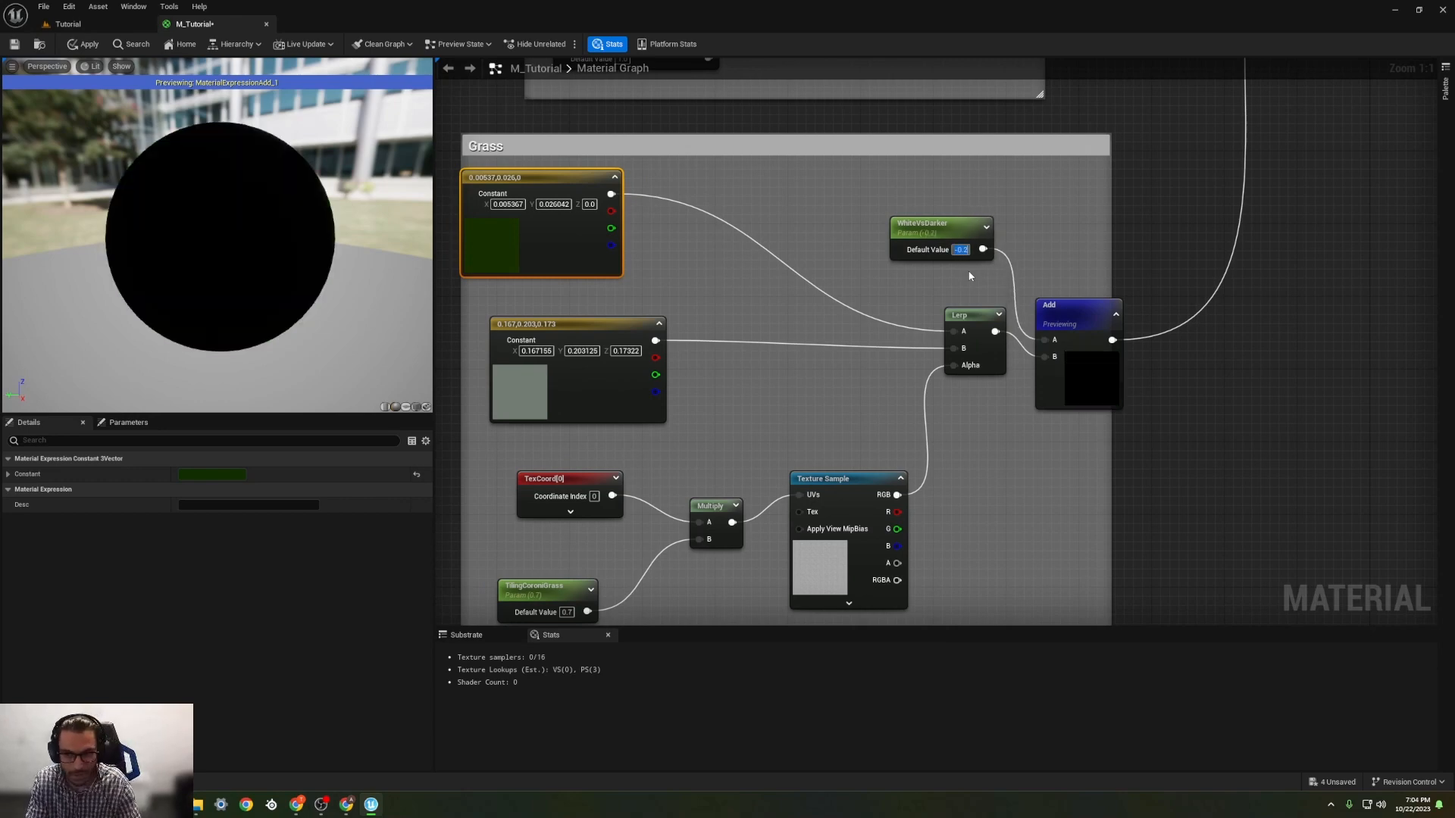
text(1)
key(Return)
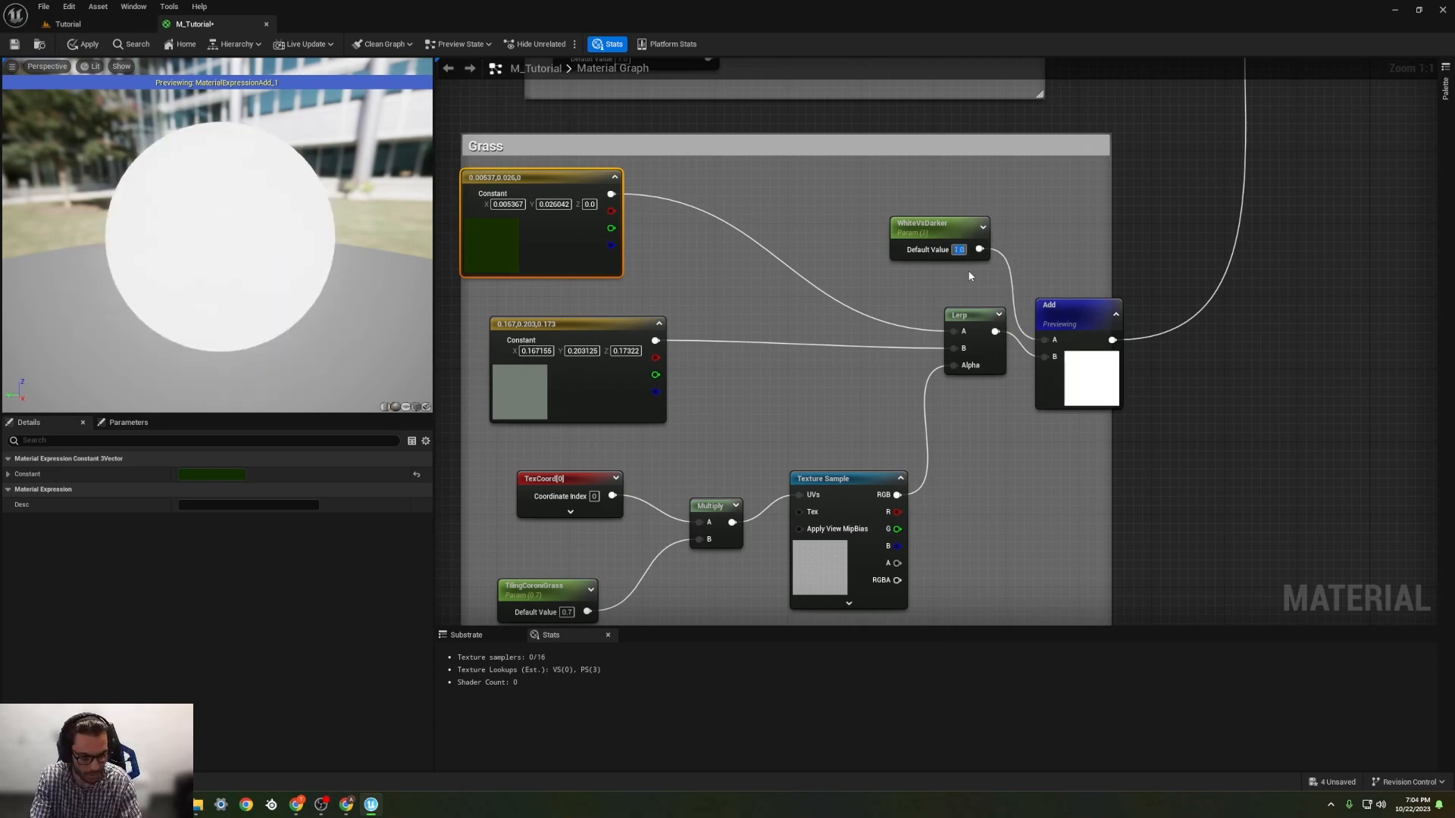
text(0.1)
key(Return)
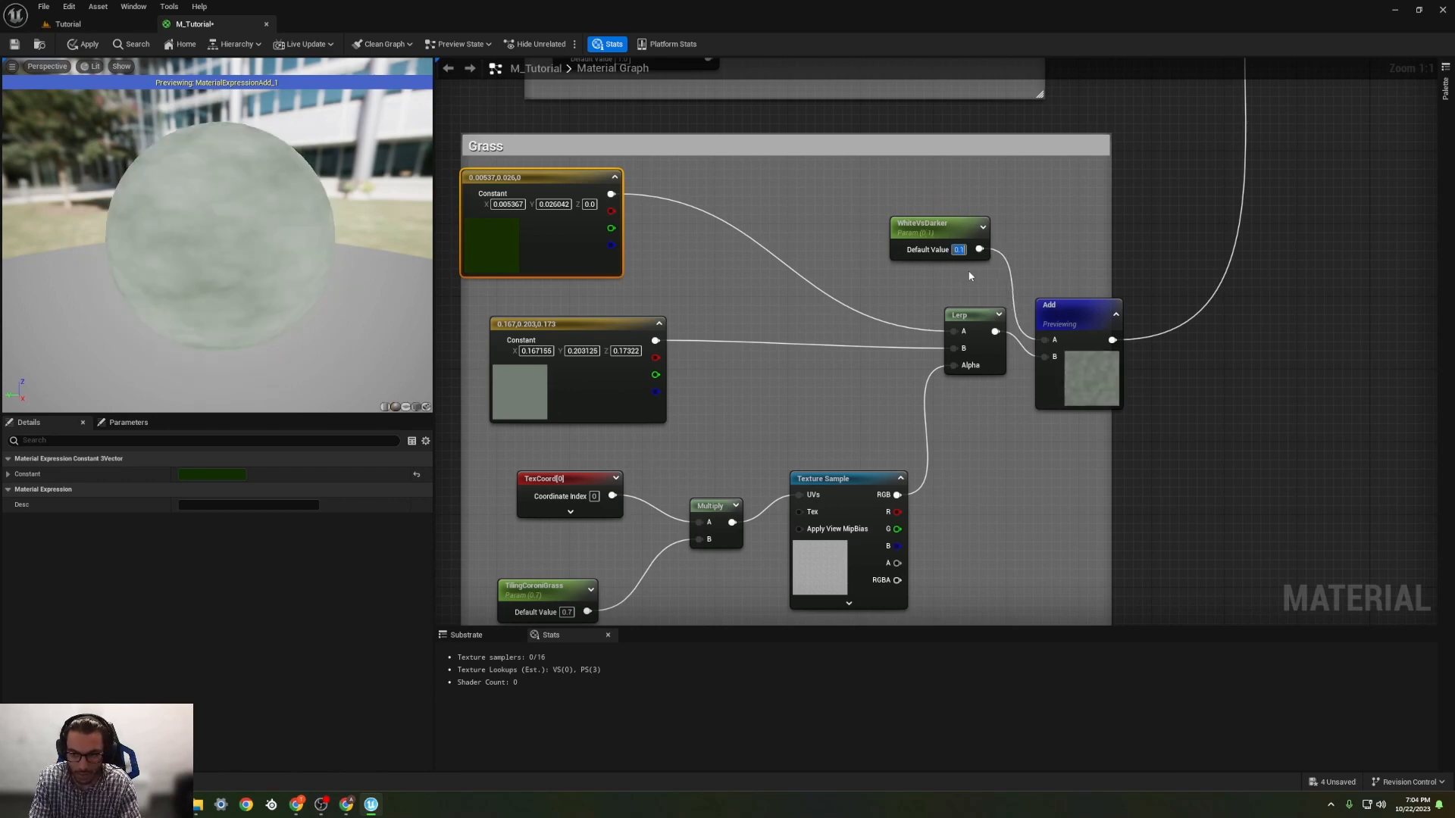
key(BackSpace)
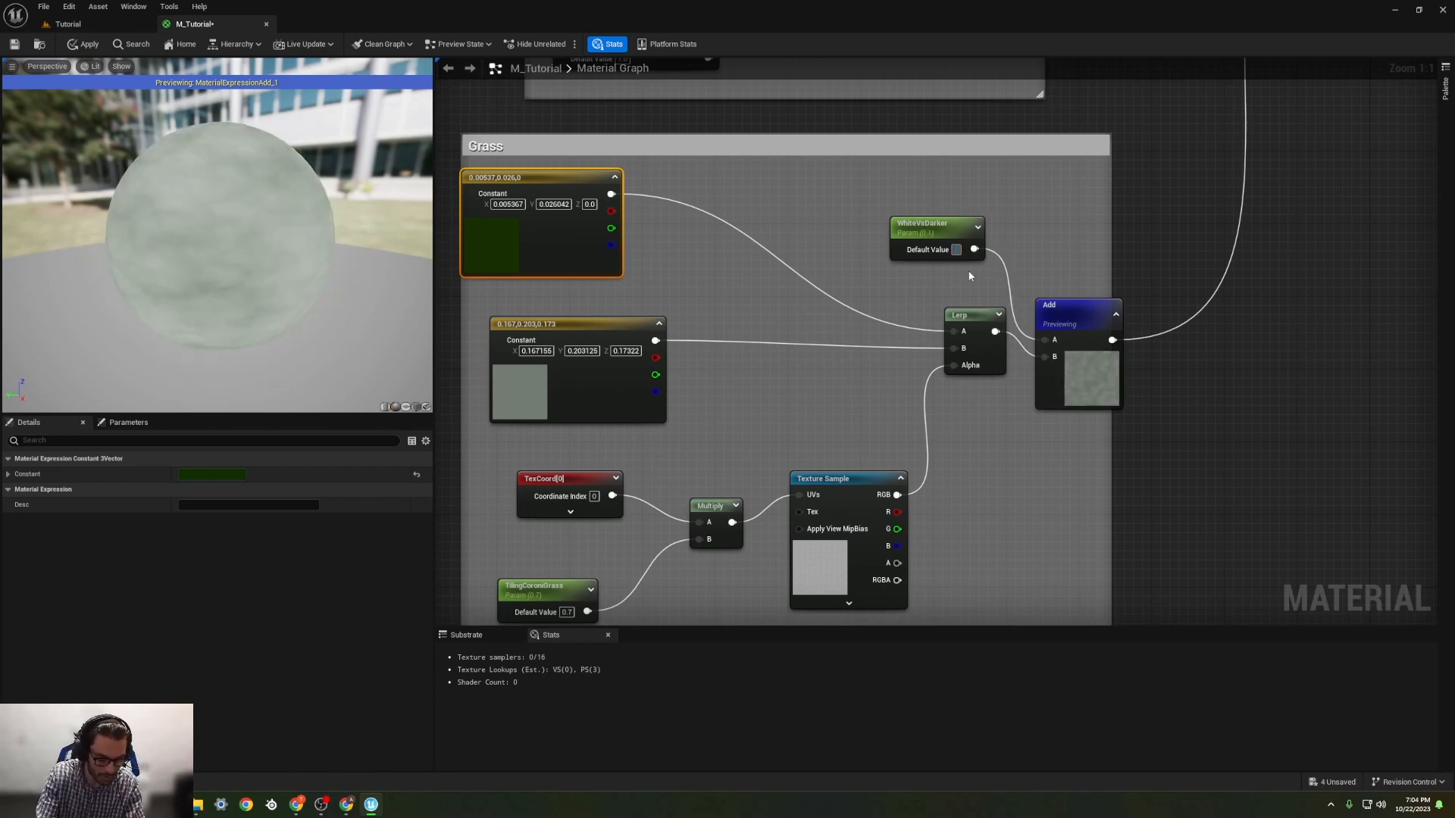
text(-0.1)
key(Return)
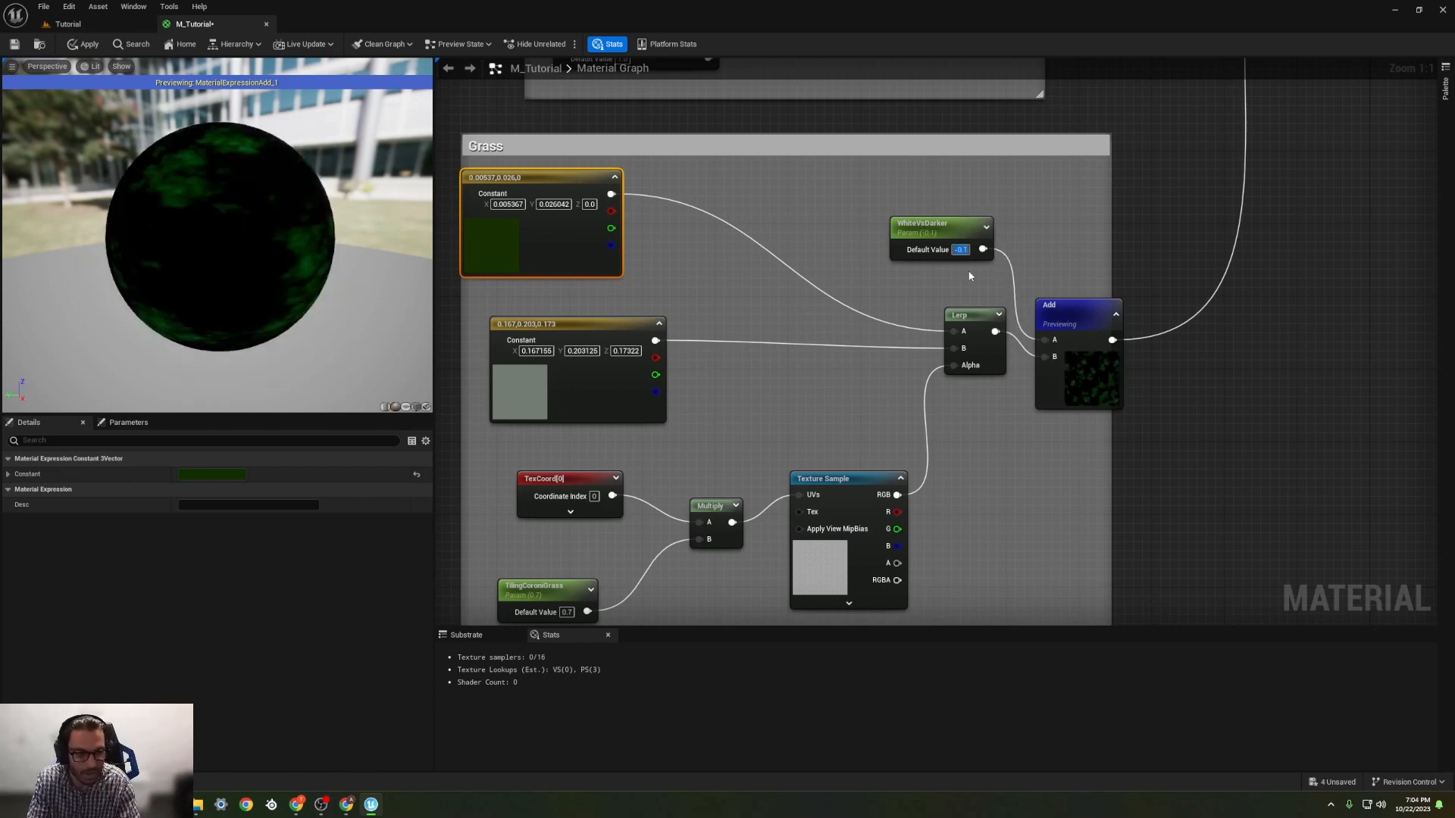
key(BackSpace)
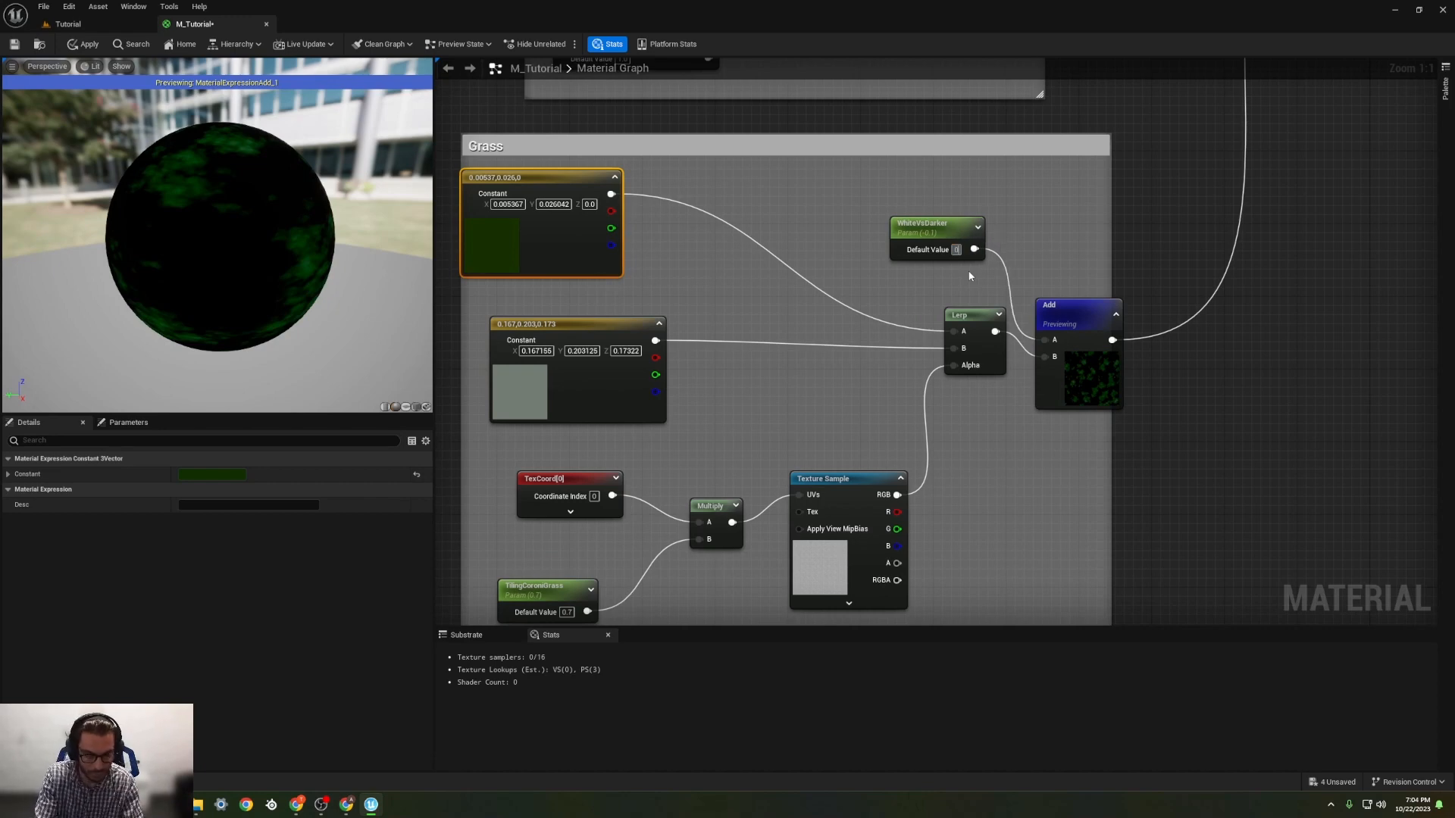
text(0)
key(Return)
Step: Convert the Grass group's WhiteVsDarker parameter to a constant and back to a parameter named WhiteVSDarkGrass
click(939, 229)
right_click(939, 229)
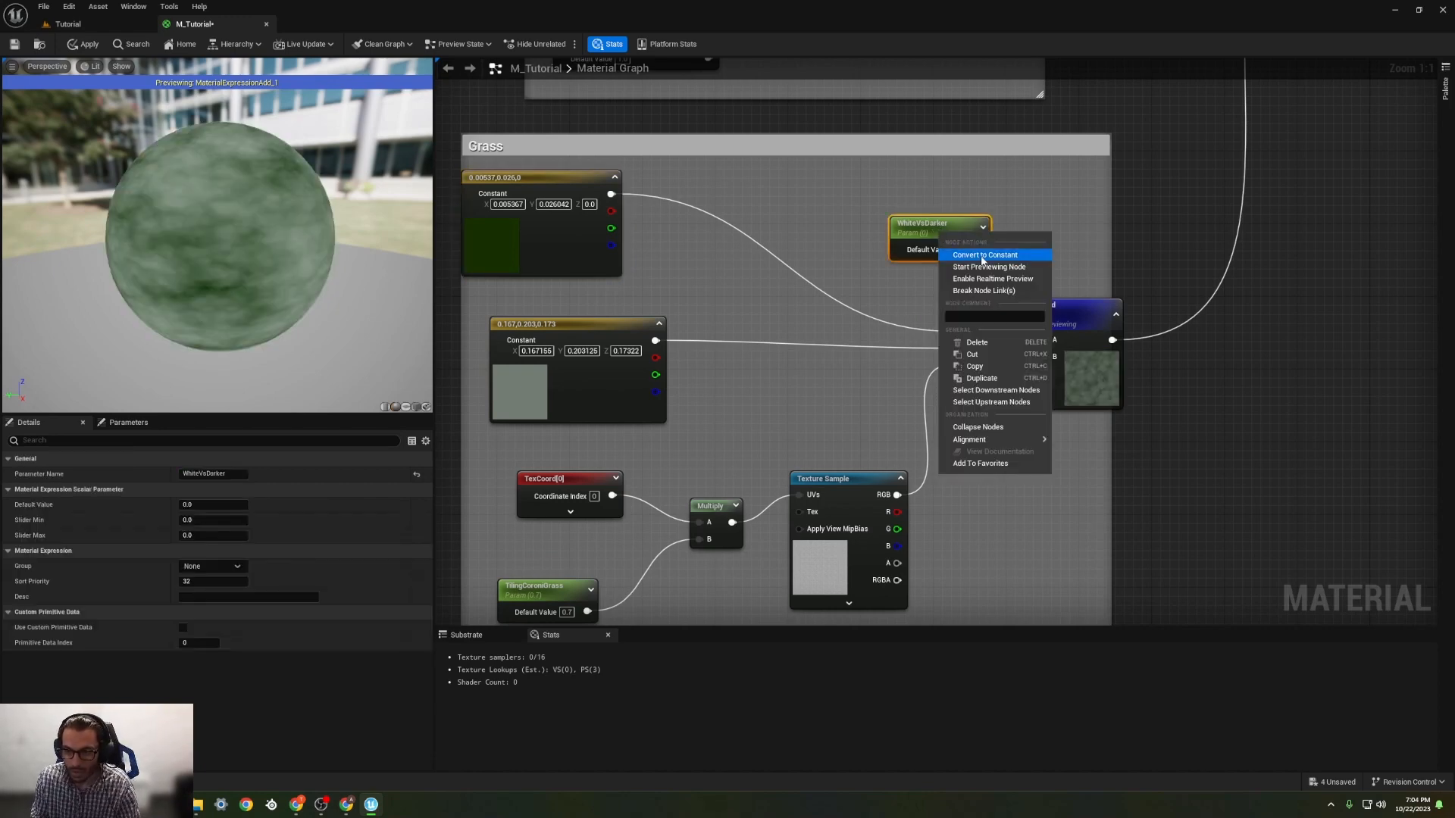
click(983, 251)
right_click(939, 229)
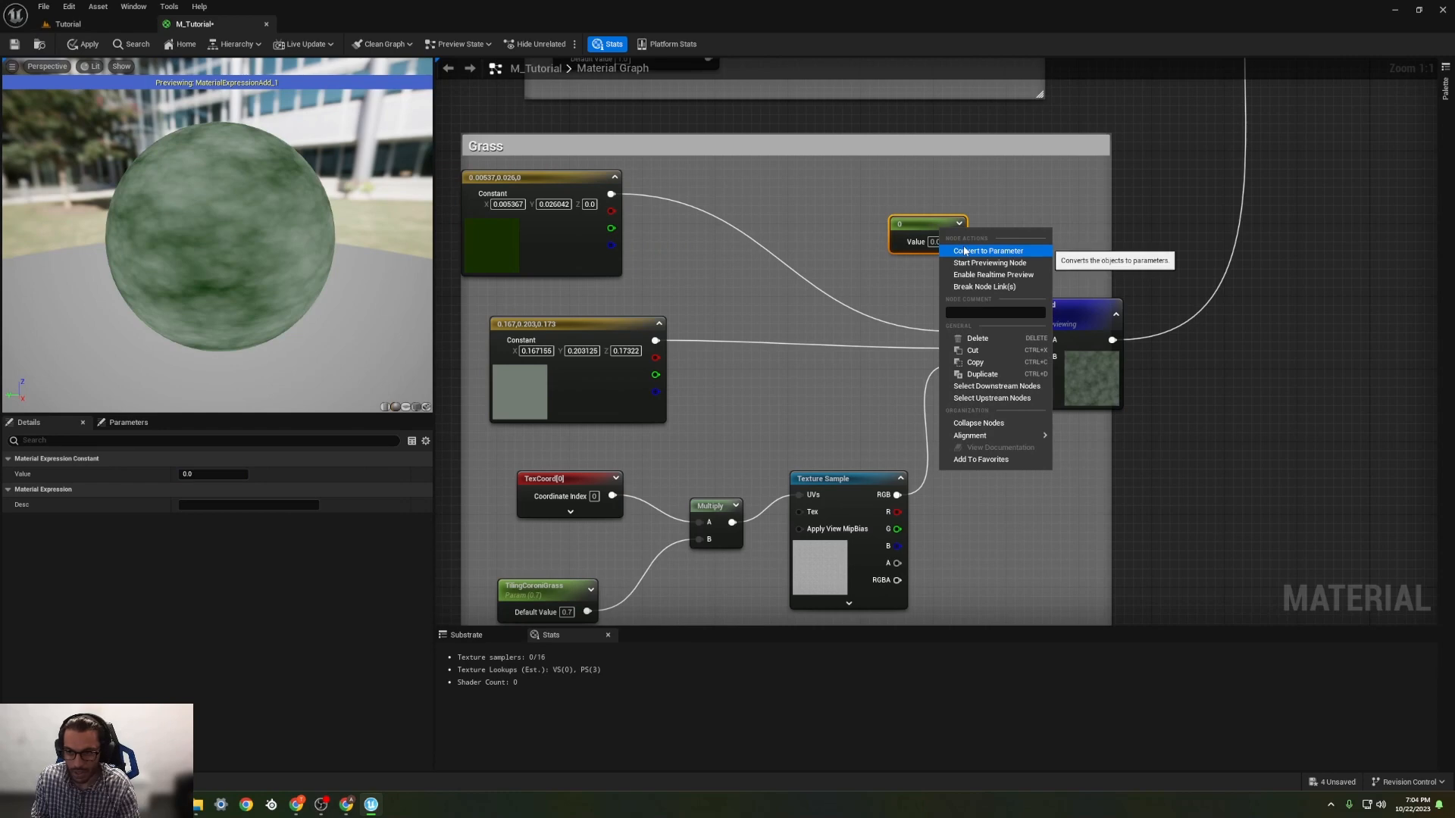
click(964, 251)
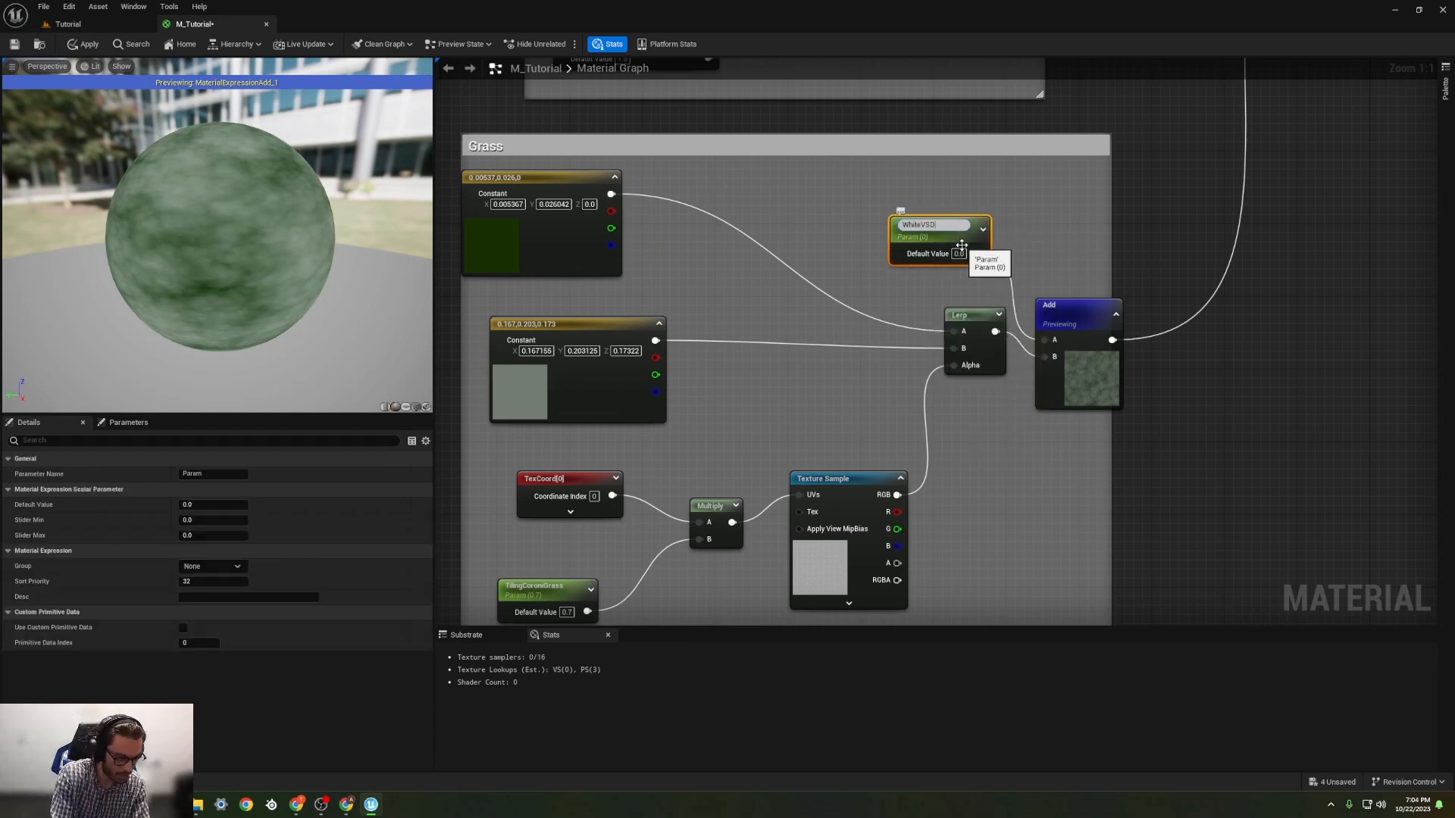
text(WhiteVSDarkGrass)
key(Return)
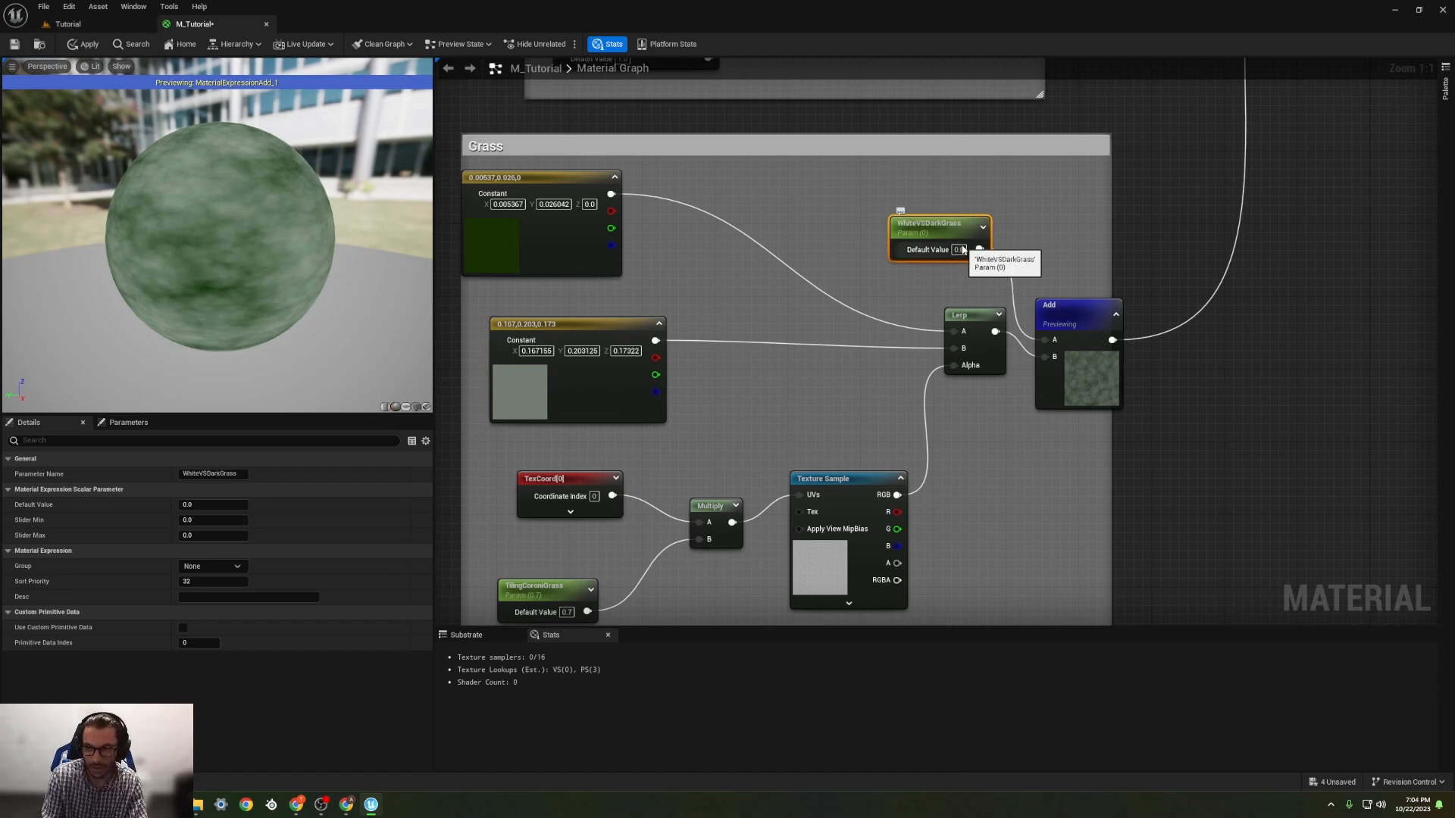
Step: Rename the Dirt group's WhiteVsDarker parameter to WhiteVsDarkerDirt
right_drag(930, 221, 876, 397)
right_drag(846, 143, 704, 585)
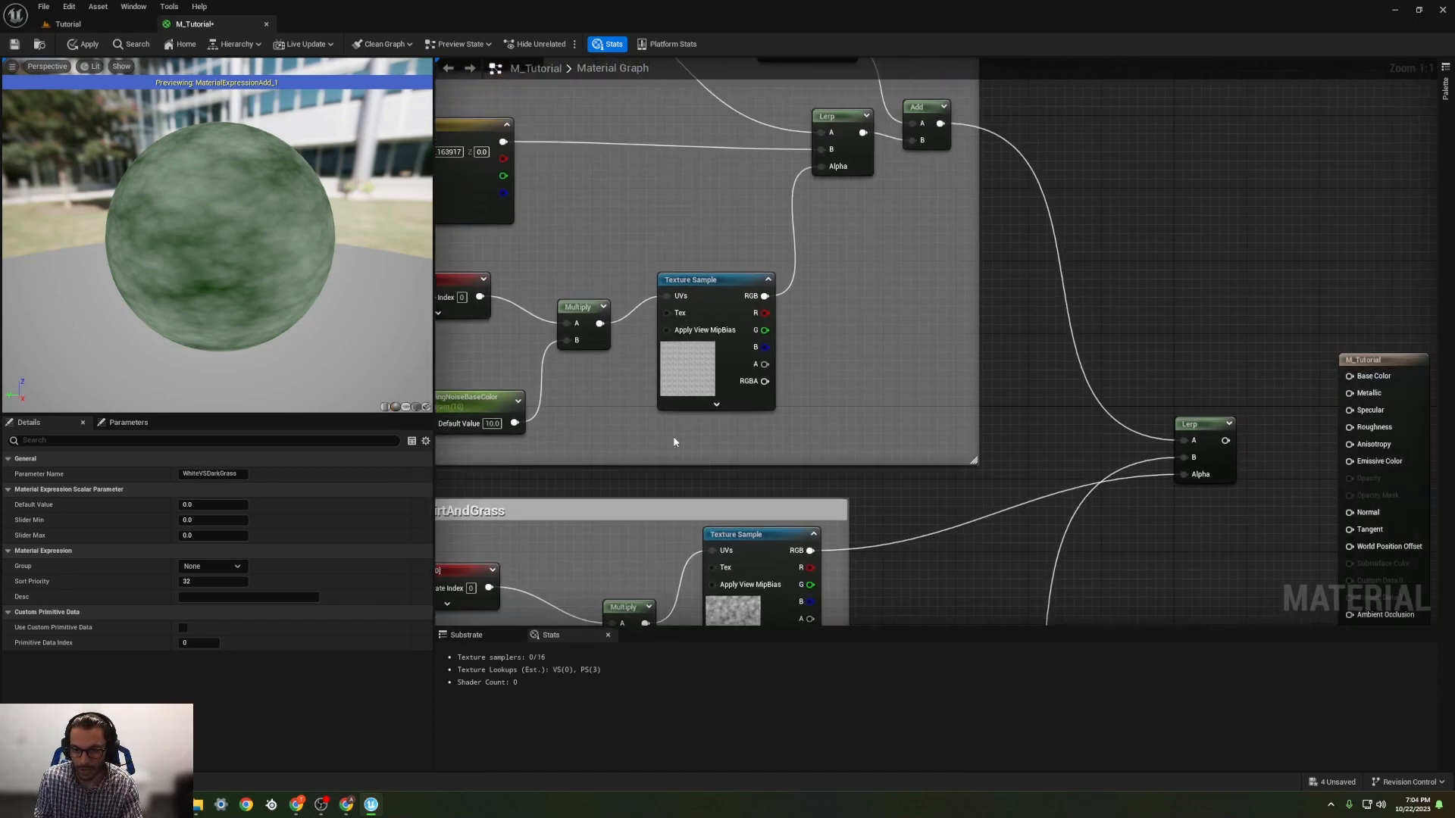
right_drag(778, 236, 858, 391)
click(879, 194)
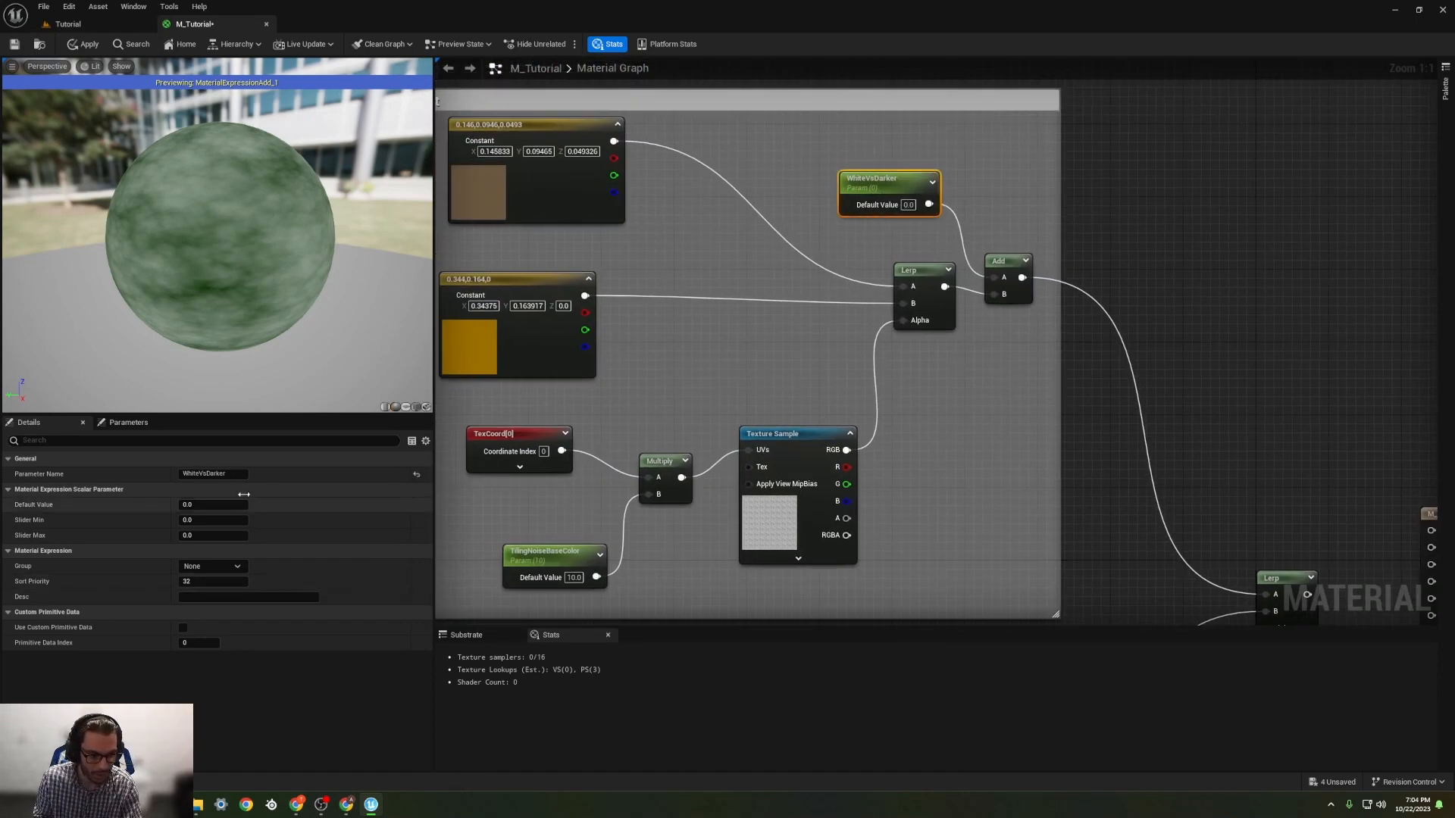
click(231, 473)
text(Dir)
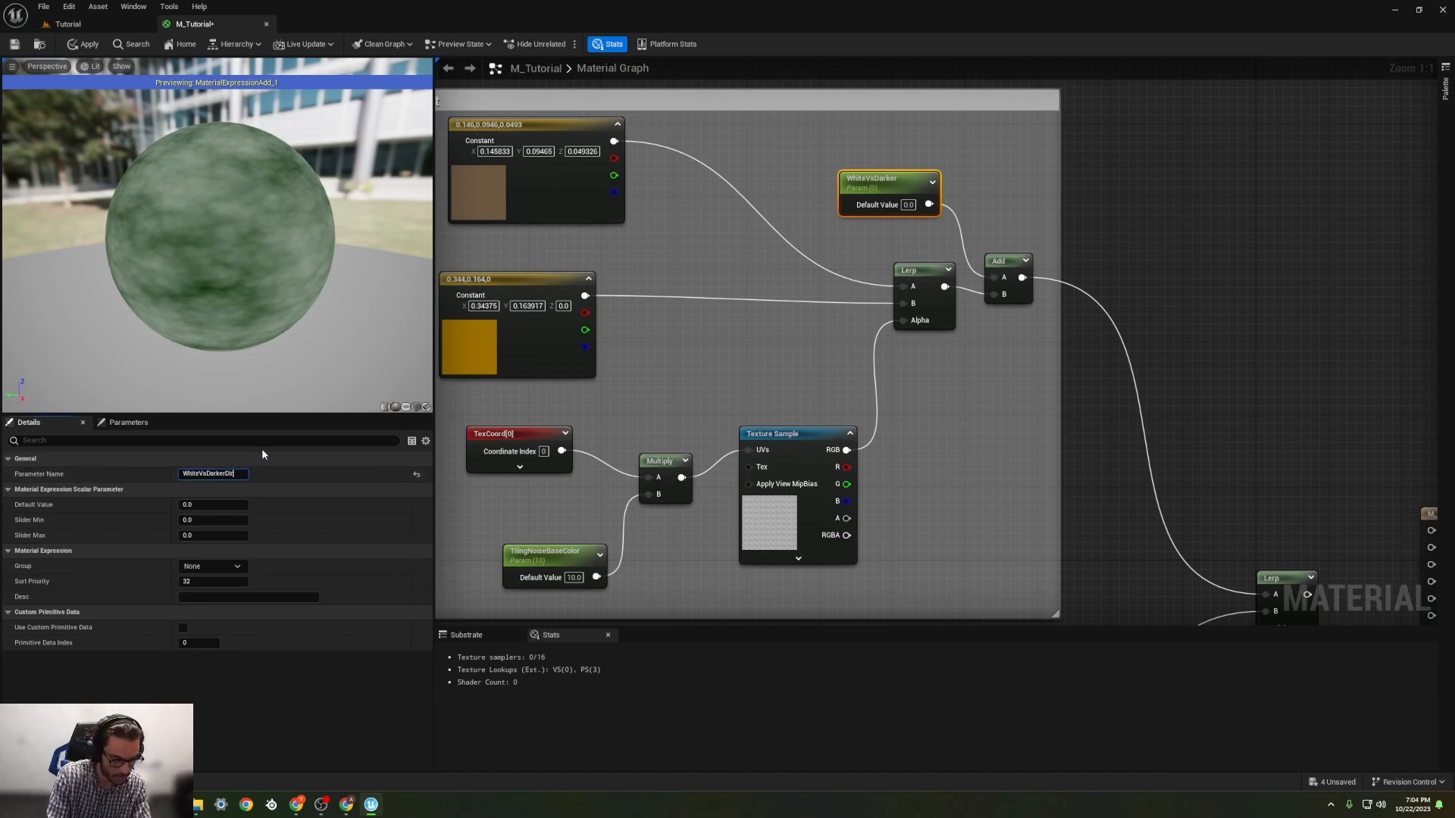
text(t)
key(Return)
Step: Shift the Grass group's grey-green constant node left in line with the dark green one, and nudge the dark green constant up
right_drag(538, 464, 705, 322)
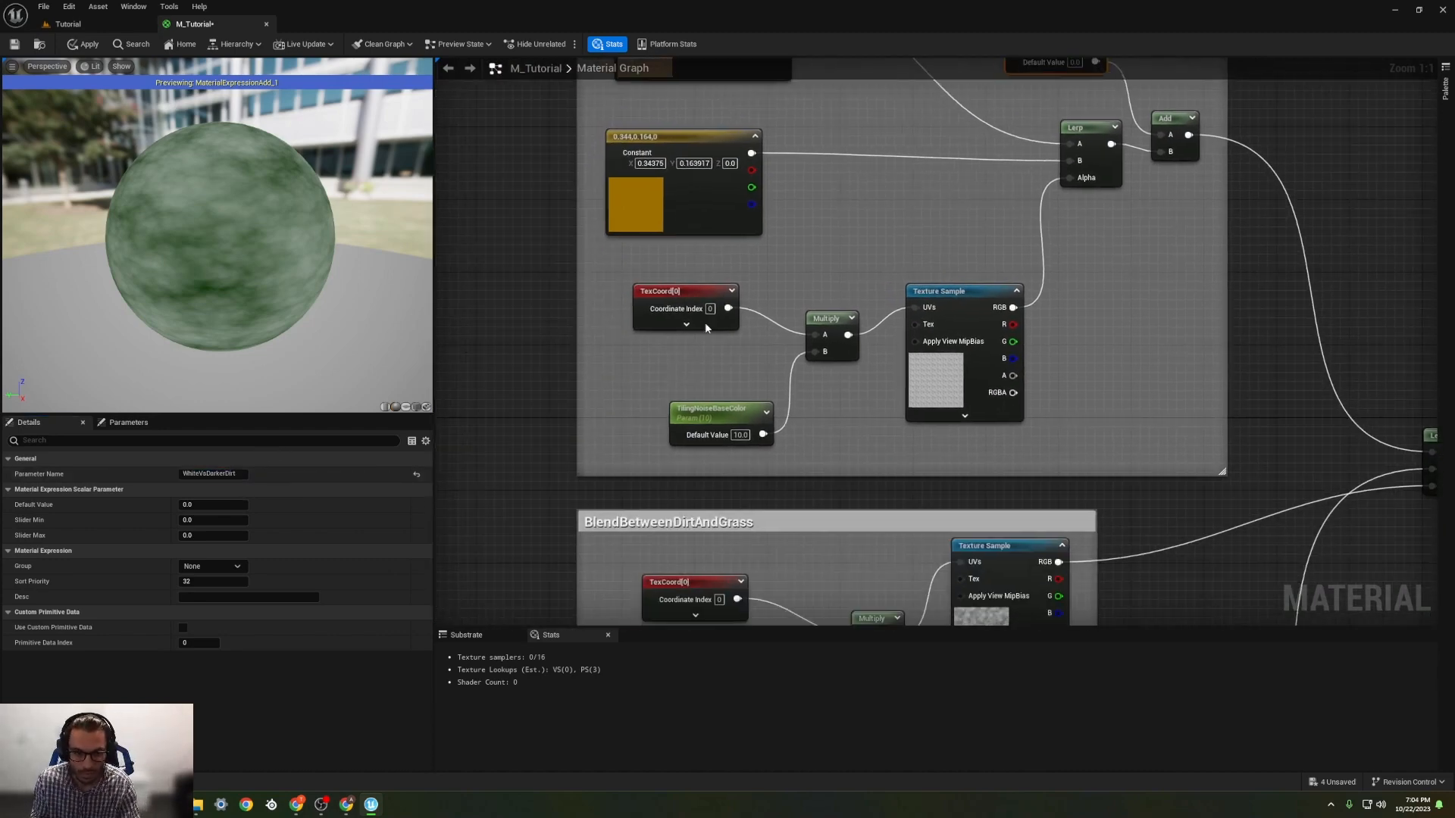
right_drag(545, 569, 659, 312)
right_drag(918, 366, 834, 156)
right_drag(761, 447, 893, 364)
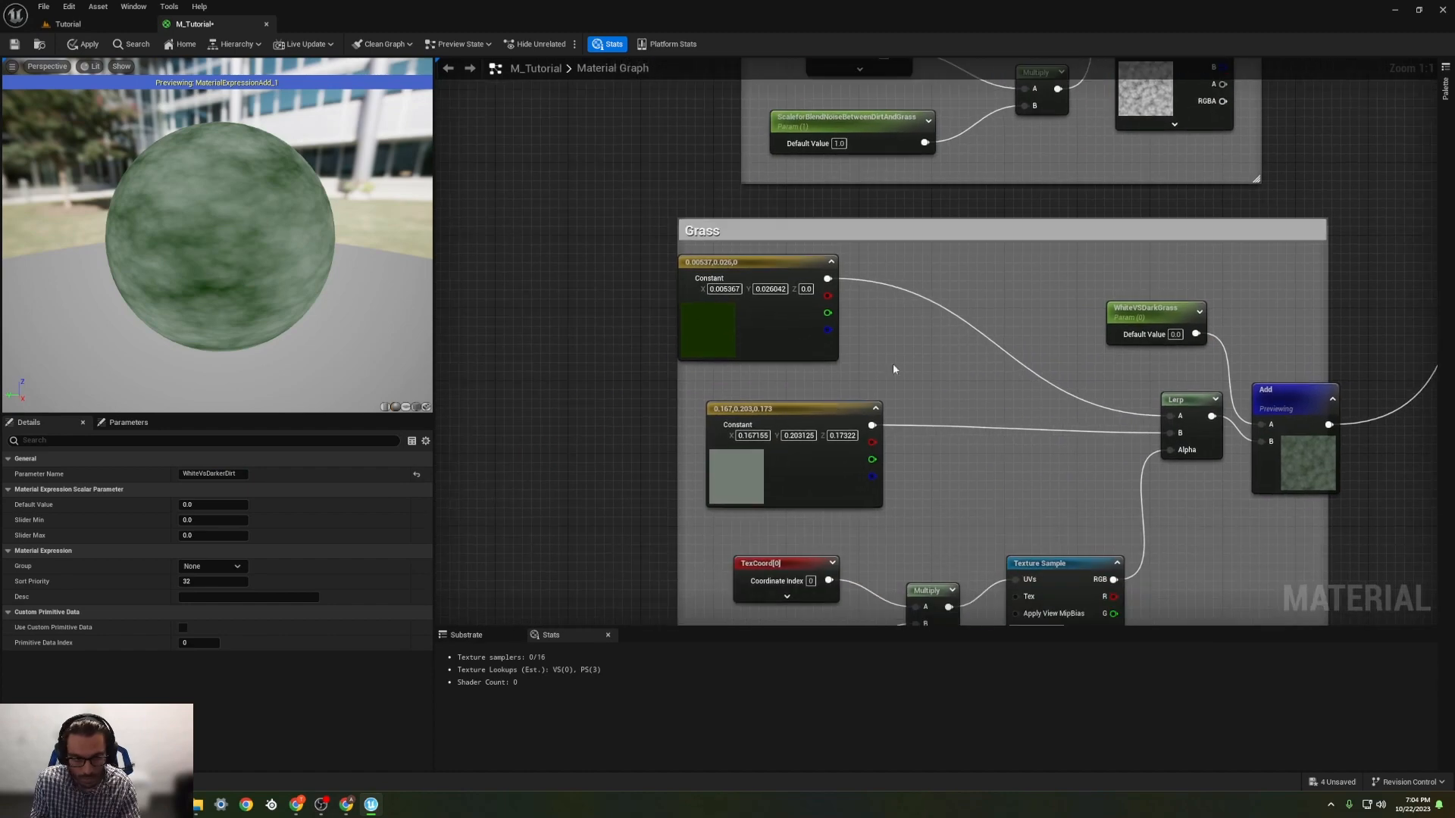
drag(807, 414, 779, 415)
right_drag(961, 373, 819, 323)
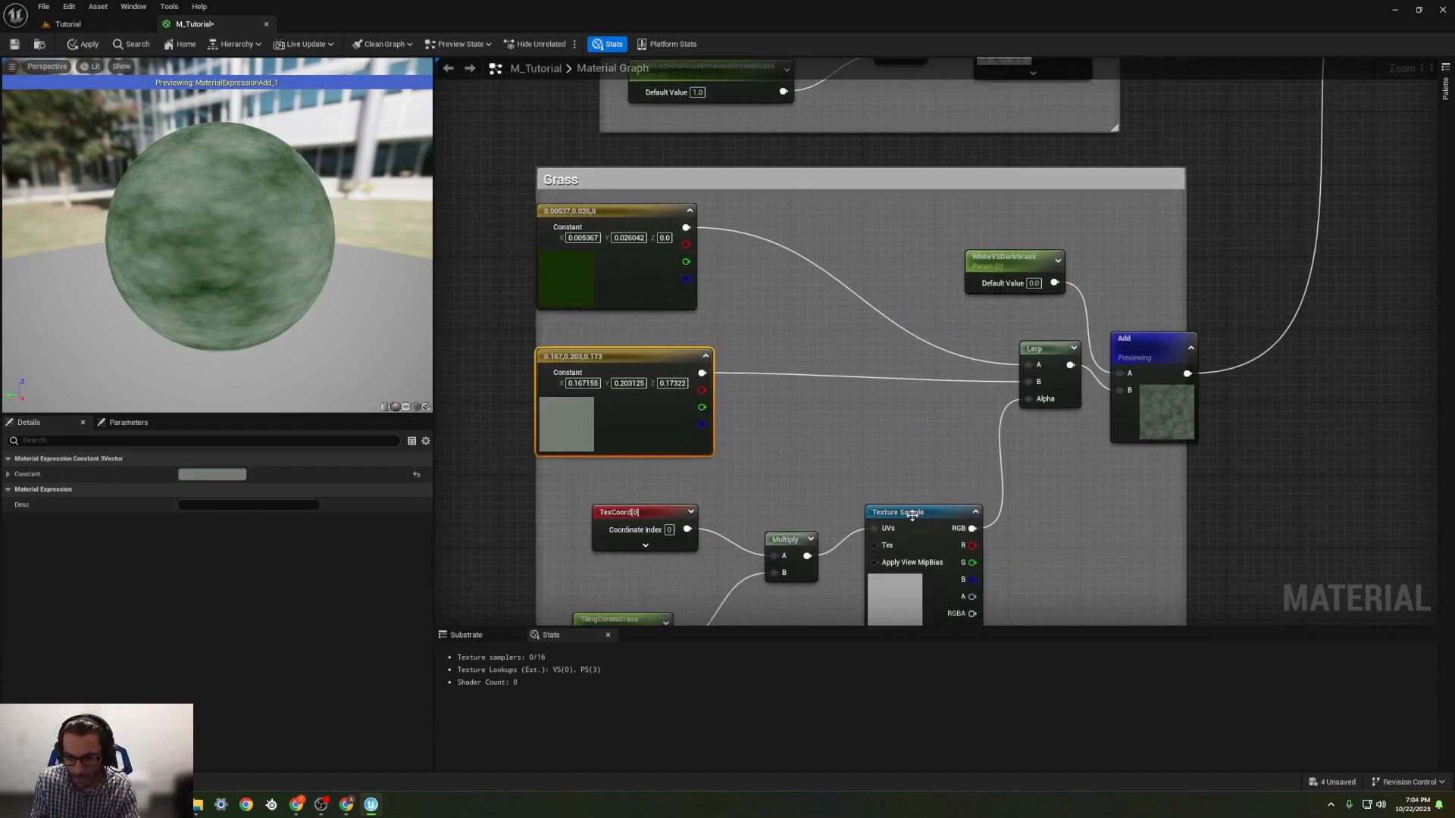
click(909, 513)
right_drag(856, 458, 666, 351)
right_drag(856, 281, 933, 252)
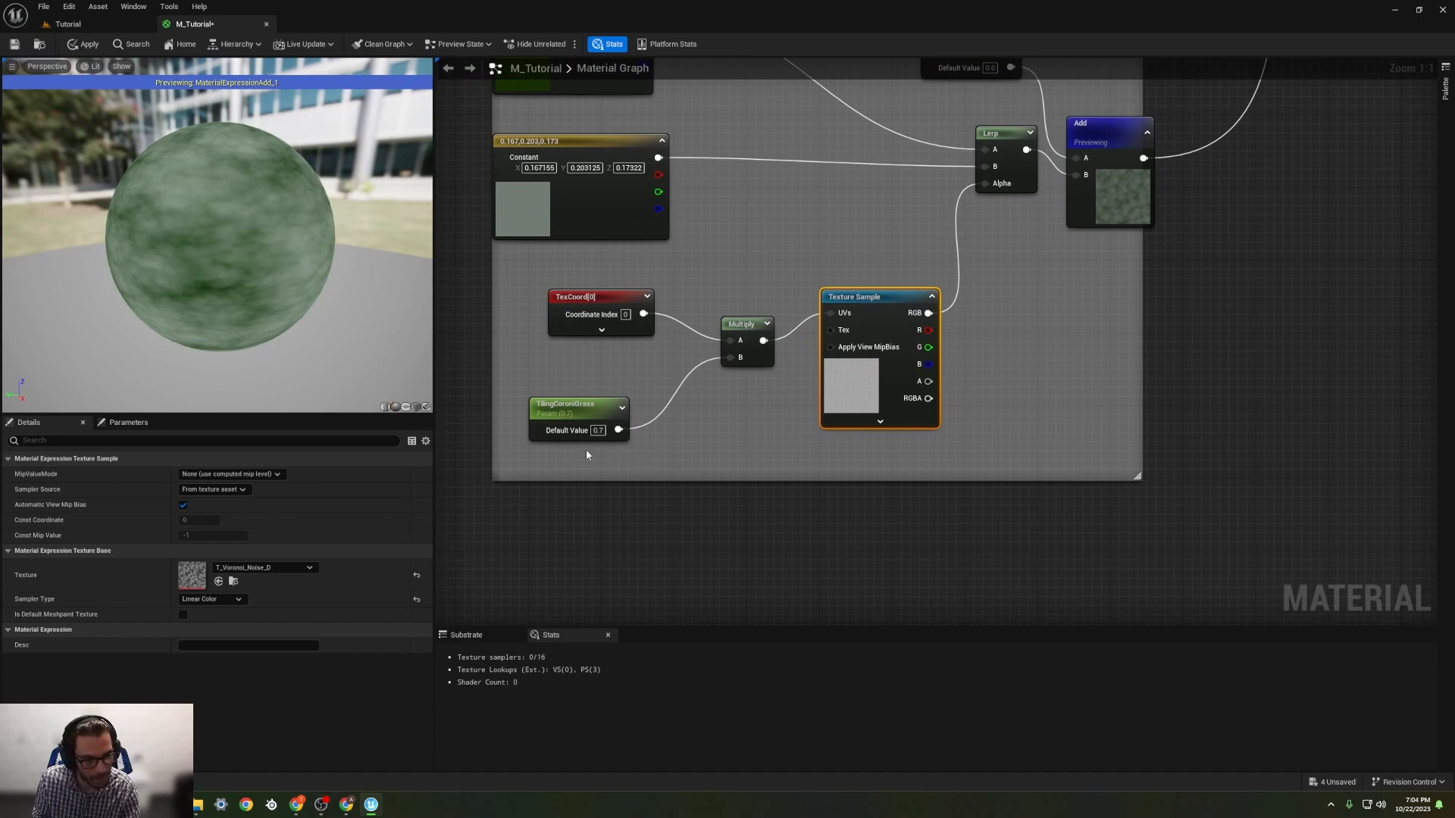
right_drag(585, 448, 652, 509)
right_drag(879, 312, 913, 467)
drag(685, 194, 684, 165)
Step: Add a Lerp node in the Grass group, connect the dark green constant to its A input, and move that constant up
click(911, 200)
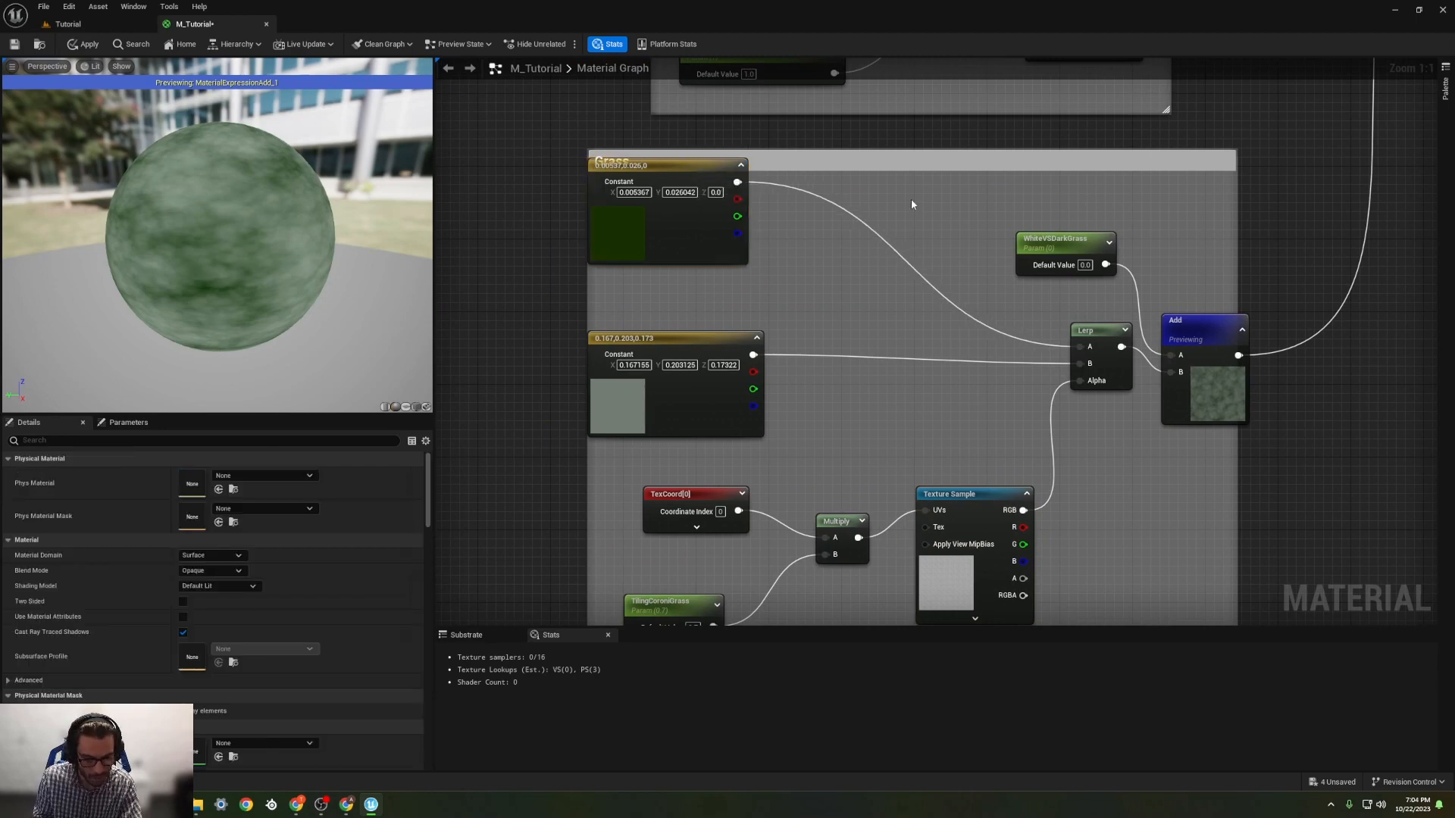
key(l)
click(885, 194)
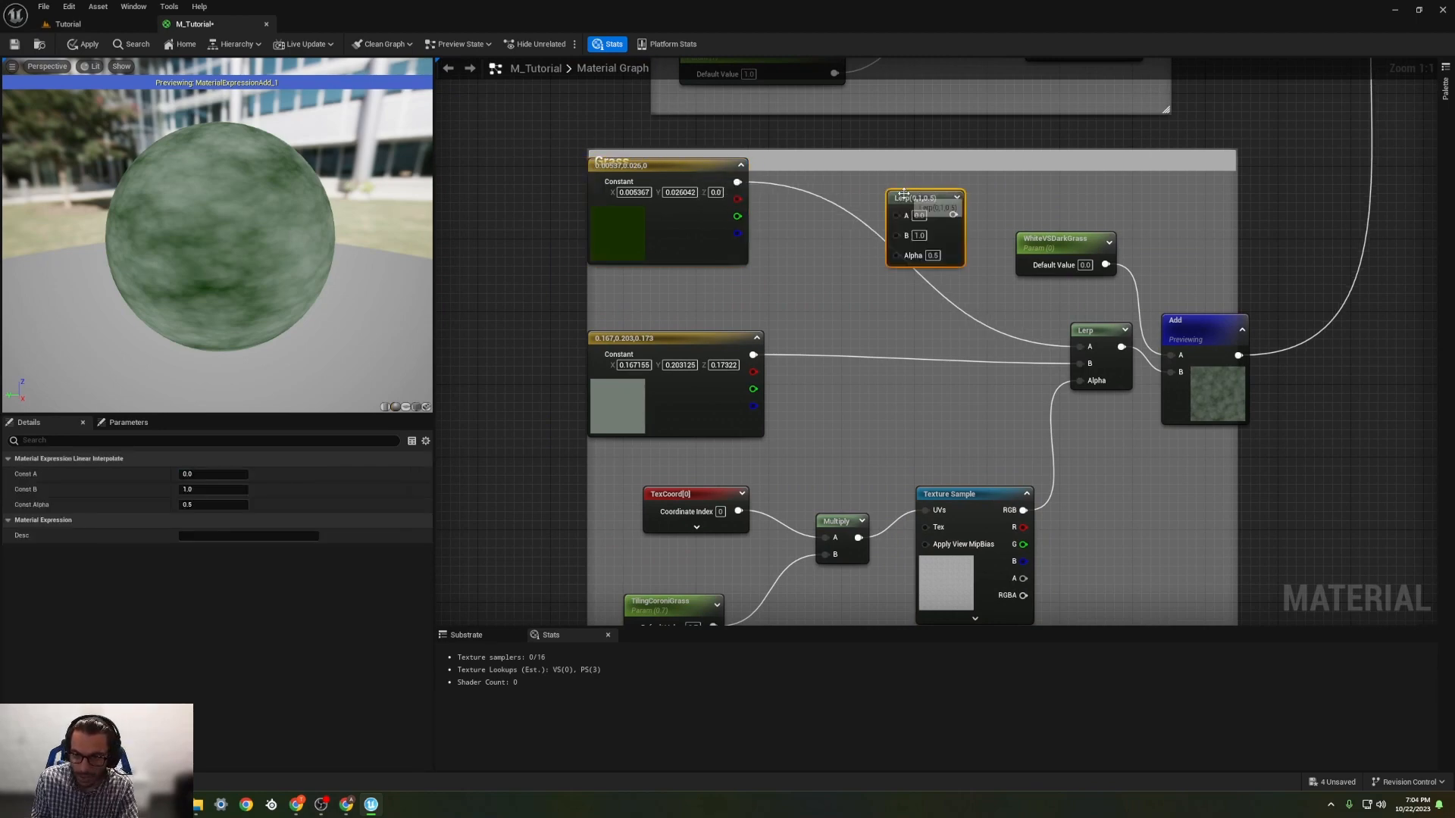
drag(923, 200, 895, 186)
drag(737, 182, 868, 201)
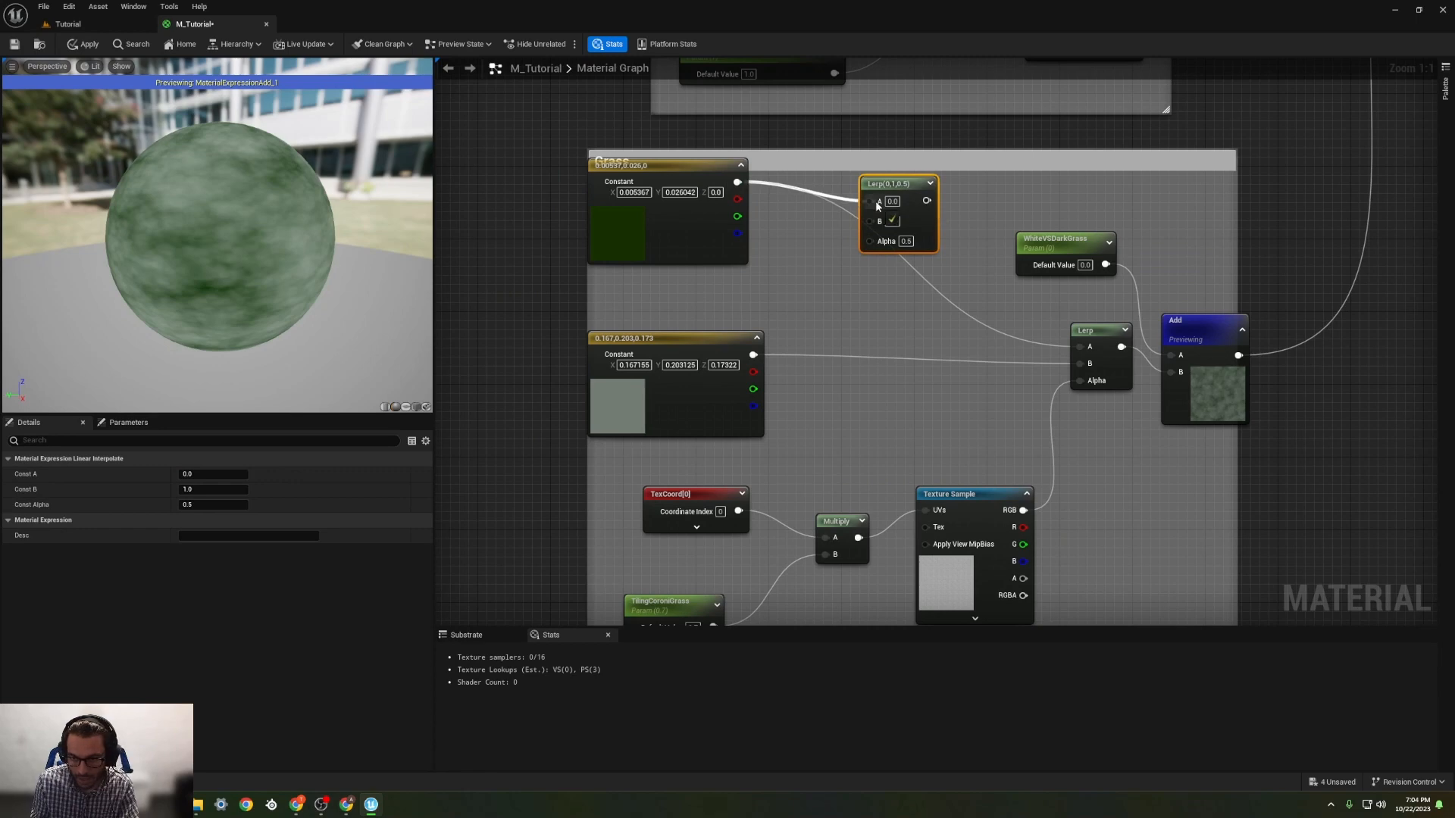
drag(705, 167, 723, 140)
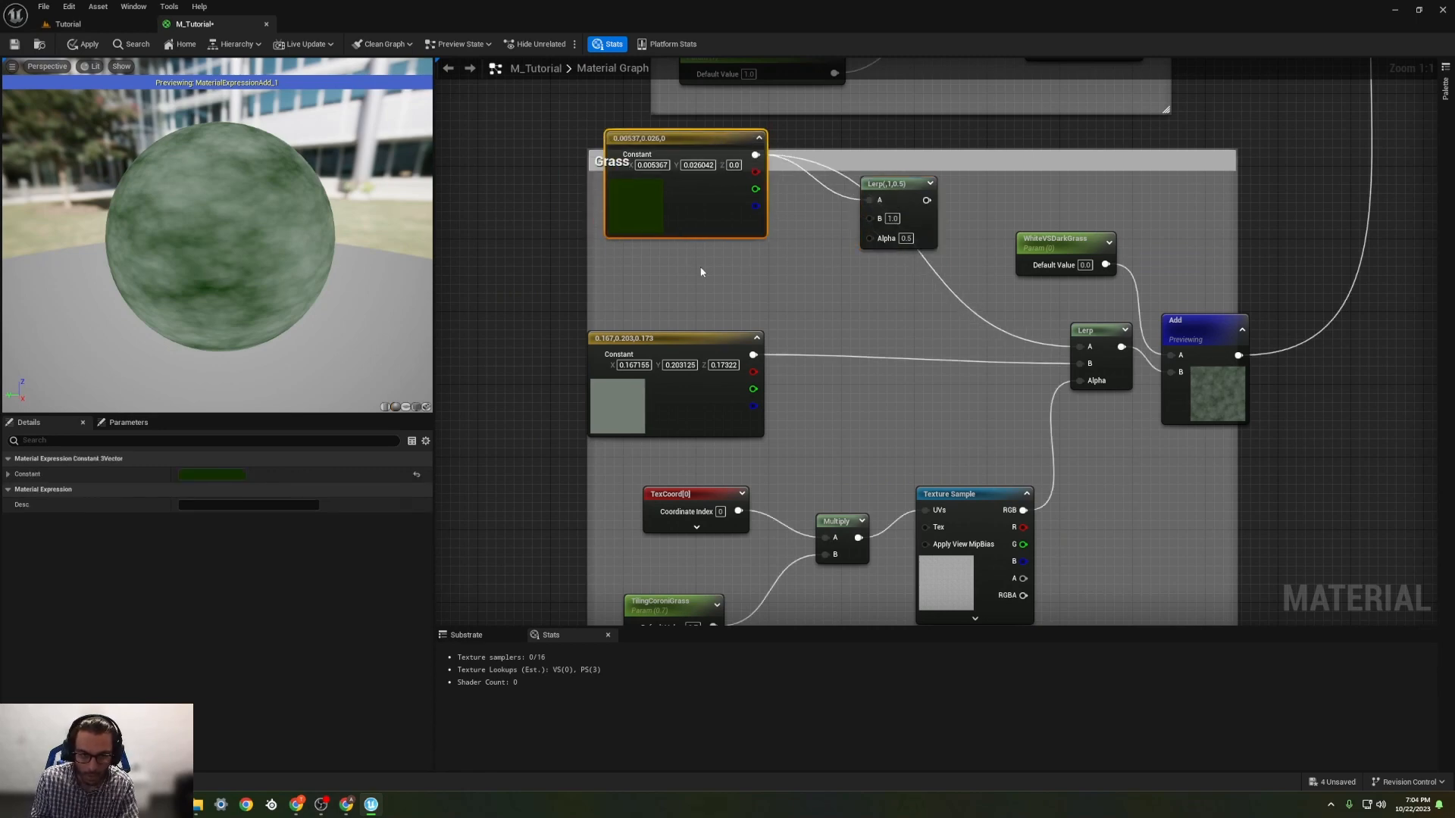
Step: Add a Texture Sample below the dark green constant, move the grey-green constant clear, and assign the T_UI_IconLibrary_Grass_64 texture
click(675, 283)
key(t)
click(666, 291)
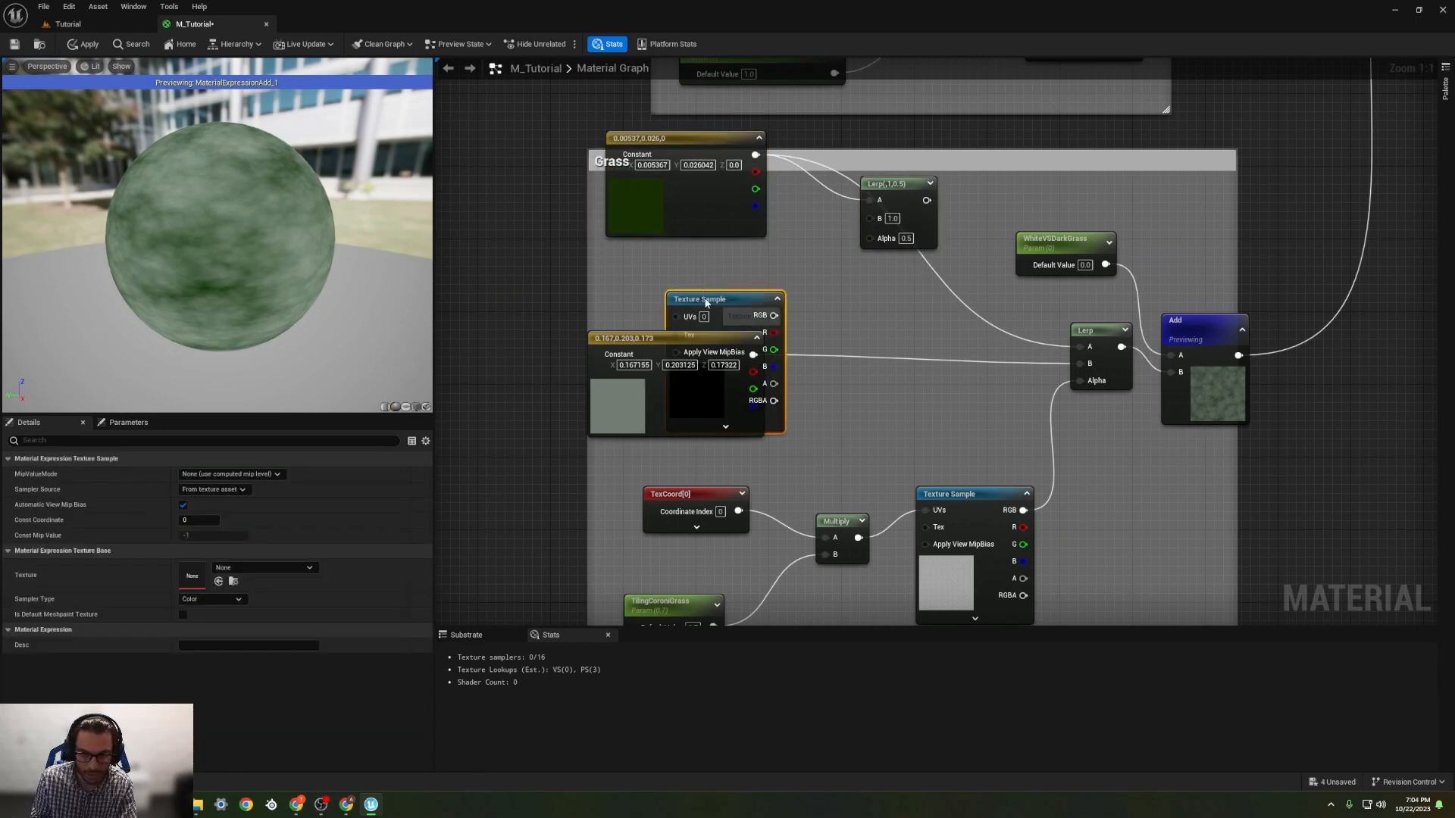
drag(702, 297, 650, 238)
drag(695, 338, 731, 392)
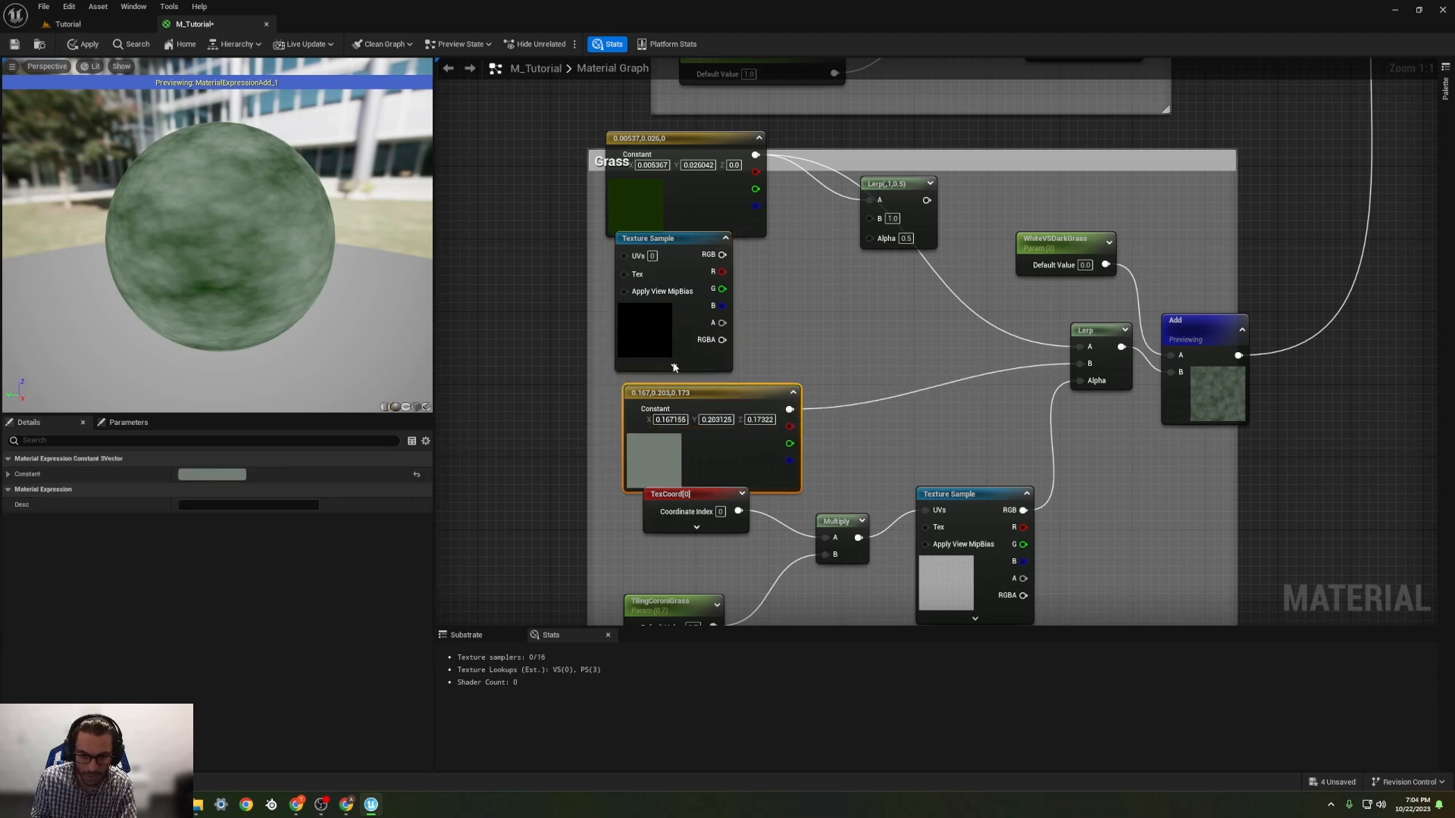
click(673, 350)
click(269, 567)
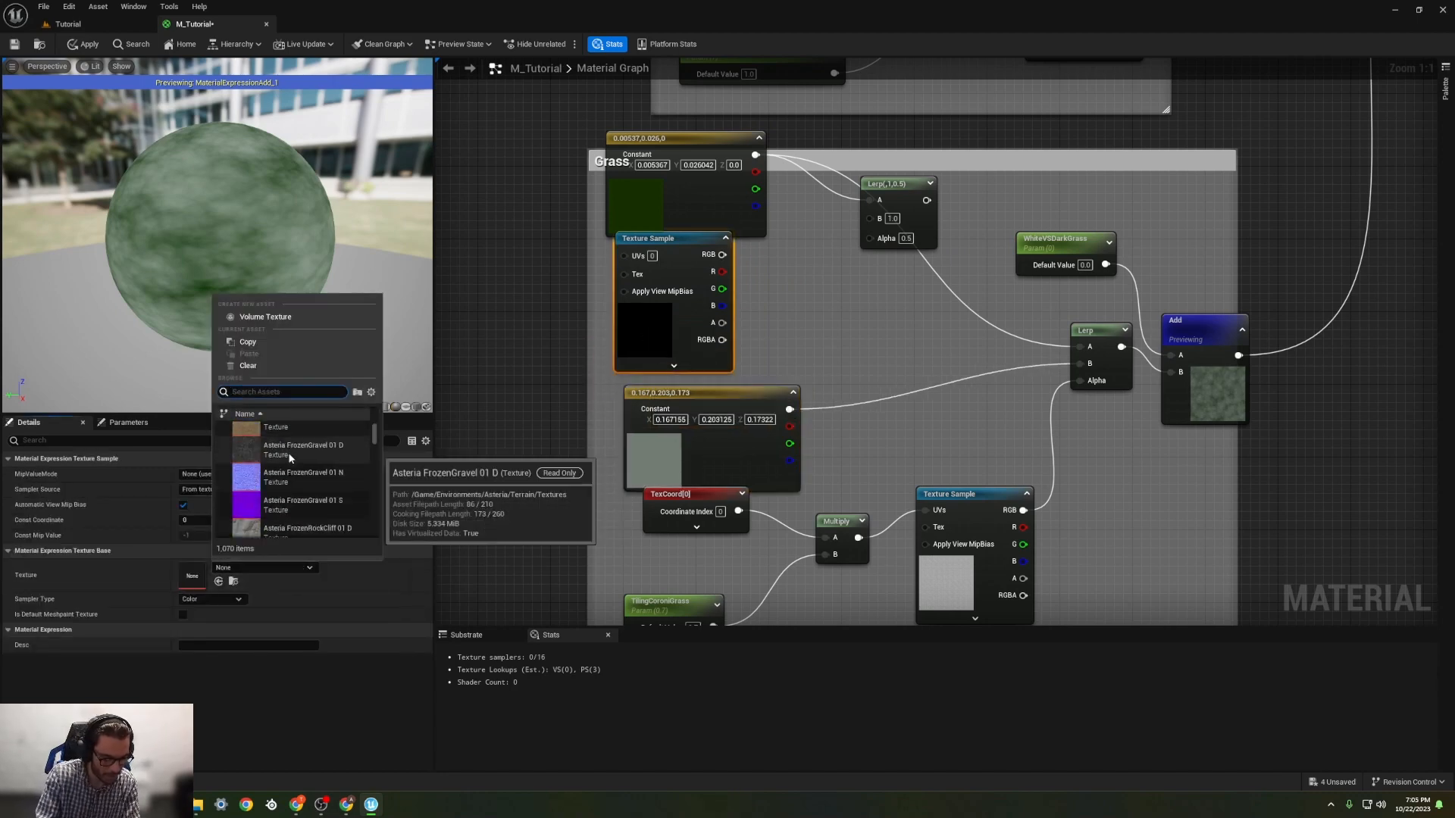
text(grass)
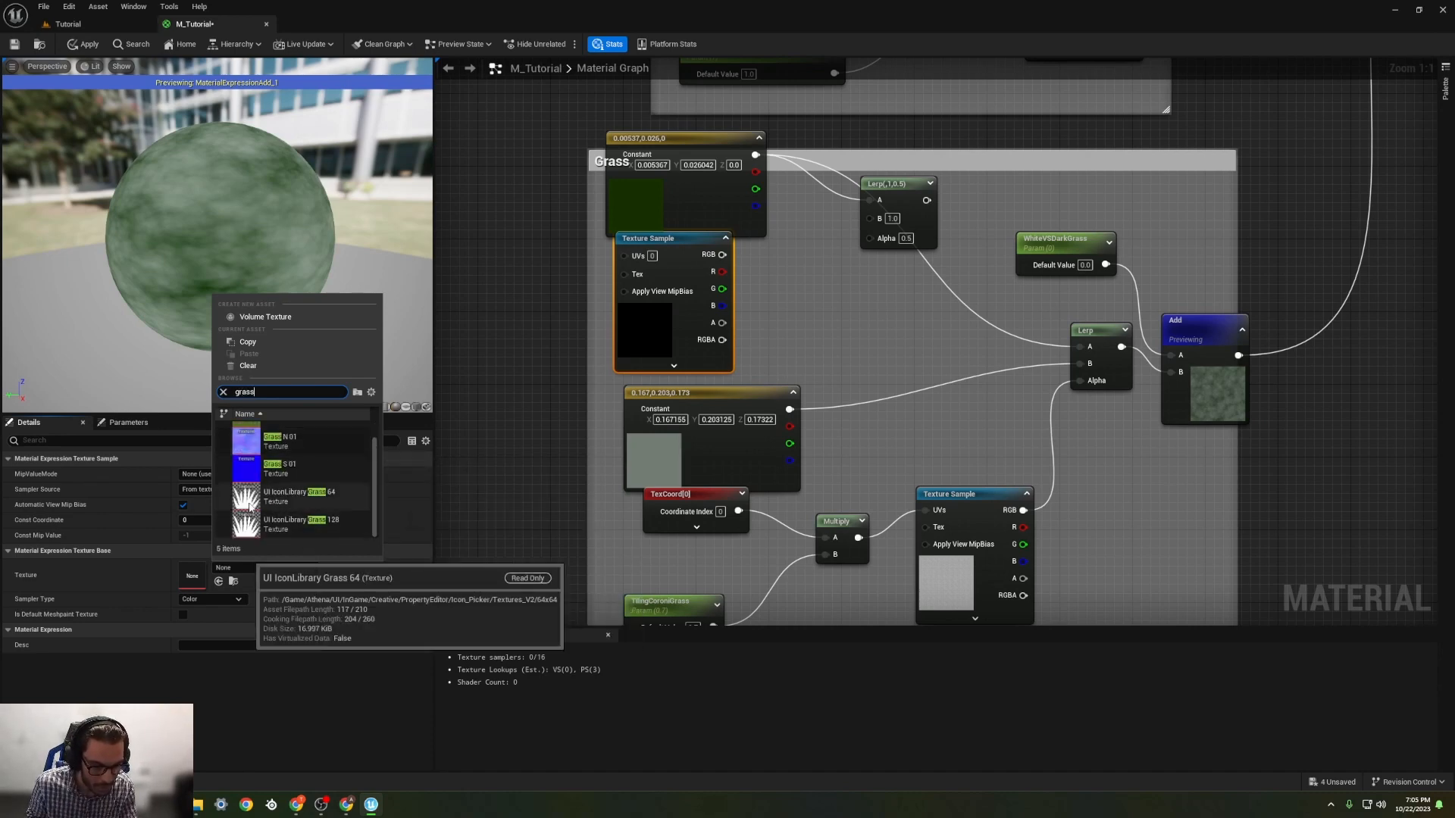
click(299, 496)
Step: Connect the grass icon texture's RGB output to the new Lerp's B input and preview that Lerp on the sphere
drag(681, 248, 878, 218)
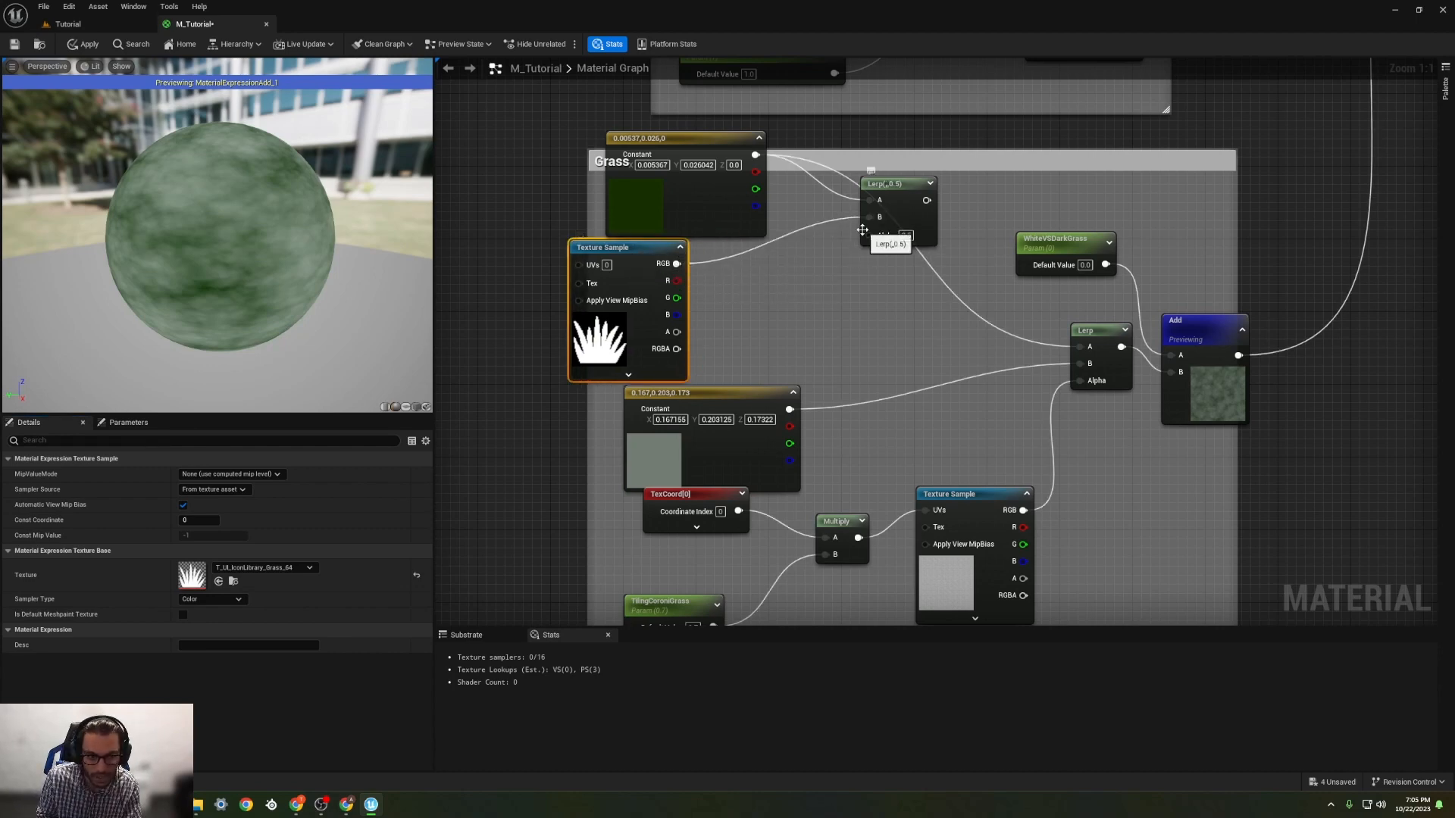
right_click(907, 186)
click(951, 210)
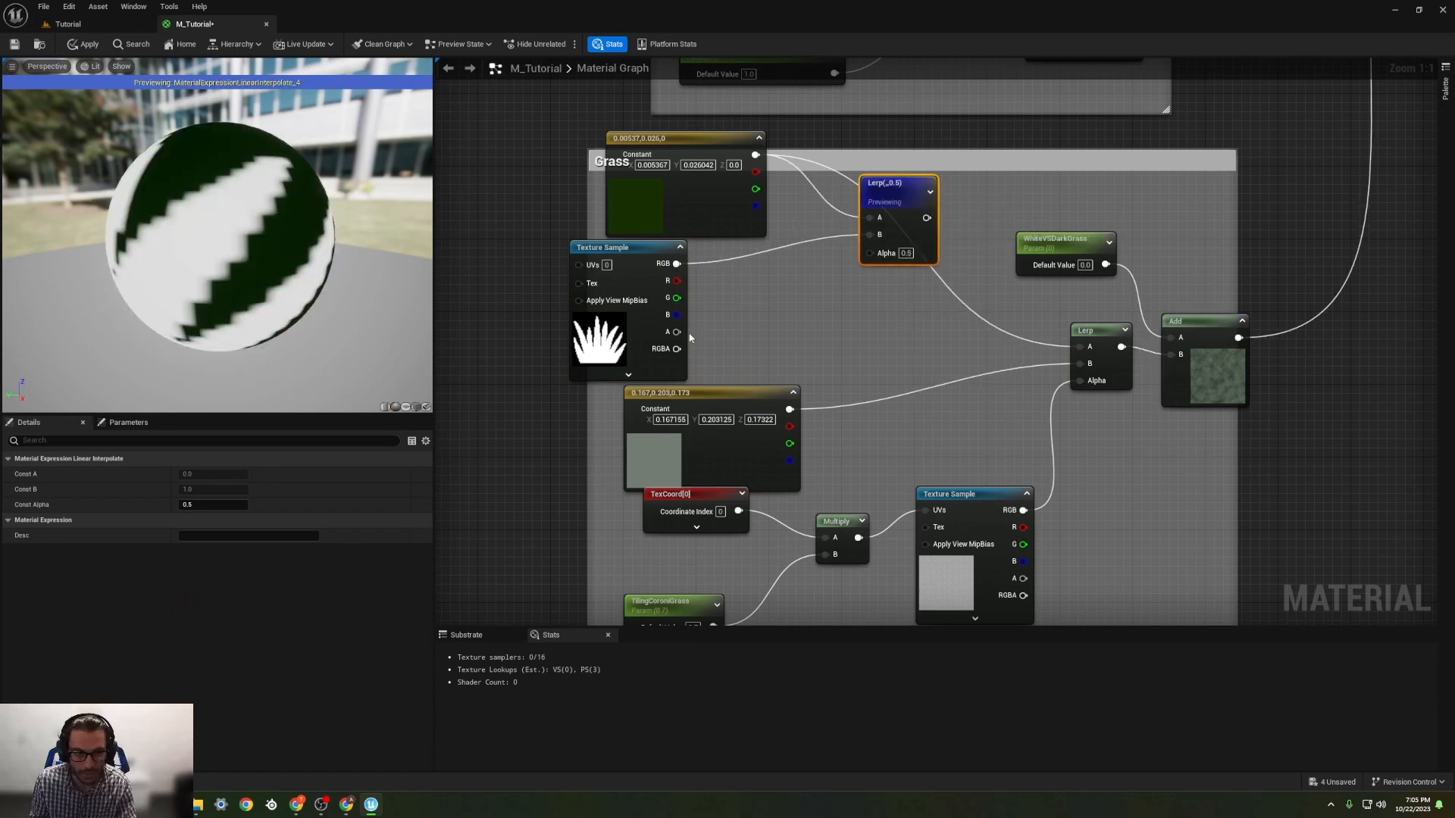
scroll(305, 284, down, 3)
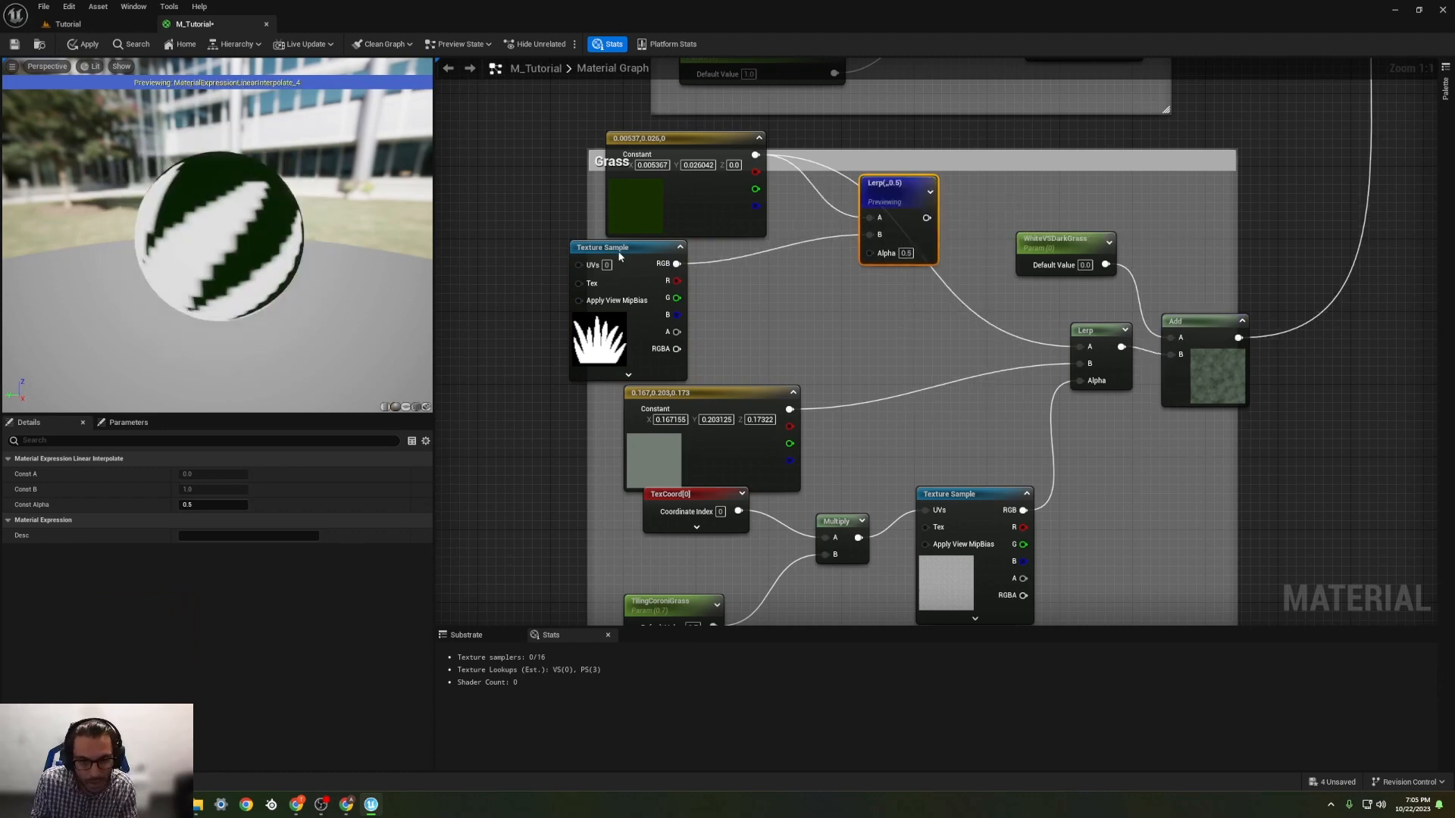
Step: Reposition the grass icon Texture Sample and the grey-green constant to make room beside the new Lerp
drag(619, 257, 710, 257)
drag(693, 401, 840, 382)
drag(714, 250, 714, 278)
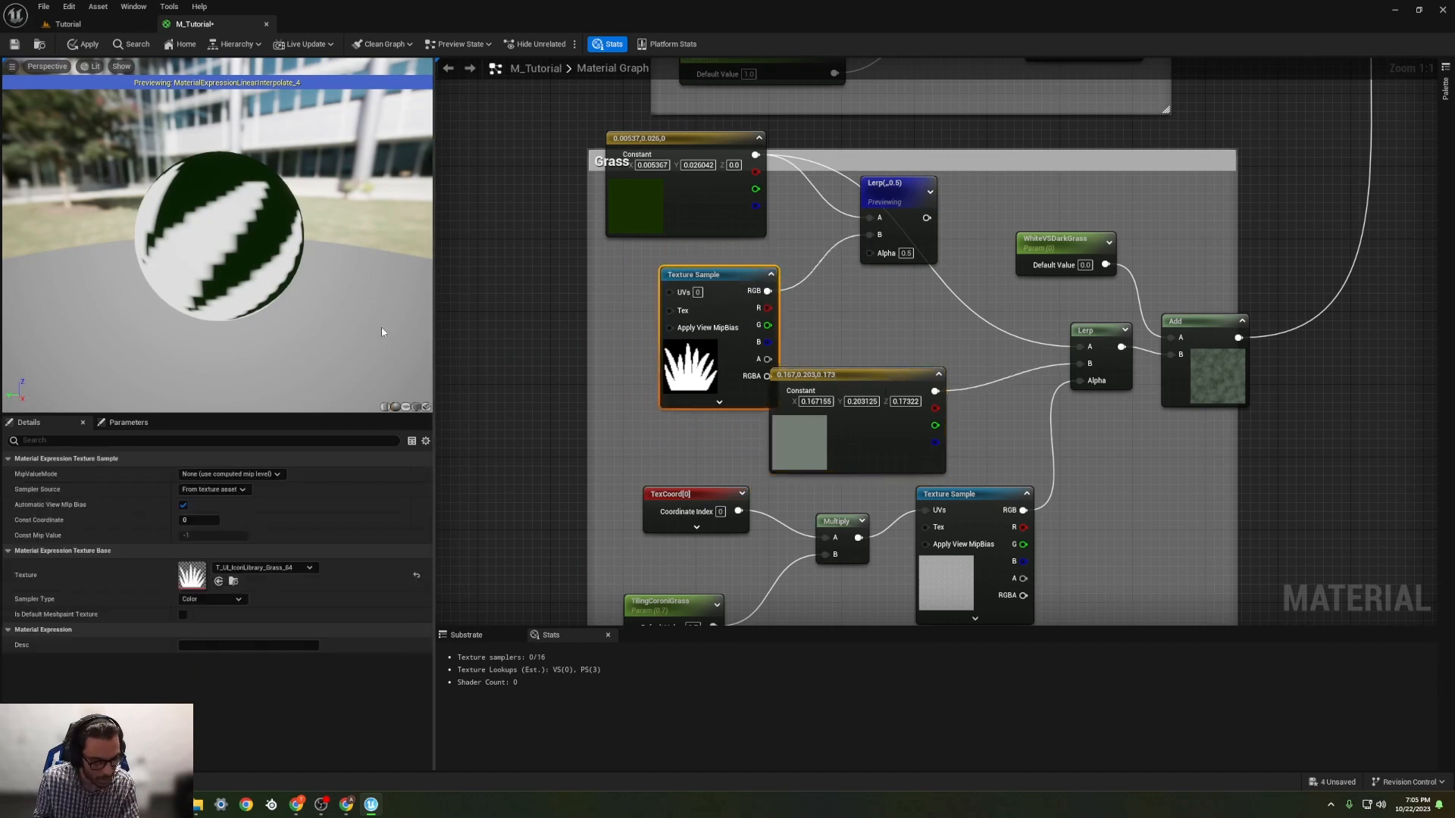
Step: Add a Constant and a TextureCoordinate node to the left of the grass icon Texture Sample
right_click(581, 294)
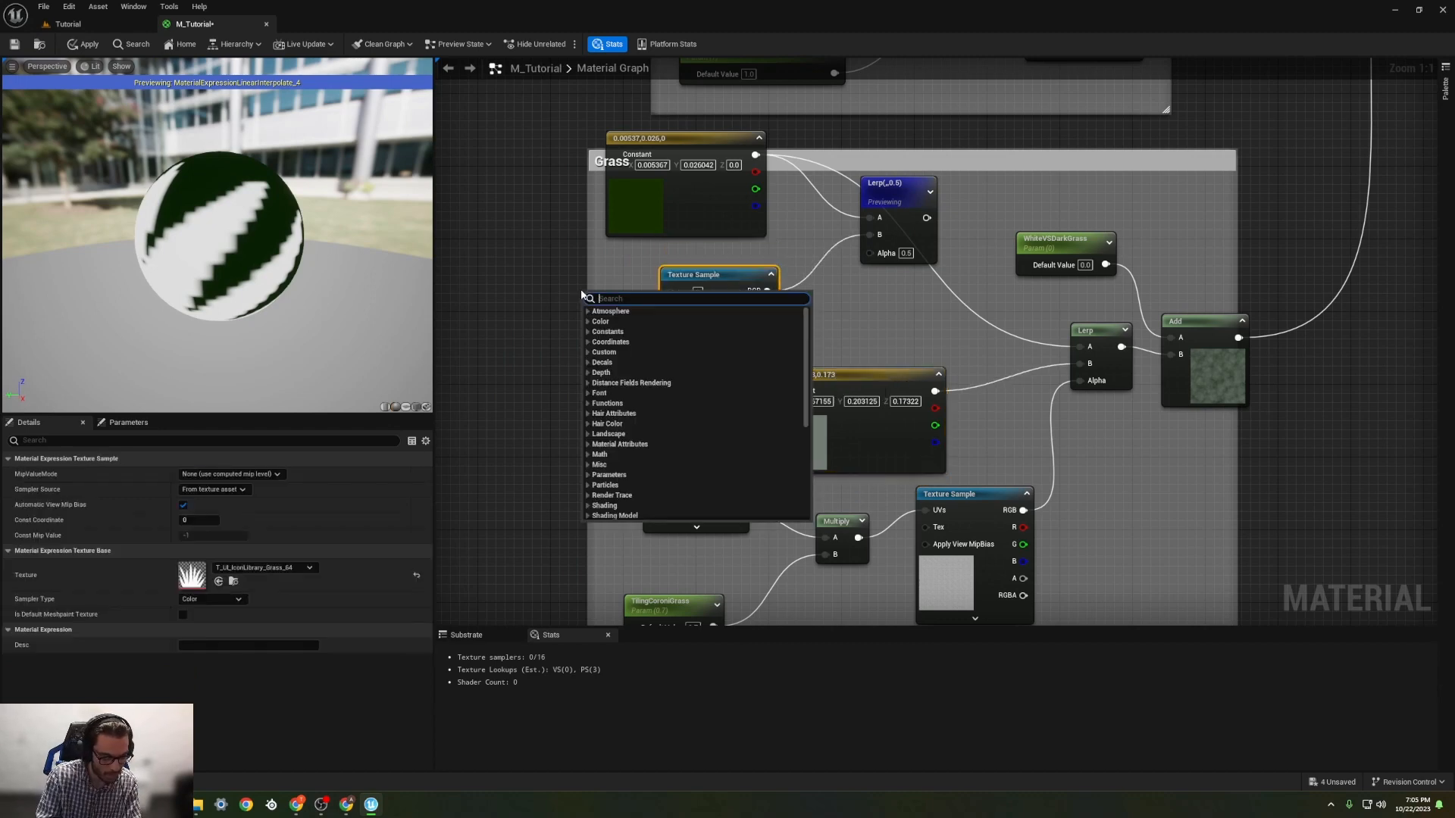
text(constan)
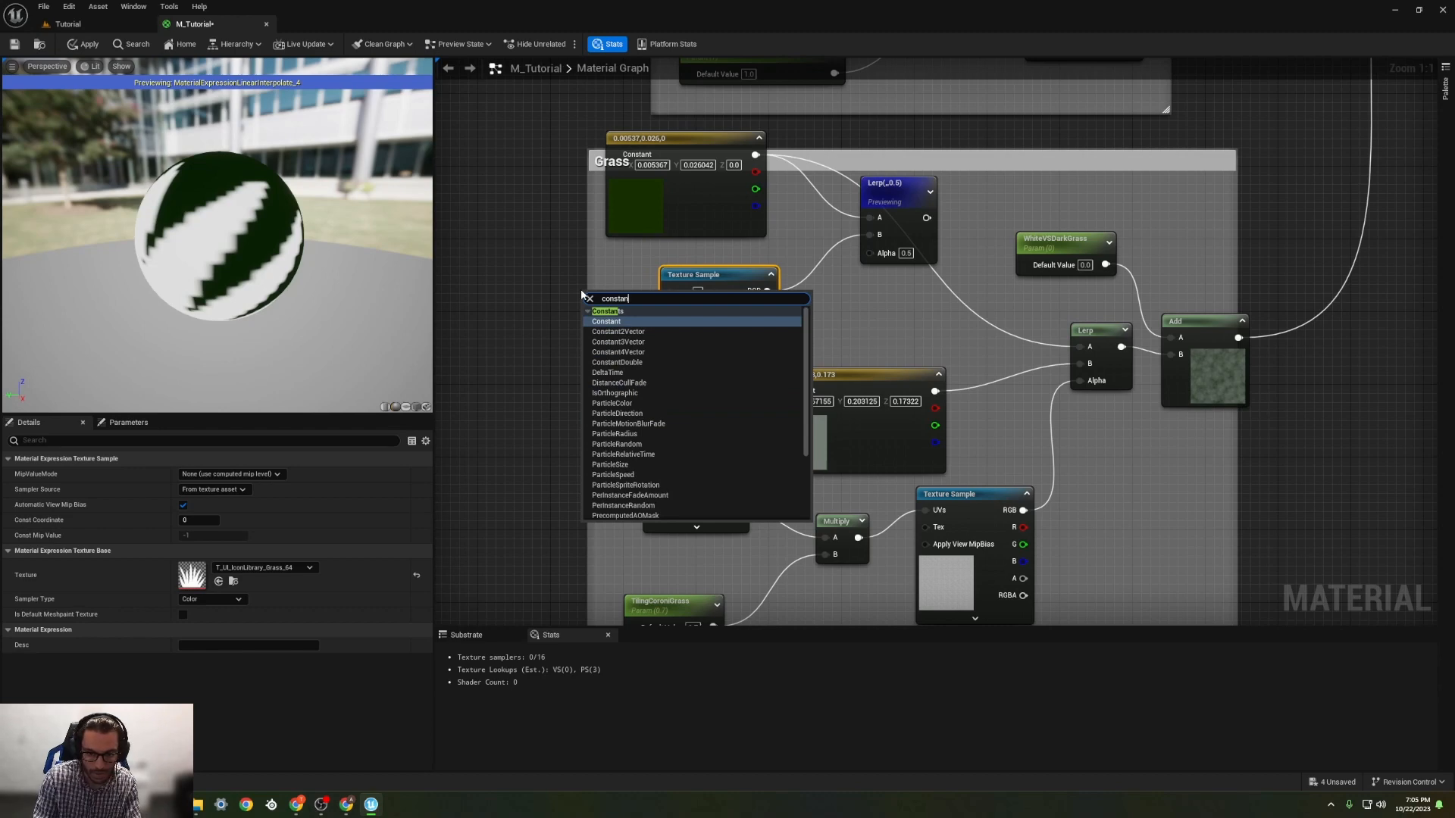
key(Return)
drag(606, 291, 504, 348)
right_click(517, 305)
text(coor)
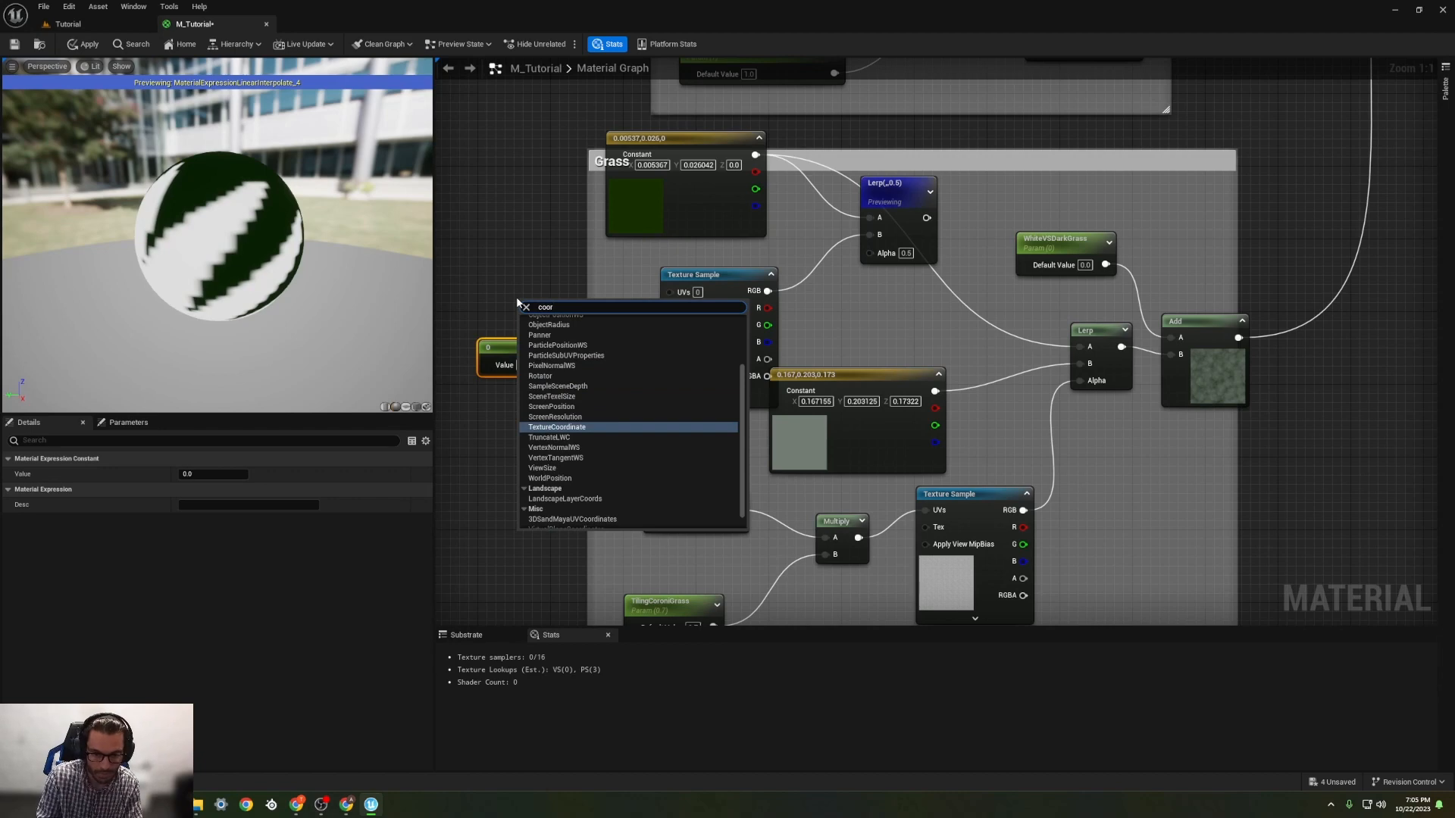
key(Return)
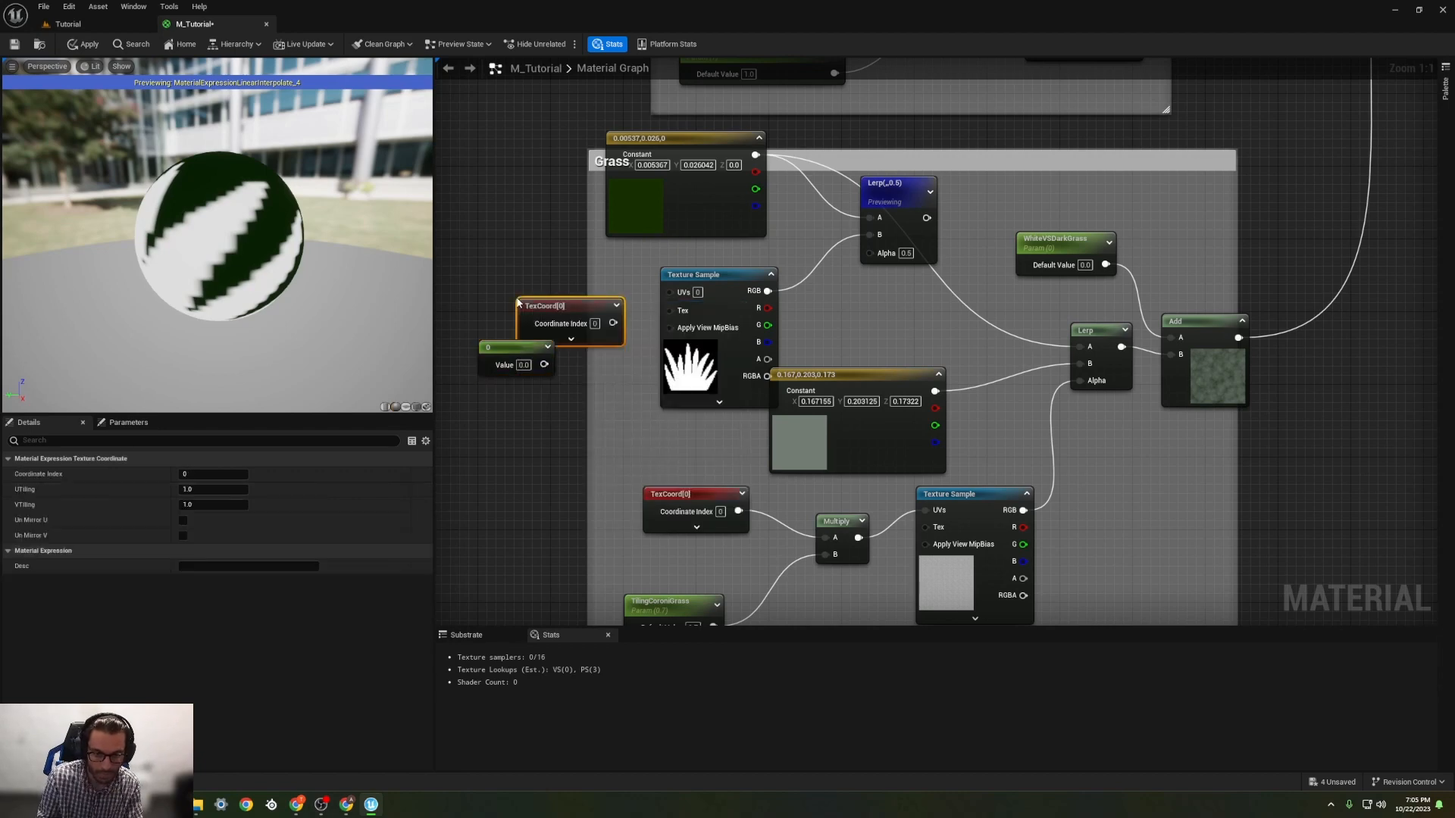
drag(555, 308, 481, 260)
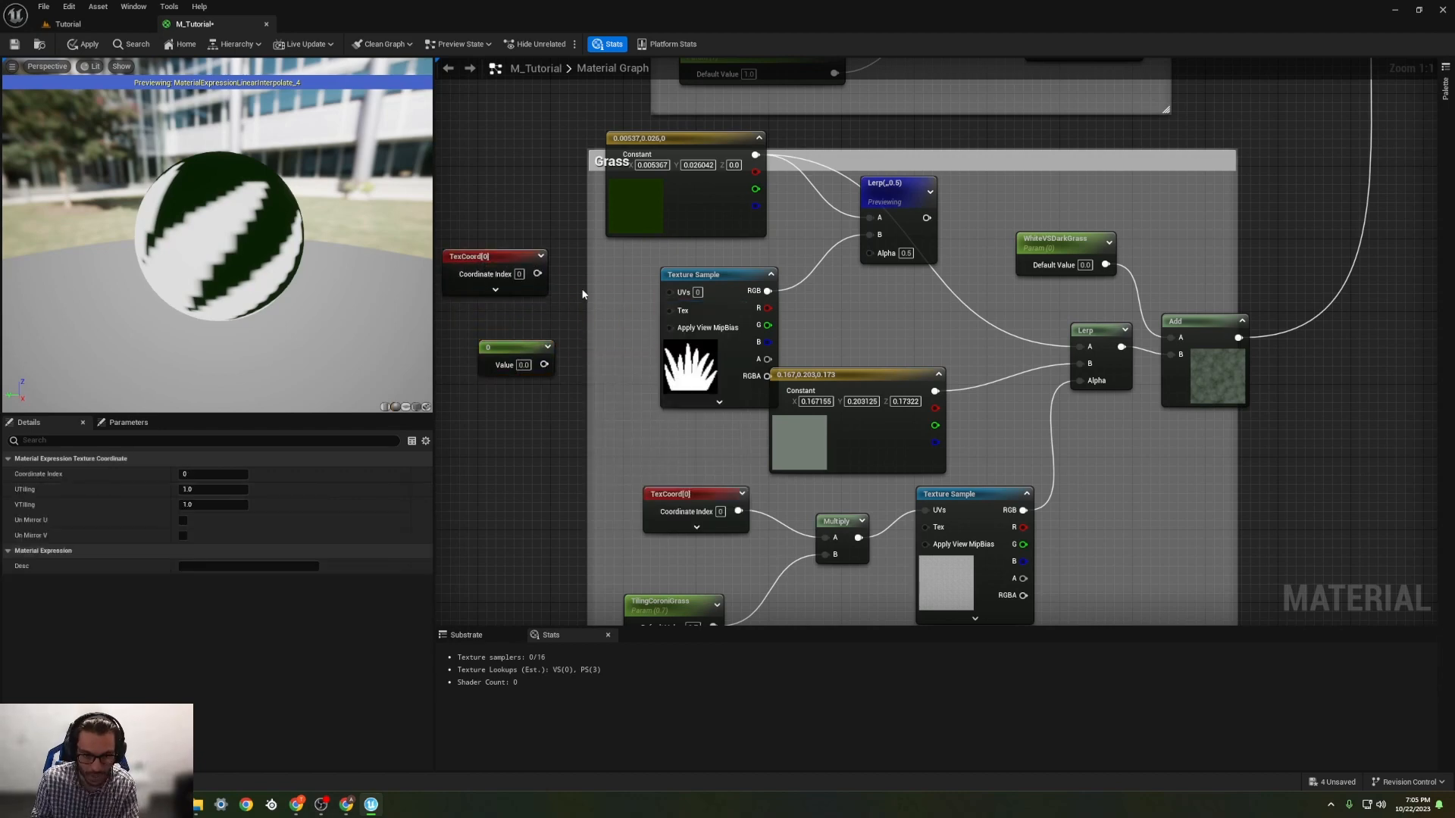
Step: Add a Multiply node combining the texture coordinates with the constant set to 10, and feed it into the grass icon texture's UVs
click(586, 293)
click(523, 365)
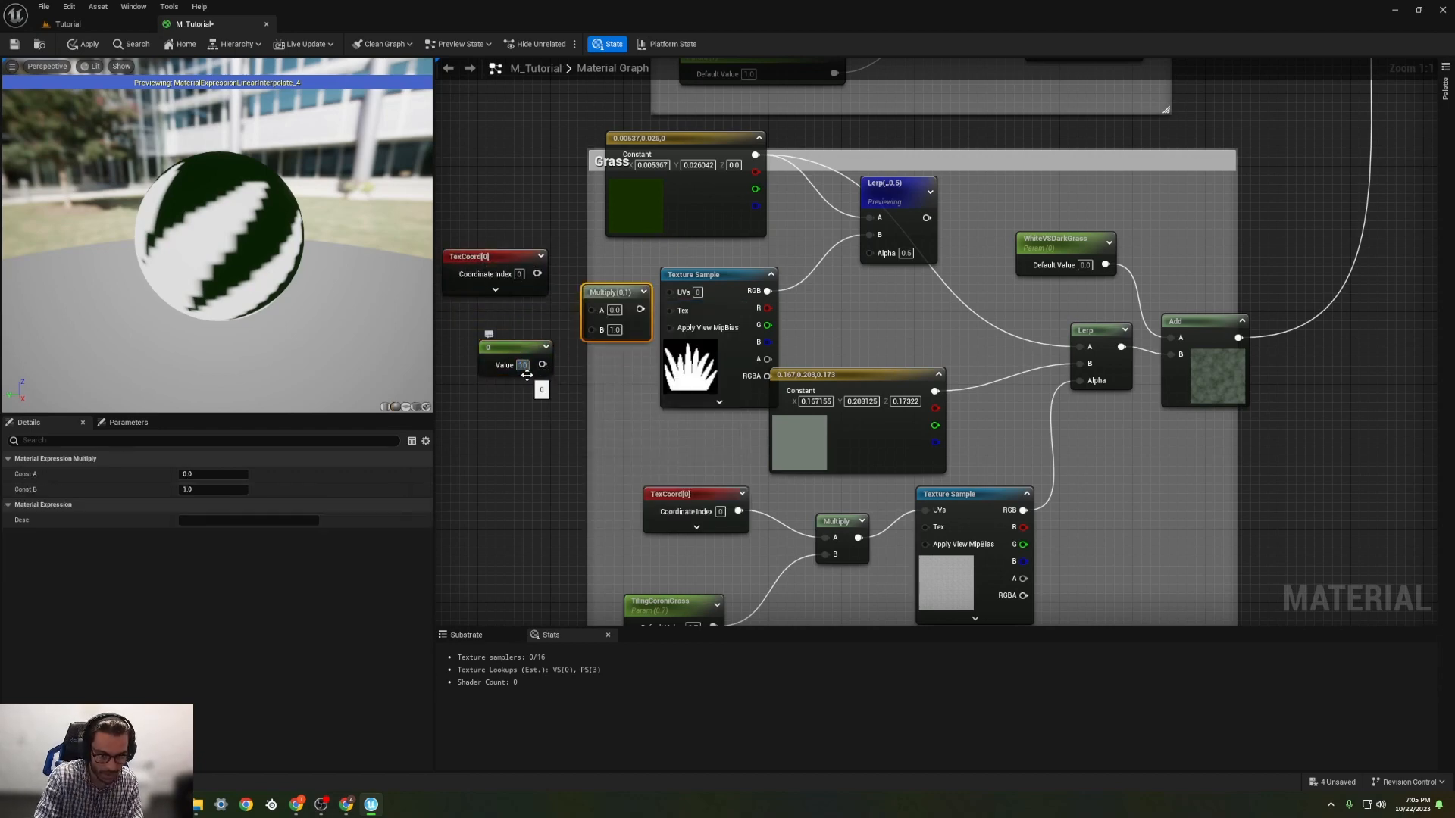
text(10)
key(Return)
drag(547, 365, 591, 329)
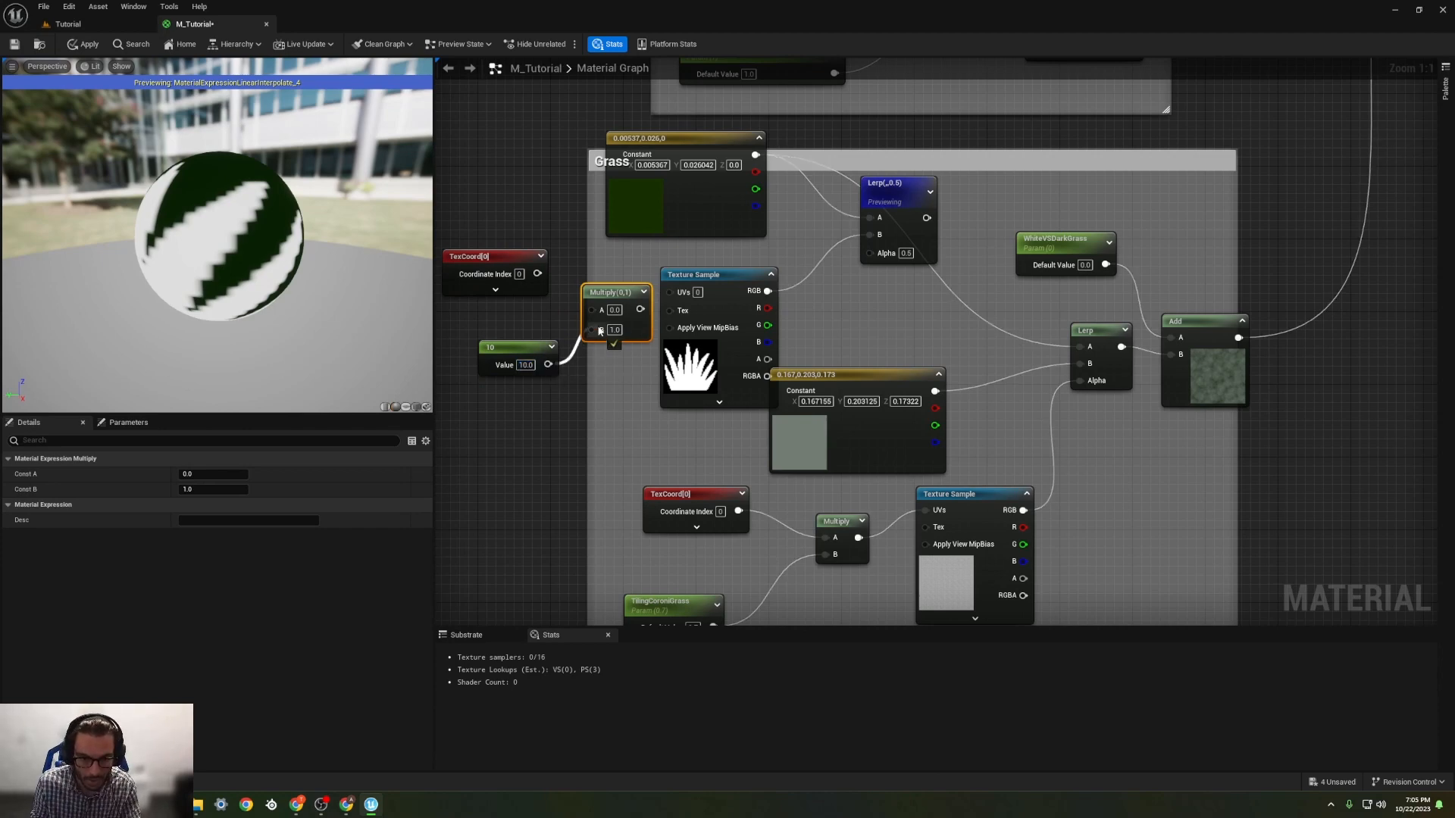
drag(537, 274, 668, 292)
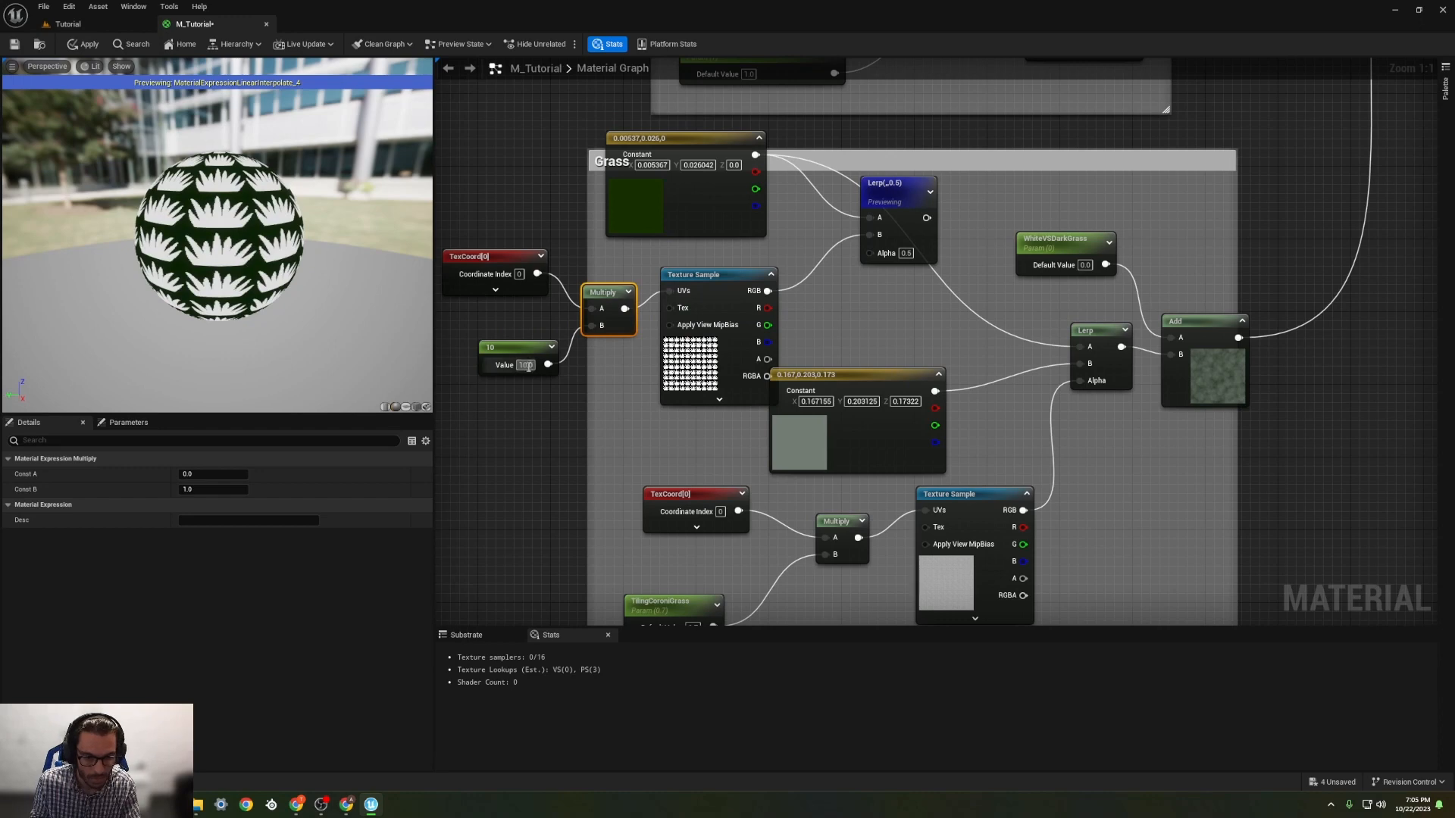
Step: Set the grass icon tiling constant to 20 and shift its Texture Sample slightly left
text(20)
key(Return)
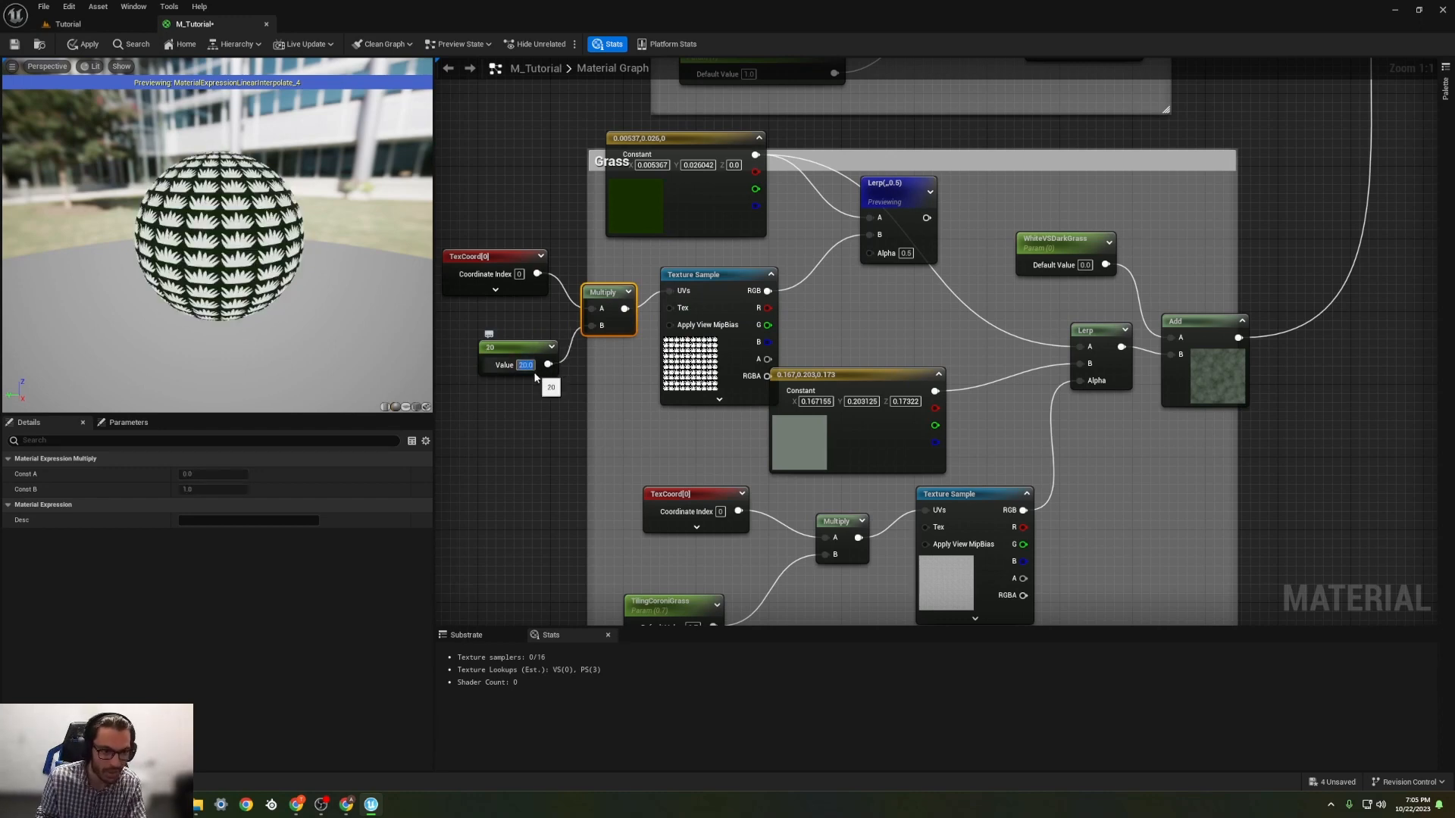
drag(707, 334, 679, 334)
Step: Connect the grass icon Lerp's output to the A input of the Grass group's main Lerp, and preview the main Lerp
drag(891, 202, 1091, 348)
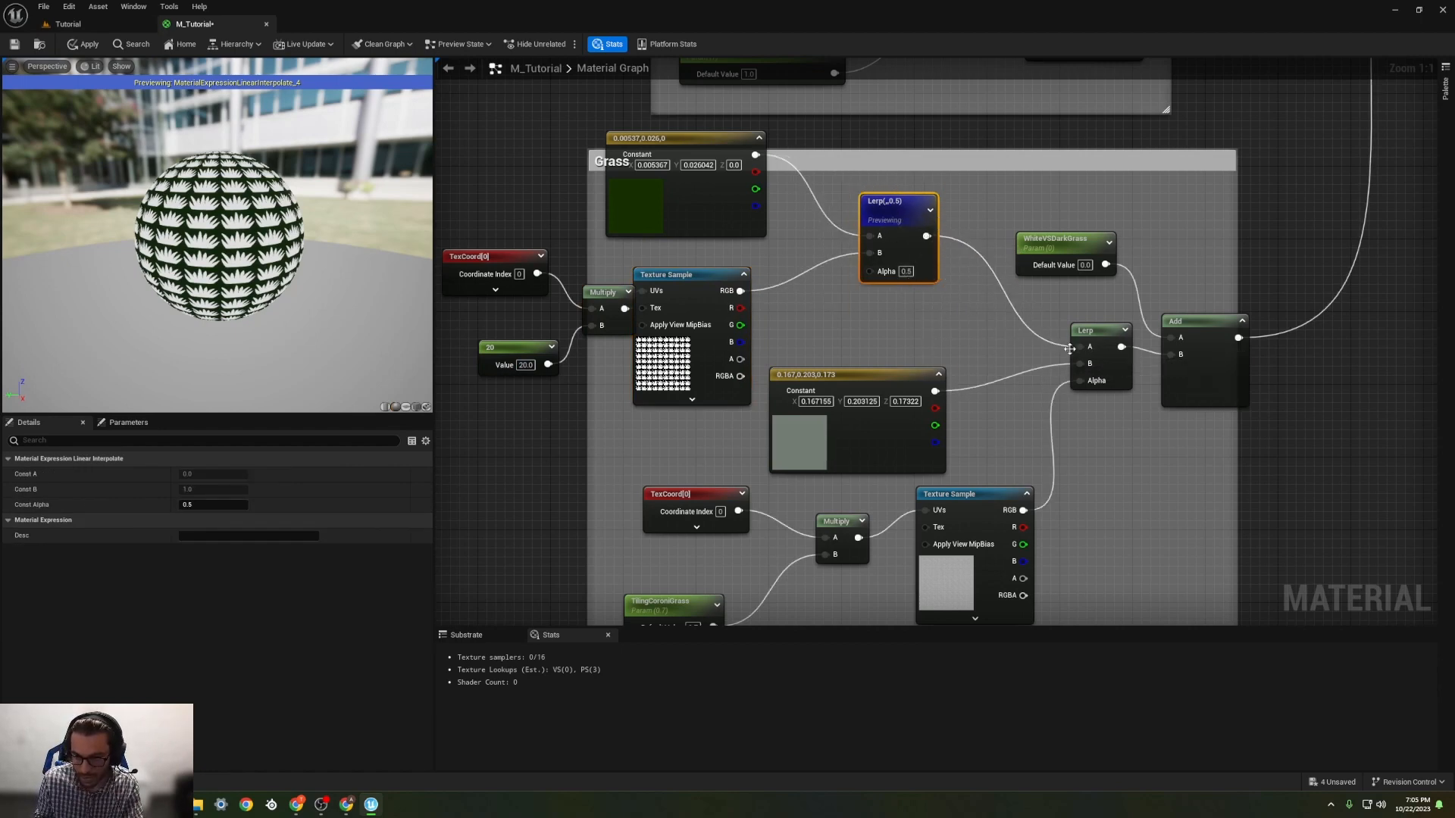
right_click(1111, 333)
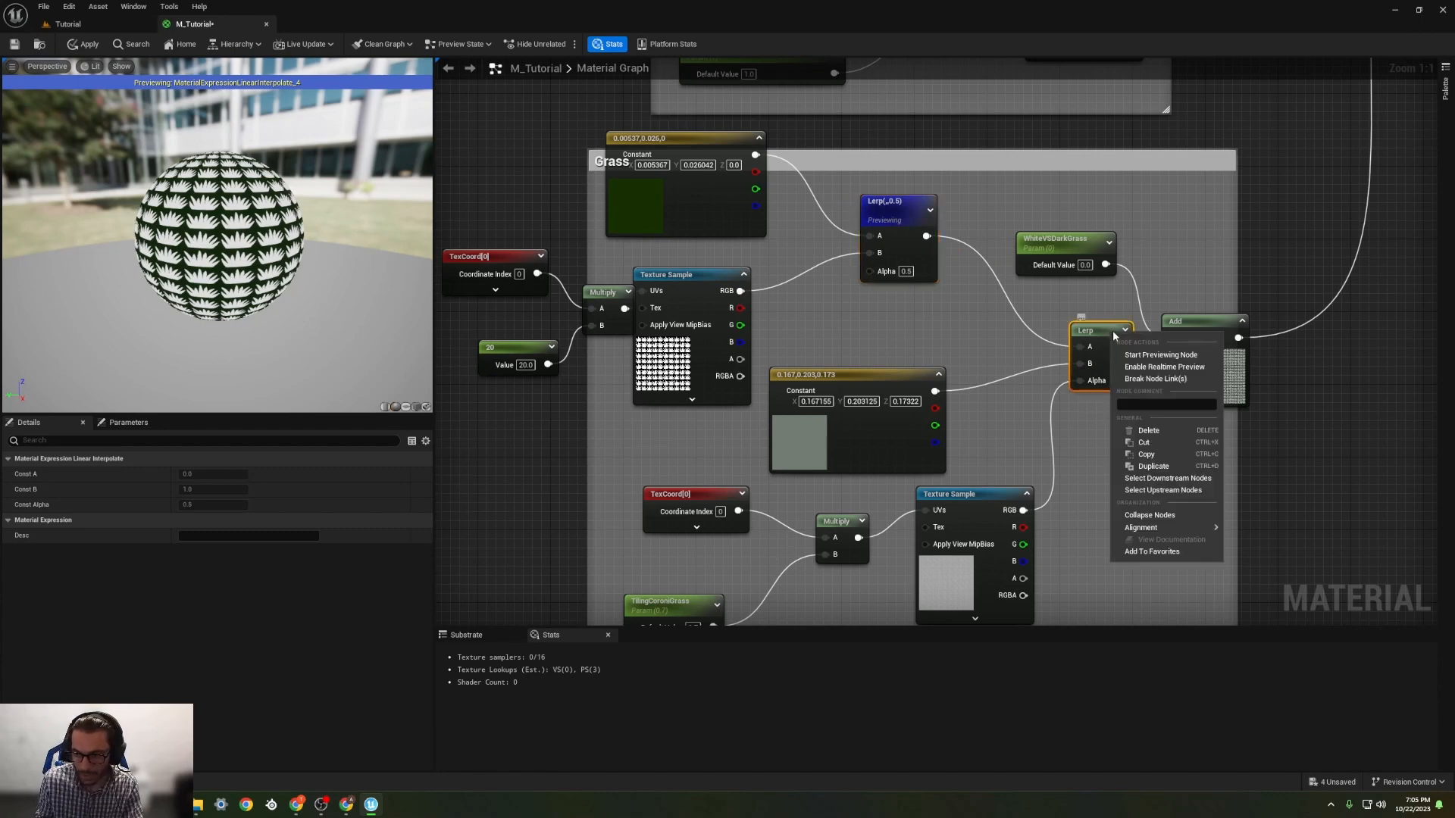
click(1152, 367)
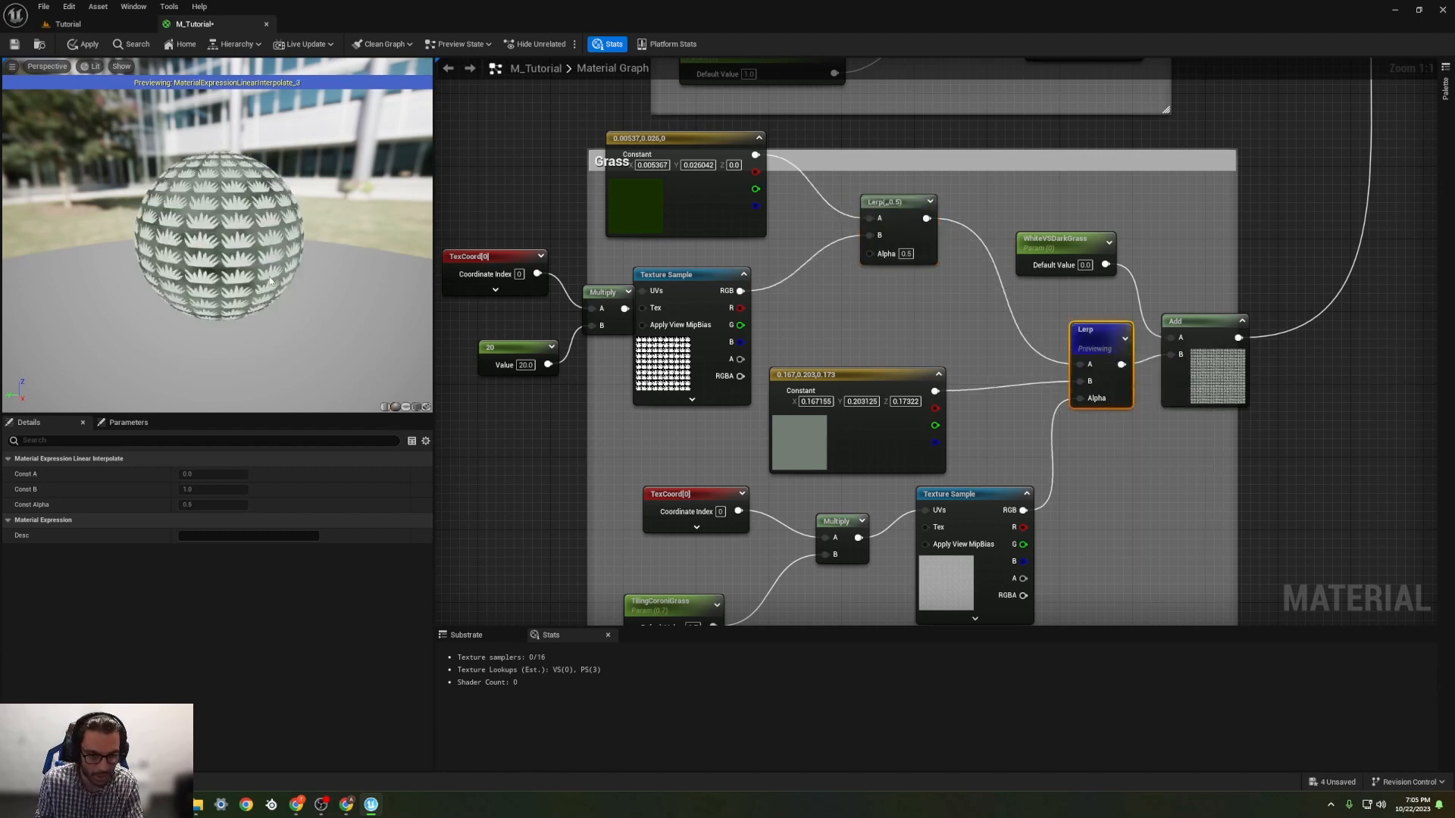
Step: Disconnect the grass icon texture from its Lerp and wire its RGB output into the Alpha of the Grass group's main Lerp
mouse_move(685, 281)
mouse_down()
mouse_move(723, 280)
mouse_move(853, 402)
mouse_move(702, 273)
mouse_up()
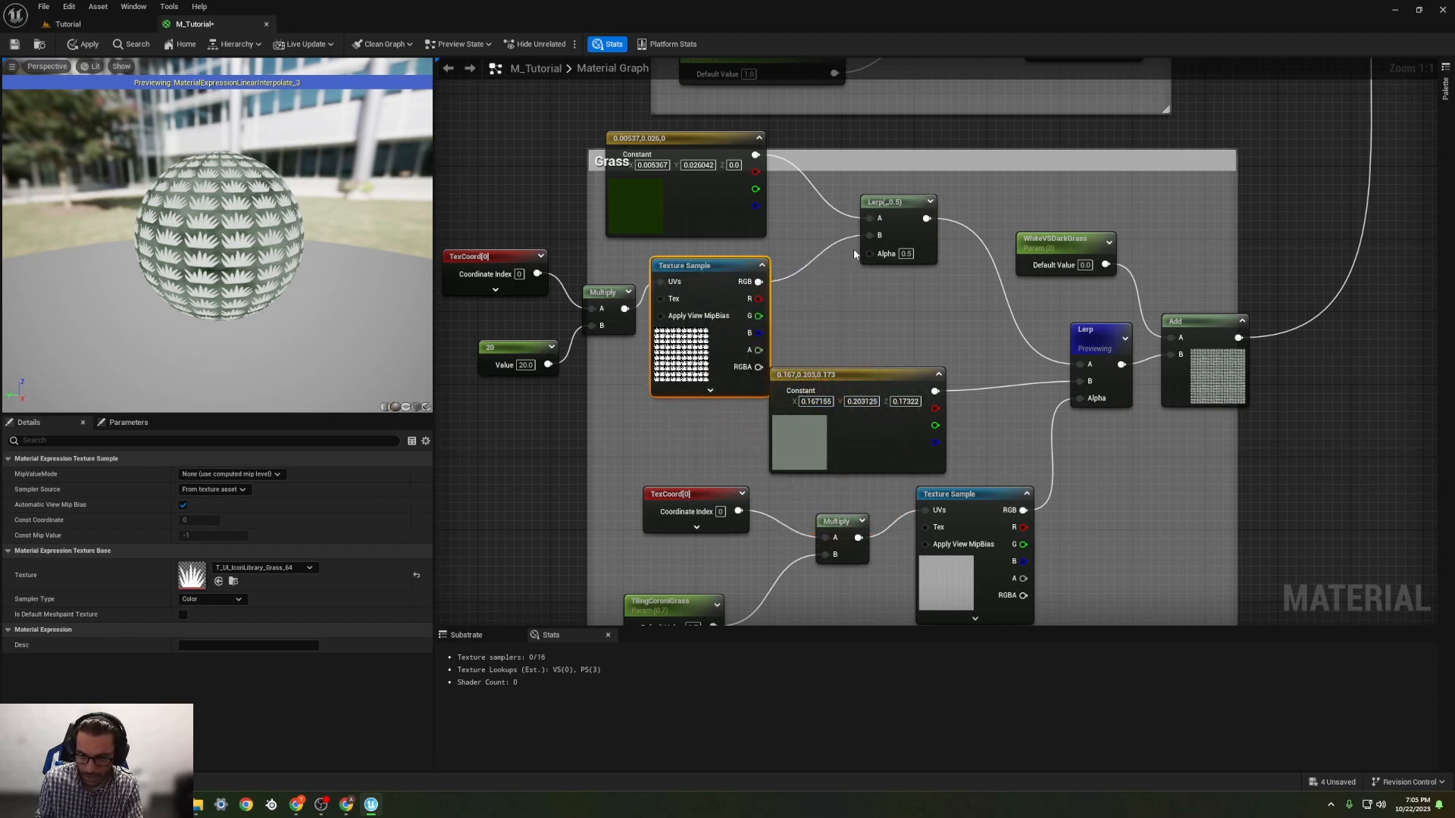
mouse_move(868, 237)
mouse_down()
mouse_move(902, 371)
mouse_move(876, 308)
mouse_move(875, 230)
mouse_up()
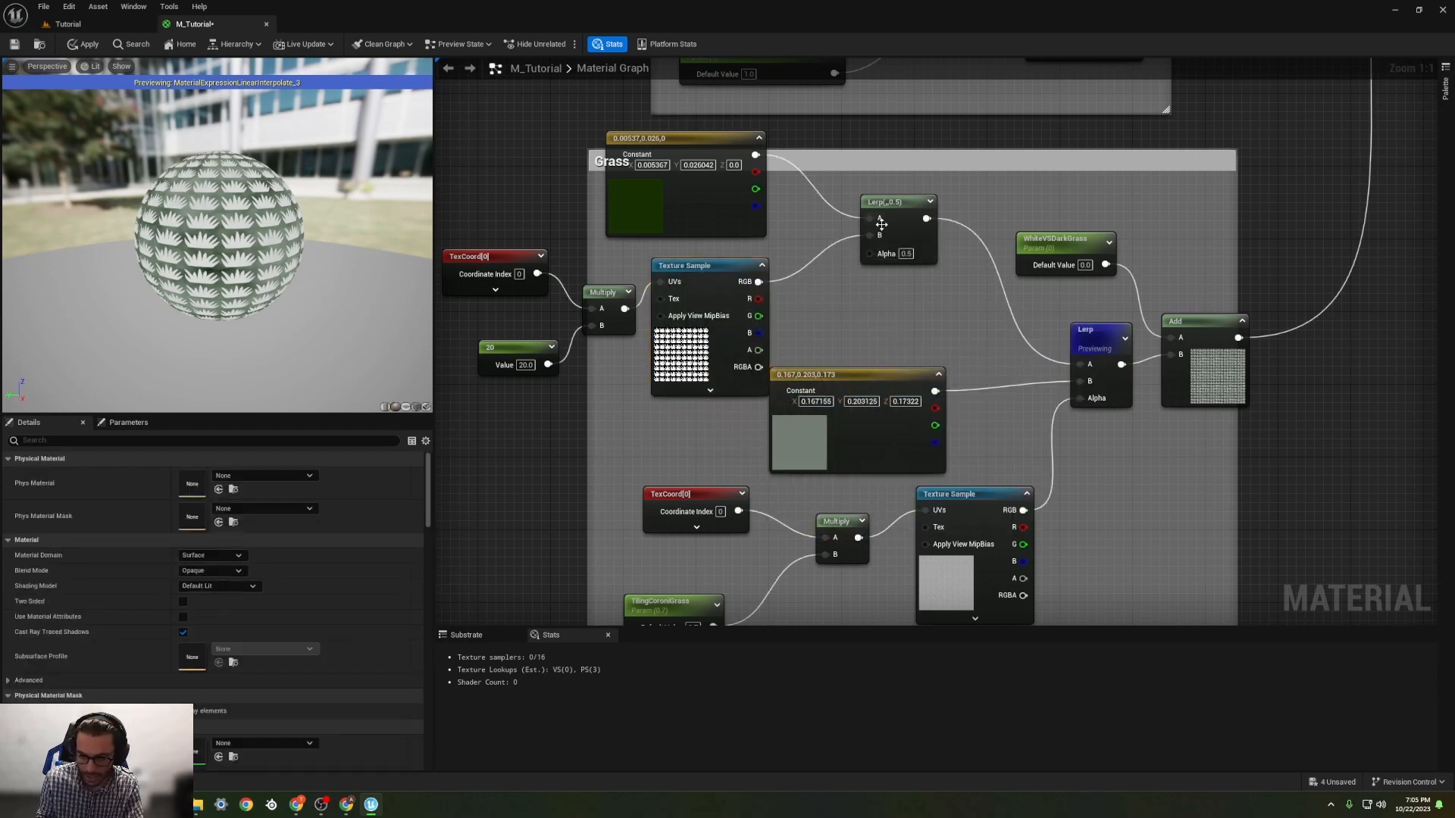
alt+click(869, 237)
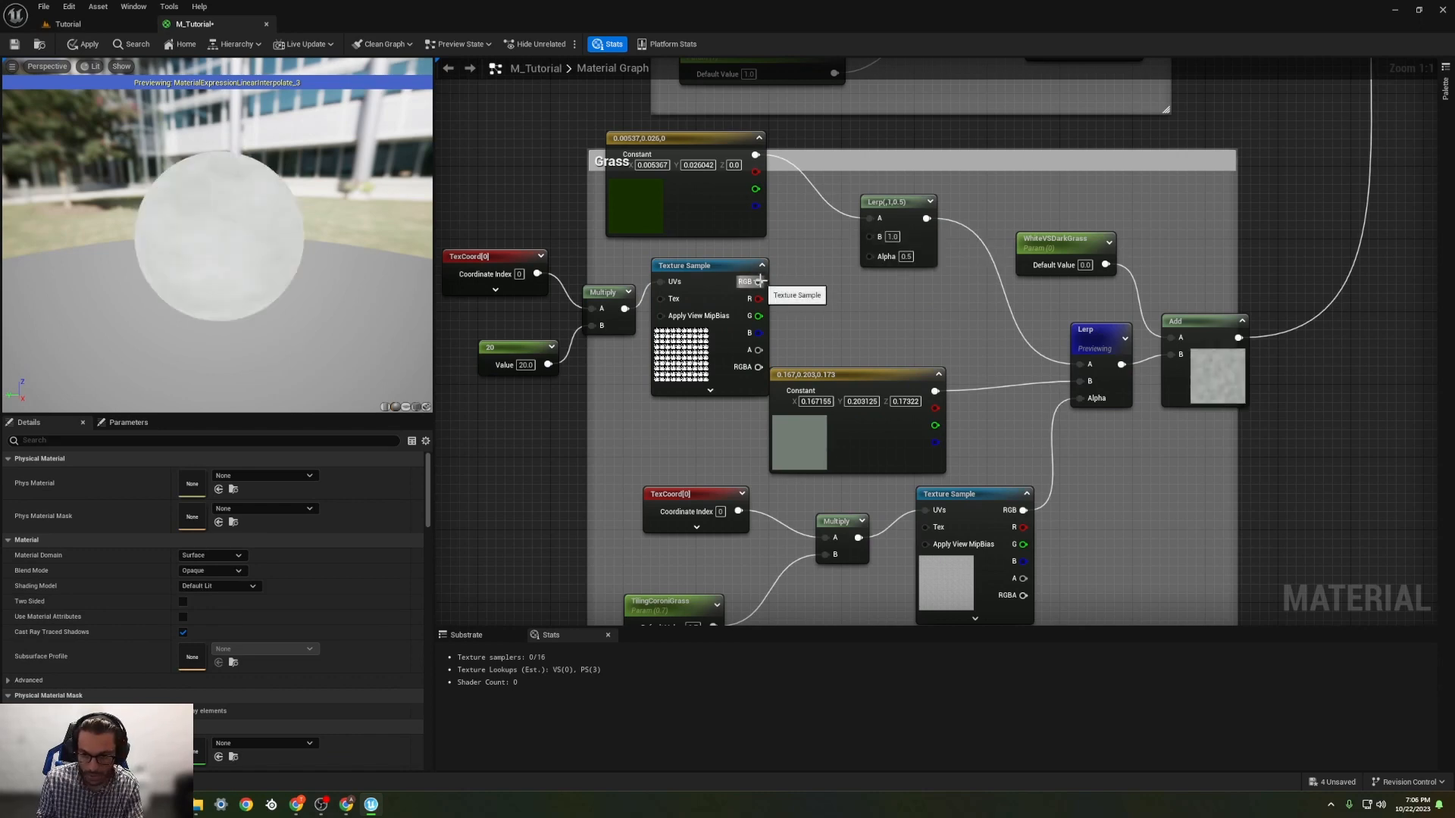
drag(758, 281, 1089, 400)
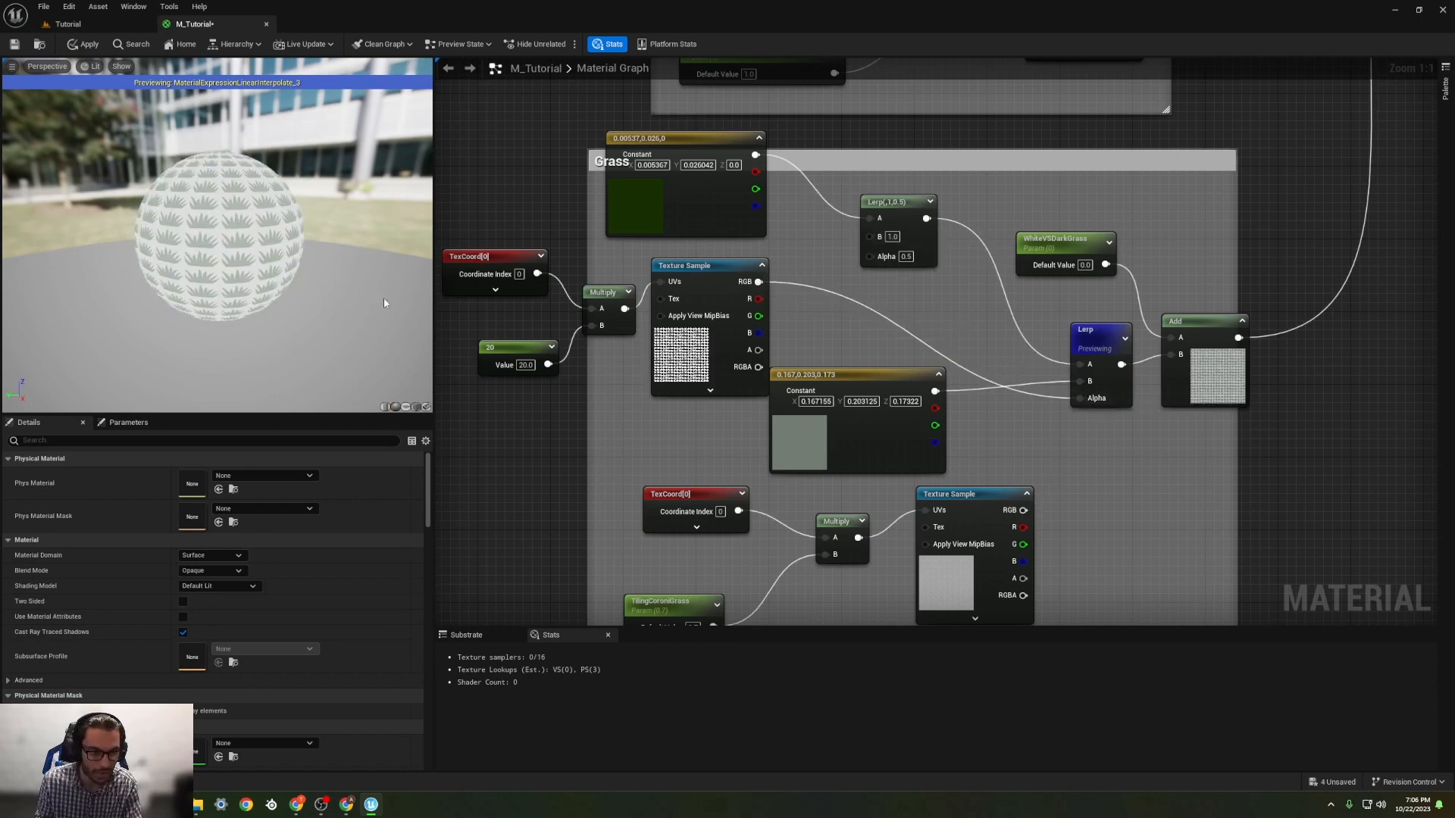
Step: Rearrange the Grass group's colour constants and the grass icon Texture Sample so the nodes are spaced more clearly inside the group
drag(887, 375, 898, 304)
right_drag(998, 308, 929, 281)
drag(654, 245, 672, 332)
right_drag(744, 440, 610, 420)
drag(674, 258, 720, 239)
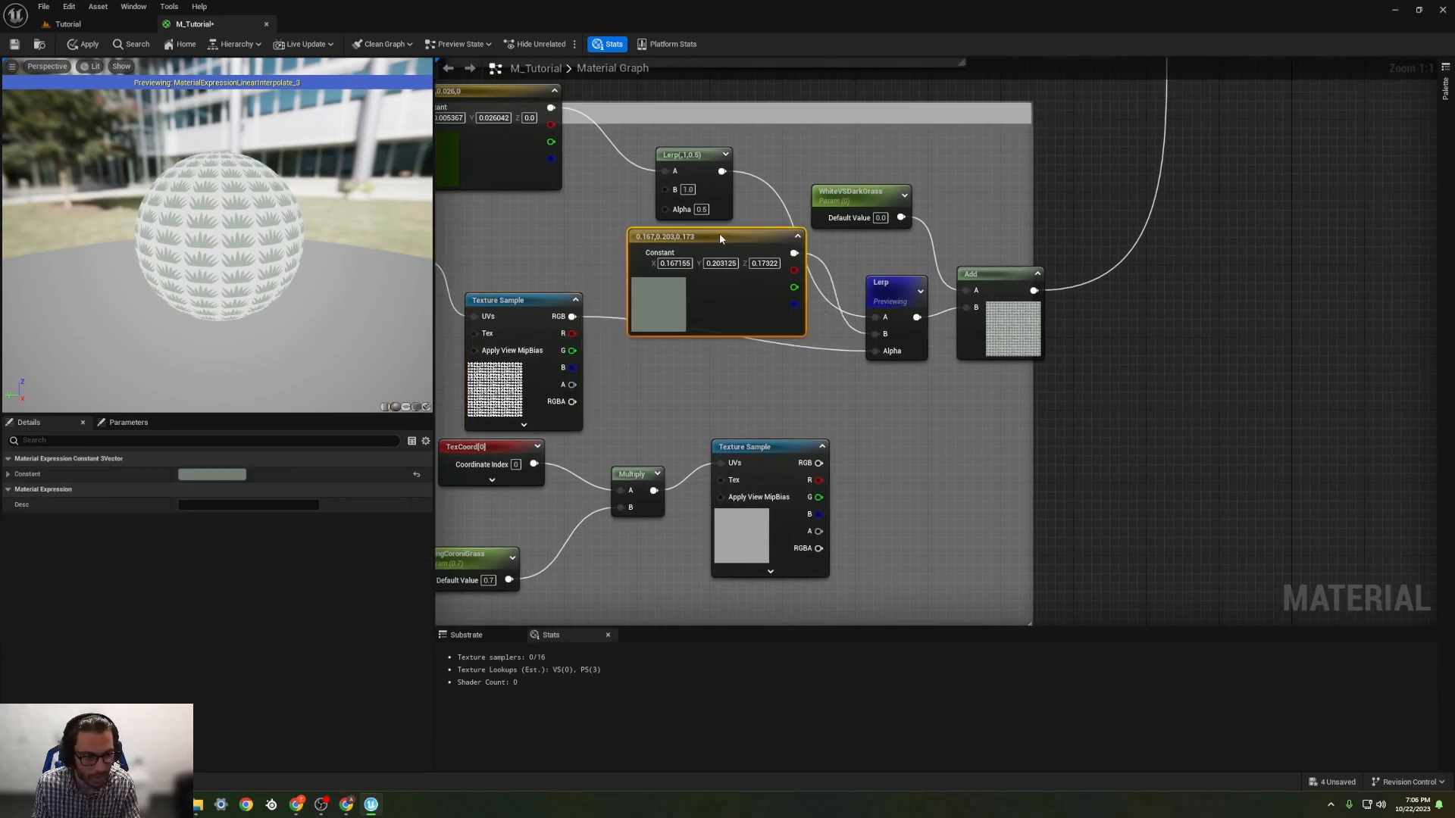
right_drag(553, 227, 671, 253)
drag(653, 217, 643, 254)
right_drag(983, 294, 934, 287)
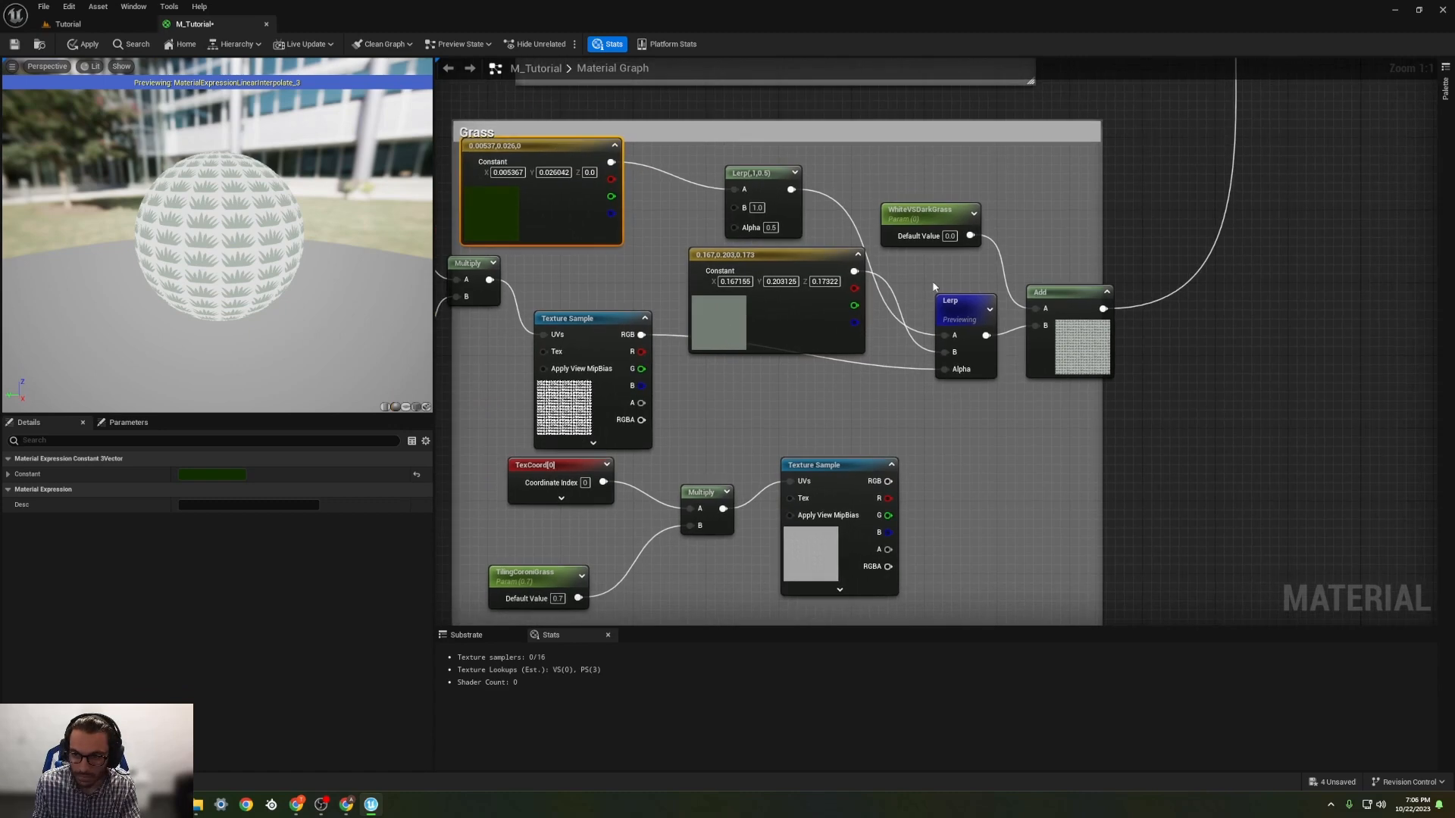
Step: Preview the Grass group's Add node and set WhiteVSDarkGrass to -0.2, then to -0.1
right_click(1061, 303)
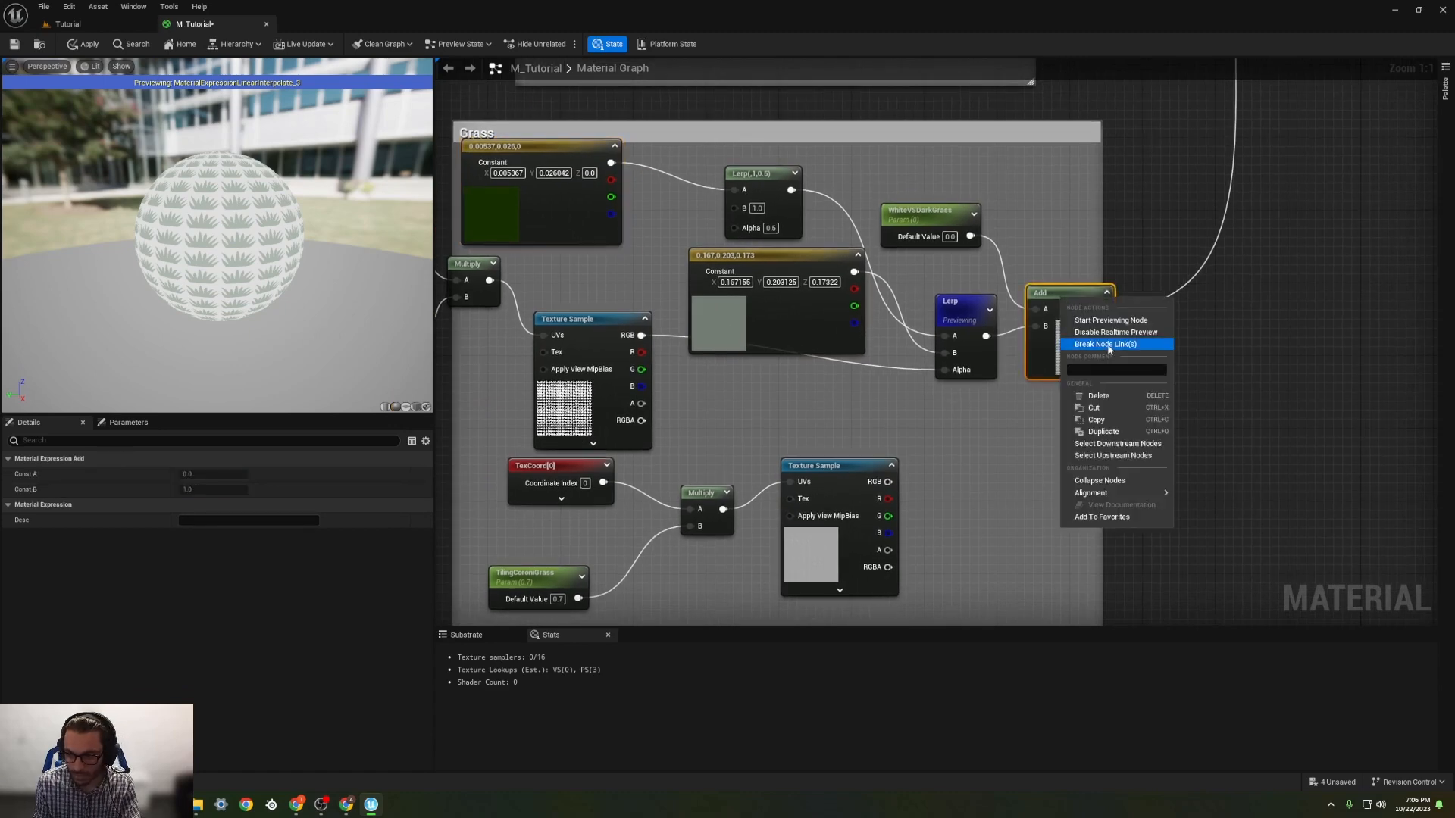
click(1121, 324)
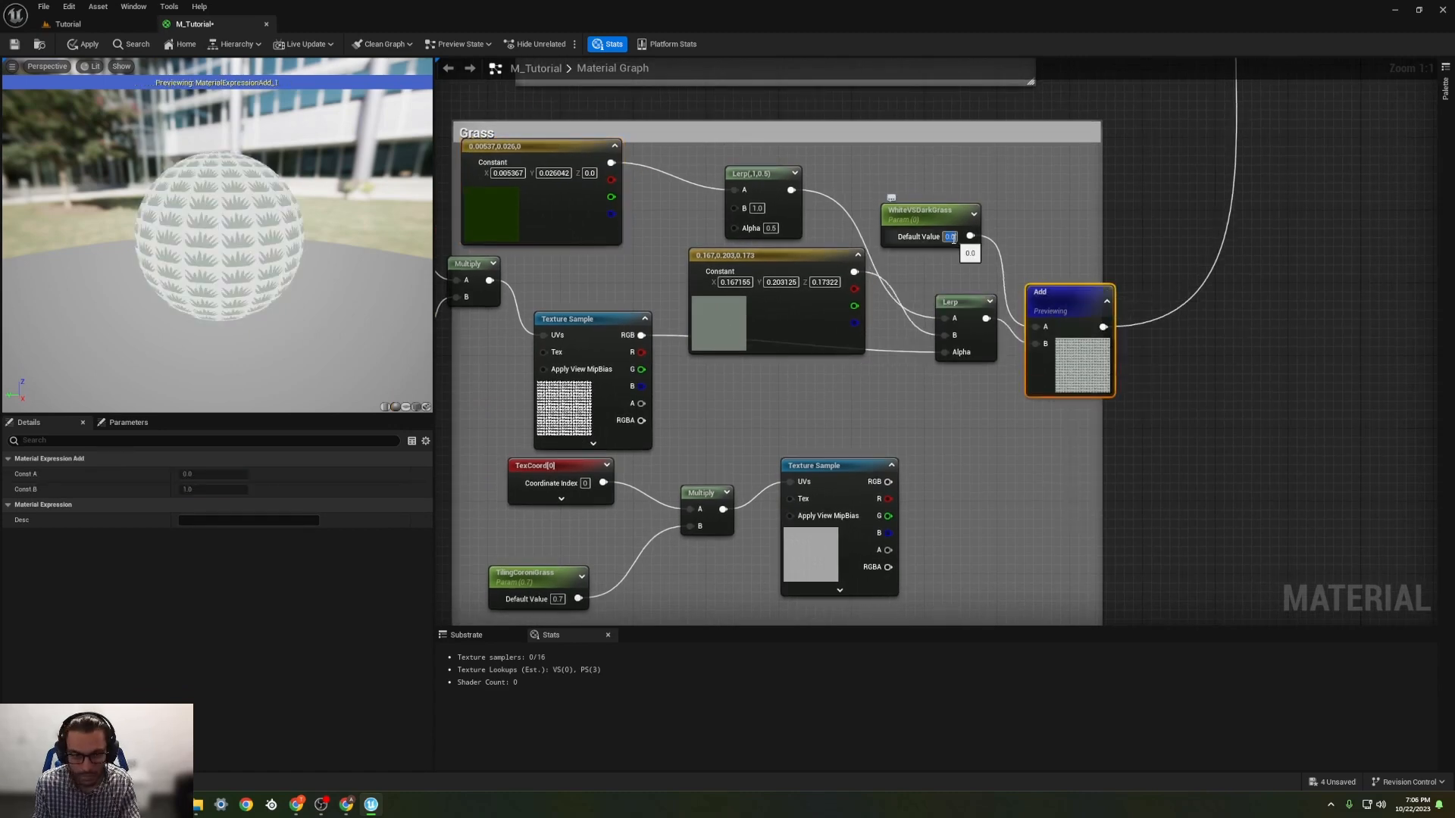
text(-0.2)
key(Return)
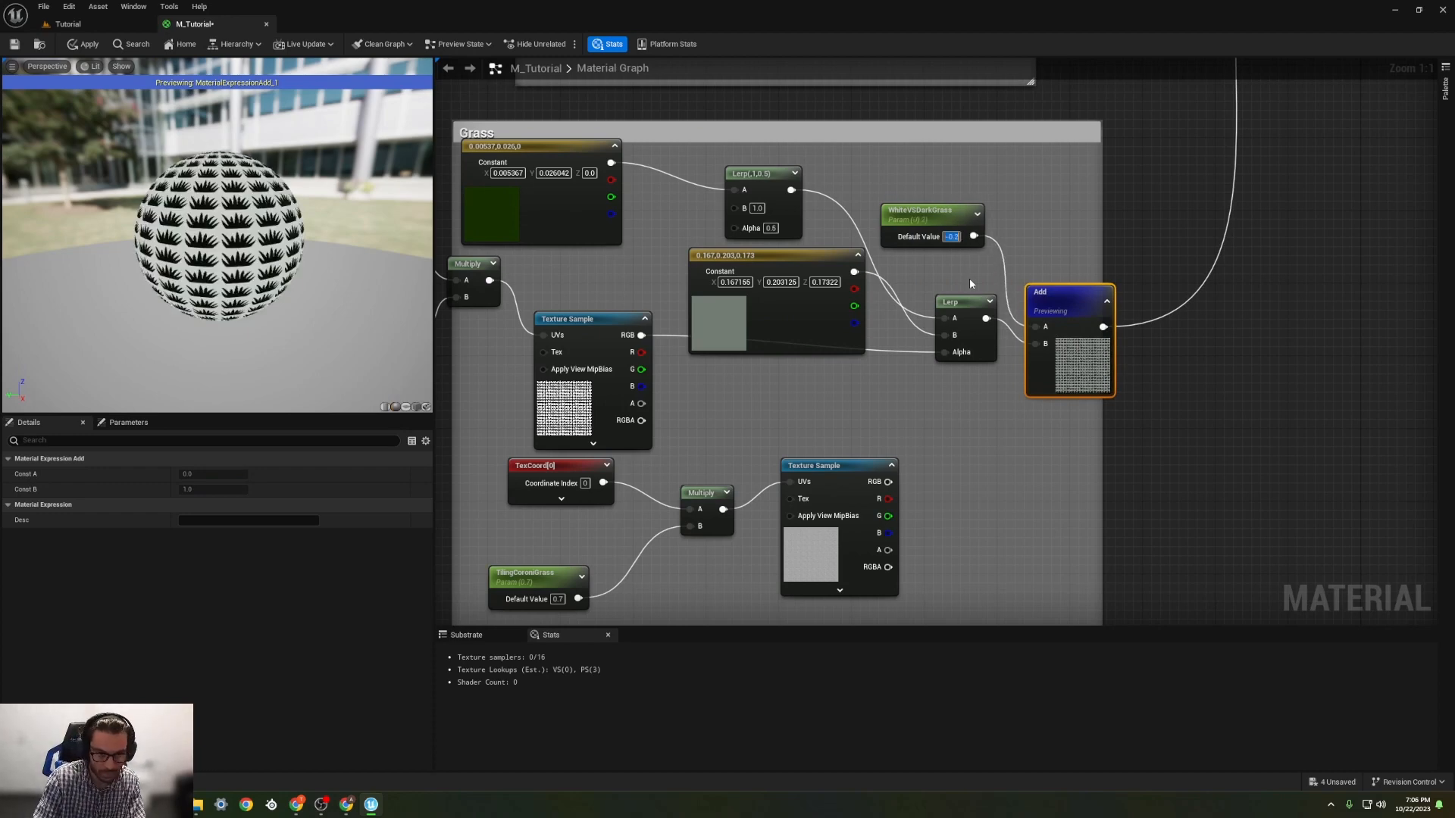
text(-0.10)
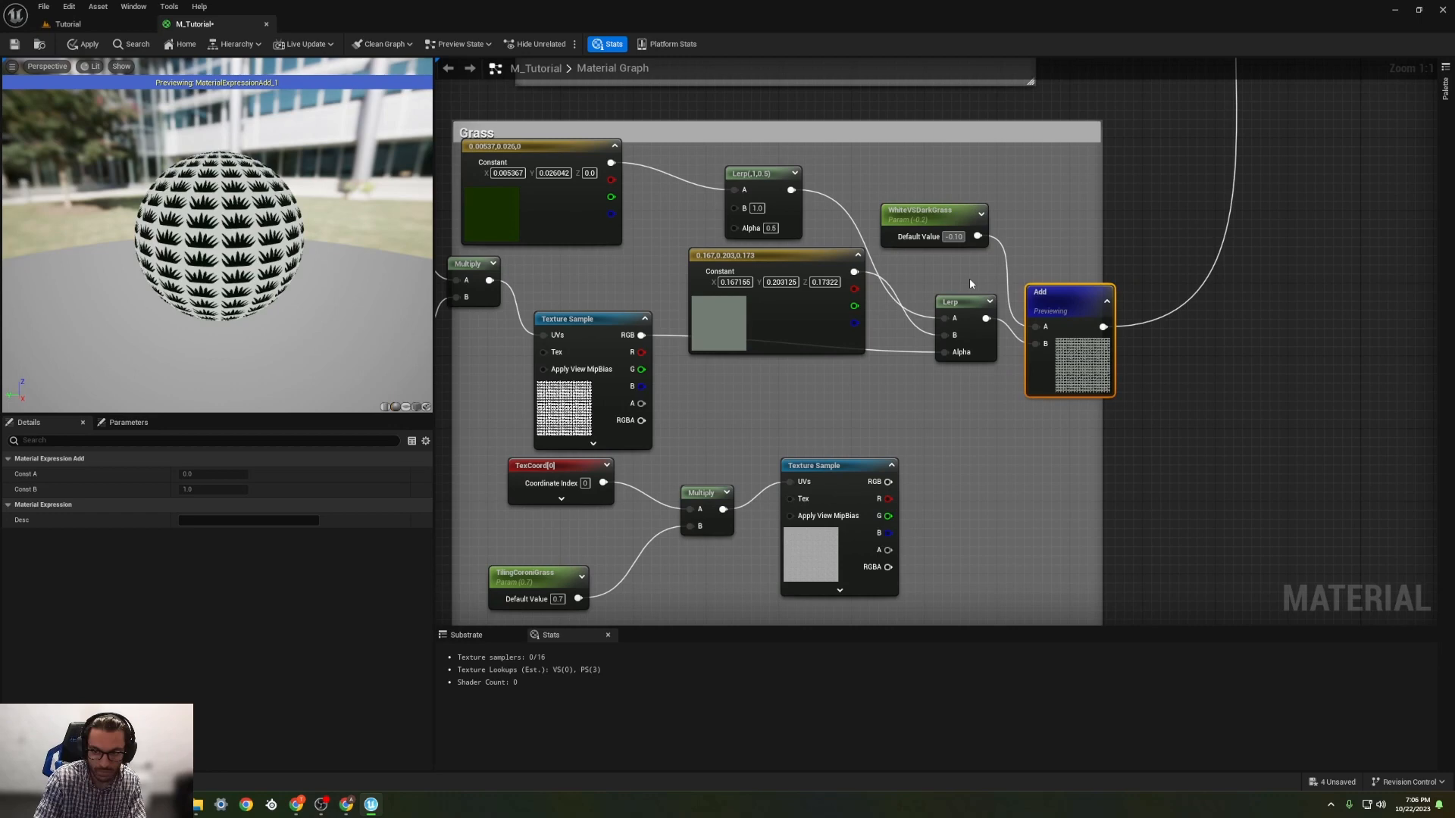
key(Return)
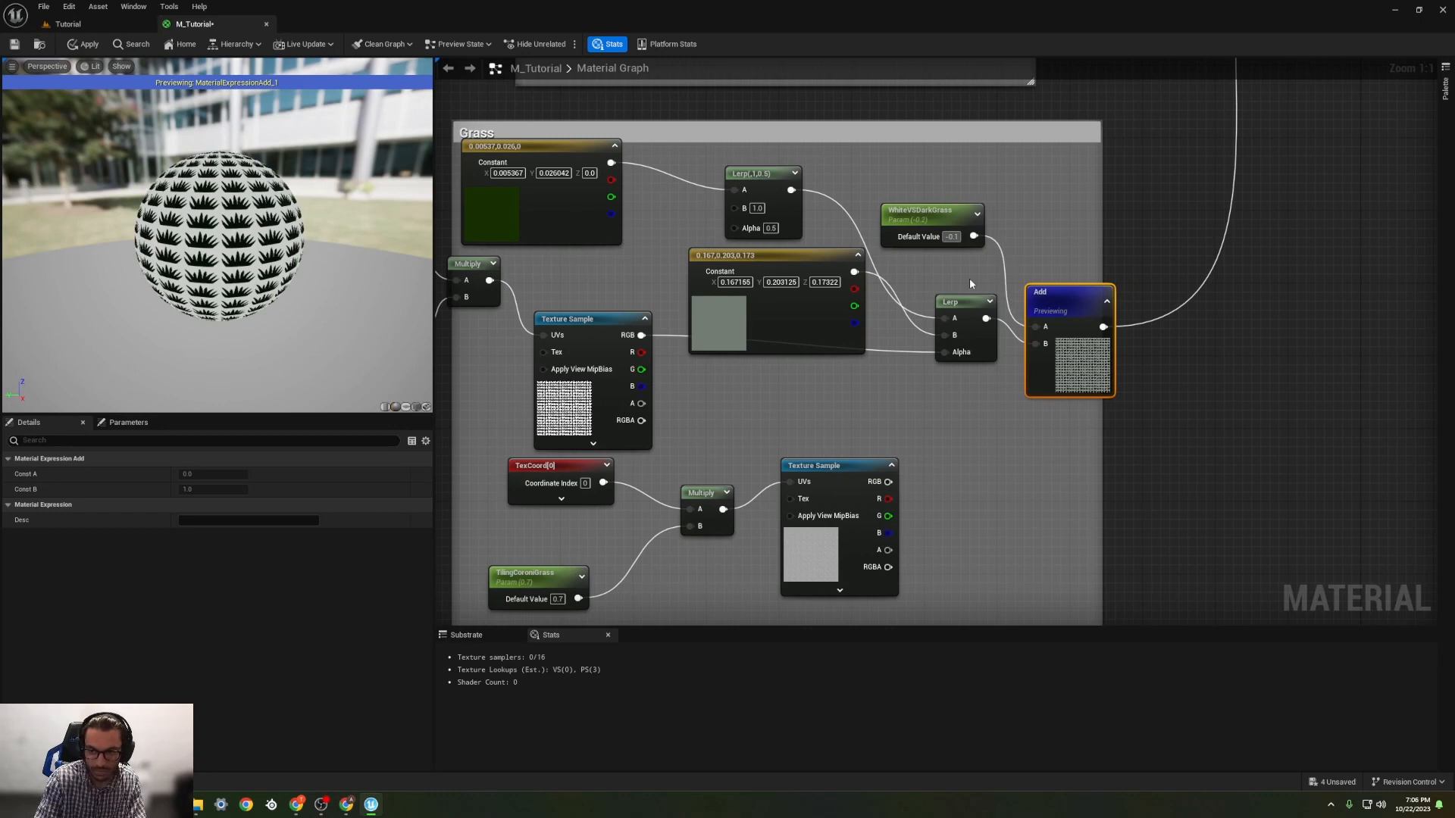
Step: Delete the grass icon Texture Sample along with its Multiply, TextureCoordinate and tiling constant nodes
click(606, 322)
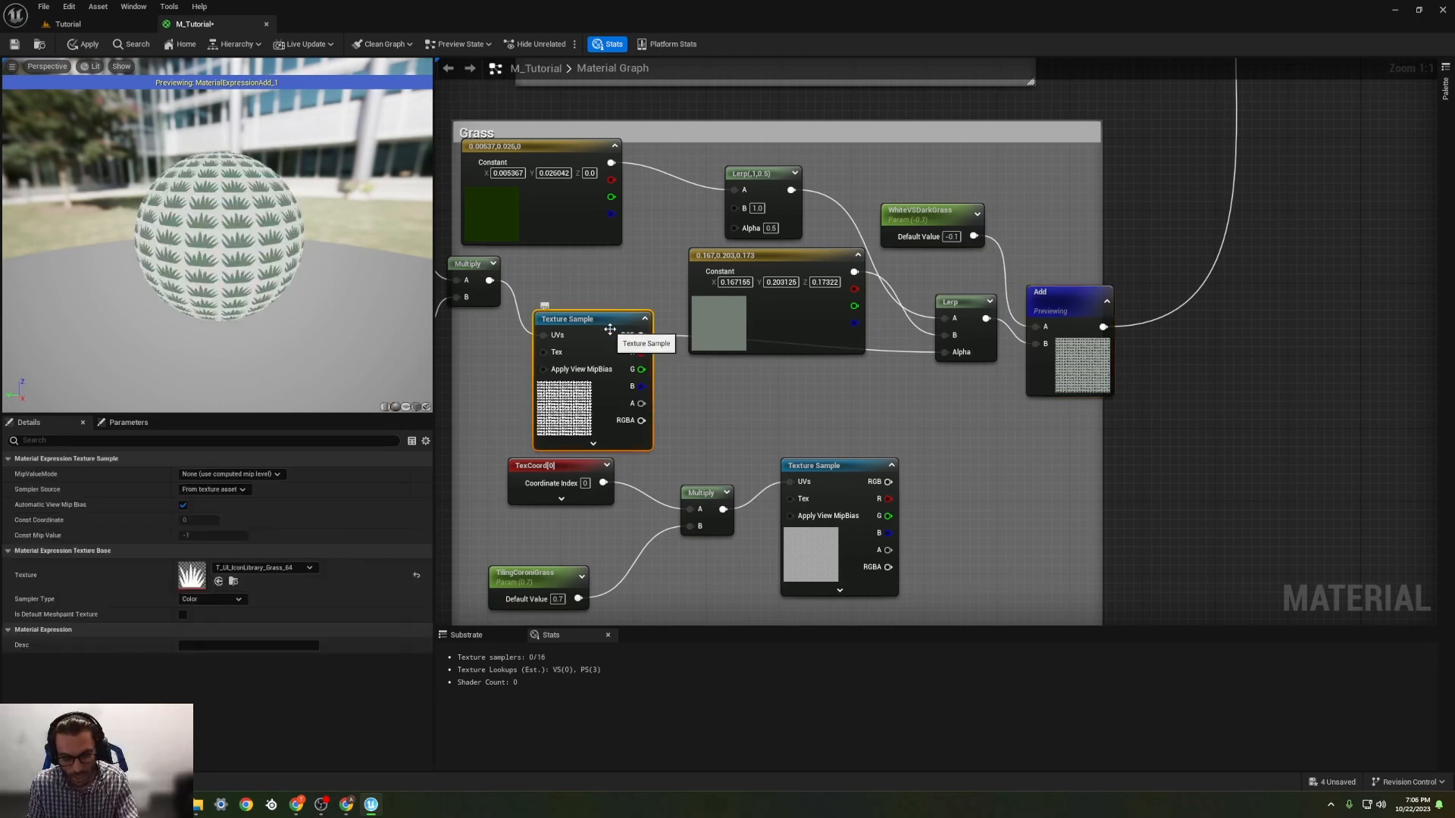
key(Delete)
right_drag(642, 339, 764, 333)
click(594, 266)
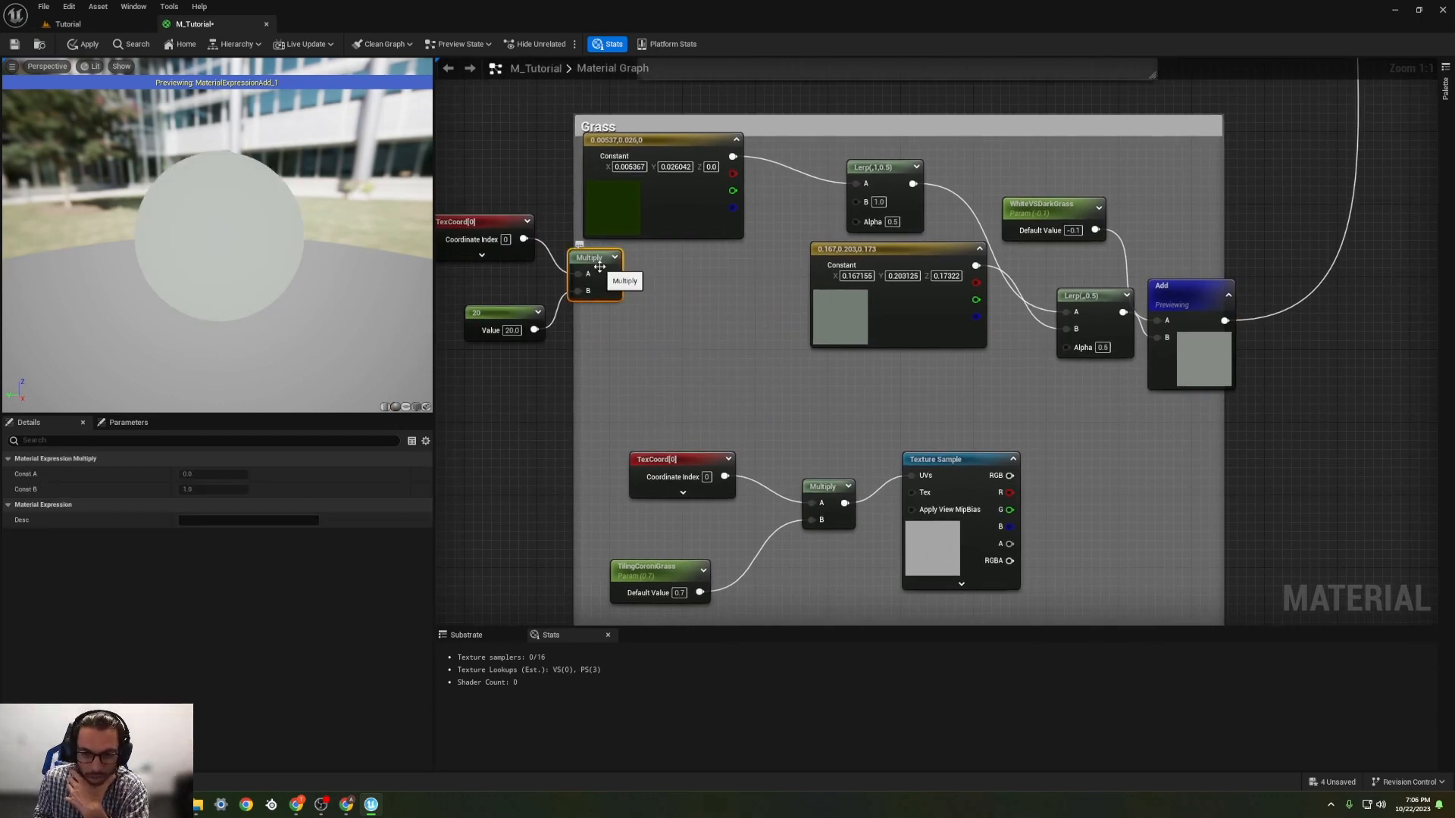
key(Delete)
click(471, 228)
key(Delete)
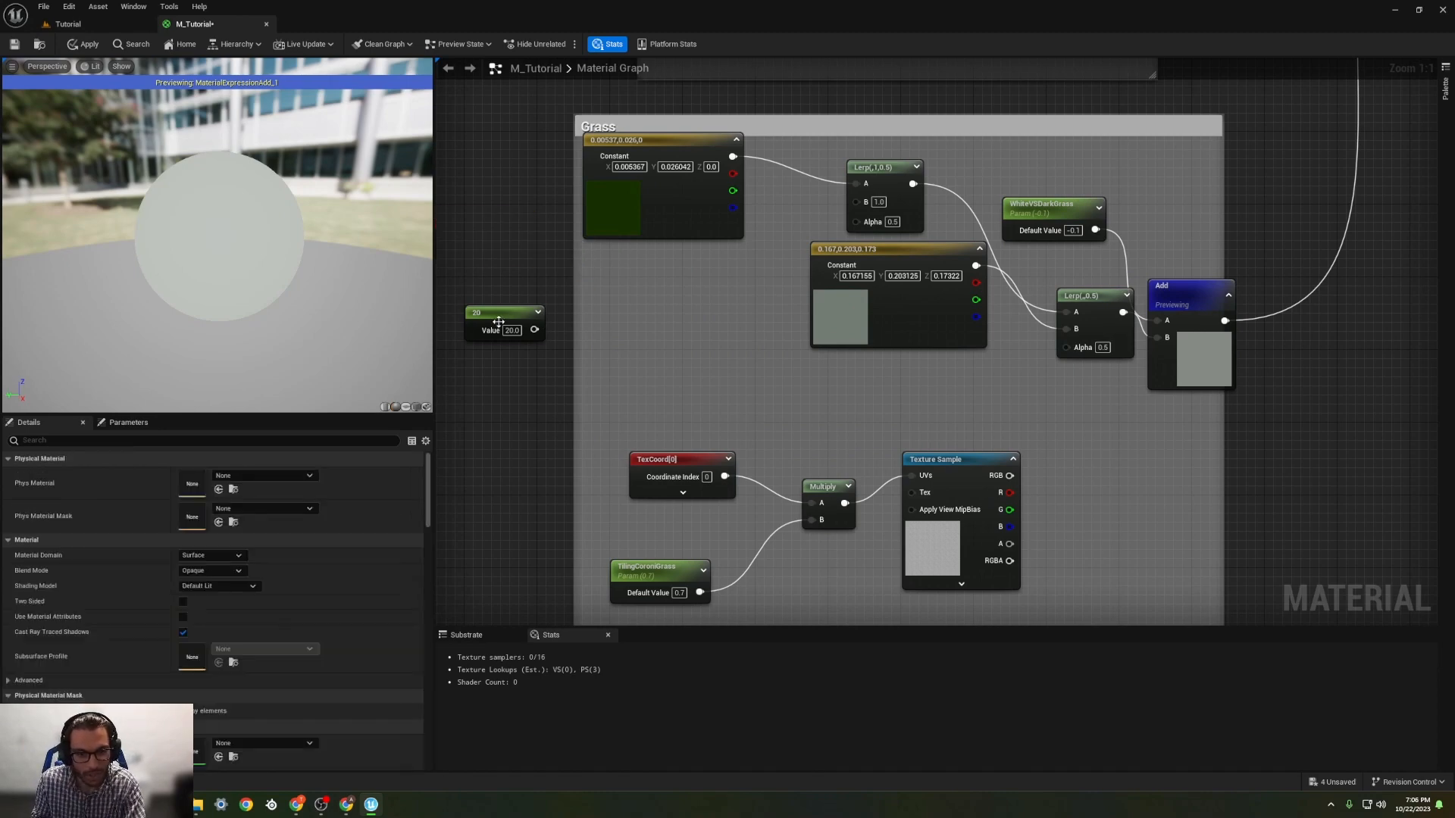
click(498, 318)
key(Delete)
Step: Wire the noise Texture Sample's RGB back into the main Grass Lerp's Alpha, and shift that Lerp and the grey-green constant left
drag(895, 255, 640, 292)
drag(1014, 483, 1066, 347)
drag(1076, 297, 1030, 308)
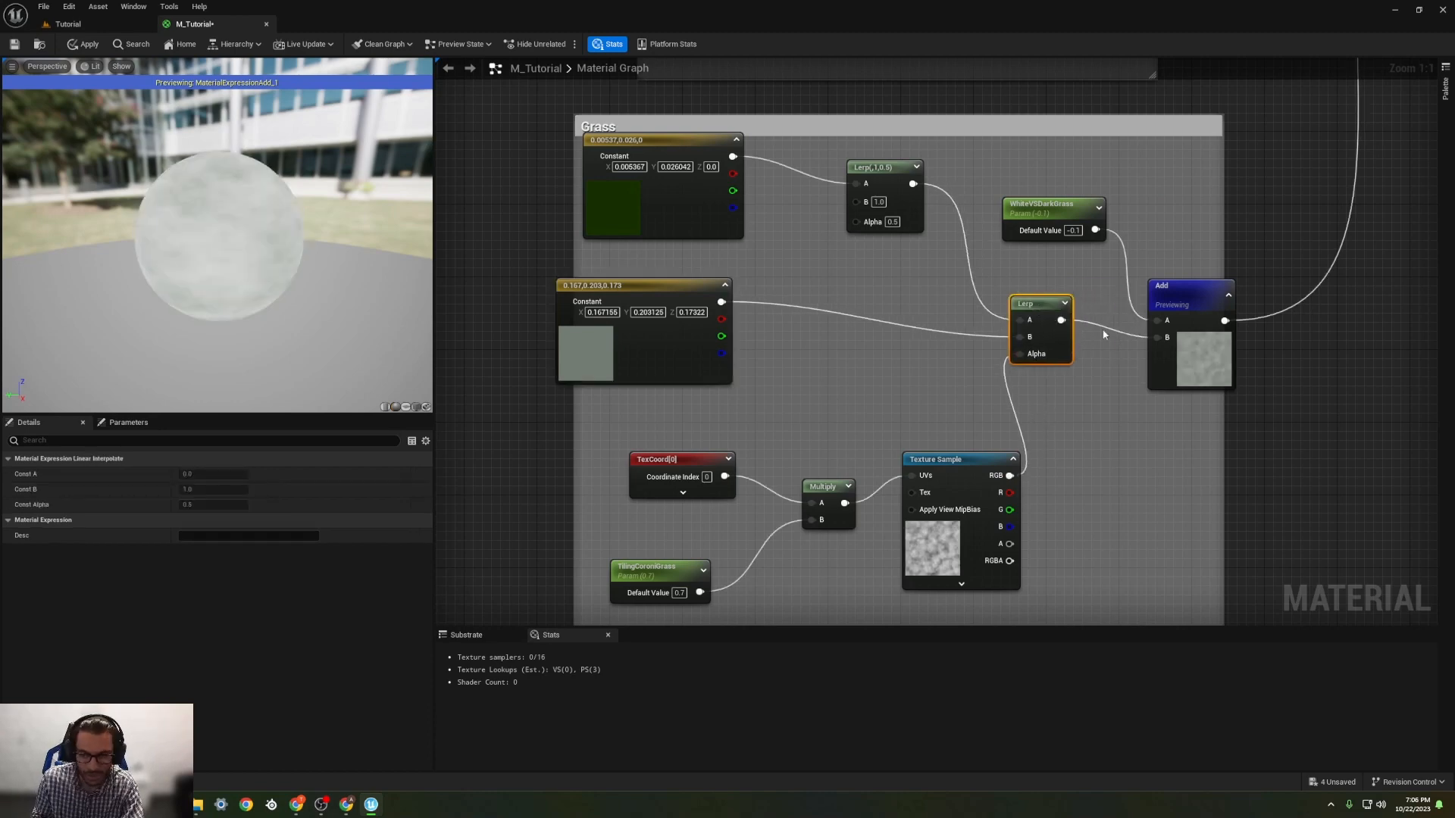
right_drag(1103, 334, 1074, 340)
Step: Try WhiteVSDarkGrass default values of -0.3, -0.5 and -0.4, and return it to -0.3
click(1044, 235)
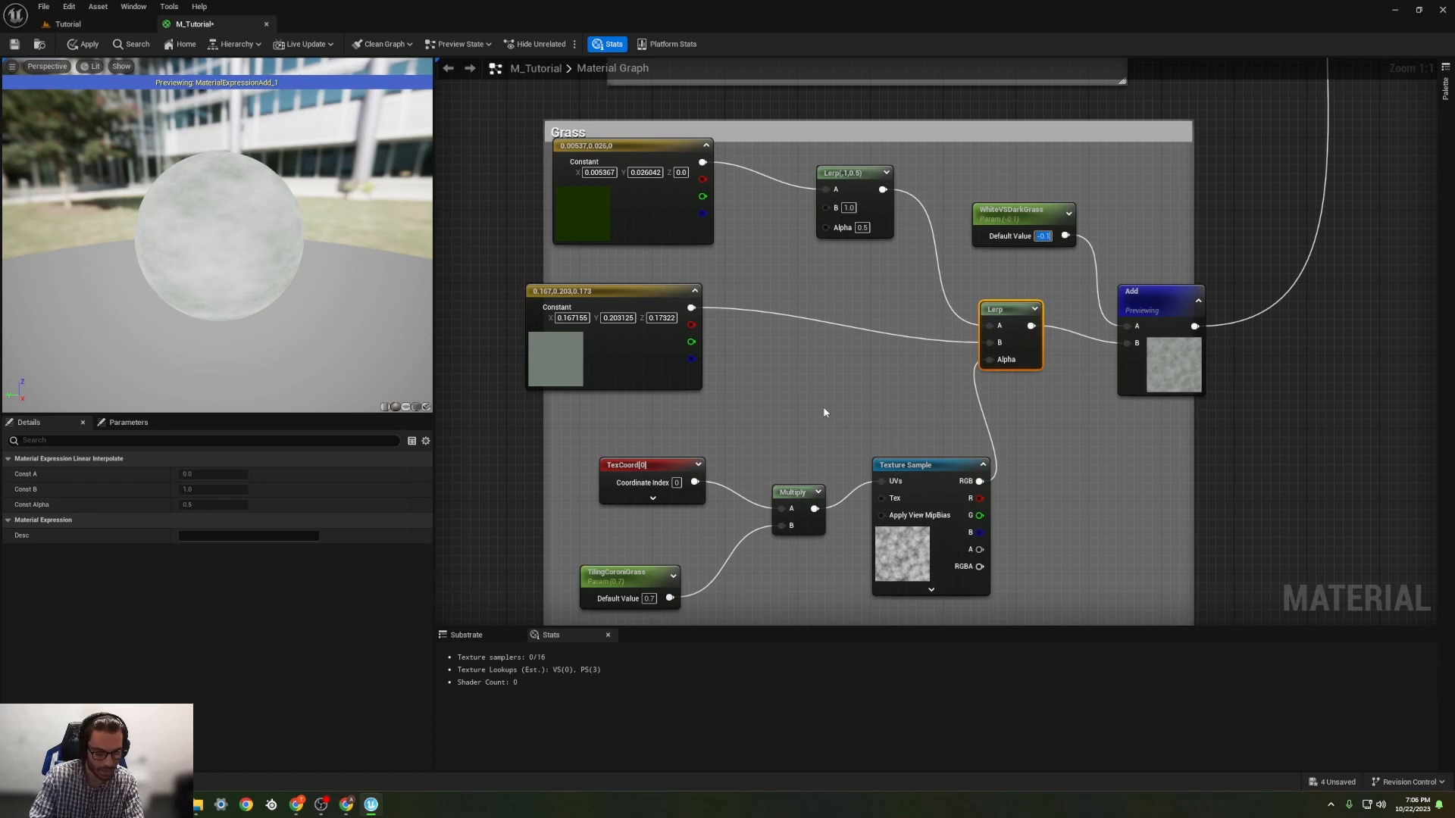
text(-0.3)
key(Return)
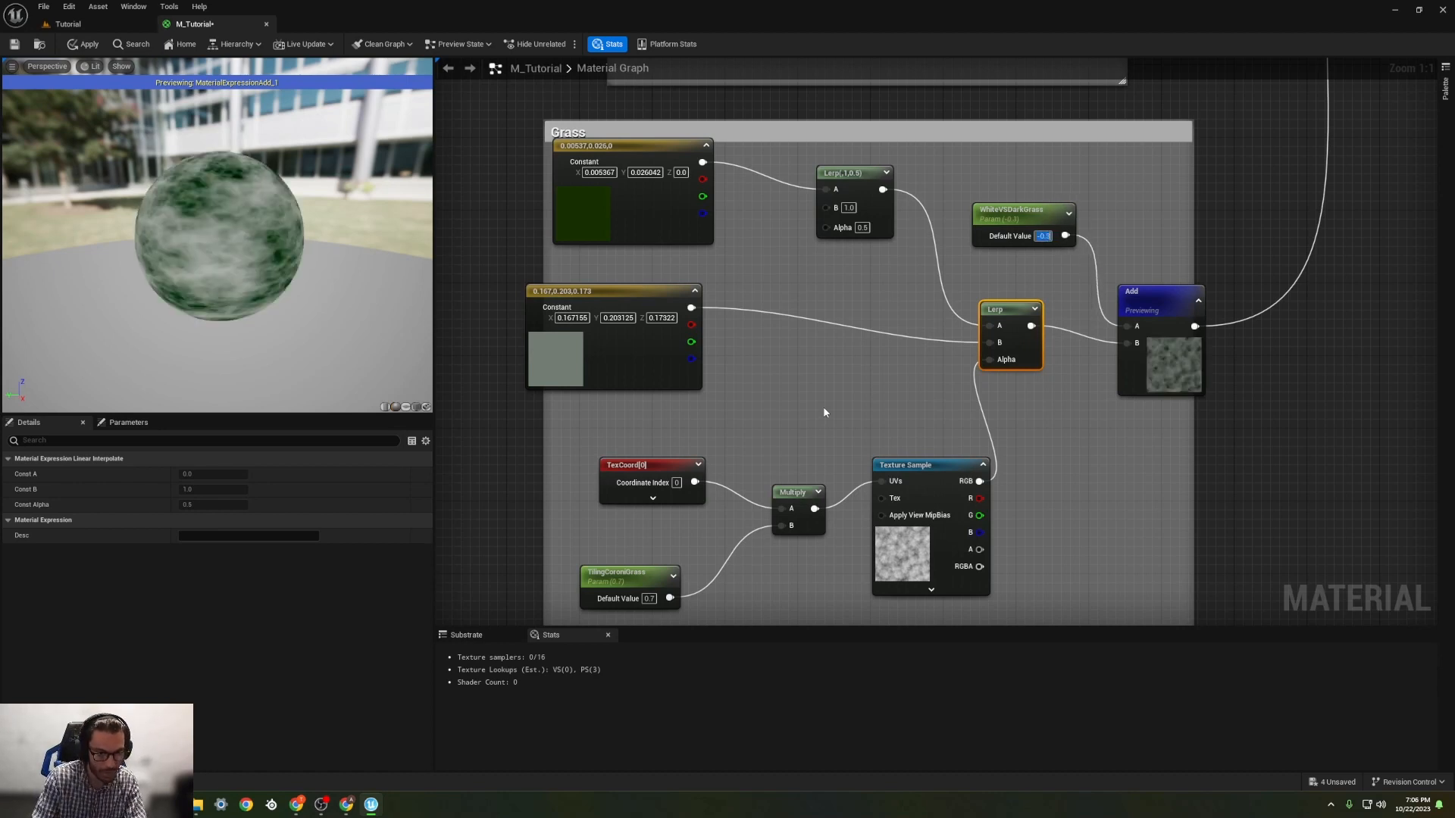
text(-0.5)
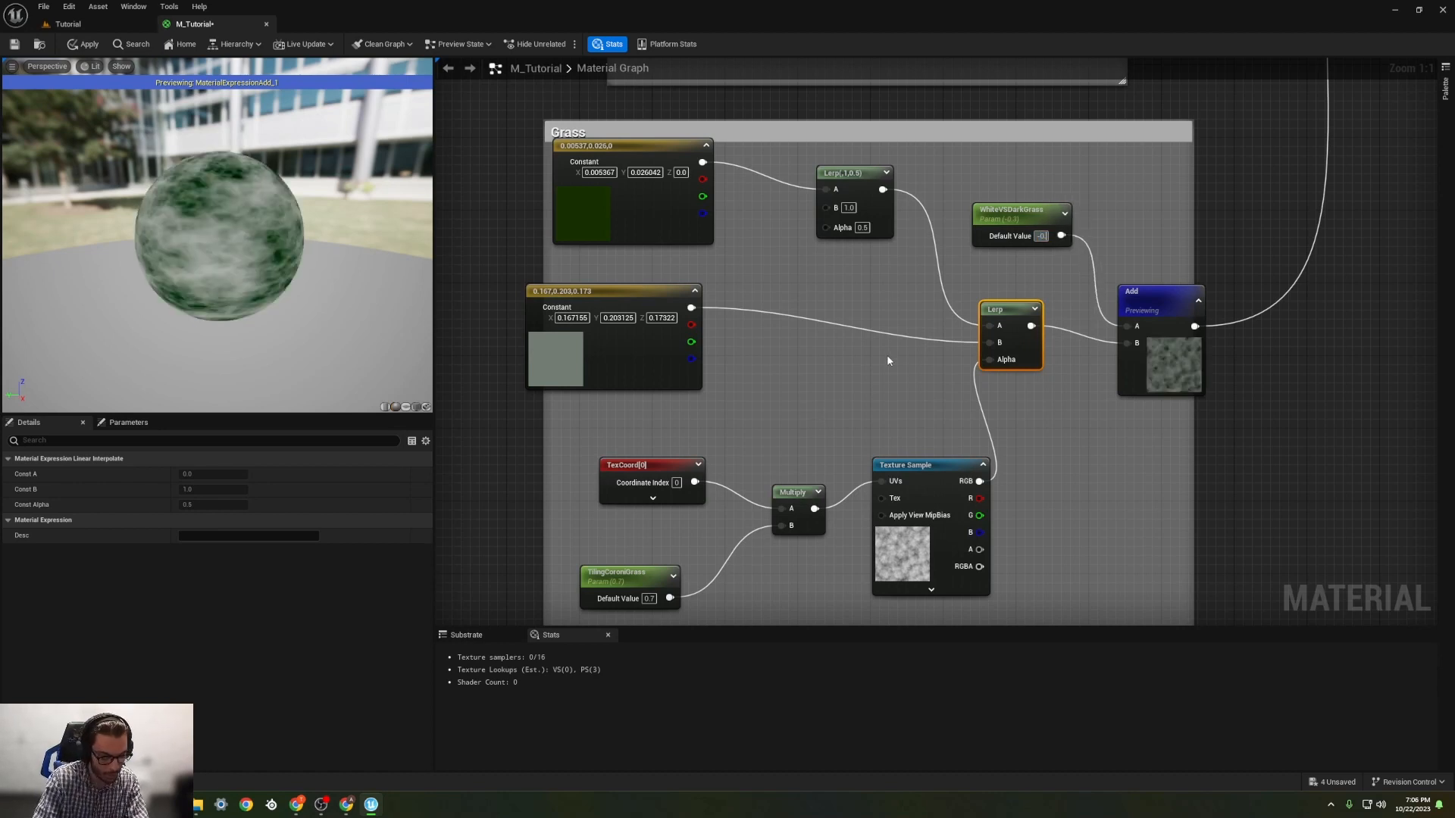
key(Return)
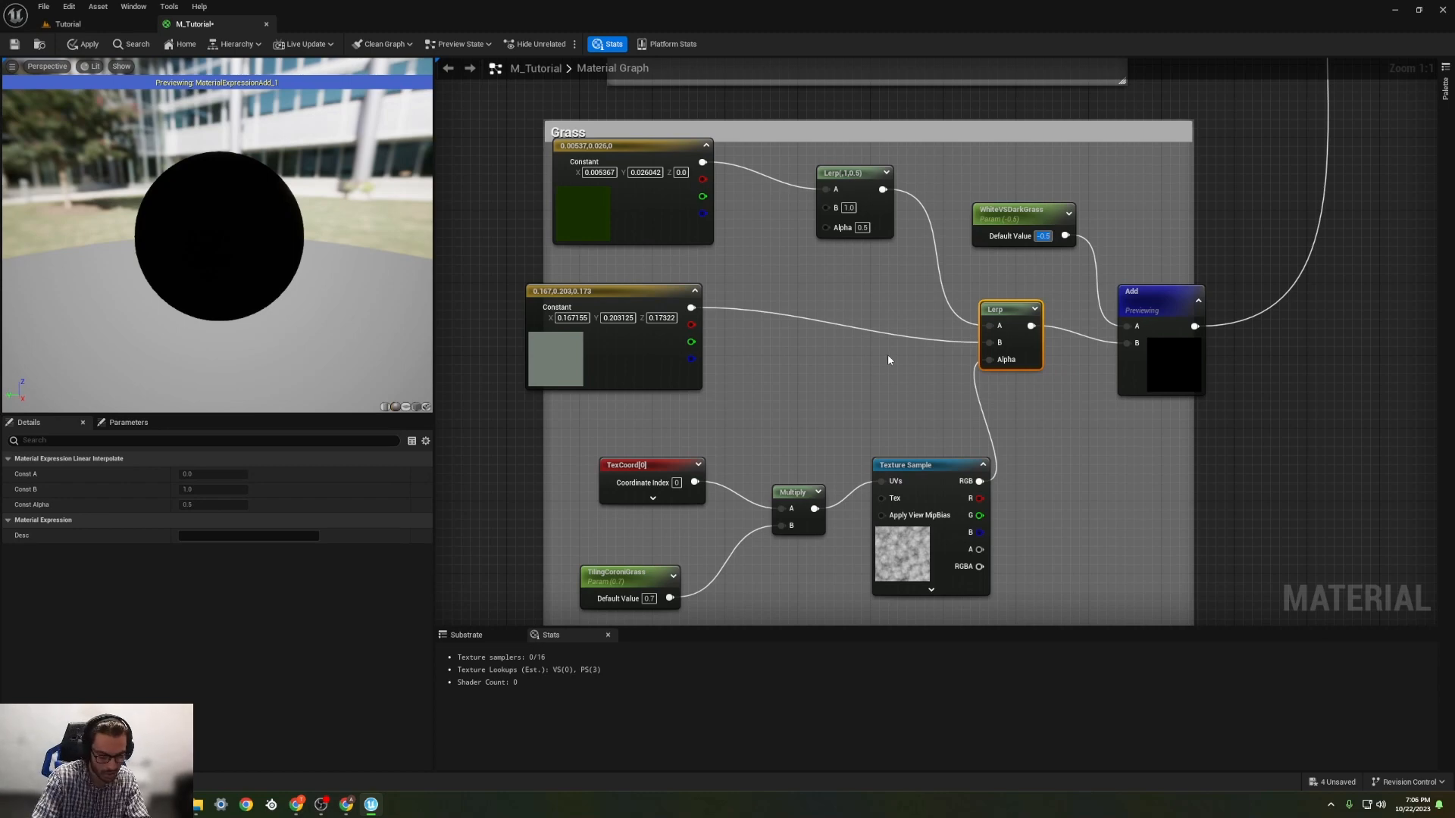
text(-0.4)
key(Return)
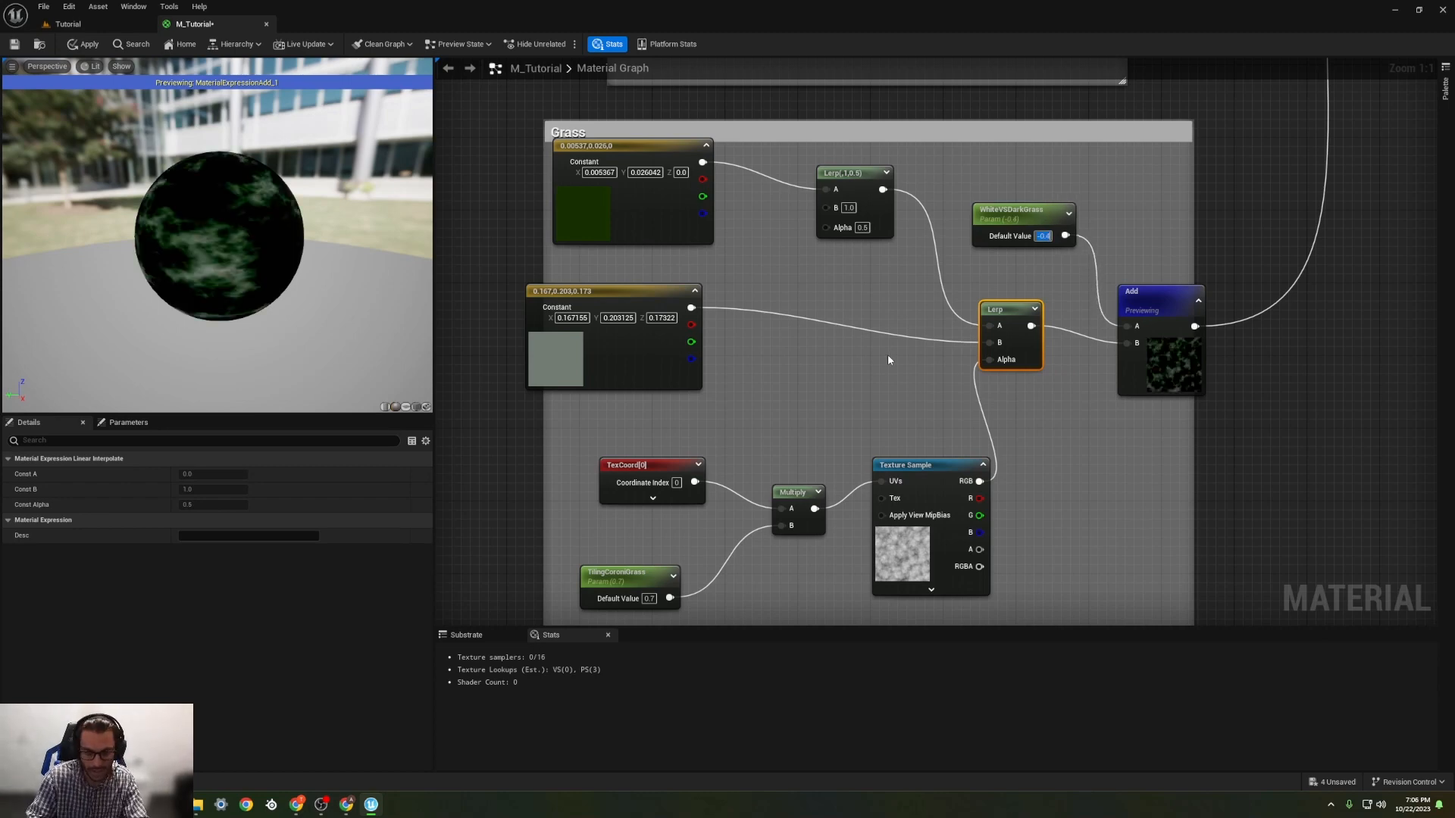
text(-0.3)
key(Return)
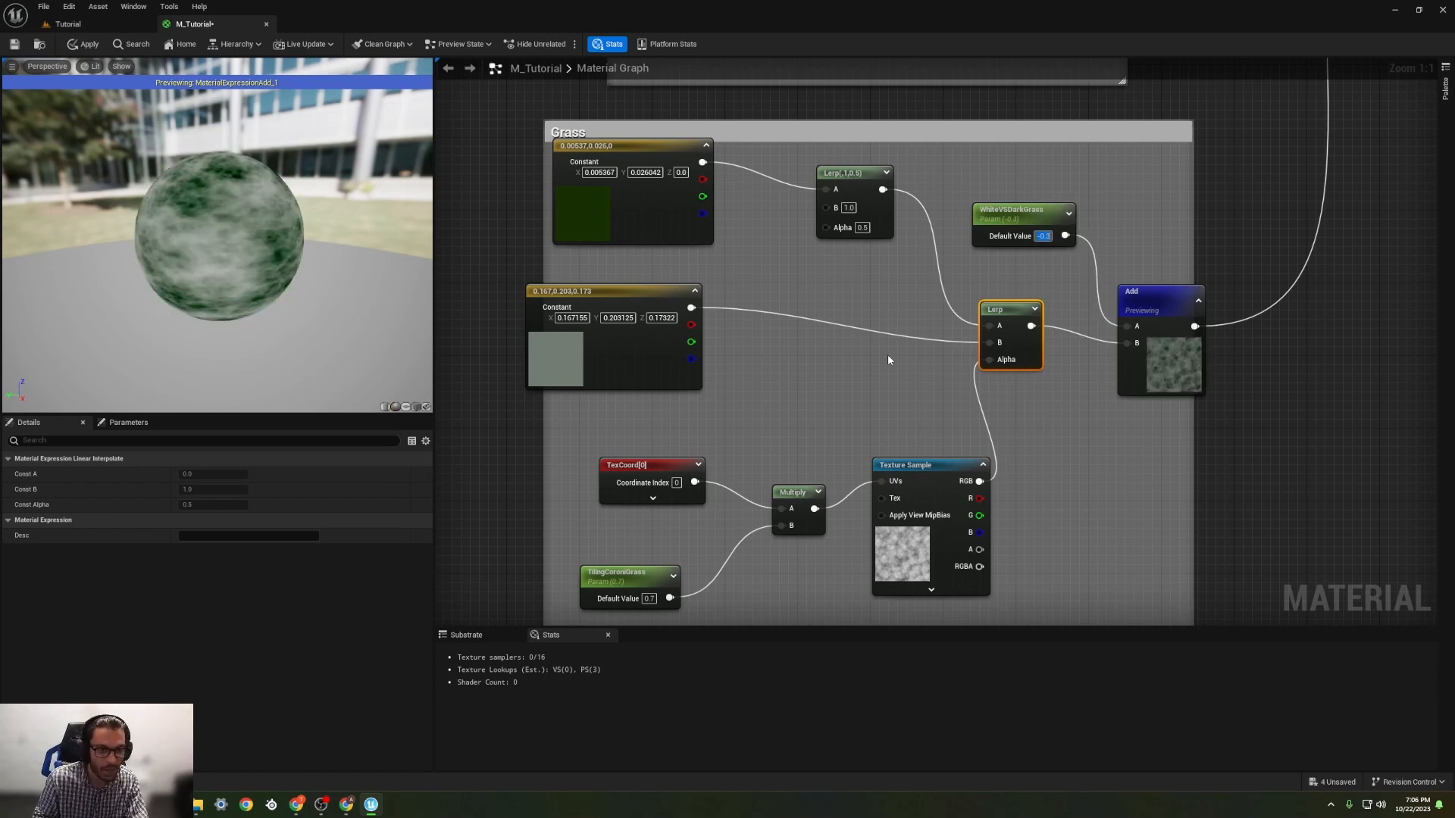
Step: Tidy the Grass group by repositioning the grey-green colour constant and the noise texture's Multiply node
right_drag(777, 381, 849, 397)
drag(709, 324, 809, 326)
right_drag(818, 461, 619, 419)
right_drag(881, 425, 861, 477)
right_drag(763, 435, 844, 489)
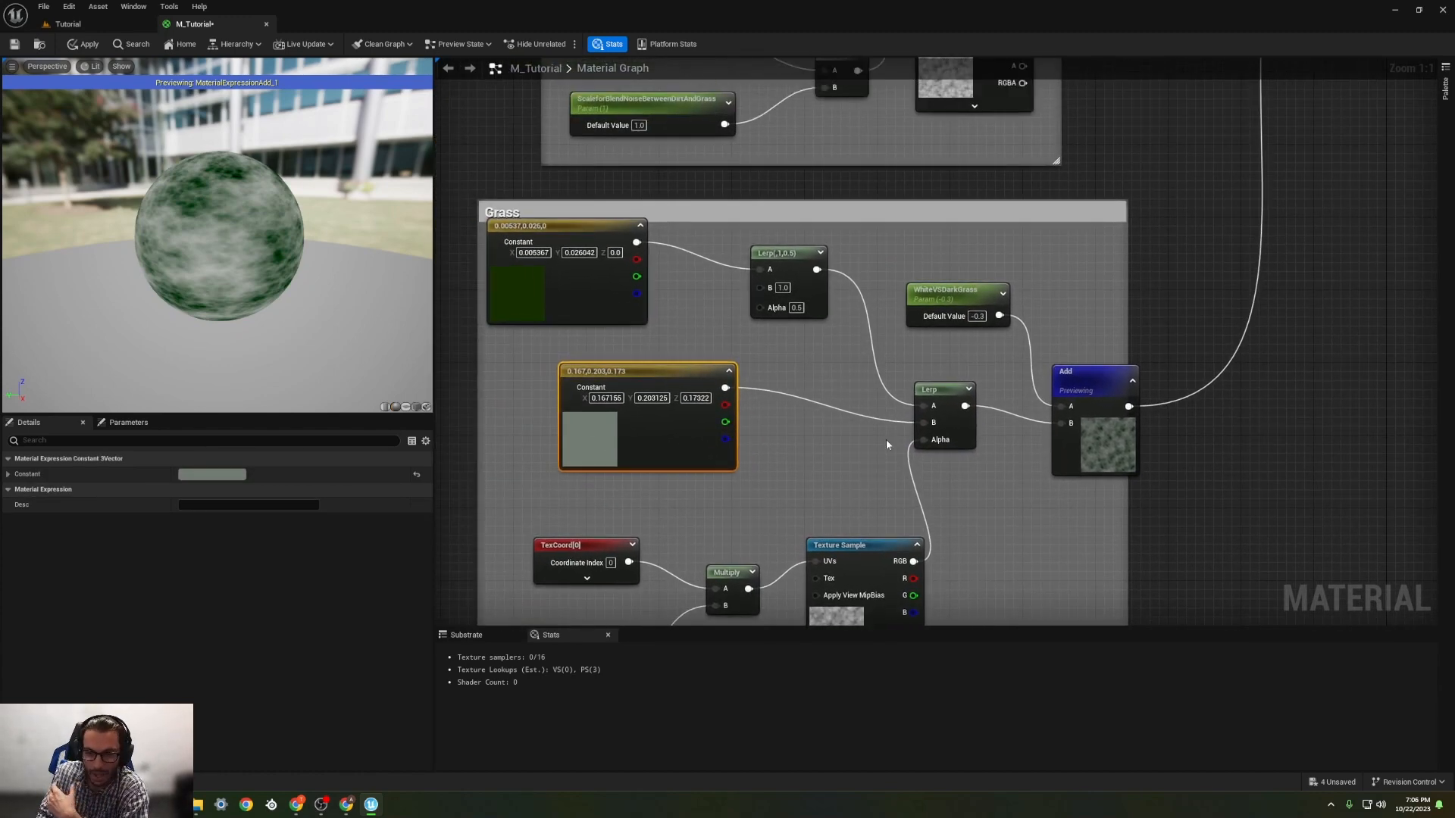
right_drag(886, 444, 879, 436)
drag(738, 490, 720, 491)
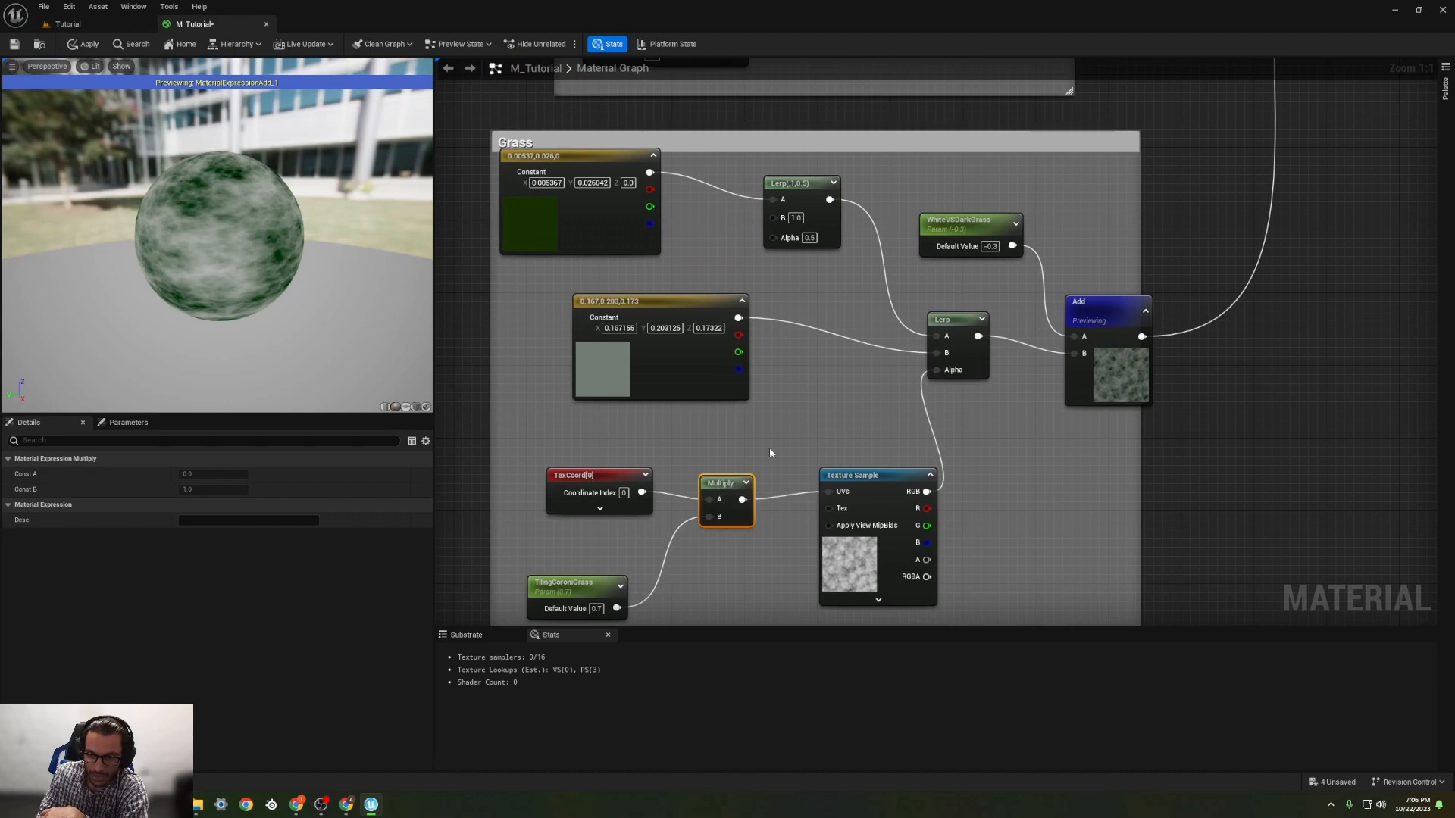
click(768, 450)
drag(692, 299, 620, 303)
right_drag(901, 354, 671, 384)
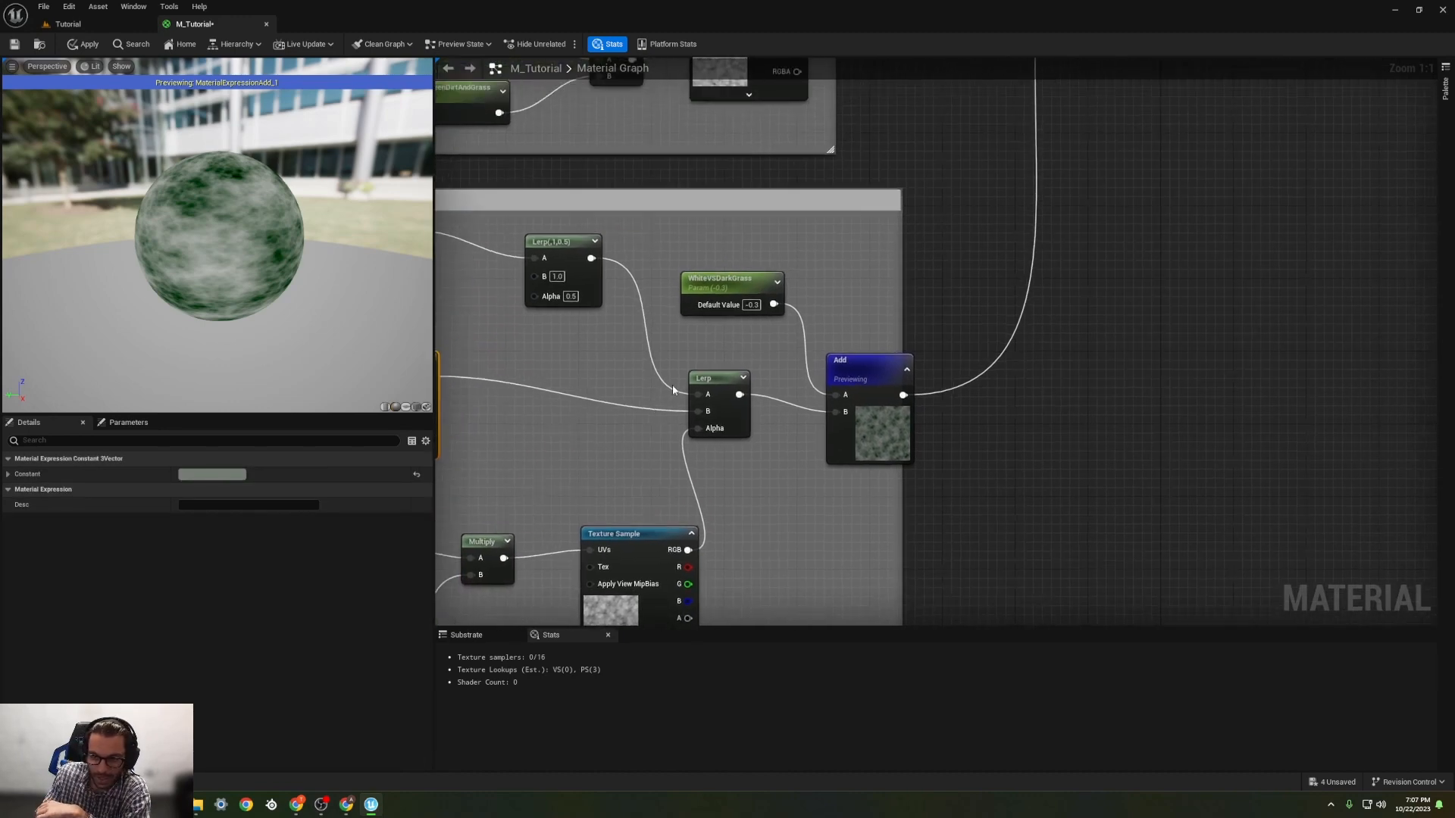
Step: Stop previewing the Grass Add node and connect the final Dirt and Grass Lerp's output to the material's Base Color
right_drag(863, 335, 828, 396)
right_click(831, 428)
click(884, 454)
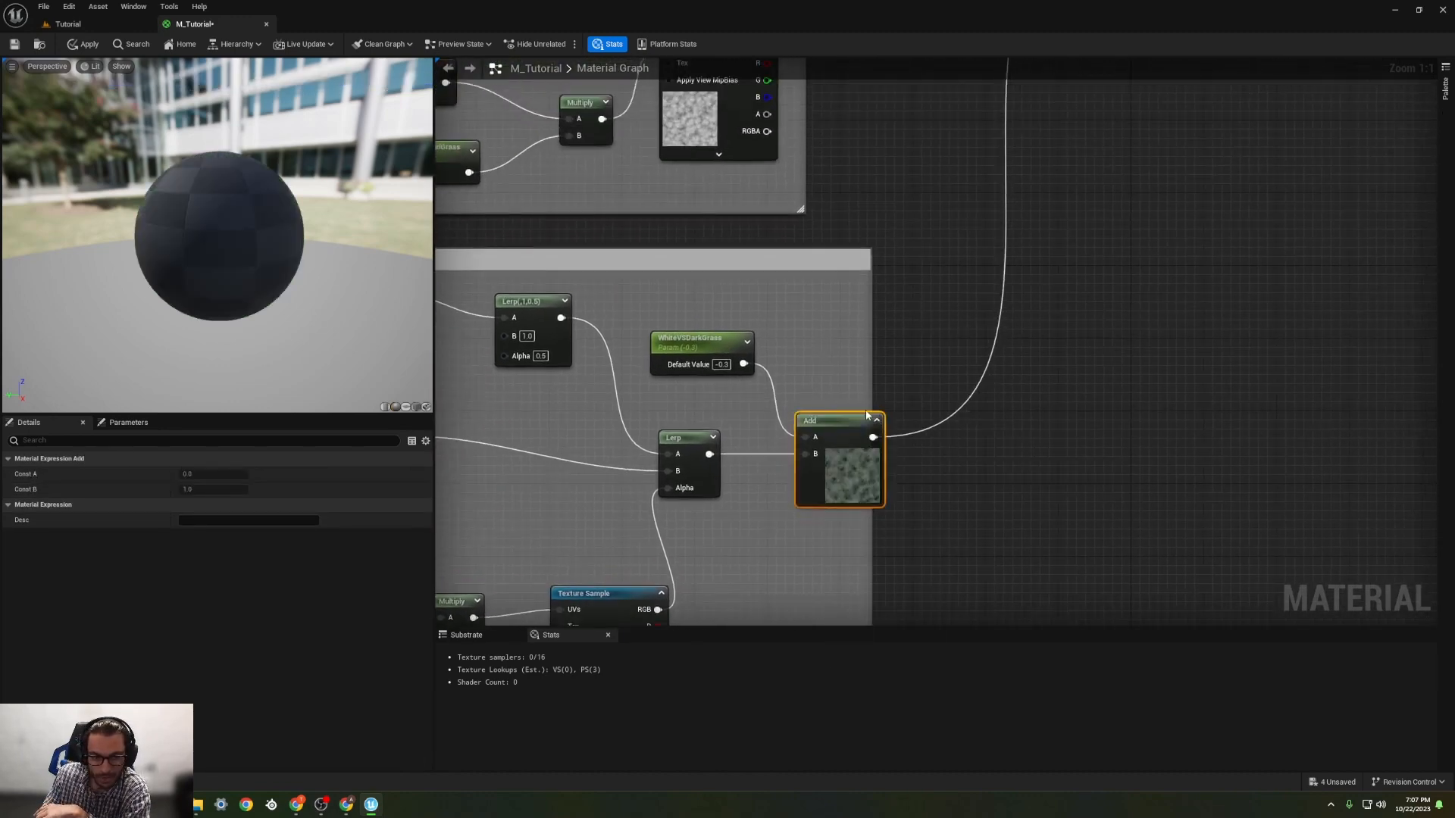
scroll(865, 409, down, 4)
scroll(931, 349, up, 2)
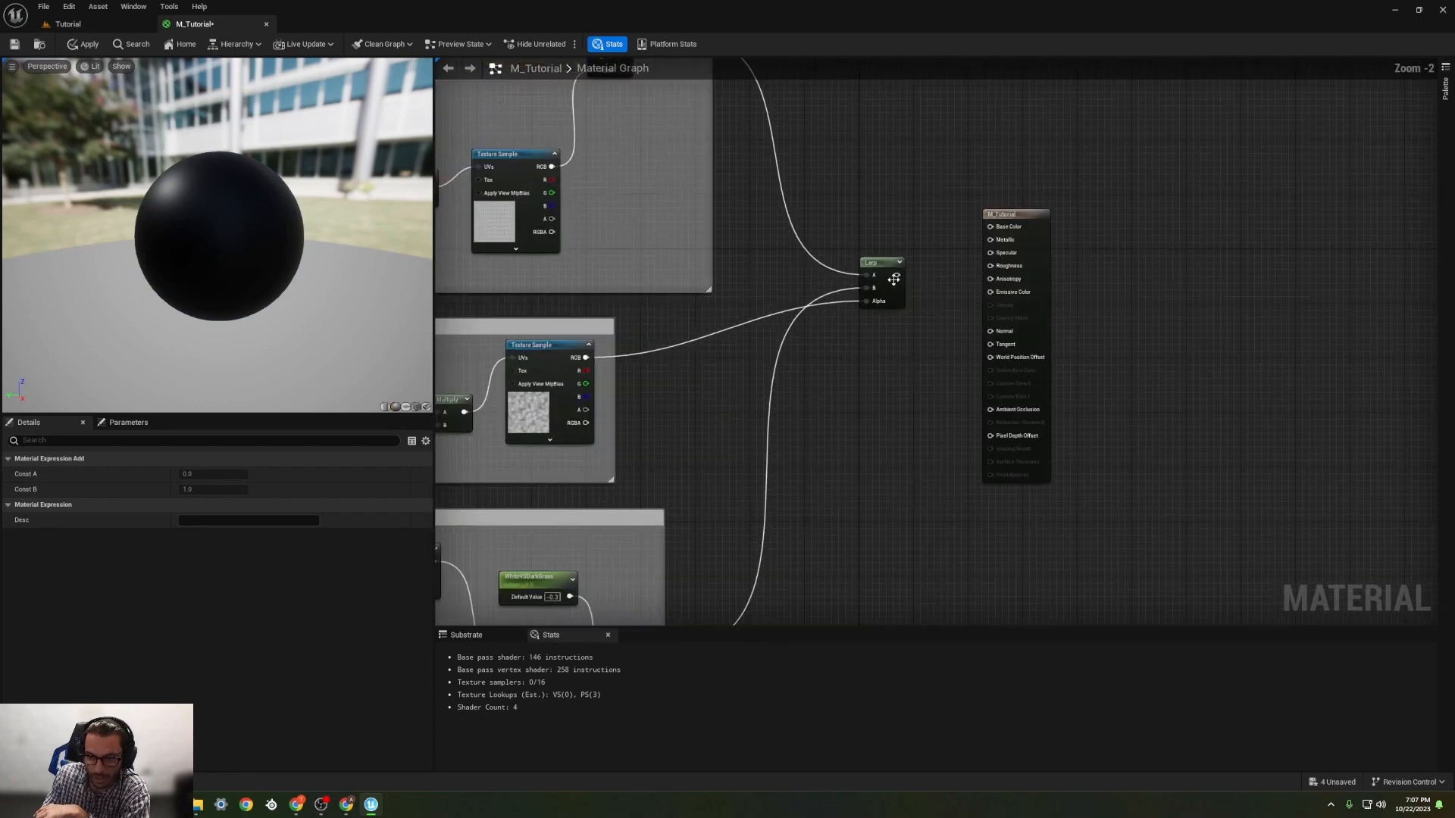
drag(897, 276, 990, 227)
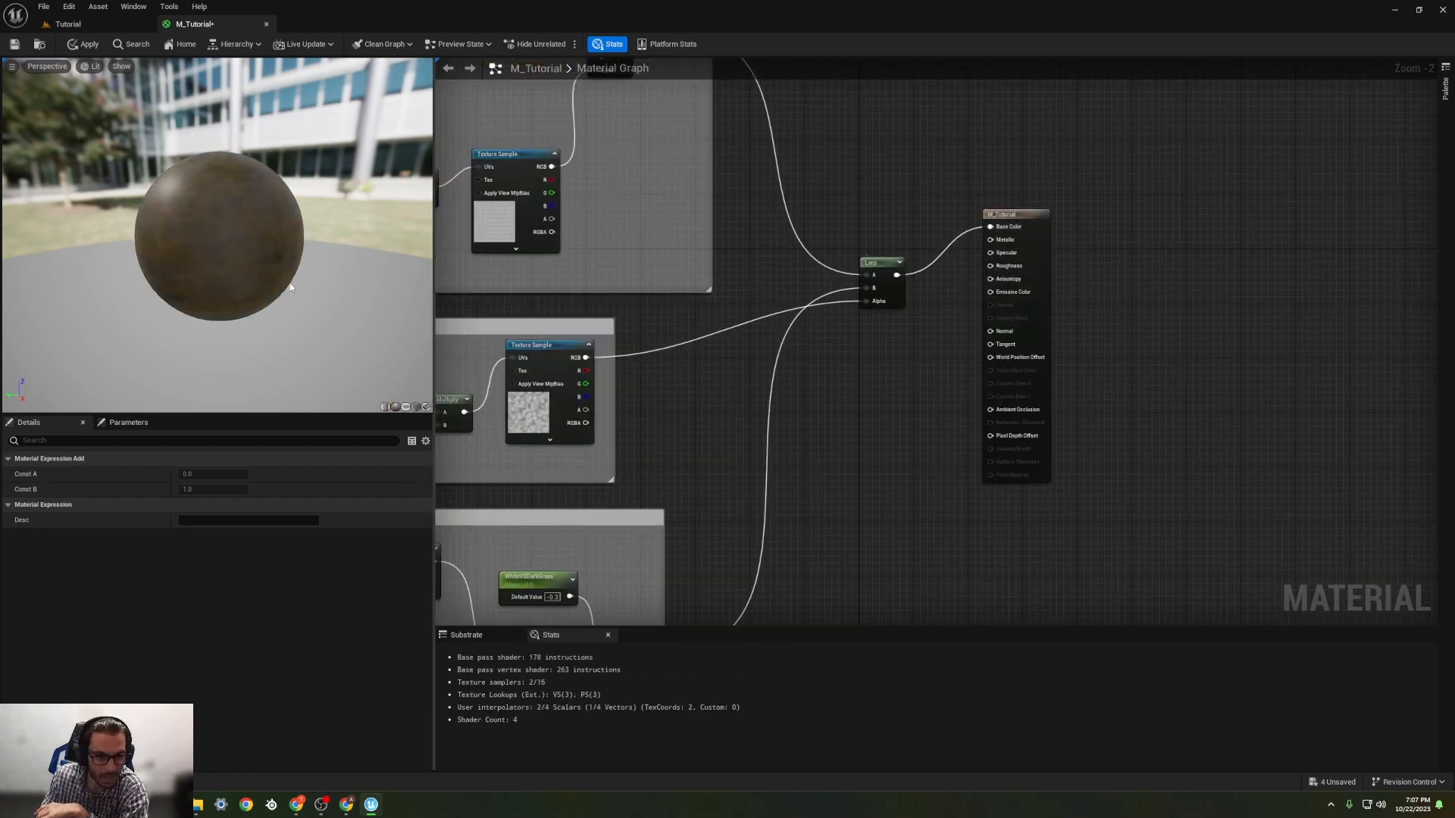
Step: Inspect the preview sphere up close and set the noise scale parameter in the BlendBetweenDirtAndGrass group to 10
scroll(214, 285, up, 1)
scroll(208, 282, down, 1)
mouse_move(202, 280)
right_down()
mouse_move(201, 322)
mouse_move(201, 280)
right_up()
right_drag(572, 309, 703, 306)
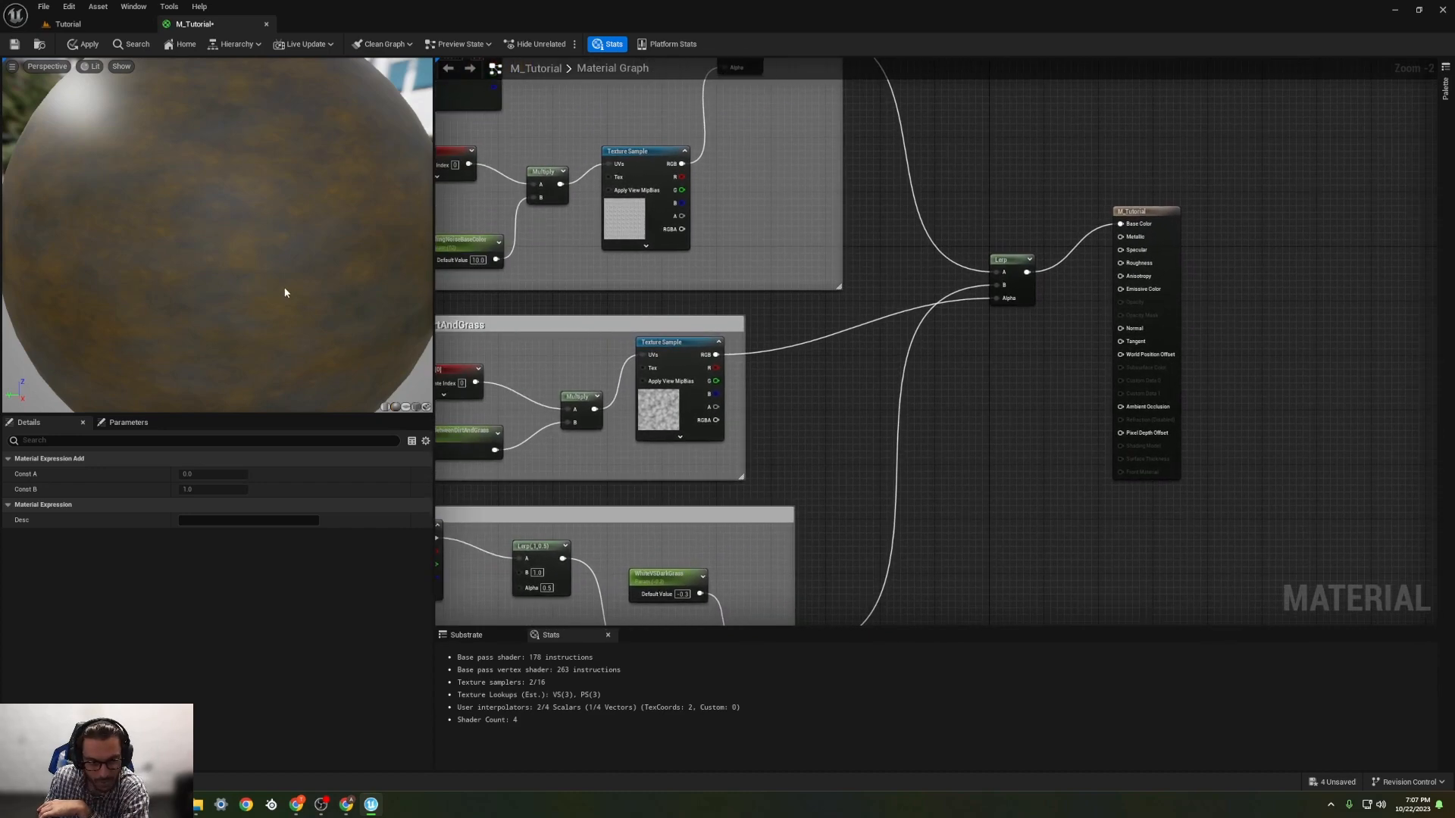
right_drag(588, 310, 638, 308)
click(582, 351)
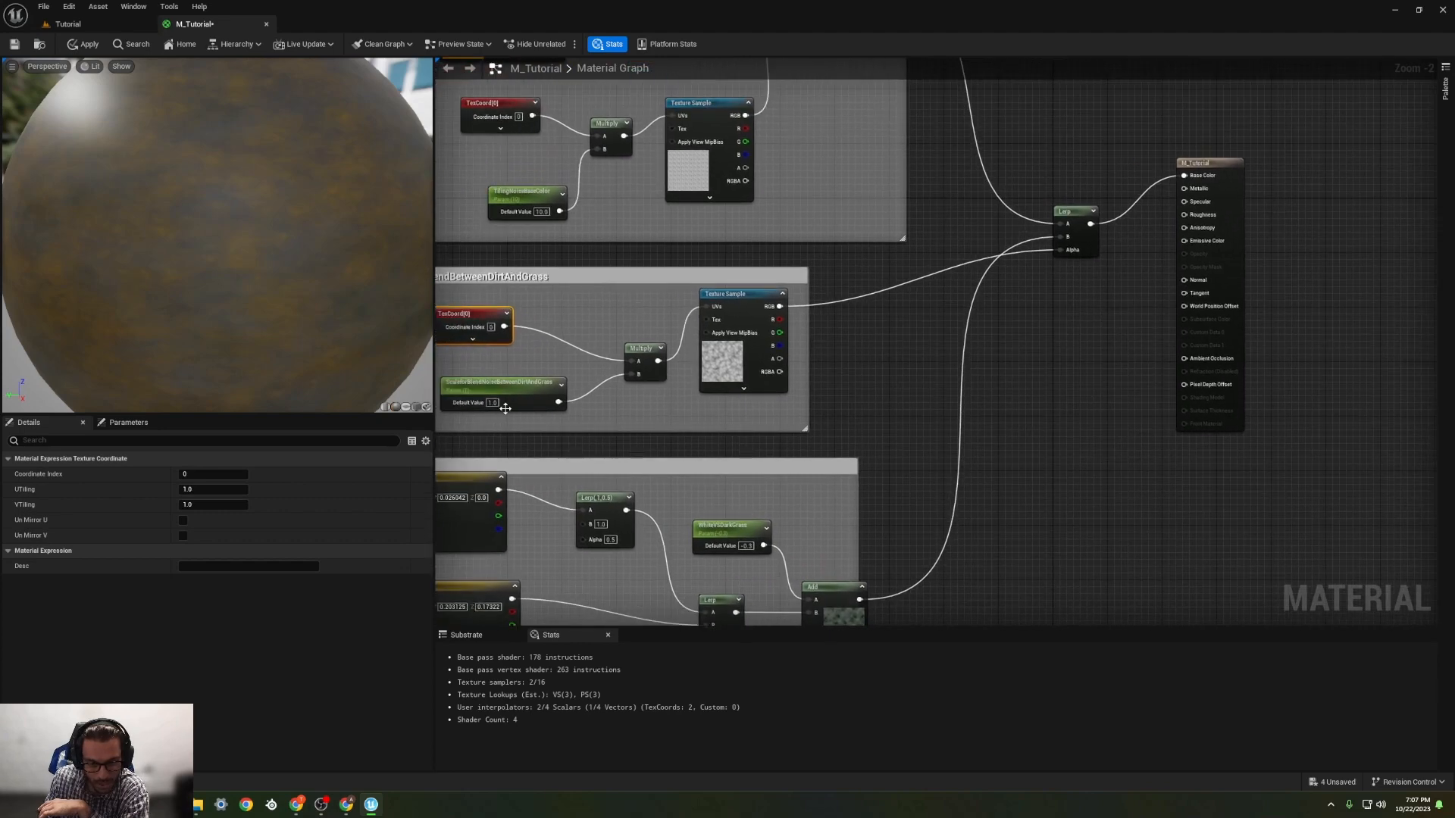
text(10)
key(Return)
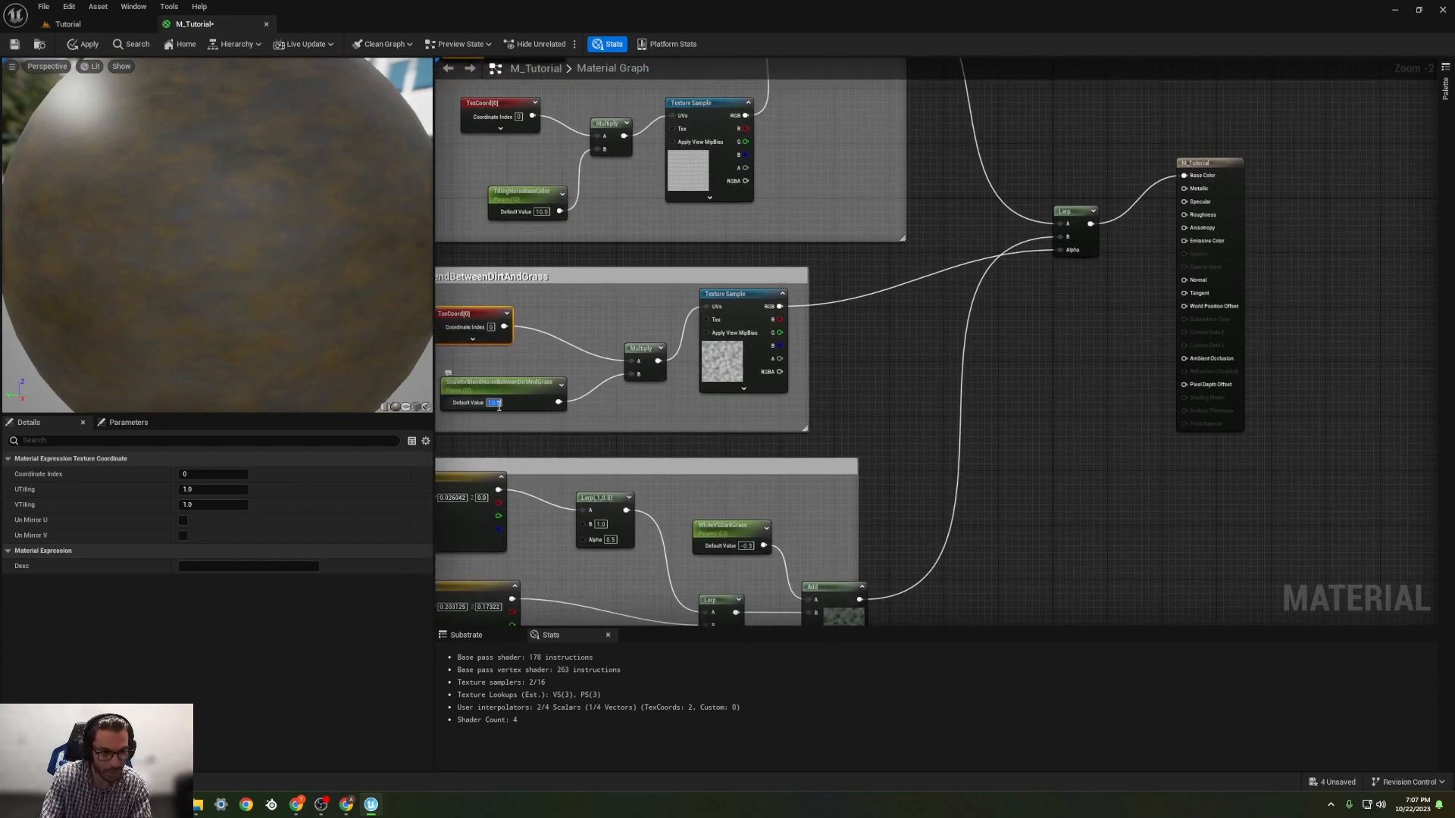
Step: Set WhiteVSDarkGrass to 0, try 1, and return it to 0
right_drag(277, 281, 278, 241)
right_drag(774, 540, 772, 477)
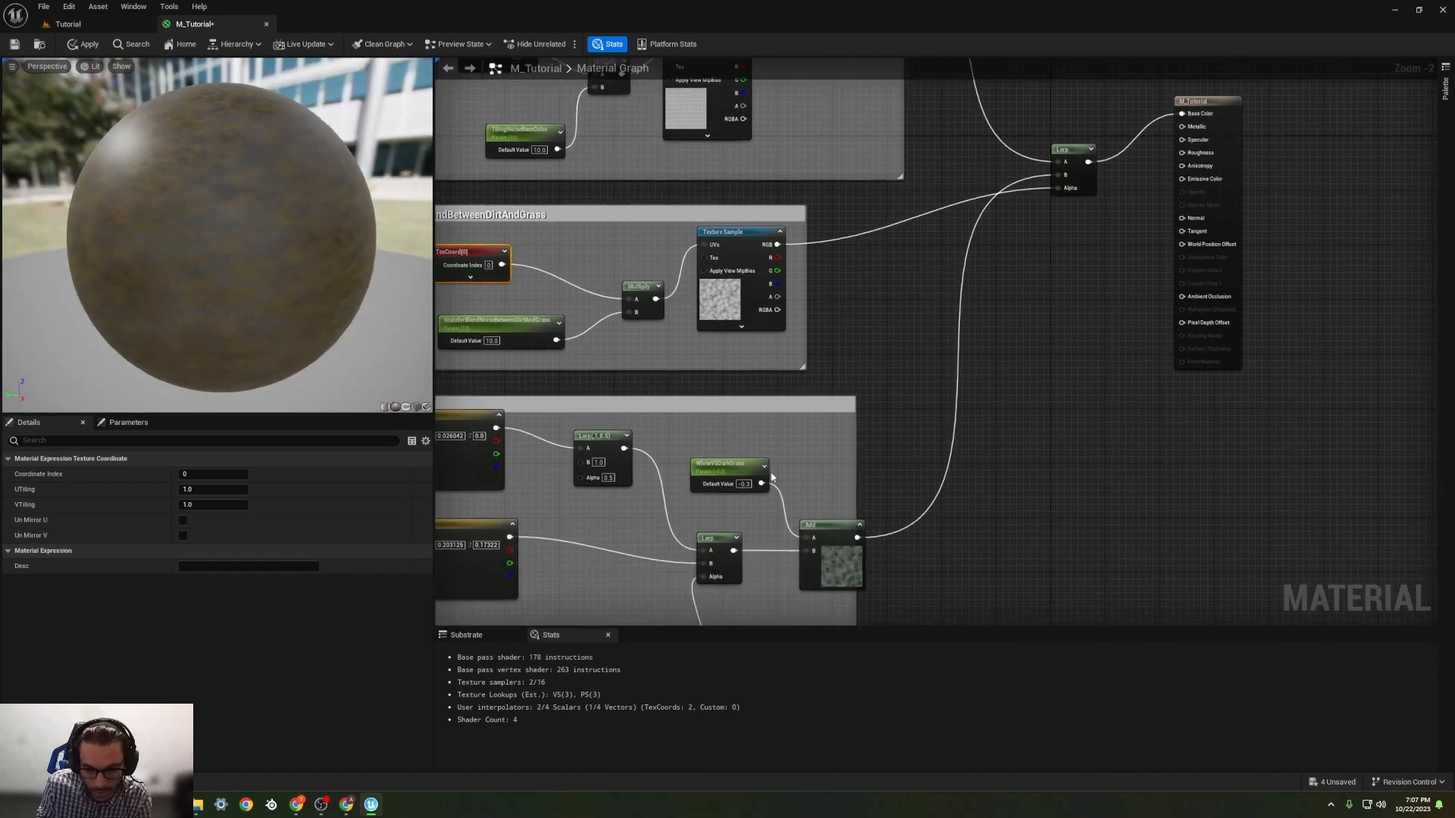
text(0)
key(Return)
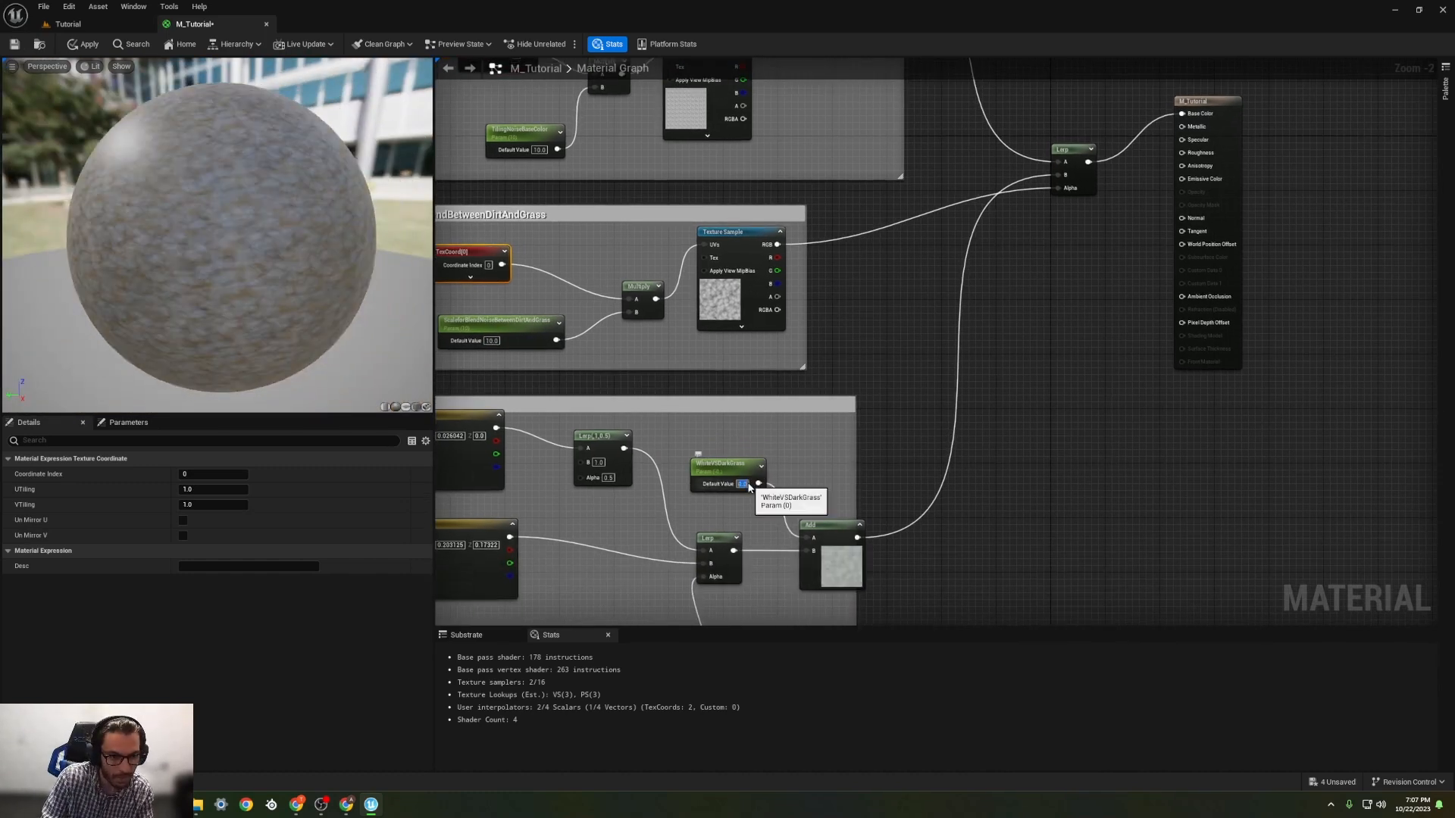
text(1)
key(Return)
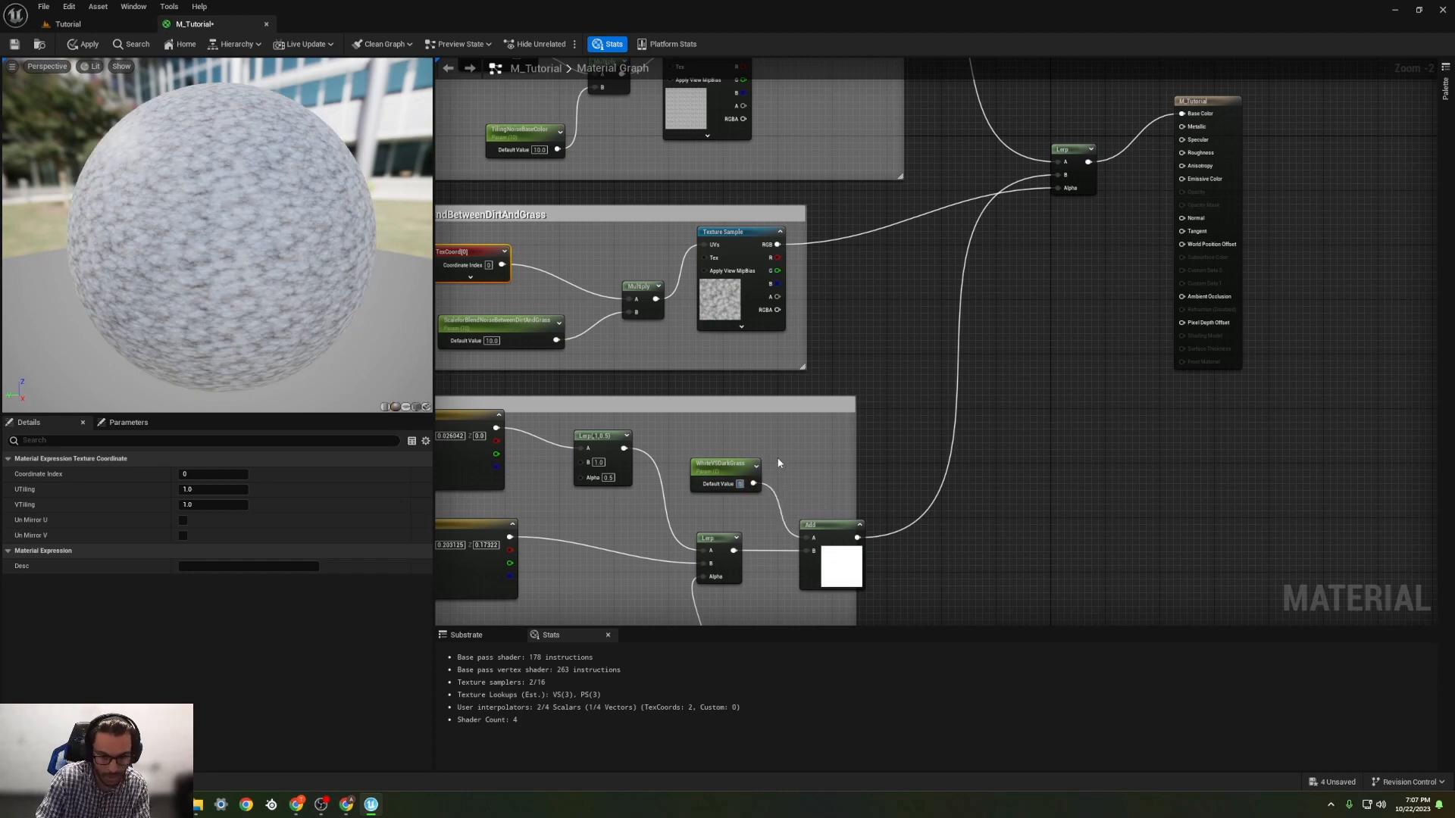
text(0)
key(Return)
right_drag(623, 505, 659, 489)
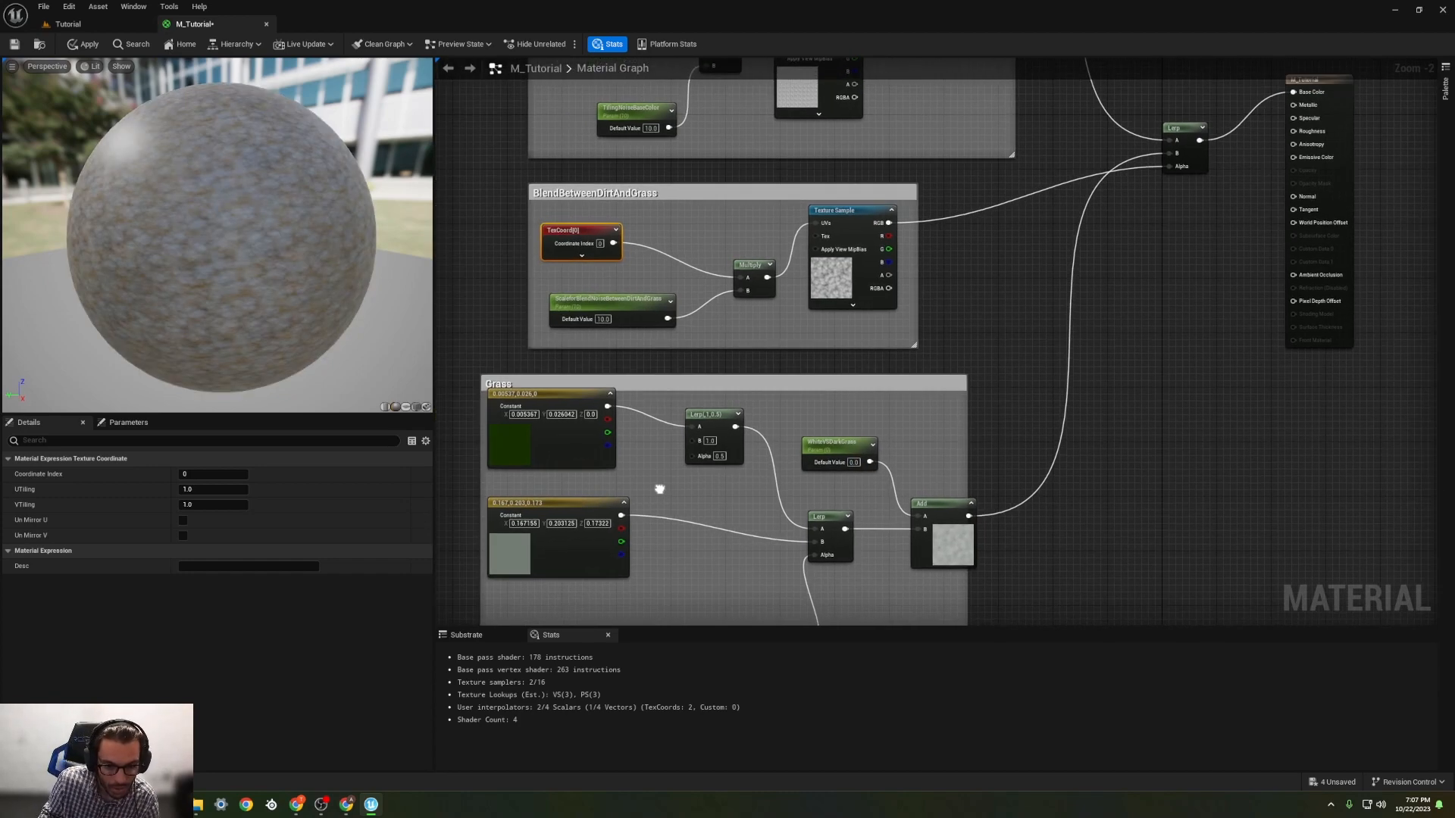
right_drag(979, 377, 798, 466)
right_drag(850, 303, 805, 307)
right_drag(613, 404, 760, 321)
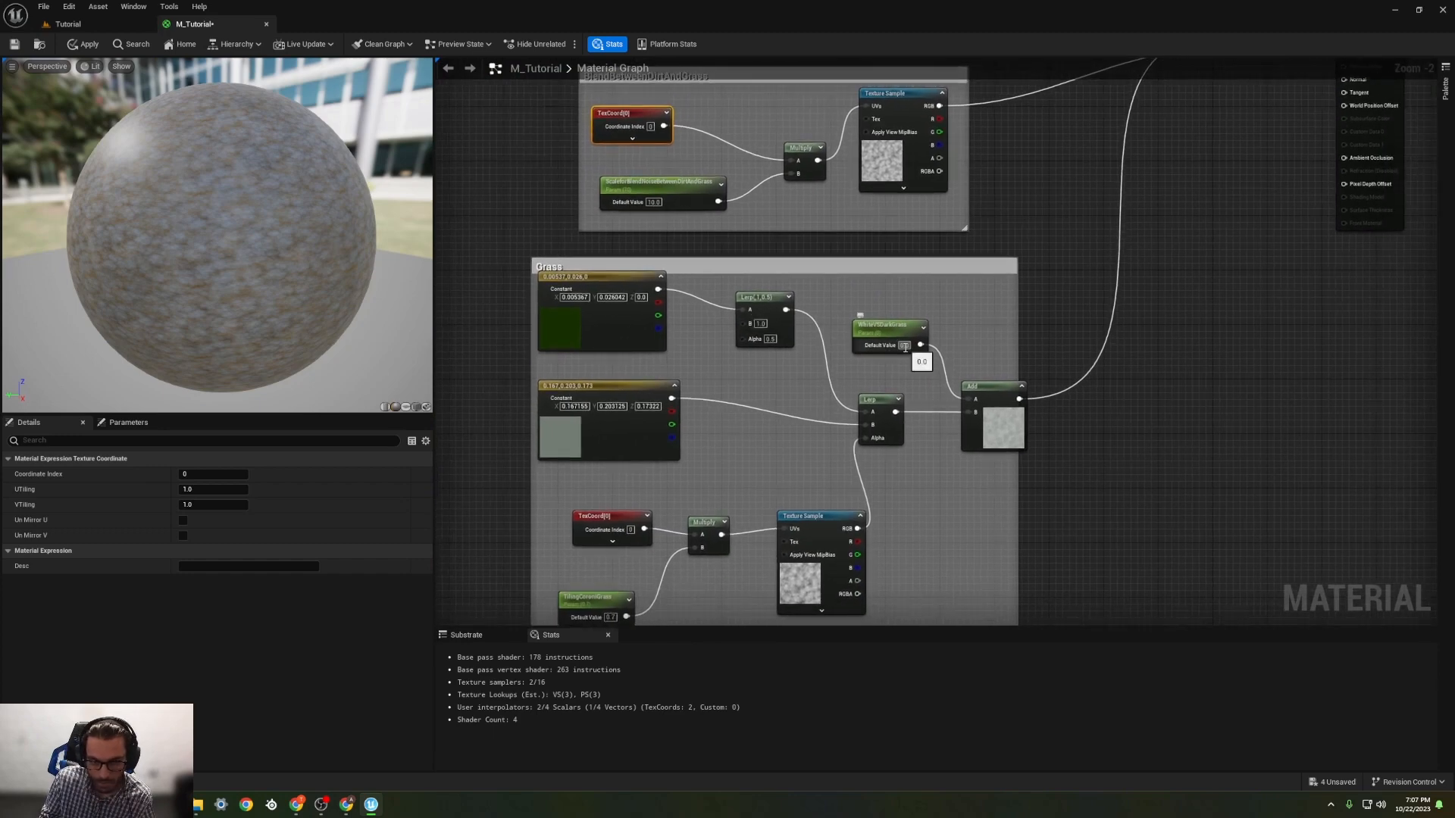
Step: Set the default value of the WhiteVSDarkGrass parameter in the Grass group to -0.2
text(-0.2)
key(Return)
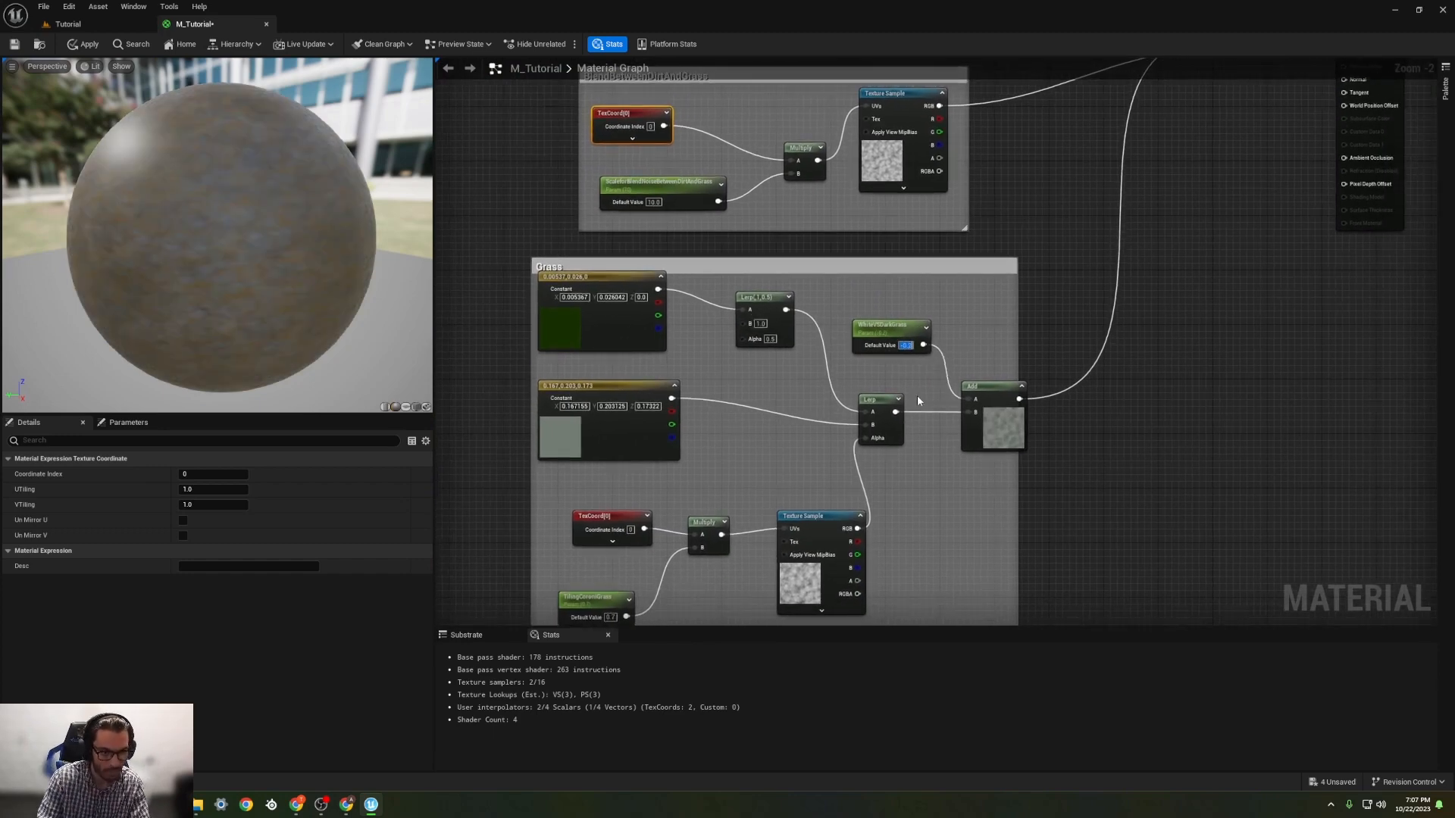
right_drag(914, 310, 675, 455)
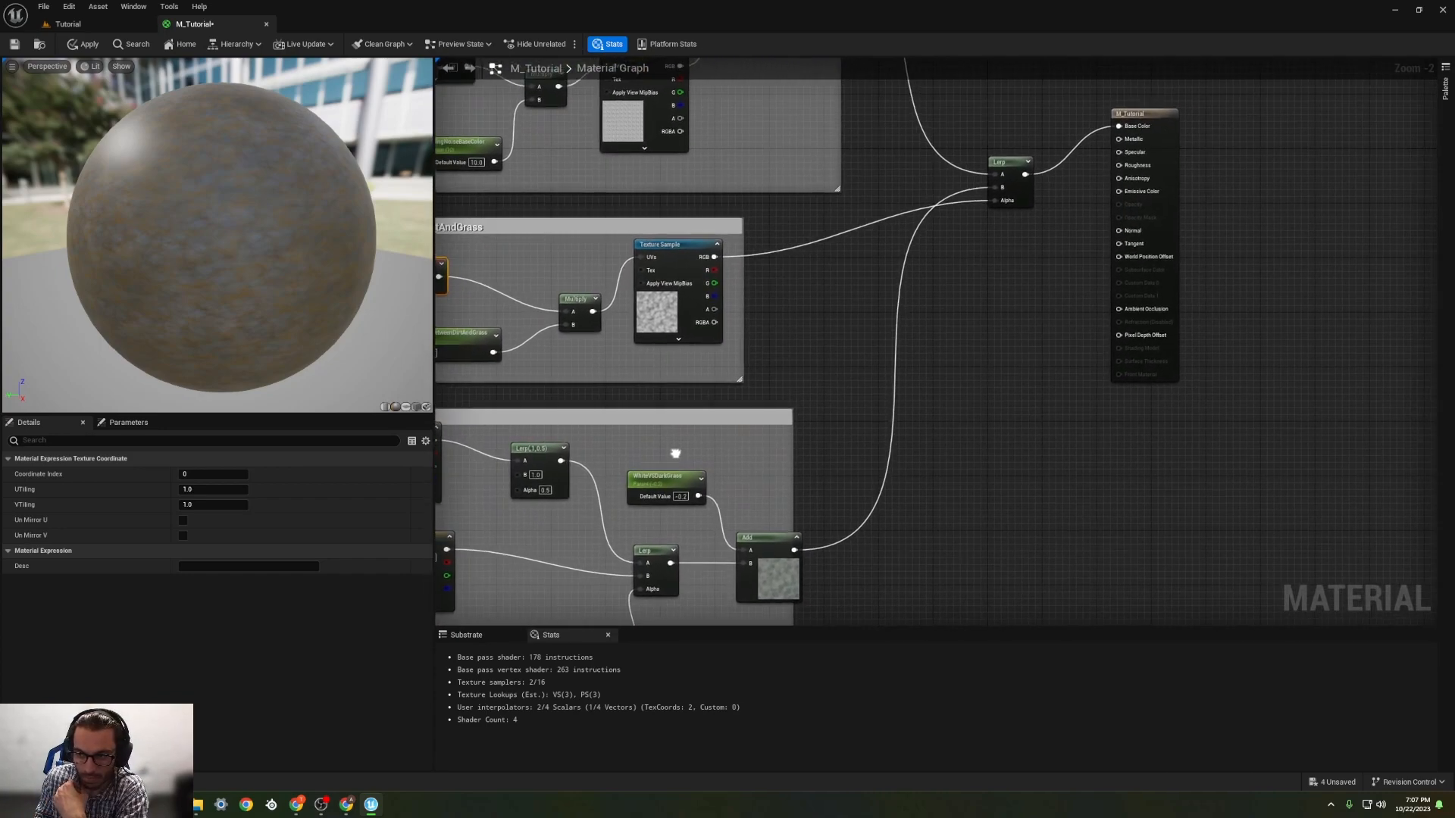
drag(991, 186, 1091, 213)
click(1017, 258)
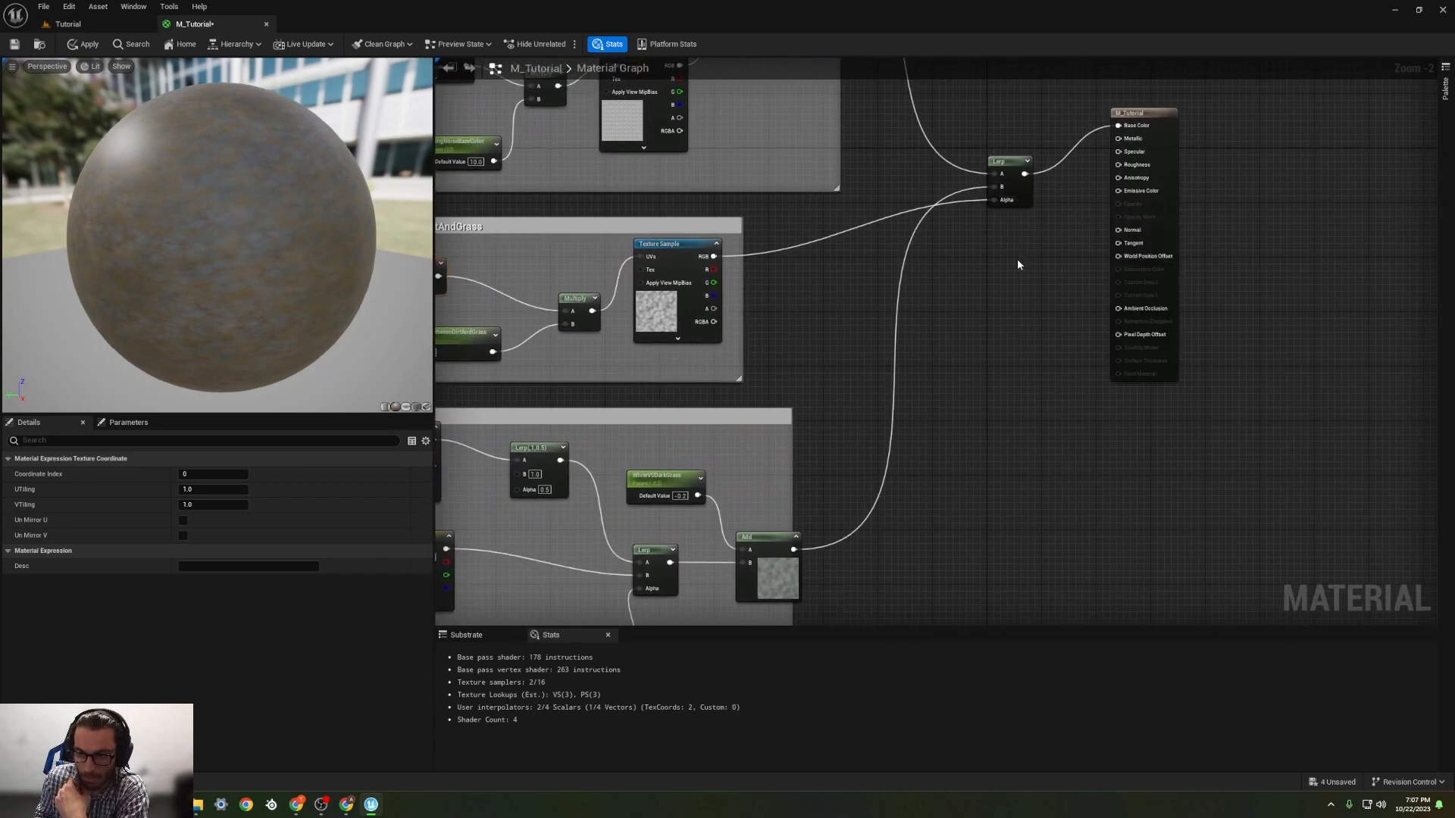
Step: Try default values of 1, 0.3 and 0.2 on the parameter feeding the Dirt group's Add node, and return it to 0
right_drag(819, 293, 922, 414)
click(859, 189)
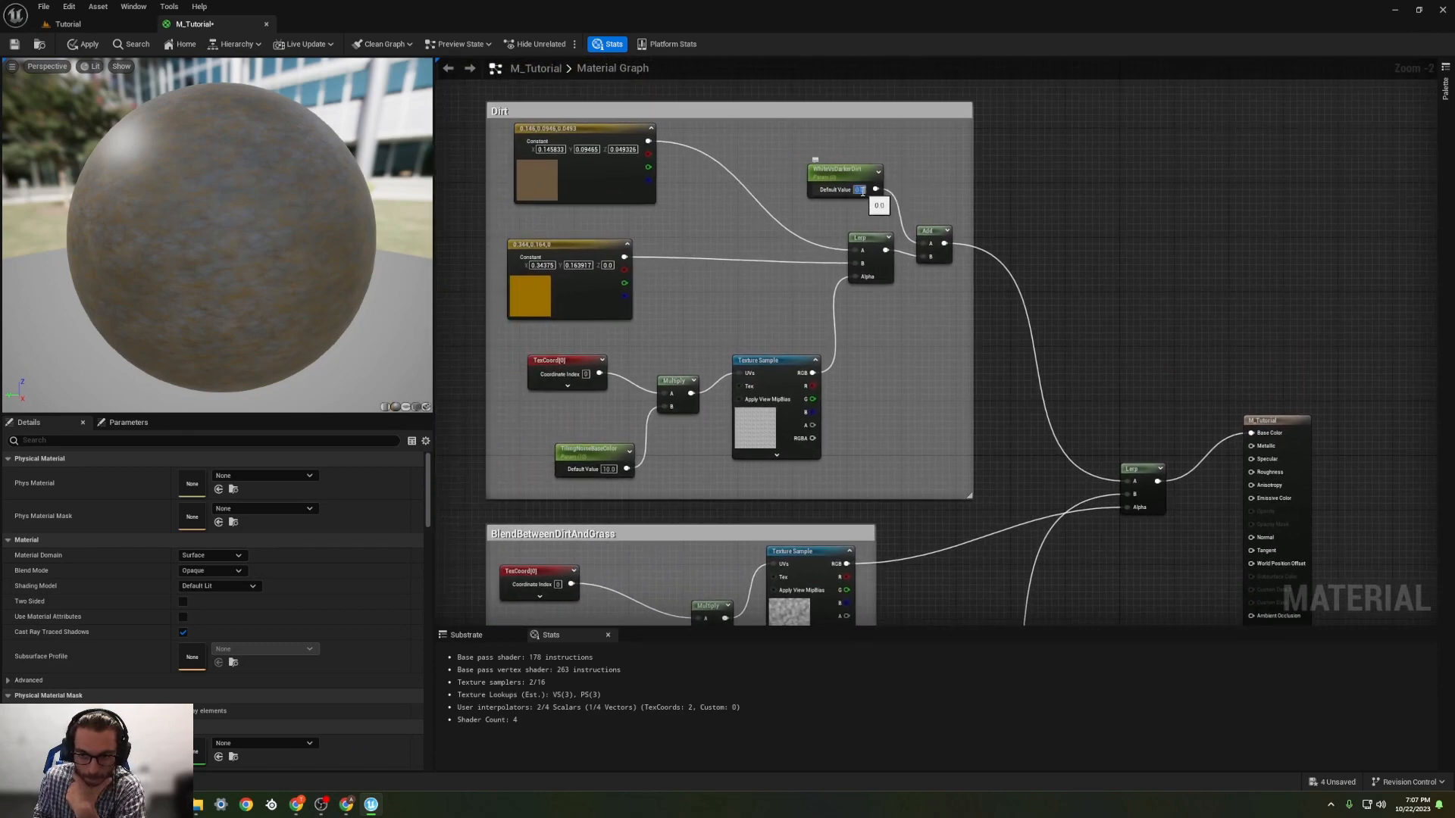
text(1)
key(Return)
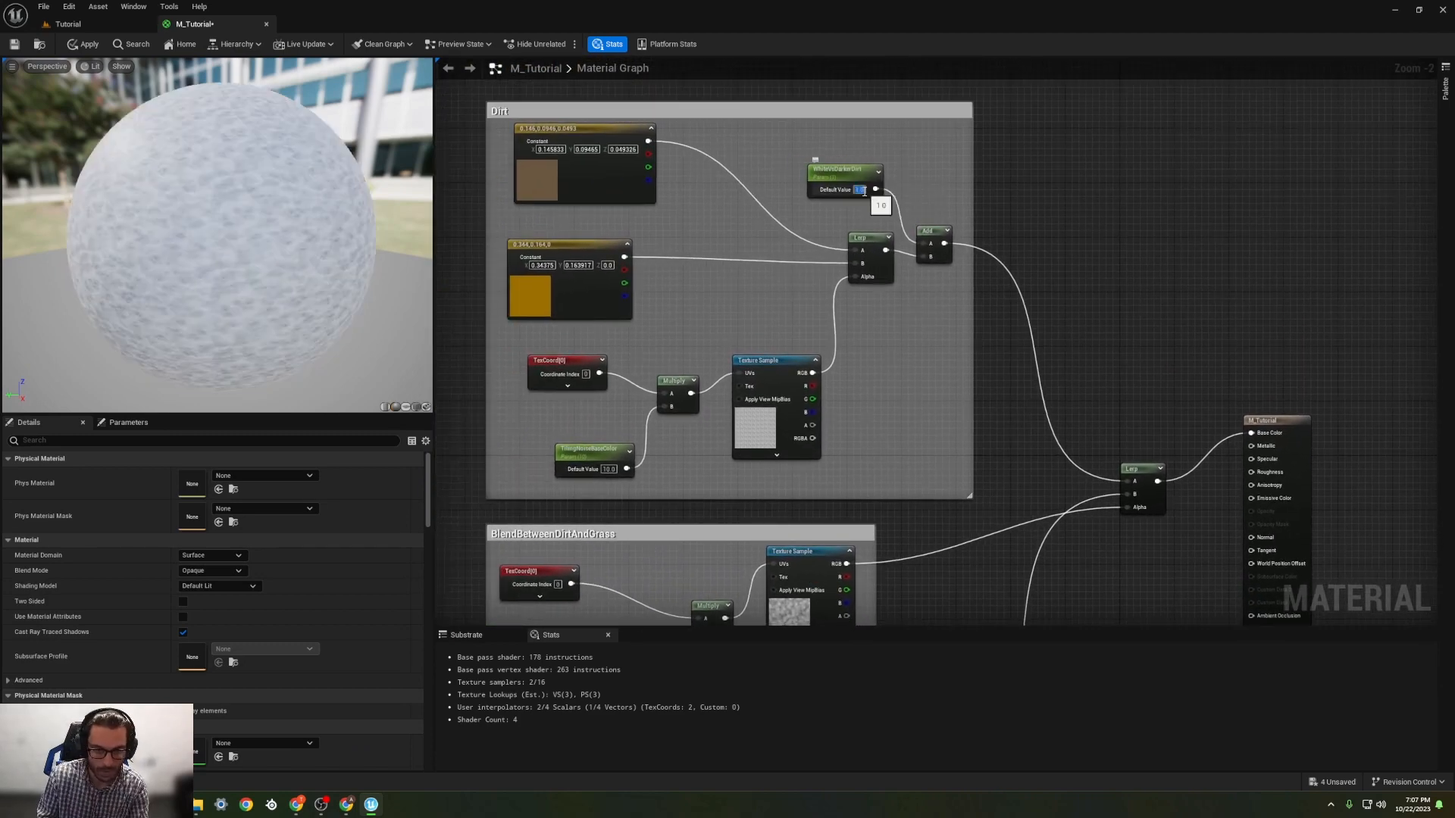
text(0.3)
key(Return)
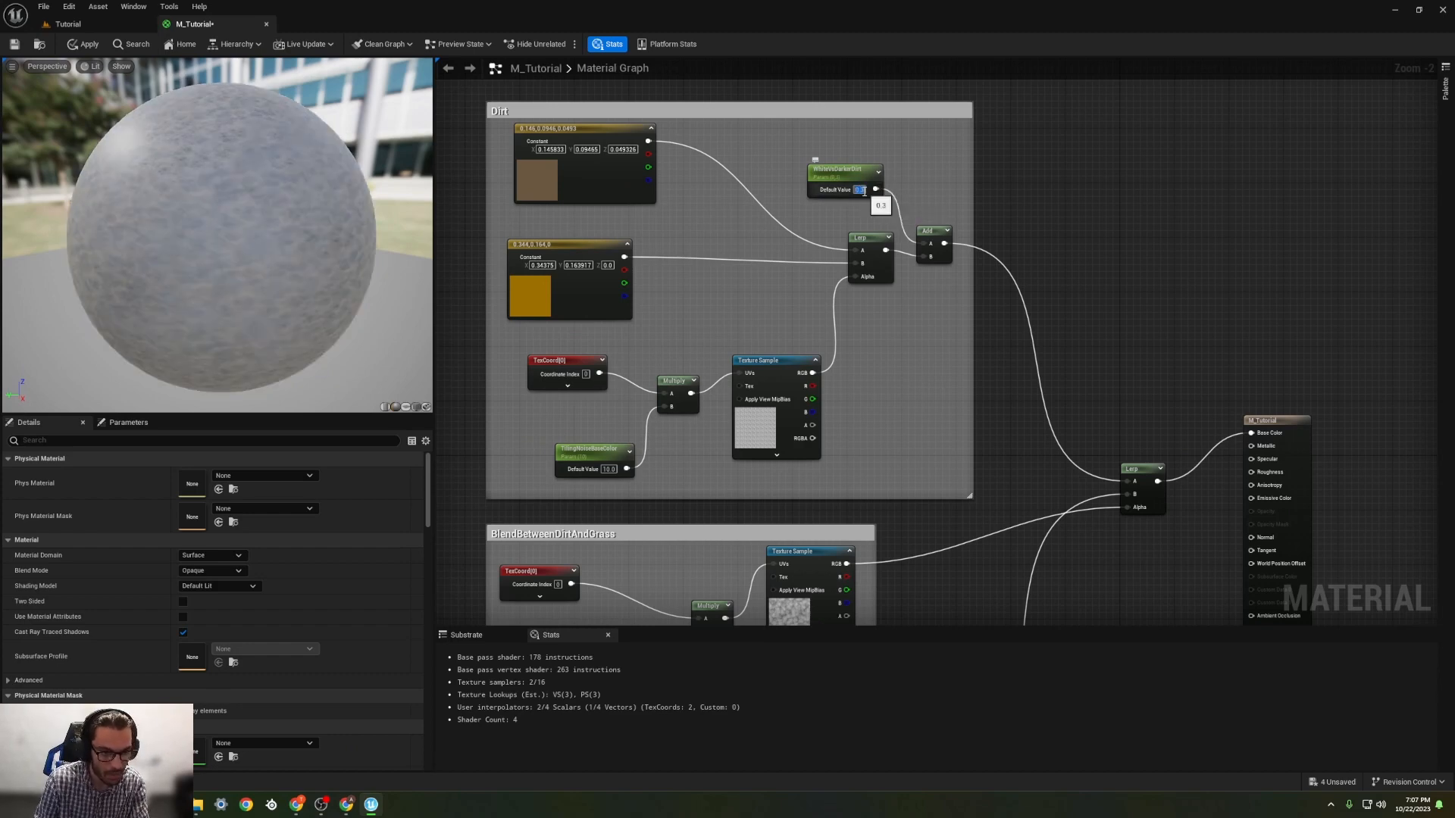
text(0.2)
key(Return)
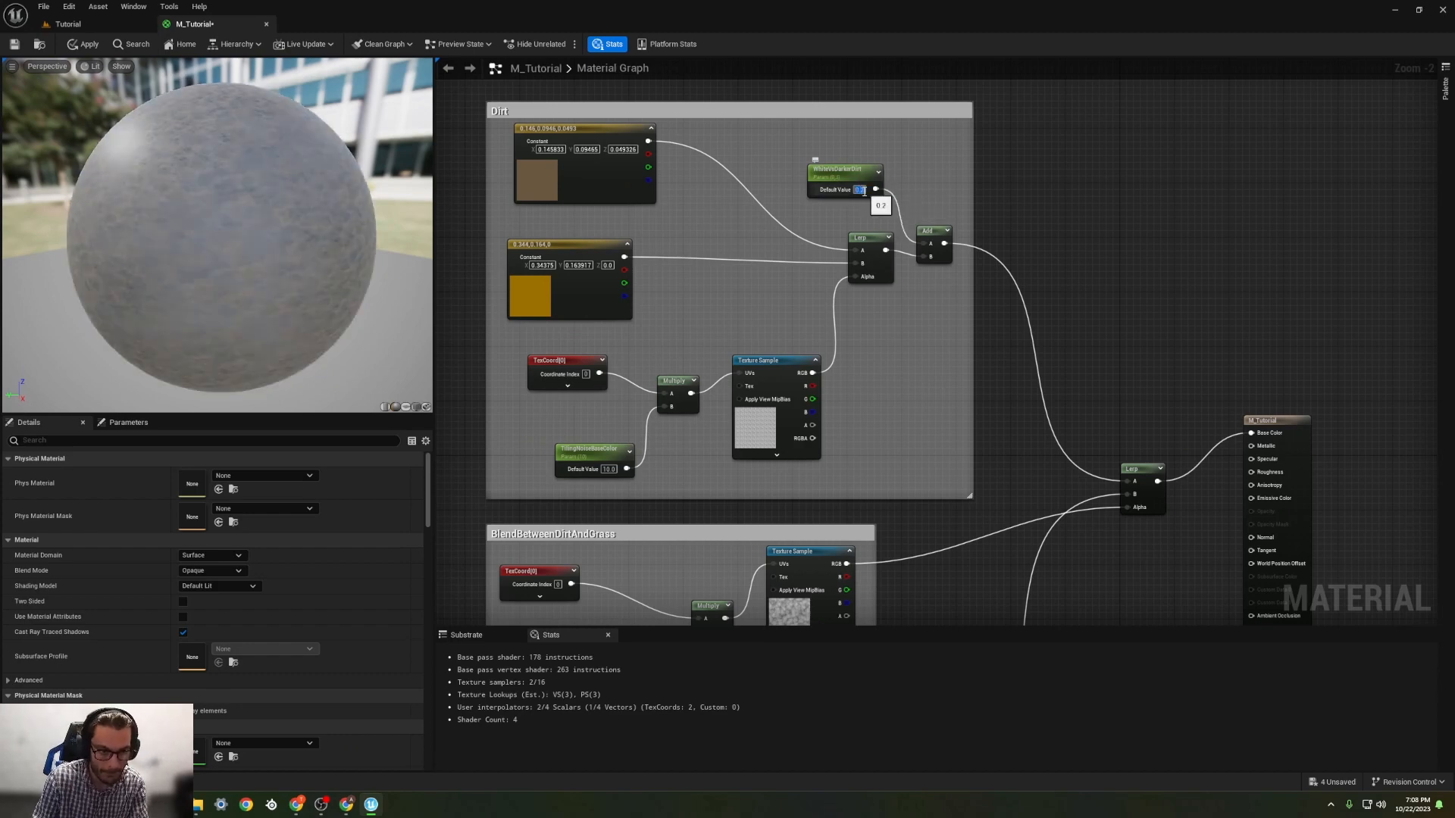
text(0)
key(Return)
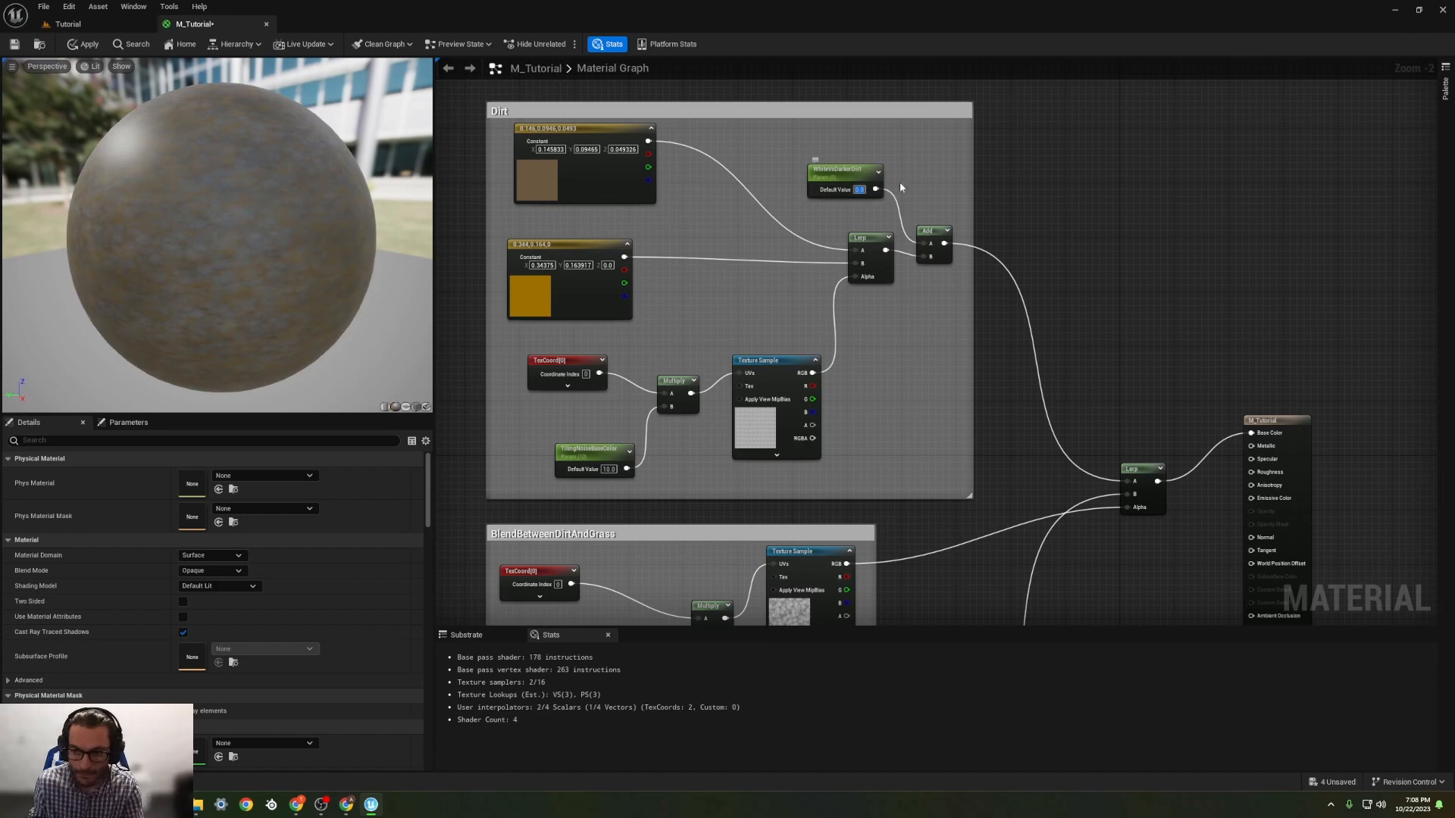
Step: Move the final Dirt and Grass Lerp node slightly closer to the M_Tutorial output node
right_drag(935, 173, 789, 107)
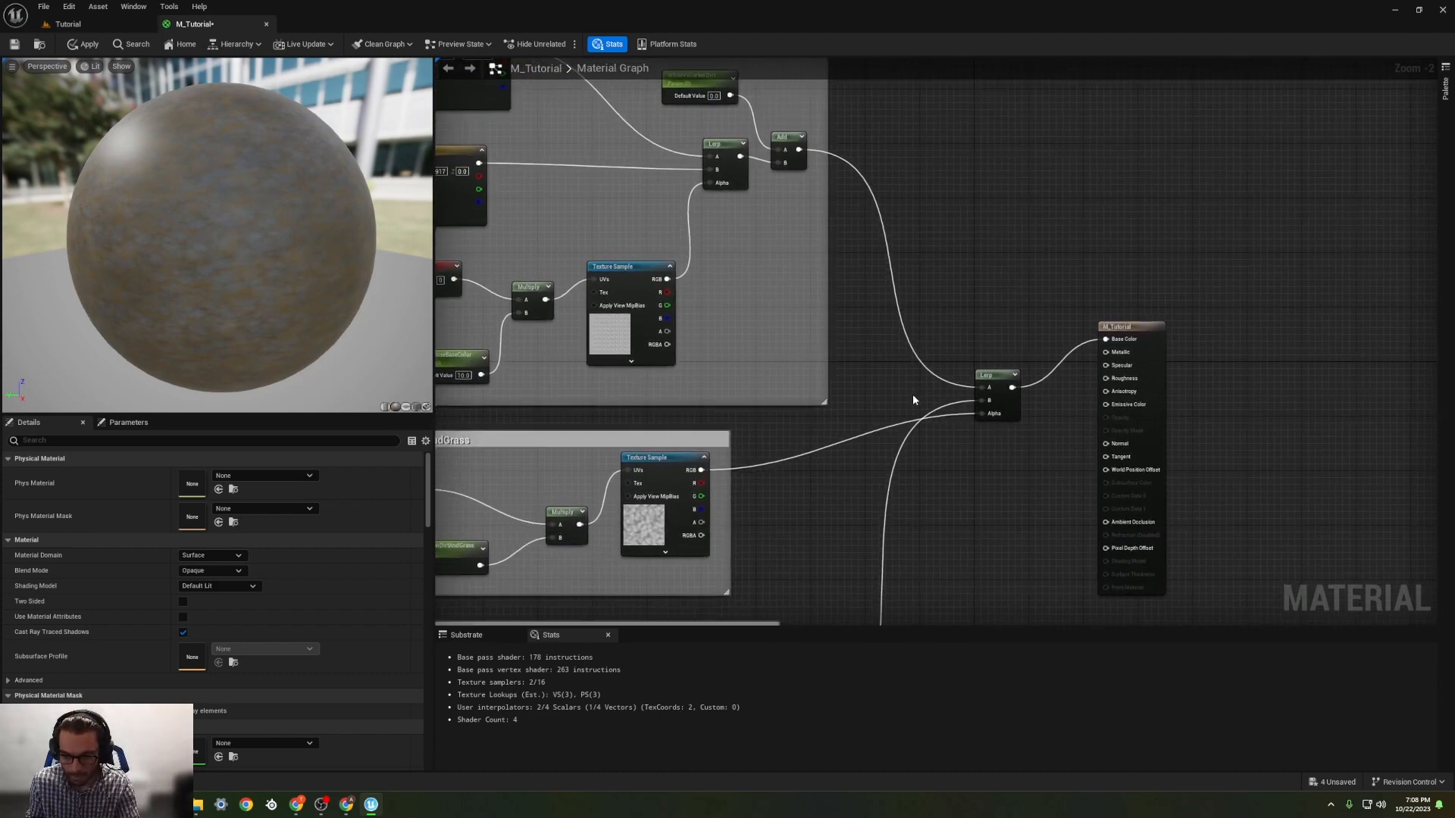
drag(996, 377, 1041, 385)
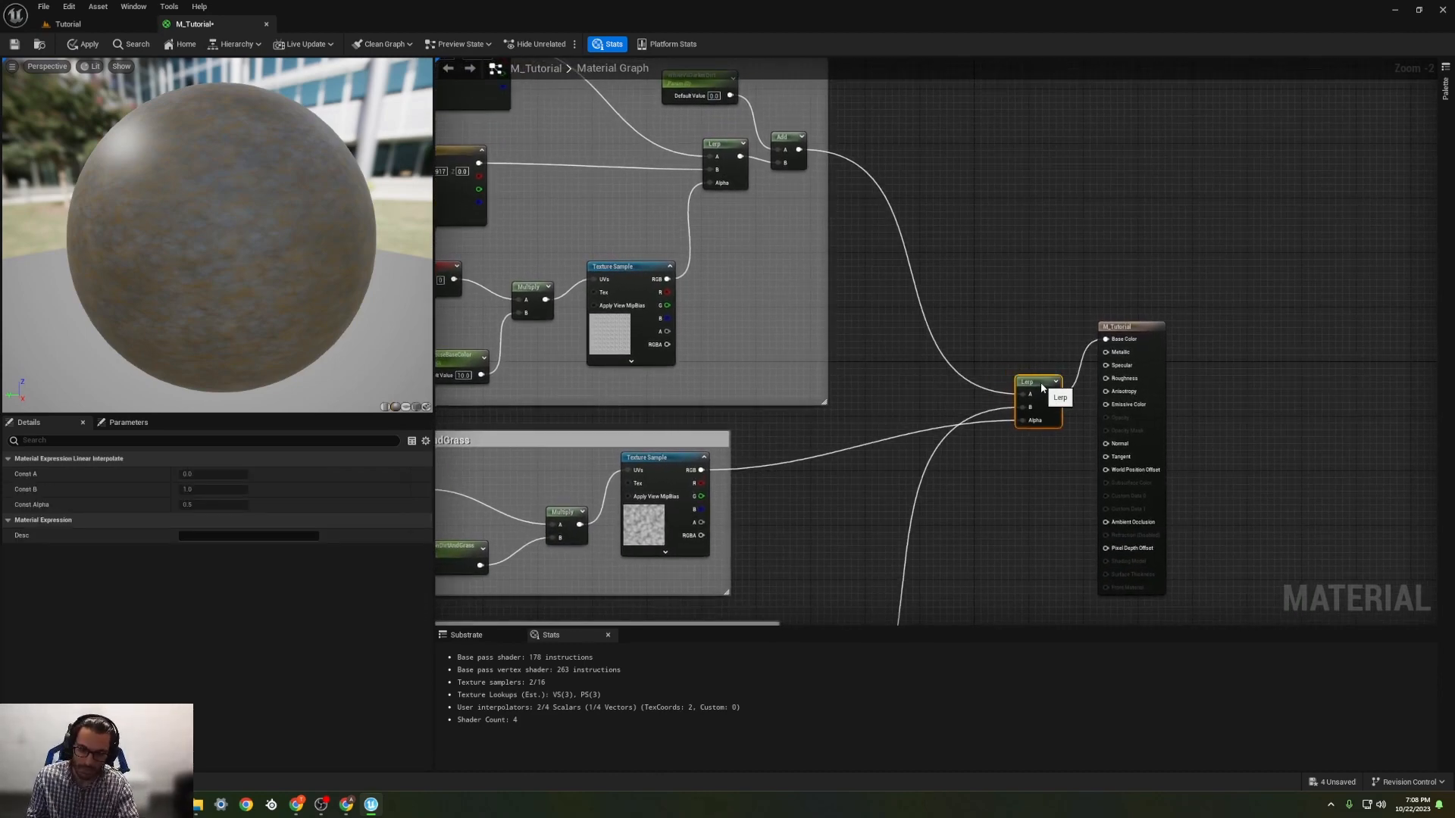
click(862, 326)
right_drag(862, 326, 908, 120)
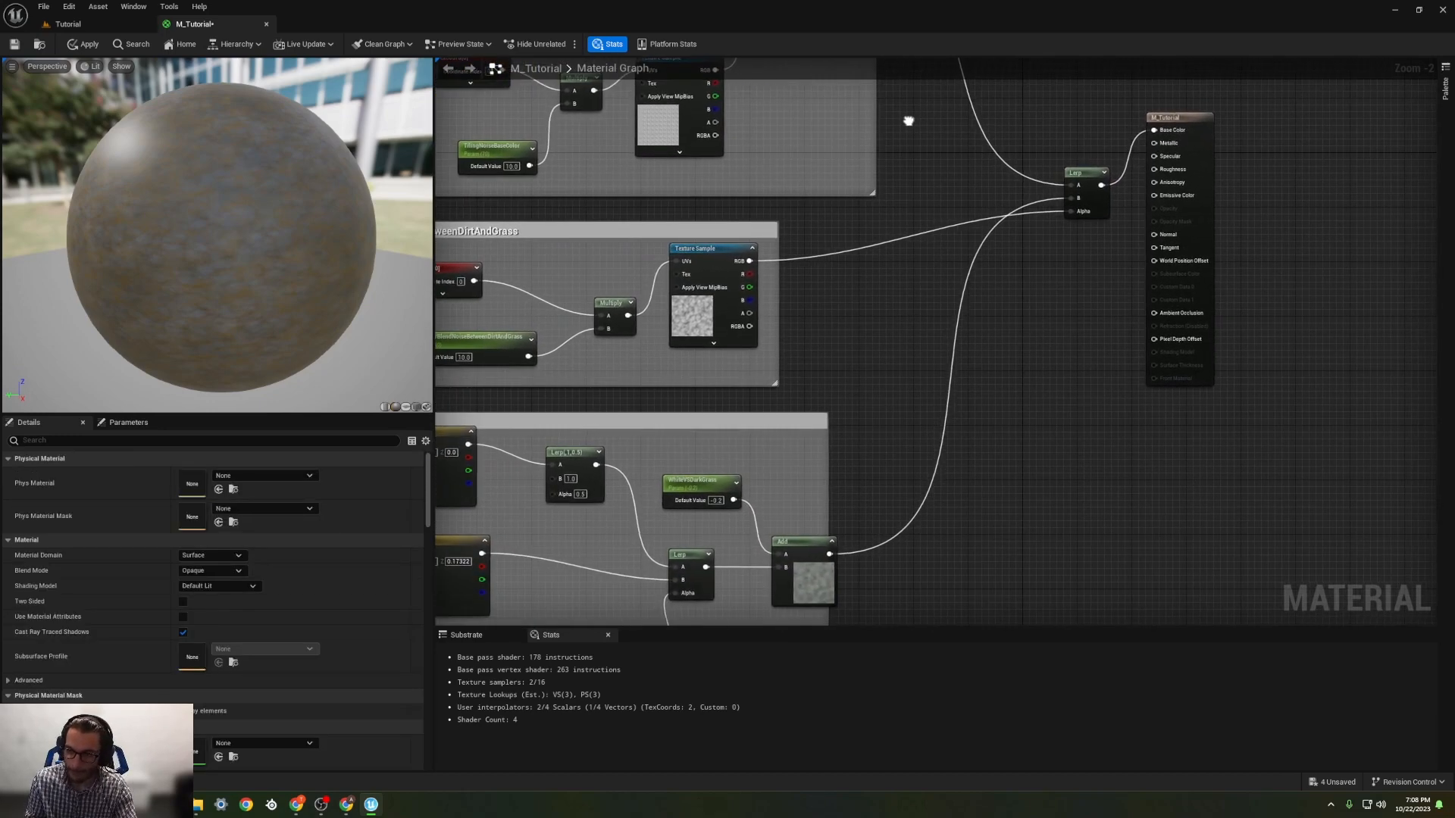
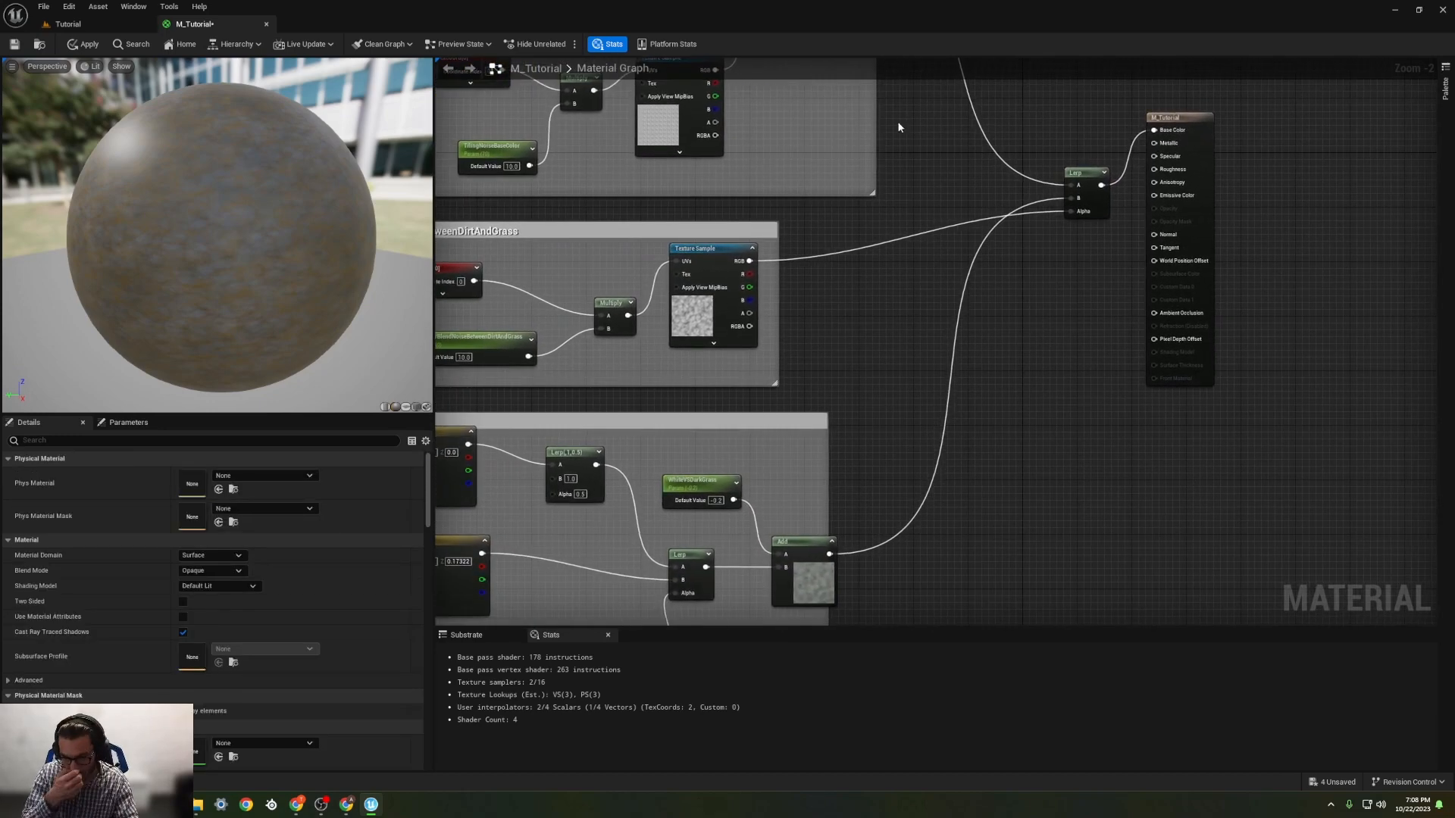
Step: Disconnect the blend noise from the final Lerp's Alpha input and move that Lerp farther from the M_Tutorial output node
alt+click(1066, 211)
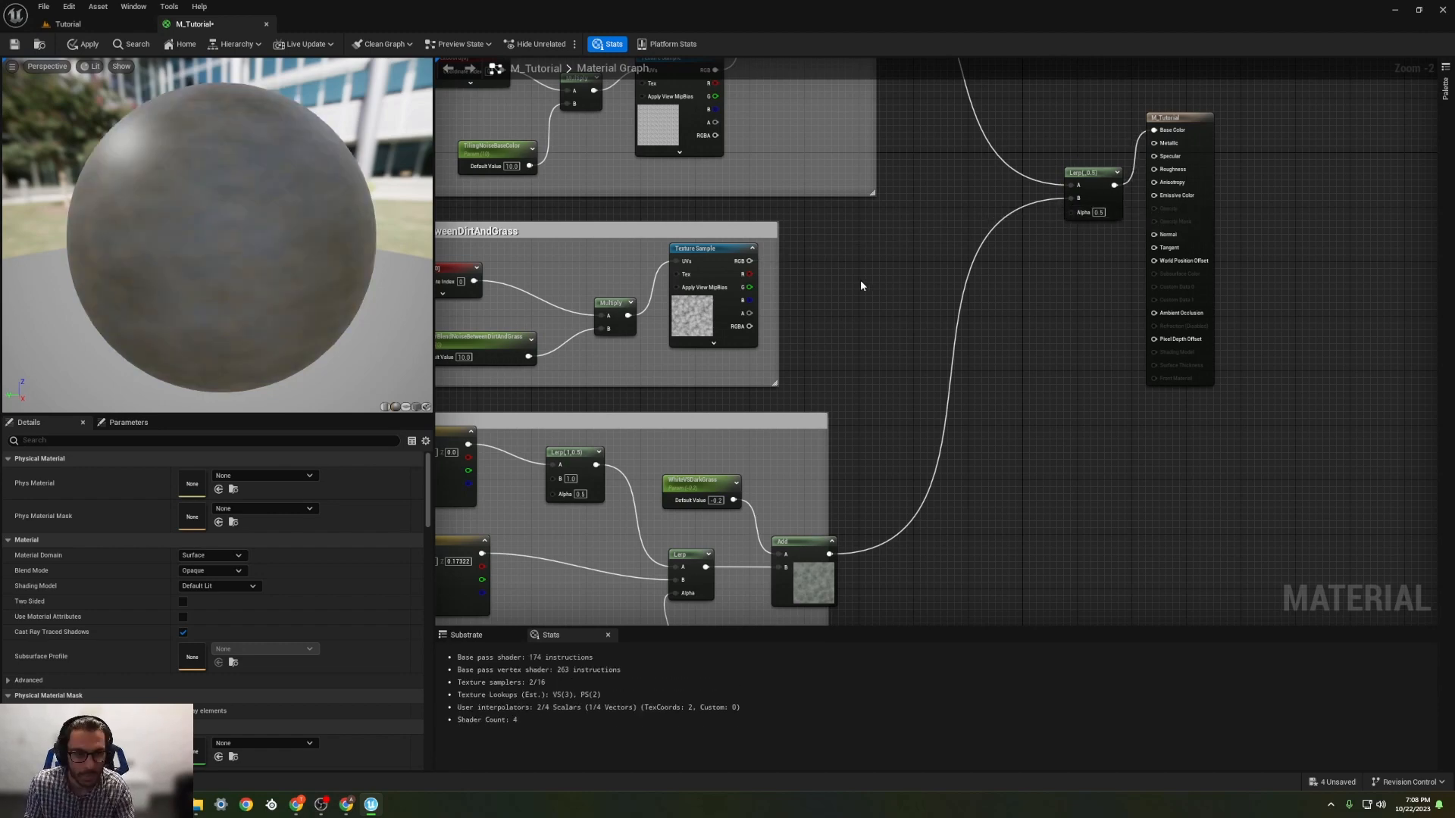
right_drag(860, 286, 766, 247)
middle_drag(177, 251, 96, 224)
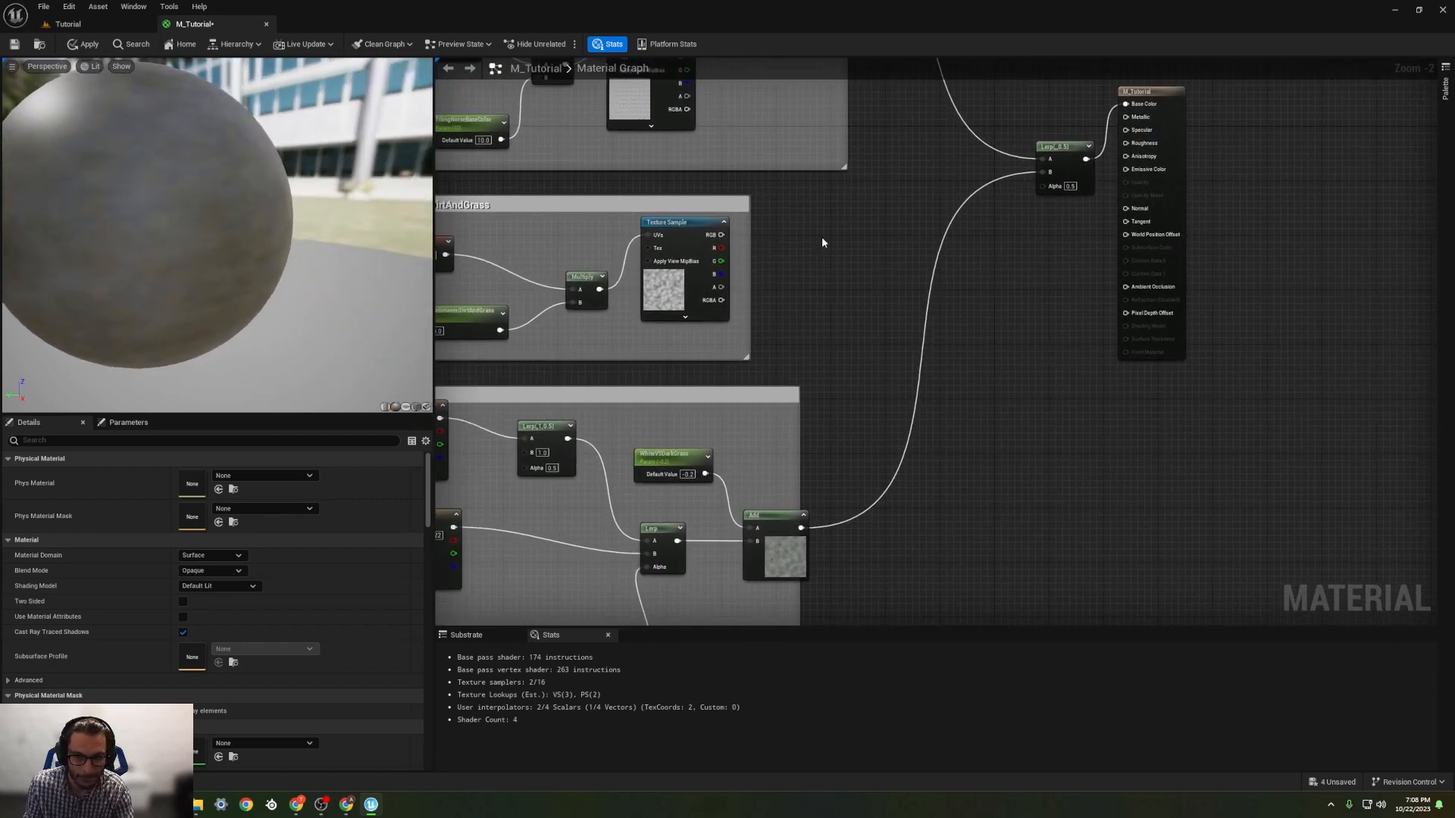
right_drag(822, 242, 820, 505)
drag(1064, 422, 972, 409)
right_drag(752, 417, 857, 447)
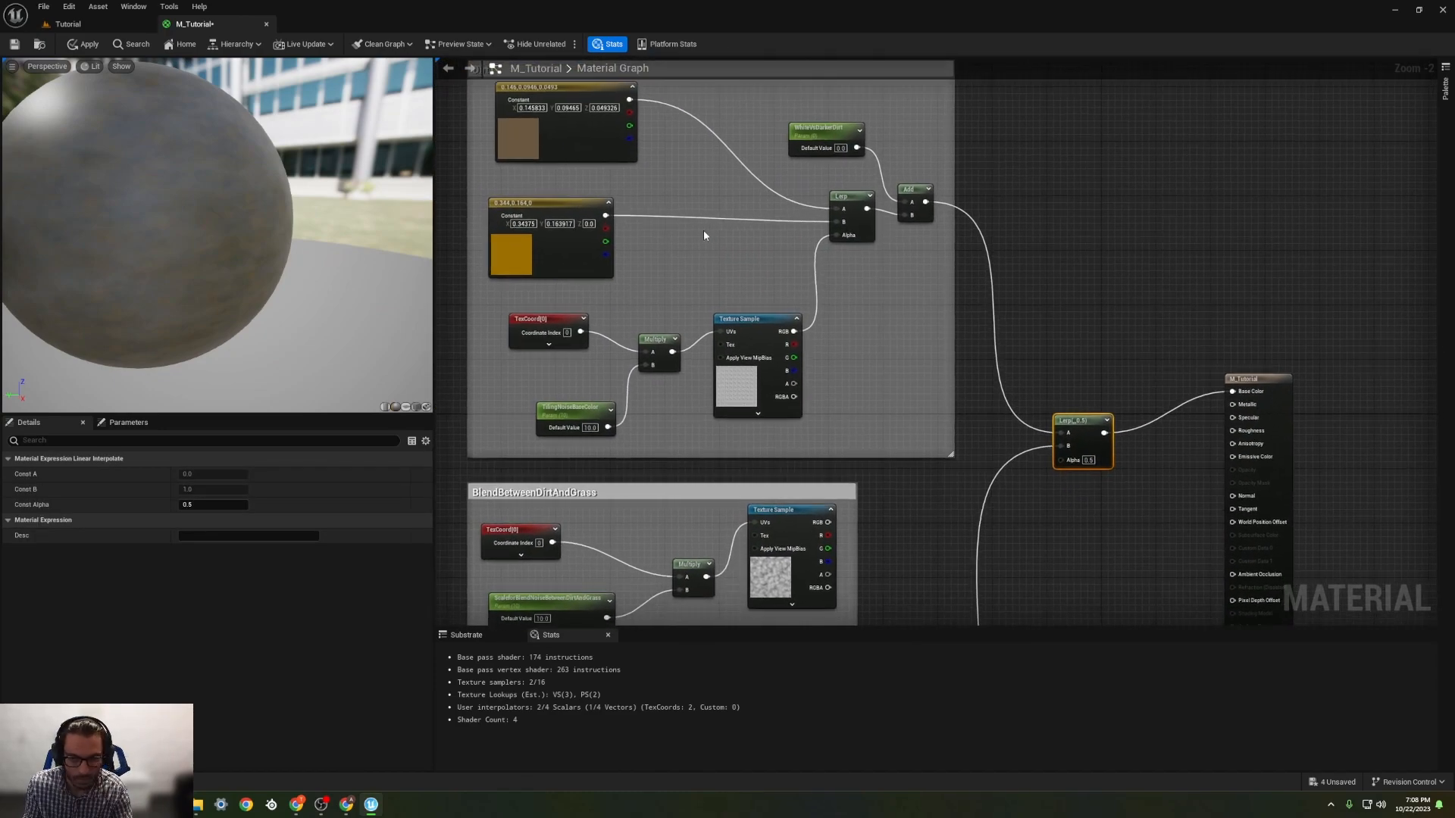
mouse_move(703, 230)
right_down()
mouse_move(819, 343)
mouse_move(877, 334)
mouse_move(723, 226)
right_up()
Step: Set the final Lerp's constant Alpha to 1 and inspect the grass colour on the preview sphere
click(1115, 430)
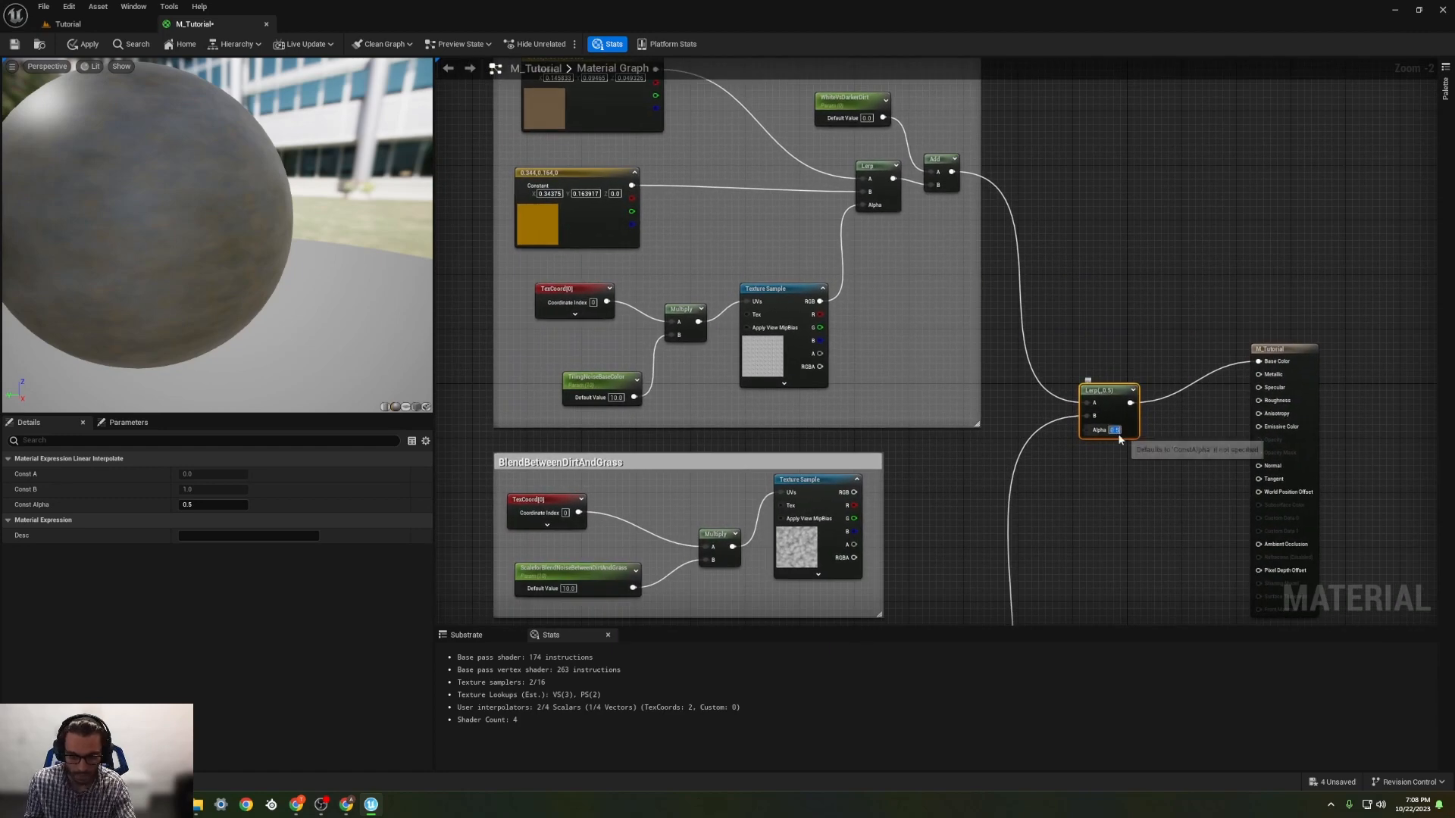
text(1)
key(Return)
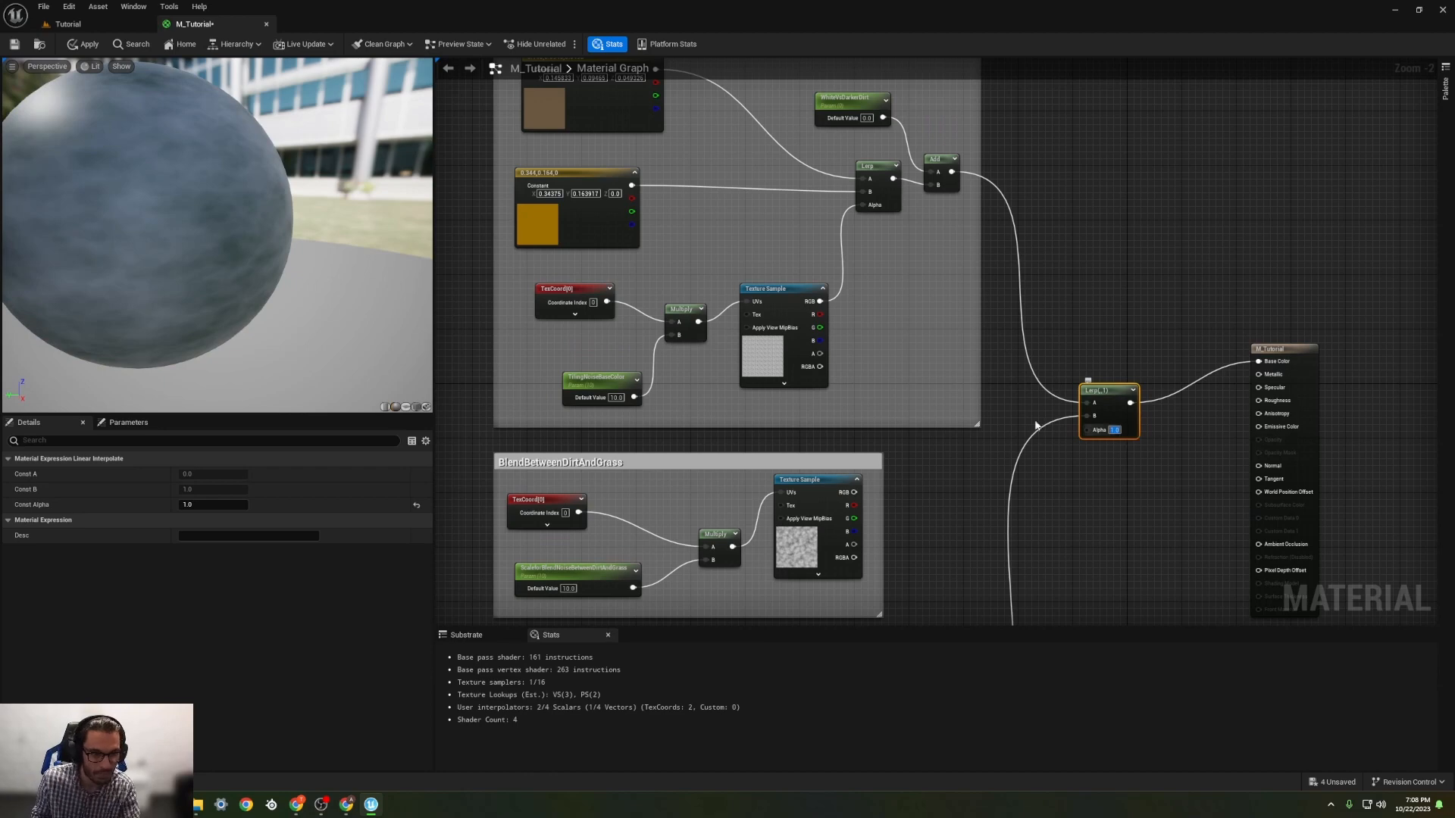
scroll(218, 248, down, 5)
scroll(181, 253, up, 7)
right_drag(709, 504, 665, 174)
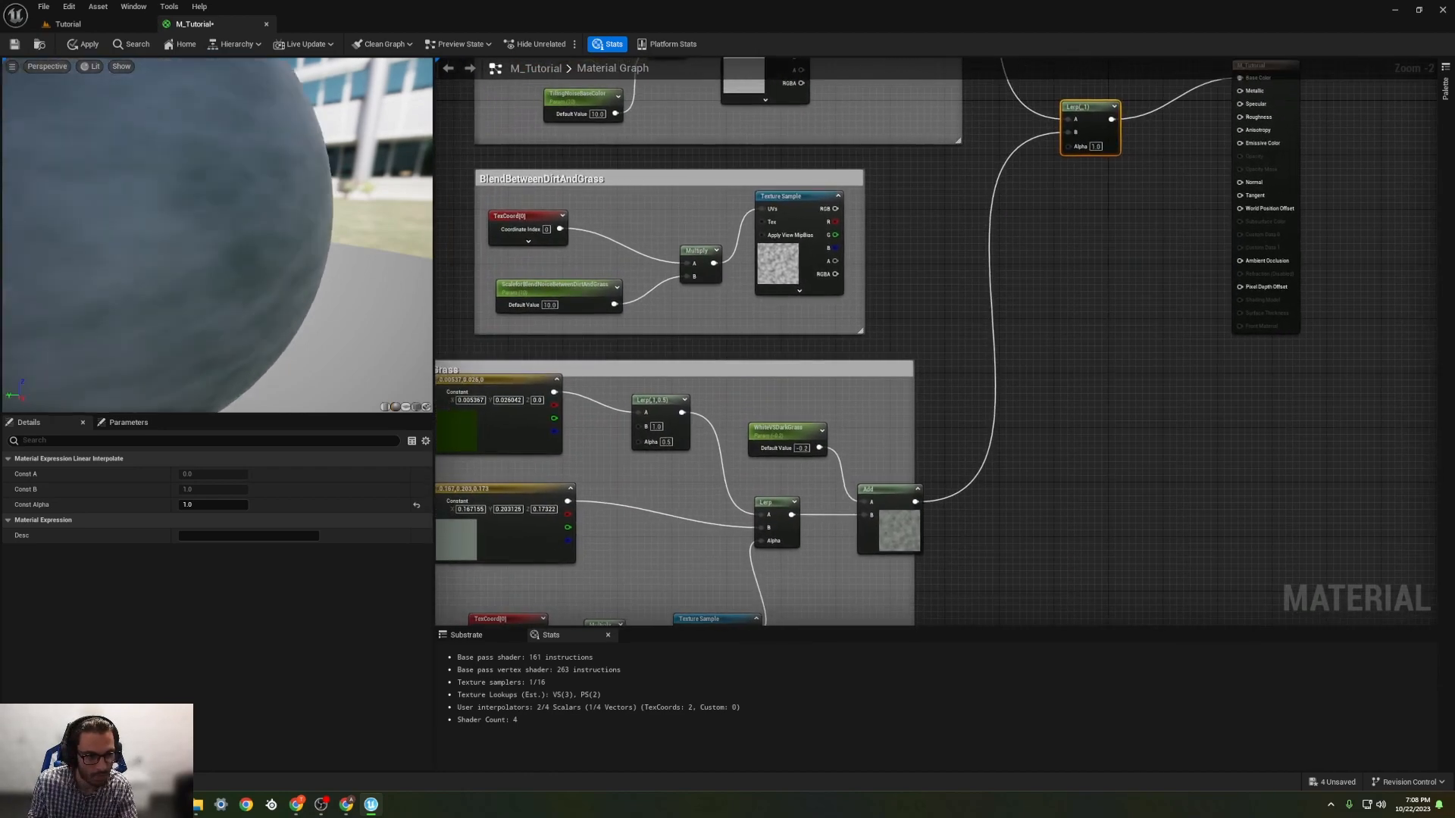
scroll(236, 278, down, 5)
scroll(157, 220, up, 3)
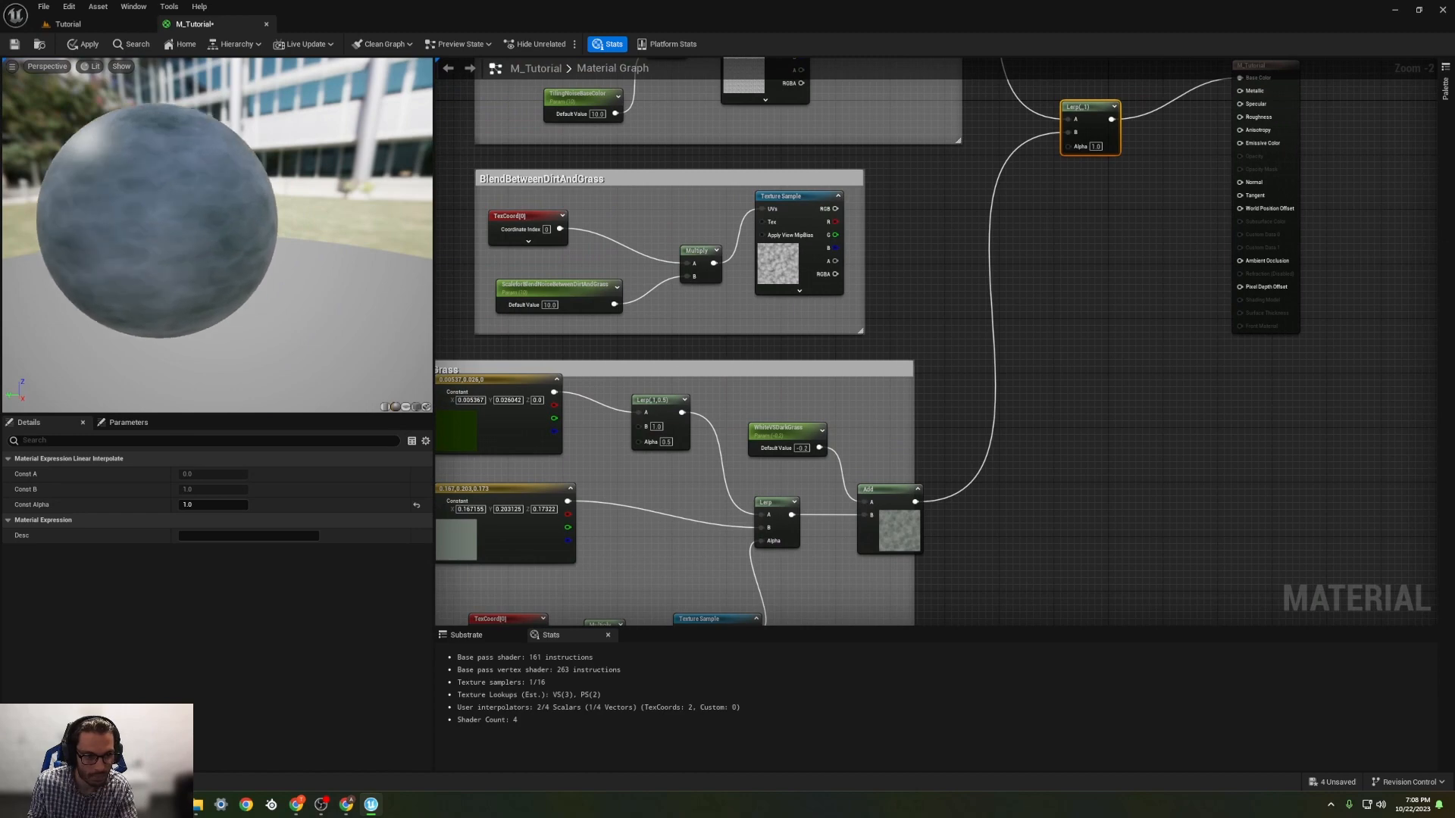
Step: Set the default value of the WhiteVSDarkGrass parameter in the Grass group to 0
right_drag(459, 521, 585, 493)
click(595, 410)
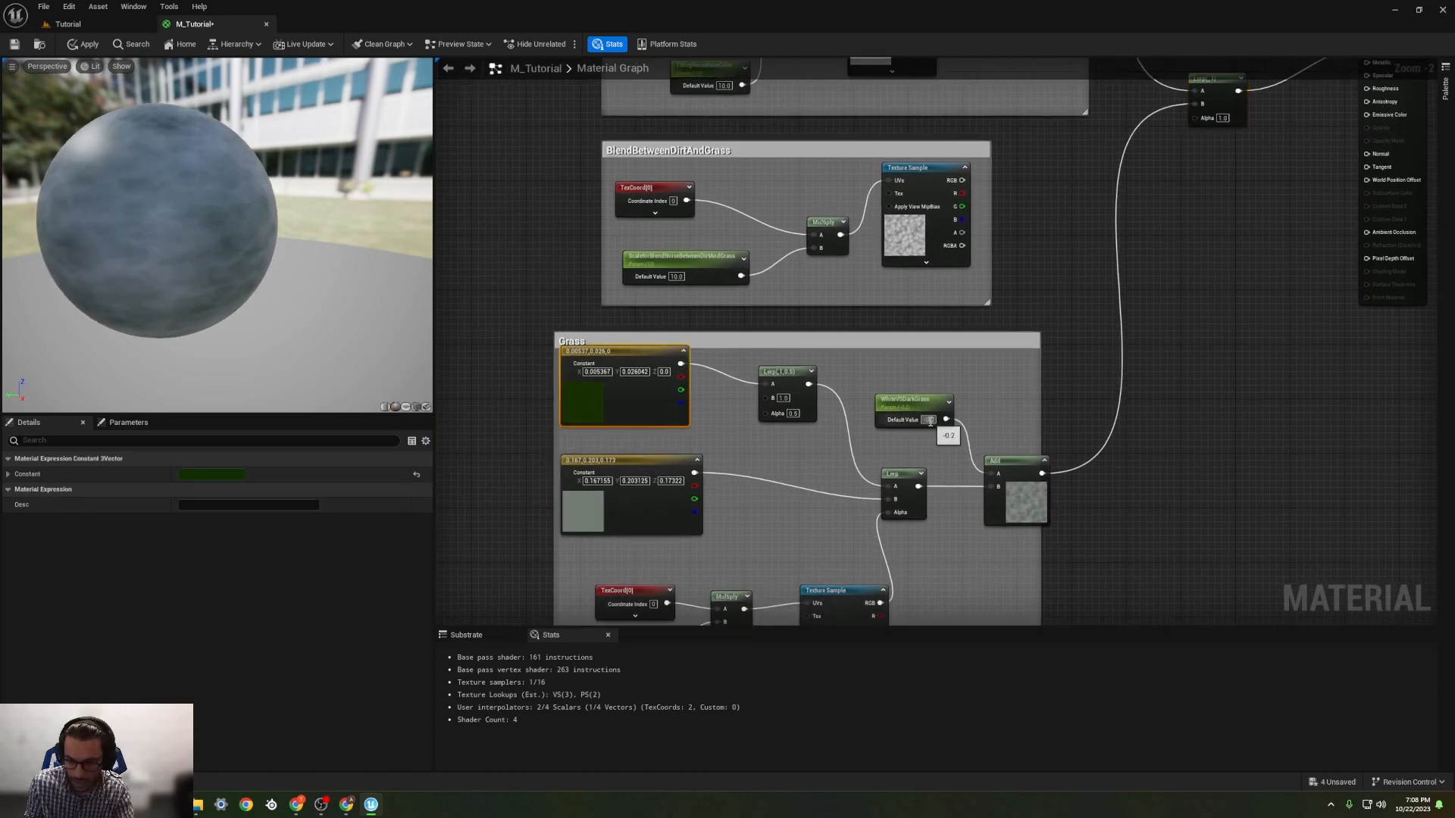
text(0)
key(Return)
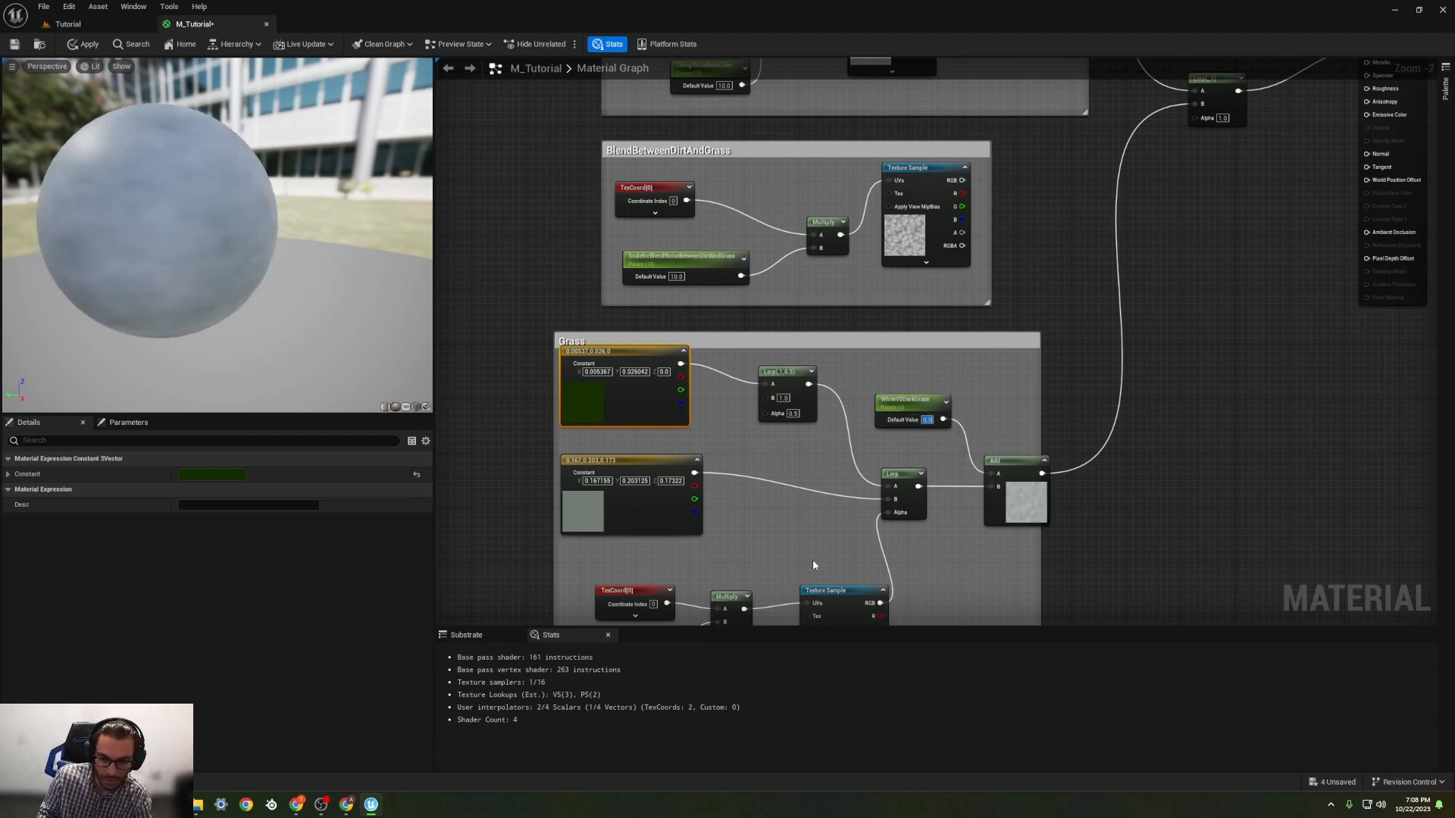
Step: Delete the extra Lerp after the dark green constant and connect that constant directly to the remaining Grass Lerp's A input
right_drag(814, 565, 826, 447)
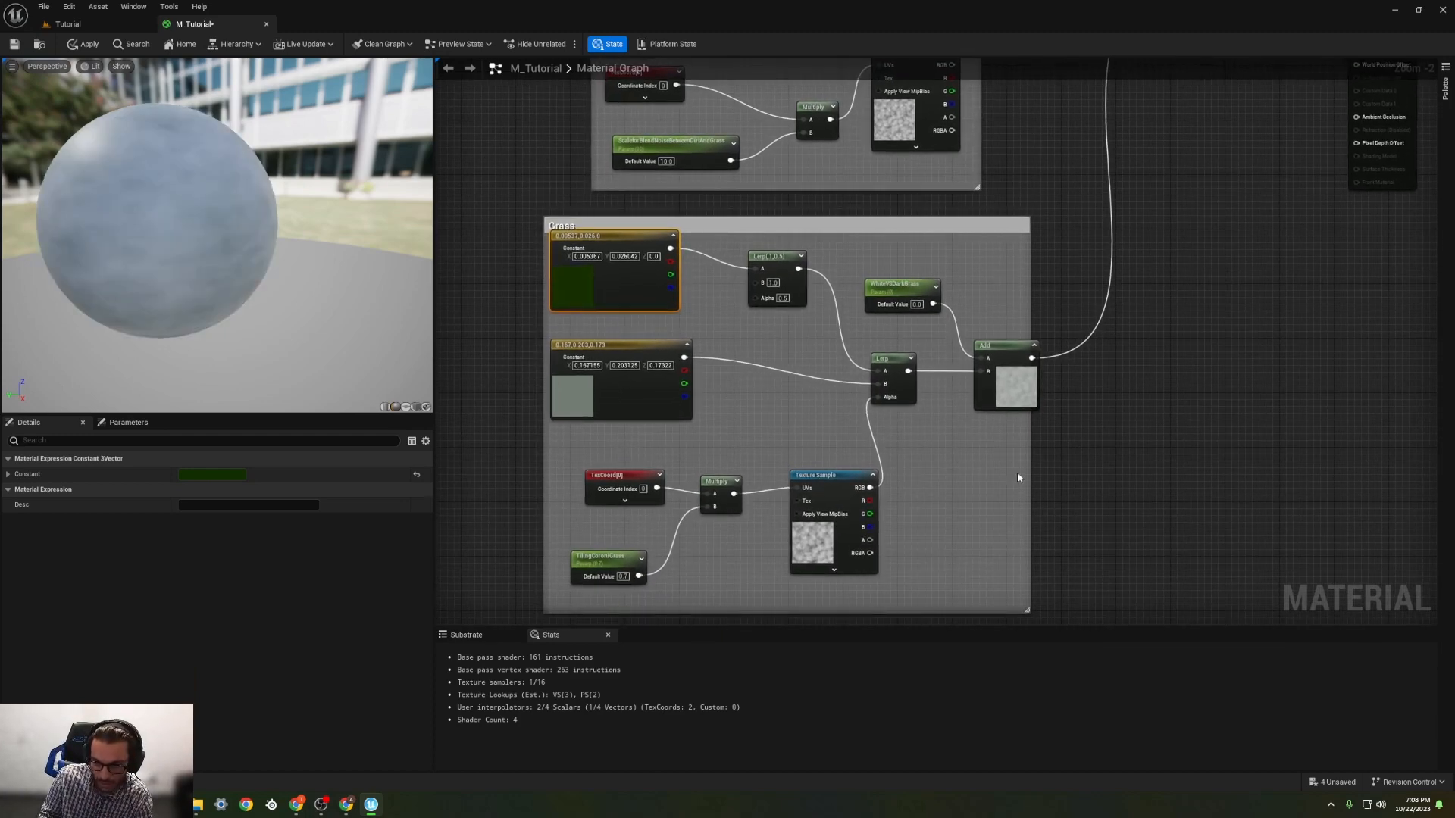
right_drag(904, 357, 939, 386)
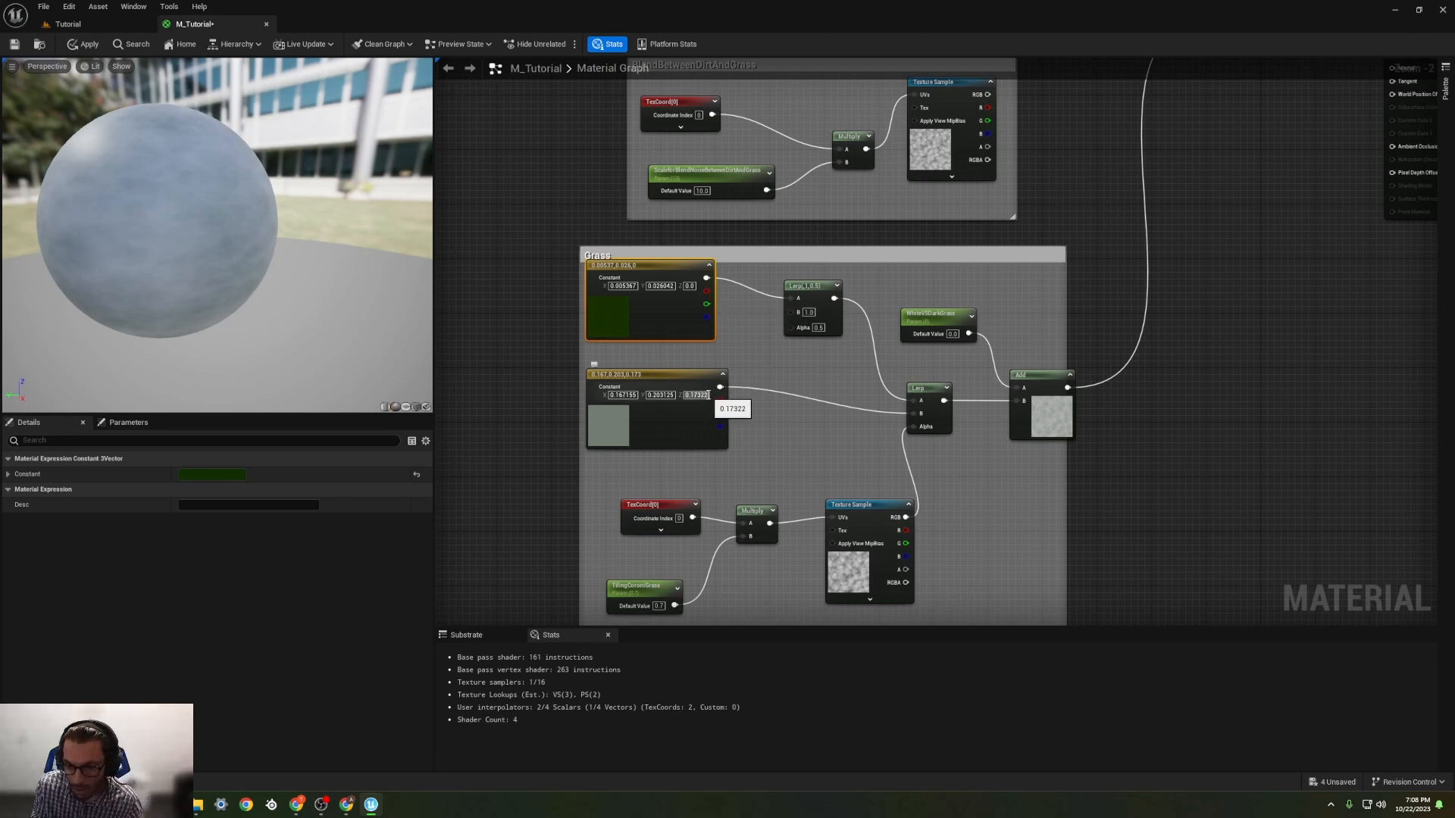
drag(805, 289, 817, 295)
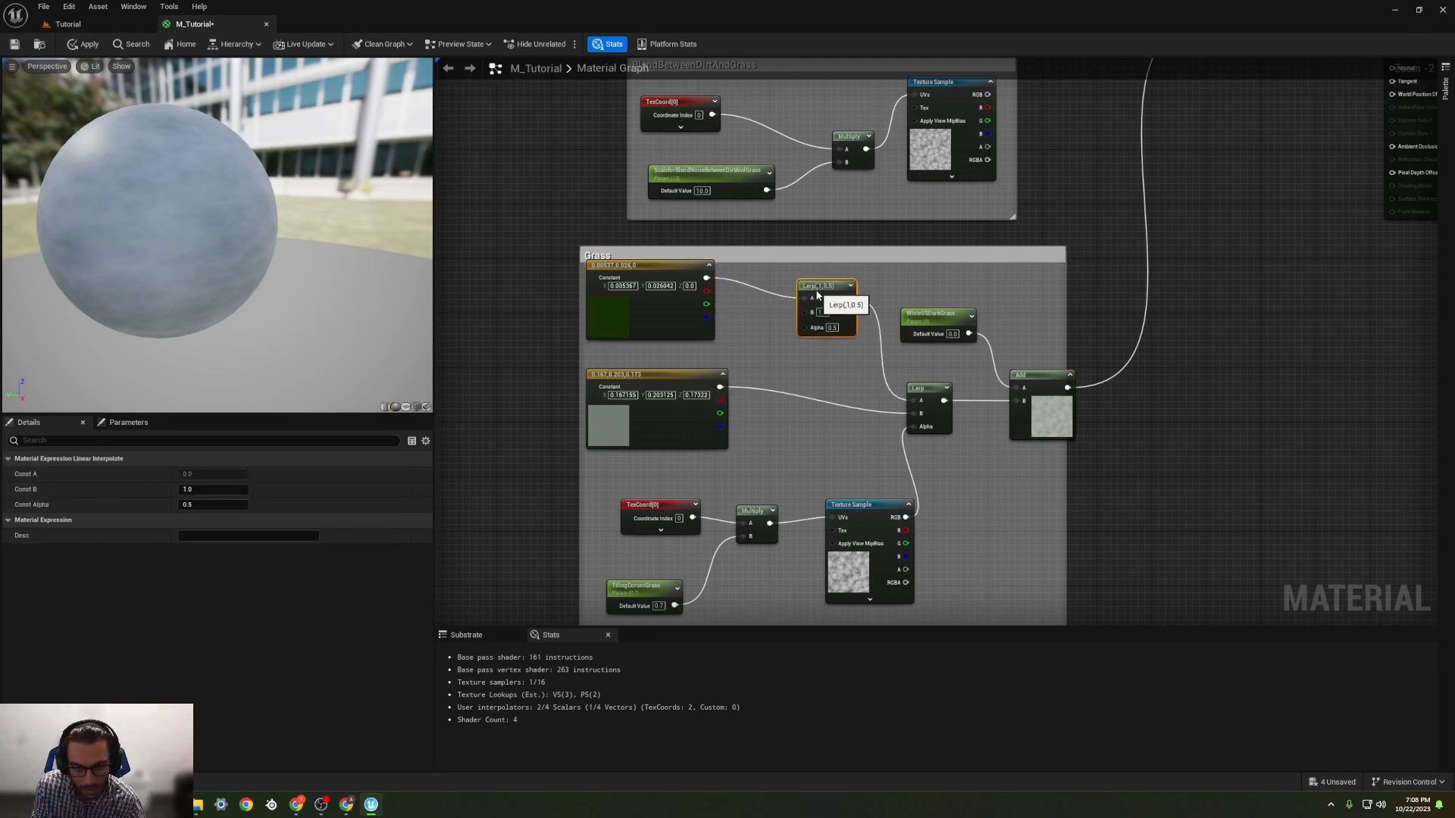
key(Delete)
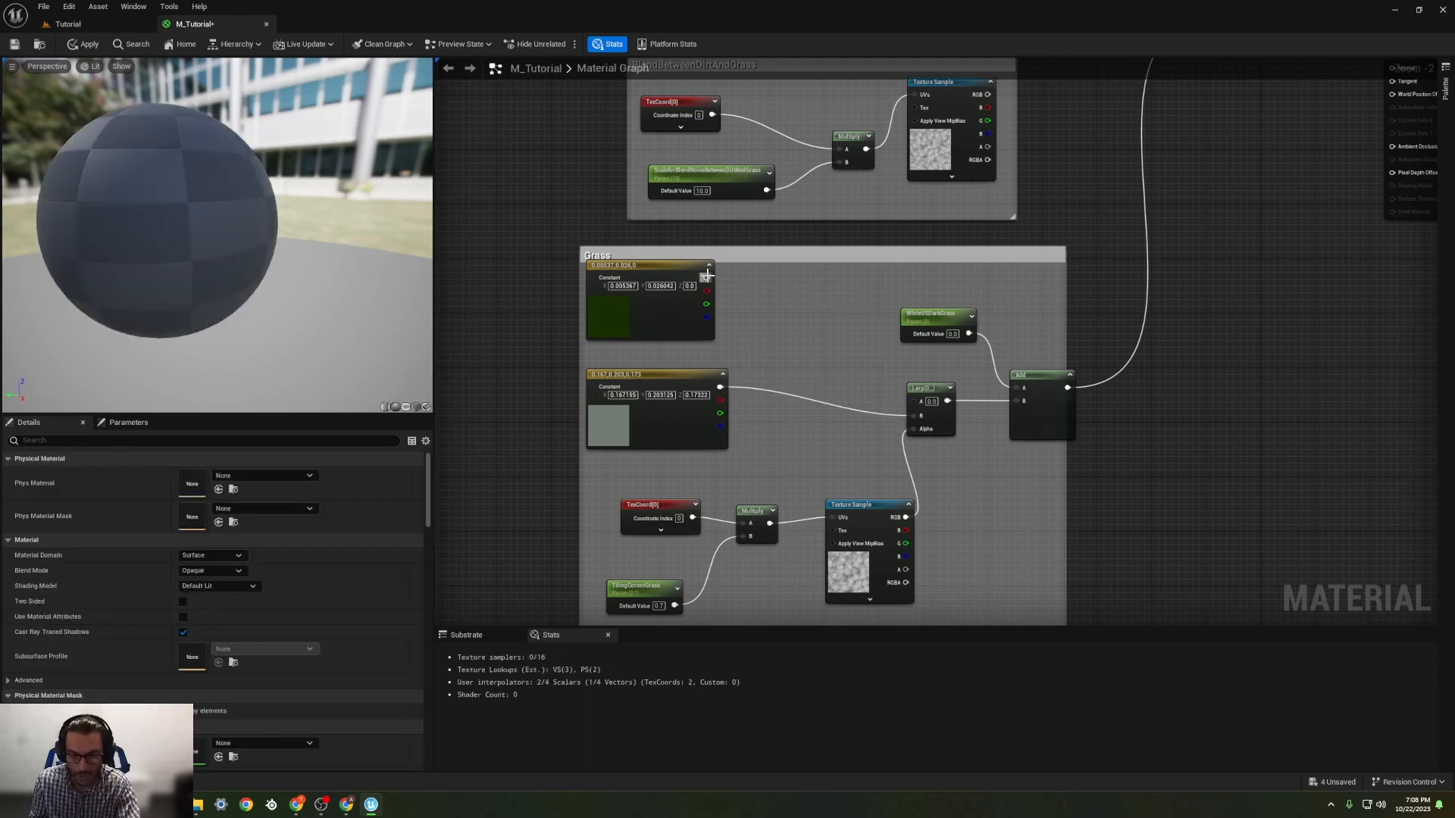
drag(706, 278, 920, 400)
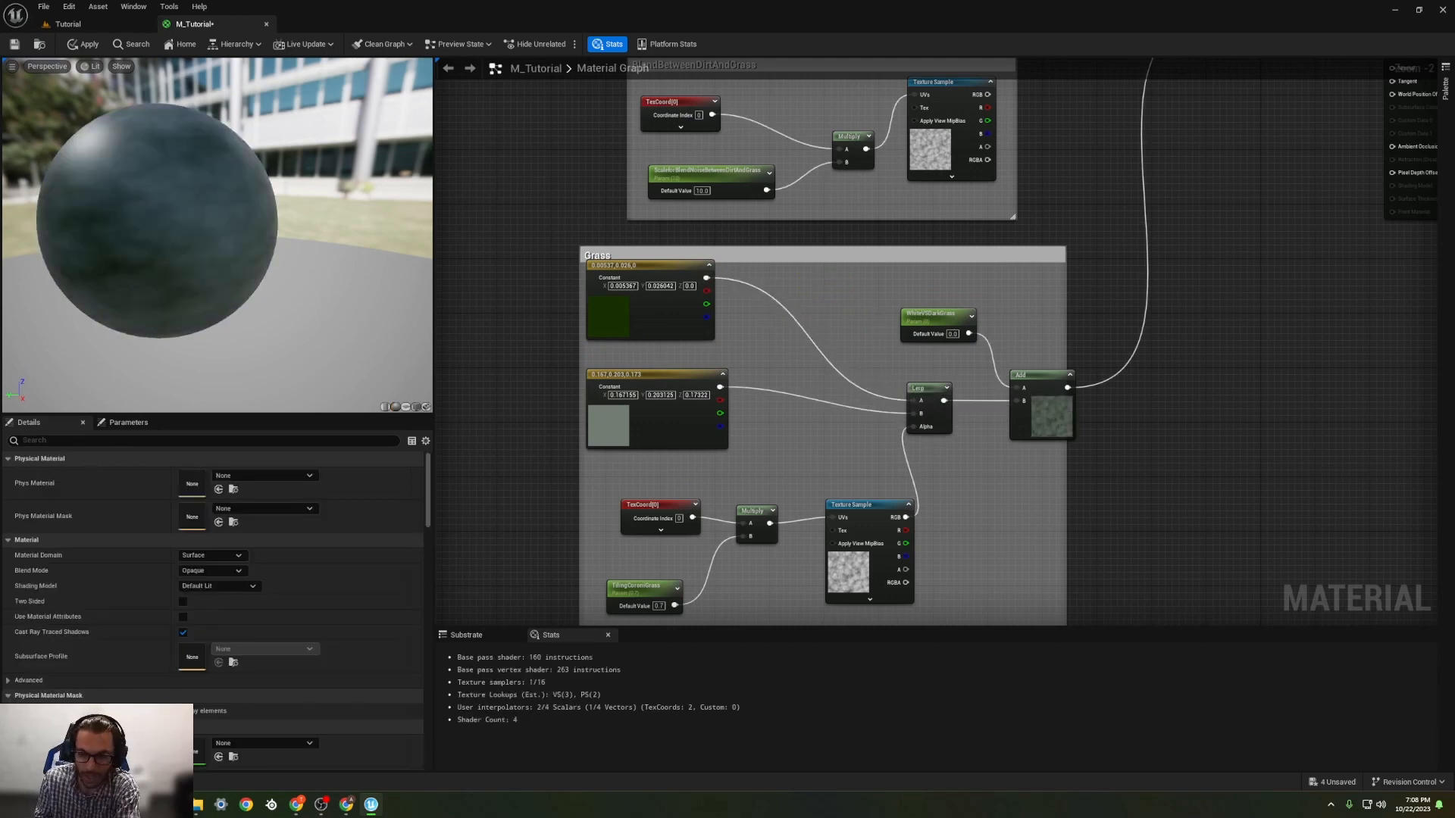
Step: Try WhiteVSDarkGrass default values of 0.2, 0 and -0.1, and return the parameter to 0
right_drag(969, 354, 847, 369)
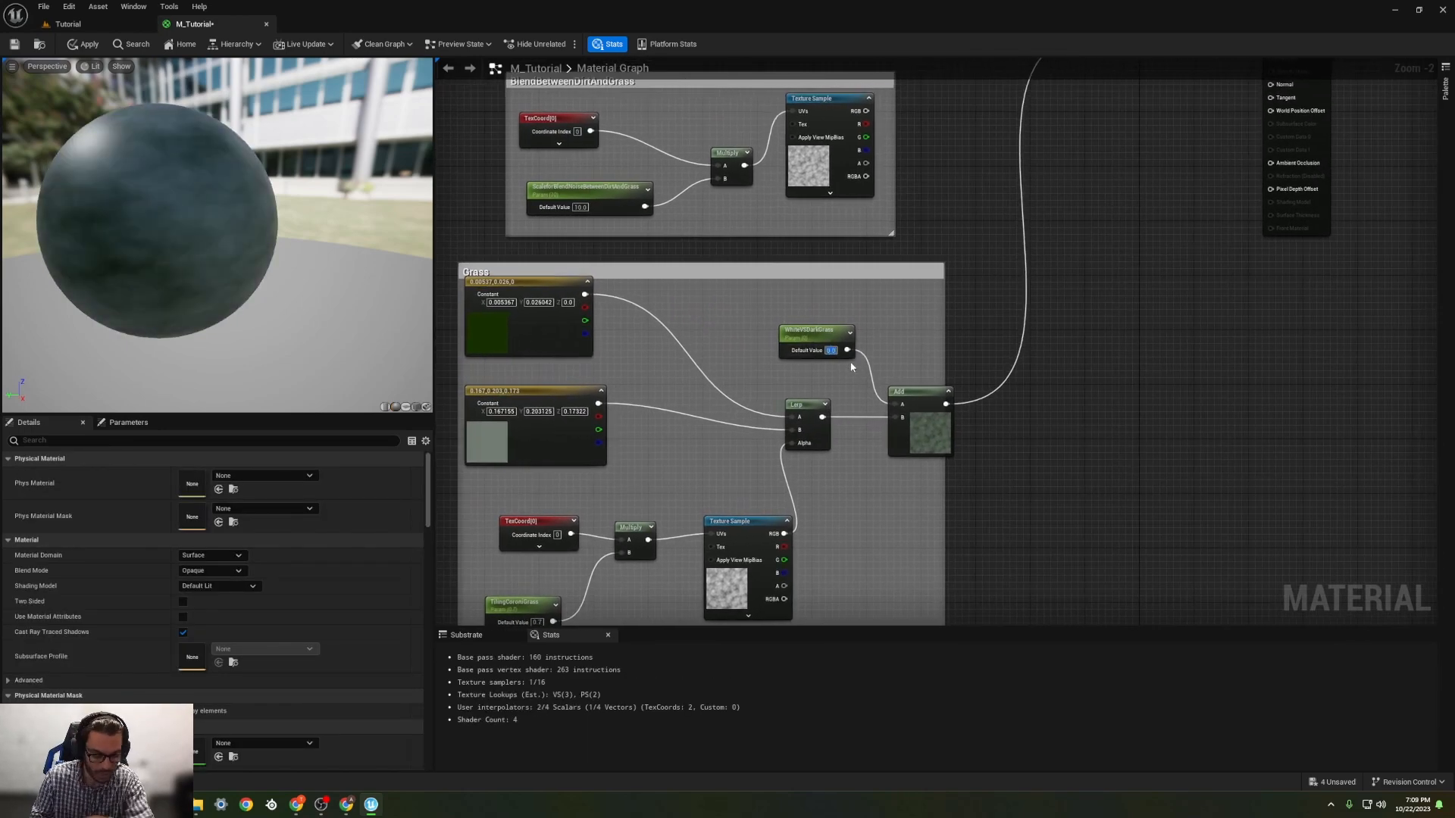
text(0.2)
key(Return)
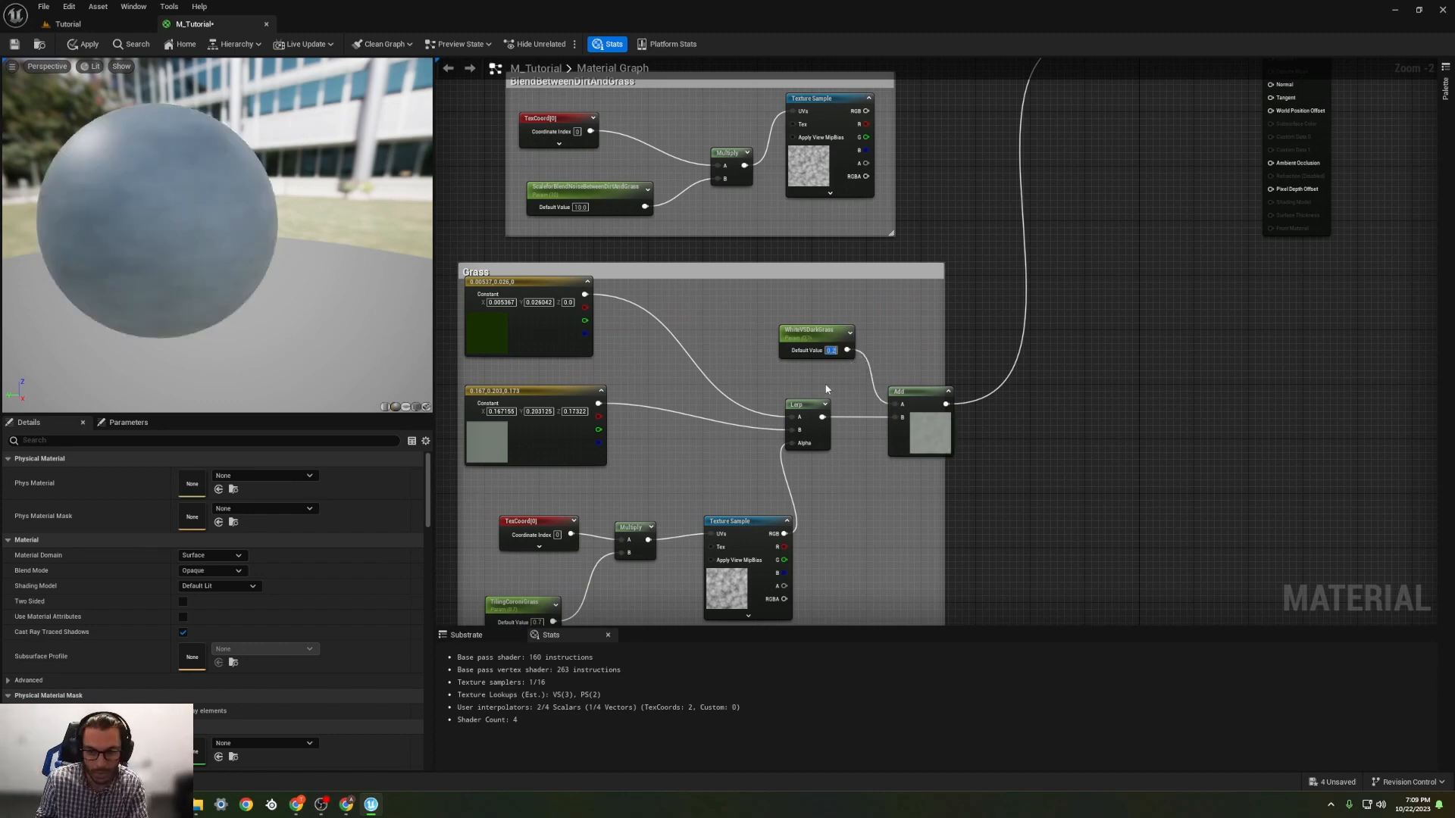
text(0)
key(Return)
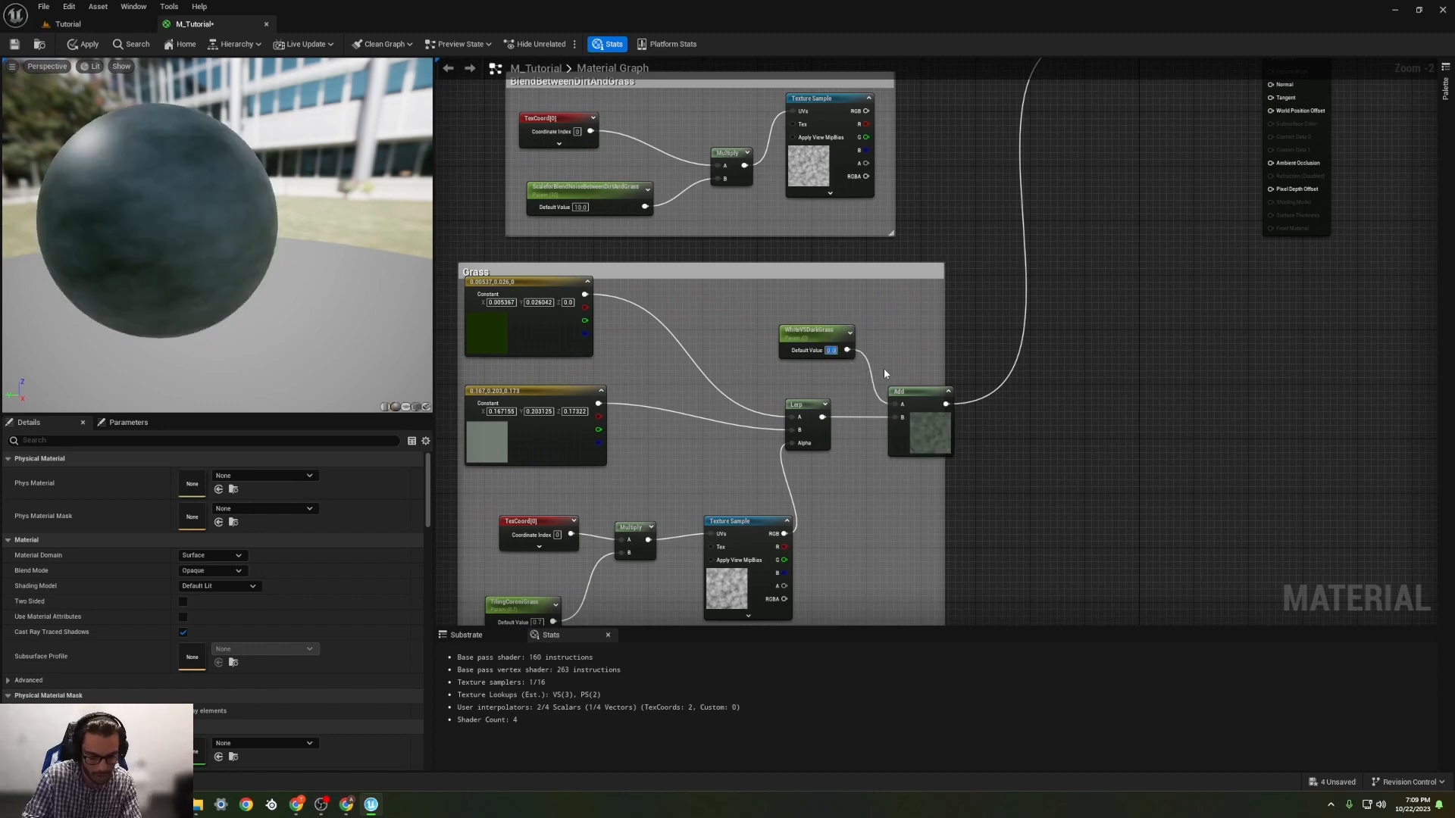
text(-0.1)
key(Return)
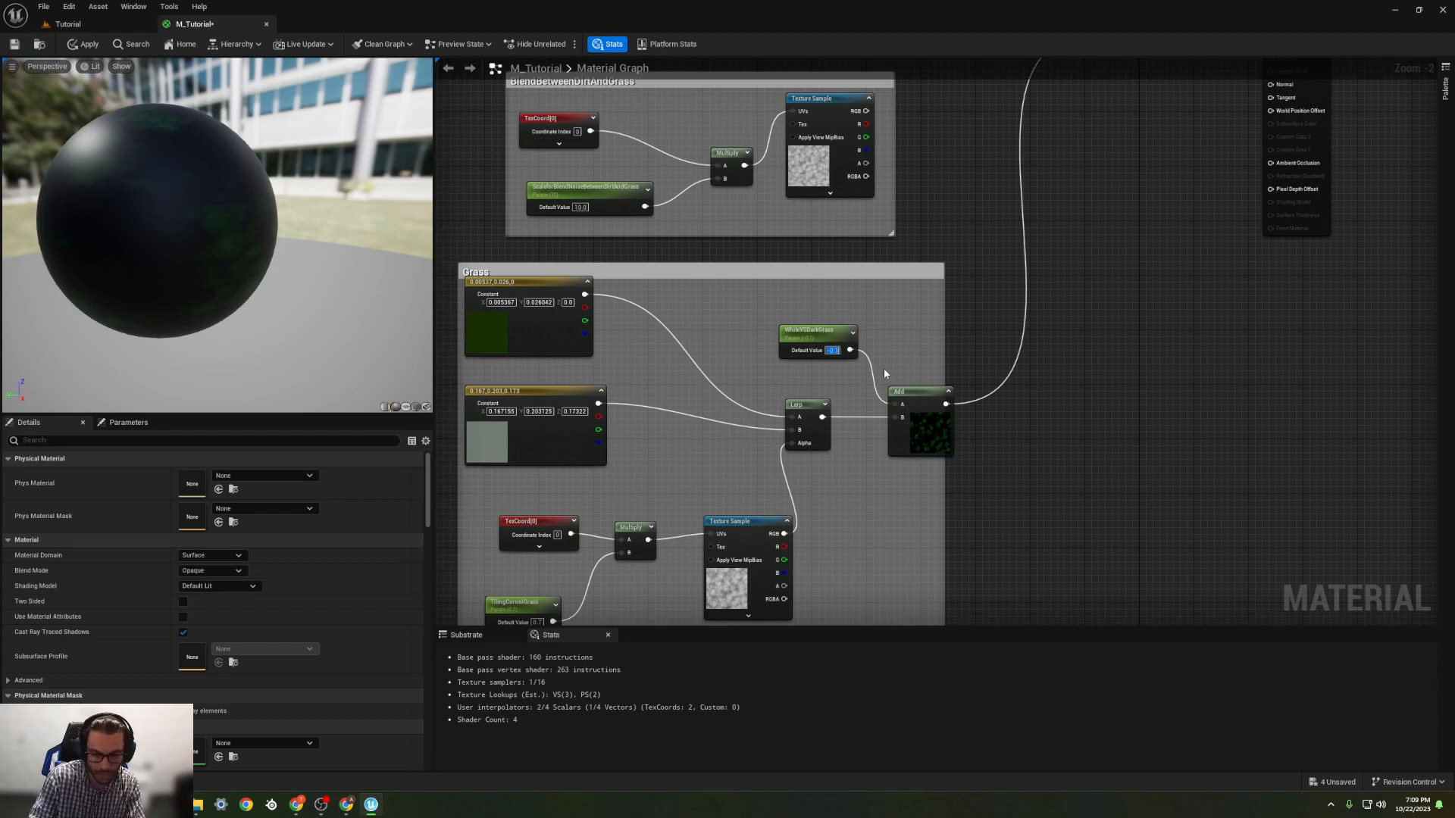
text(0)
key(Return)
Step: Connect the RGB output of the BlendBetweenDirtAndGrass Texture Sample to the final Lerp's Alpha input
right_drag(884, 368, 672, 556)
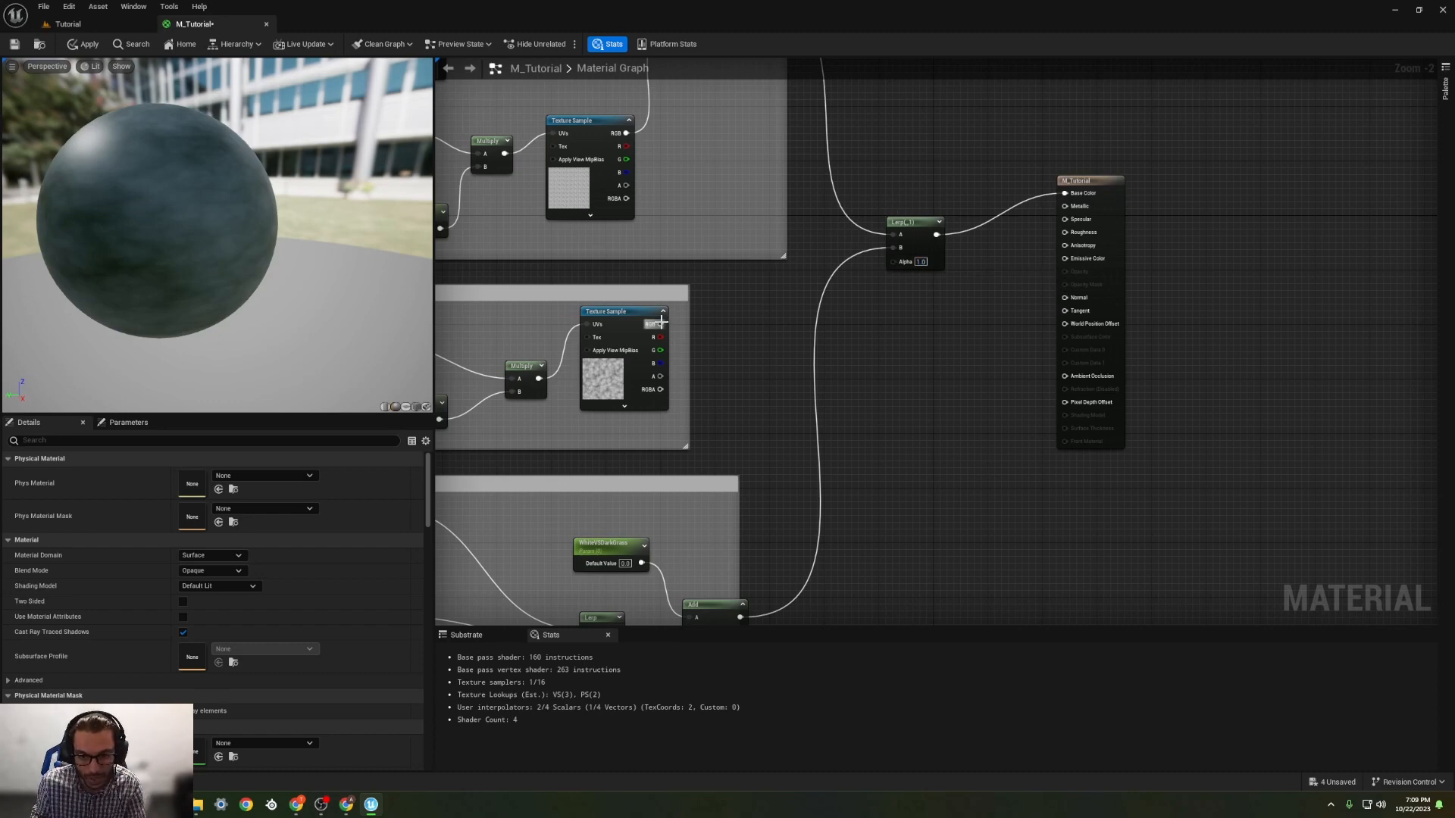
drag(660, 324, 901, 265)
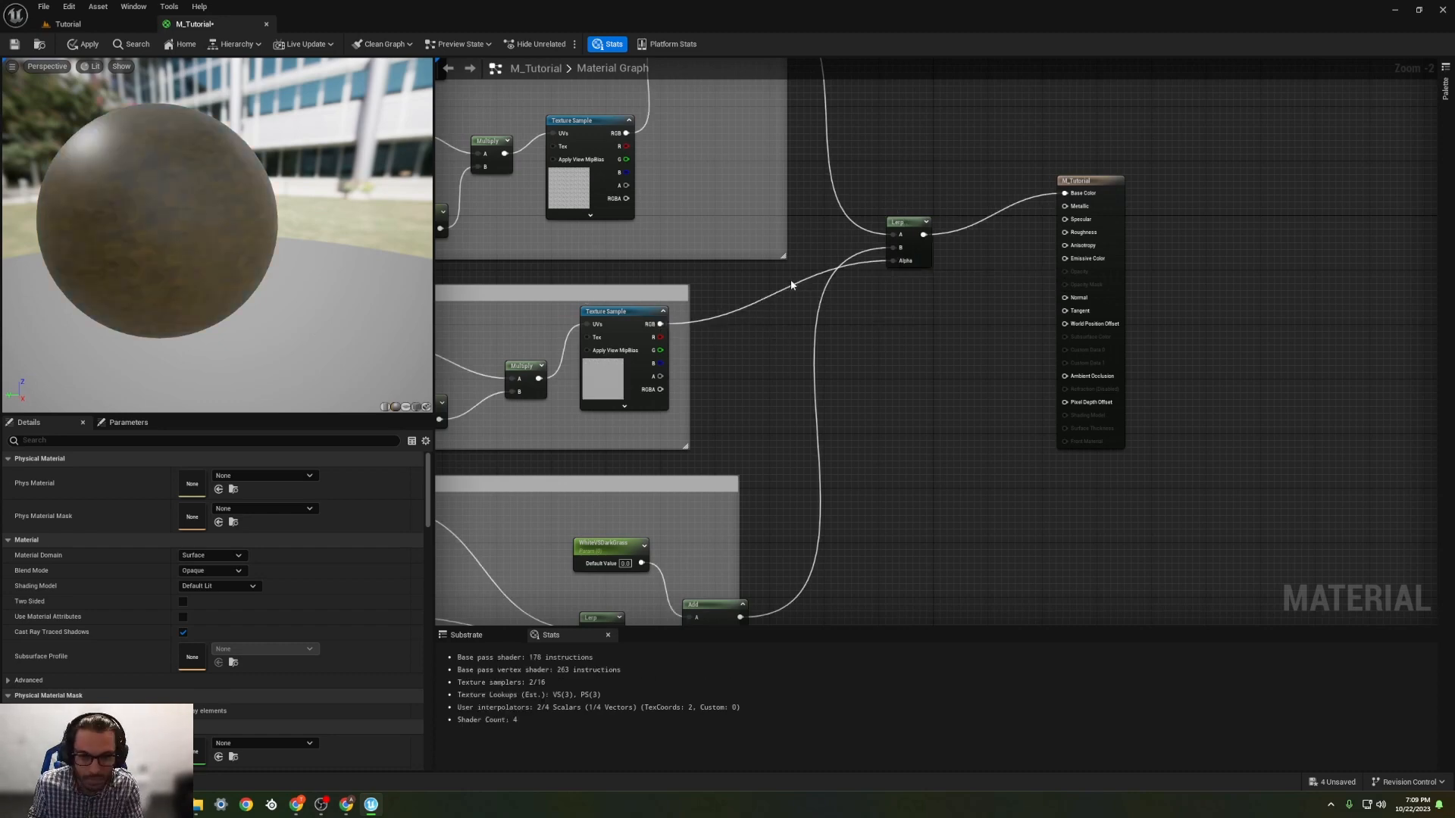
Step: Set the WhiteVSDarkGrass default value to 0.2 and inspect the blended result on the preview sphere
right_drag(756, 278, 959, 122)
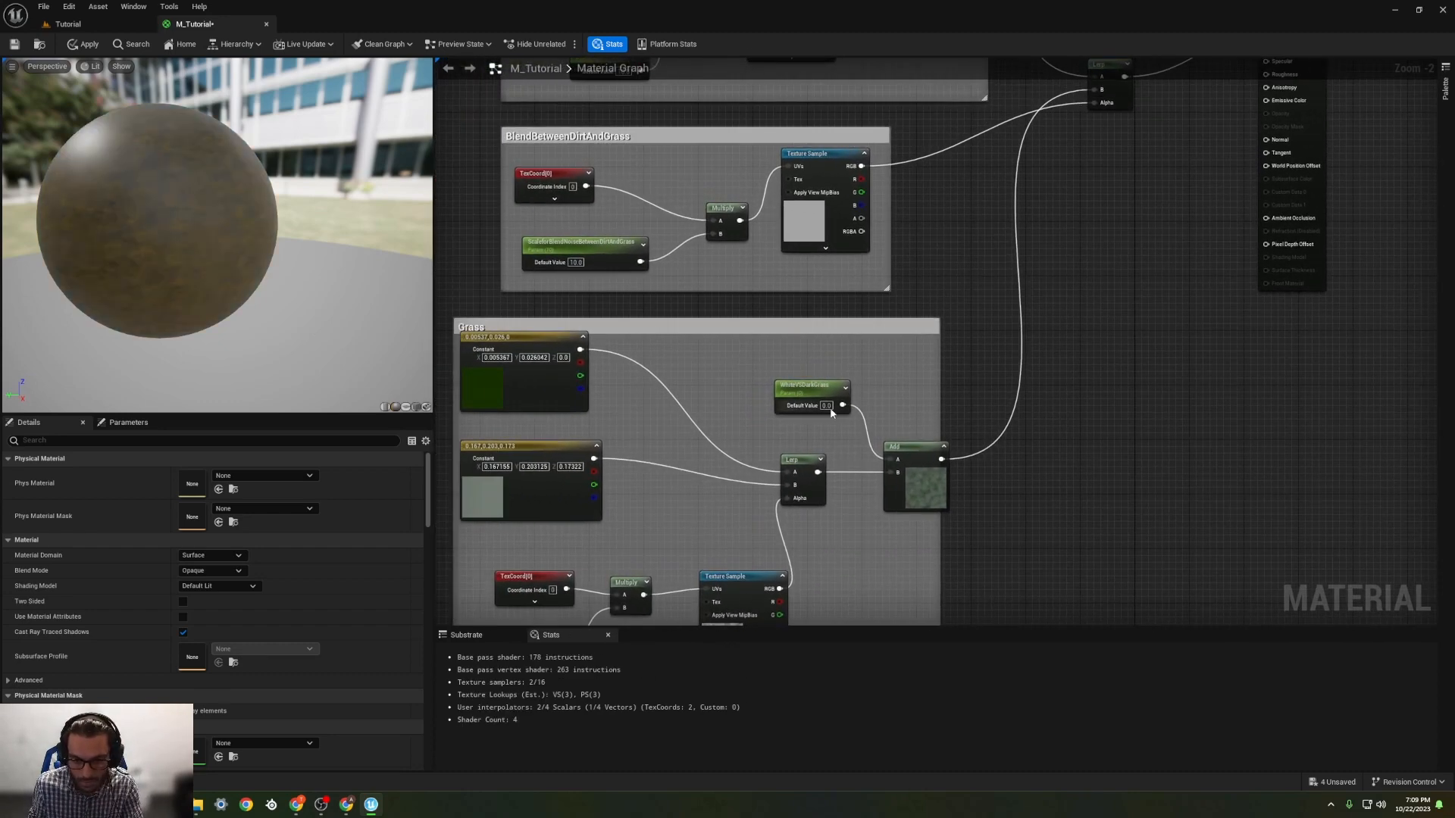
key(Return)
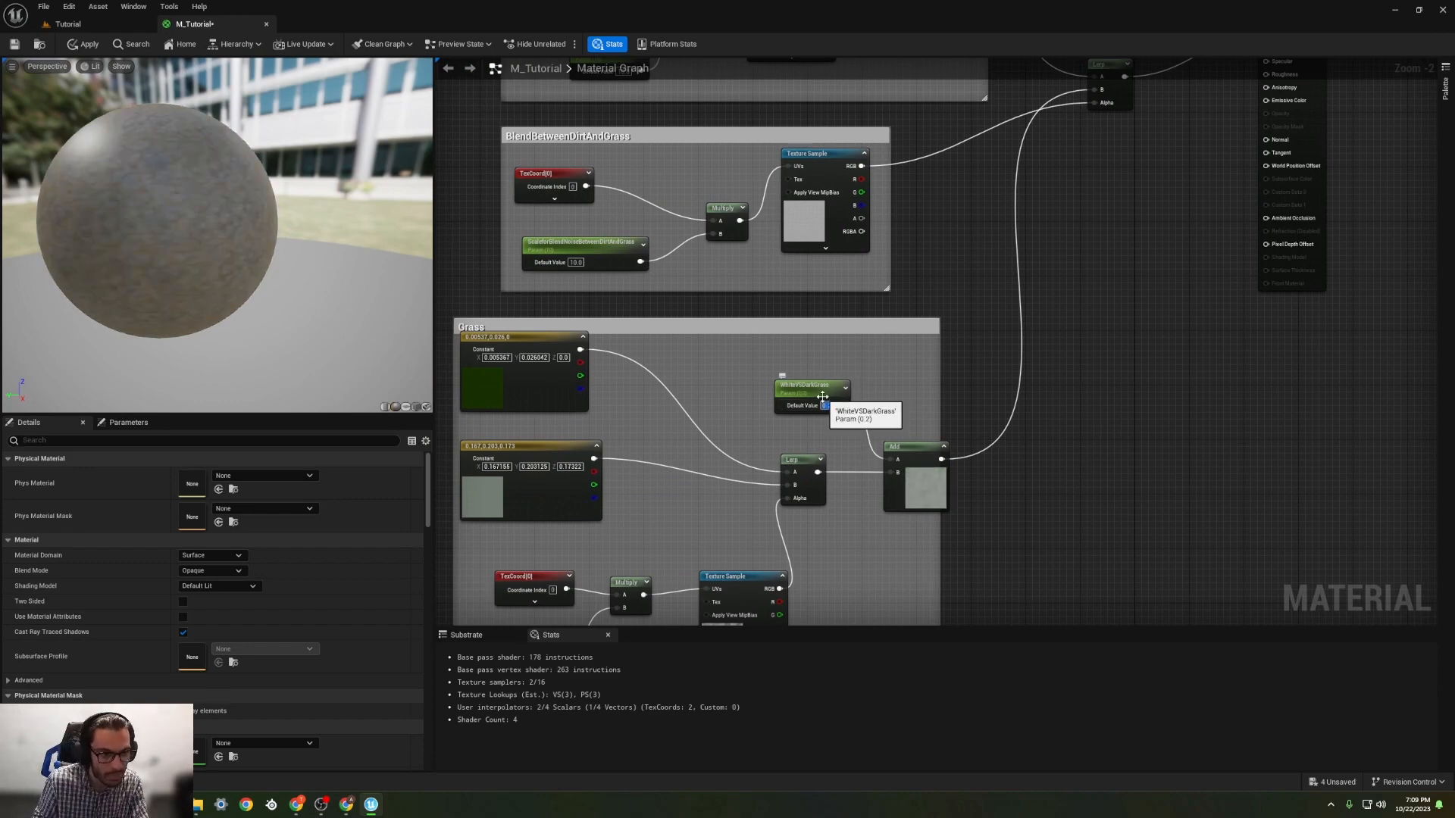
scroll(97, 253, up, 3)
mouse_move(98, 252)
right_down()
mouse_move(97, 219)
mouse_move(98, 261)
right_up()
scroll(103, 248, down, 2)
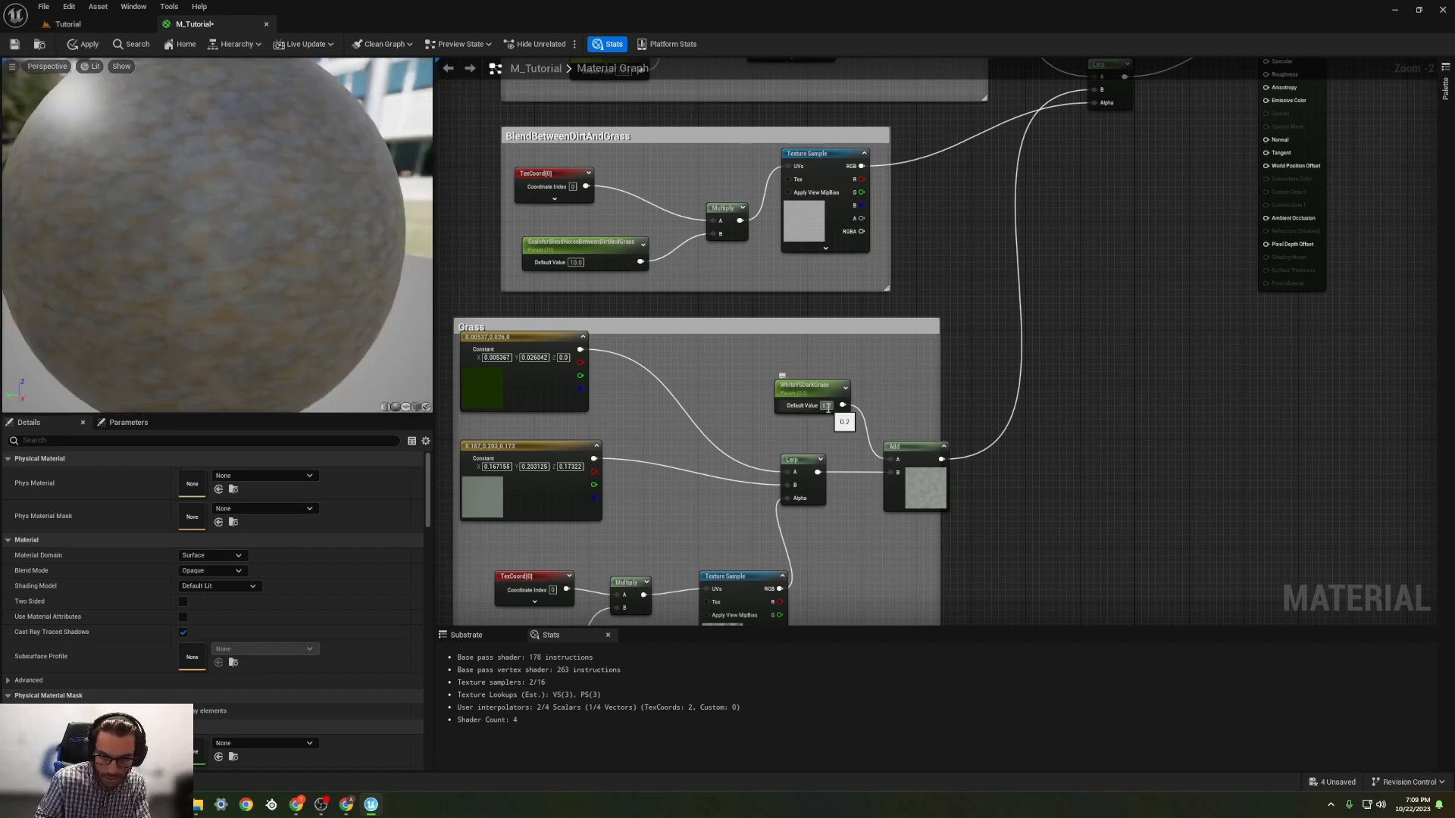
Step: Brighten the dark green constant in the Grass group to a colour value of 0.104167
double_click(482, 394)
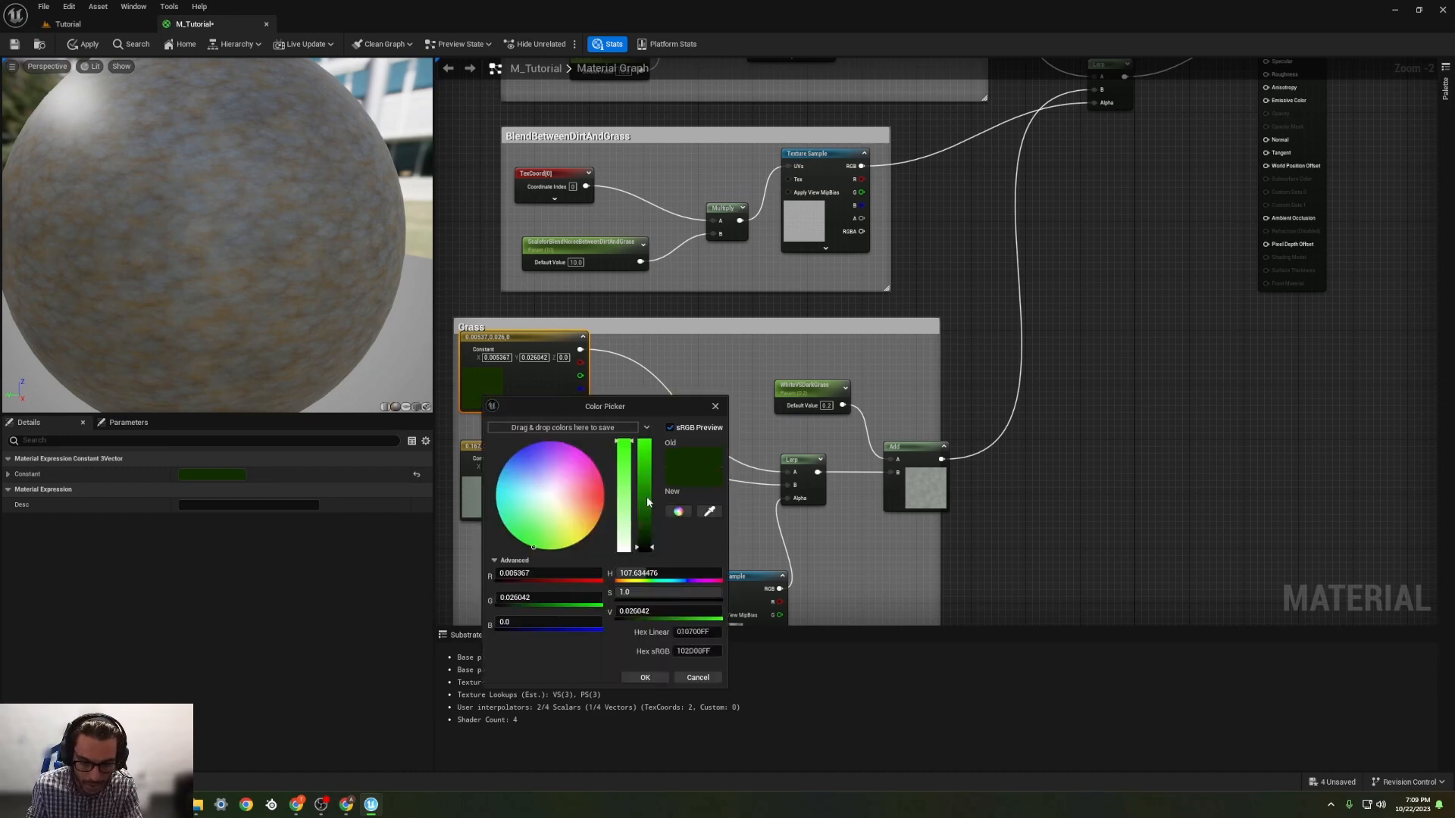
click(645, 540)
mouse_move(646, 543)
mouse_down()
mouse_move(643, 521)
mouse_move(639, 540)
mouse_up()
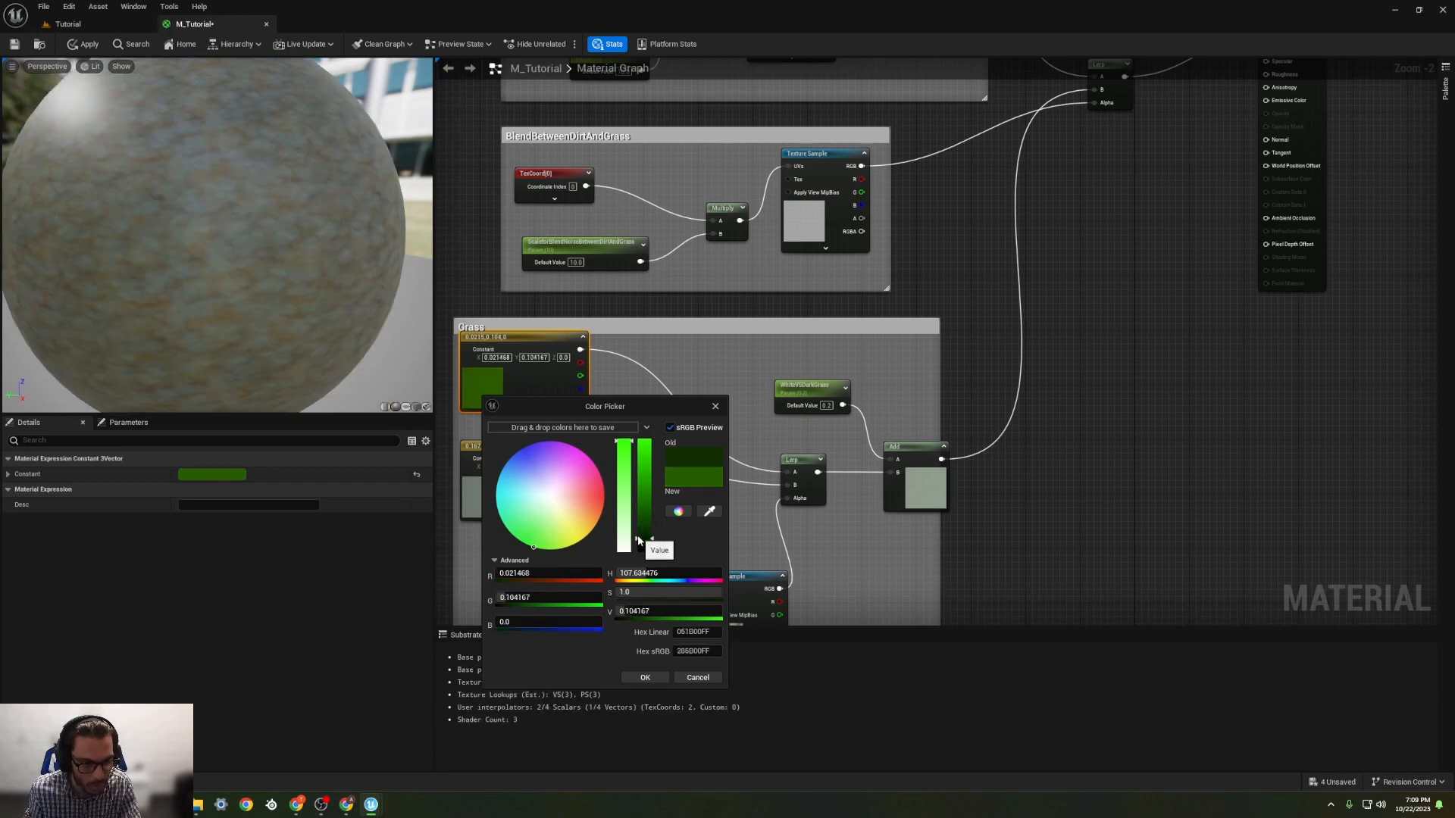
click(645, 677)
scroll(266, 342, down, 3)
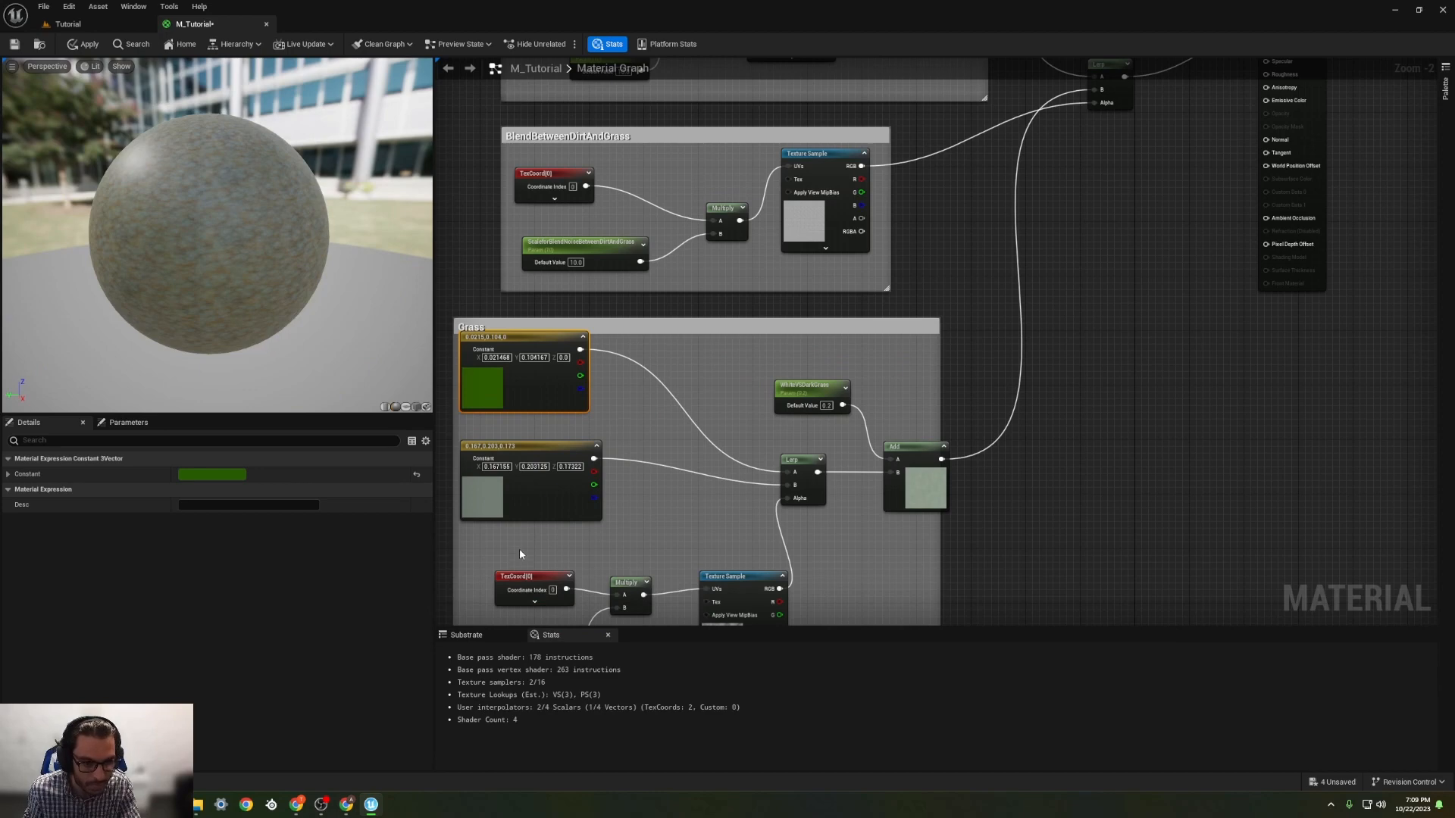
Step: Change the grey-green constant in the Grass group to black, with a colour value of 0
double_click(483, 494)
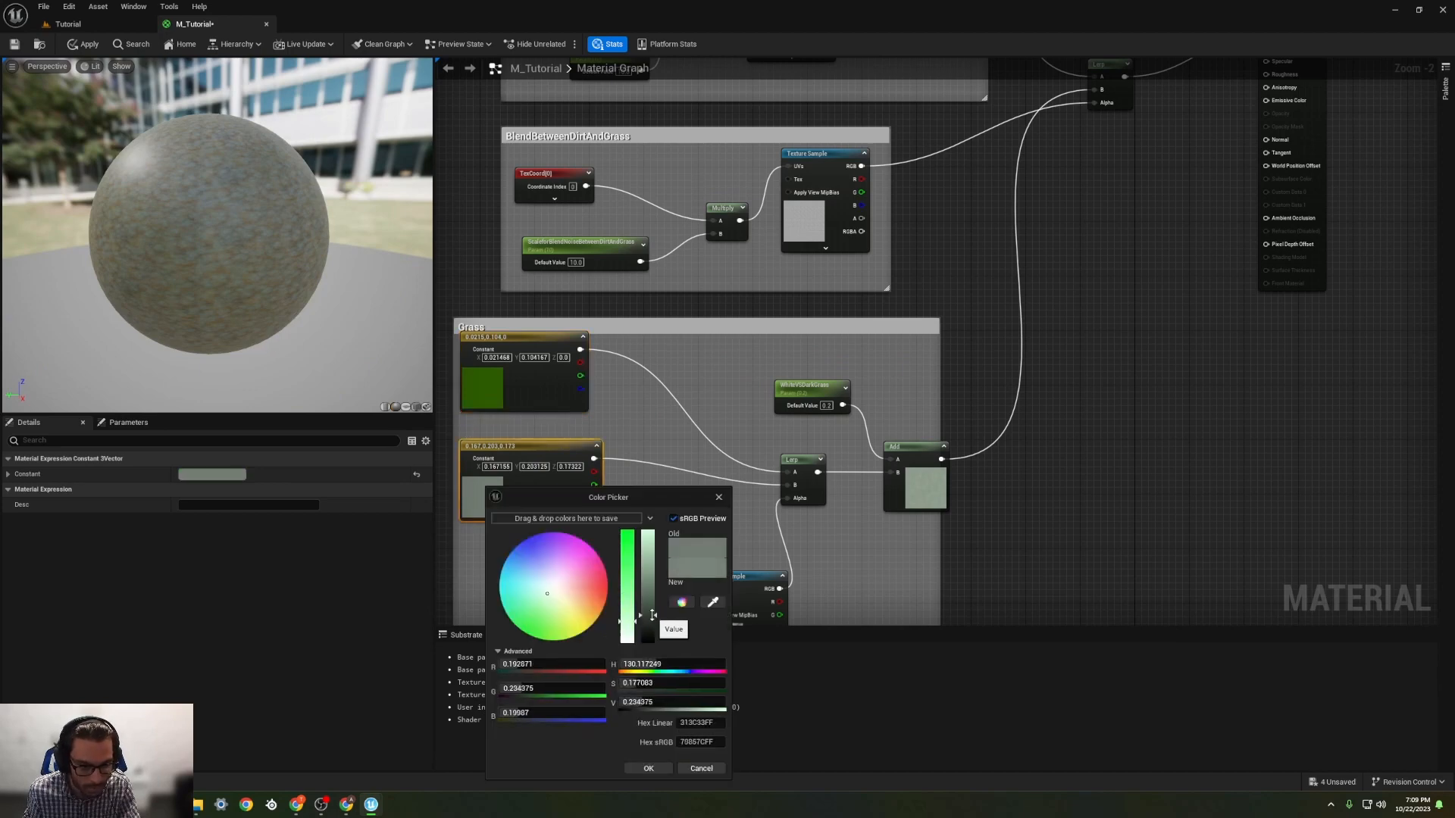
drag(651, 615, 652, 613)
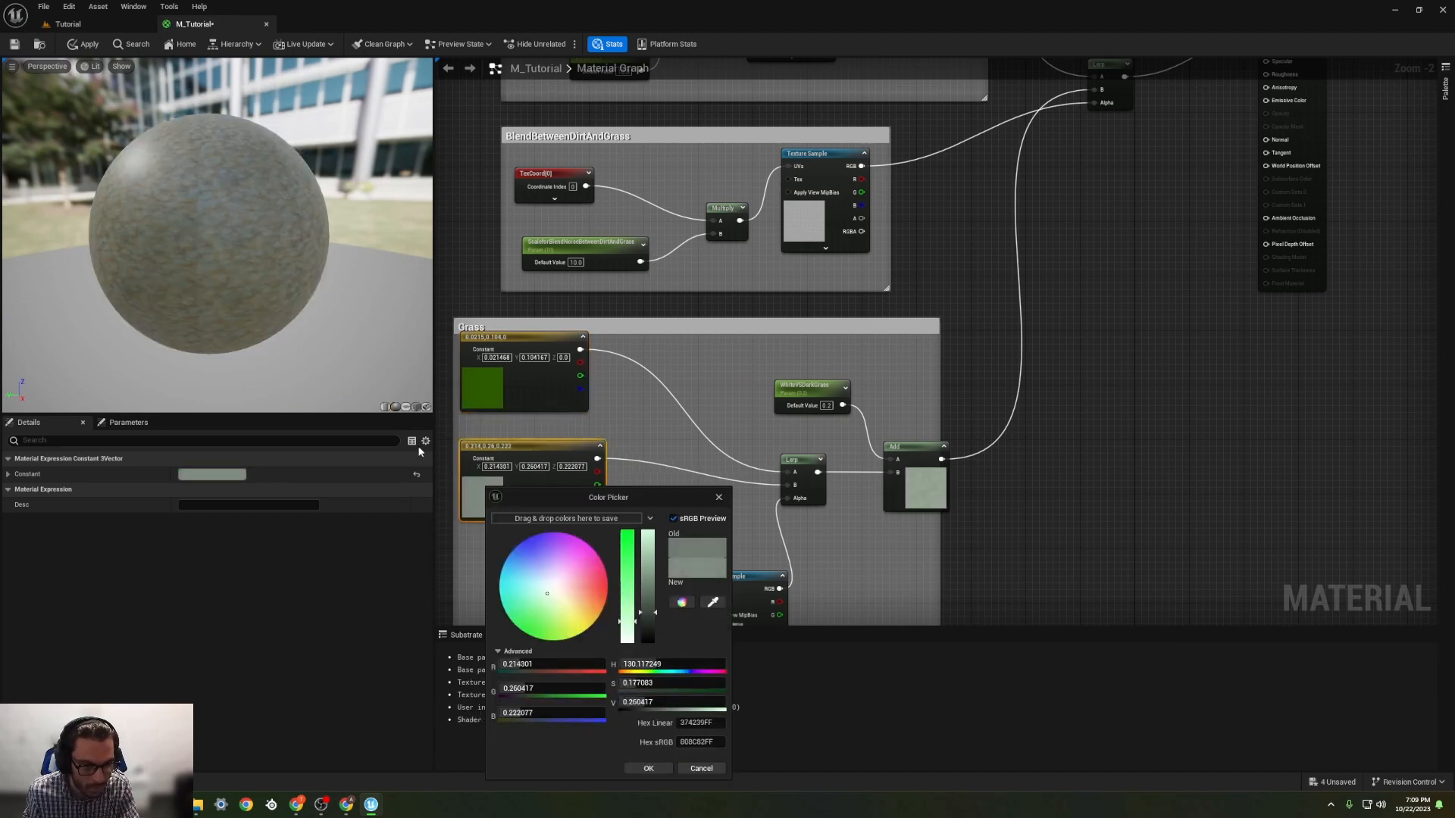
scroll(274, 332, up, 4)
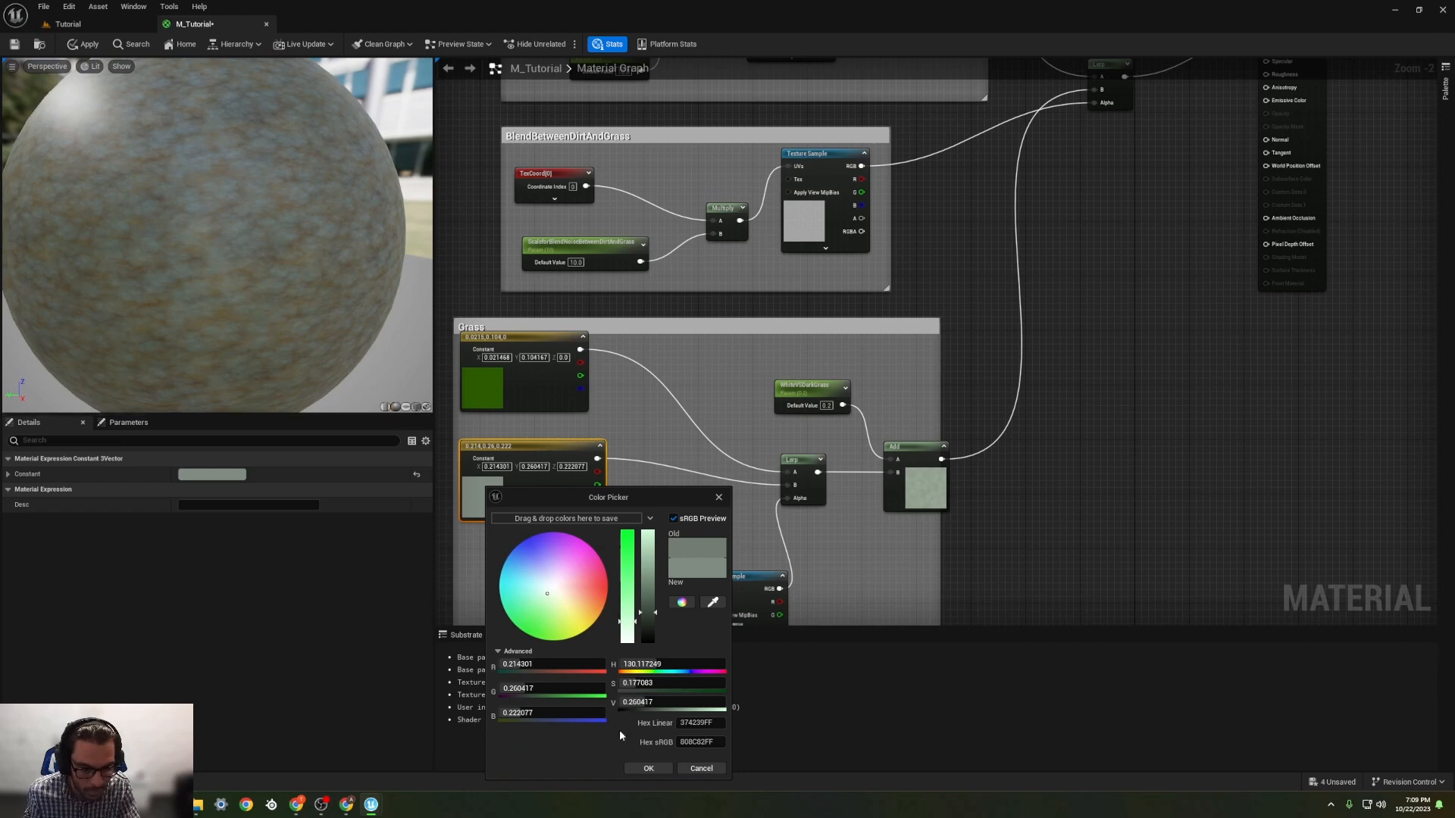
click(649, 622)
drag(629, 623, 651, 643)
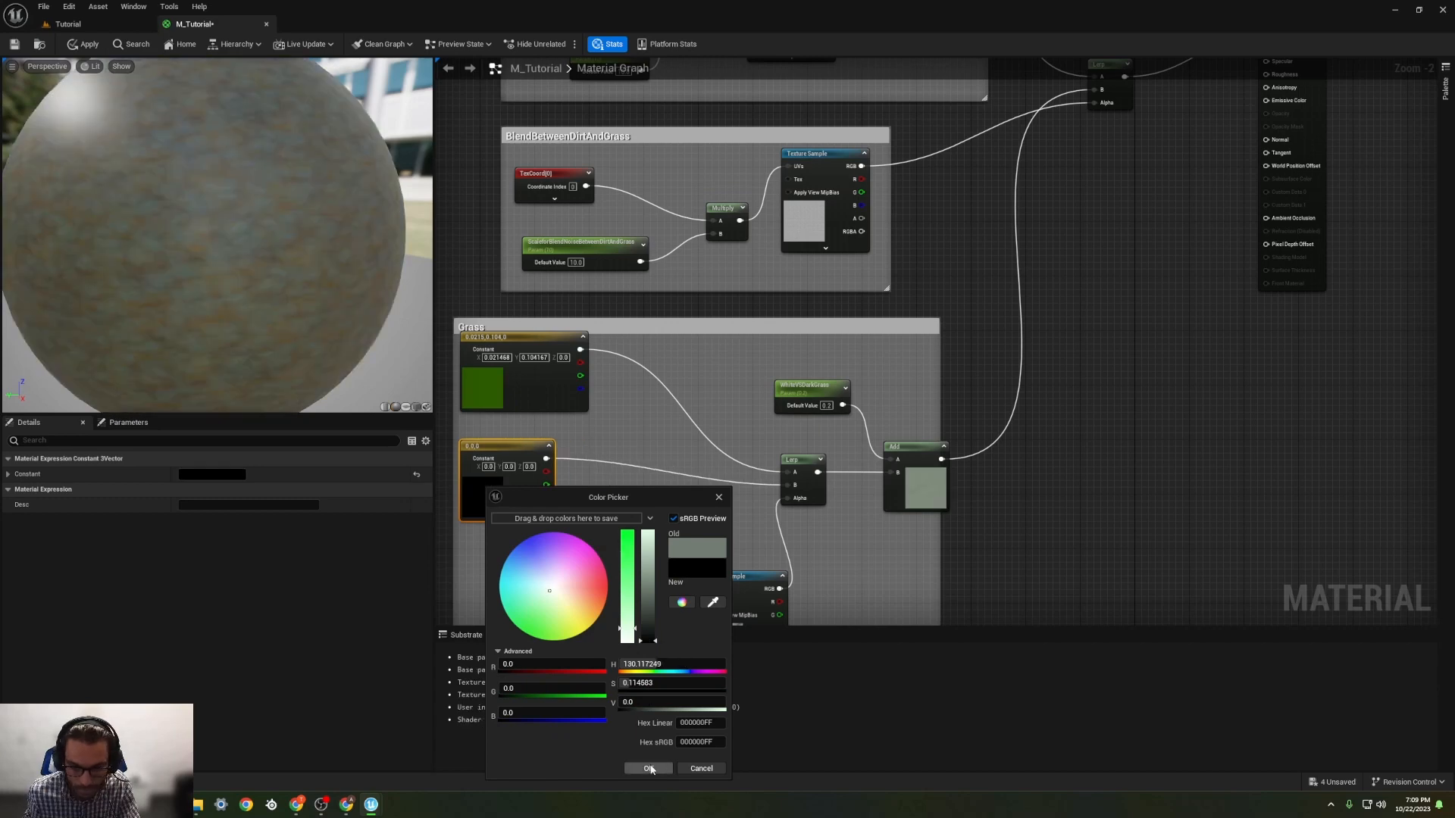
click(648, 768)
Step: Set the ScaleforBlendNoiseBetweenDirtAndGrass default value to 1 and inspect the larger blend pattern on the preview sphere
right_drag(708, 530, 698, 383)
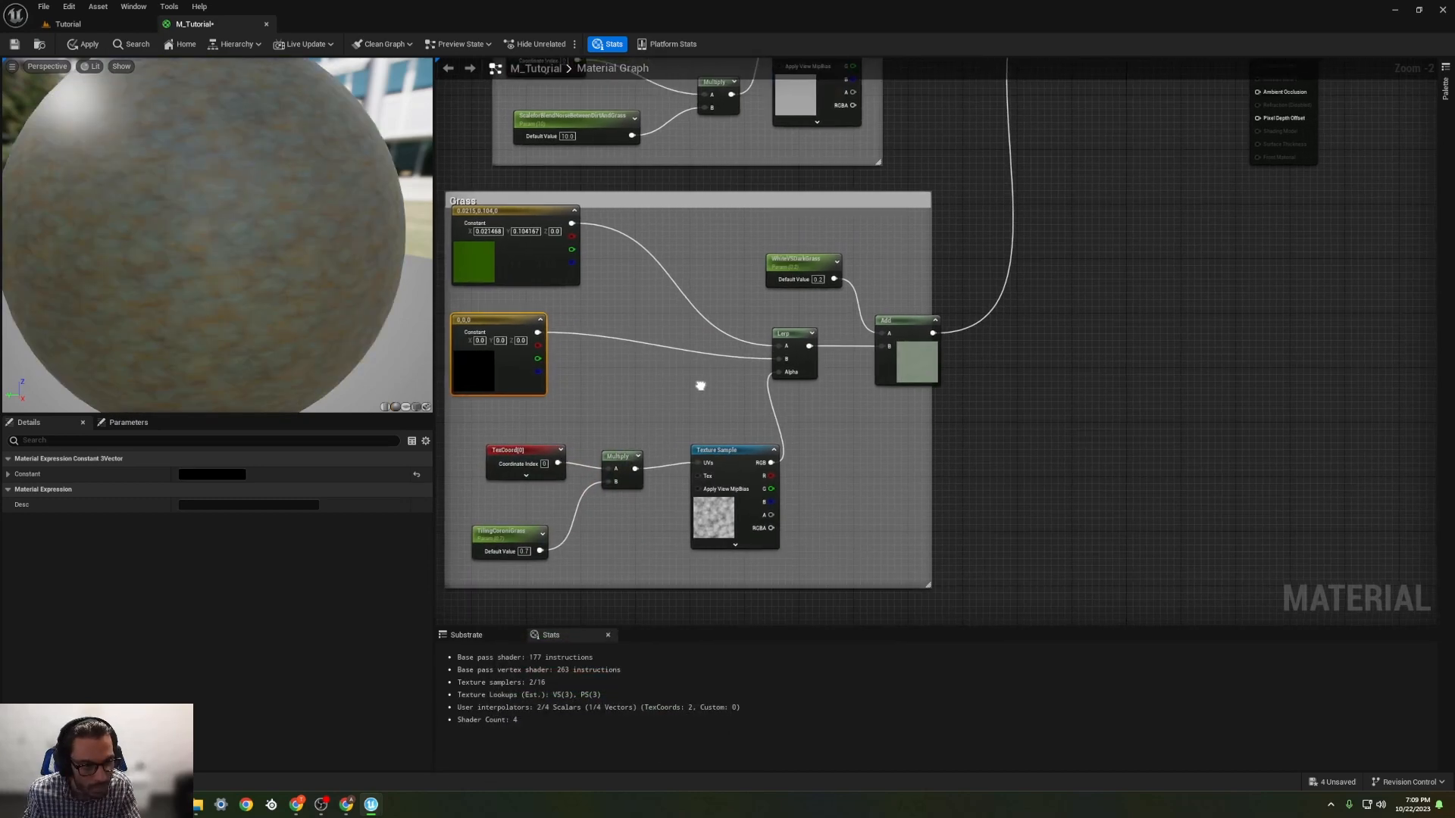
right_drag(734, 257, 699, 389)
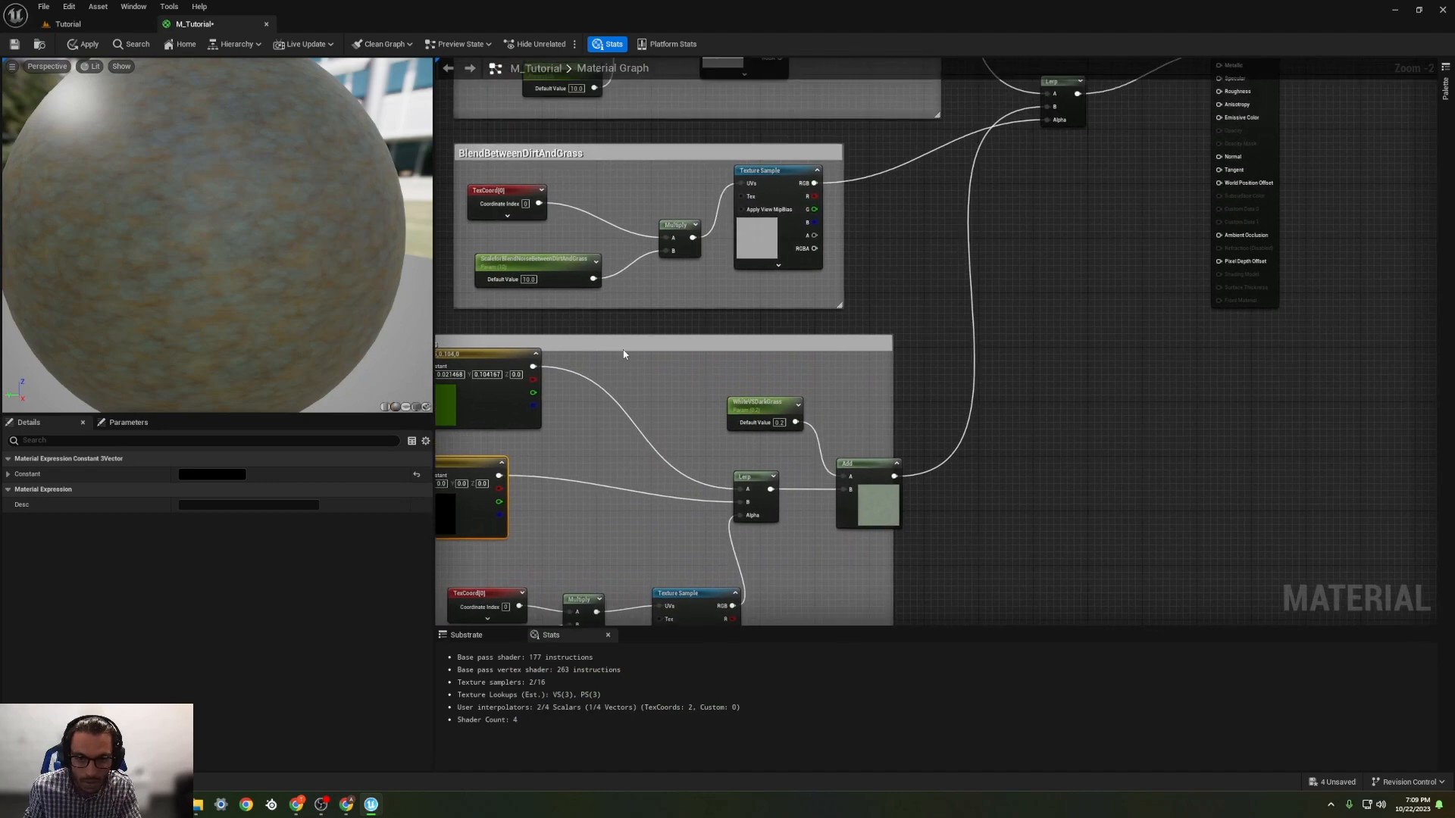
click(535, 282)
text(1)
key(Return)
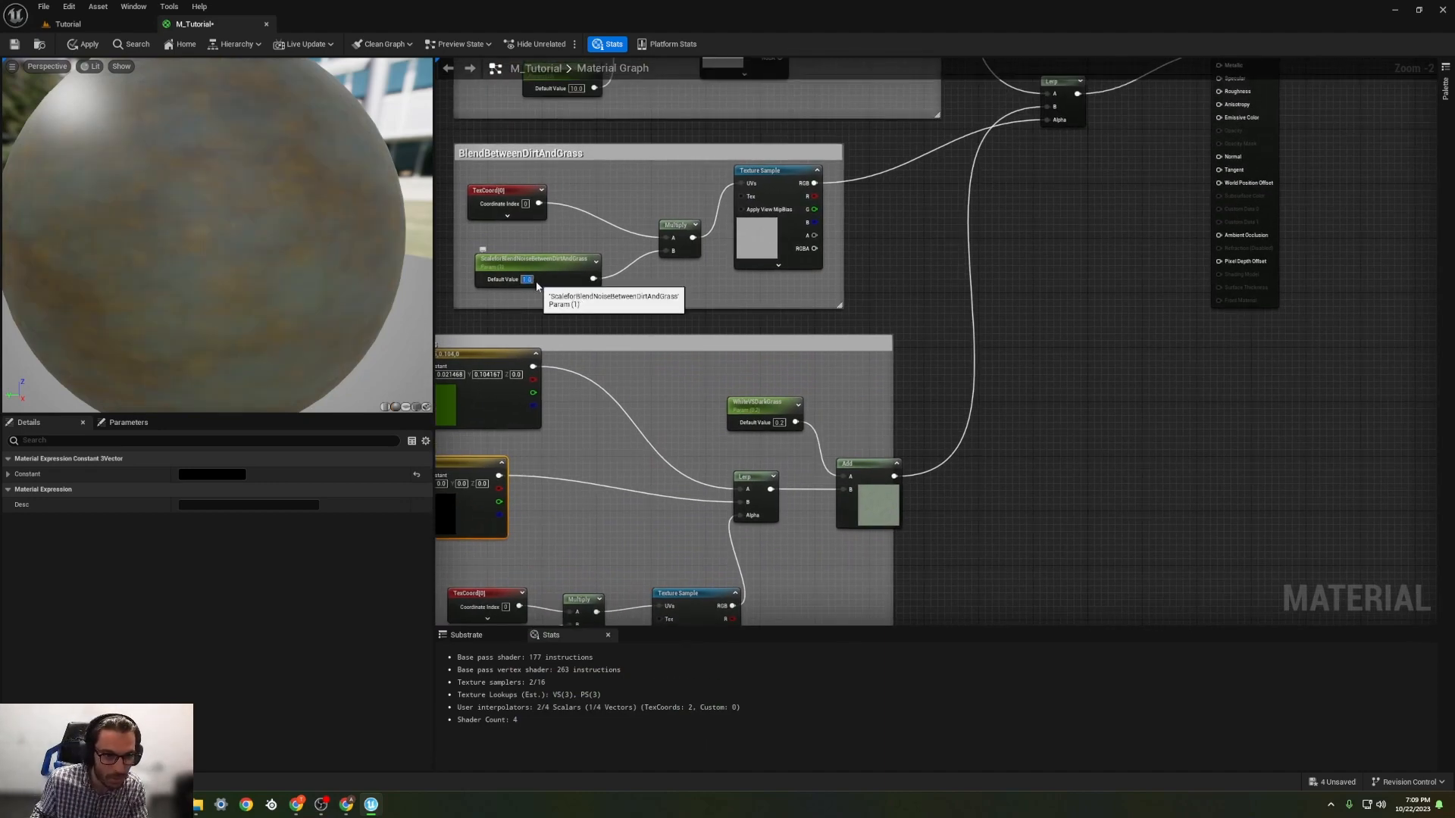
scroll(247, 280, down, 5)
scroll(238, 280, up, 5)
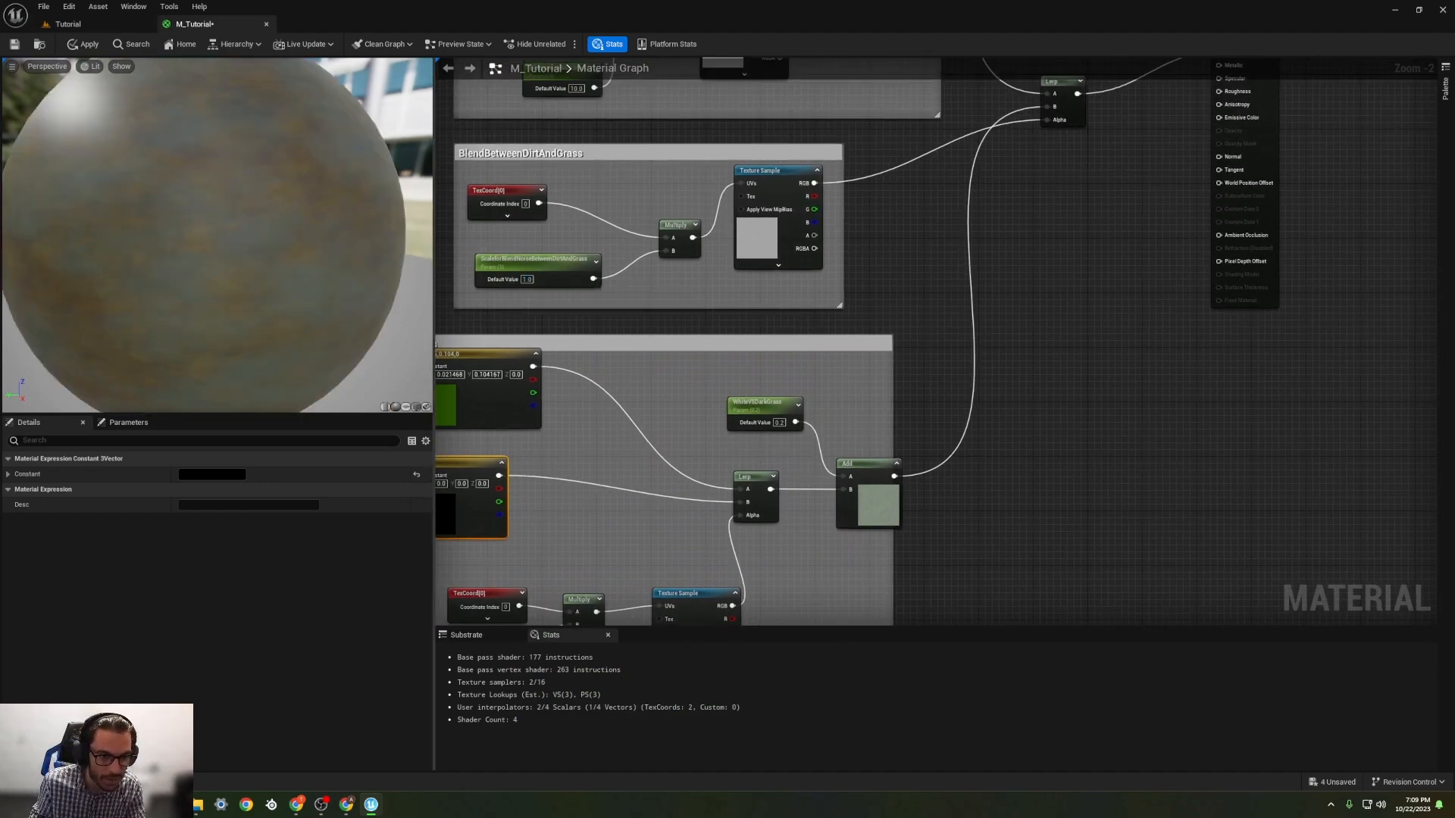
scroll(217, 235, down, 3)
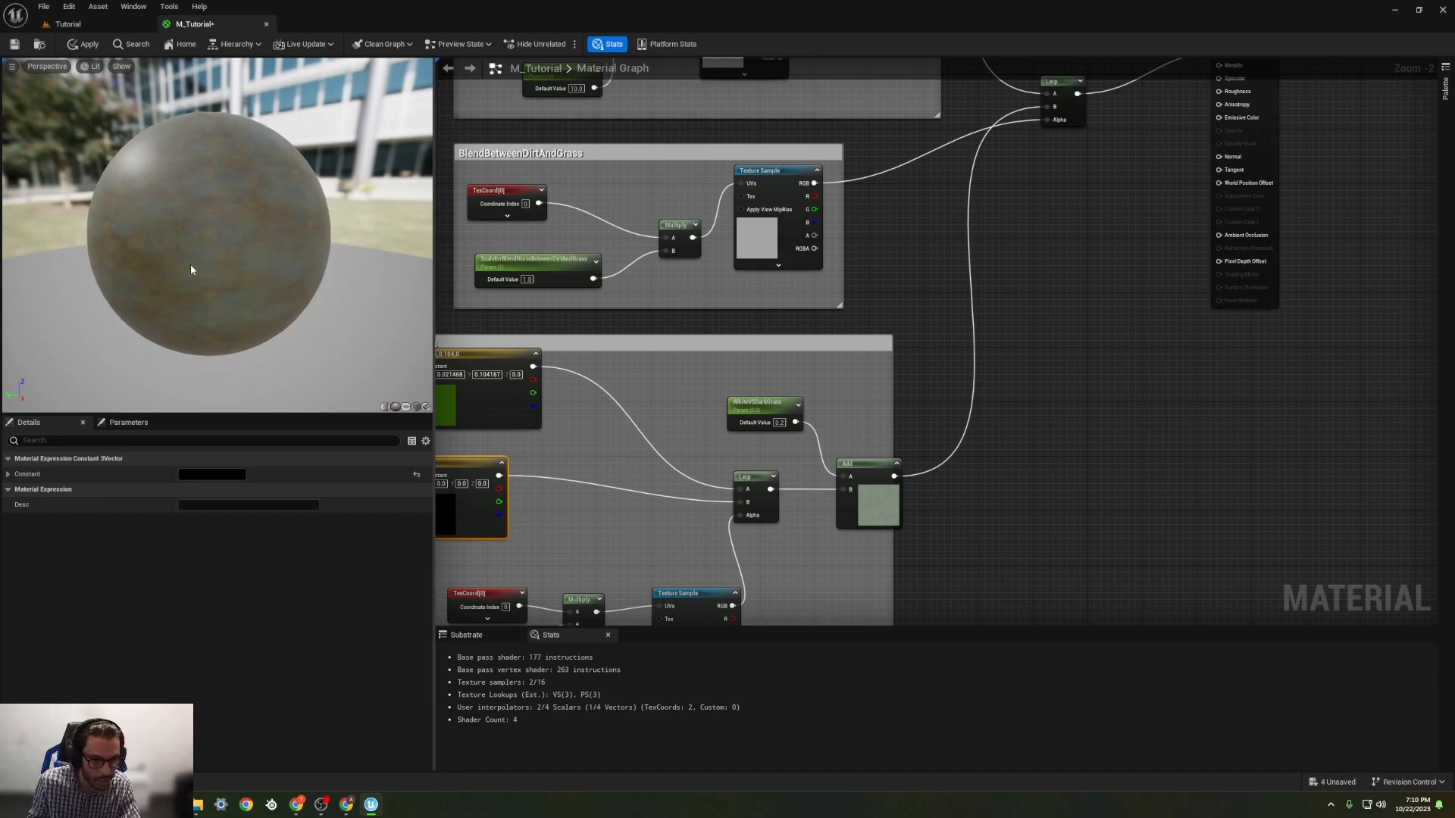
Step: Check the blend on the preview sphere and move the final Lerp node farther away from the M_Tutorial output node
scroll(193, 267, up, 5)
scroll(193, 278, down, 2)
scroll(193, 277, up, 2)
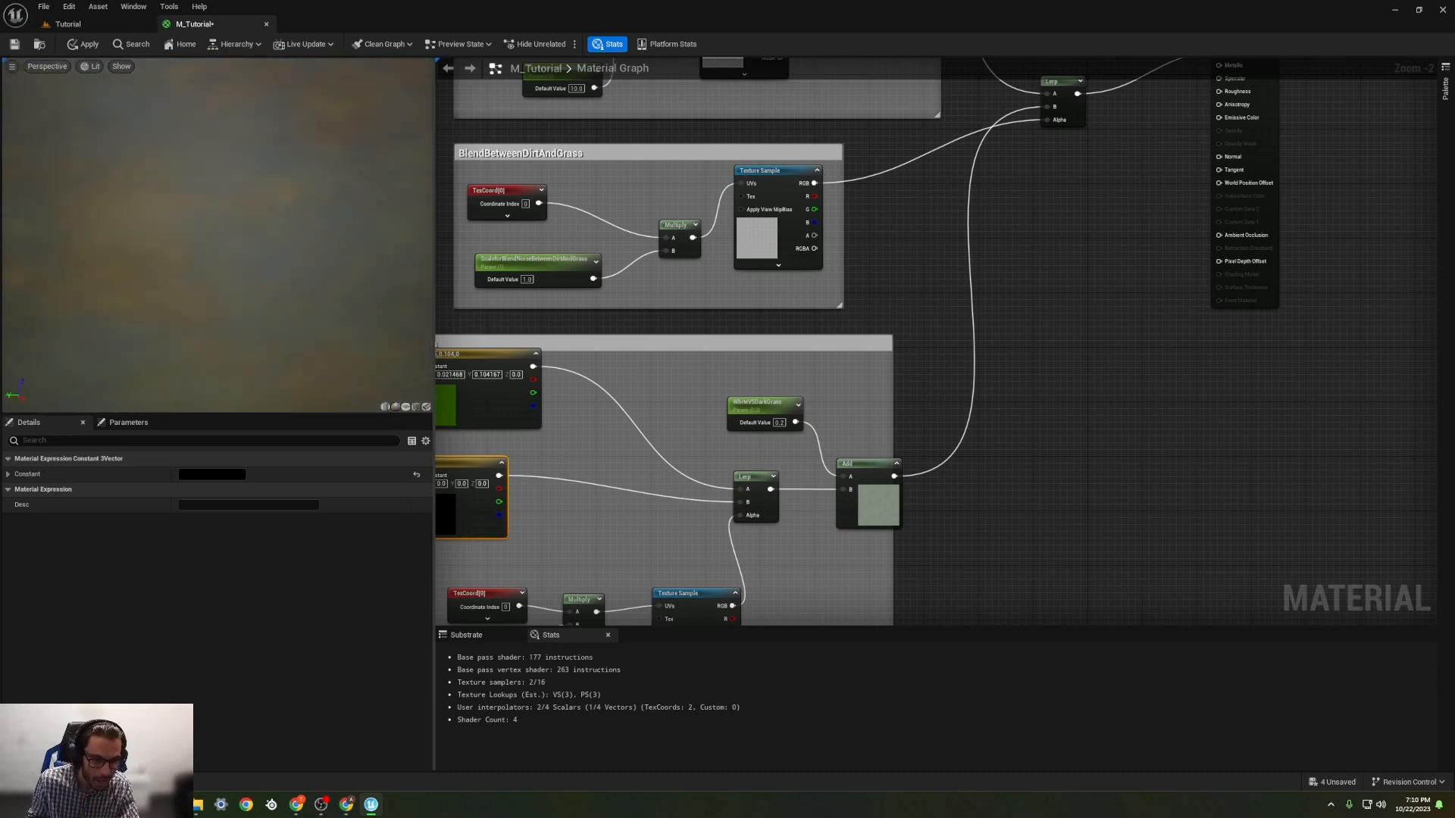
scroll(193, 277, down, 3)
right_drag(841, 371, 824, 458)
scroll(289, 265, down, 1)
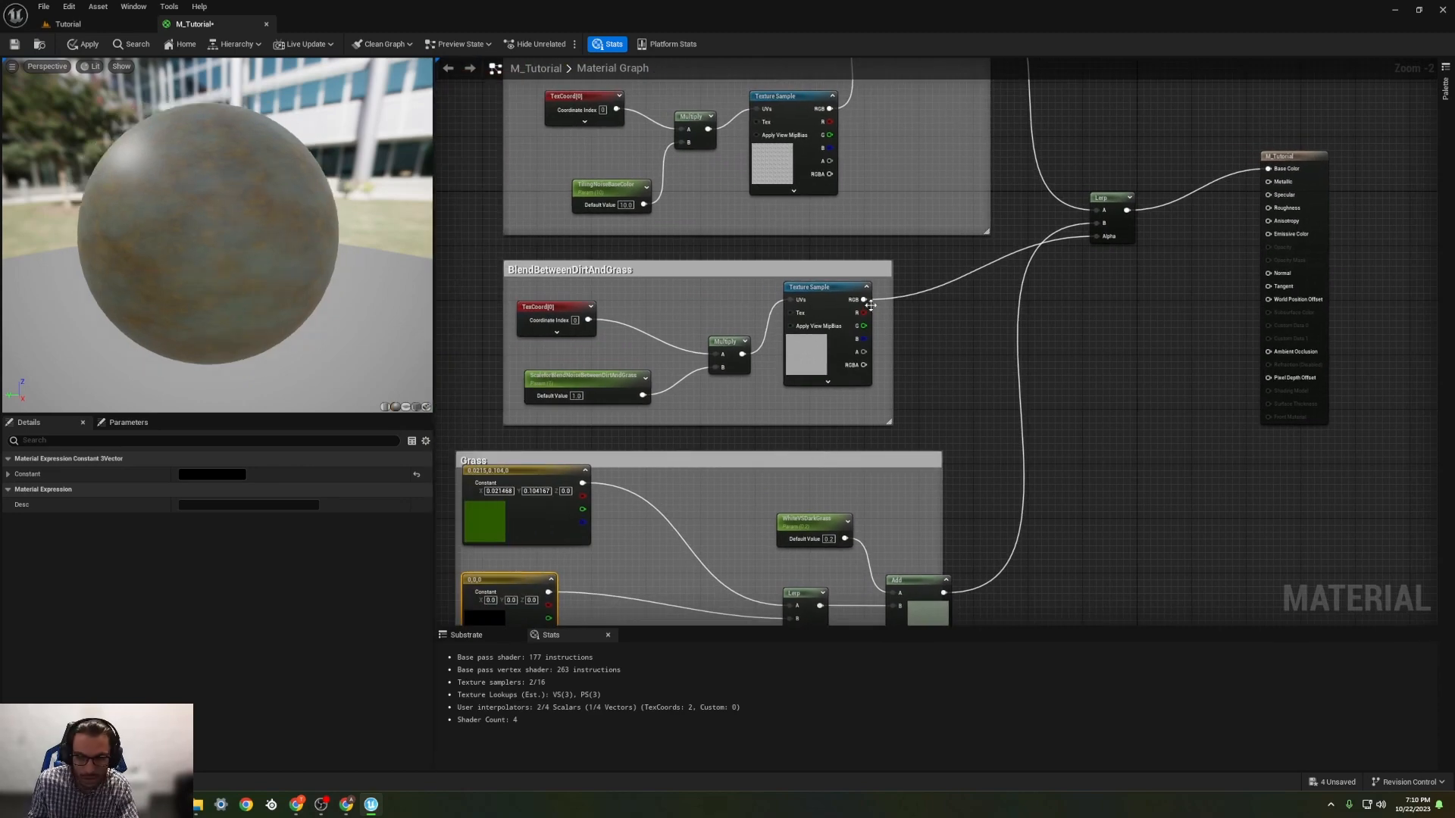
right_drag(973, 324, 679, 401)
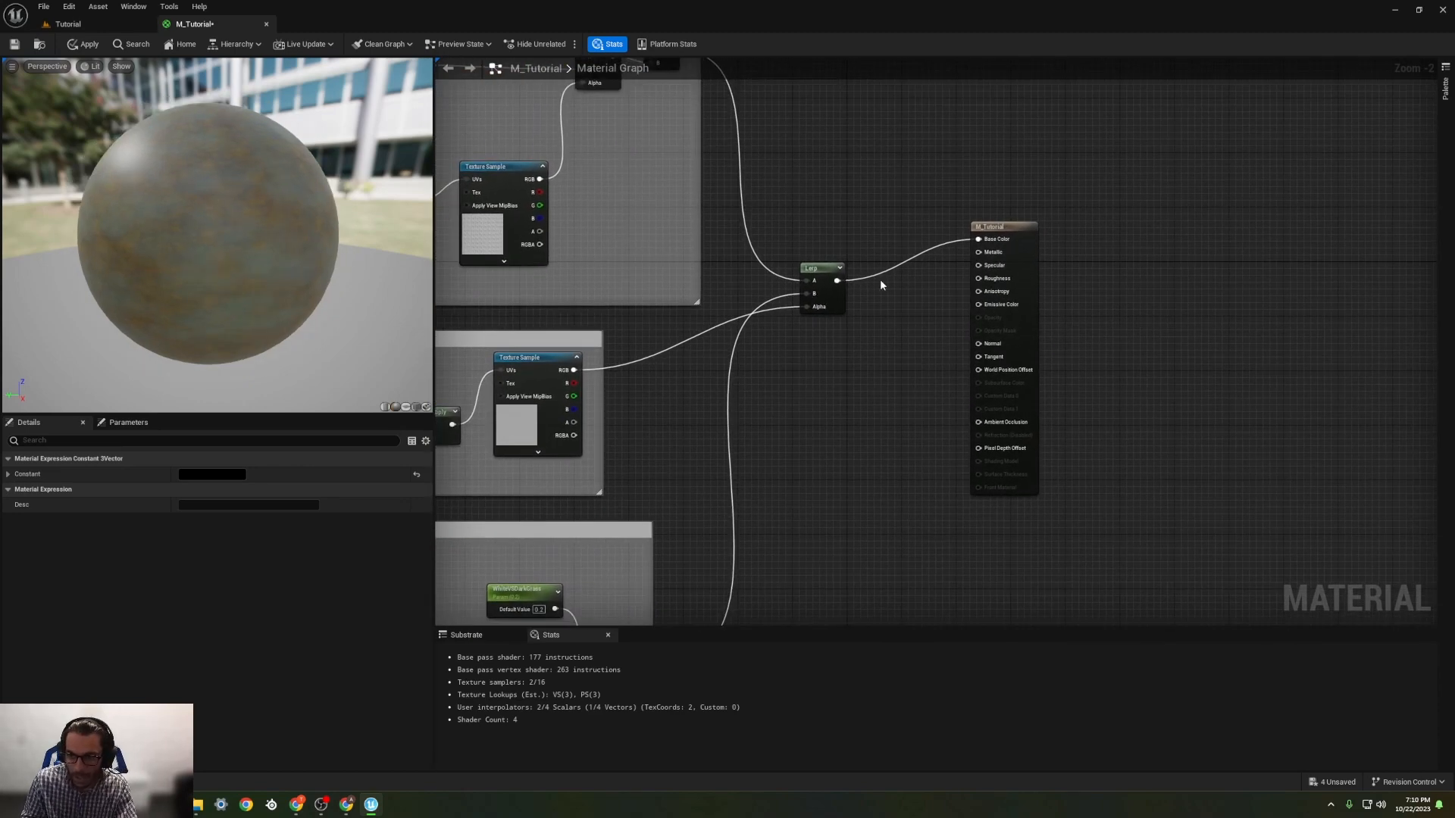
drag(816, 268, 760, 289)
Step: Add two constants beside the M_Tutorial output node and convert the upper one into a parameter named Metallic
click(888, 243)
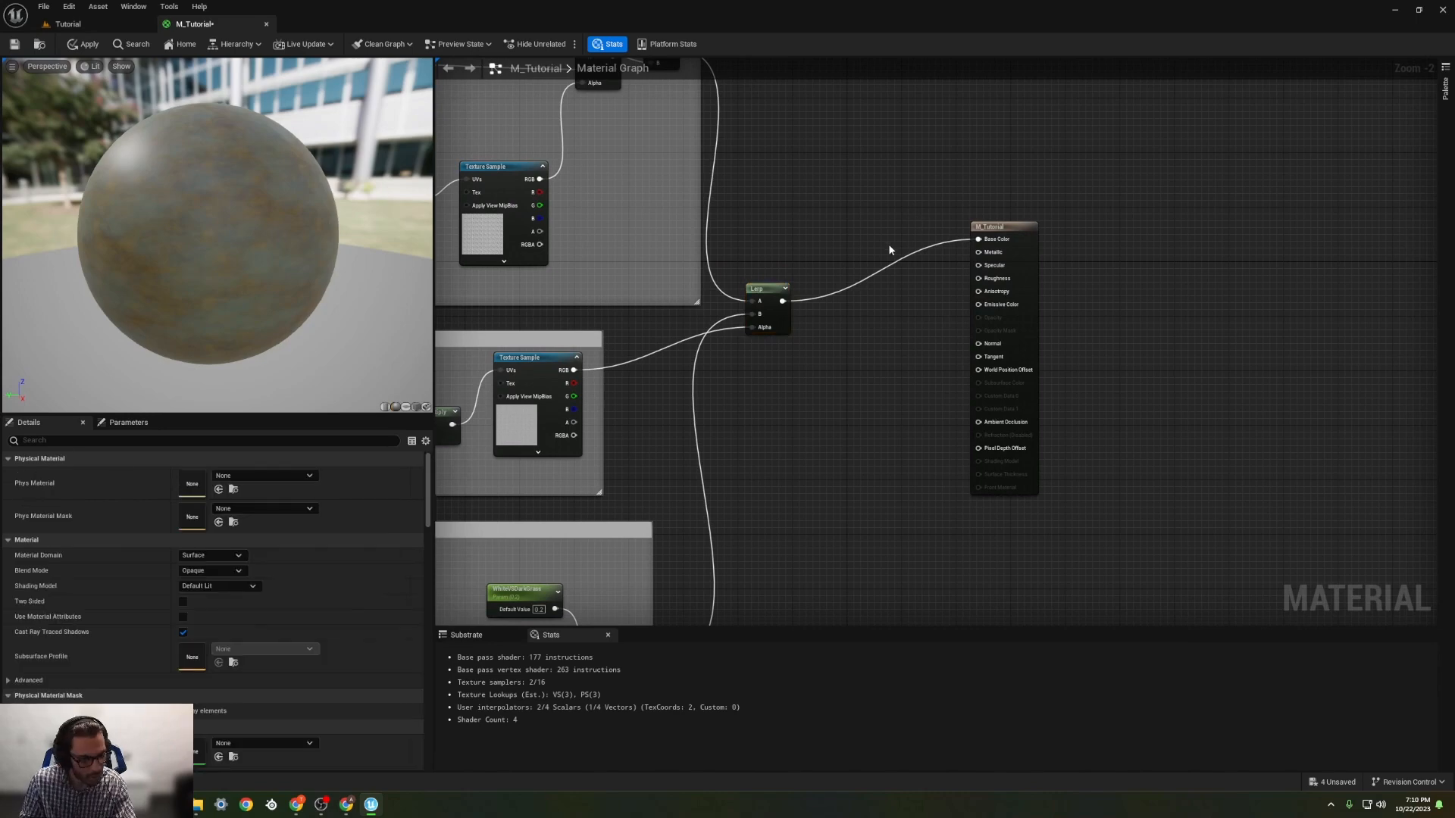
click(845, 227)
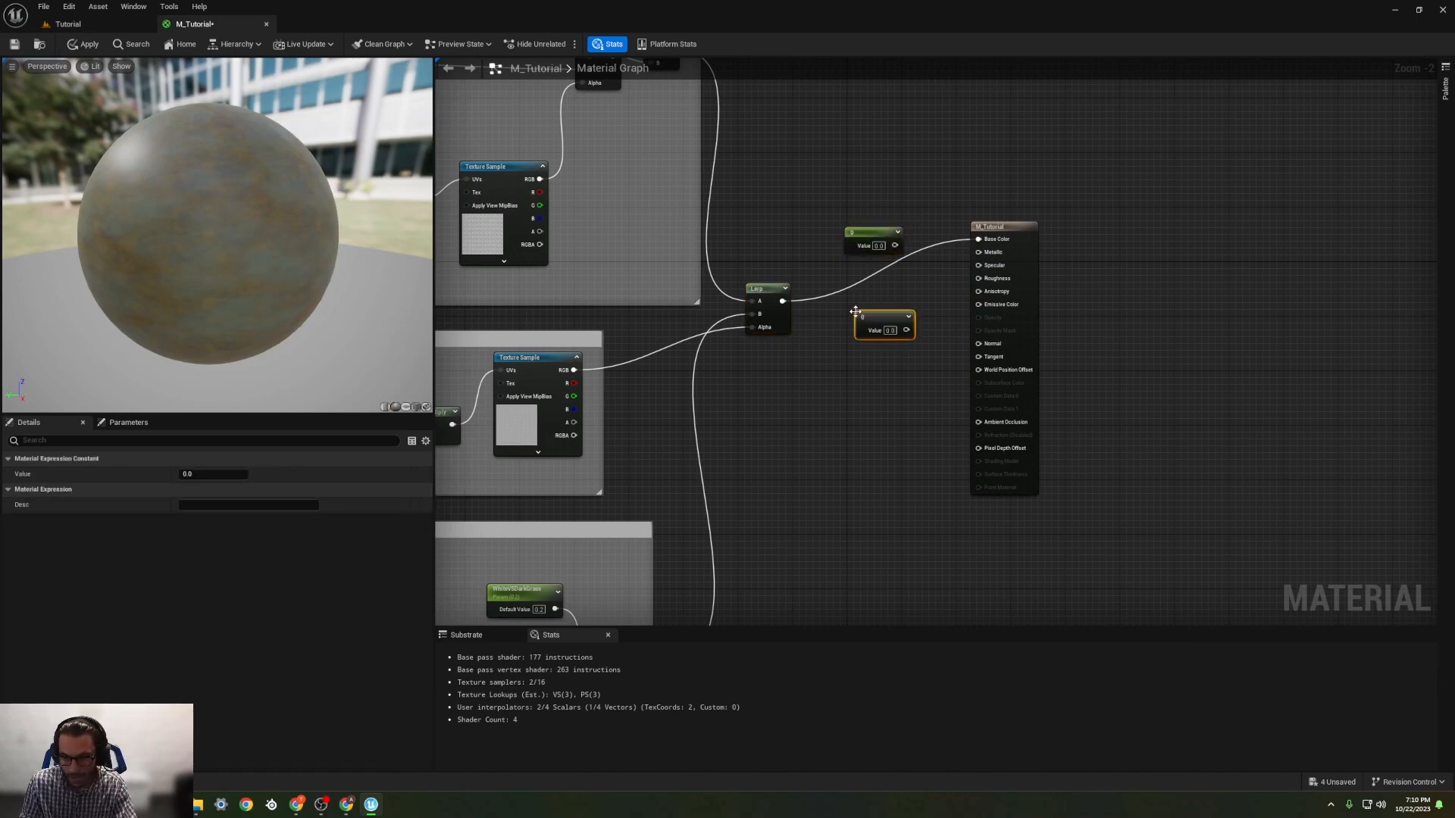
right_click(881, 237)
click(917, 260)
text(Metallic)
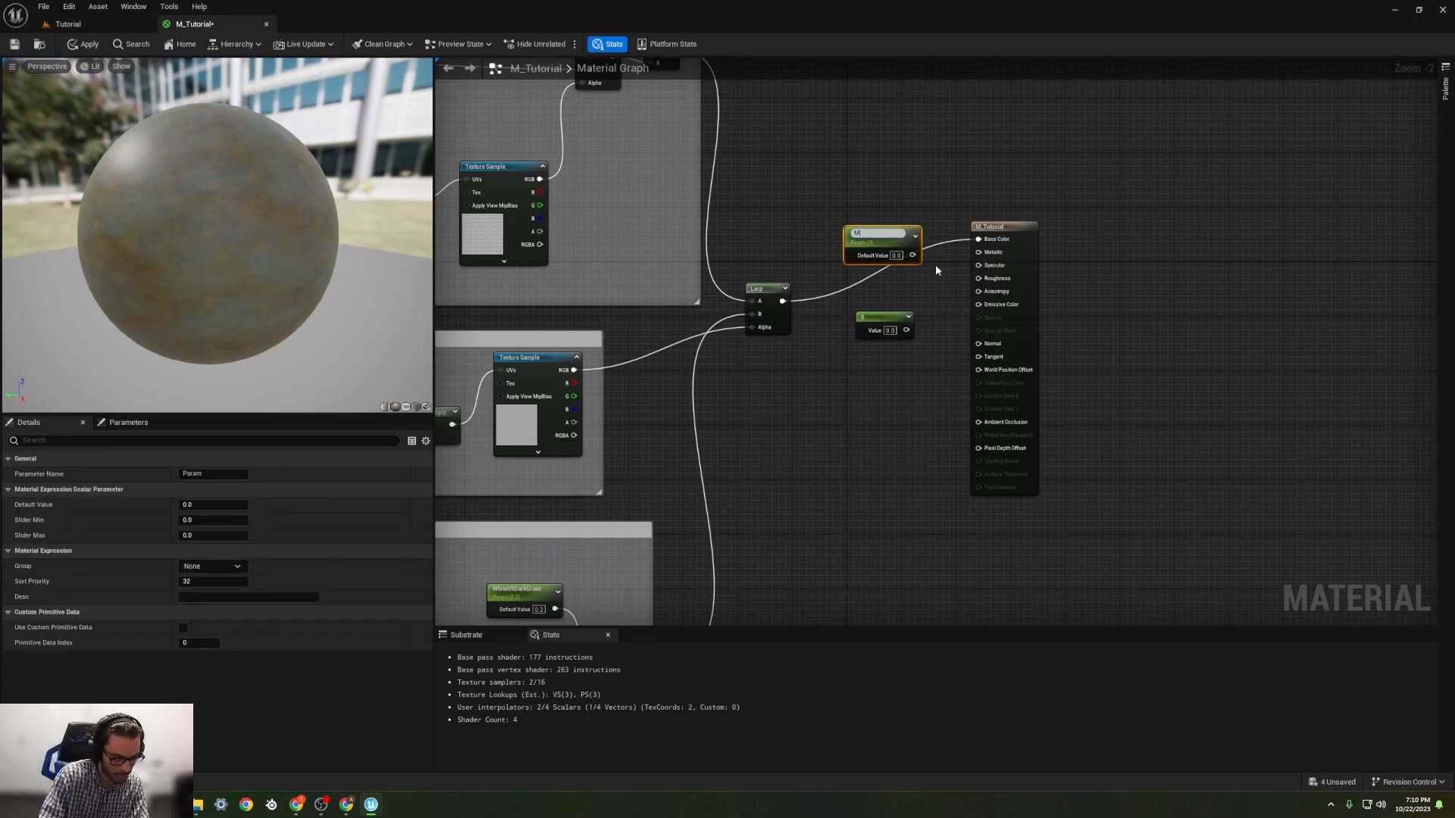
Step: Convert the lower constant into a parameter named Roughness with a default value of 0.6
right_click(888, 320)
click(908, 345)
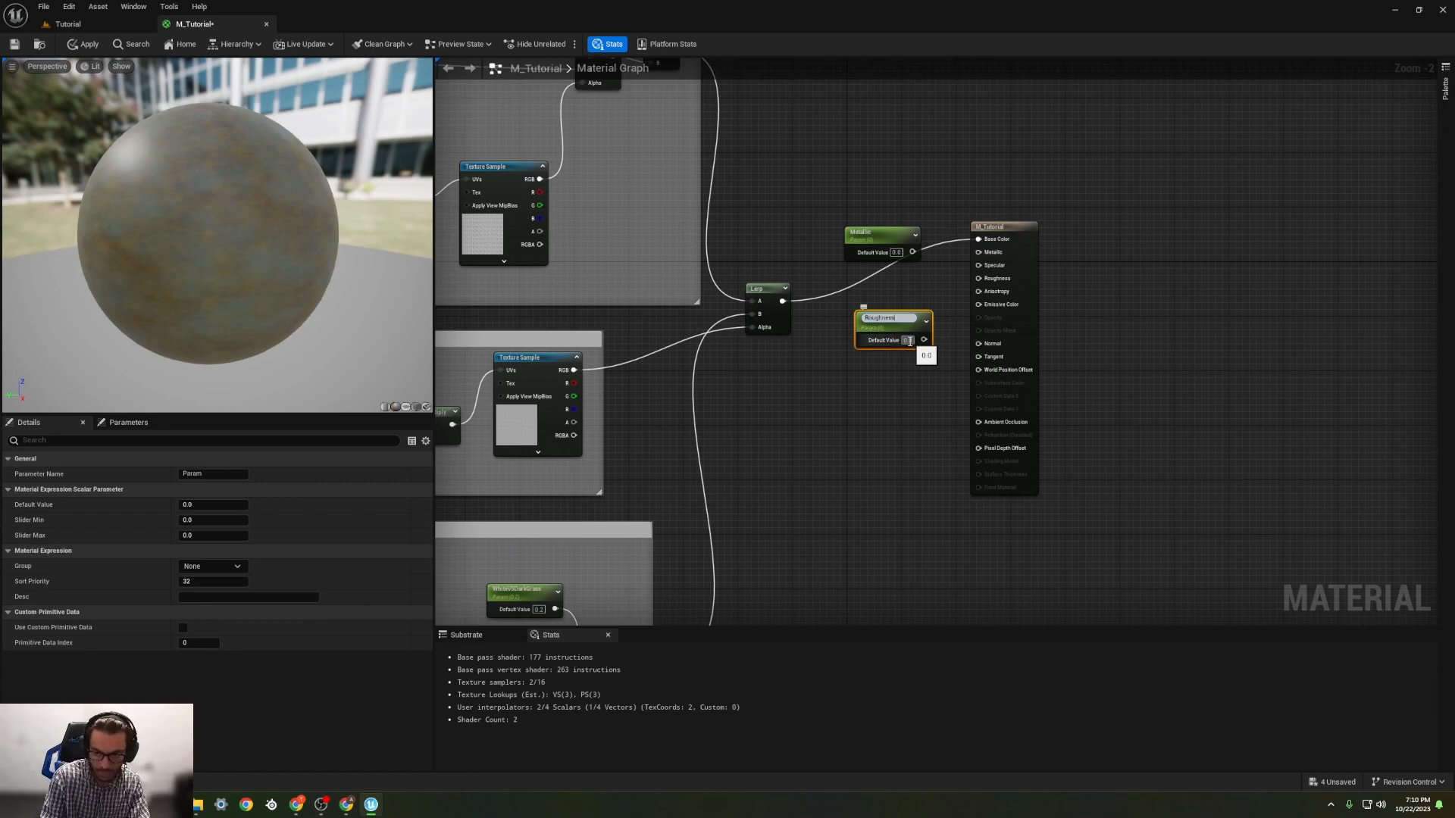
text(Roughness)
key(Return)
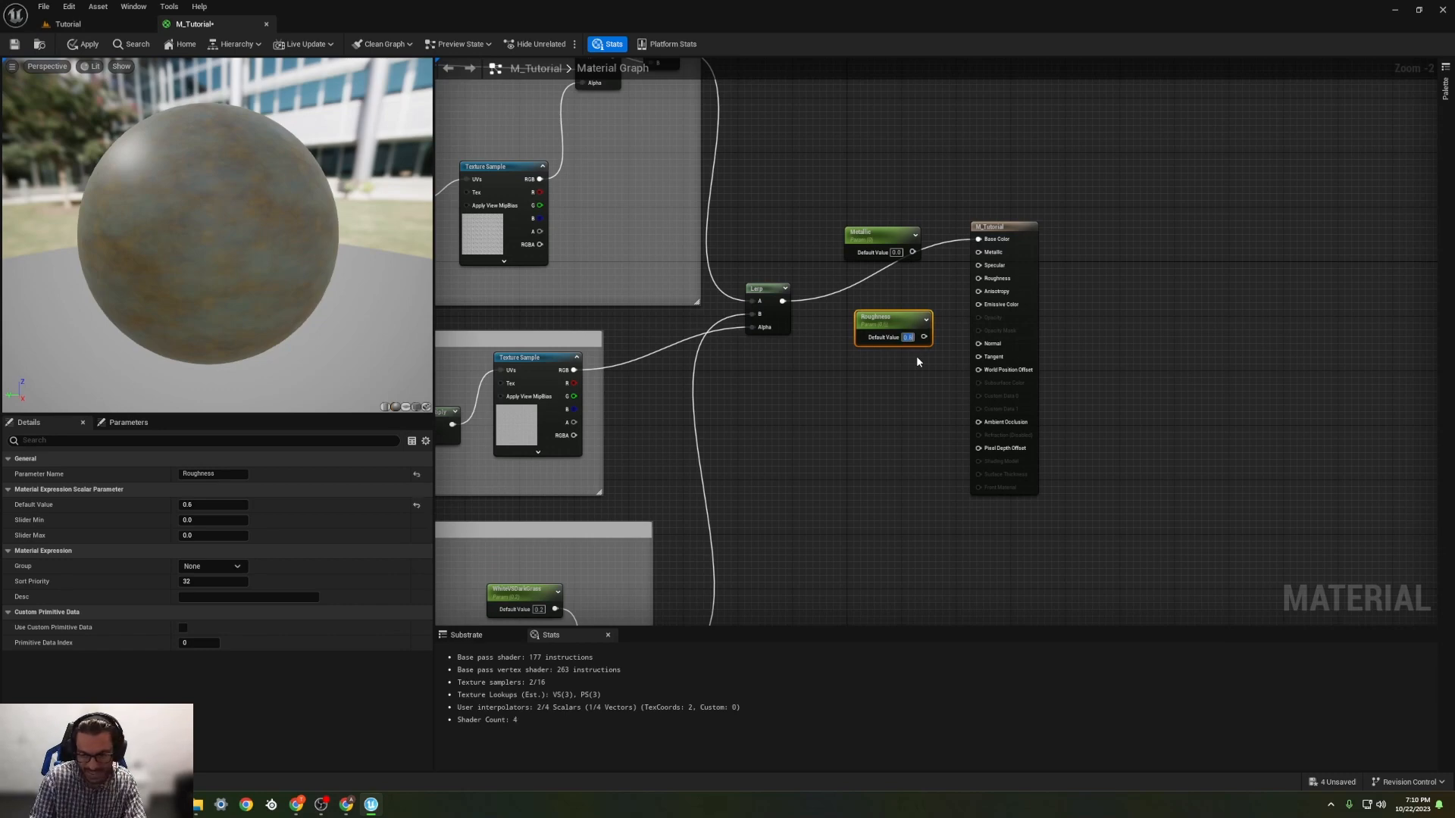
Step: Connect the Metallic and Roughness parameters to the matching inputs of the M_Tutorial output node
click(899, 253)
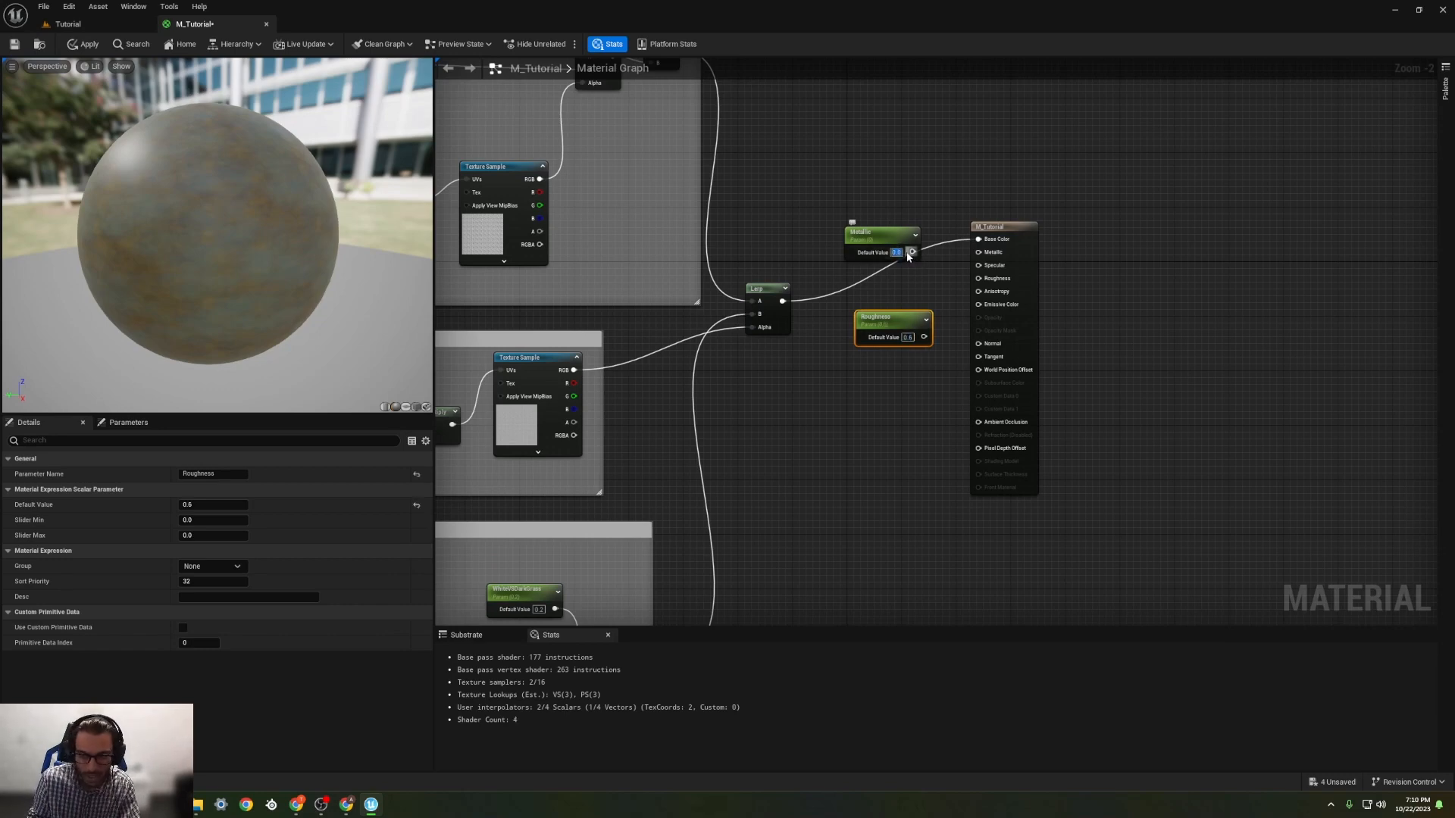
drag(912, 253, 979, 253)
drag(902, 326, 978, 278)
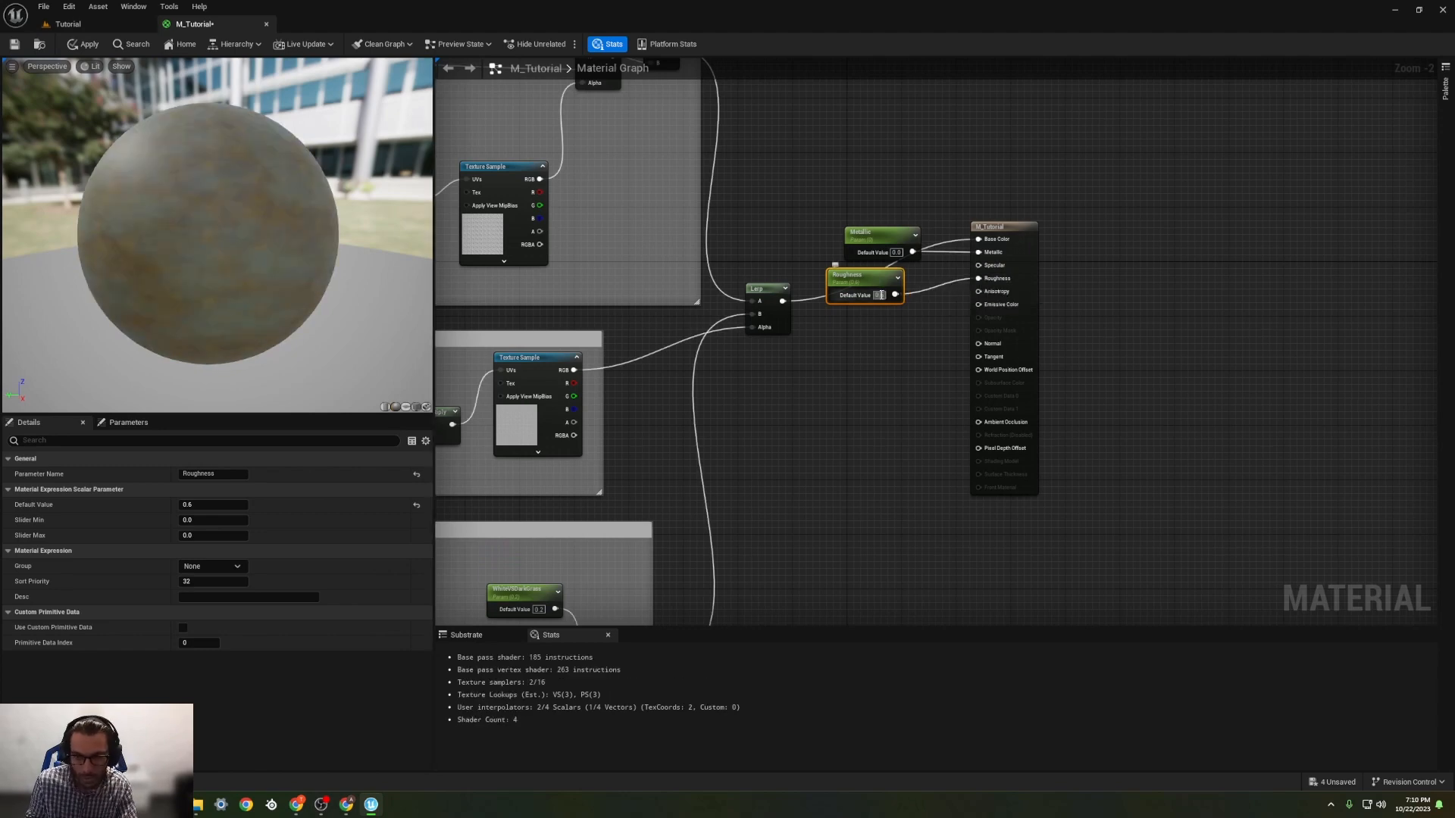
Step: Try Roughness default values of 0.4, 1 and 0.6, and settle on 0.7
text(.4)
key(Return)
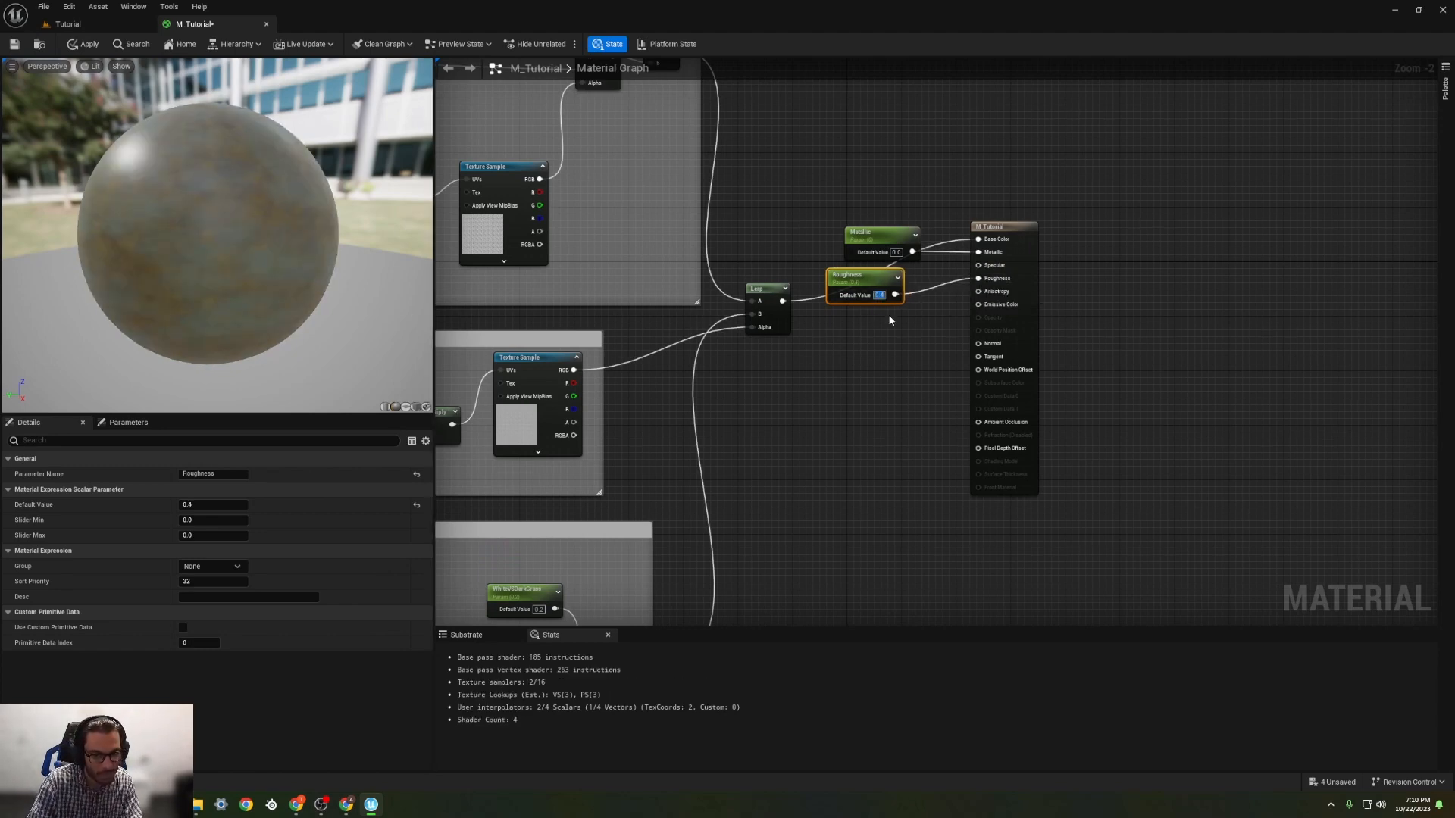
text(1.6)
key(Return)
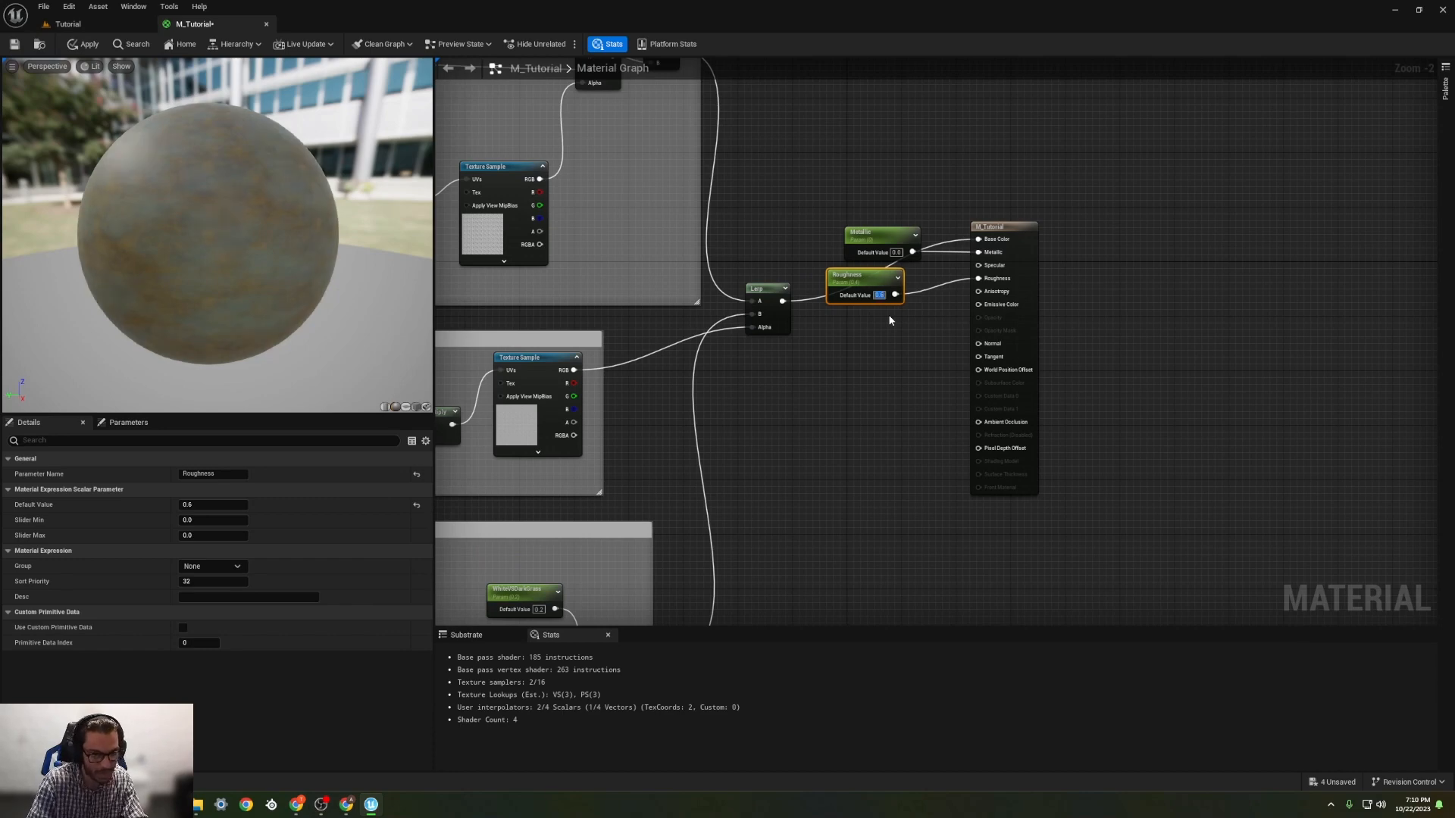
text(0.7)
key(Return)
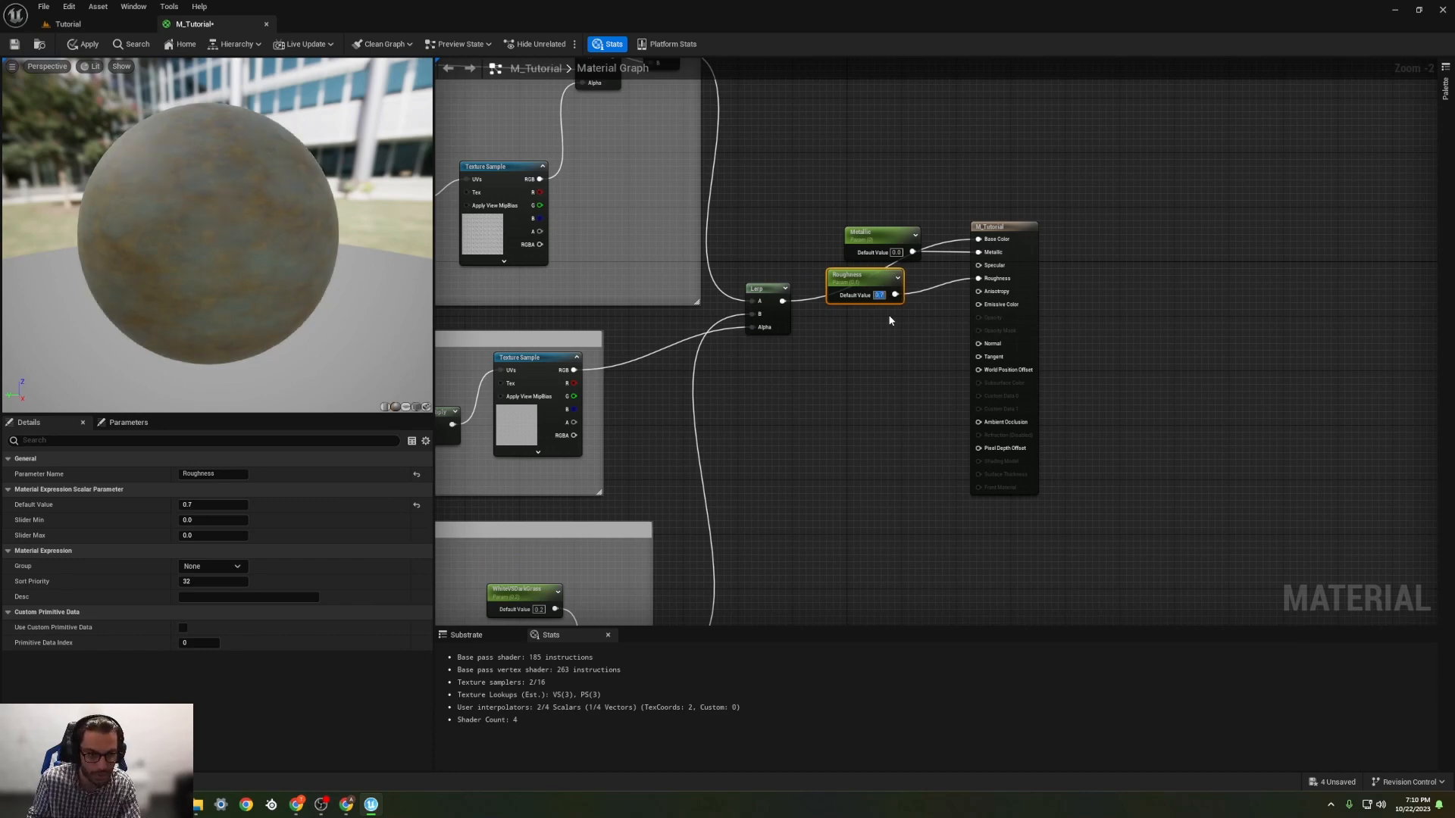
Step: Move the M_Tutorial output node farther from the Lerp and place the Roughness and Metallic parameters above the Base Color wire
scroll(172, 219, up, 5)
click(823, 386)
right_drag(825, 388, 875, 382)
drag(1042, 227, 1137, 220)
drag(911, 270, 911, 162)
drag(918, 227, 901, 209)
right_drag(732, 273, 978, 205)
Step: Set the ScaleforBlendNoiseBetweenDirtAndGrass default value to 0.7 and inspect the blend on the preview sphere
right_drag(684, 282, 681, 289)
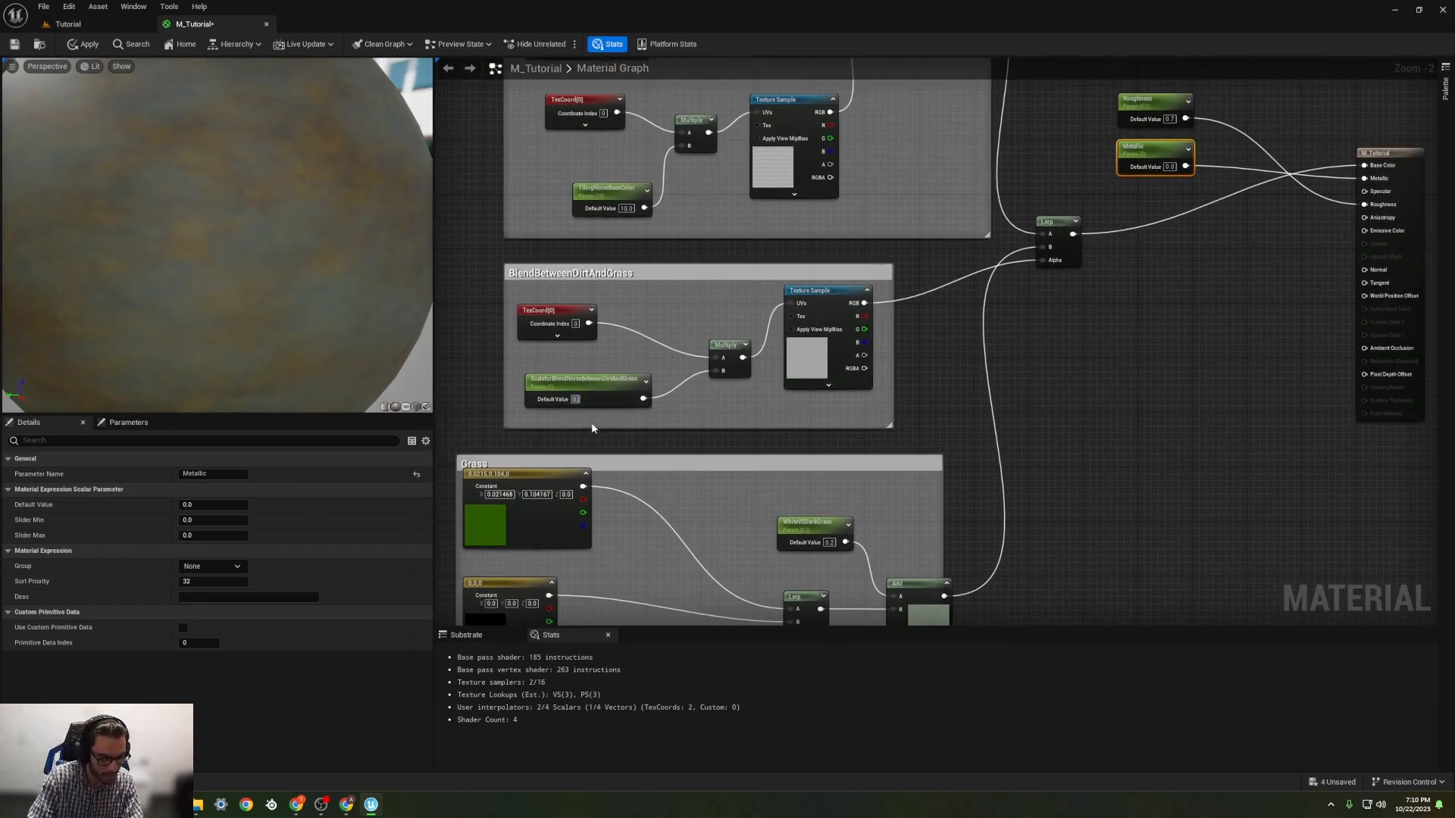
text(.7)
key(Return)
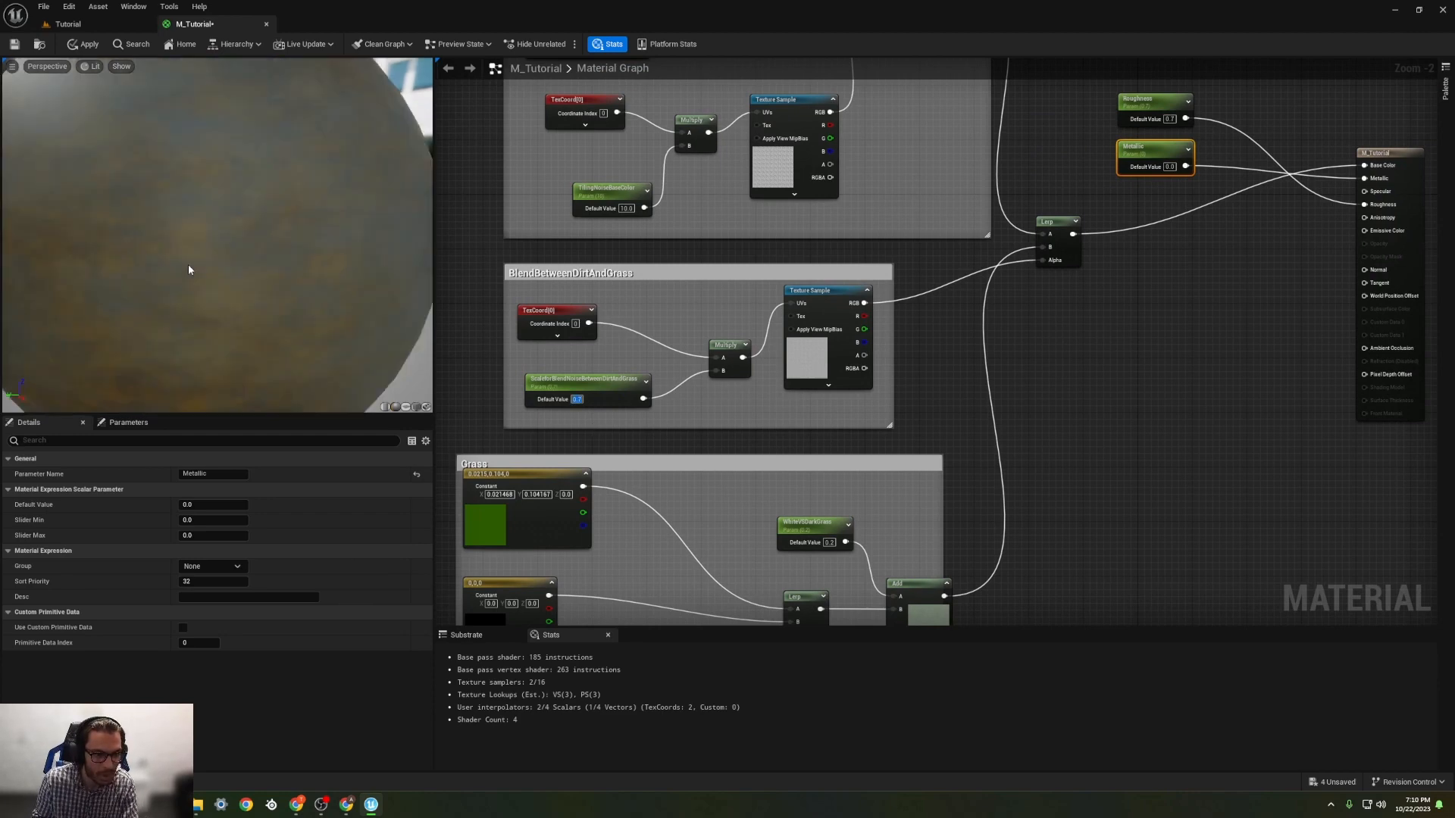
scroll(187, 265, down, 5)
mouse_move(188, 265)
right_down()
mouse_move(188, 287)
mouse_move(188, 205)
mouse_move(188, 326)
mouse_move(188, 292)
right_up()
Step: Change the black constant in the Grass group to a dark green with a colour value of 0.046875
right_drag(692, 546, 777, 276)
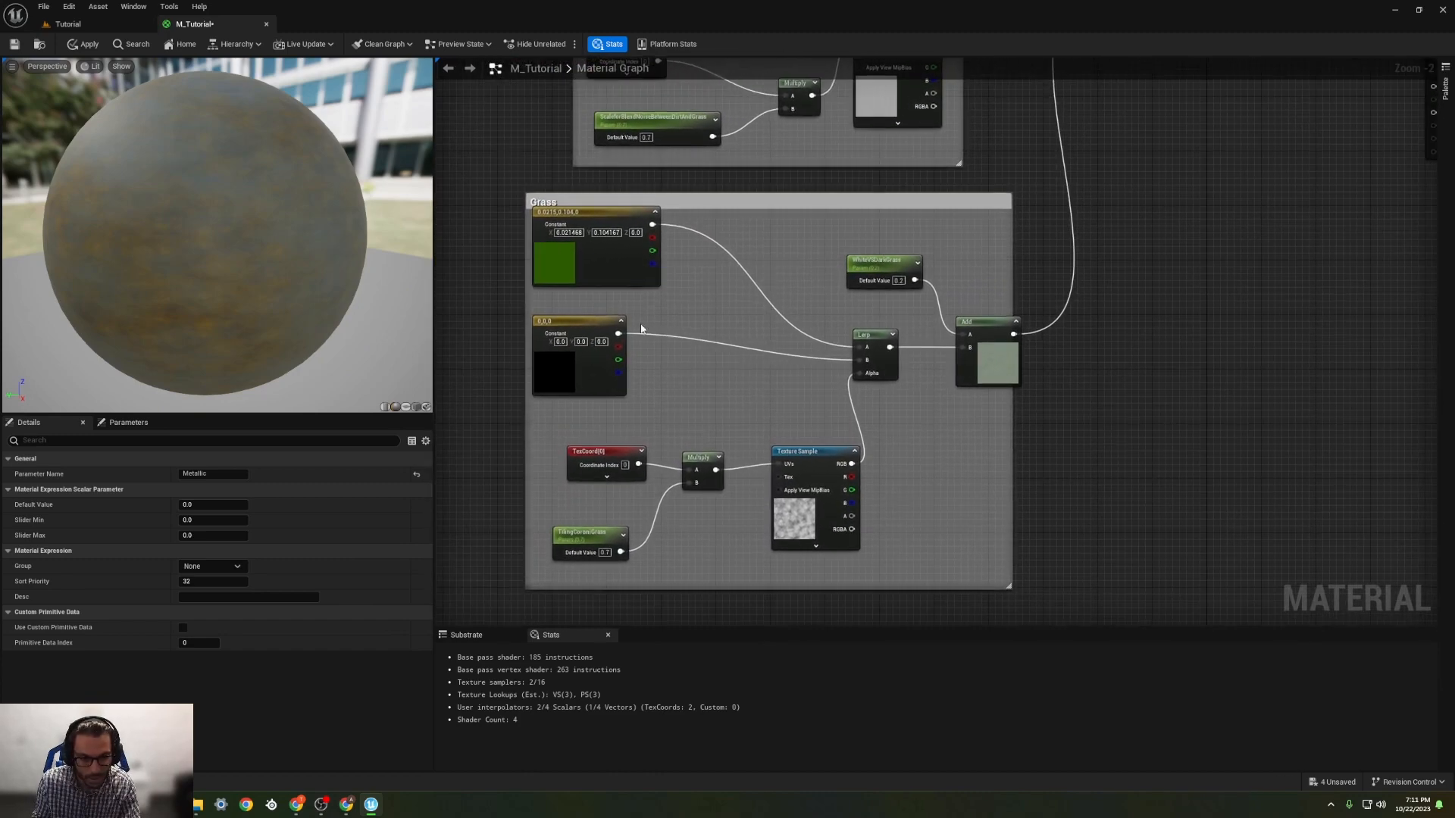
double_click(576, 384)
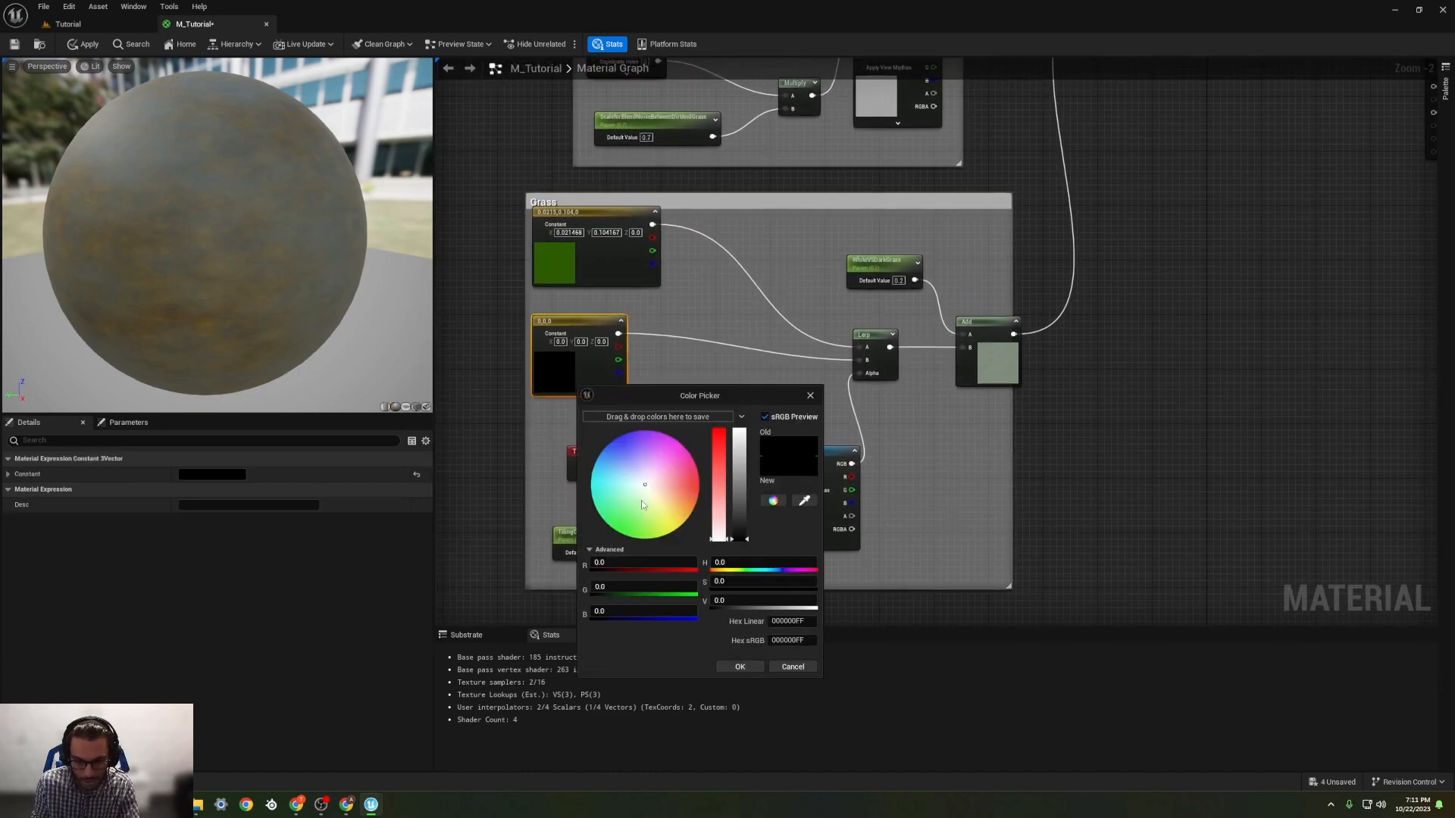
drag(641, 500, 618, 533)
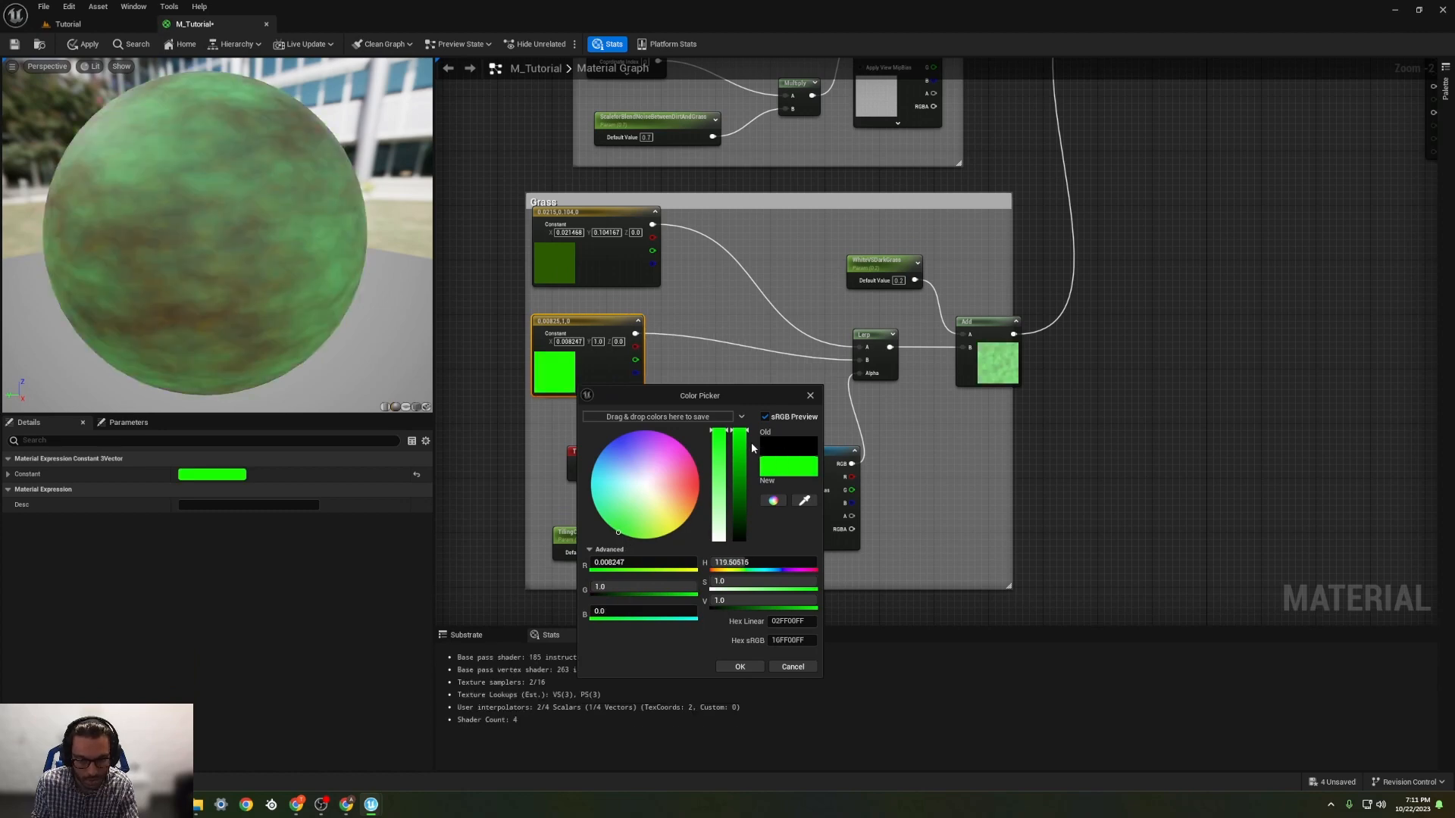
drag(740, 454, 736, 538)
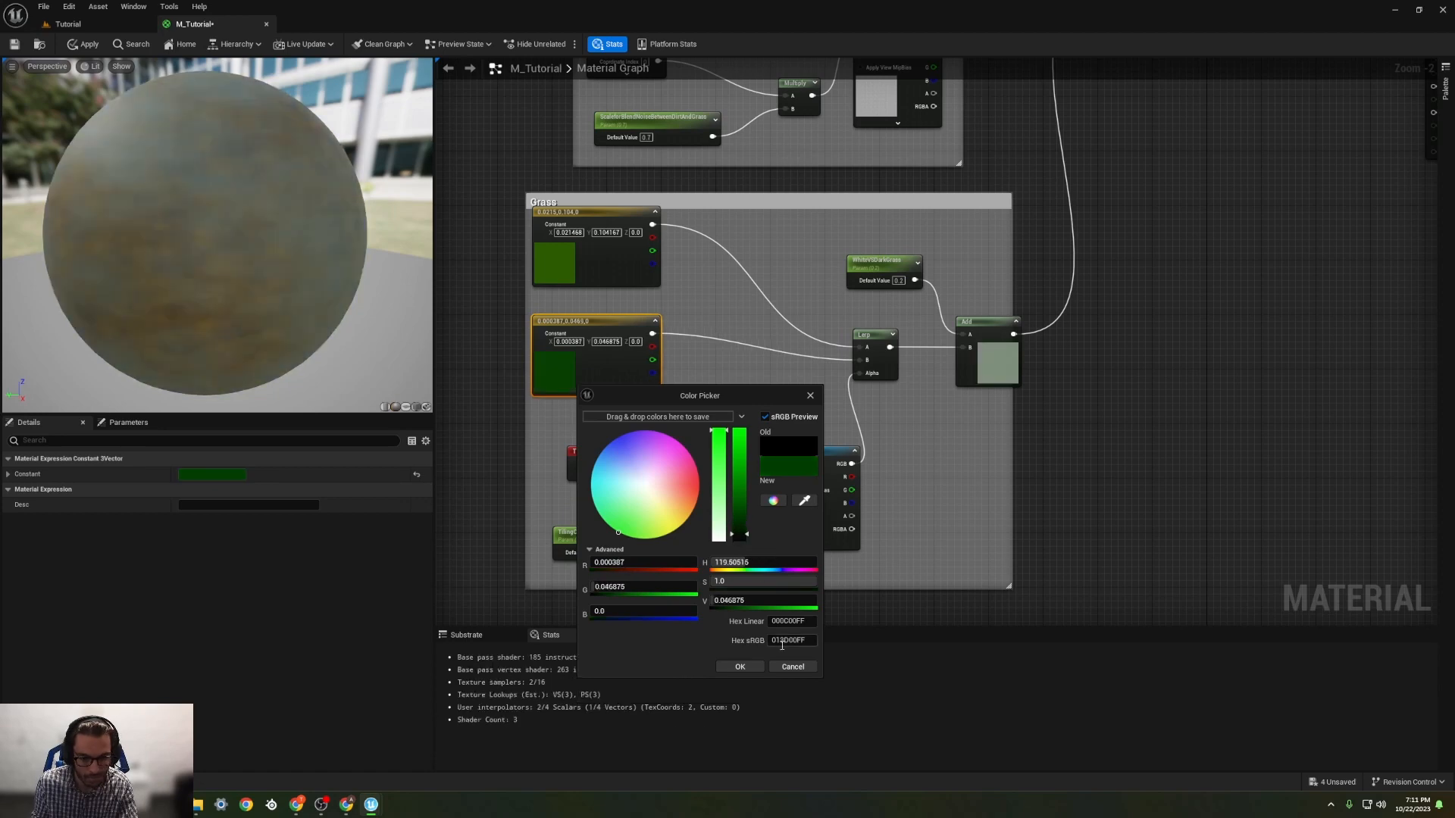
click(743, 666)
Step: Add a Texture Sample node below the final Lerp and assign the T_Micro_Noise_N normal texture to it
right_drag(818, 378, 760, 534)
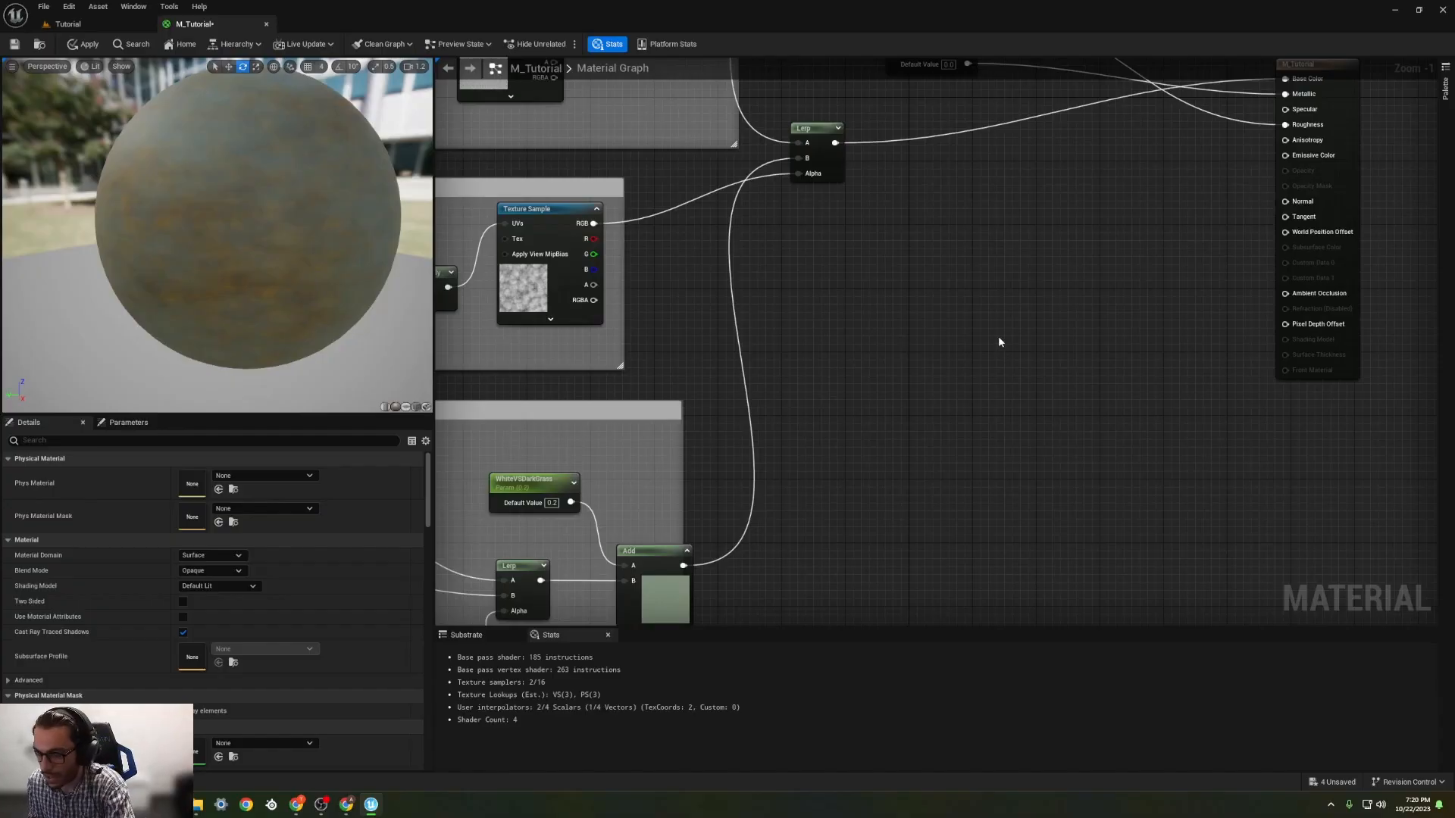
right_drag(997, 335, 968, 325)
scroll(227, 311, down, 3)
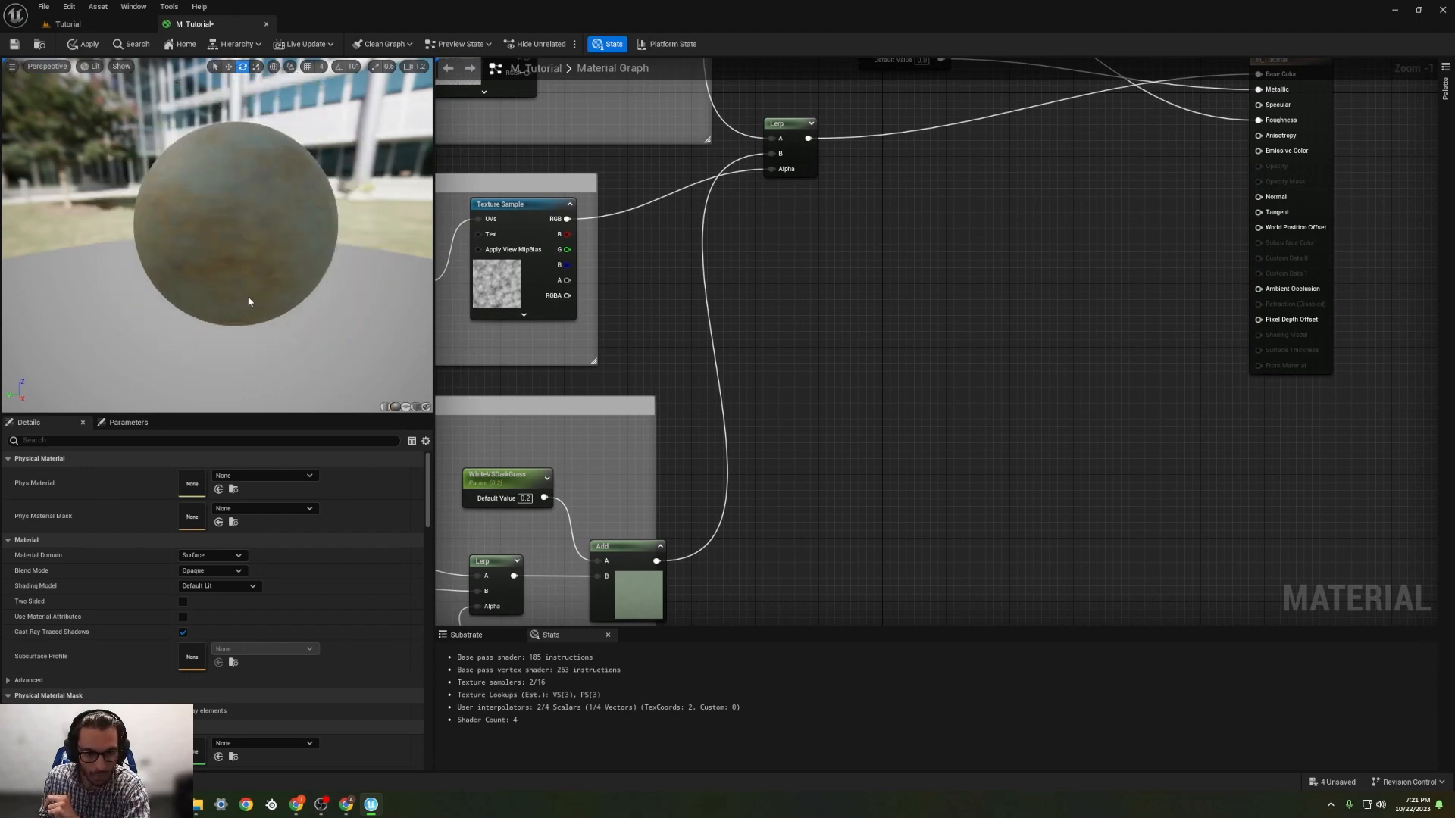
click(823, 281)
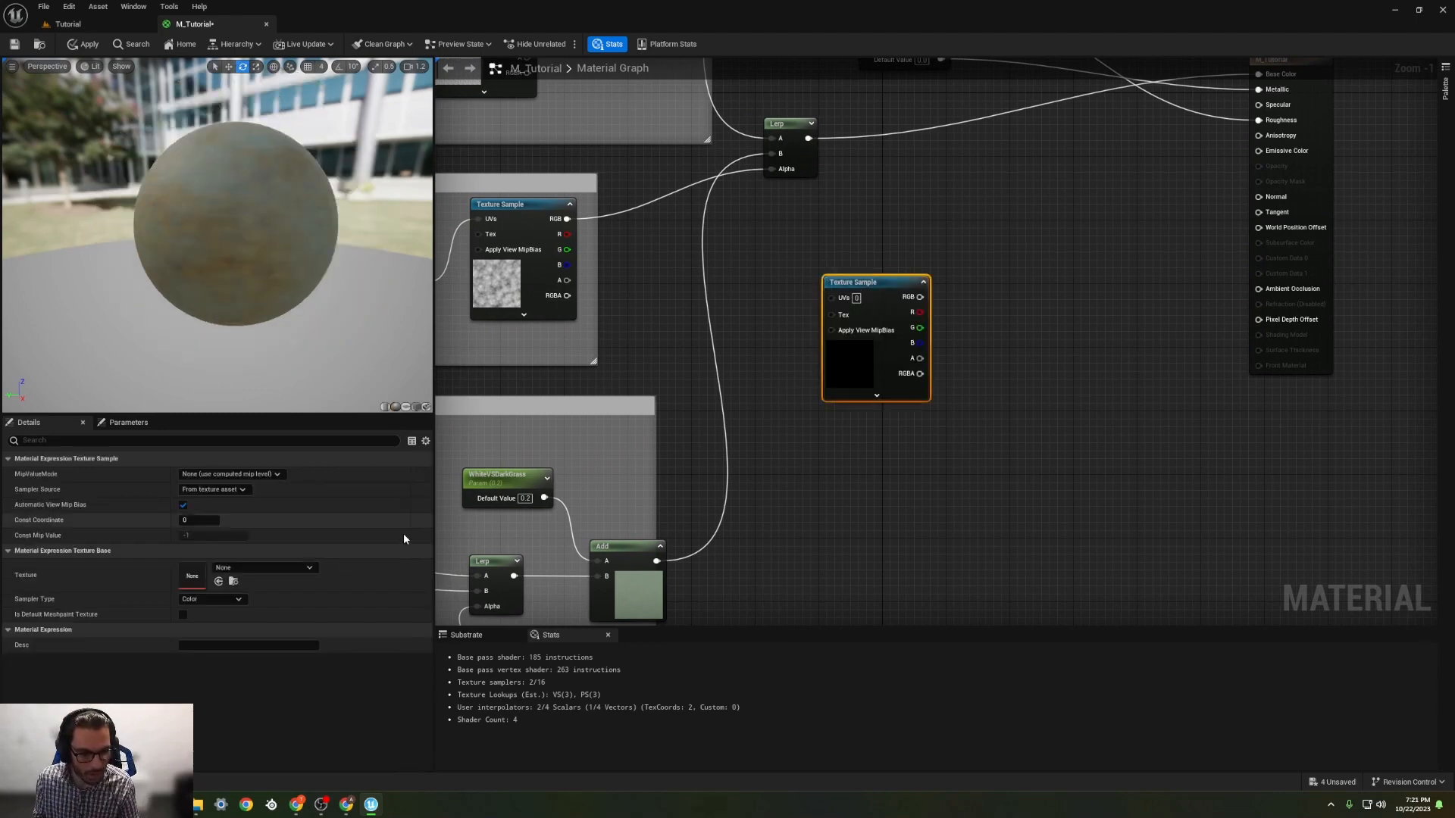
click(296, 566)
text(nois)
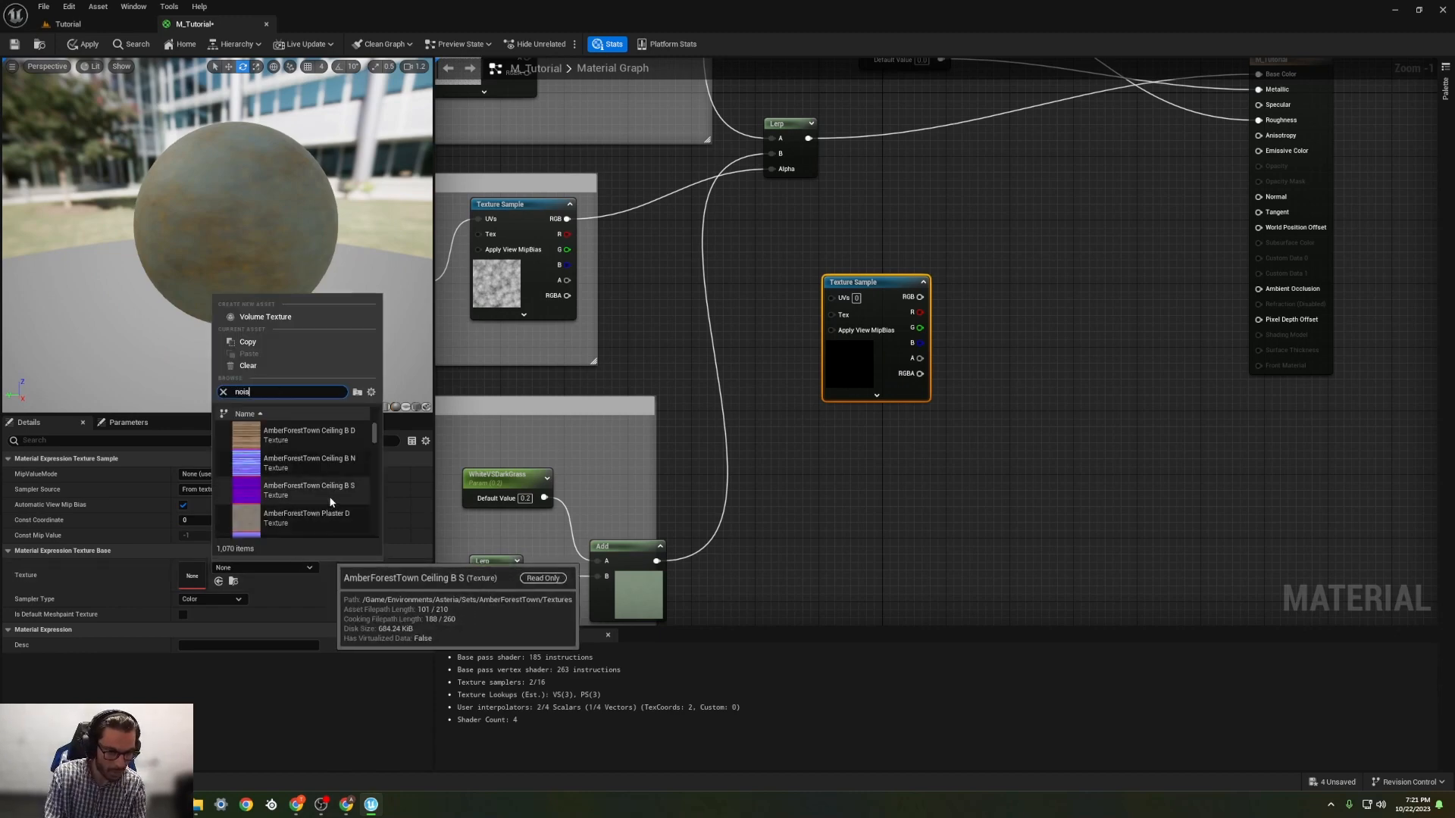
text(e)
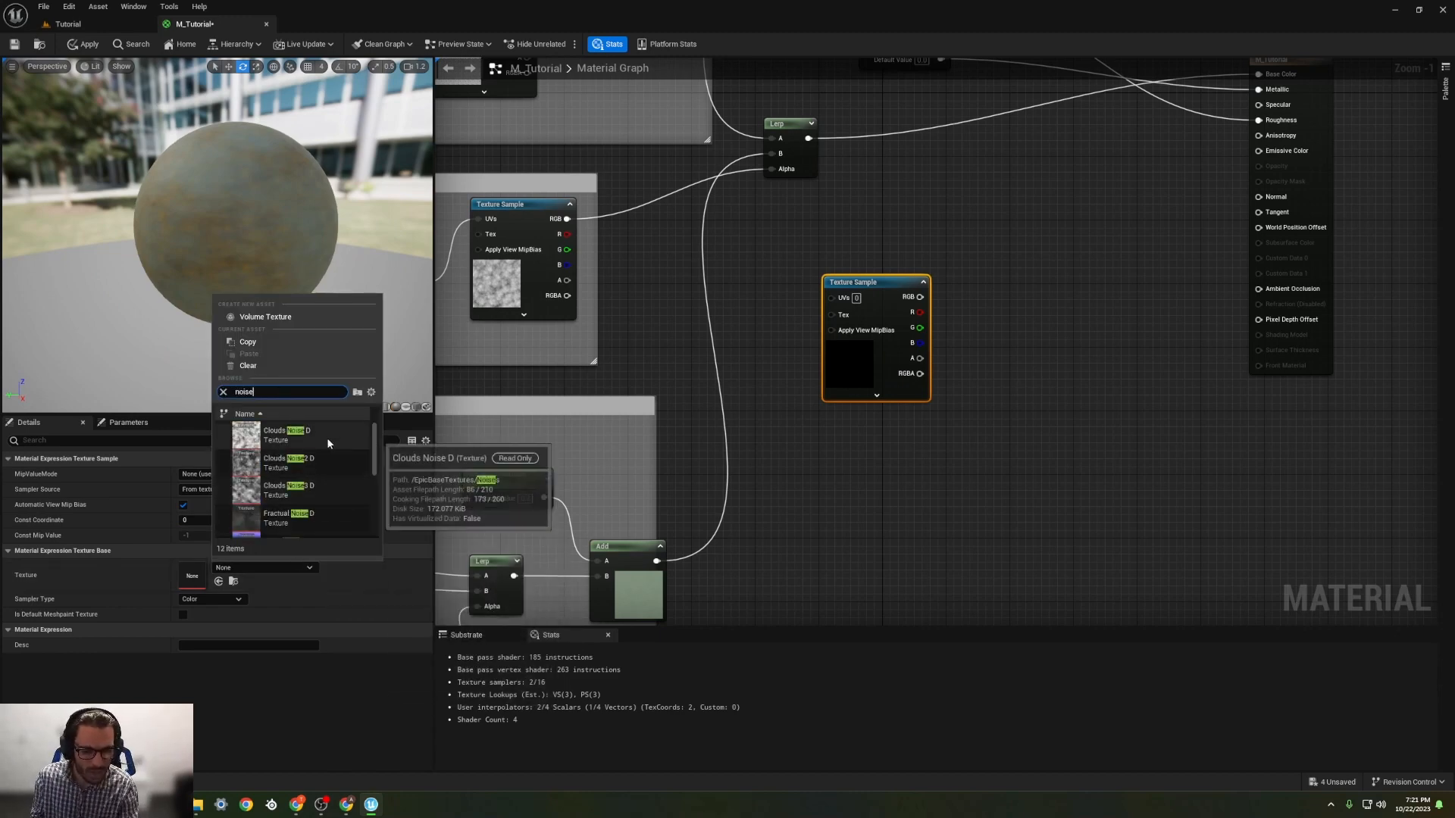
scroll(326, 455, down, 3)
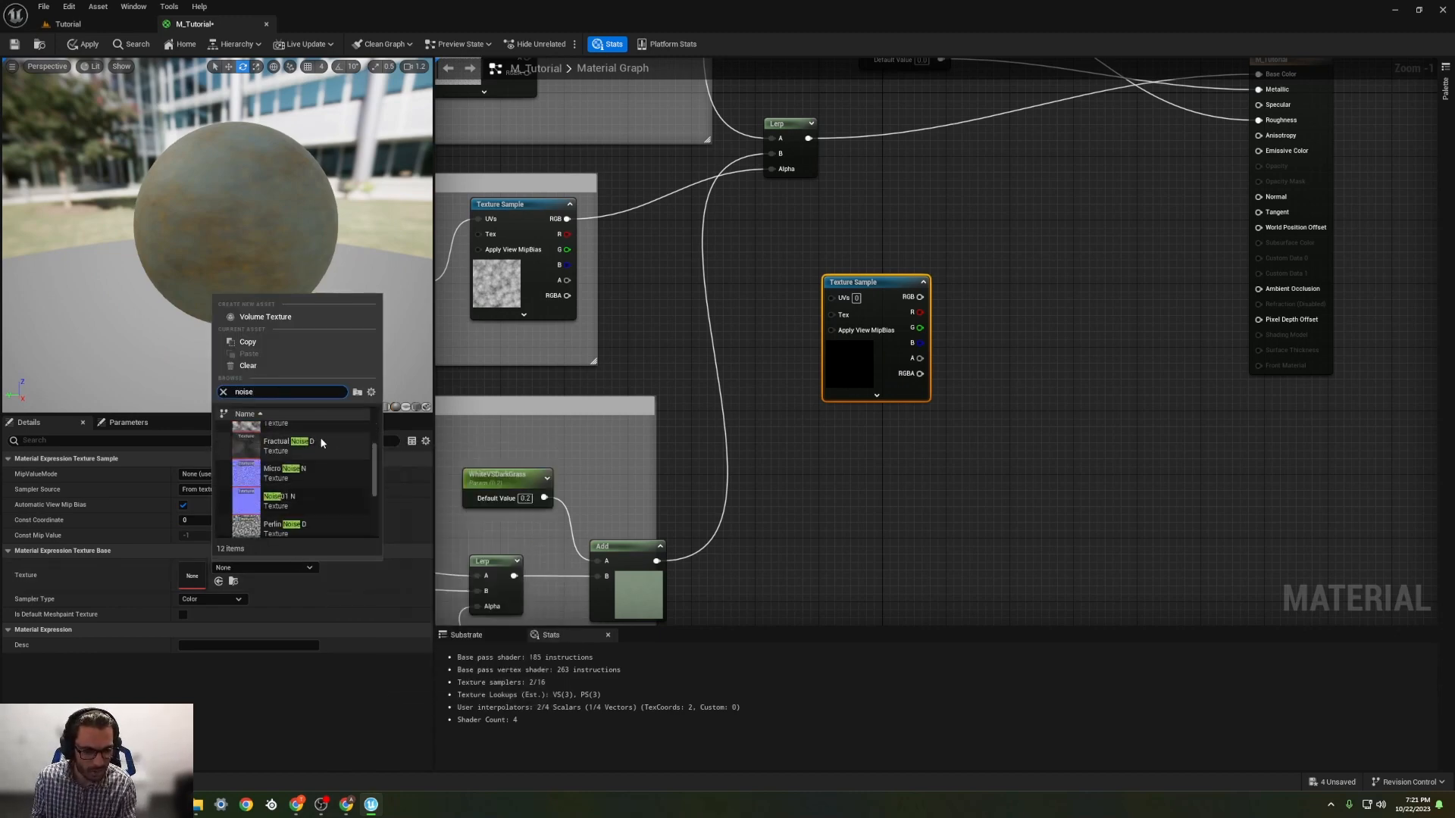
click(252, 479)
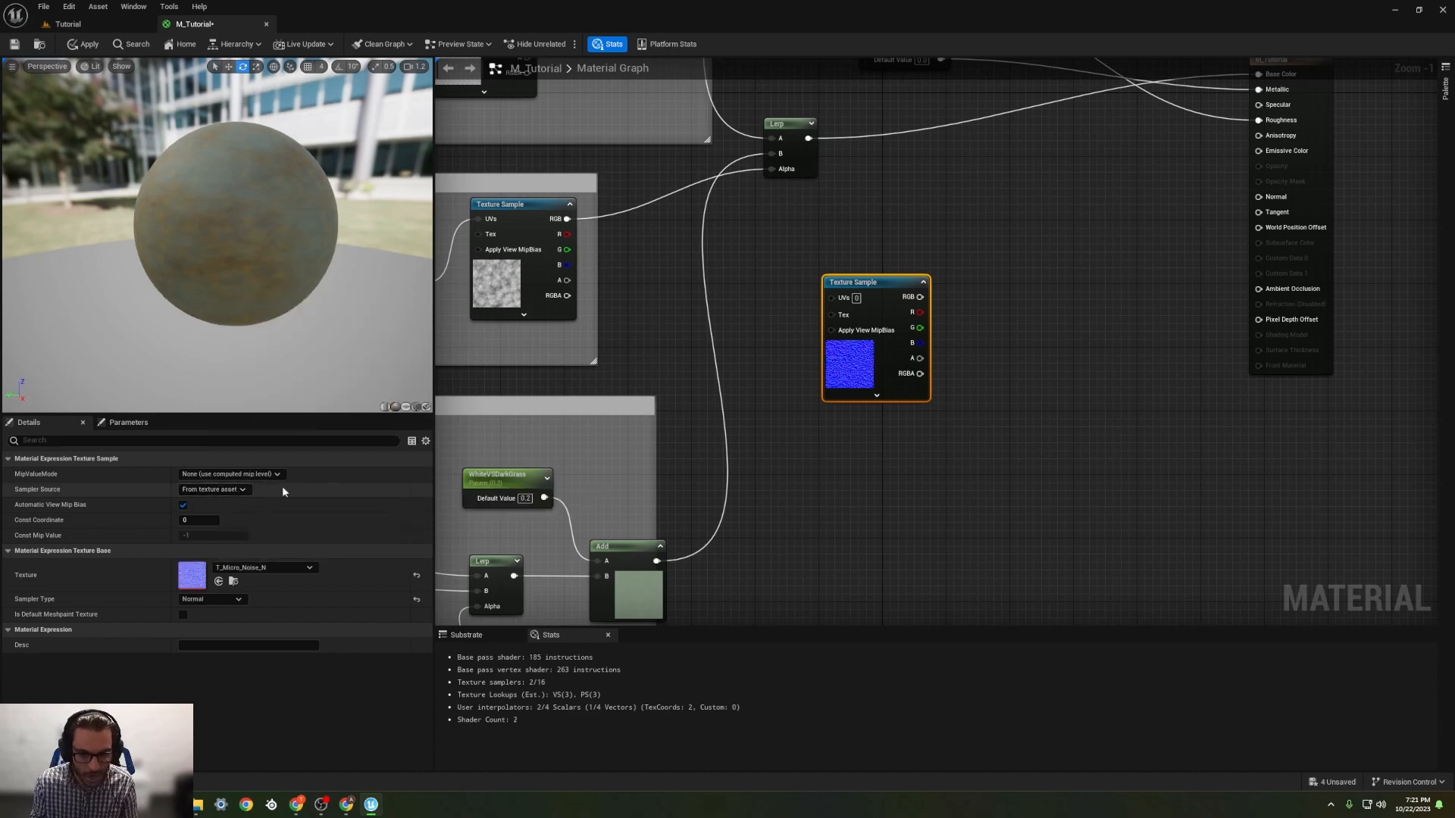
Step: Shift the micro noise Texture Sample toward the output node, start previewing it, and examine its pattern on the sphere
drag(871, 288, 920, 285)
right_click(921, 287)
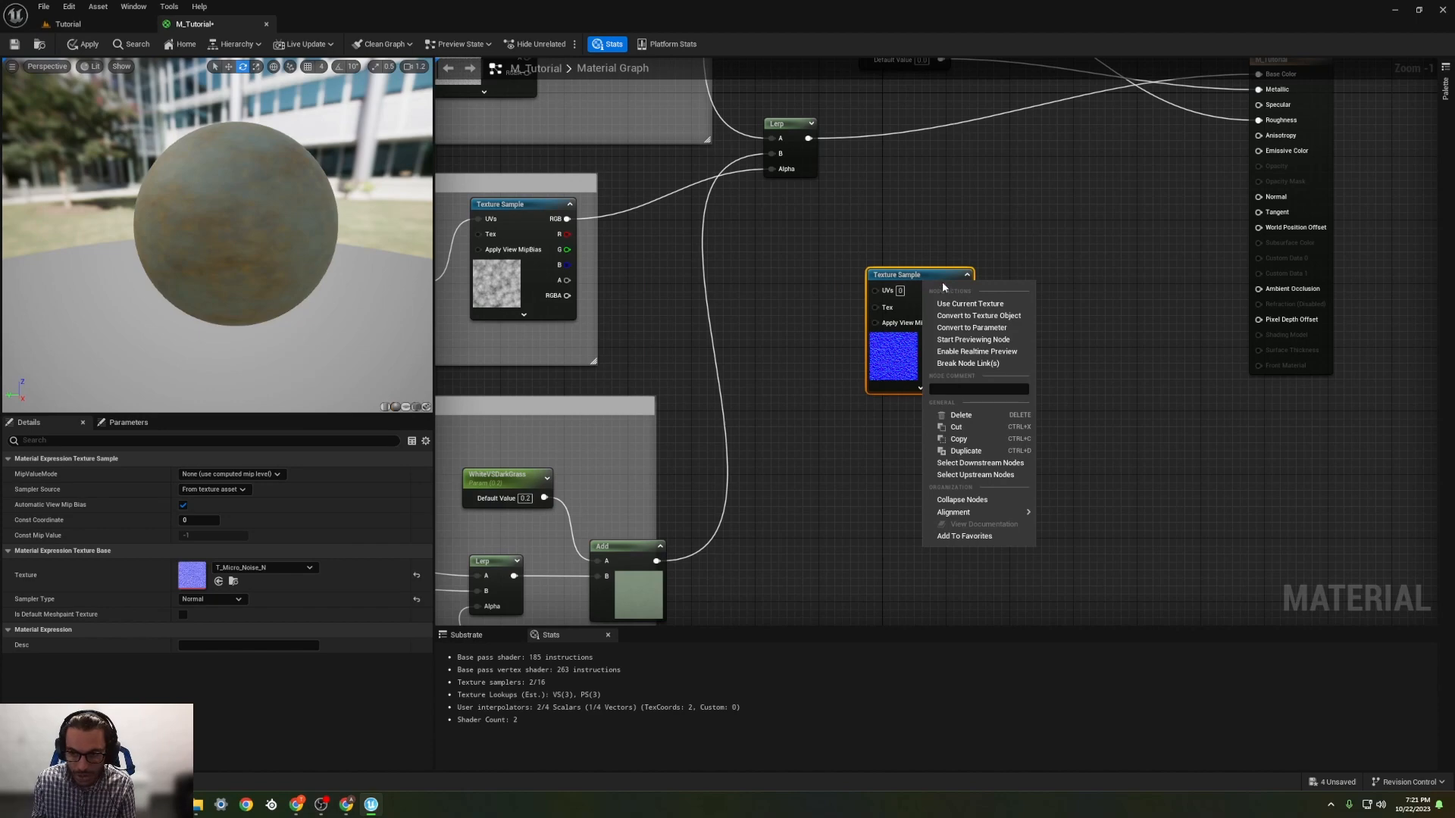
click(964, 340)
scroll(243, 243, up, 5)
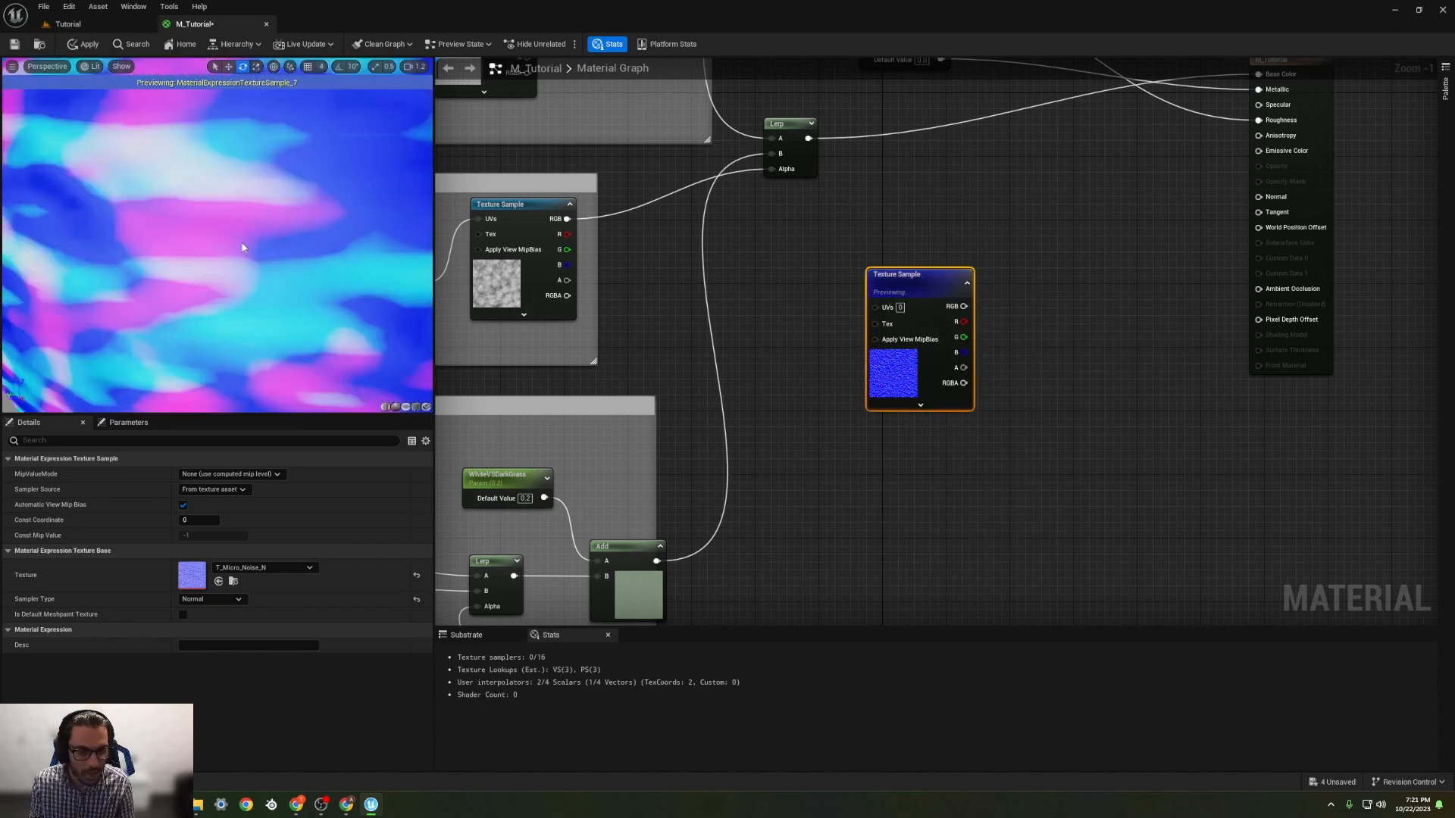
scroll(214, 227, down, 3)
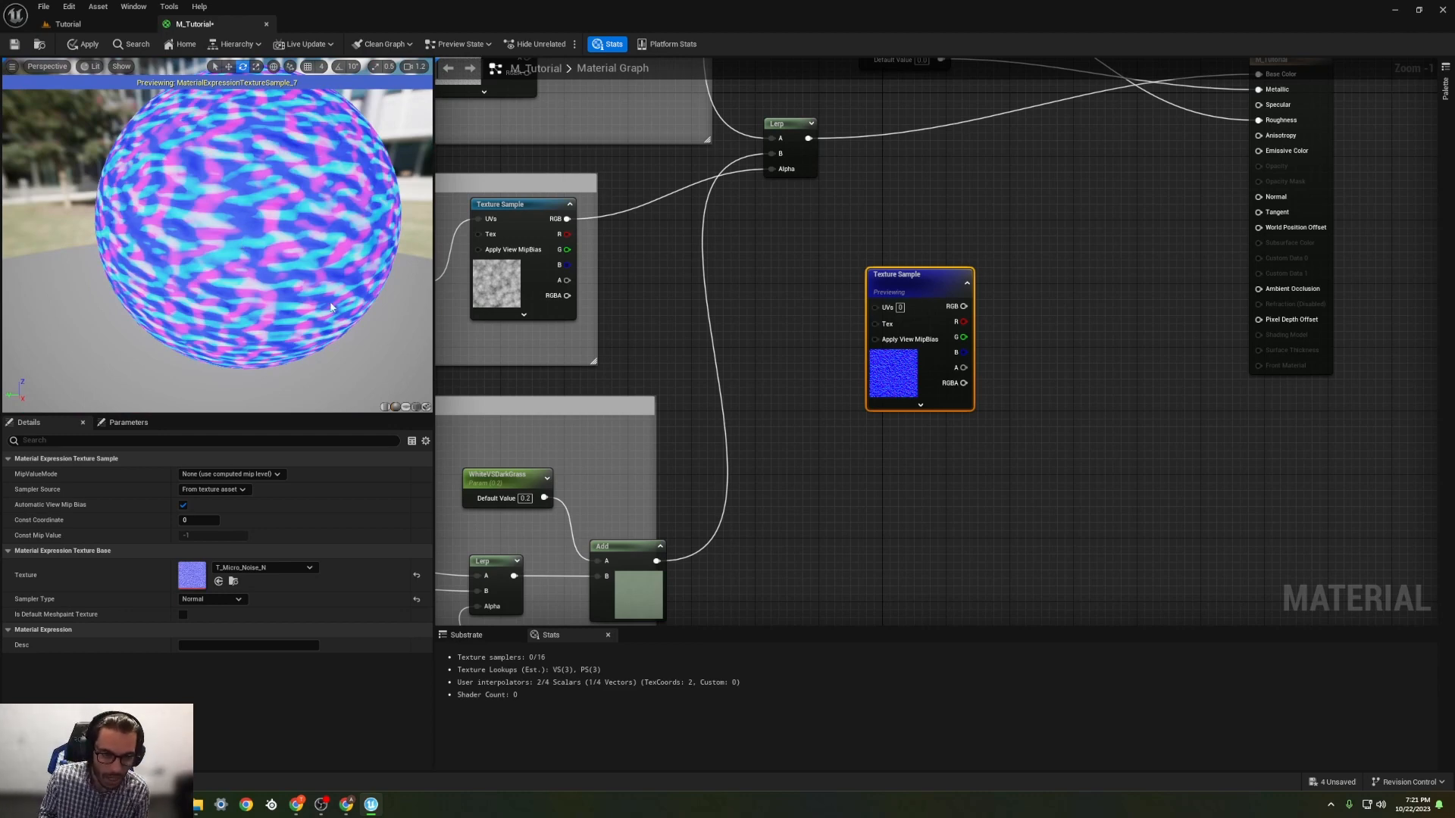
Step: Add a constant, a TextureCoordinate node and a Multiply node next to the micro noise Texture Sample
click(734, 274)
right_click(744, 363)
text(Texture)
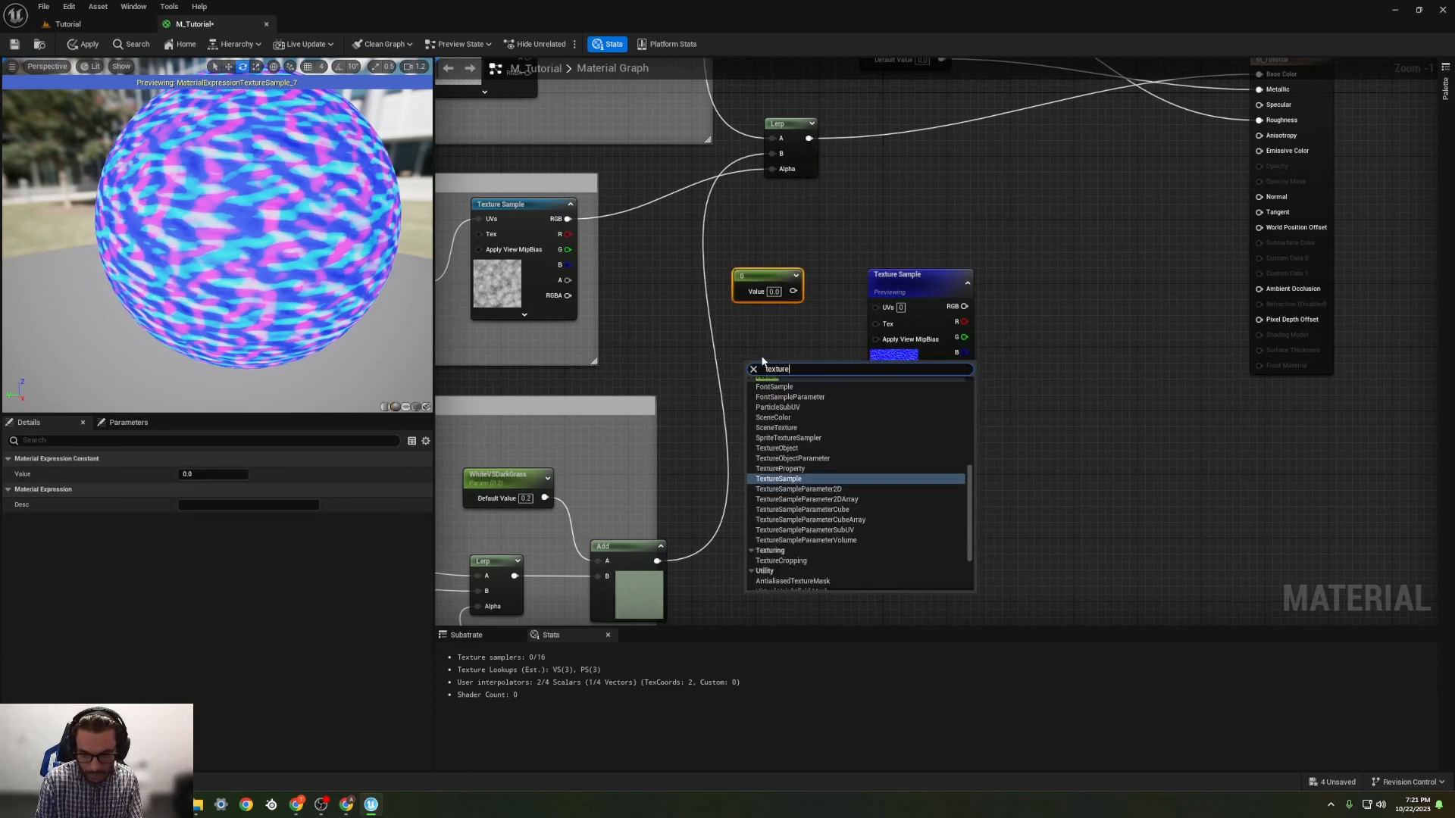
text(coord)
key(Return)
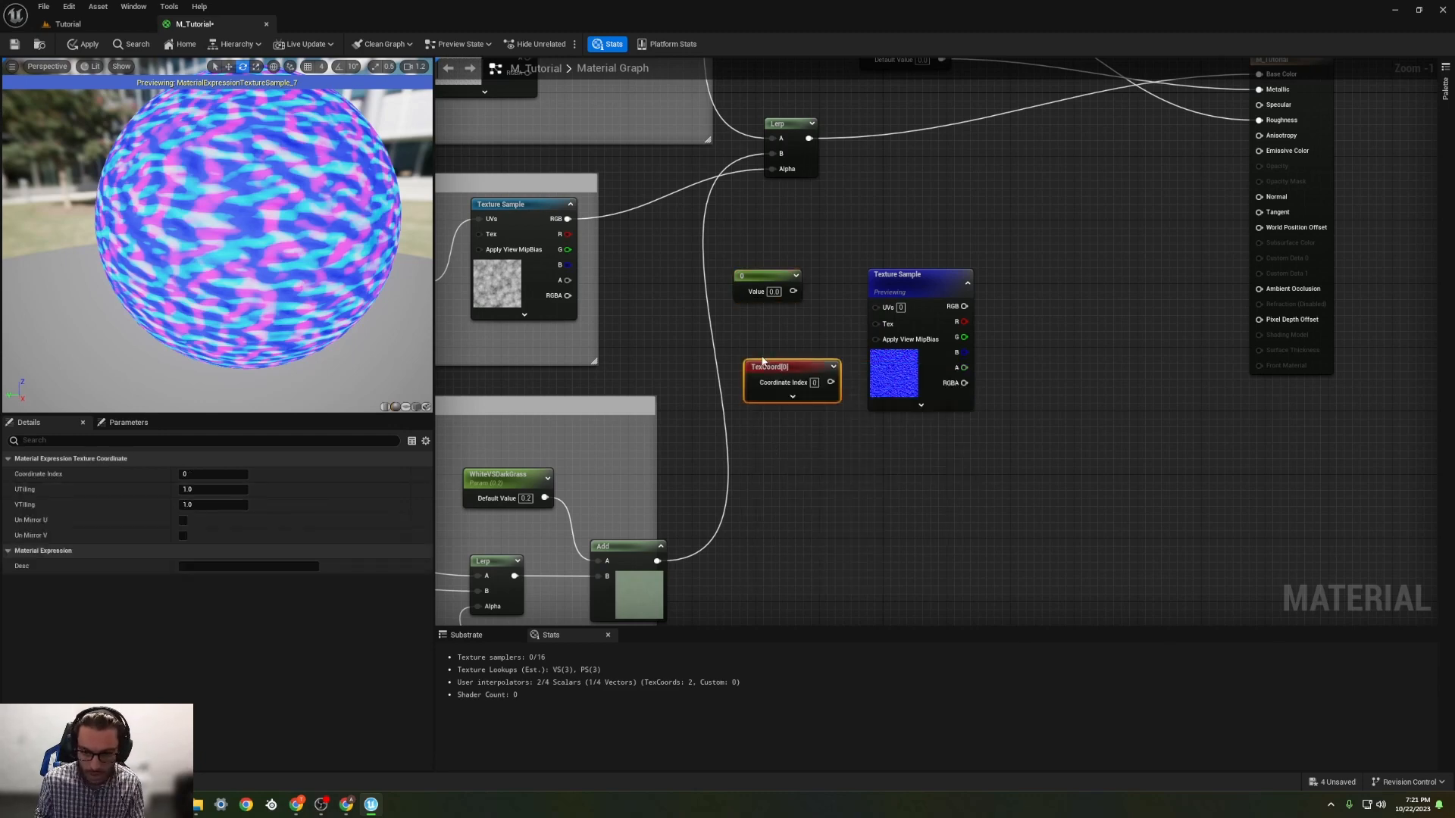
key(m)
click(834, 321)
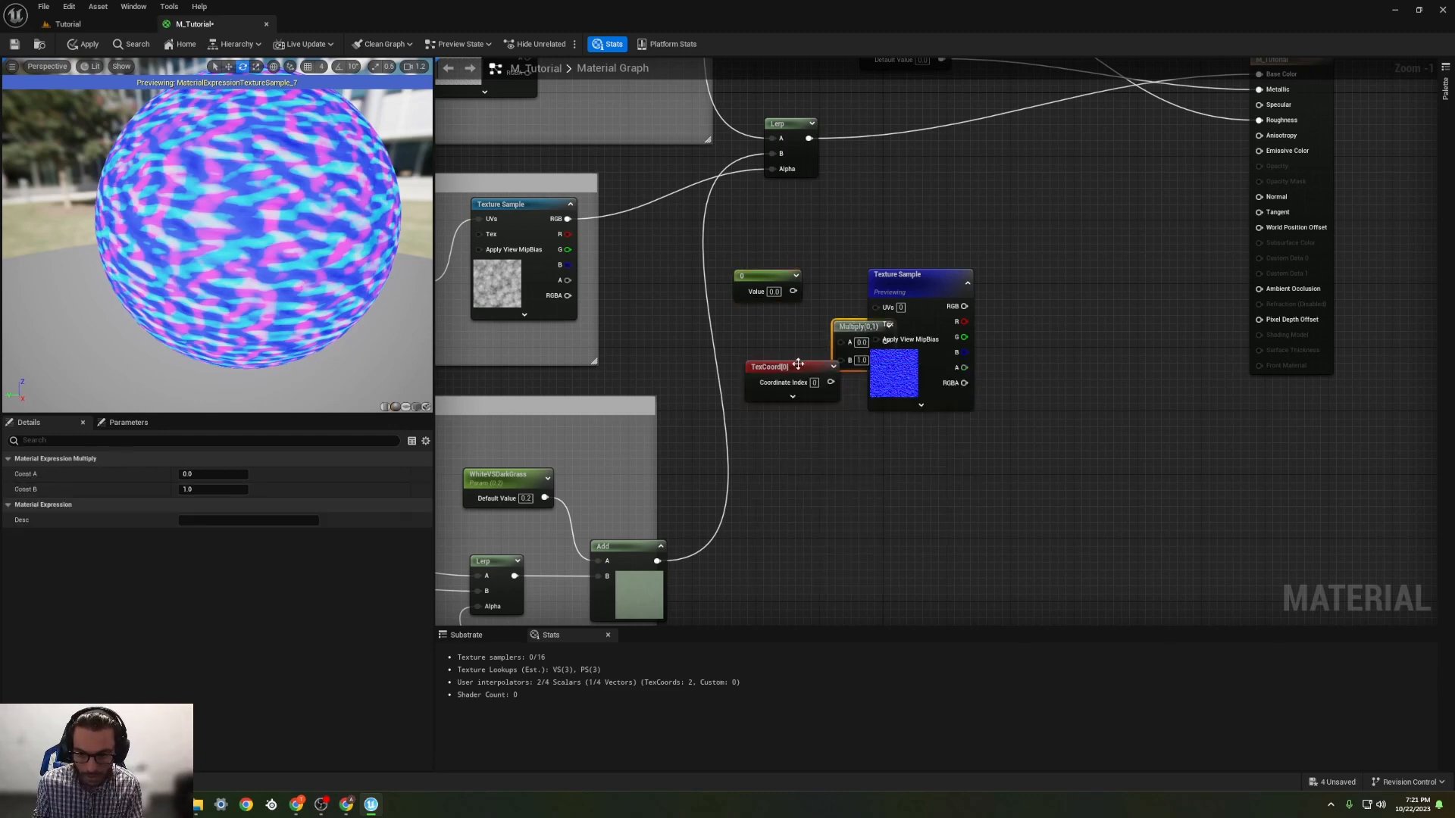
Step: Space out the new nodes and connect the constant to Multiply's A input and the TexCoord to its B input
drag(808, 366, 756, 360)
drag(925, 296, 980, 288)
drag(794, 291, 841, 342)
drag(778, 378, 841, 357)
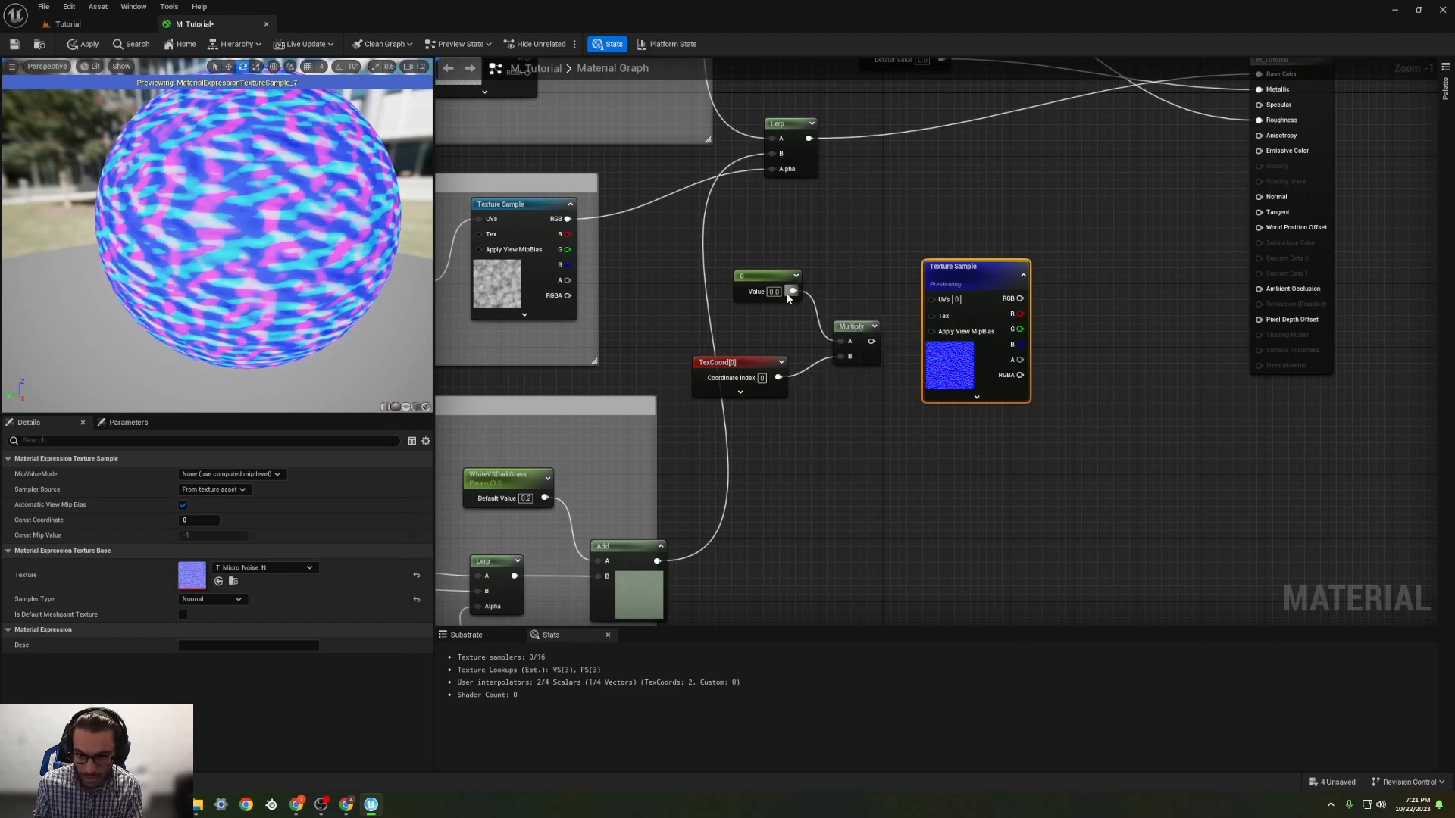
Step: Convert the constant feeding the Multiply node into a parameter named NormalMapTiling with a default value of 1
right_click(764, 275)
click(784, 297)
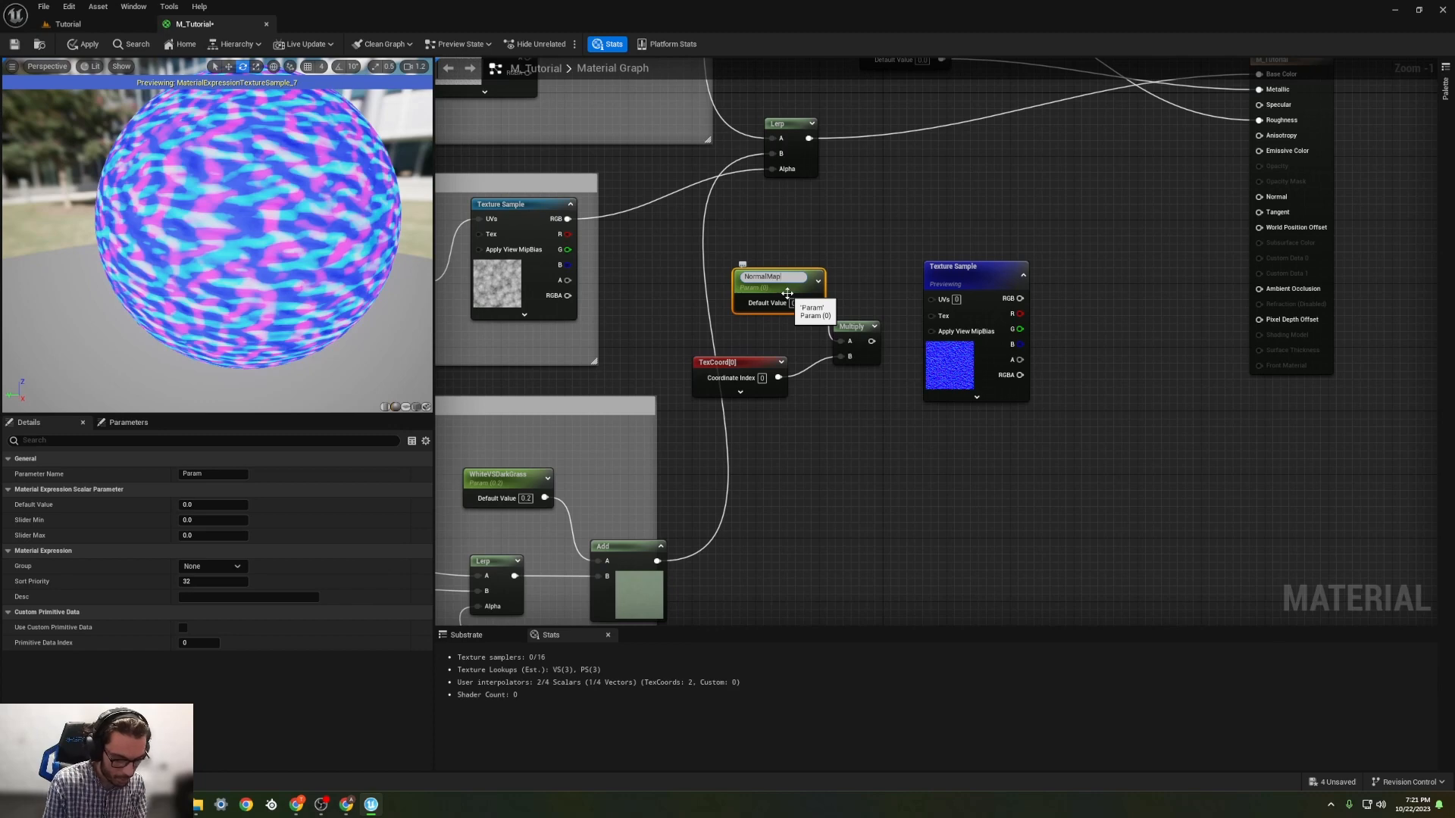
text(NormalMapTilin)
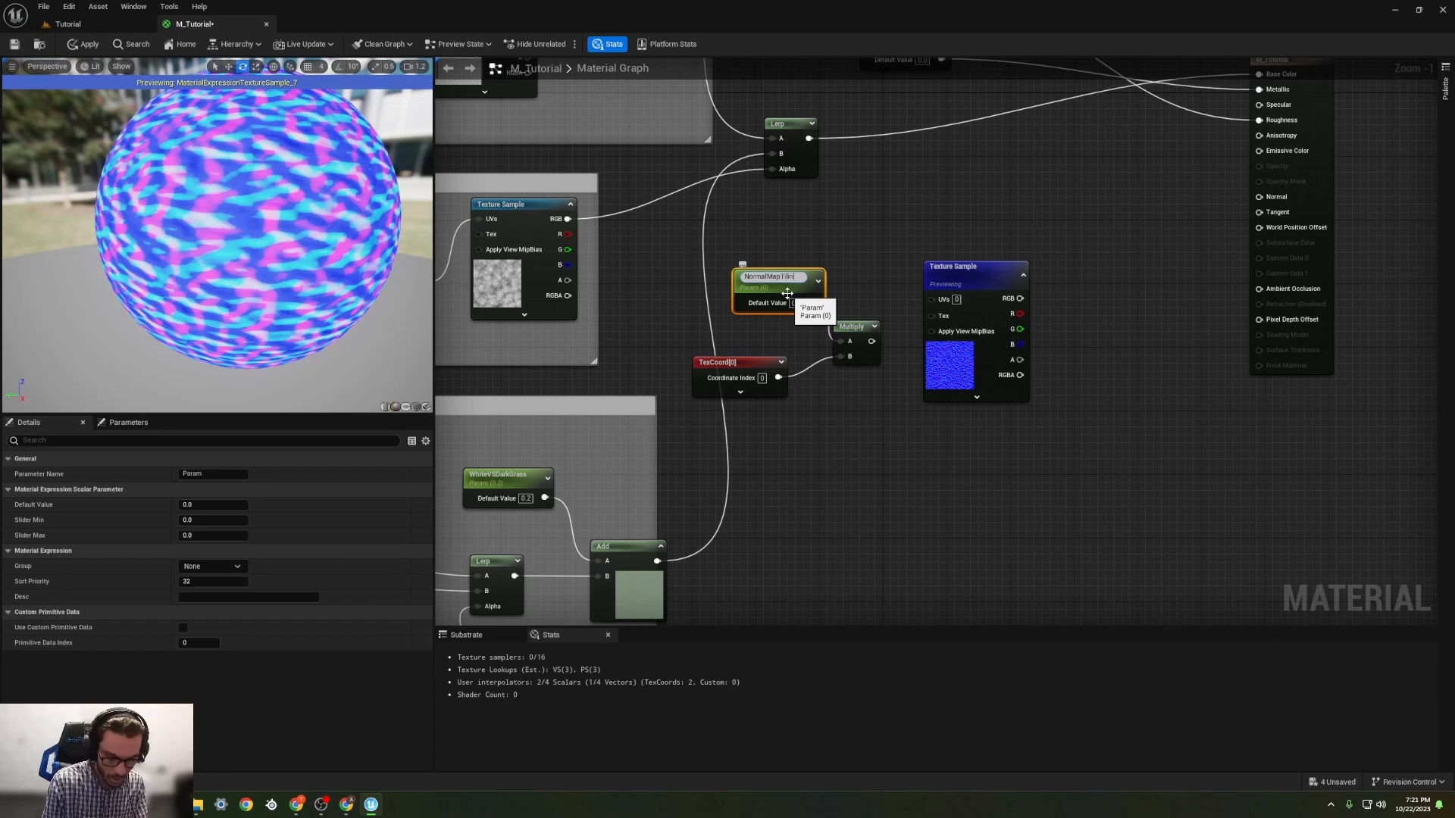
text(g)
key(Return)
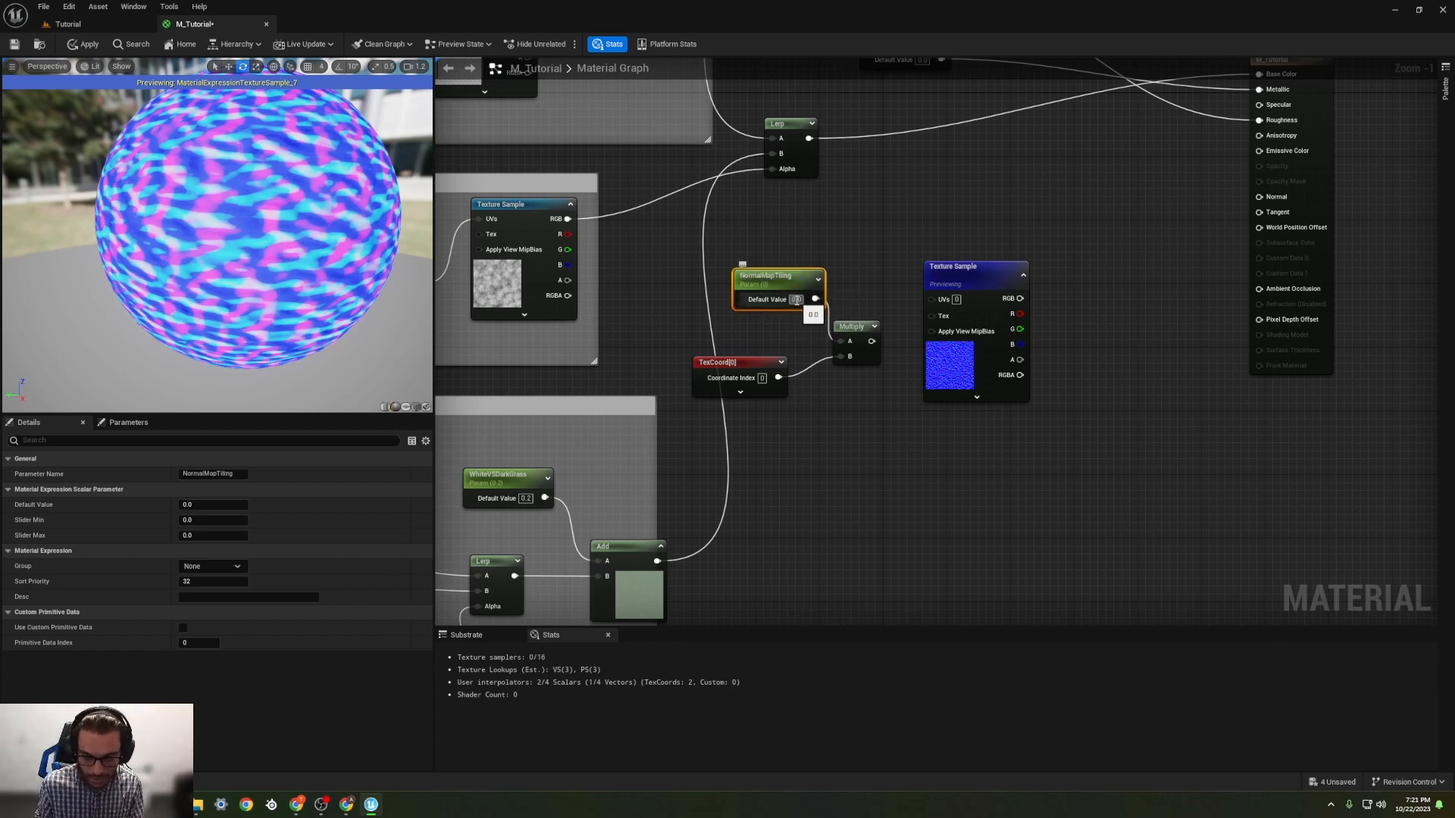
click(796, 300)
text(1)
key(Return)
Step: Connect the Multiply output to the micro noise Texture Sample's UVs and tidy the NormalMapTiling and TexCoord nodes
drag(770, 285, 729, 292)
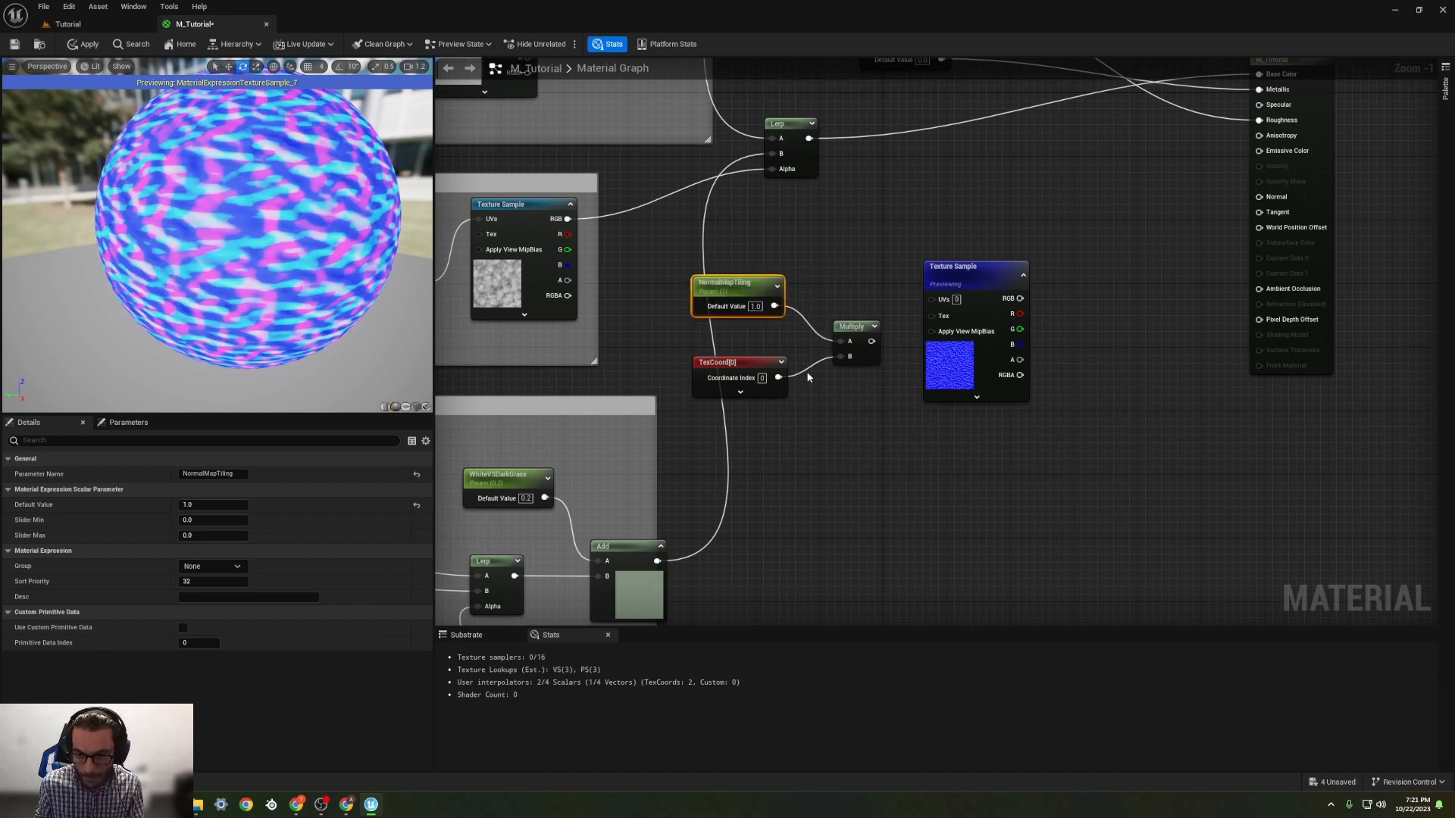
drag(871, 341, 931, 300)
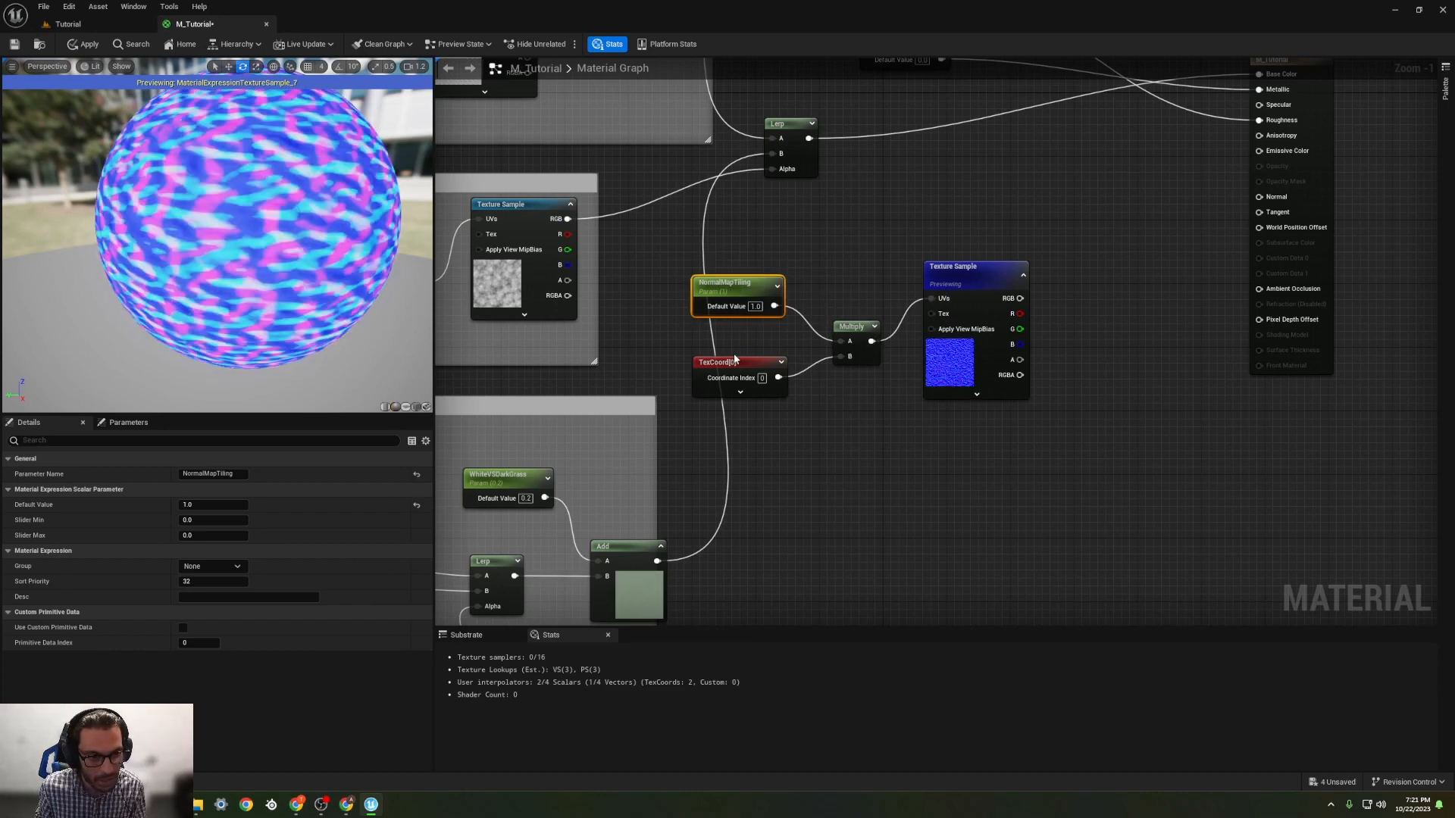
drag(734, 359, 750, 351)
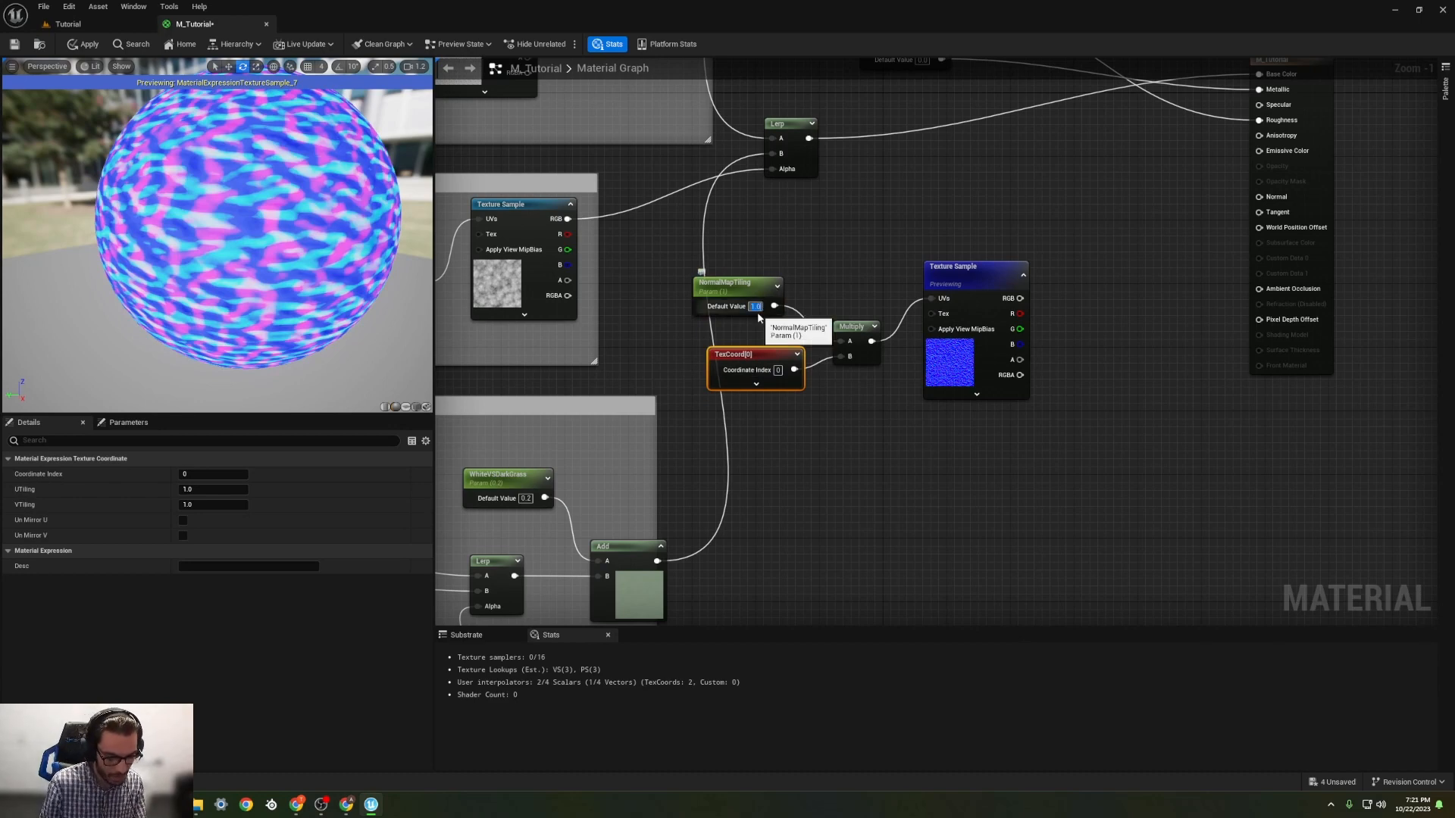
Step: Set the NormalMapTiling default value to 2
text(2)
key(Return)
click(766, 230)
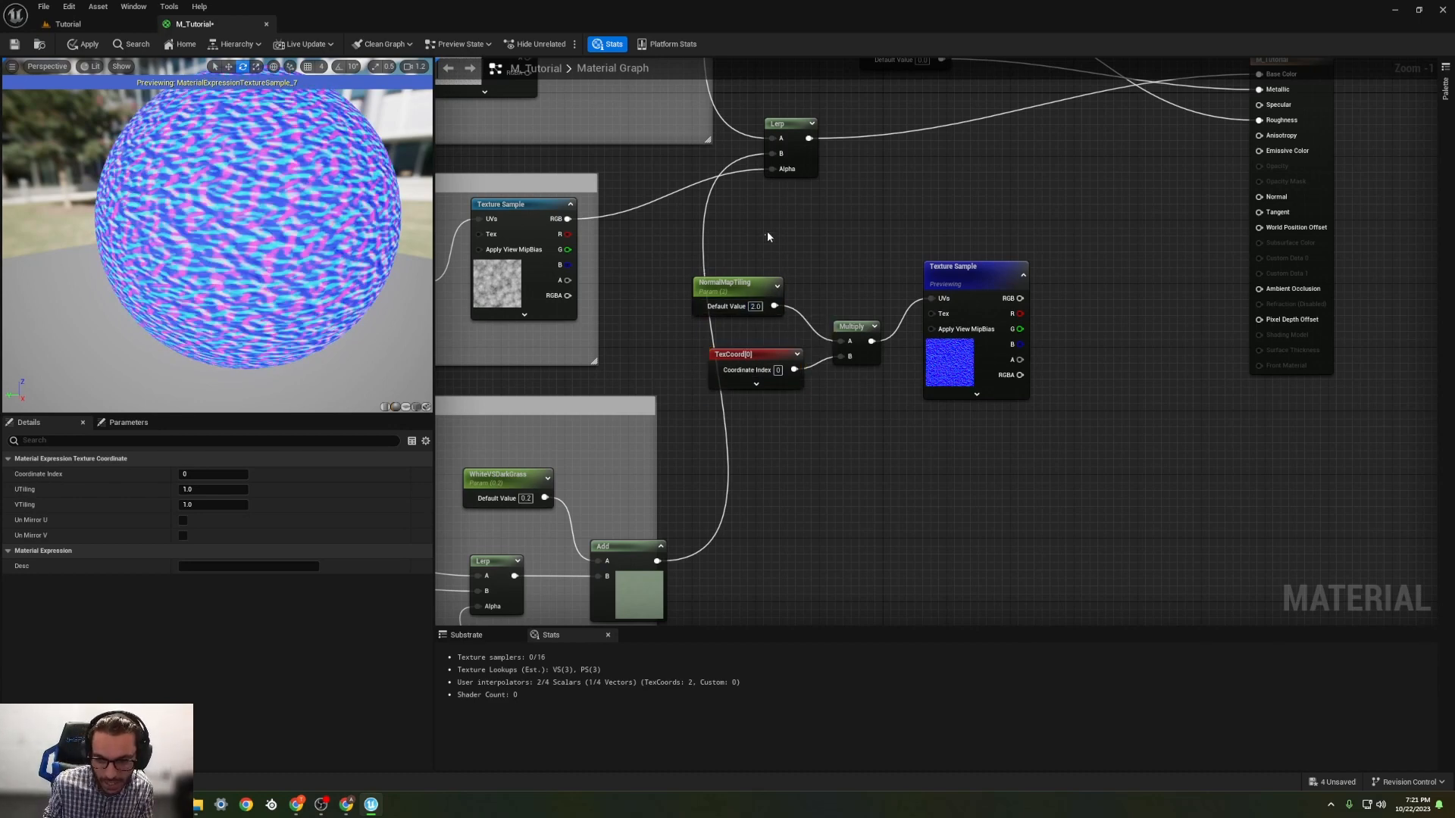
Step: Connect the micro noise Texture Sample's RGB to the material's Normal input and stop previewing that node
mouse_move(1019, 297)
mouse_down()
mouse_move(1195, 250)
mouse_move(1259, 197)
mouse_up()
right_click(976, 279)
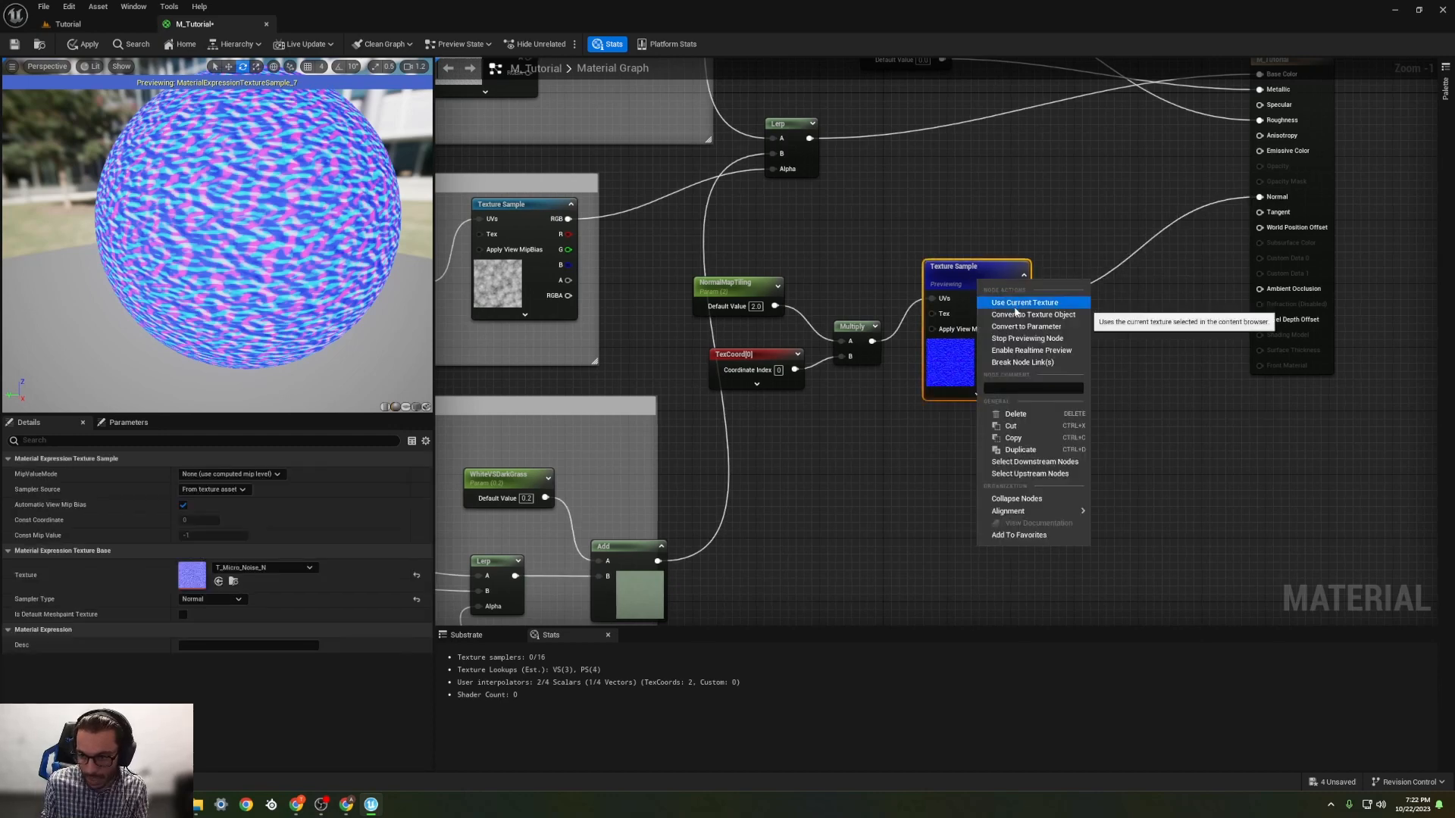
click(1024, 343)
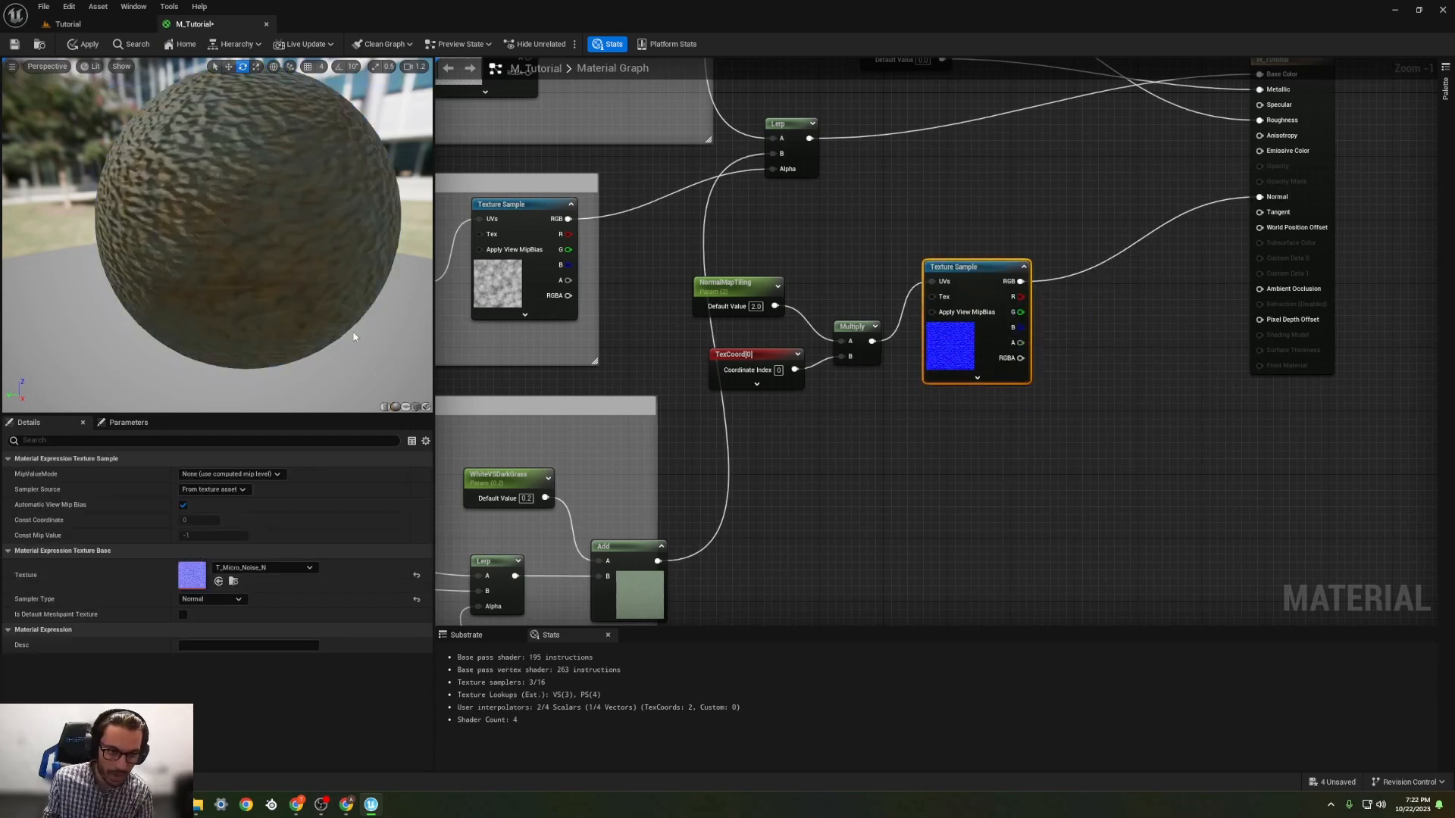
Step: Inspect the normal map on the preview sphere and try a NormalMapTiling default value of 5
scroll(265, 292, up, 5)
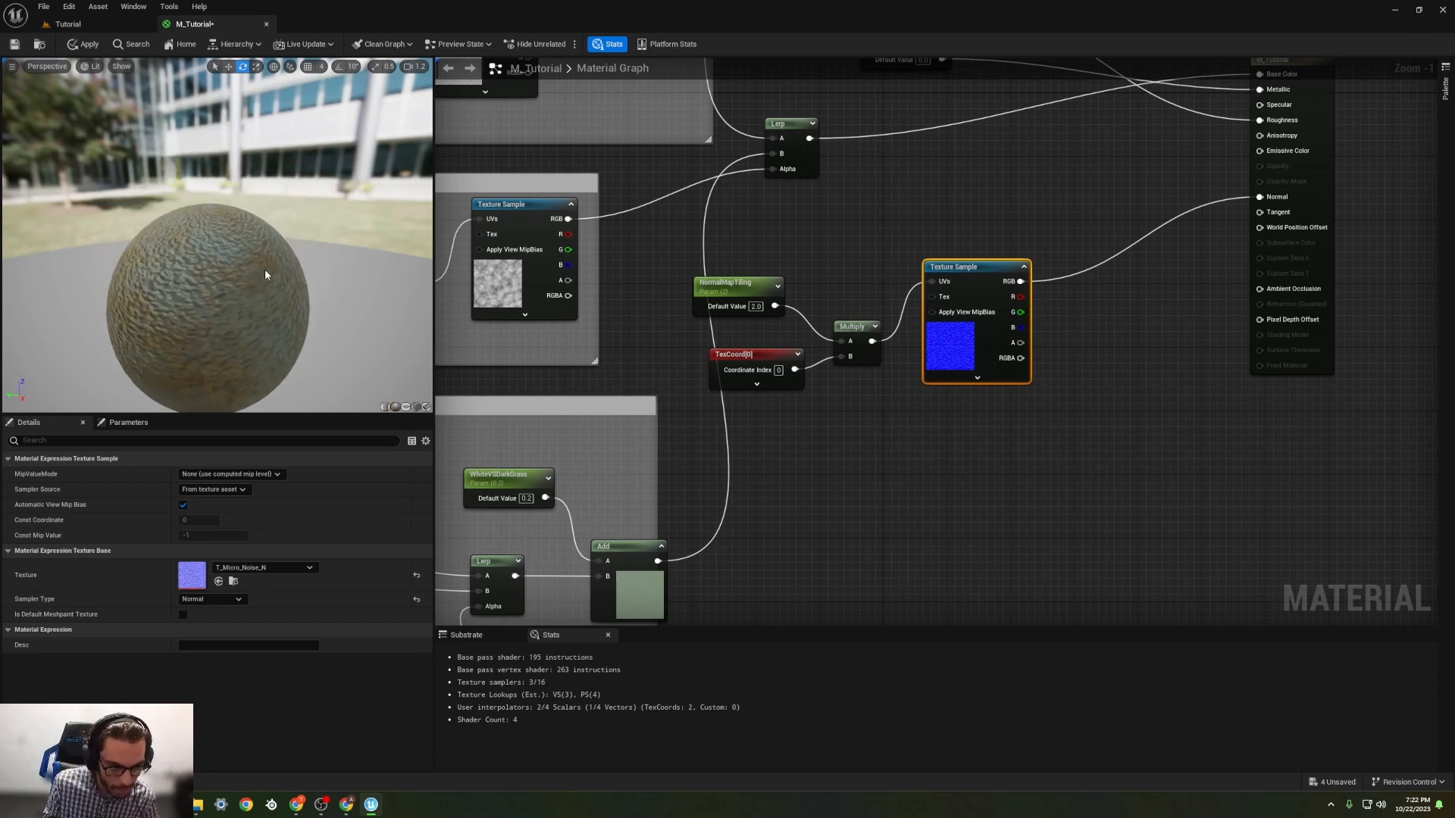
scroll(233, 271, up, 5)
middle_drag(232, 270, 285, 210)
scroll(229, 268, down, 4)
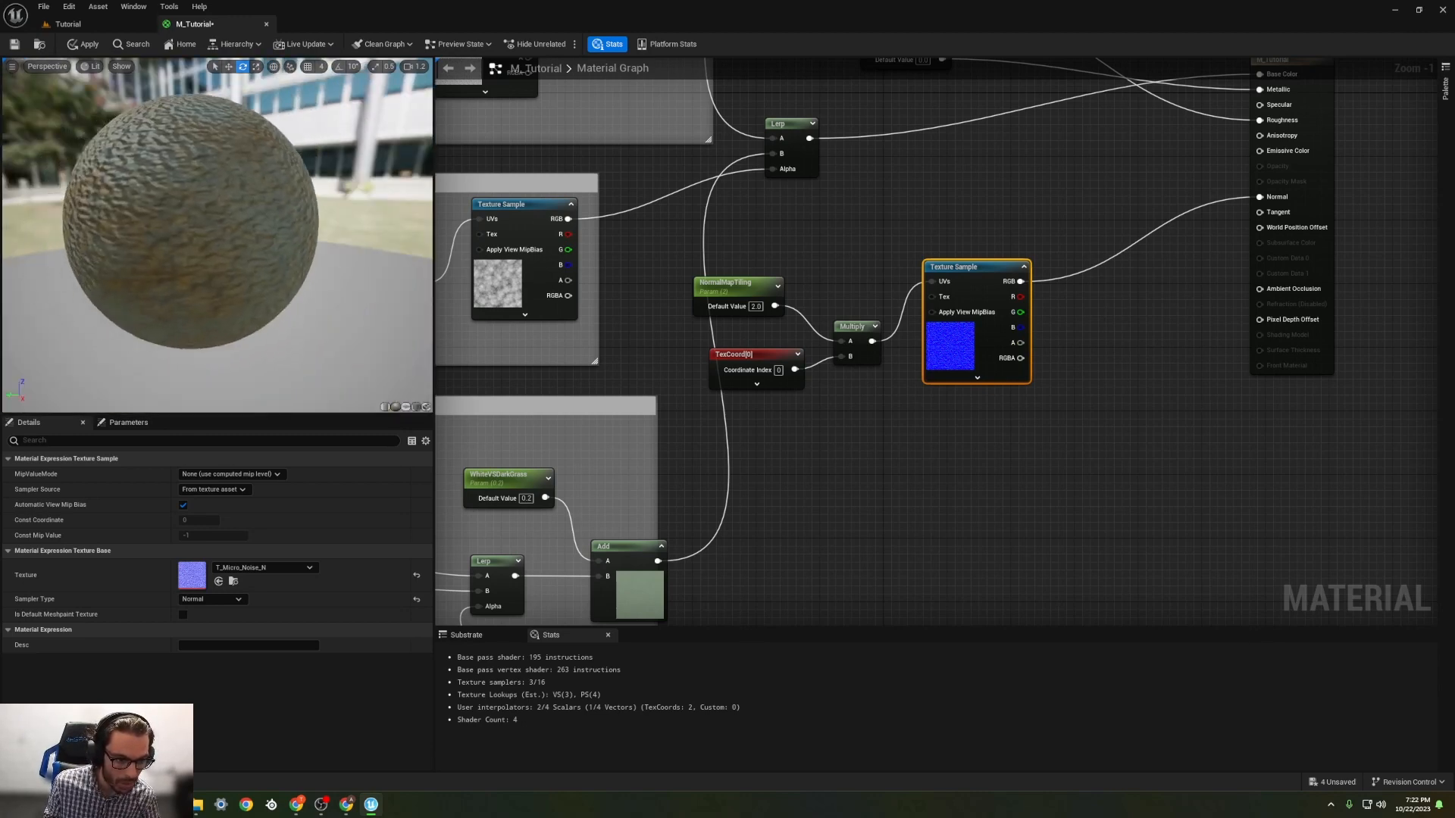
scroll(229, 267, up, 1)
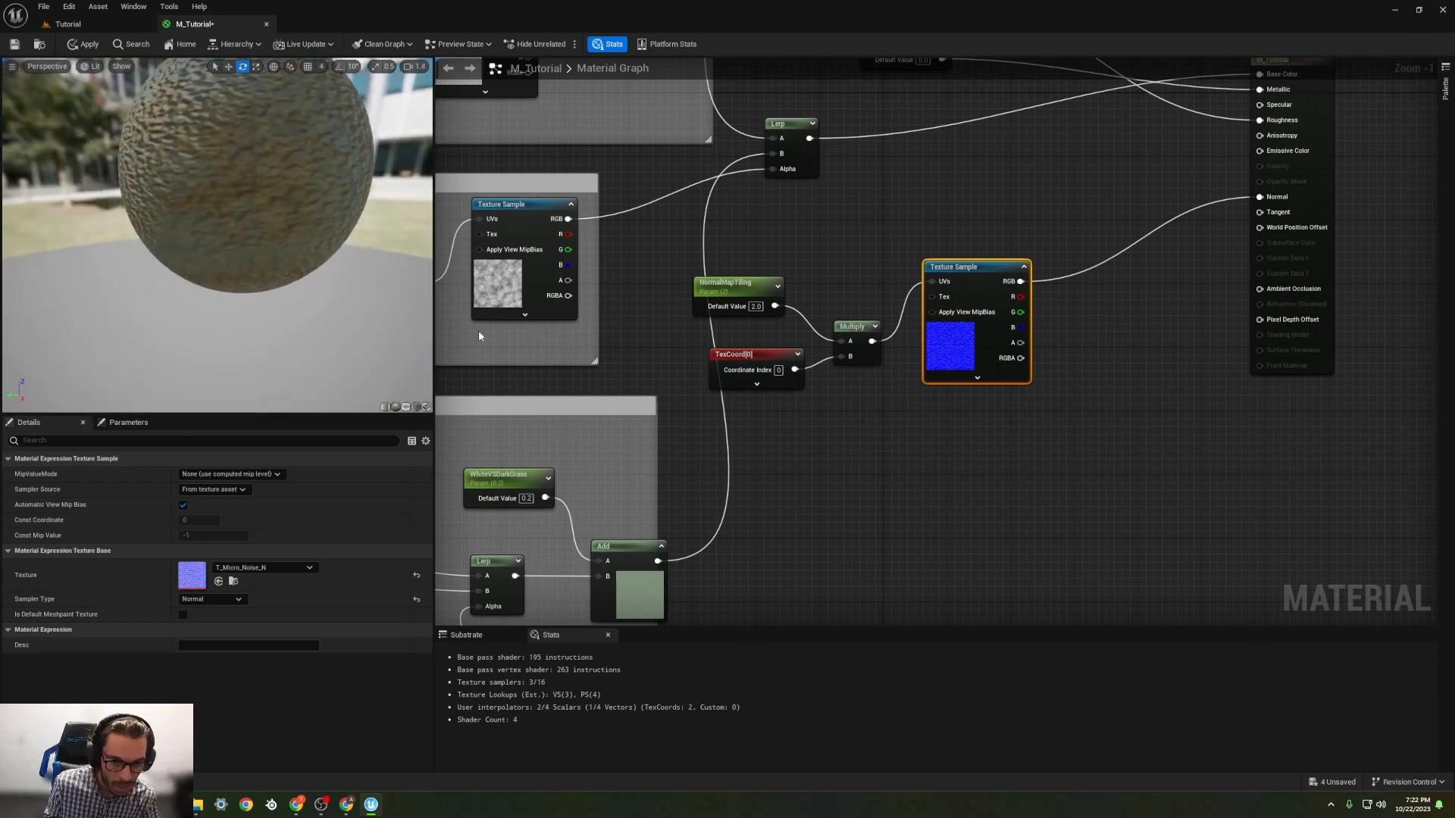
click(756, 306)
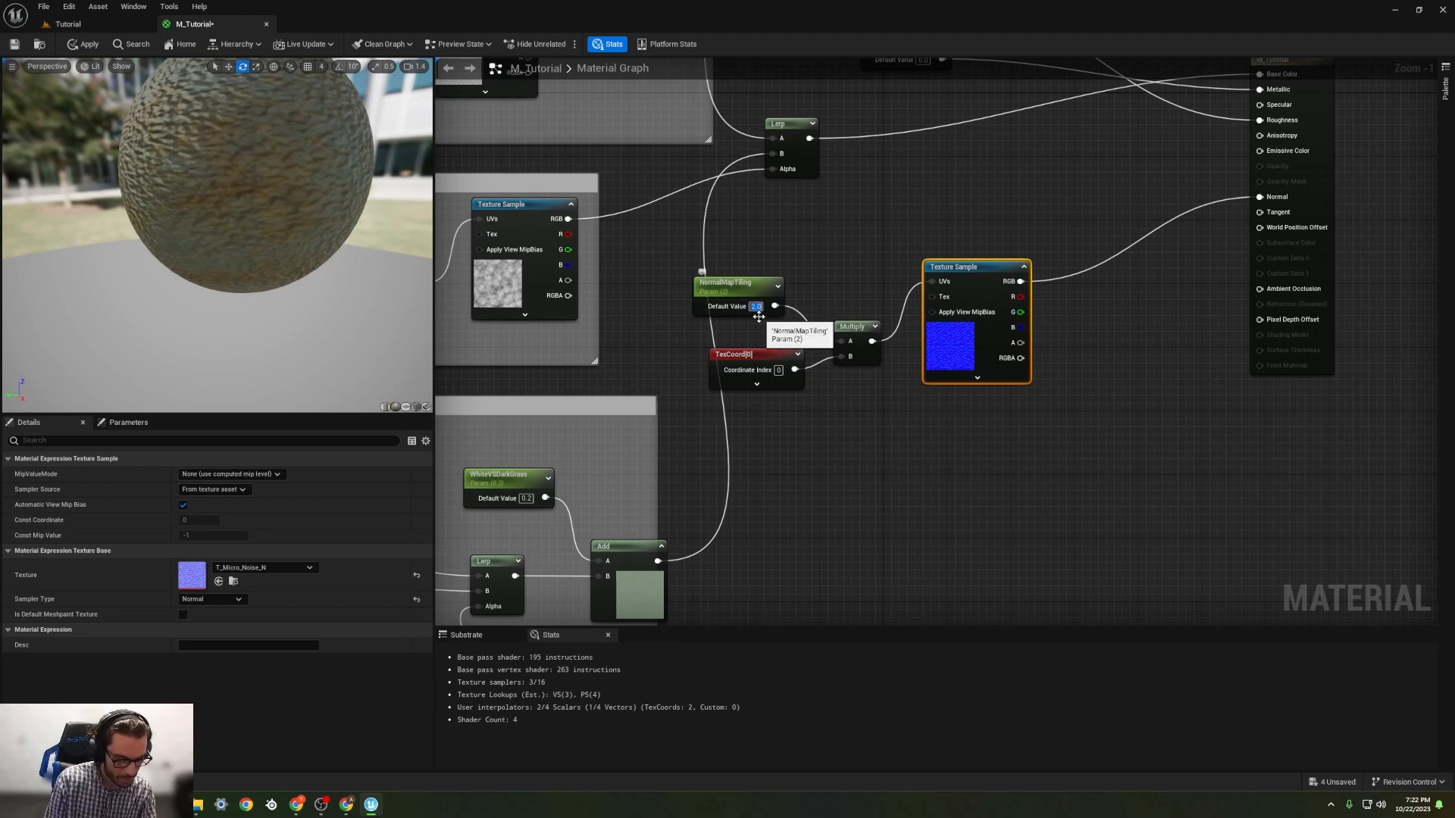
text(5)
key(Return)
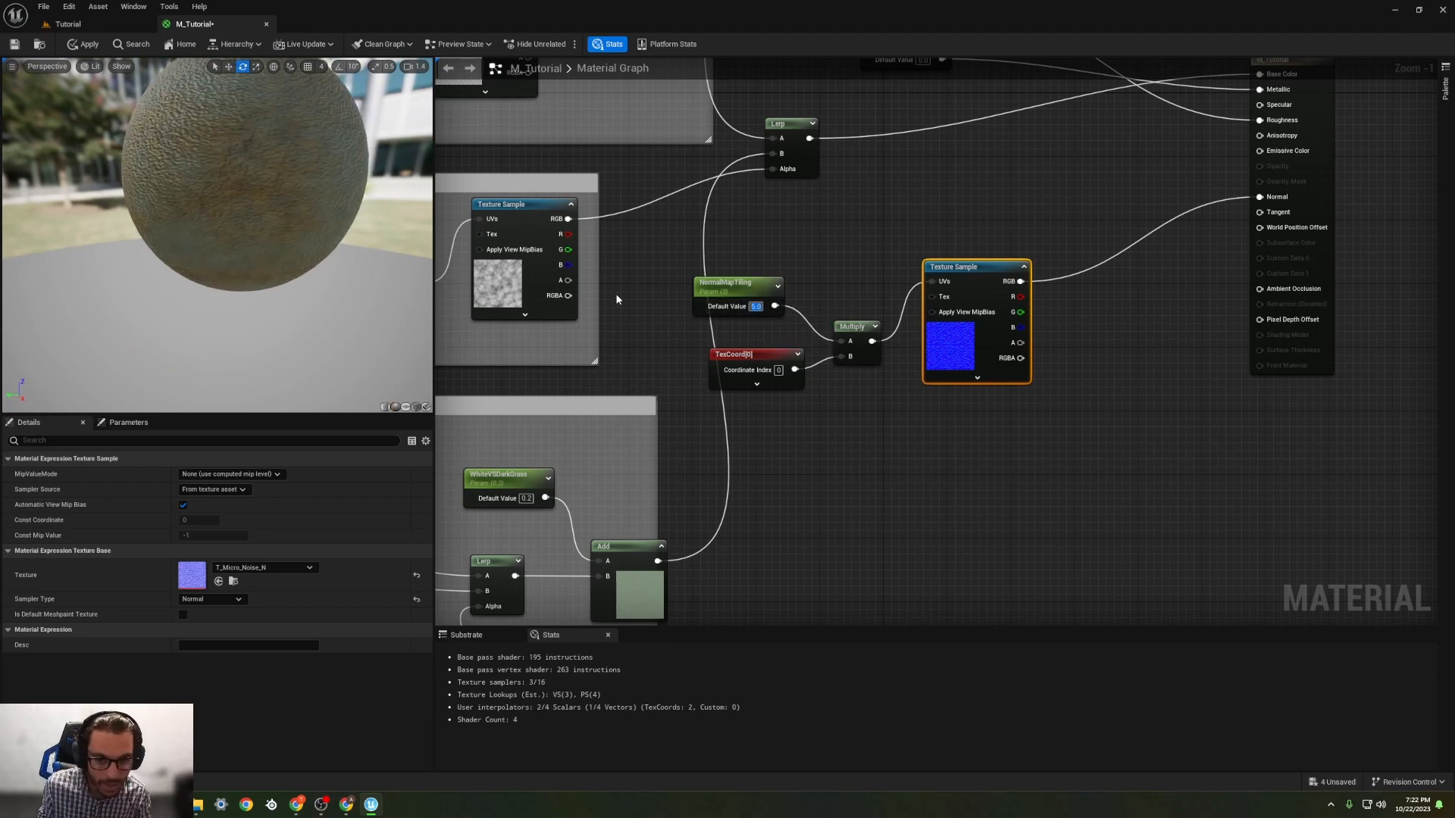
Step: Set the NormalMapTiling default value to 7 and examine the bumps on the preview sphere up close and from afar
scroll(617, 299, down, 1)
text(7)
key(Return)
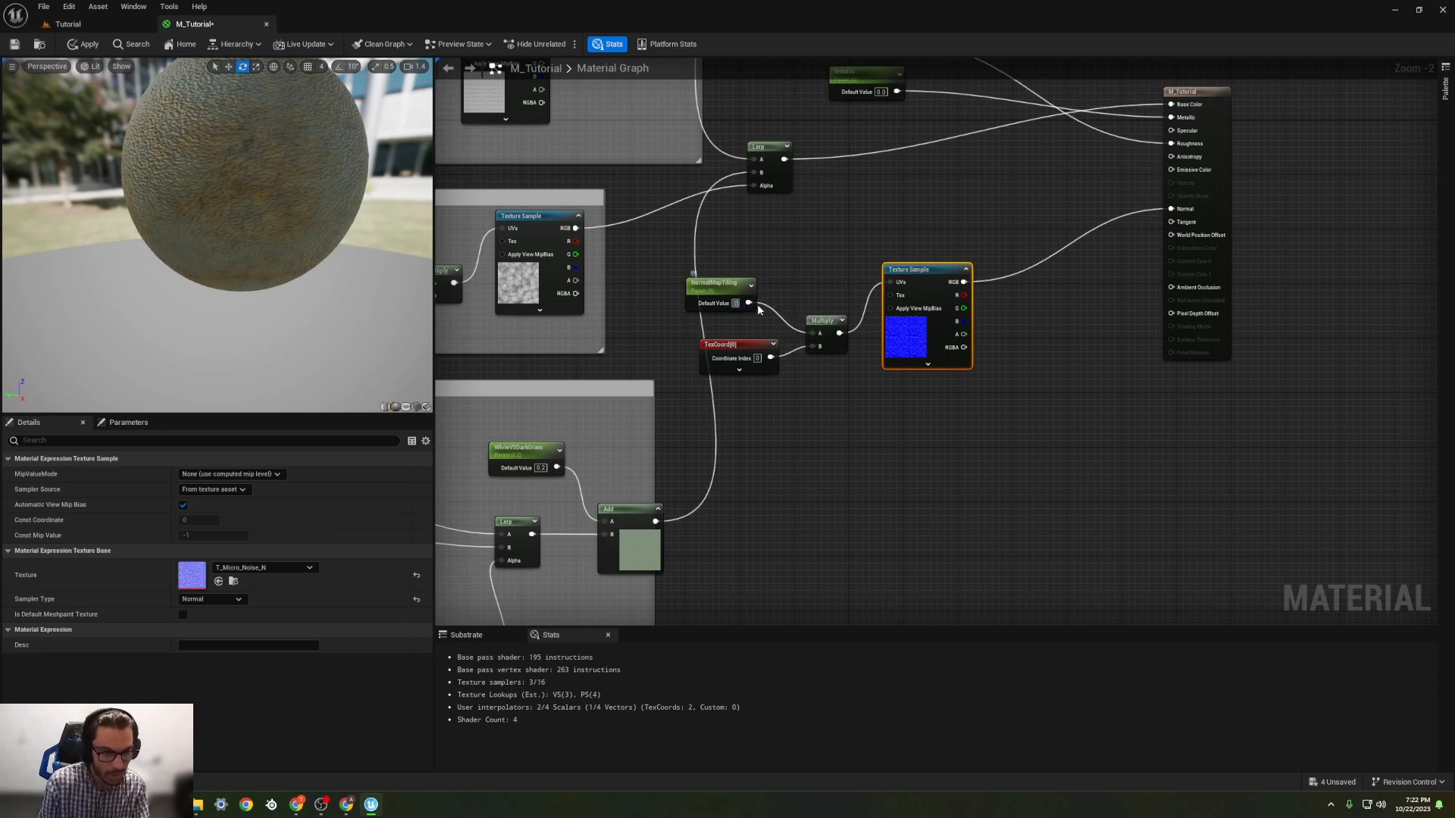
right_drag(280, 240, 280, 216)
middle_drag(280, 239, 242, 314)
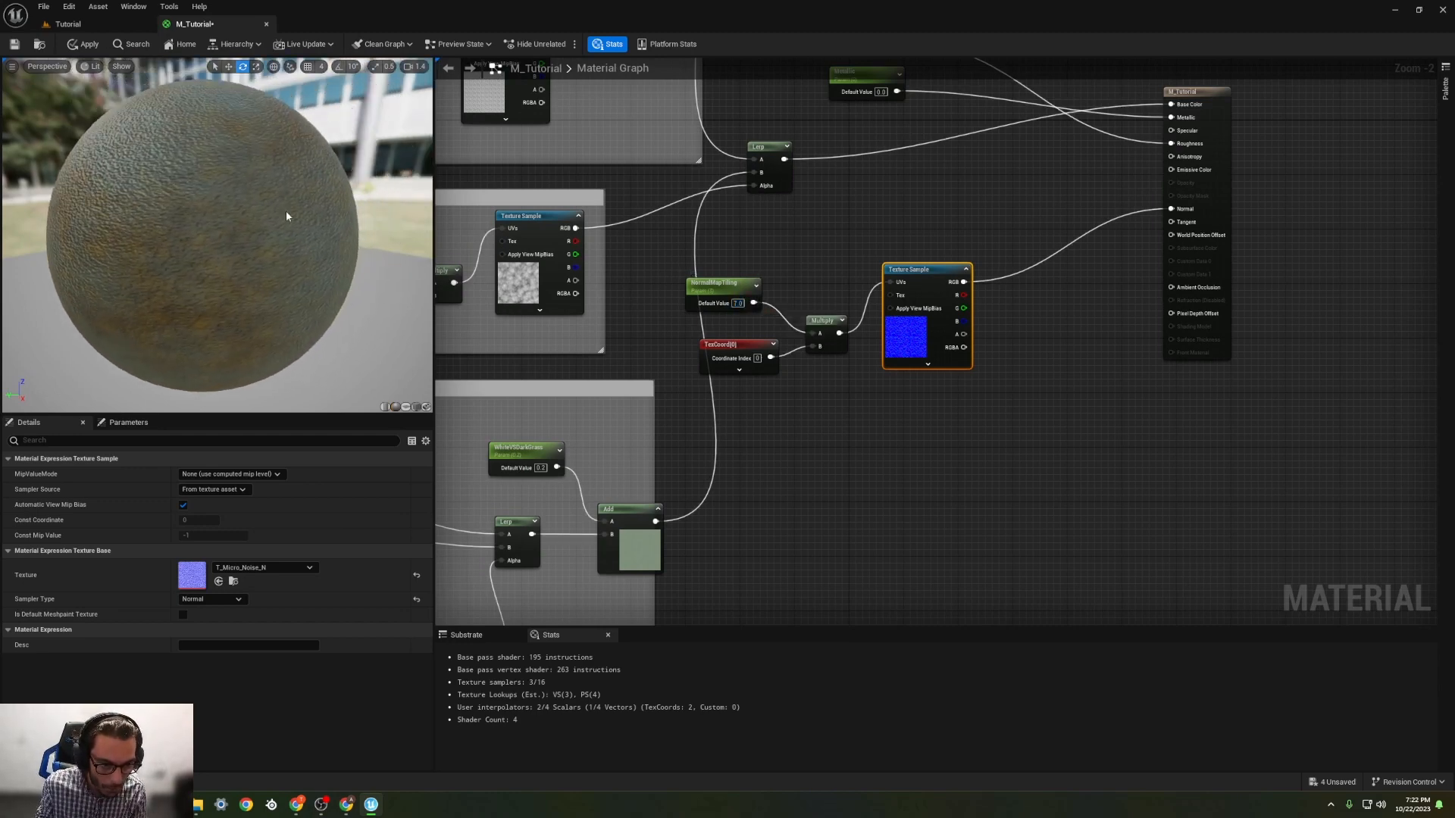
scroll(285, 214, down, 6)
scroll(285, 214, up, 8)
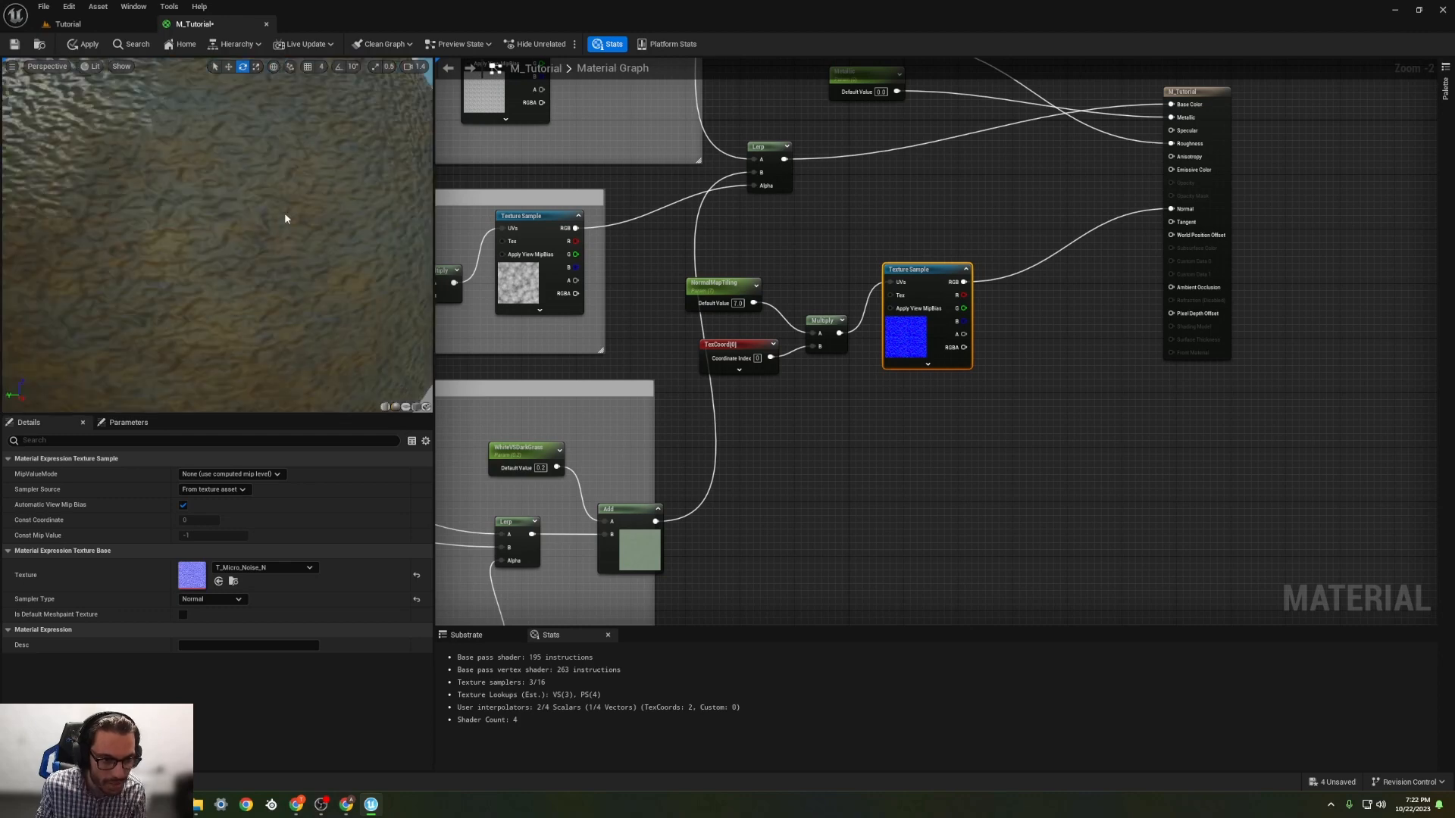
scroll(284, 219, down, 5)
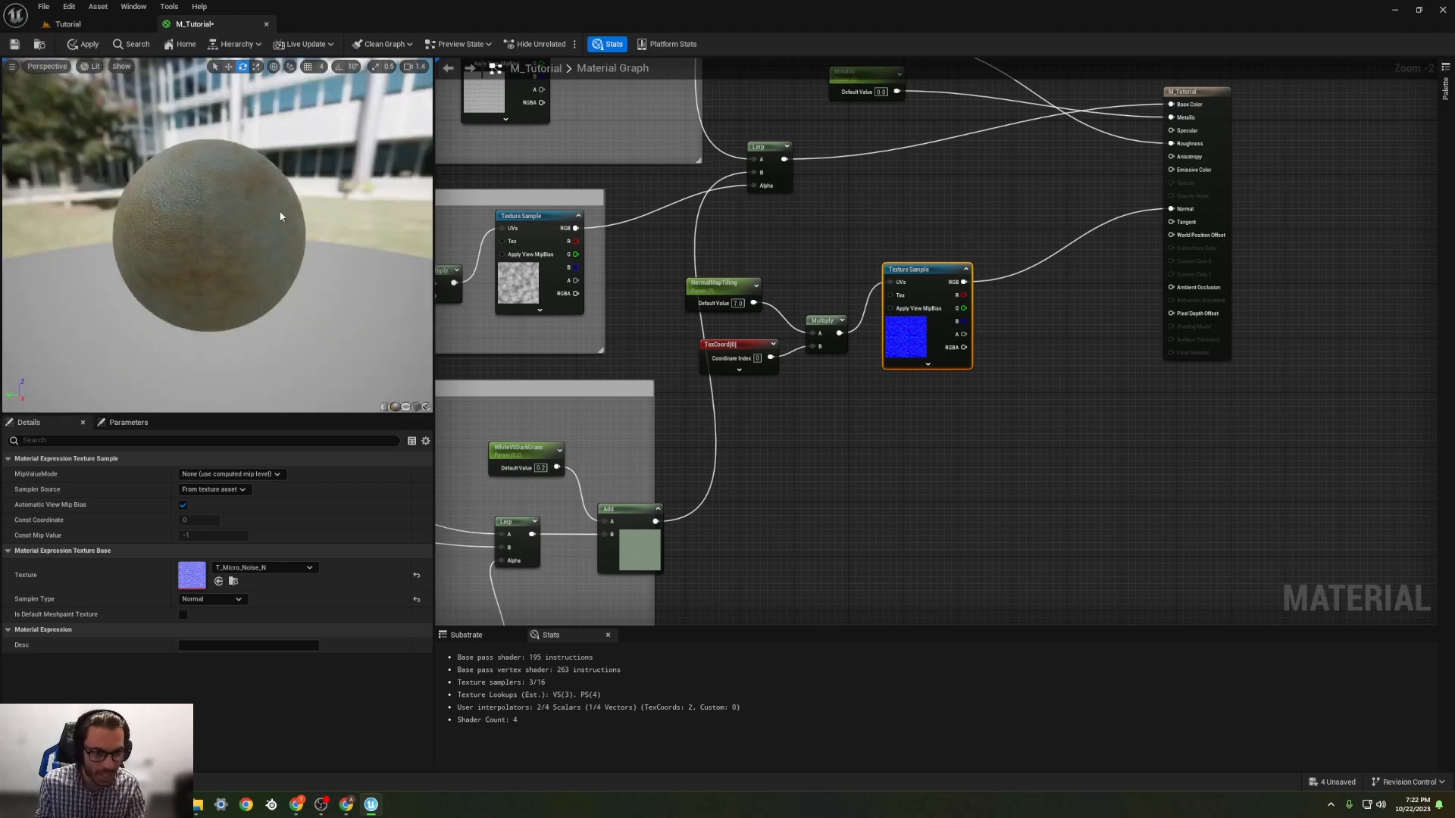
scroll(278, 213, up, 2)
Step: Add a constant above the micro noise Texture Sample and convert it into a parameter named NoiseIntensity
click(961, 244)
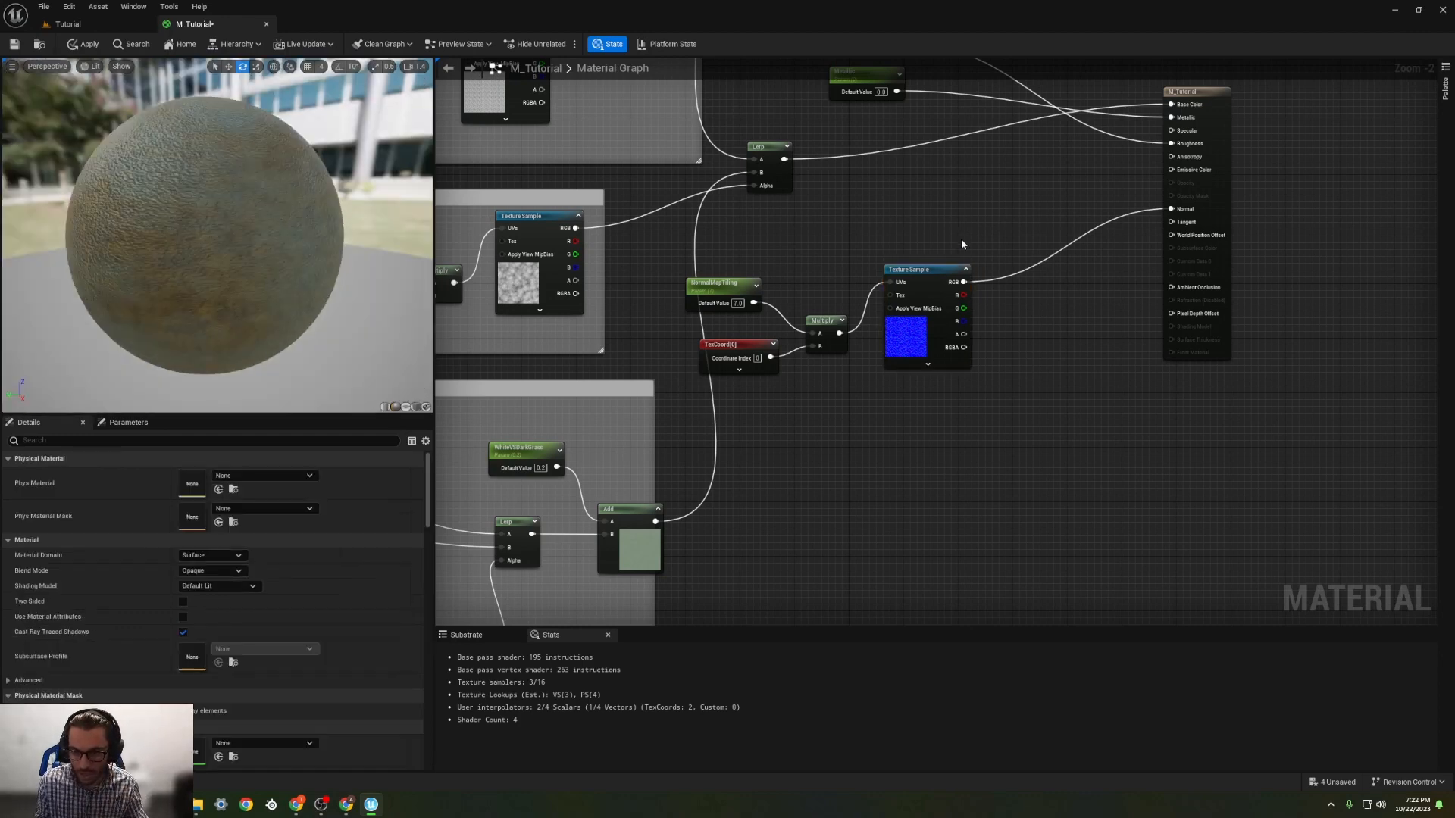
drag(947, 272, 953, 259)
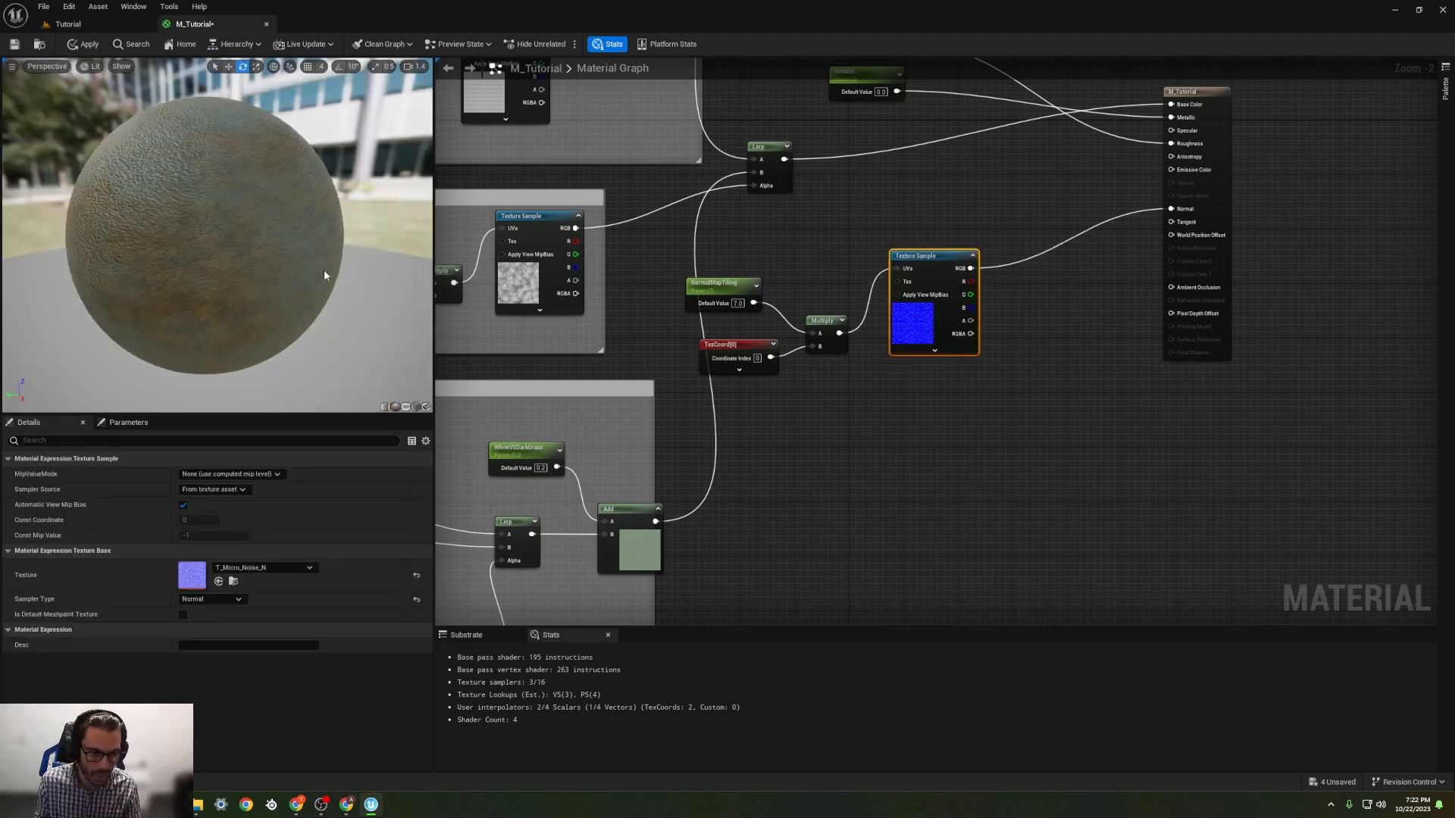
key(1)
click(1007, 196)
right_click(1022, 190)
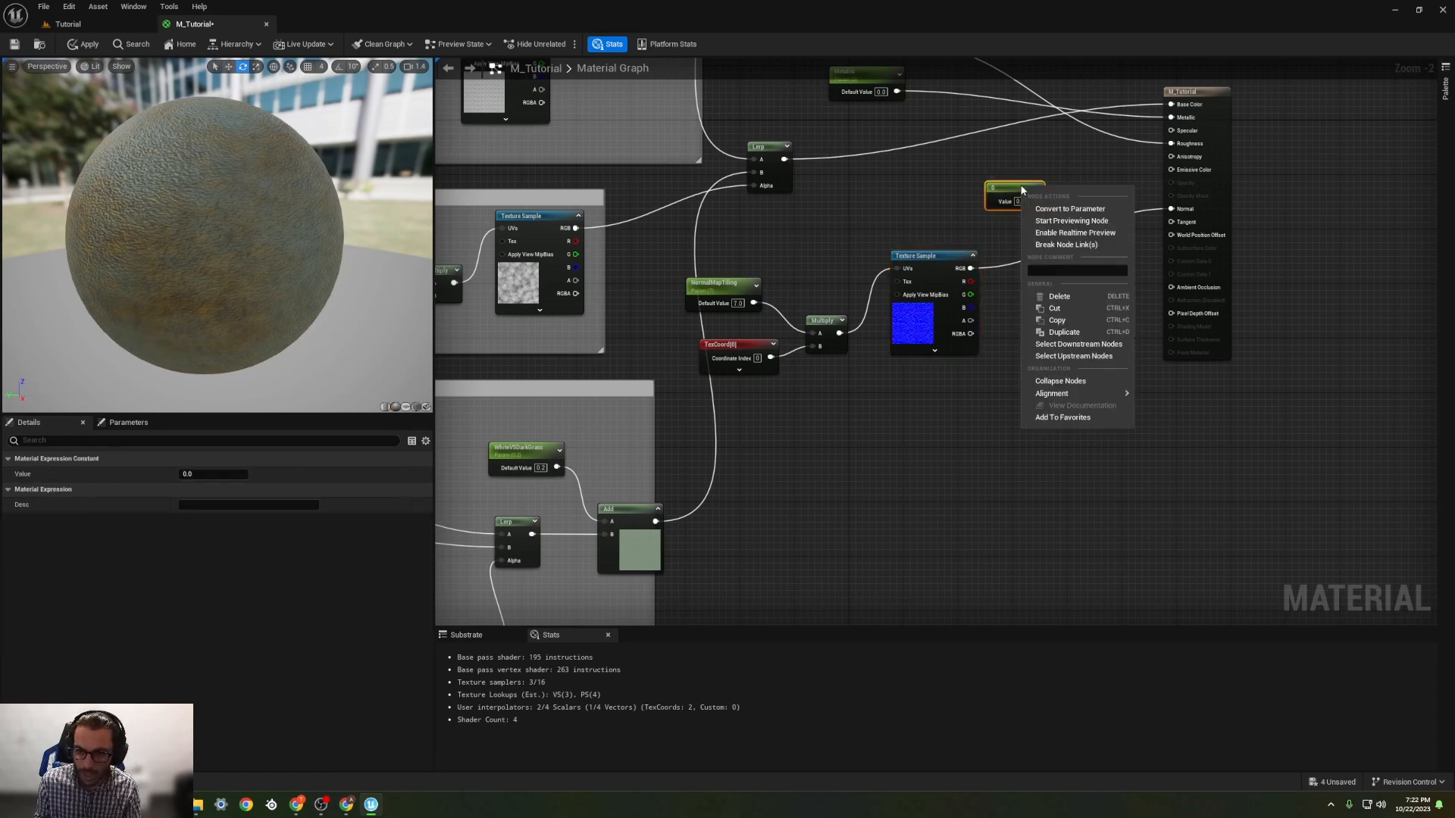
click(1050, 209)
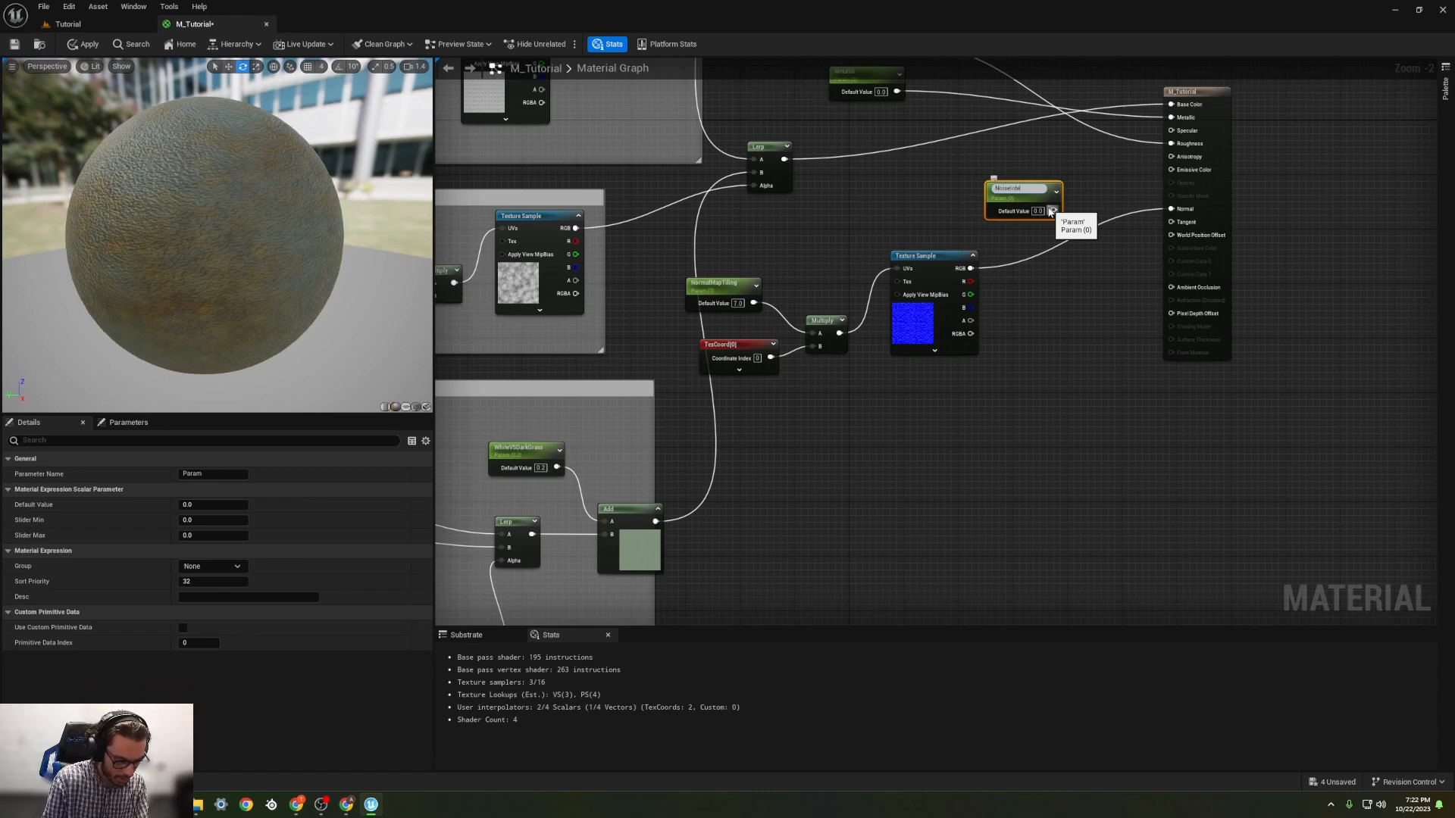
key(Return)
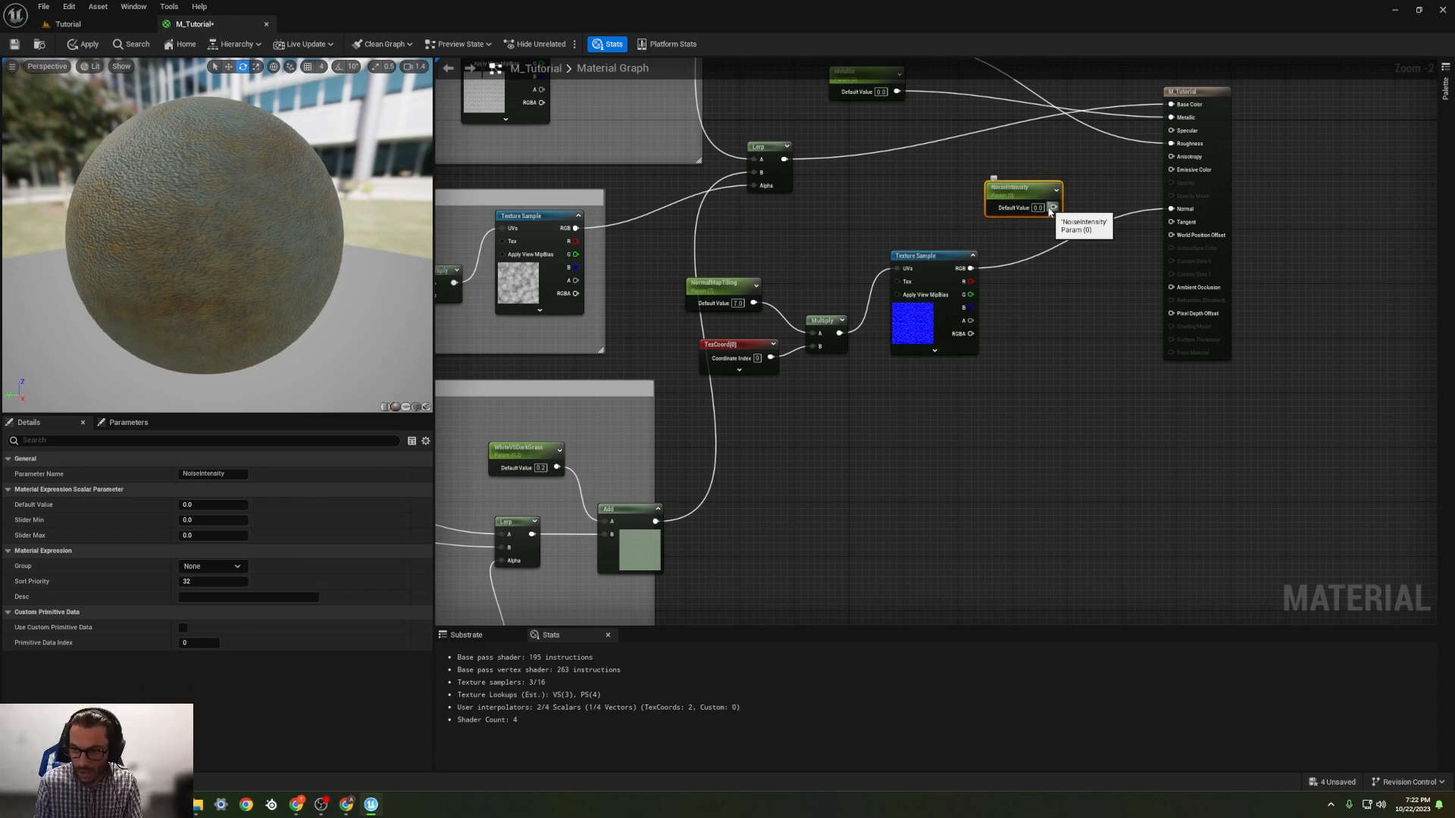
Step: Add a Multiply node with NoiseIntensity in A and the micro noise RGB in B, and connect its output to Normal
key(m)
click(1062, 288)
drag(970, 268, 1071, 317)
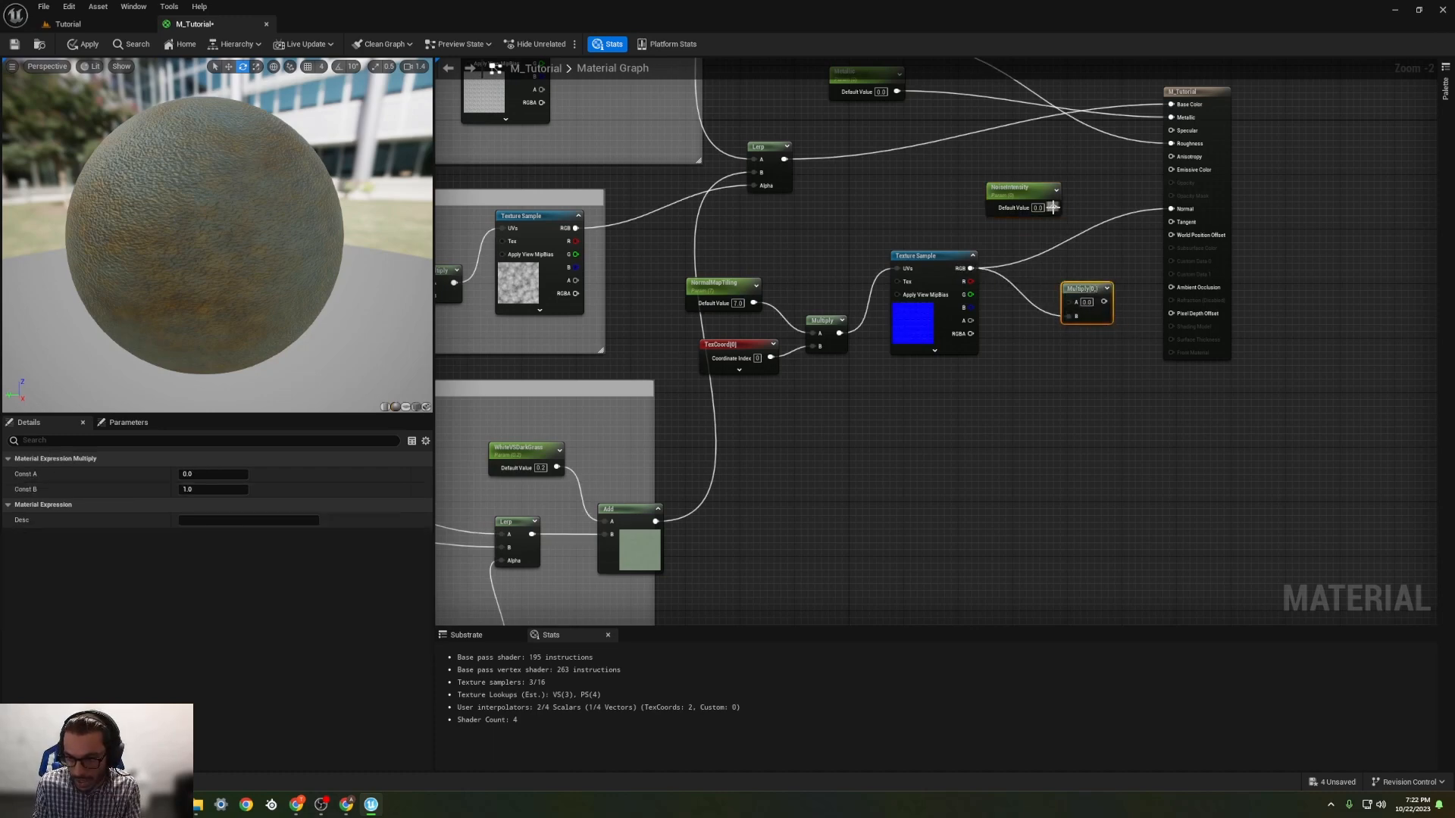
drag(1053, 208, 1170, 208)
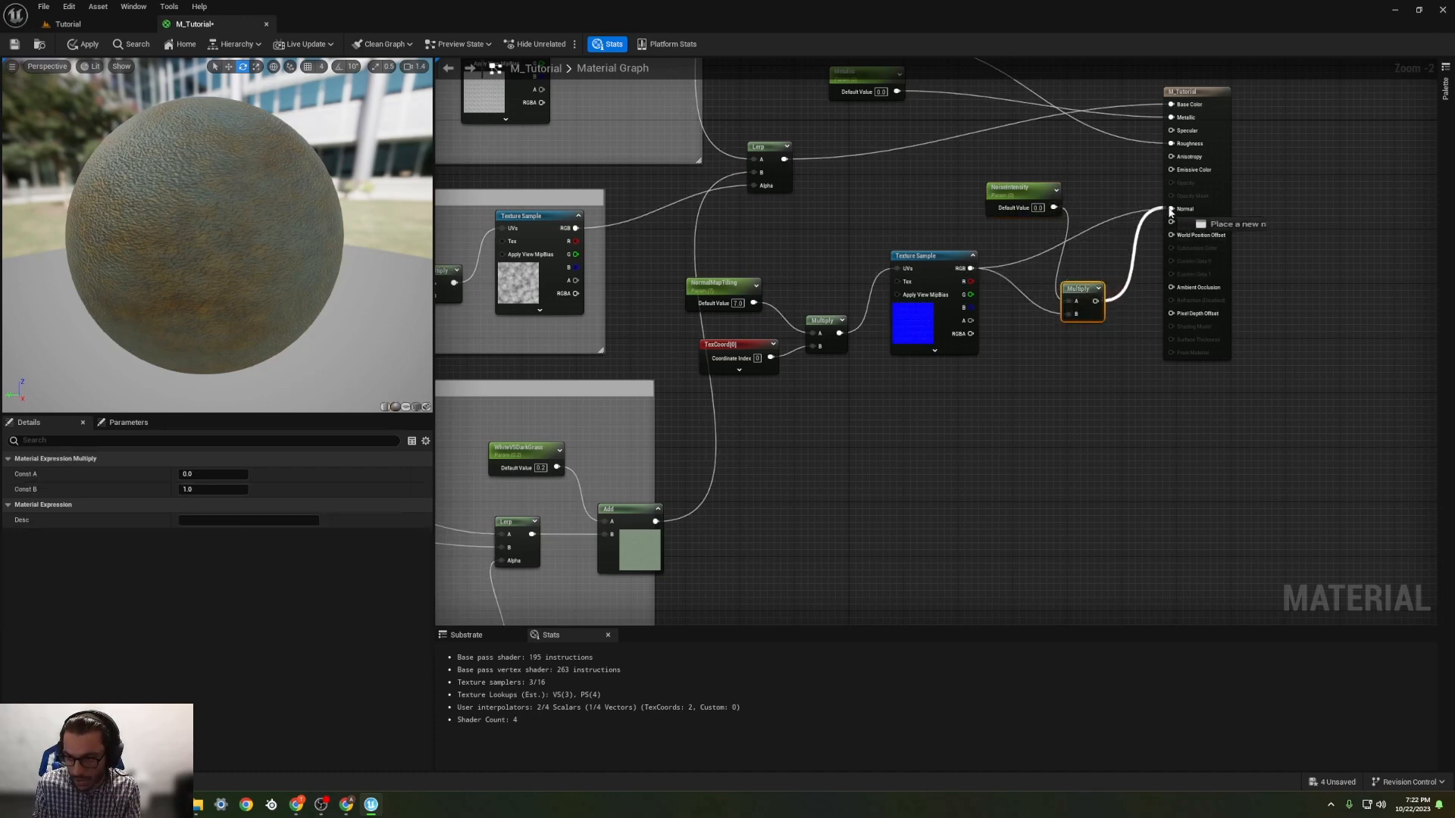
Step: Rearrange NoiseIntensity above the micro noise Texture Sample and its Multiply node level with the Normal input
drag(1019, 195, 890, 189)
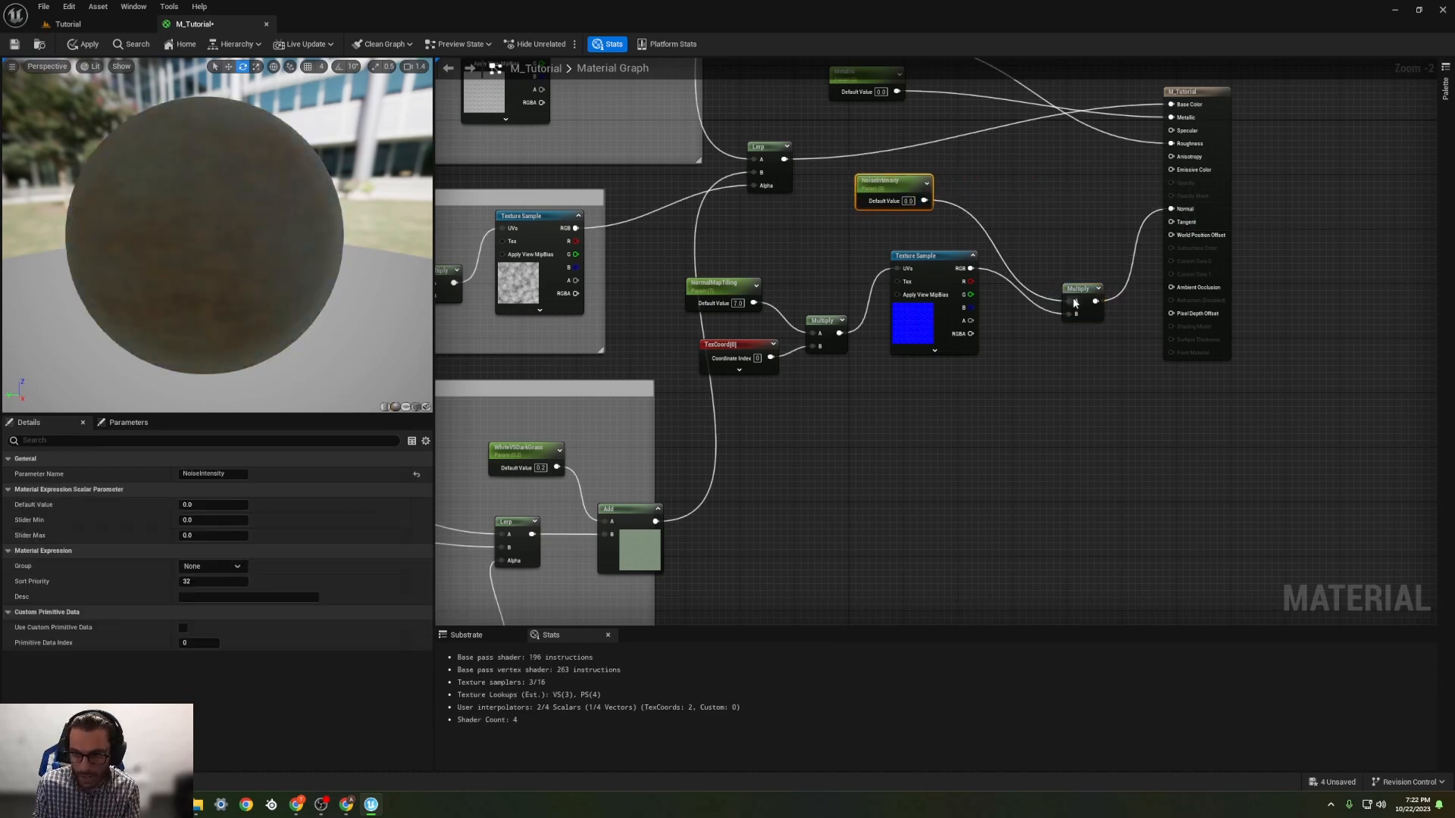
drag(1075, 303, 1054, 222)
drag(899, 188, 934, 188)
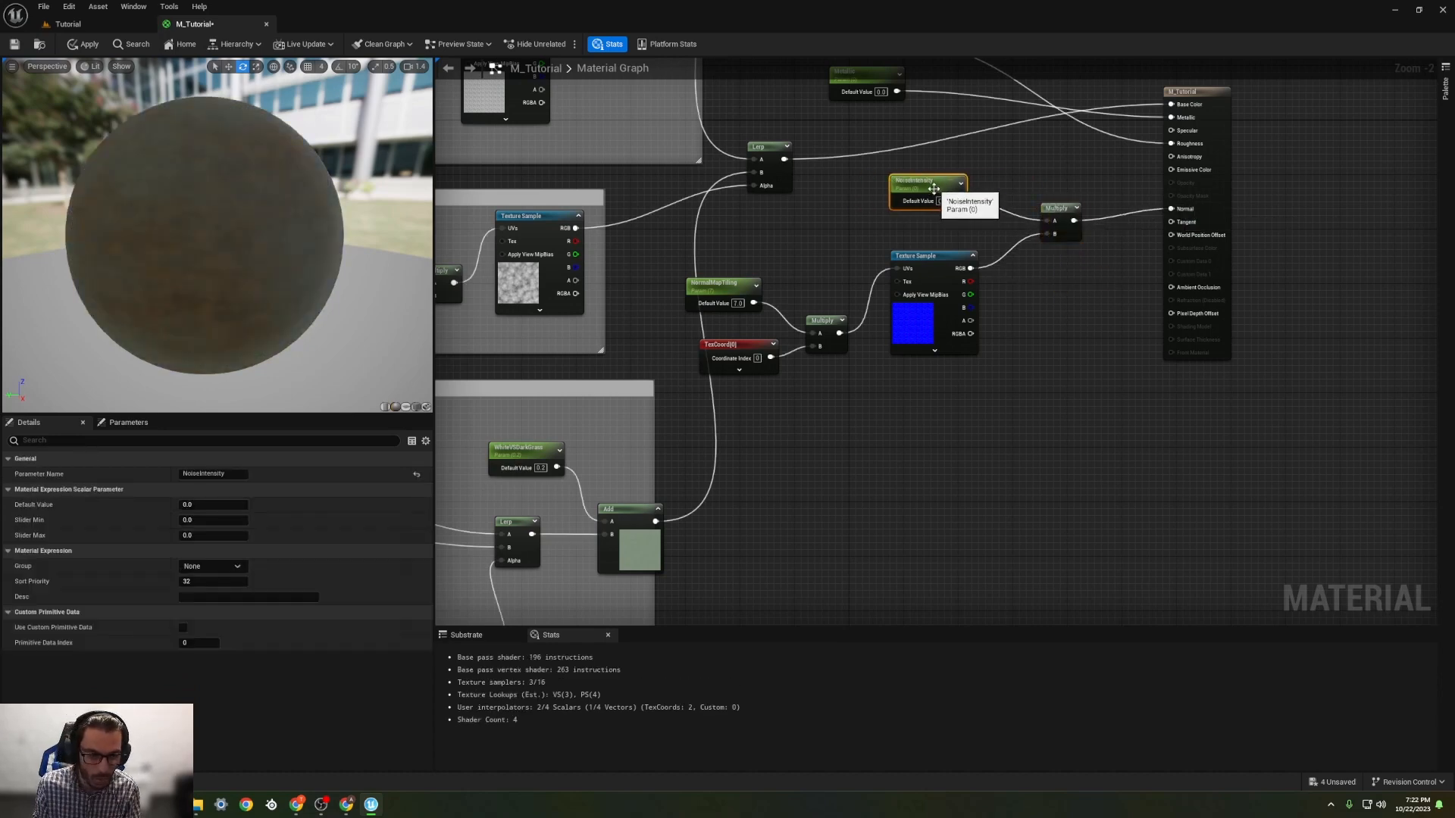
Step: Try NoiseIntensity default values of 1 and 2, and set it to 3
text(1)
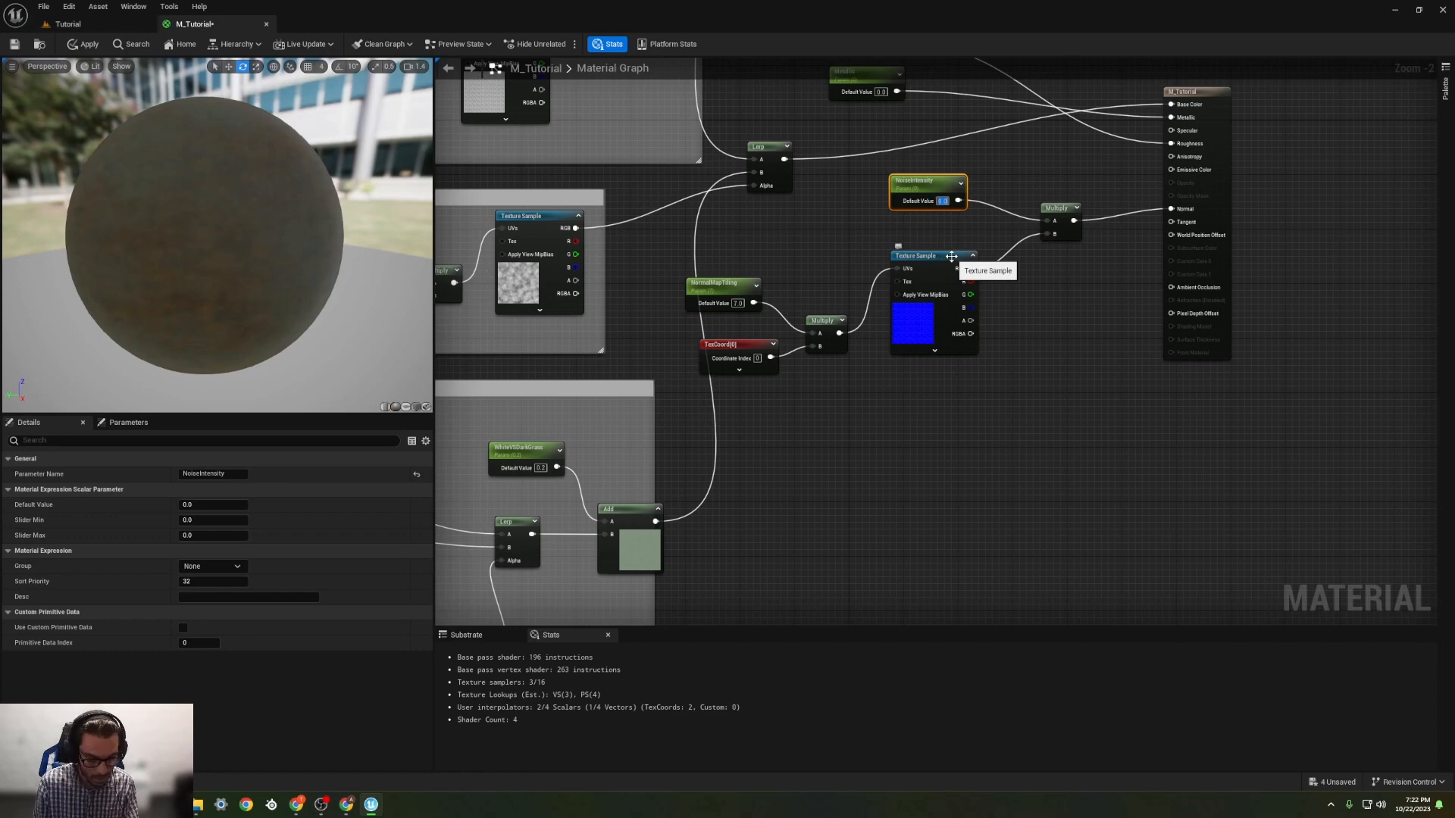
key(Return)
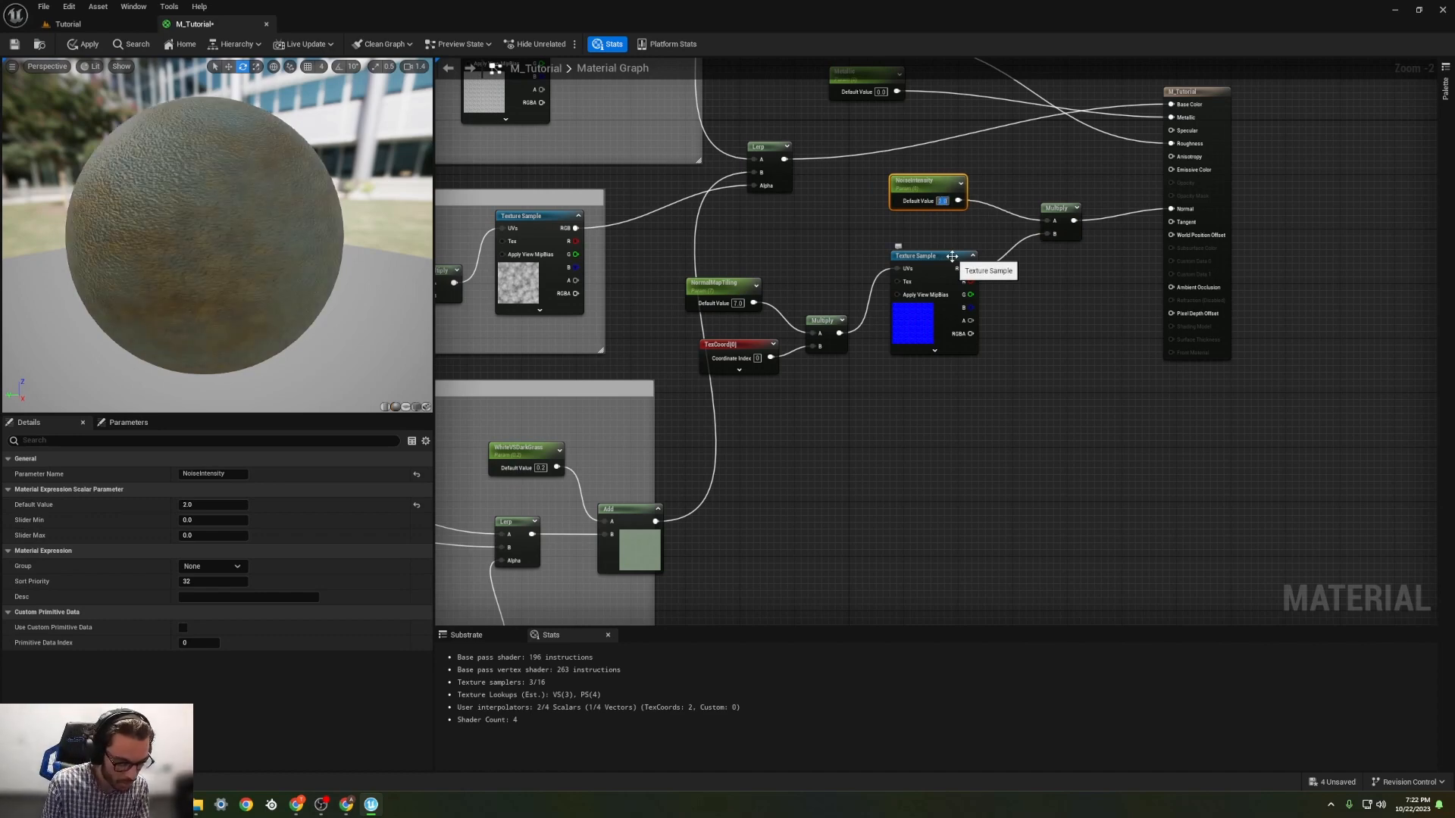
text(3)
key(Return)
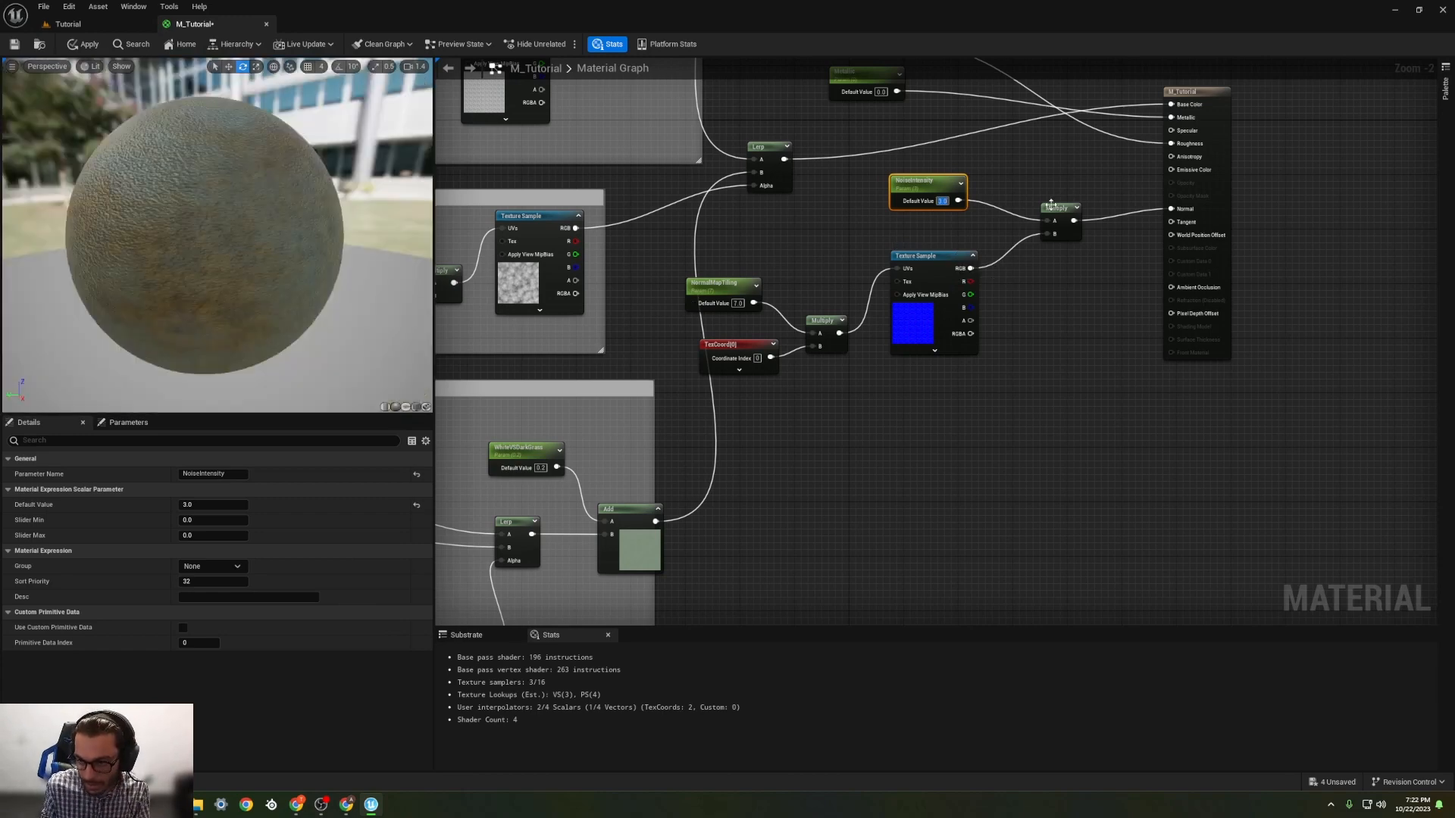
Step: Move NoiseIntensity and its Multiply node toward the output node, leaving a gap after the micro noise Texture Sample
drag(1051, 205, 1112, 206)
drag(935, 182, 1050, 182)
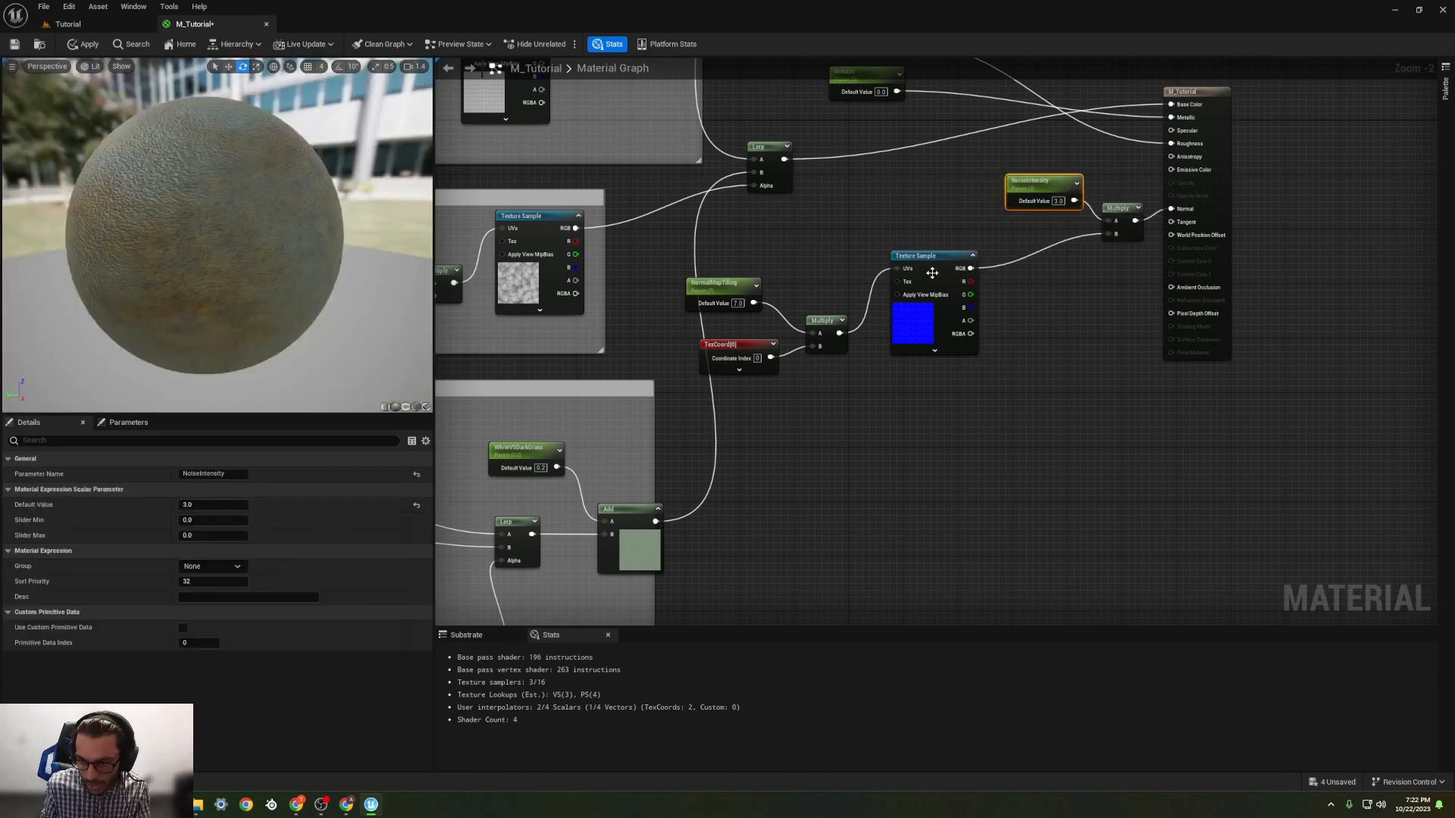
drag(932, 273, 912, 272)
click(806, 288)
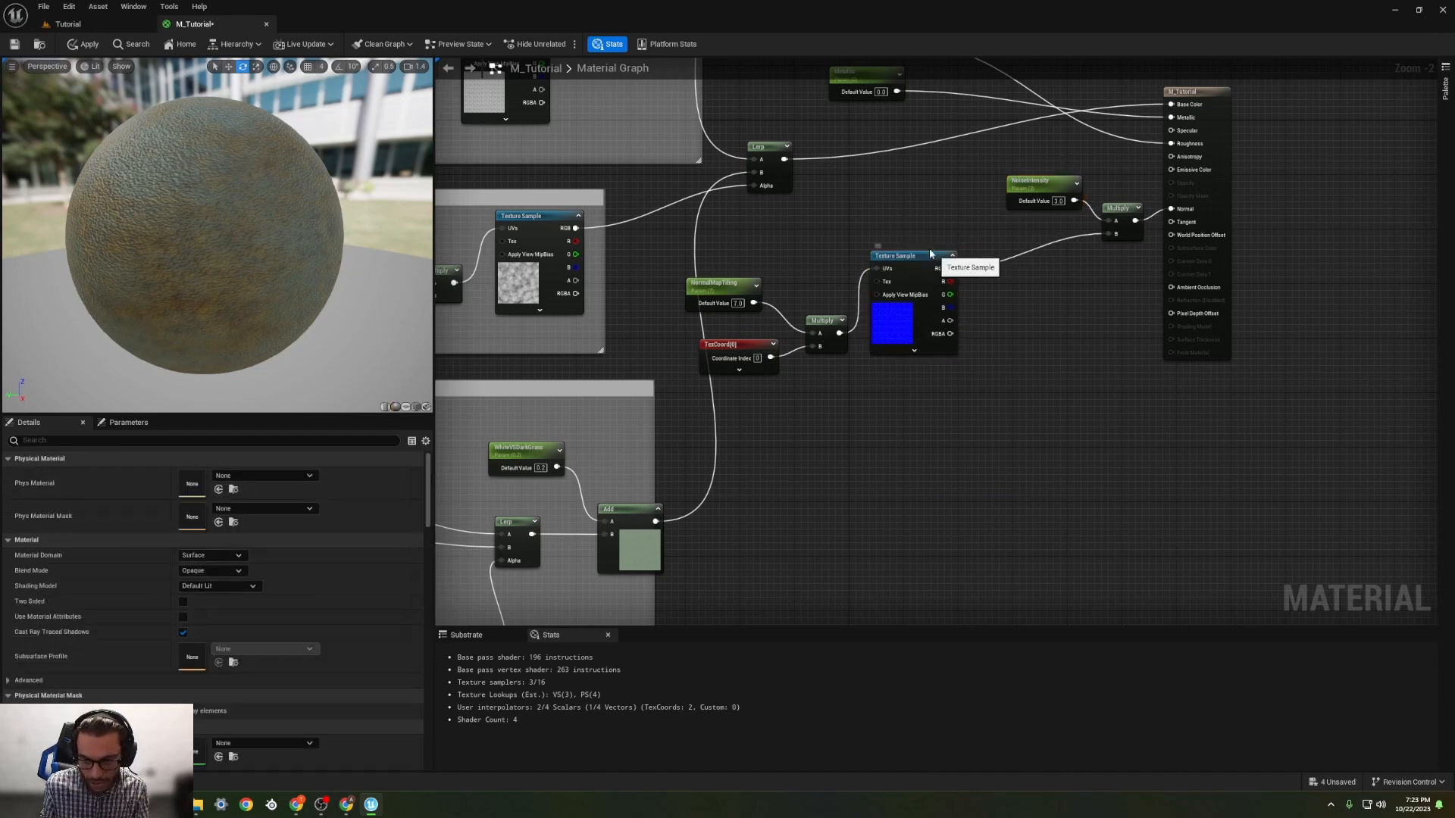
Step: Insert an Add node between the micro noise RGB and Multiply's B input, with a new constant connected to its A input
click(1036, 329)
drag(951, 268, 1112, 236)
click(926, 219)
drag(976, 233, 1000, 268)
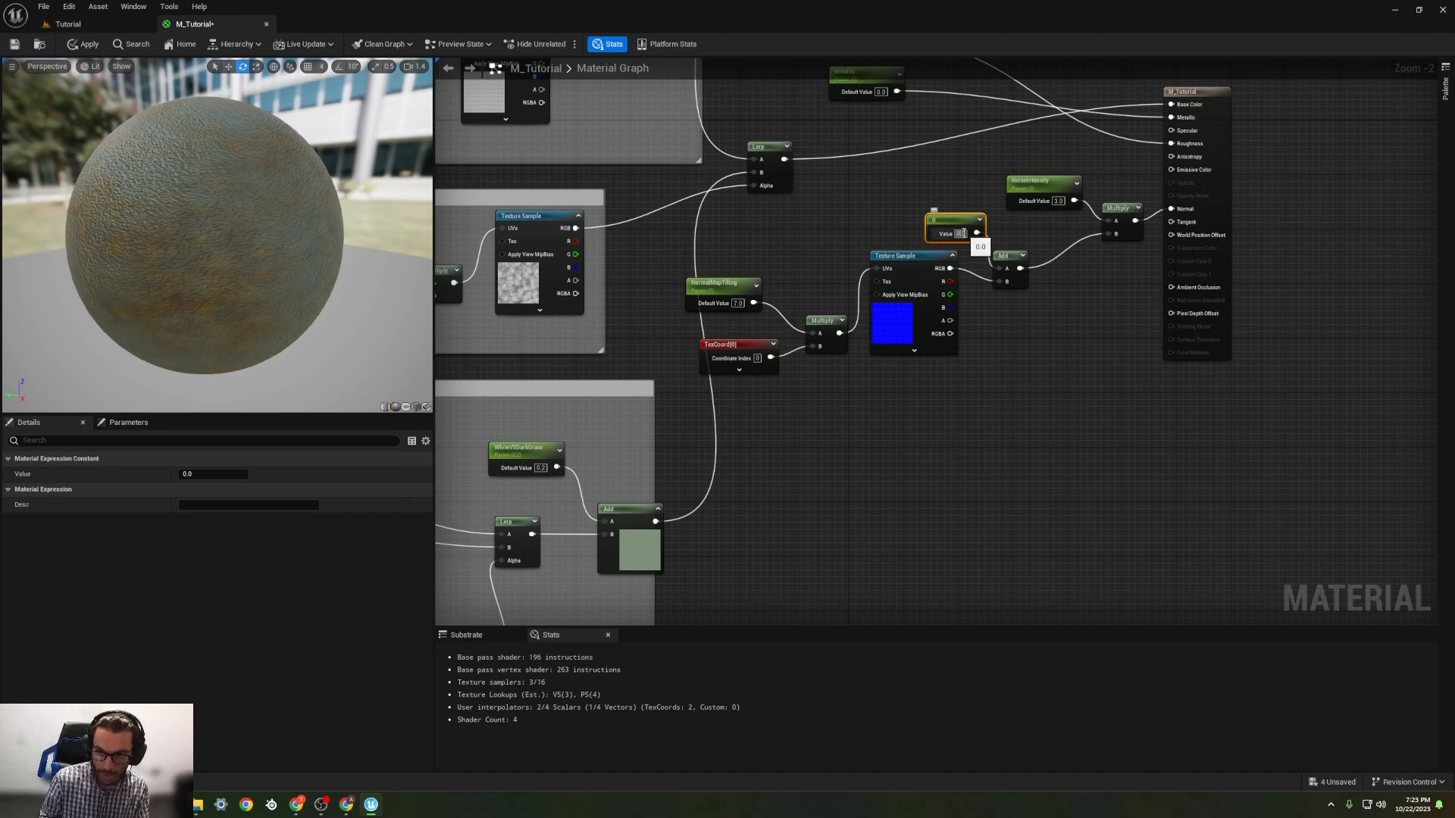
Step: Try 0.2 for the constant feeding the Add node and set it to 0.5
text(0.2)
key(Return)
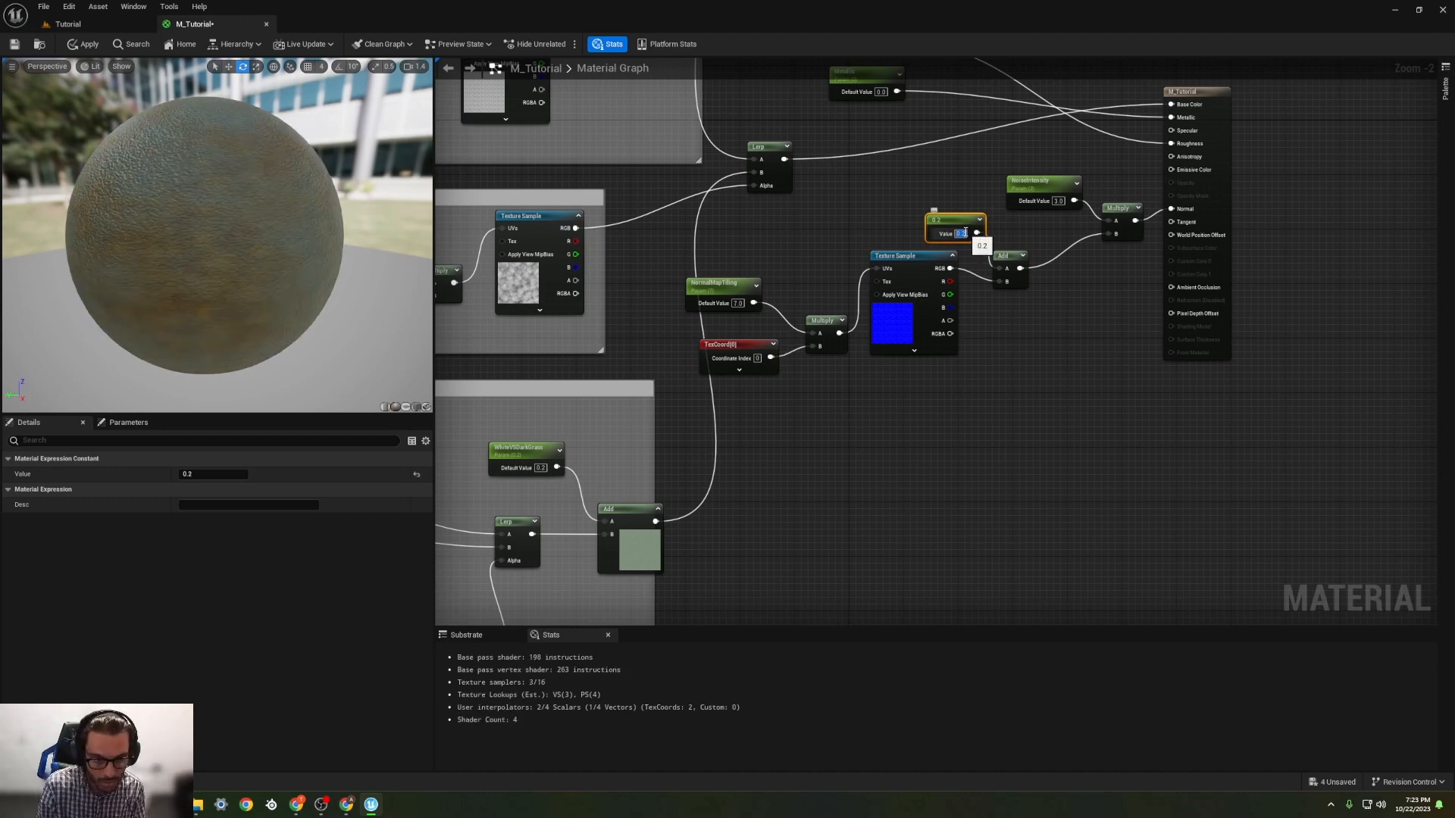
text(0.5)
key(Return)
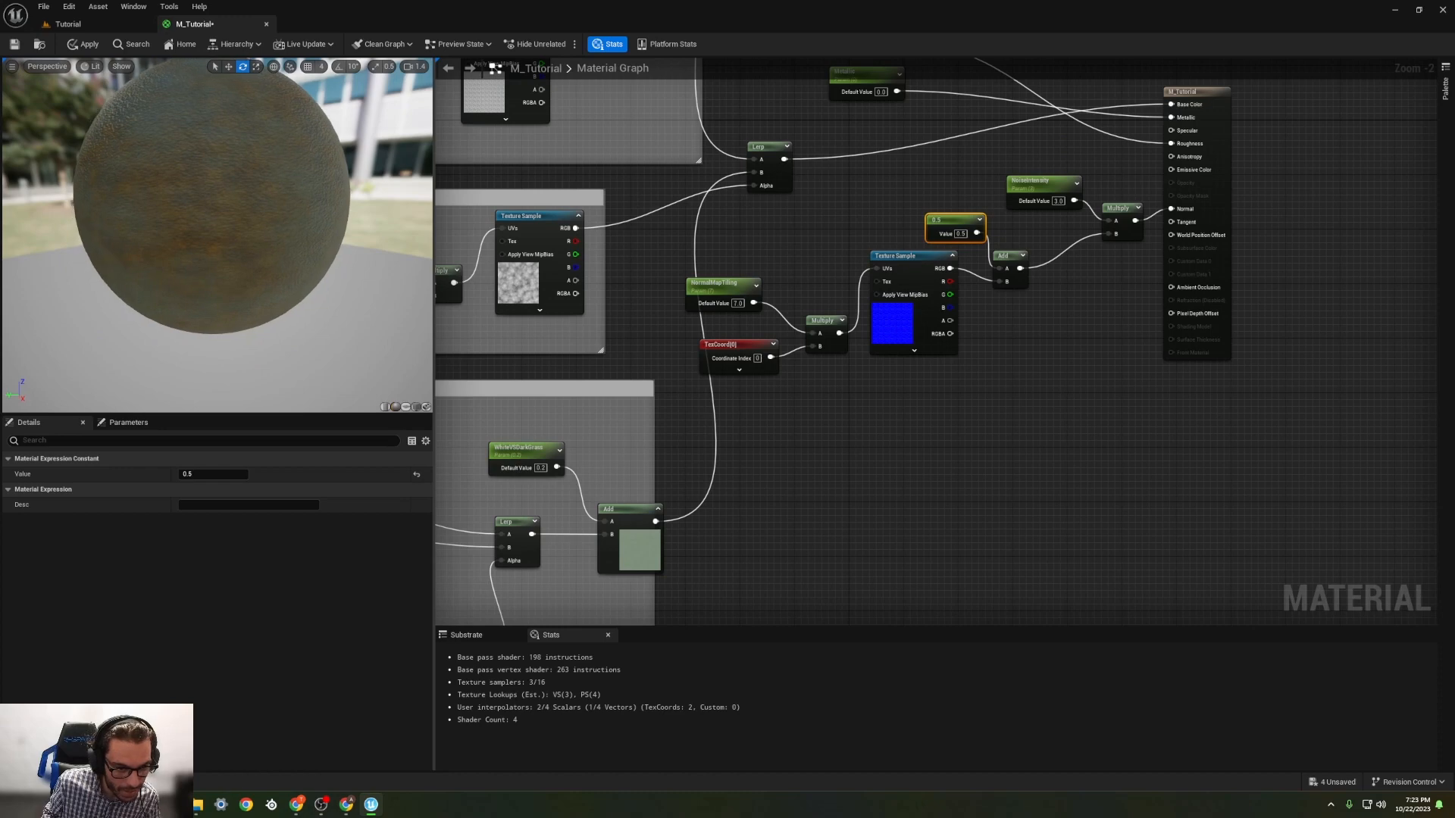
Step: Move the micro noise Texture Sample below the Add node and shift the TexCoord node away from Multiply
drag(900, 260, 933, 315)
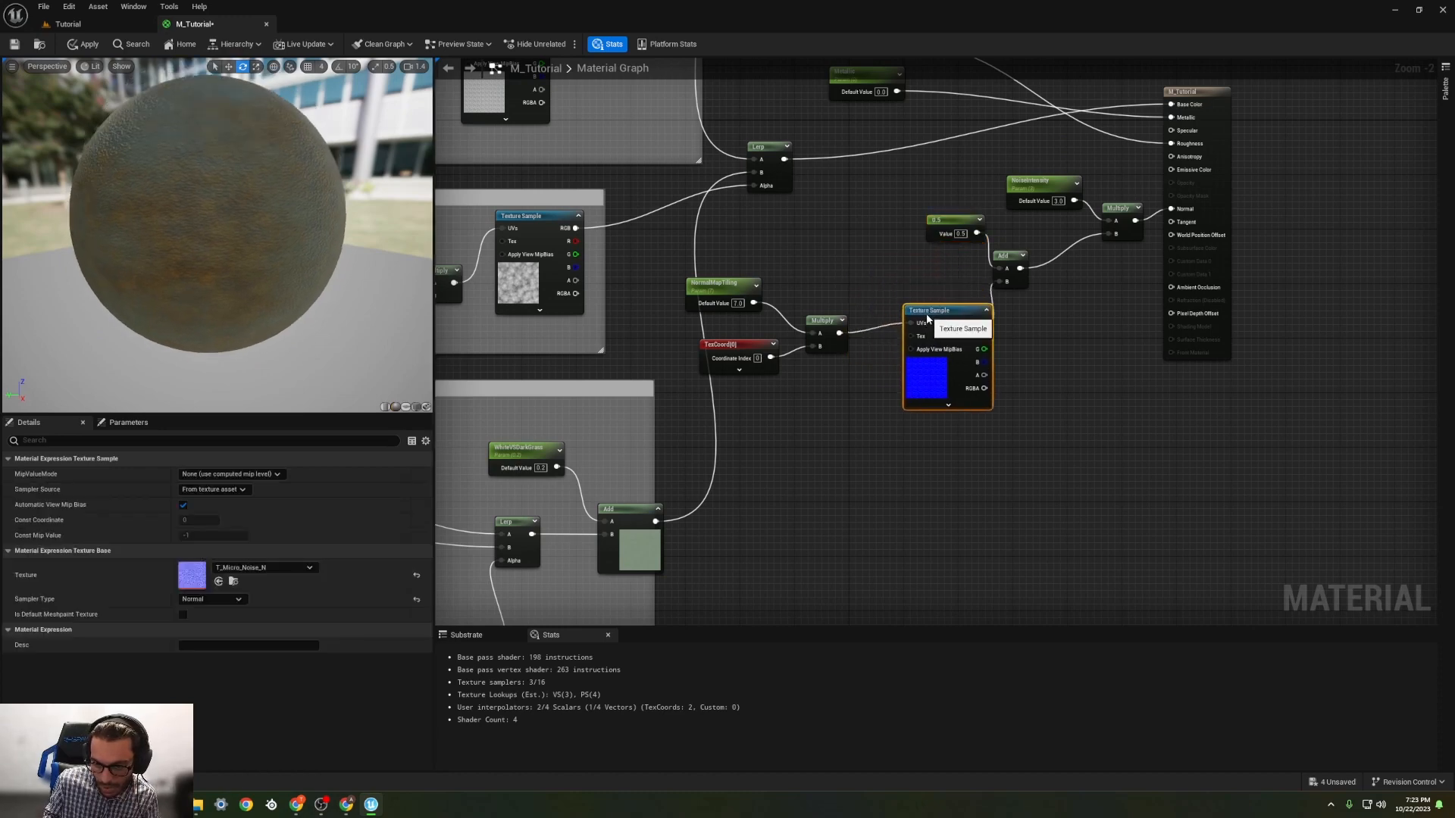
drag(754, 355, 731, 355)
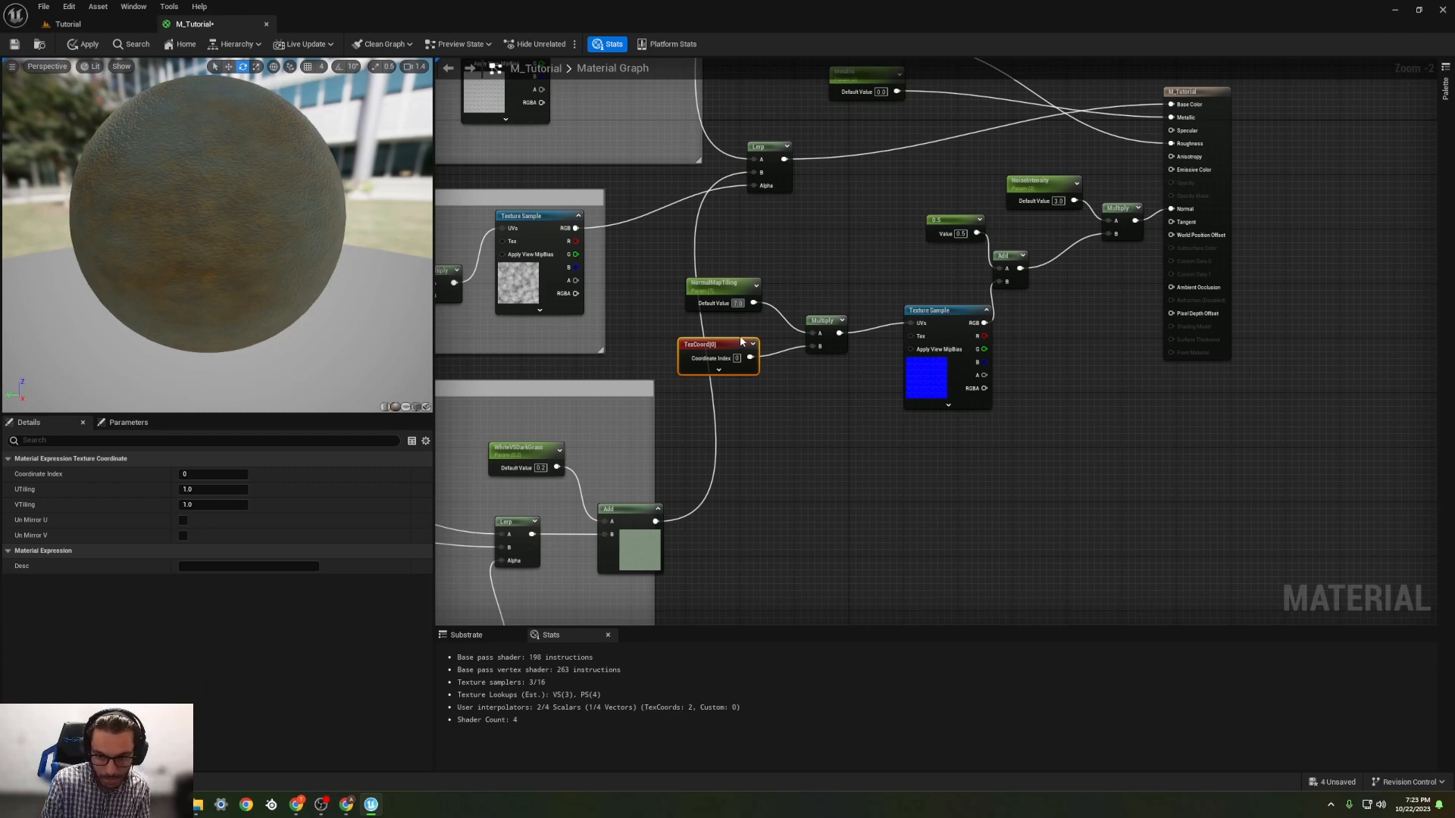
Step: Set NormalMapTiling's default value to 5 and shift the micro noise Texture Sample slightly toward its tiling Multiply node
text(5)
key(Return)
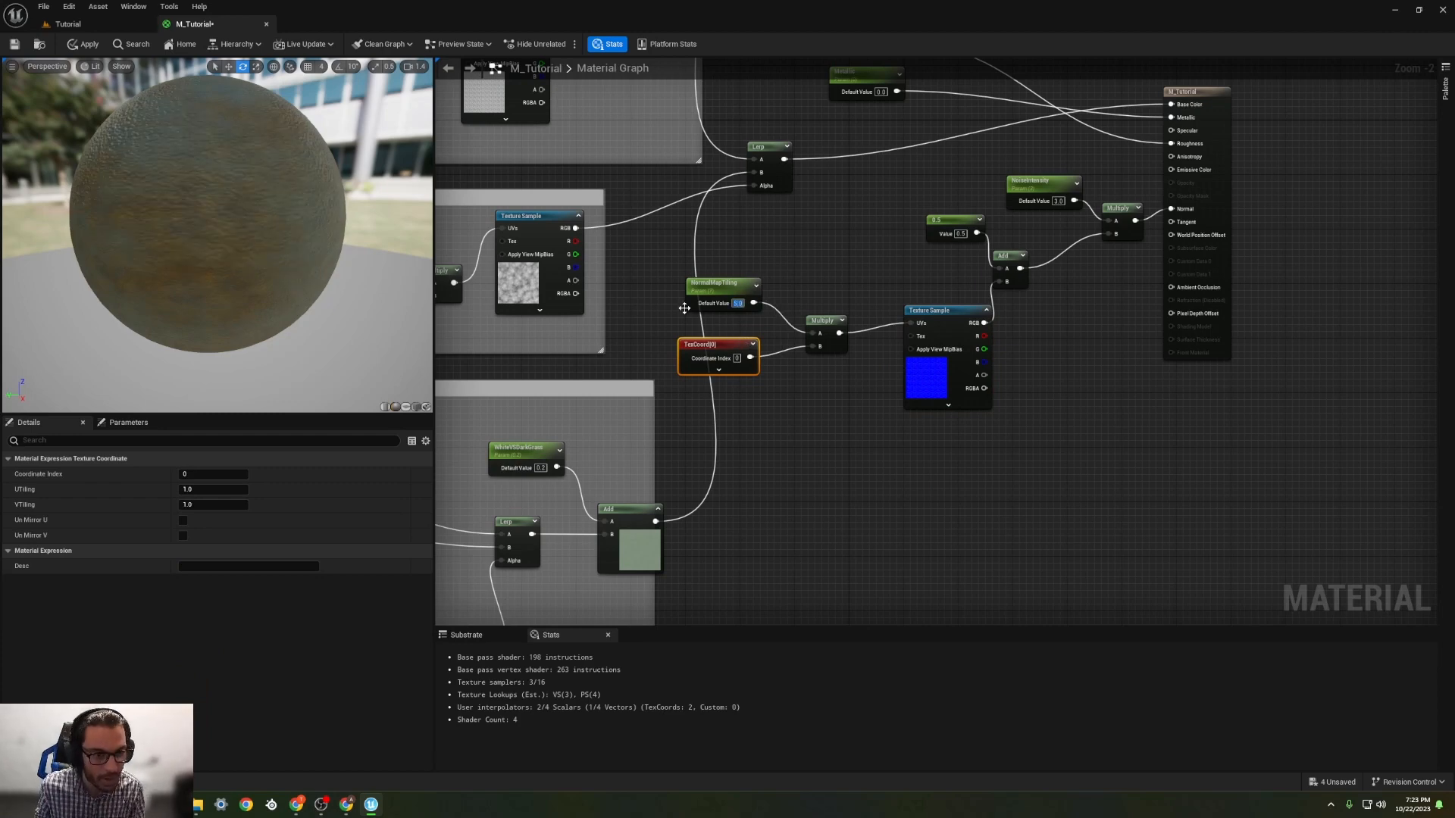
mouse_move(943, 306)
mouse_down()
mouse_move(894, 306)
mouse_move(929, 306)
mouse_up()
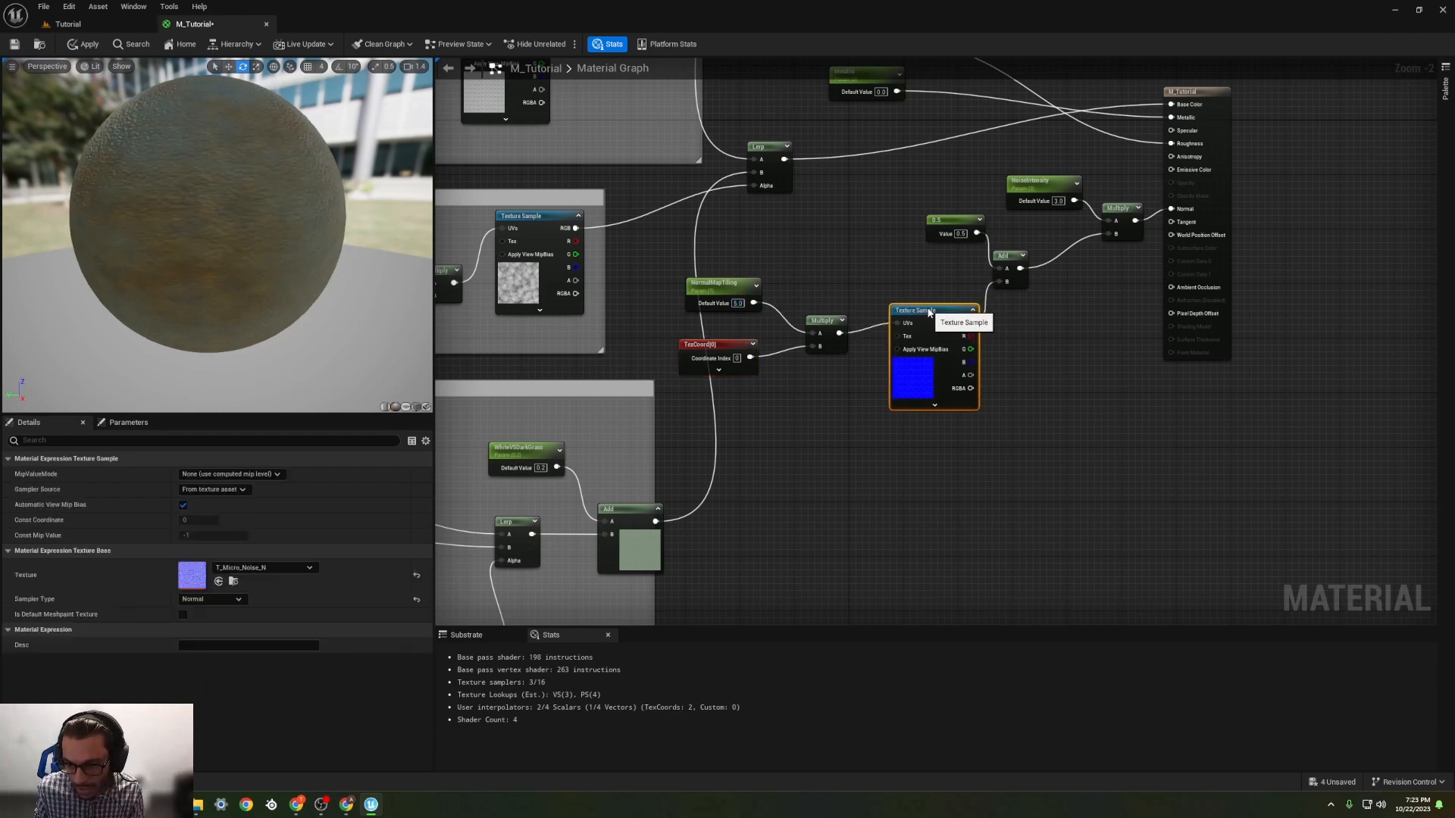
Step: Try -0.2 for the constant feeding the Add node, set it to -0.1, and inspect the preview sphere
click(961, 234)
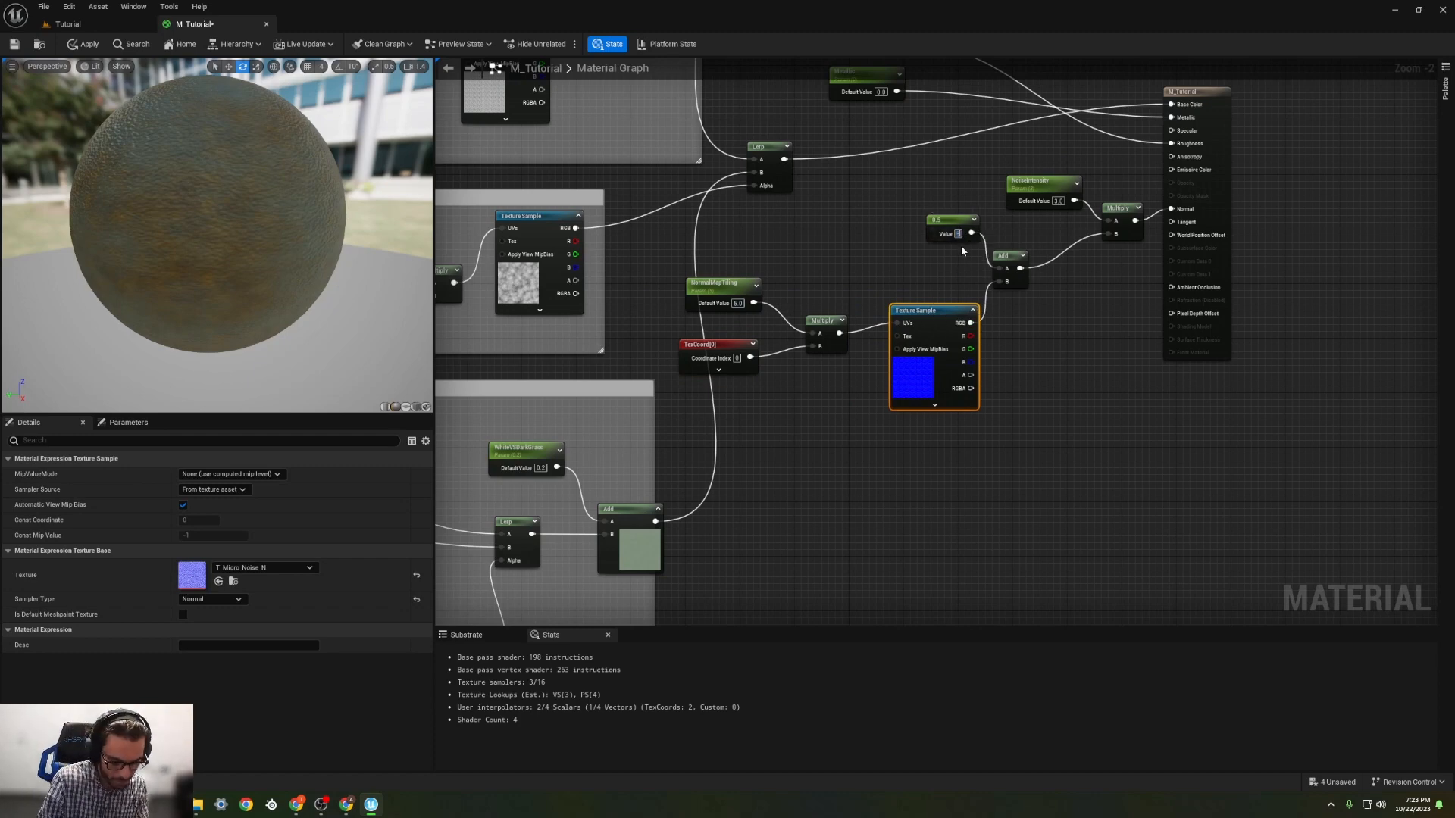
text(-0.2)
key(Return)
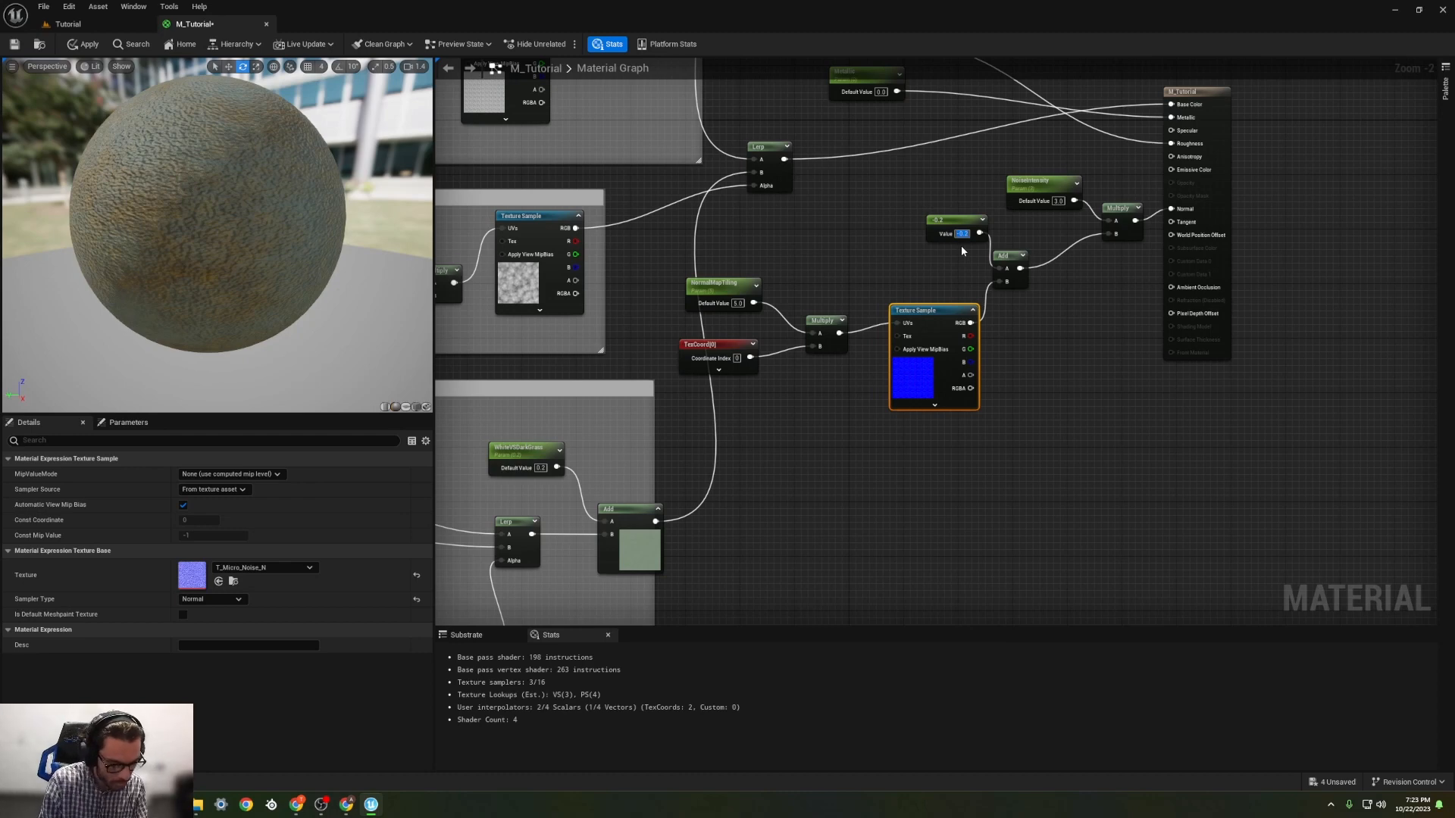
key(Return)
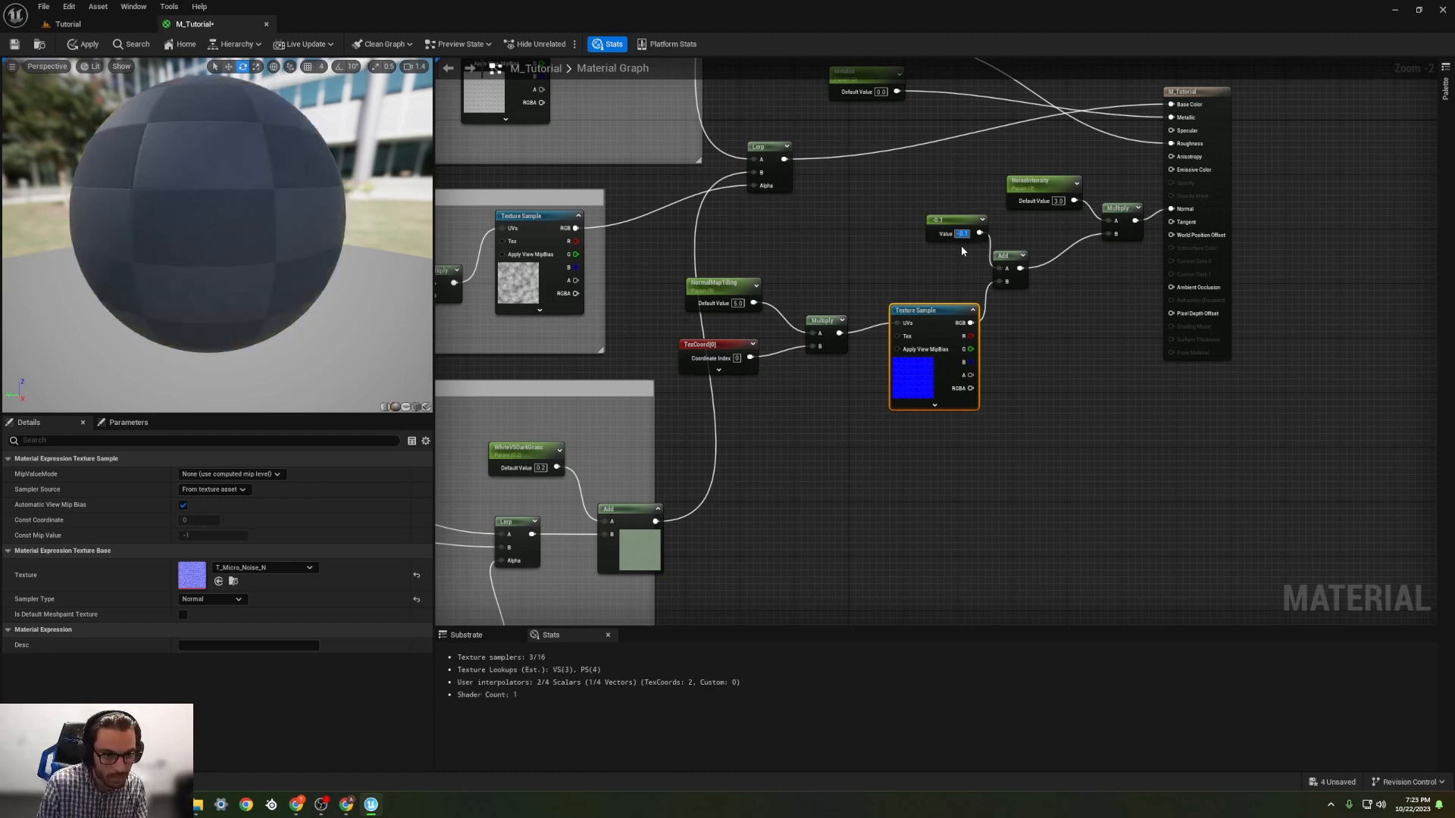
drag(416, 238, 246, 239)
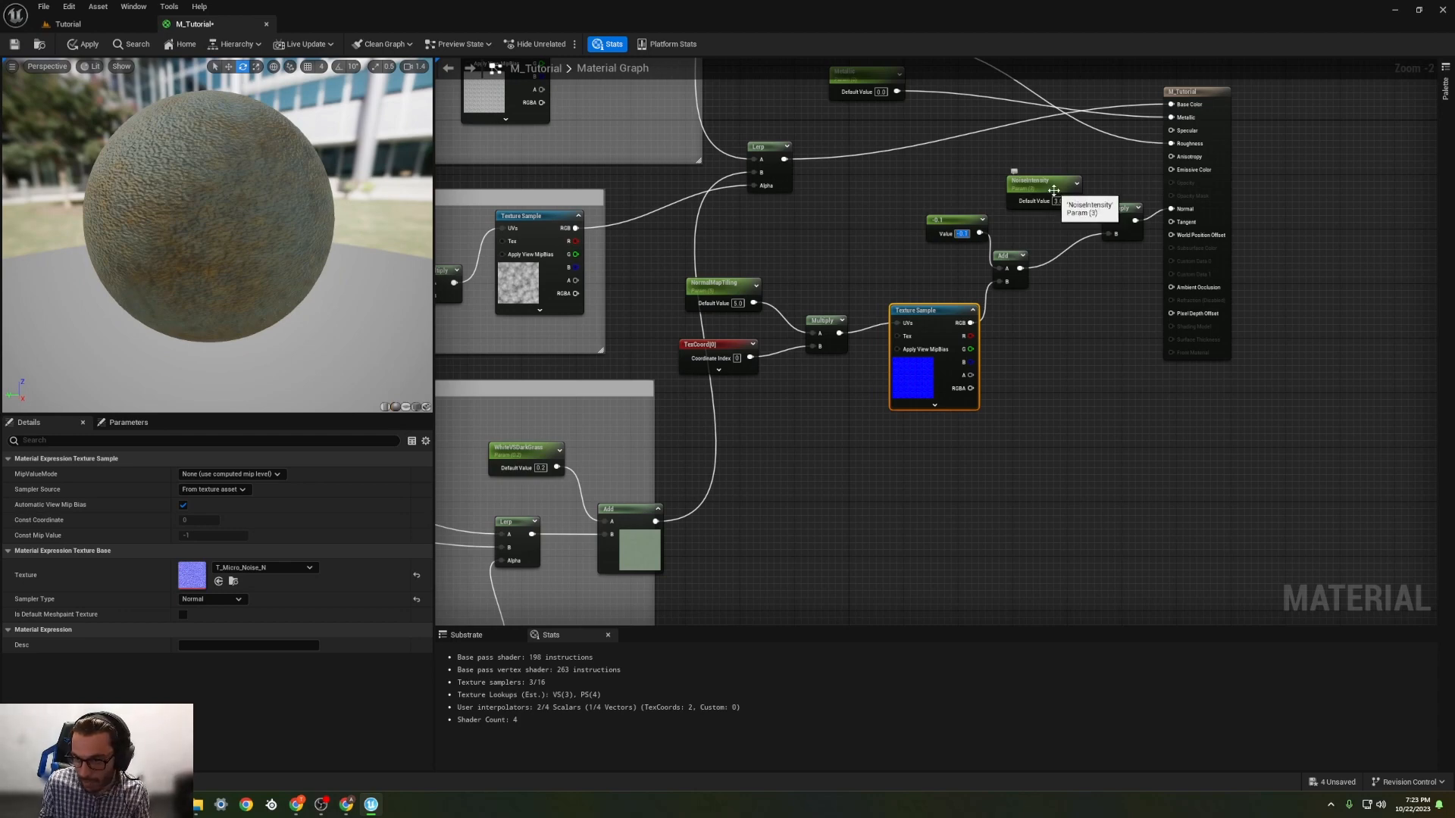
Step: Set NoiseIntensity's default value to 4 and move the node slightly up, clear of the constant
drag(1059, 201, 1055, 188)
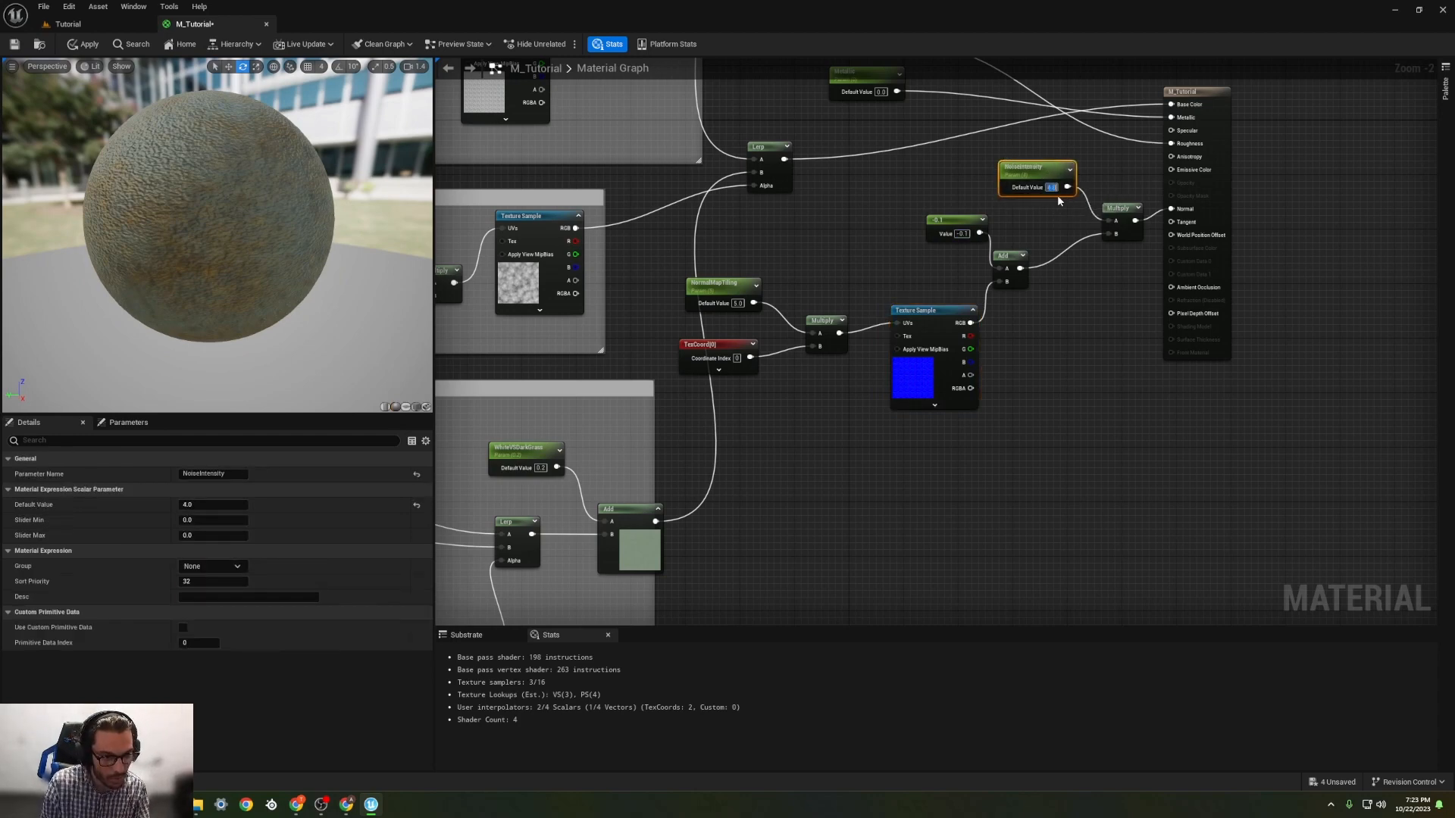
click(1030, 208)
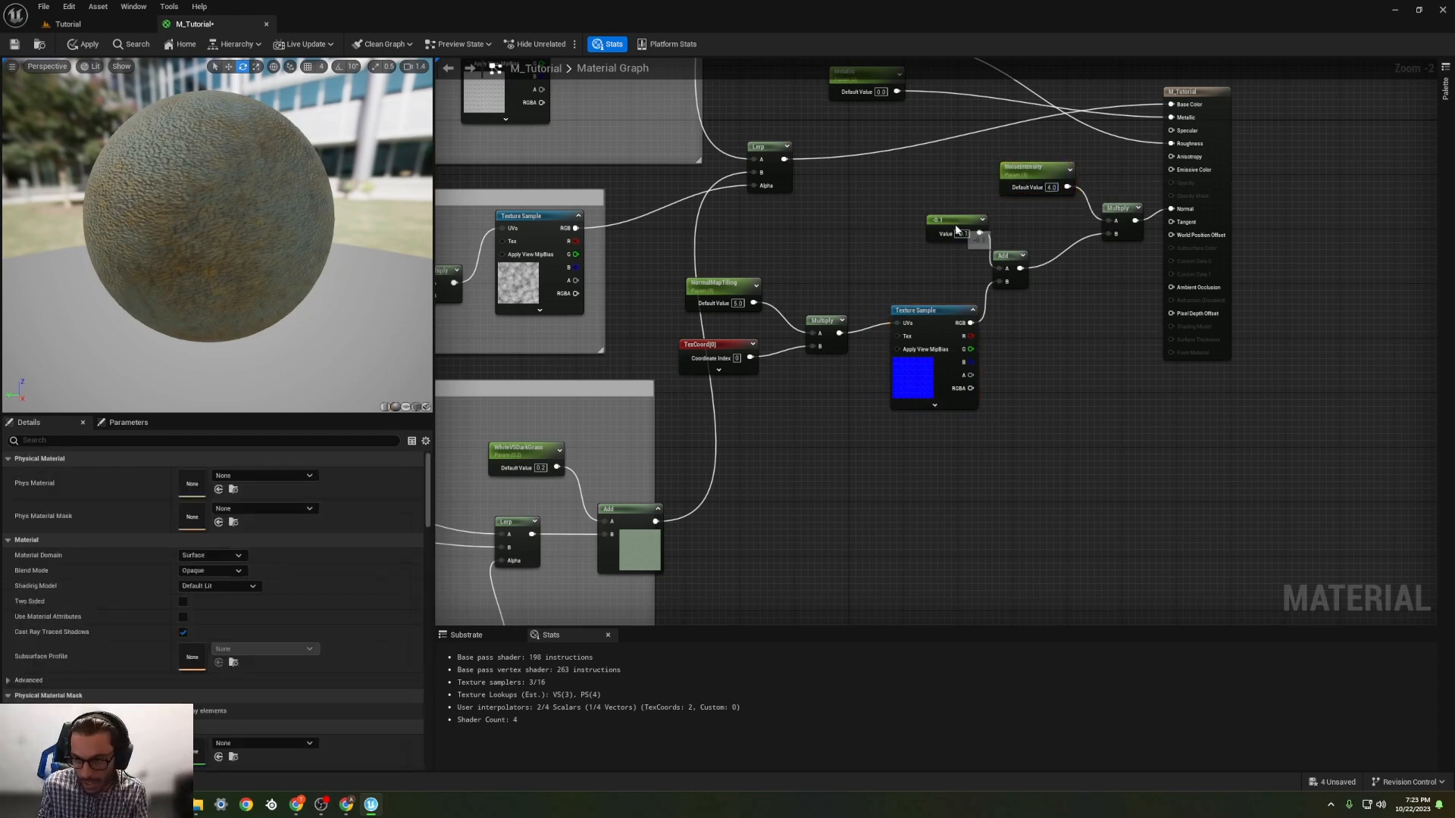
Step: Compact the normal map nodes by placing the constant above the Texture Sample and moving the final Multiply and NoiseIntensity toward the Add node
drag(951, 219, 875, 228)
drag(948, 328, 942, 308)
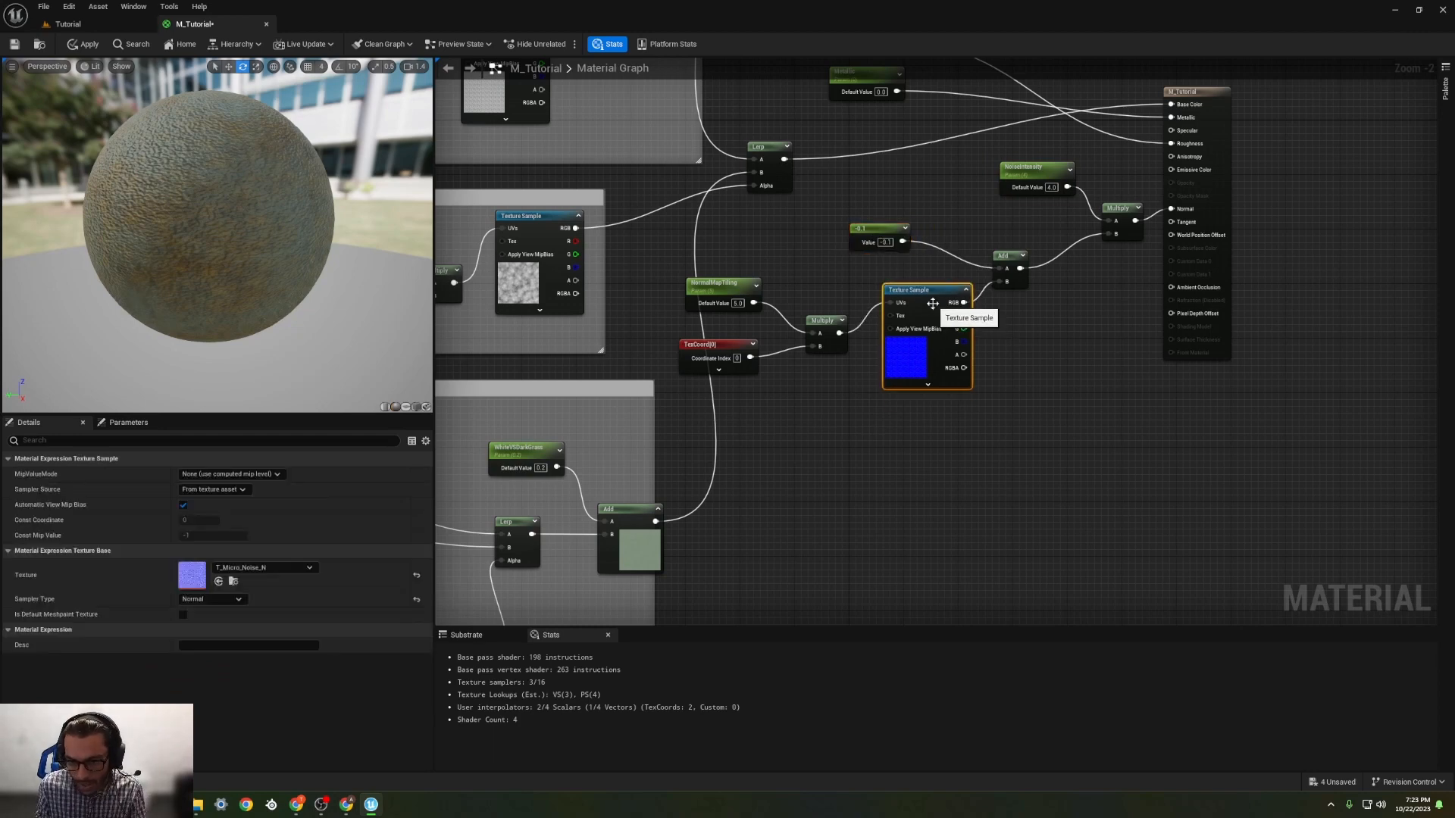
scroll(1050, 349, down, 1)
drag(1111, 232, 1060, 243)
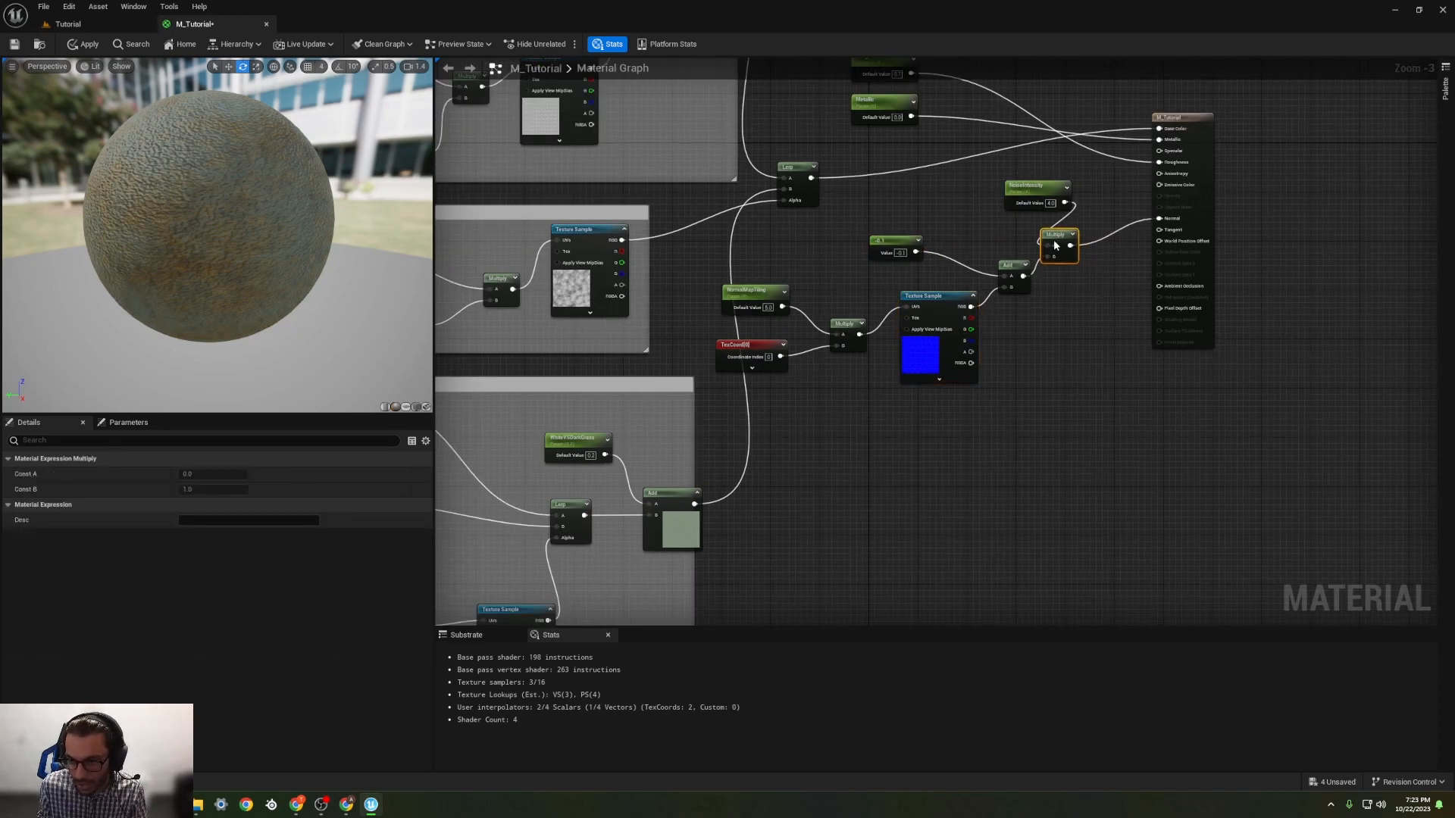
drag(1038, 191, 940, 212)
Step: Enclose all the normal map nodes in a comment box titled NormalData
scroll(827, 286, down, 1)
scroll(828, 285, down, 1)
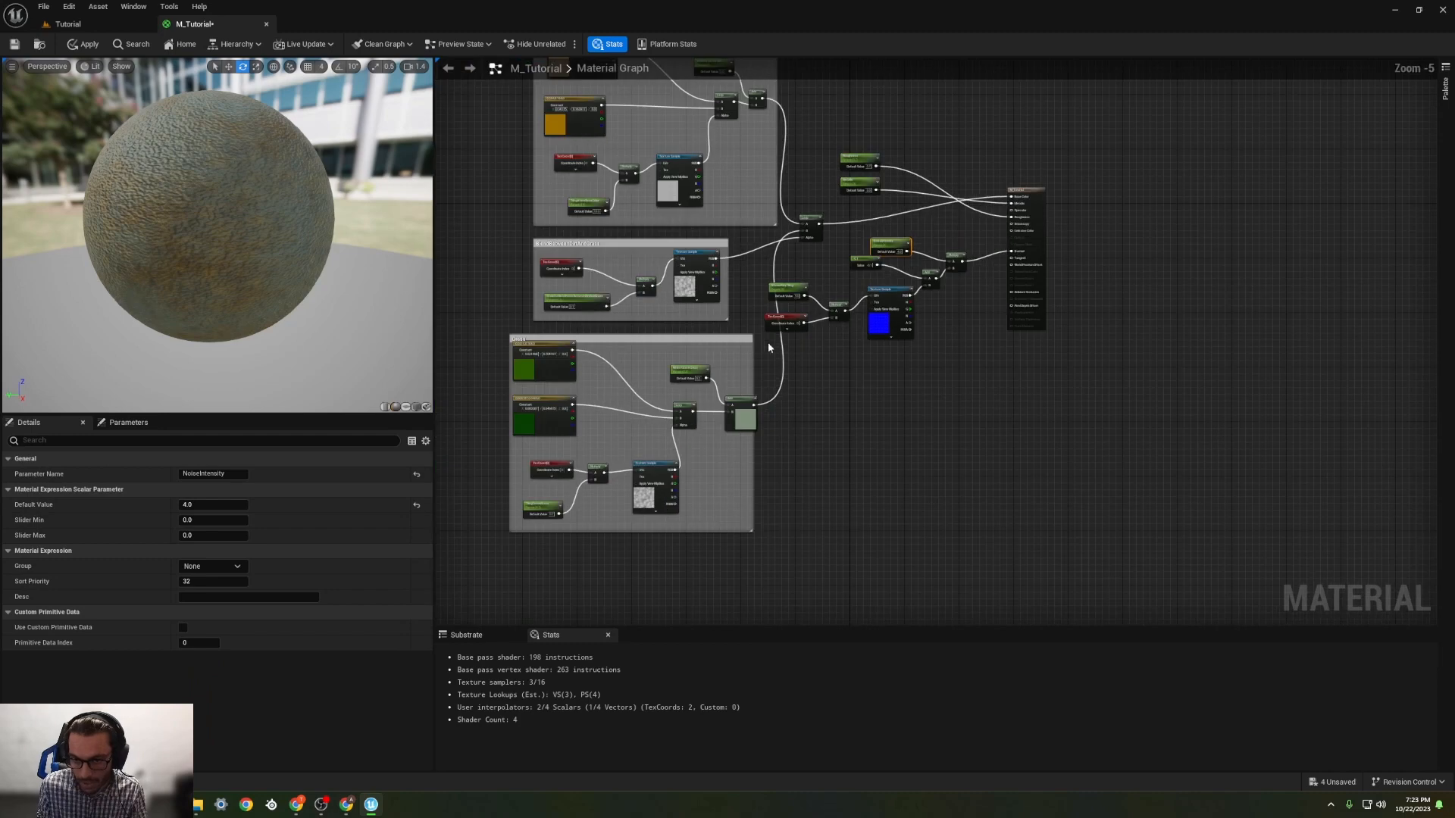
drag(1003, 406, 848, 299)
drag(965, 397, 774, 255)
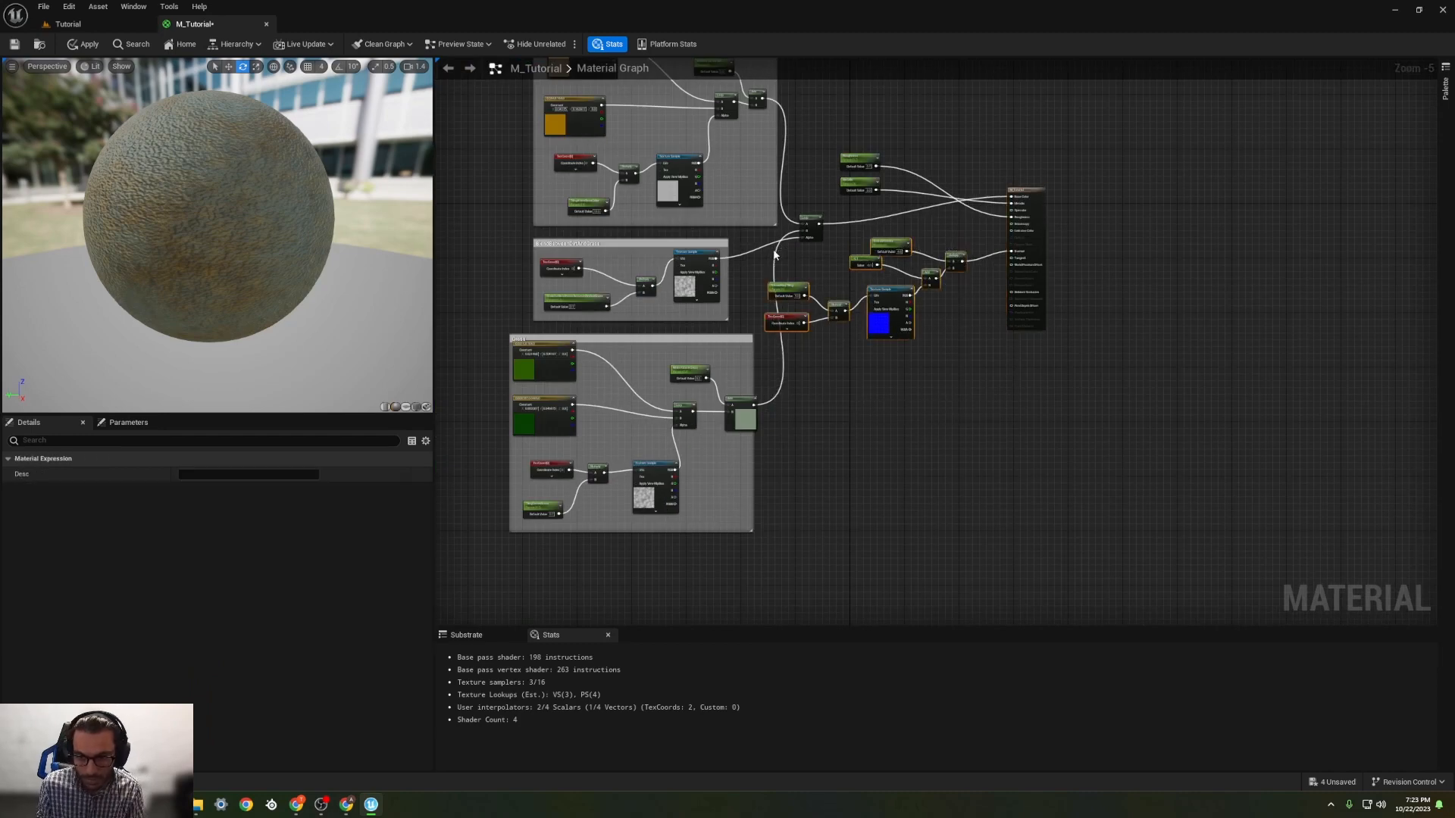
text(c)
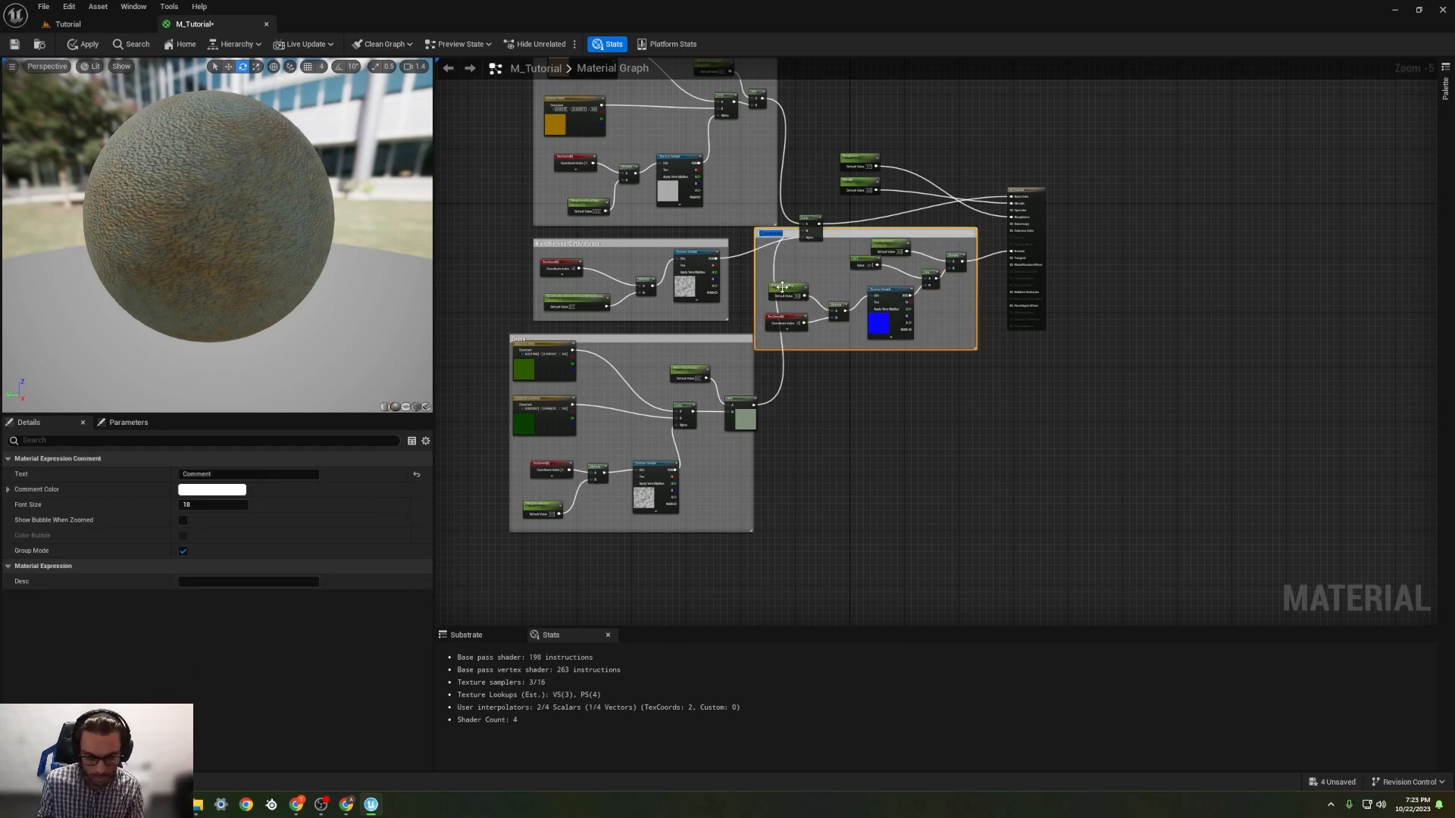
text(NormalDetail)
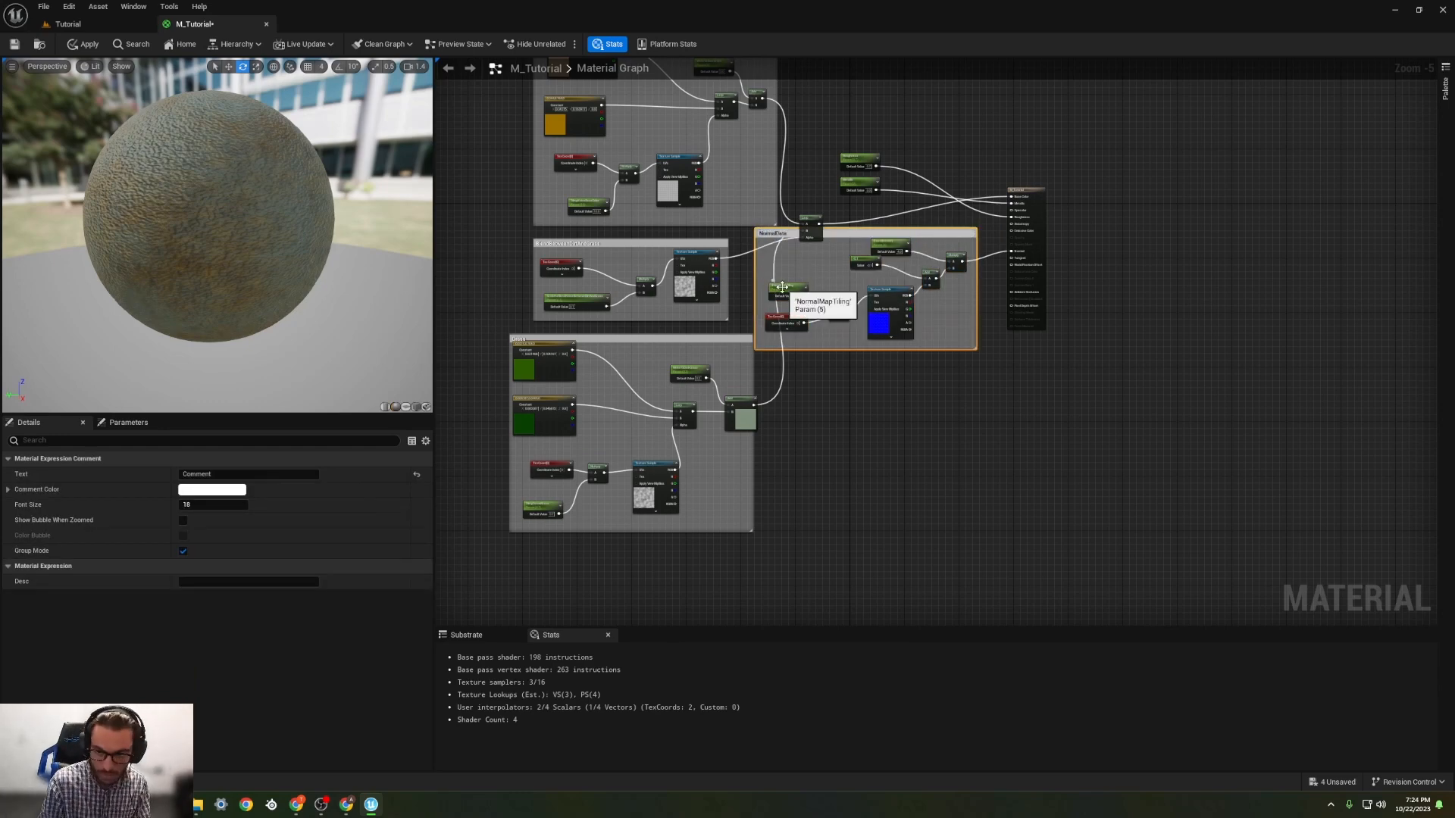
key(Return)
Step: Move the material output node farther from the other nodes and place the NormalData group below the final colour Lerp
drag(1030, 194, 1138, 198)
drag(858, 235, 928, 318)
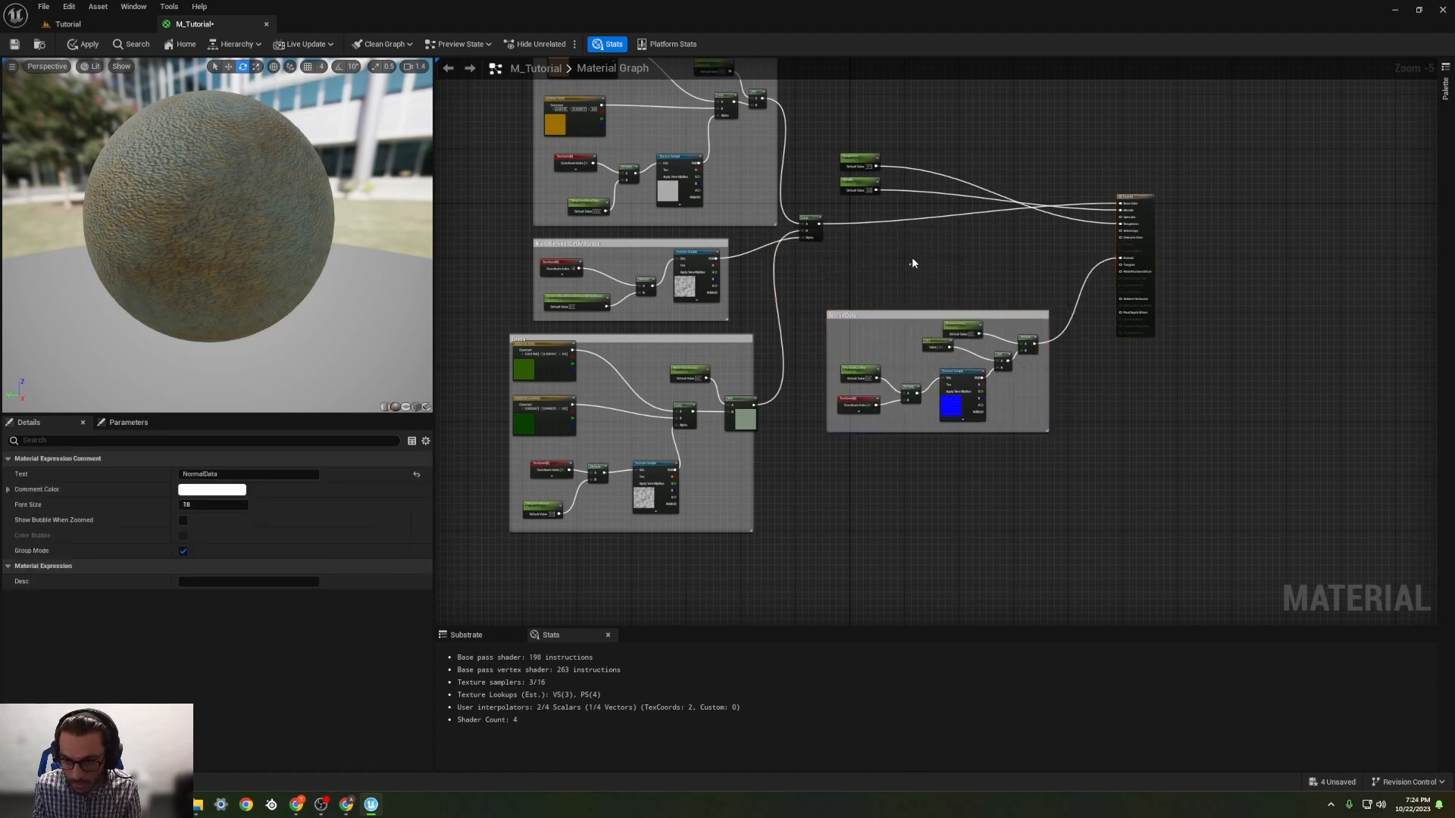
Step: Enclose the Roughness and Metallic parameters in a comment box titled Metallic/Roughness
click(824, 134)
drag(823, 135, 917, 207)
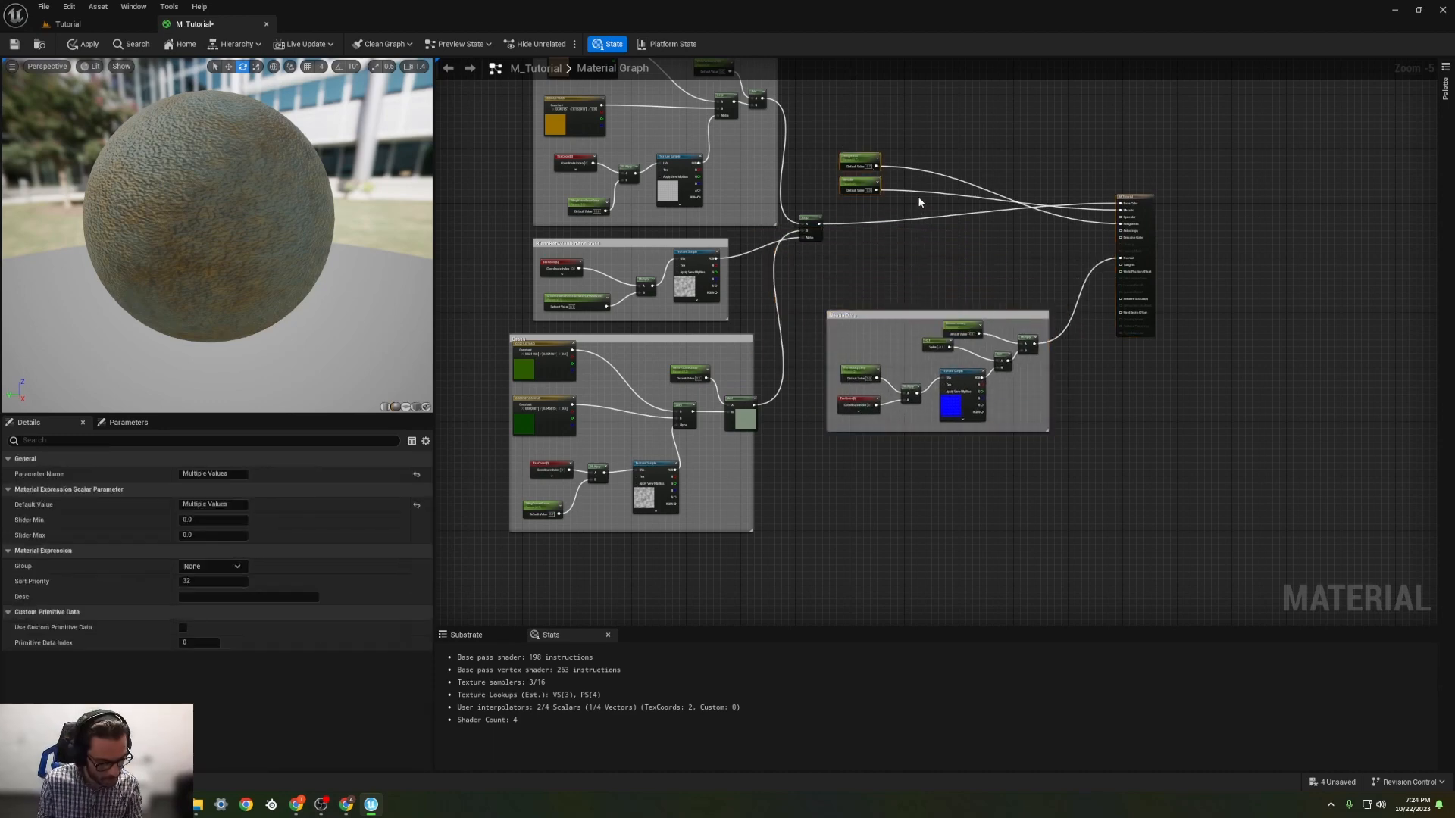
text(cM)
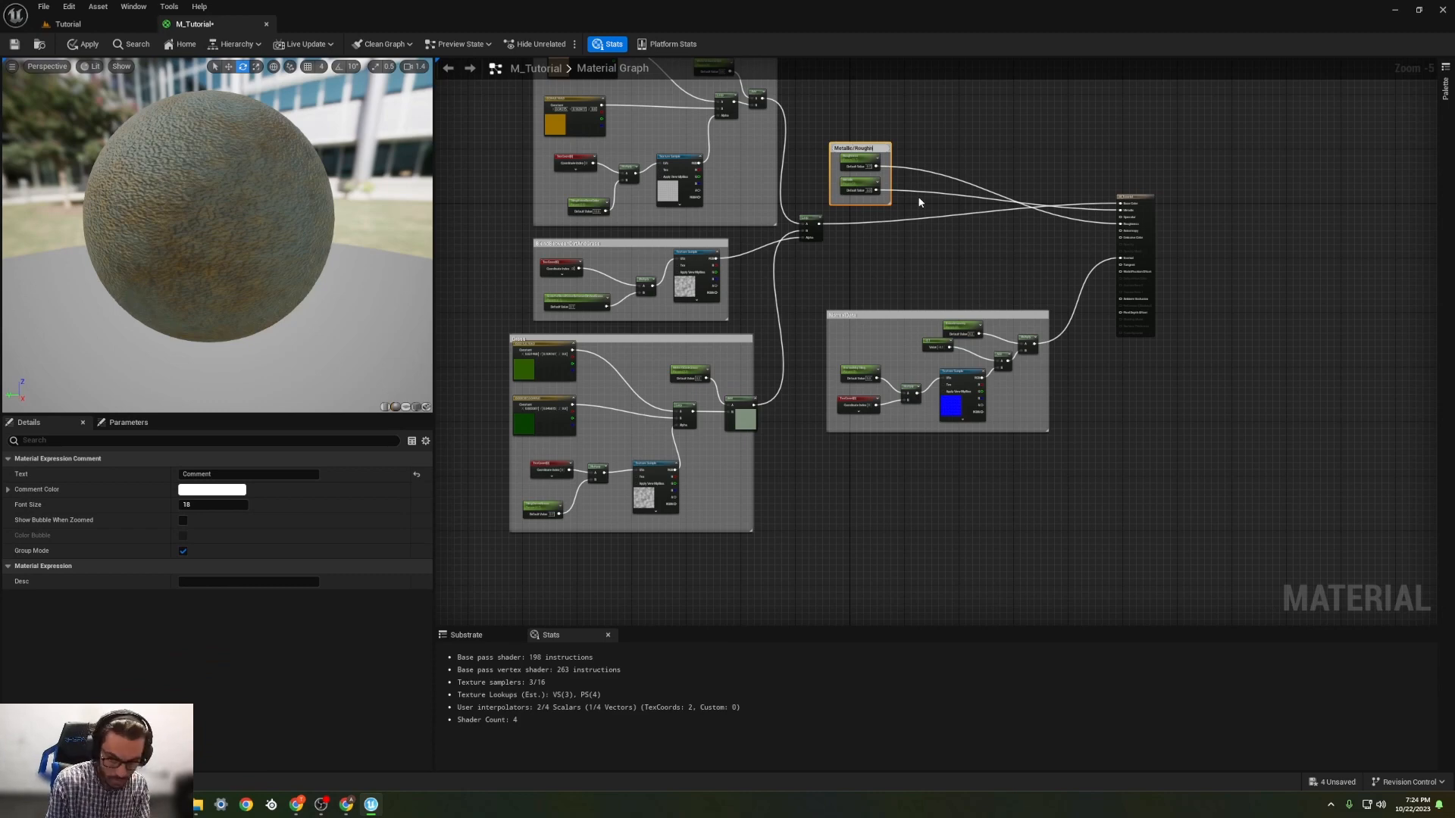
key(Return)
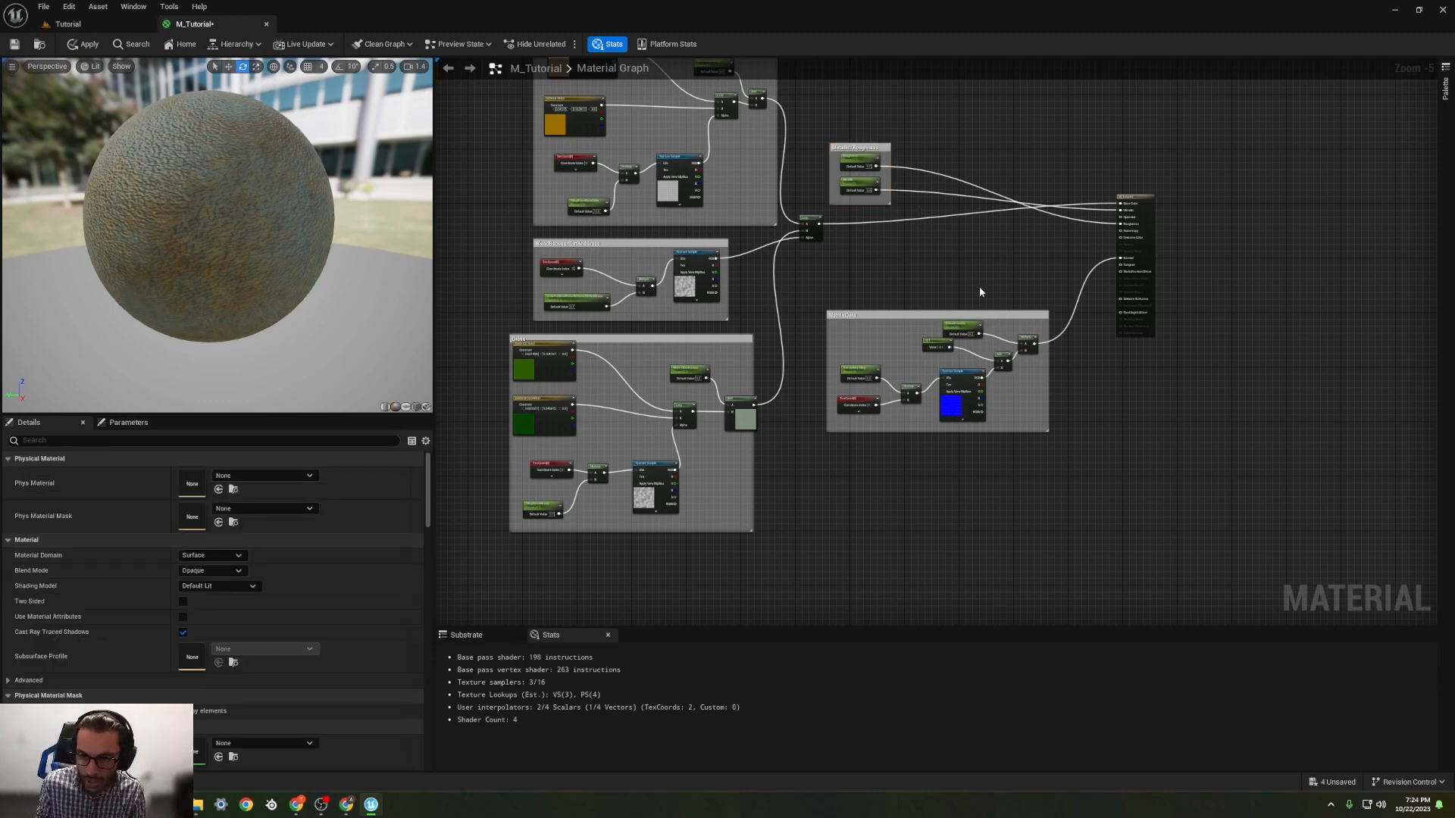
drag(979, 286, 810, 88)
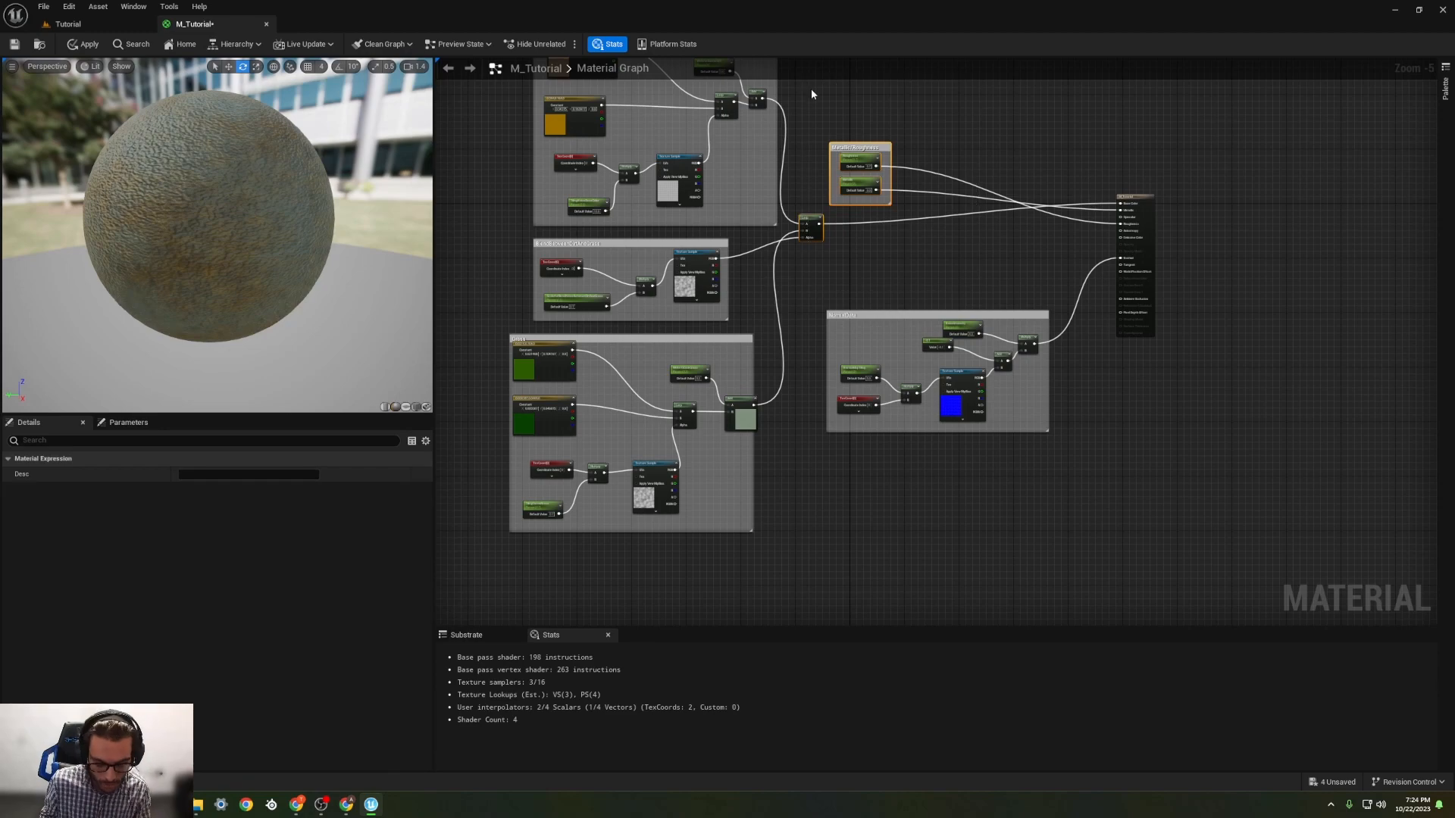
click(1016, 134)
Step: Nudge the NormalData group slightly and save the M_Tutorial material
scroll(996, 206, up, 3)
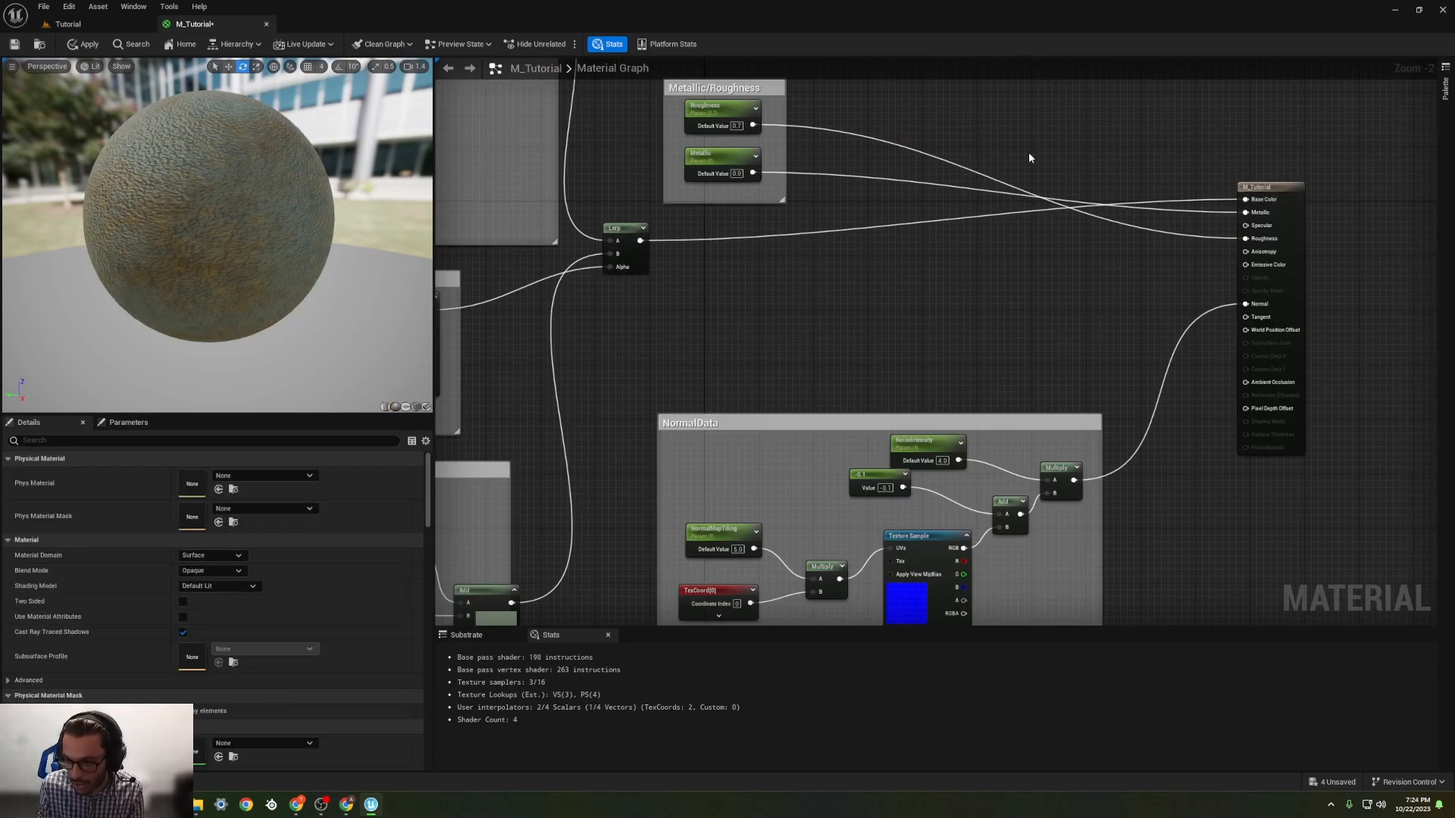
right_drag(1090, 131, 1089, 31)
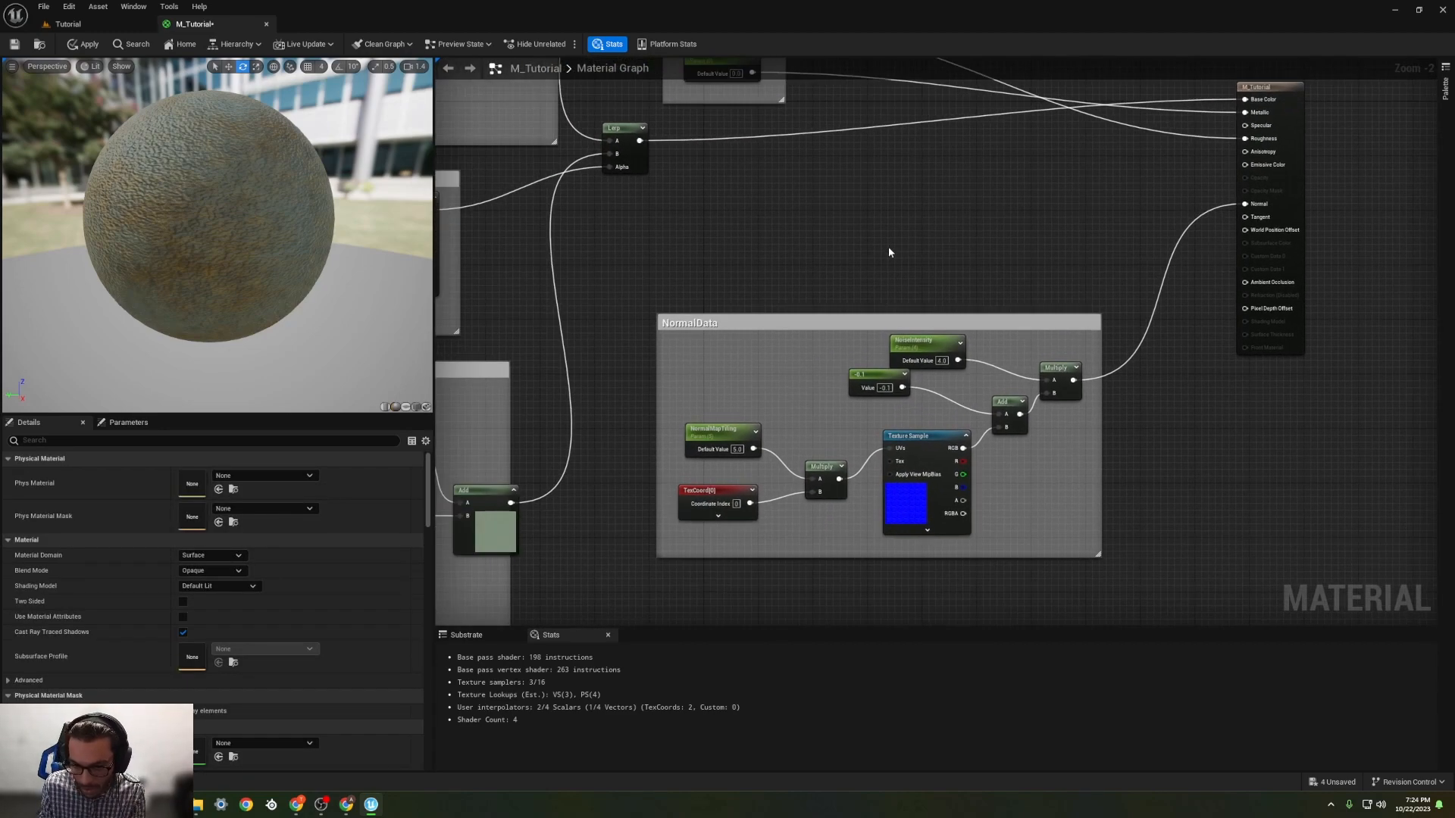
mouse_move(847, 319)
mouse_down()
mouse_move(805, 298)
mouse_move(853, 332)
mouse_up()
right_drag(657, 336, 934, 310)
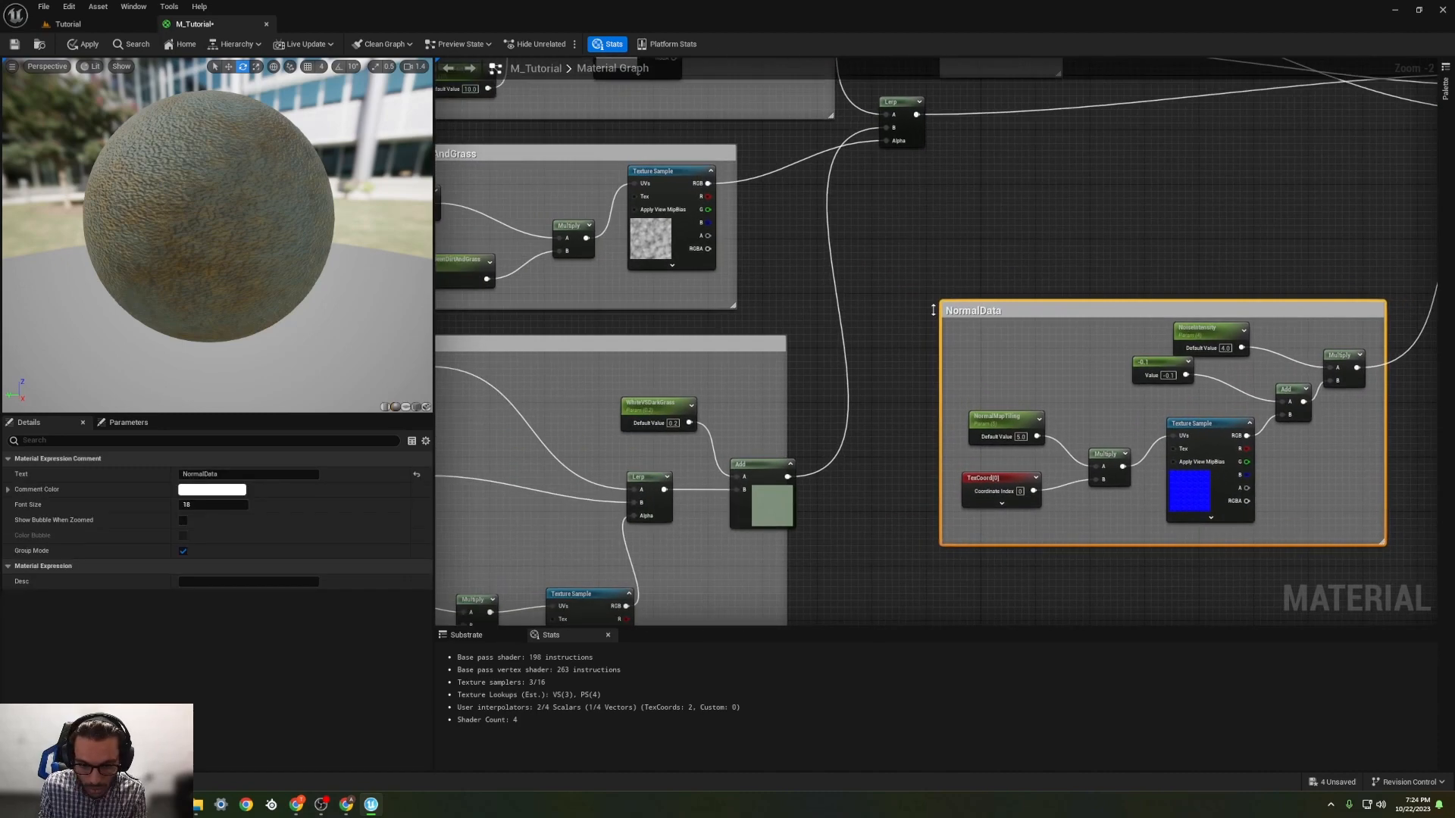
click(757, 465)
right_drag(658, 427, 875, 316)
scroll(875, 316, down, 2)
right_drag(817, 394, 697, 581)
right_drag(669, 143, 569, 124)
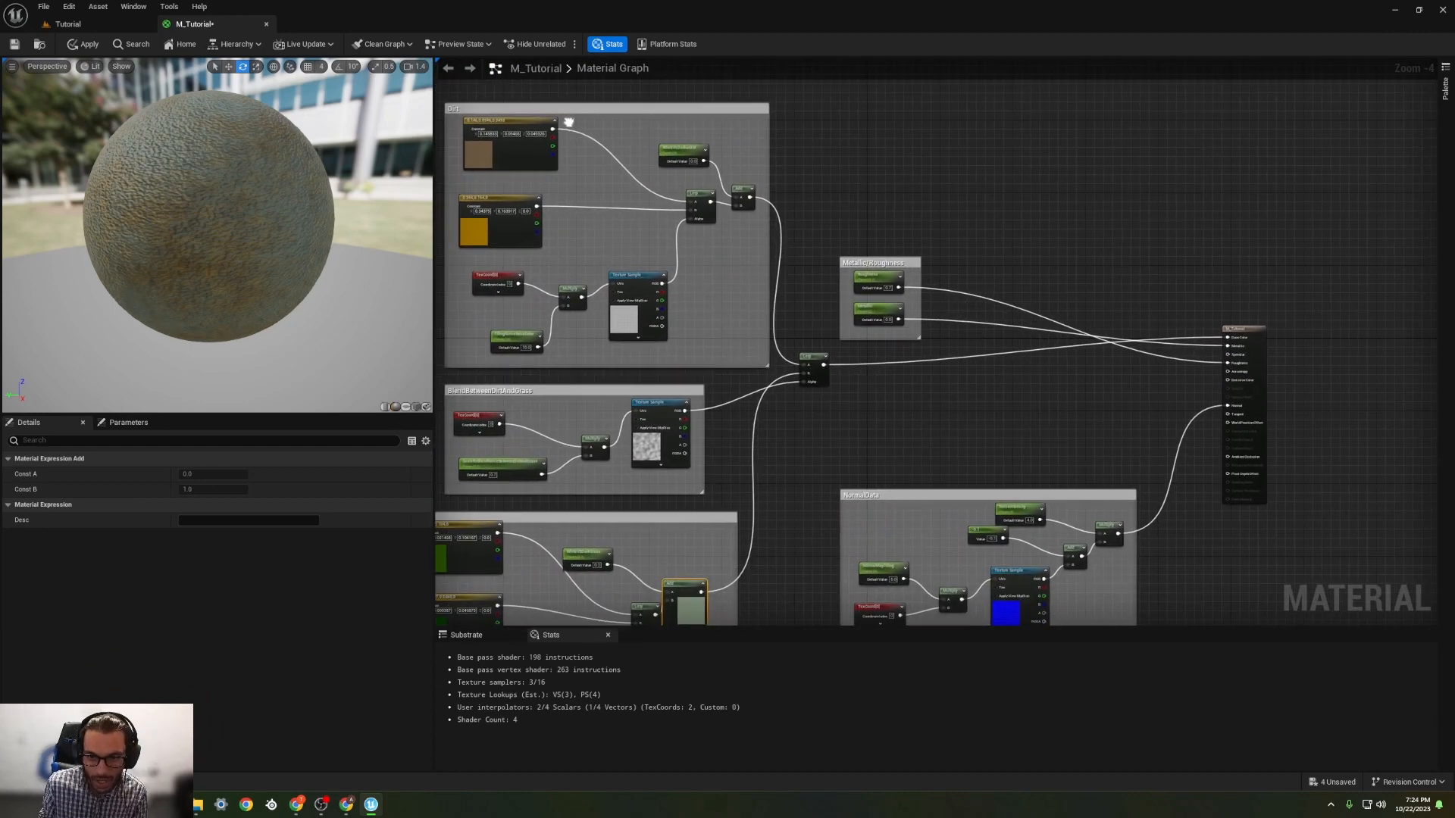
scroll(635, 158, up, 1)
right_drag(639, 174, 872, 164)
click(14, 44)
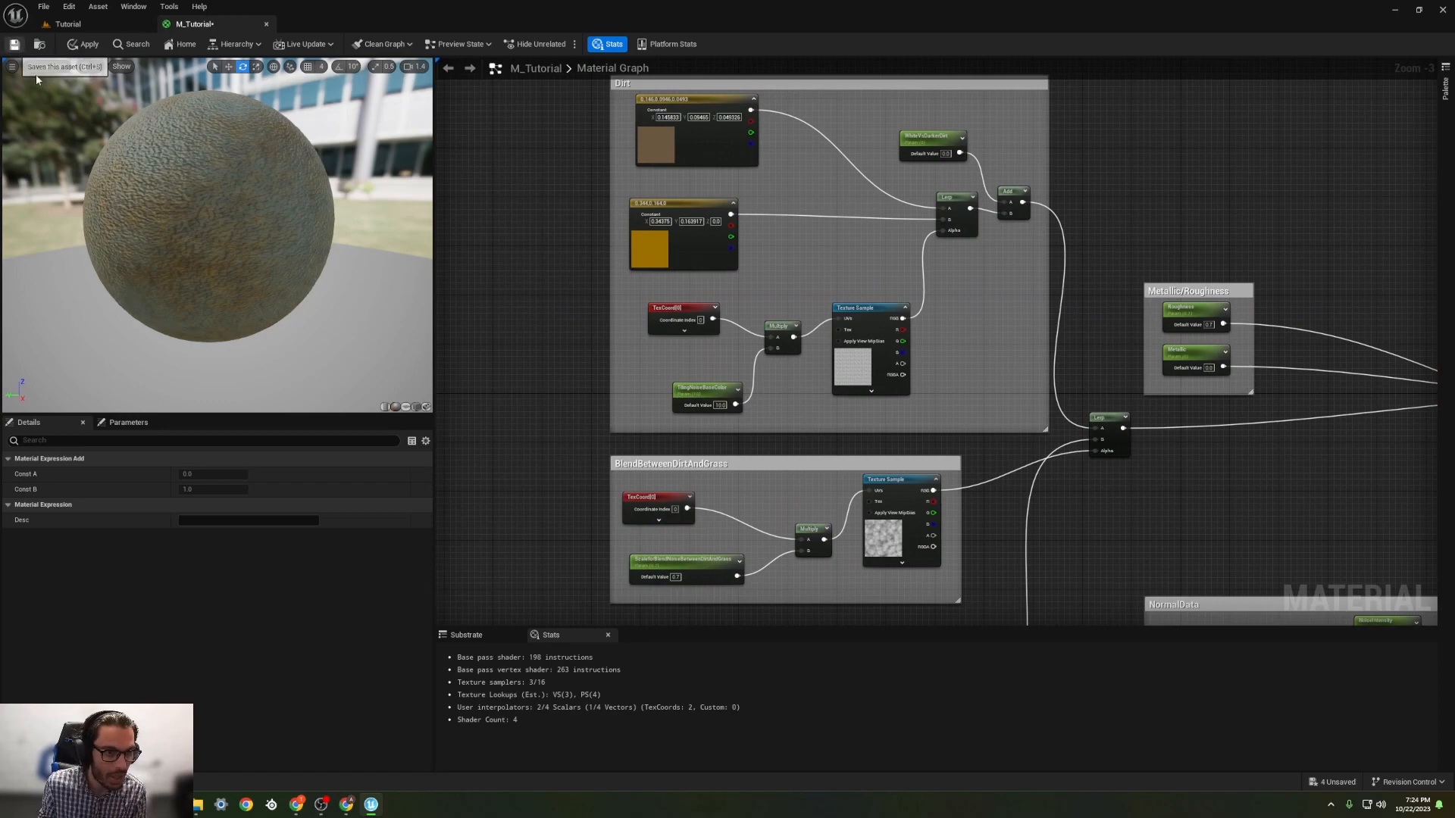
Step: Switch to the Tutorial level and examine the material on the sphere from close up and far away
click(92, 30)
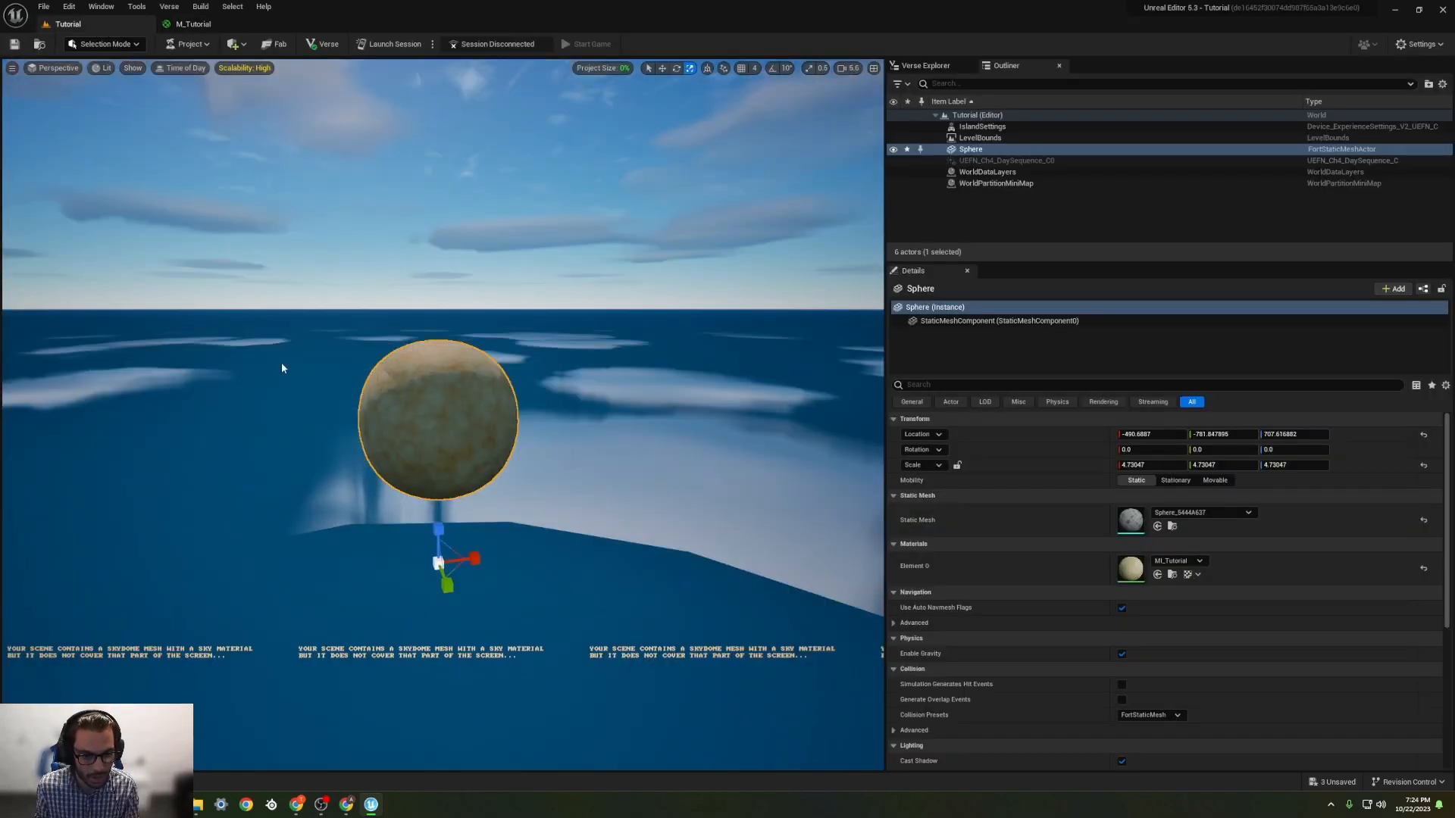
scroll(384, 390, up, 5)
scroll(385, 391, down, 5)
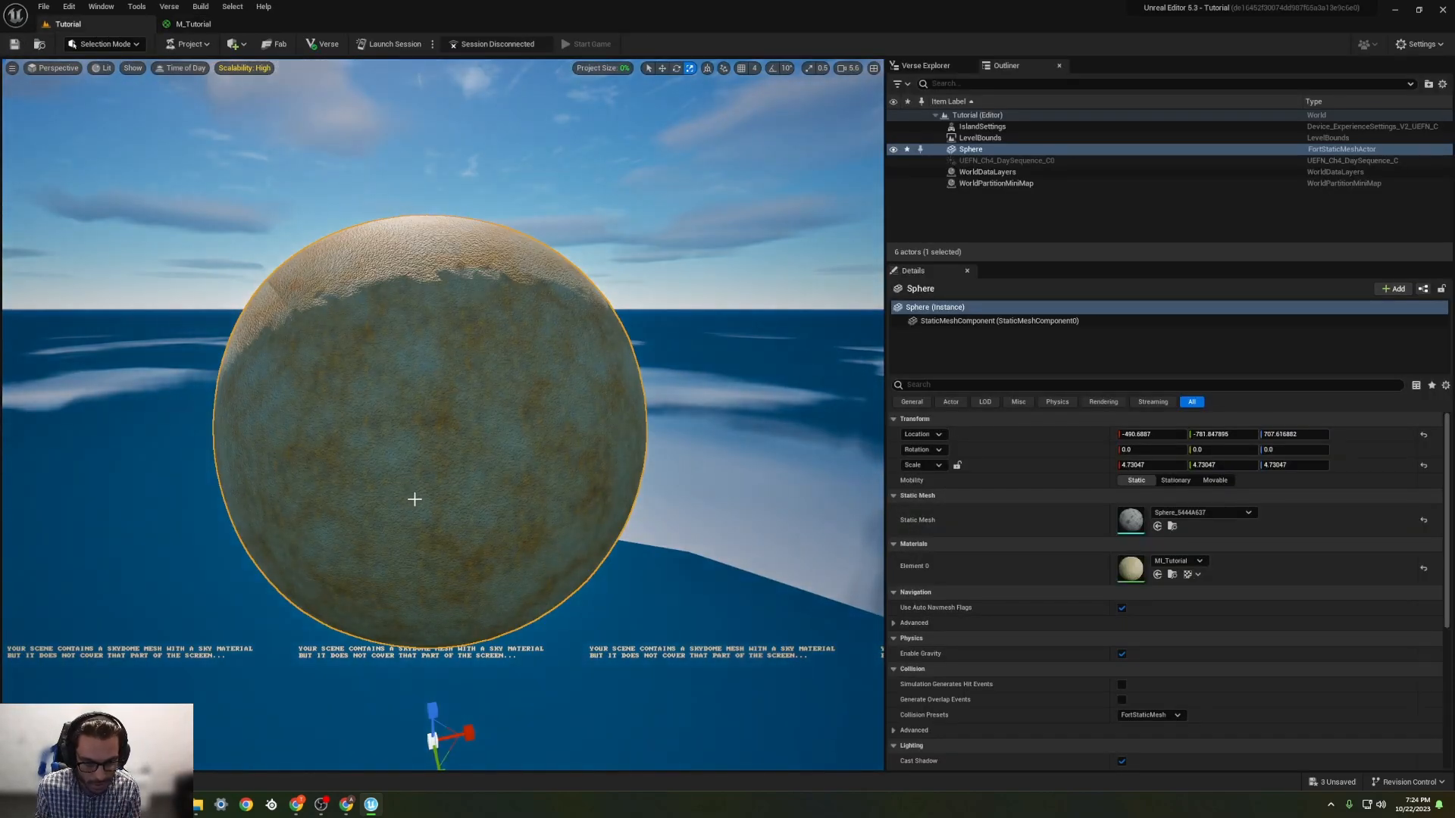
scroll(414, 500, up, 4)
scroll(415, 502, down, 7)
right_drag(416, 511, 436, 606)
key(w)
key(s)
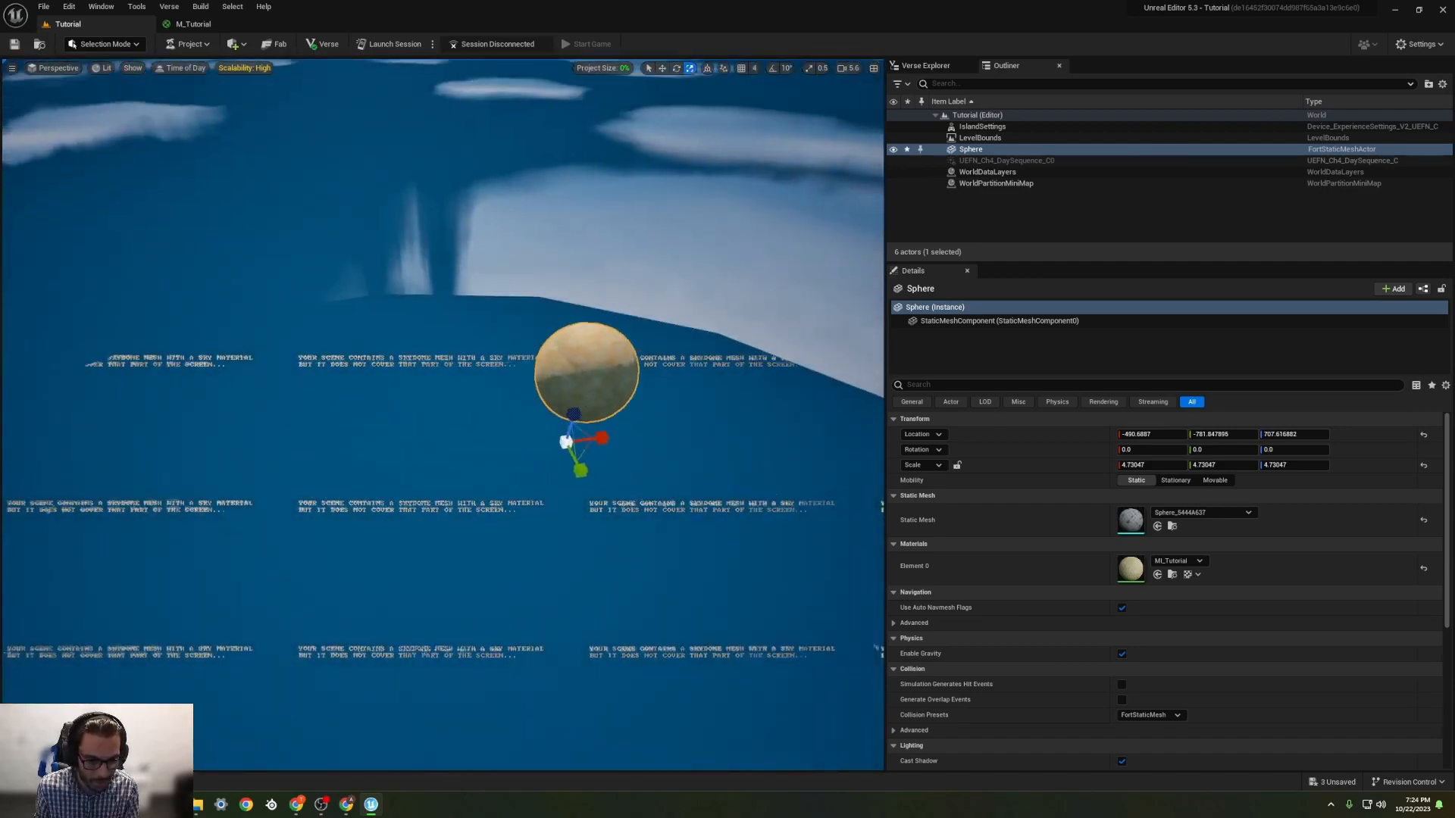
key(w)
right_drag(818, 727, 827, 621)
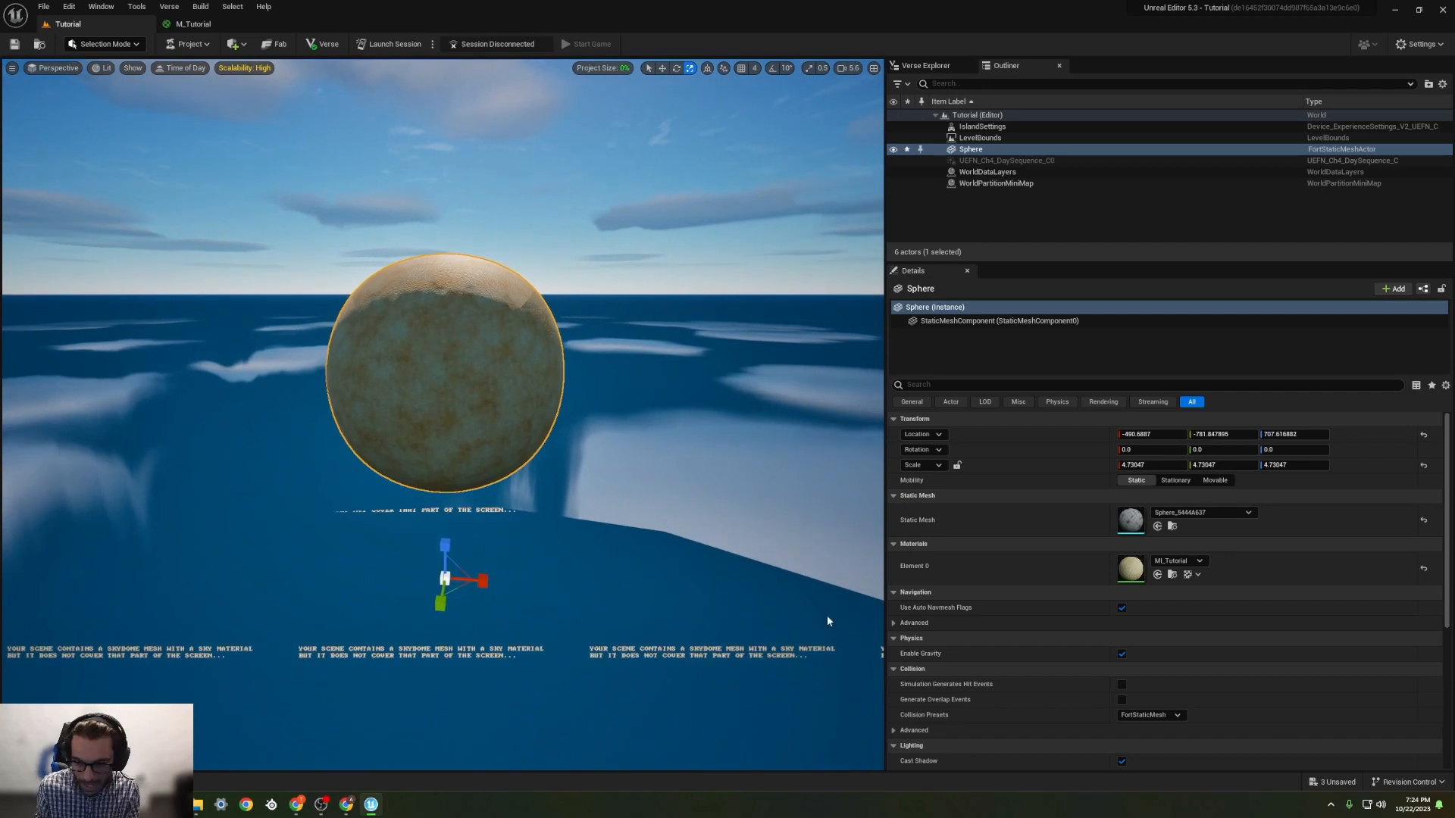
Step: Open the sphere's MI_Tutorial material instance and place its window beside the sphere to review the exposed parameters
double_click(1130, 568)
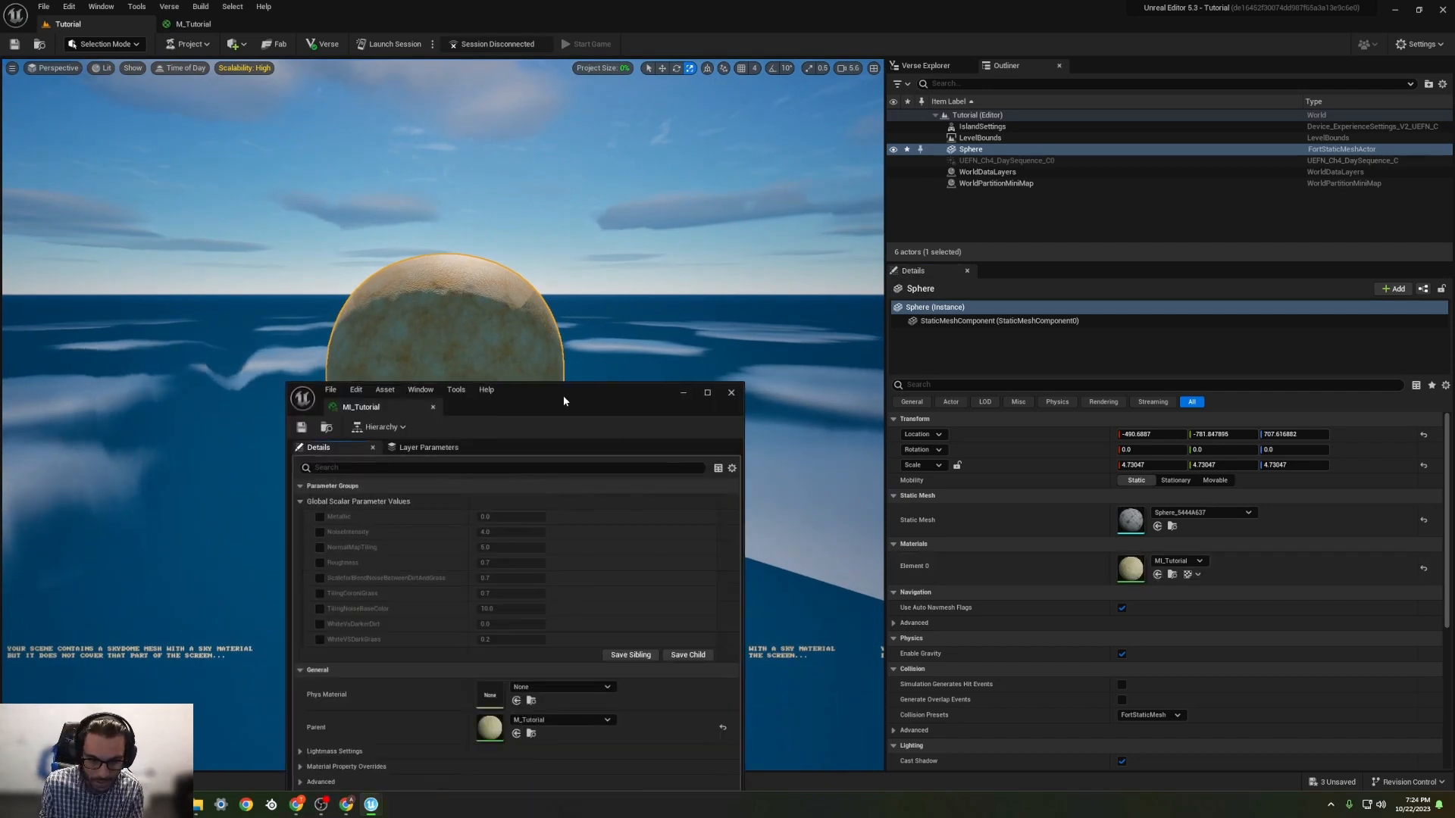
drag(562, 394, 1056, 117)
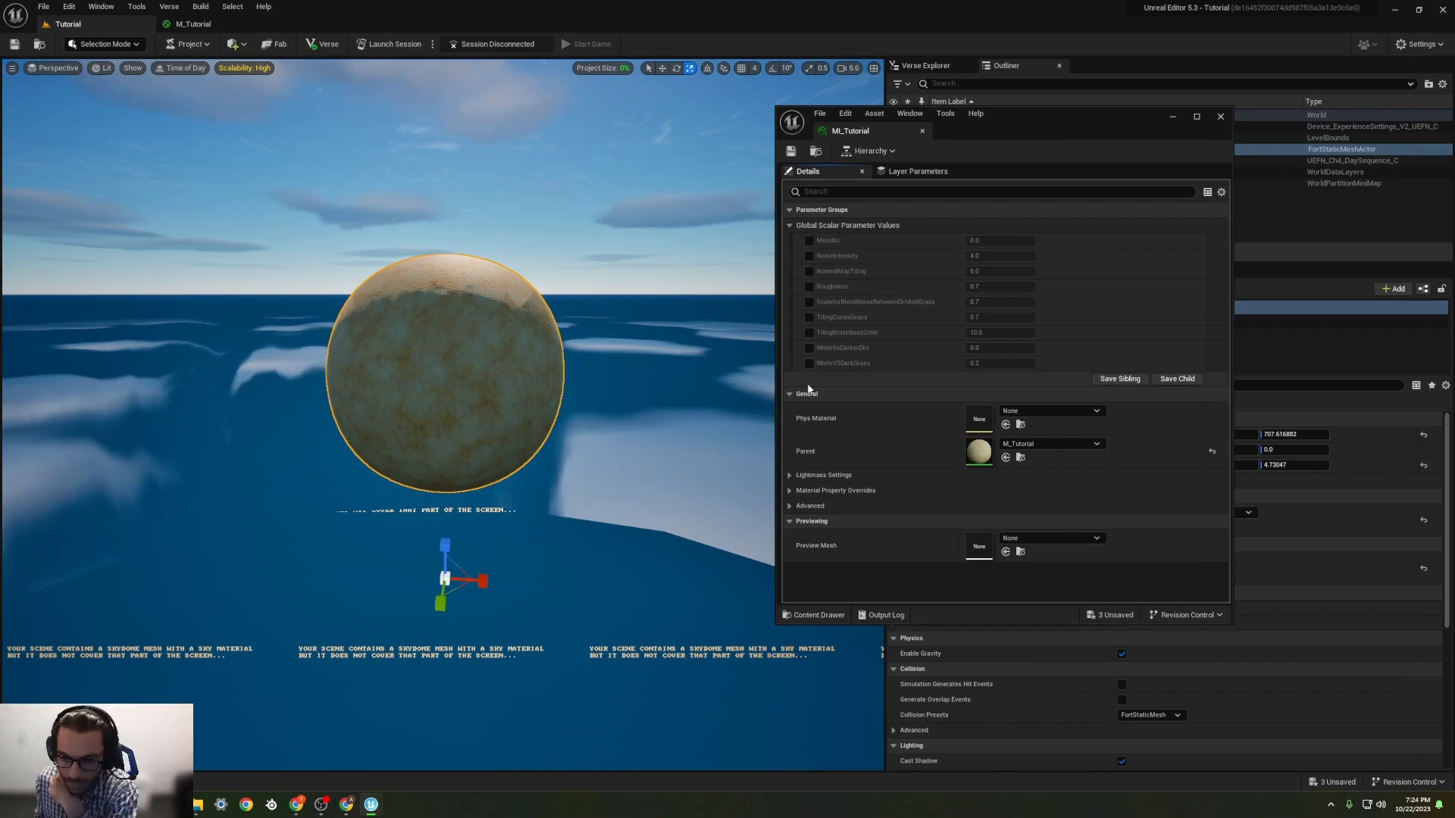
Step: Return to the M_Tutorial graph and convert the brown constant in the Dirt group to a parameter named DirtColor1
click(189, 23)
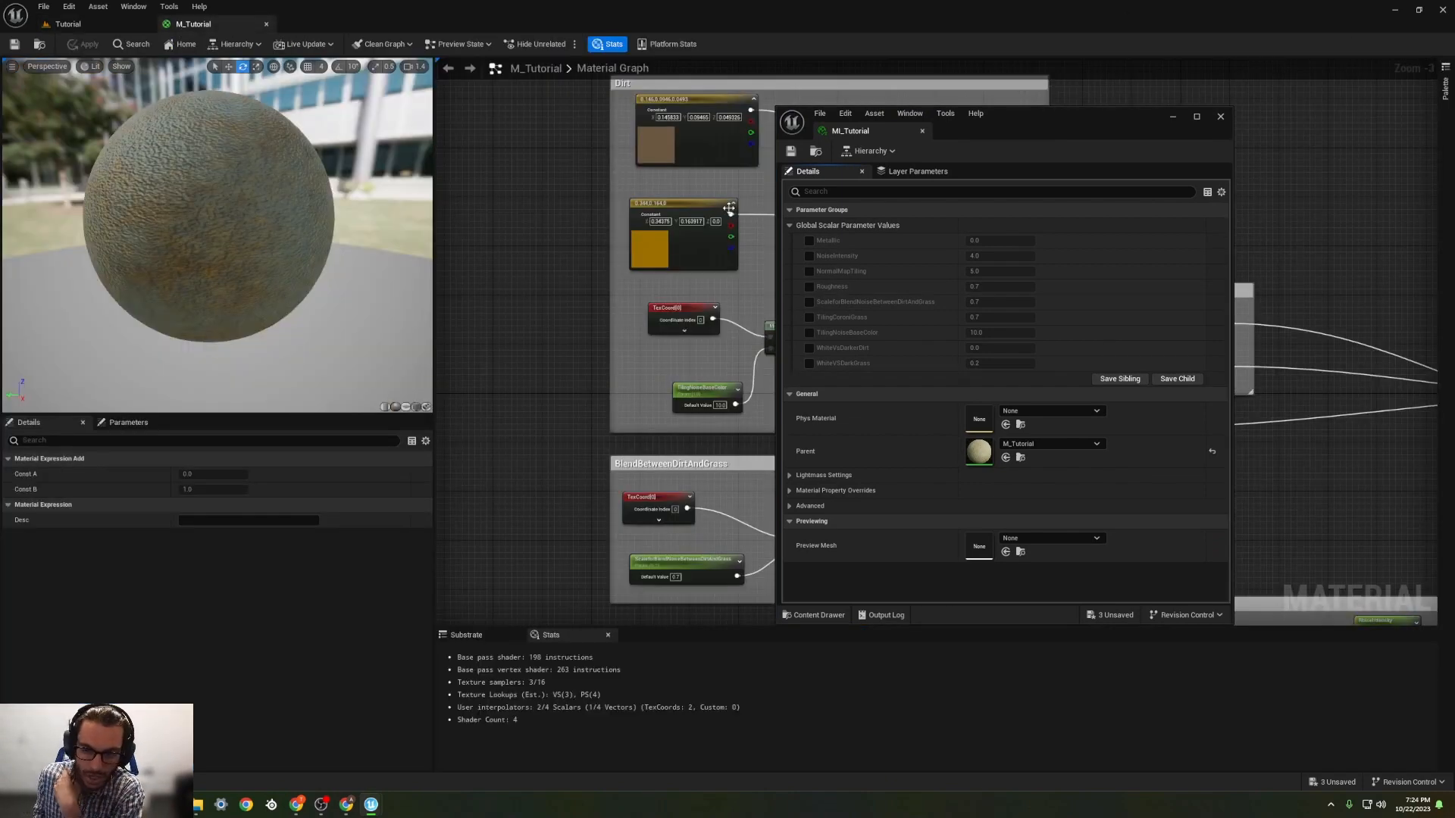
click(1170, 117)
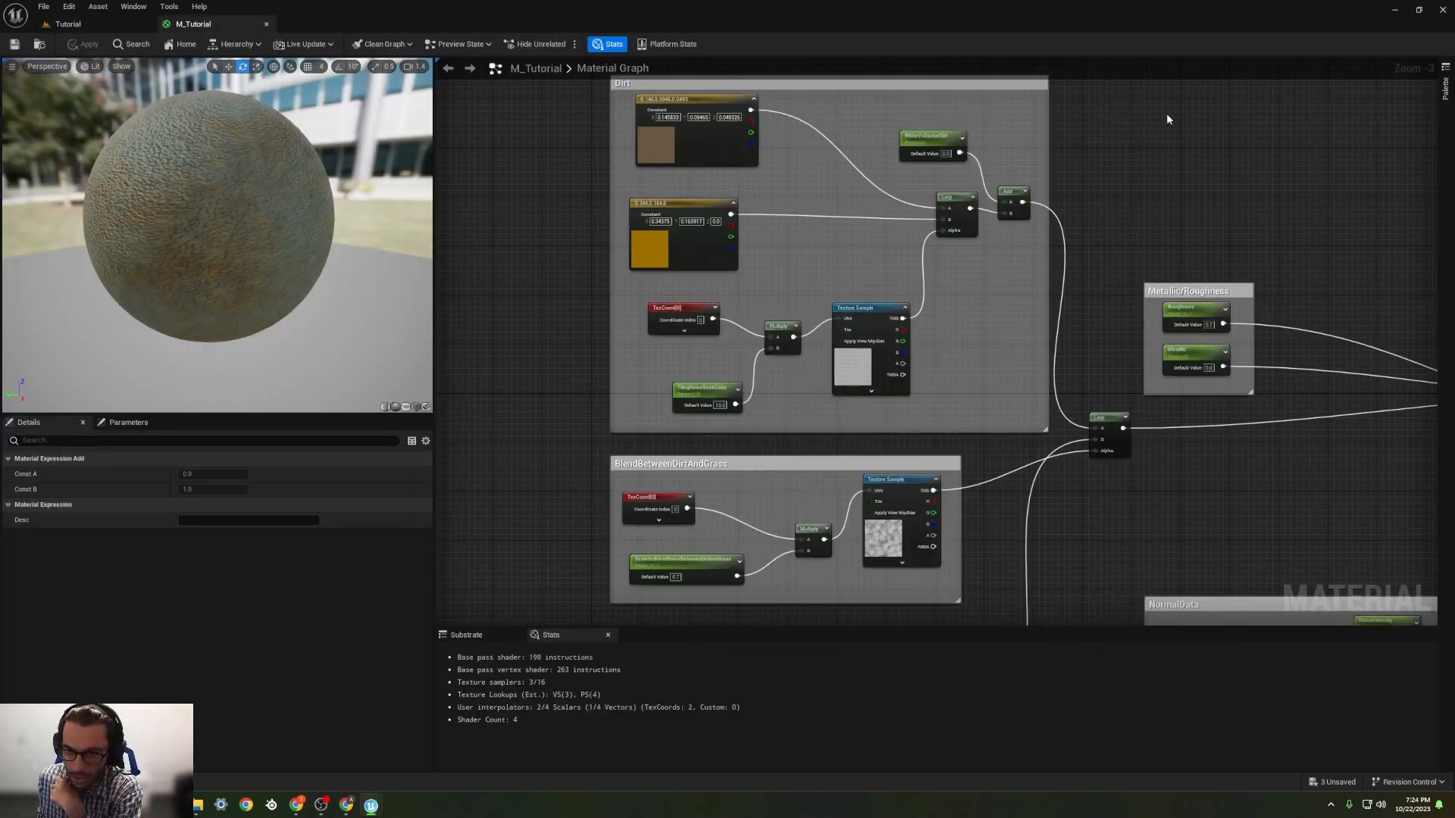
right_click(693, 105)
click(721, 126)
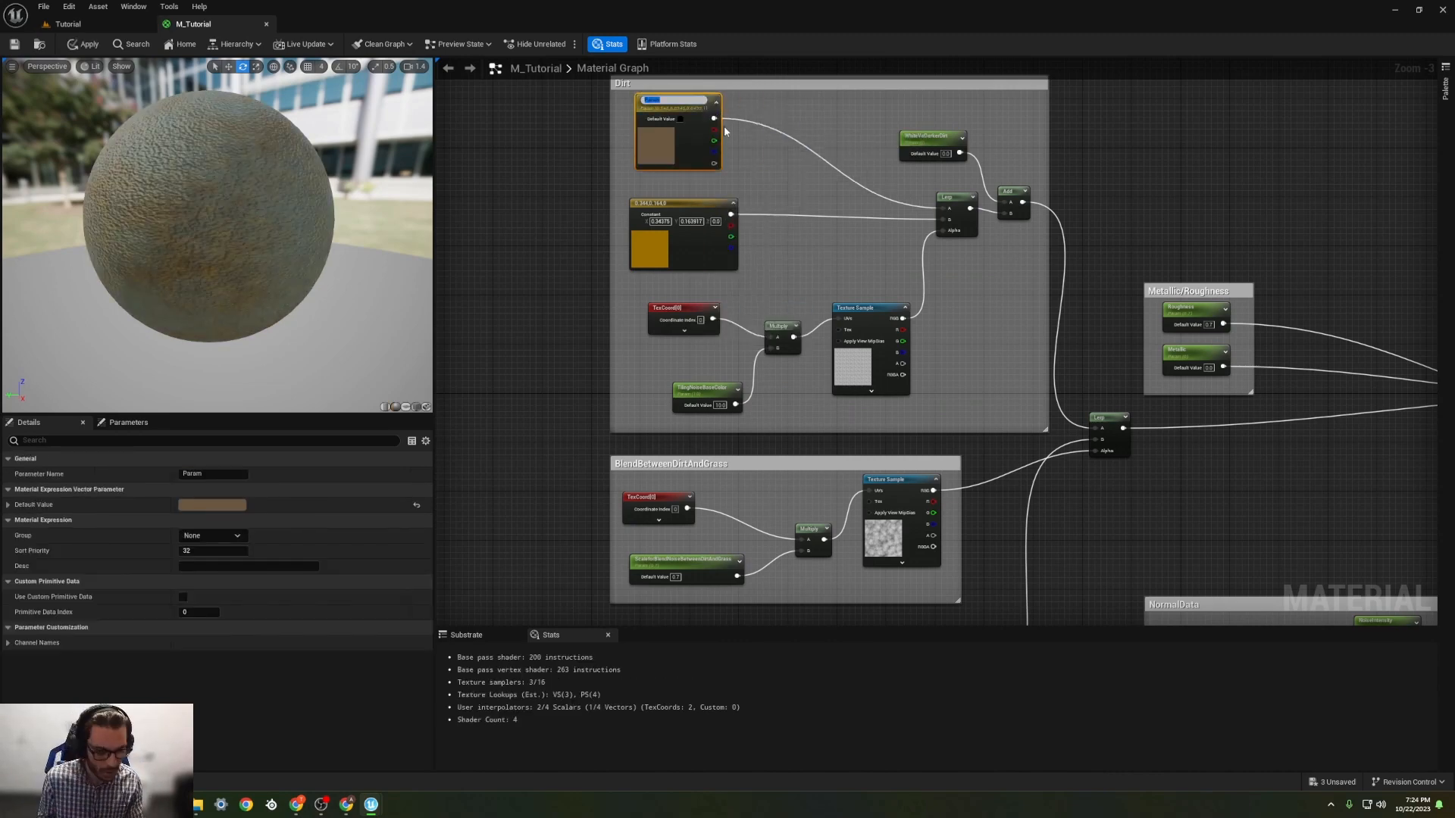
text(DirtColo)
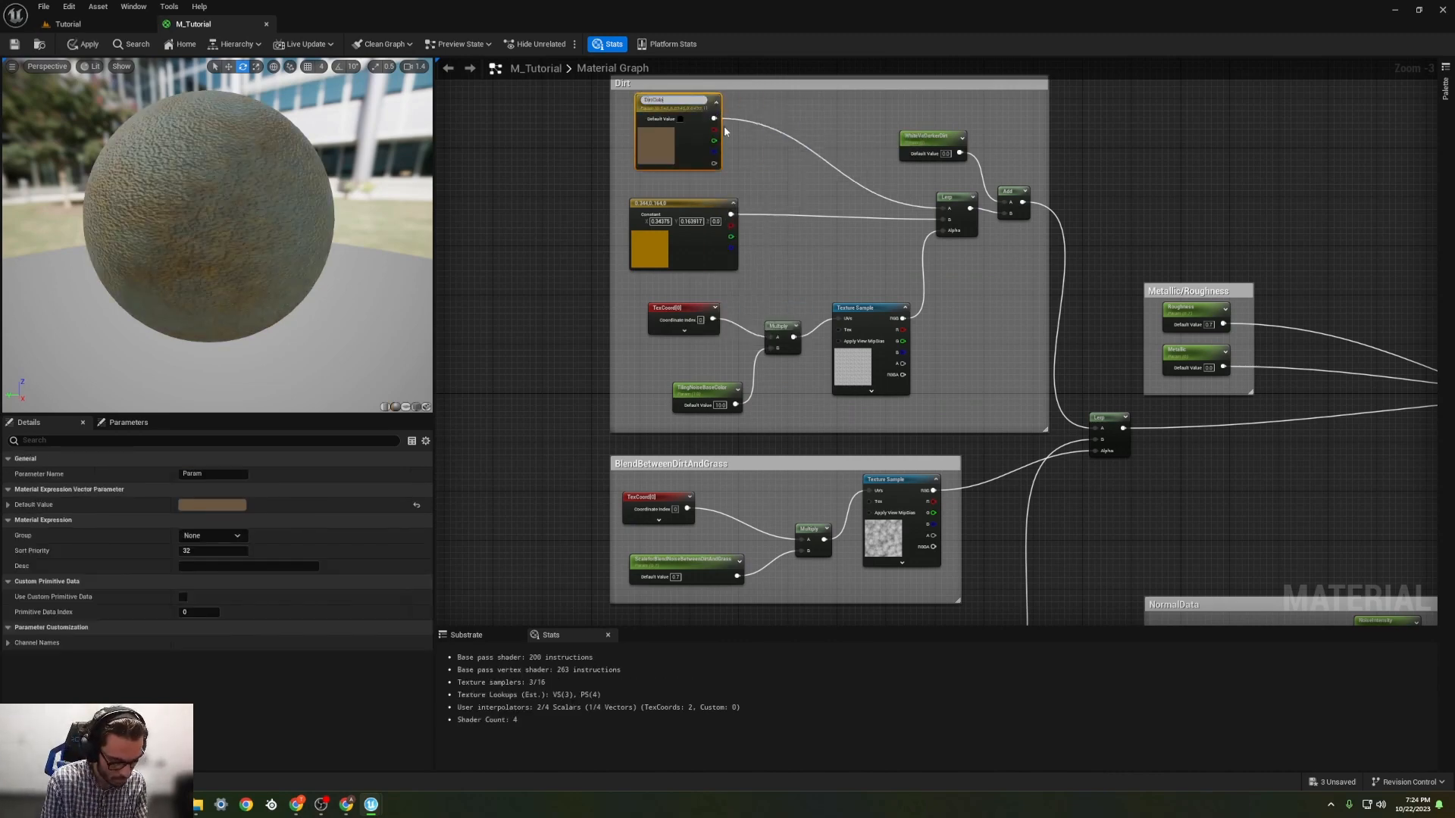
text(r1)
key(Return)
Step: Convert the yellow-orange colour constant in the Dirt group to a parameter named DirtColor2
right_click(682, 206)
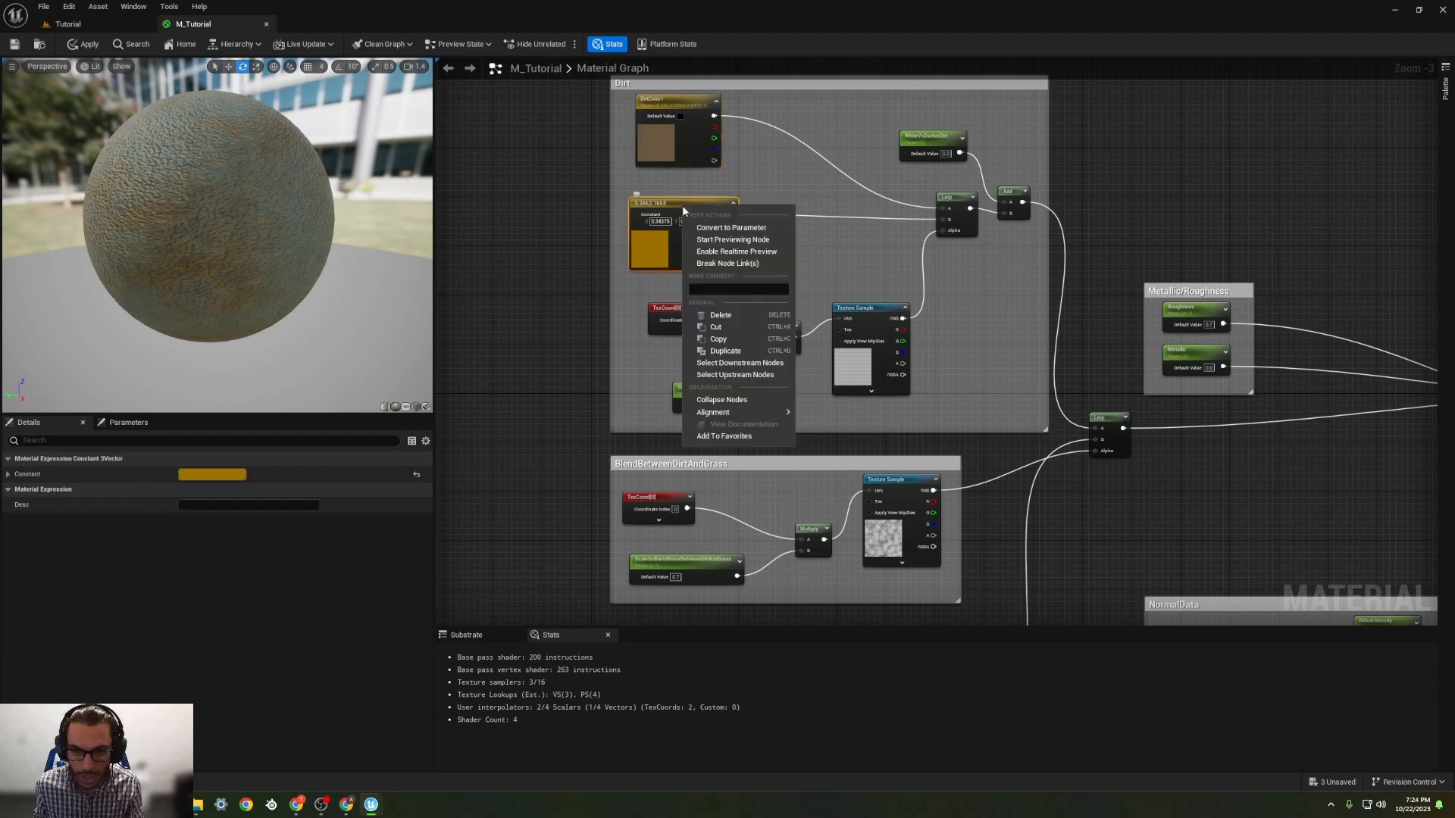
click(729, 227)
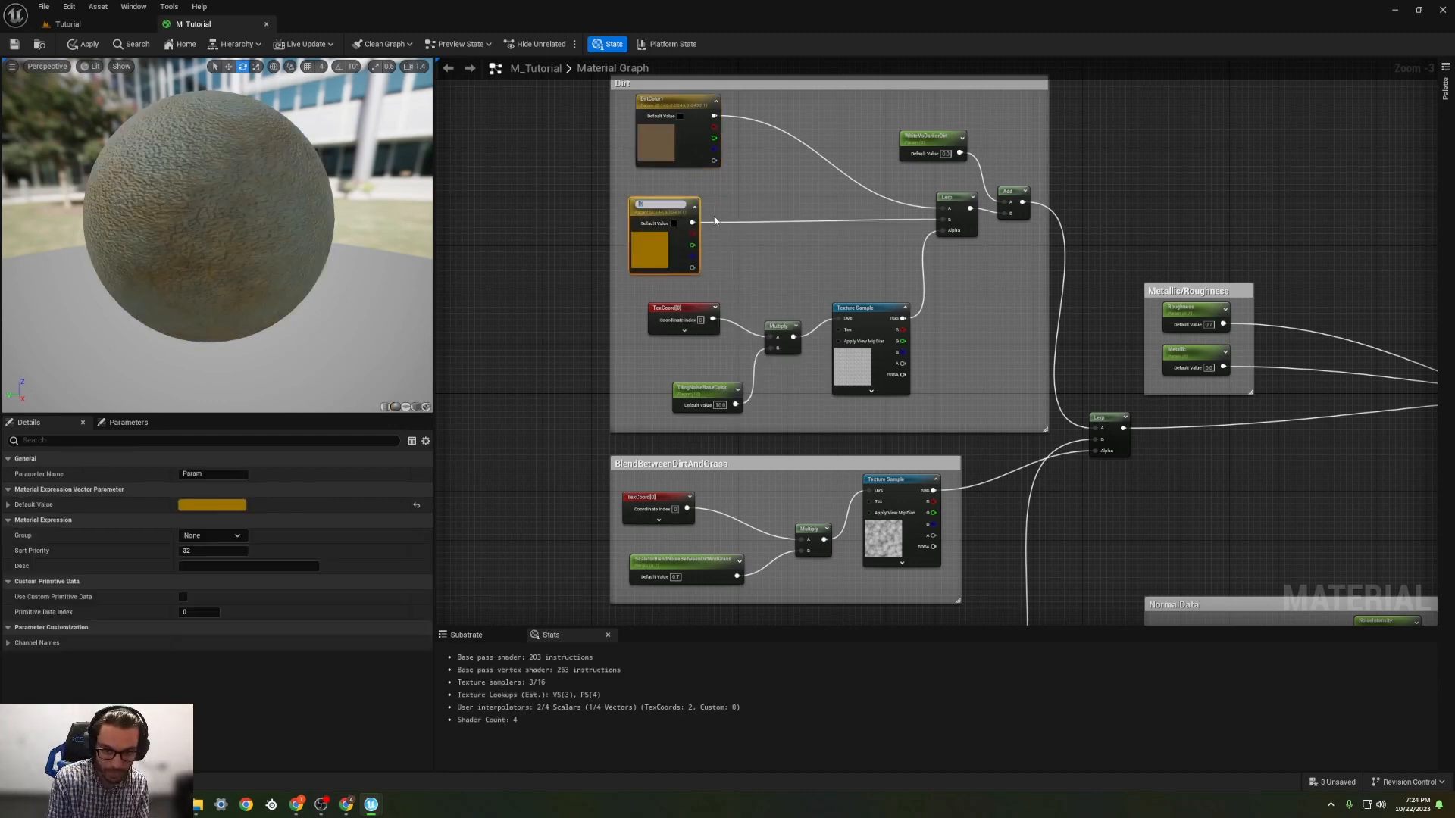
text(DirtColo)
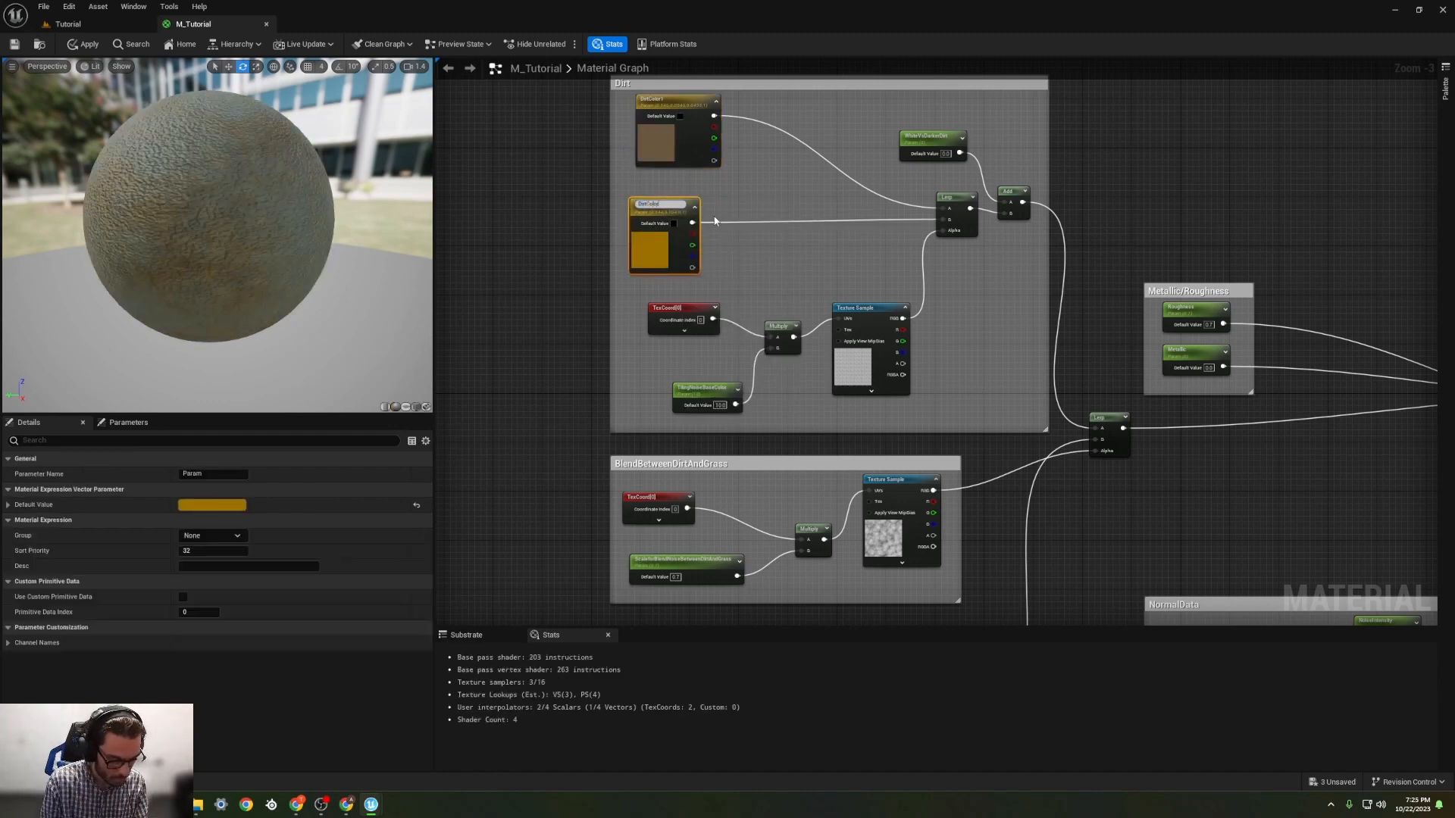
text(r2)
key(Return)
Step: Convert the lighter green colour constant in the Grass group to a parameter named GrassColor1
right_drag(730, 492, 753, 243)
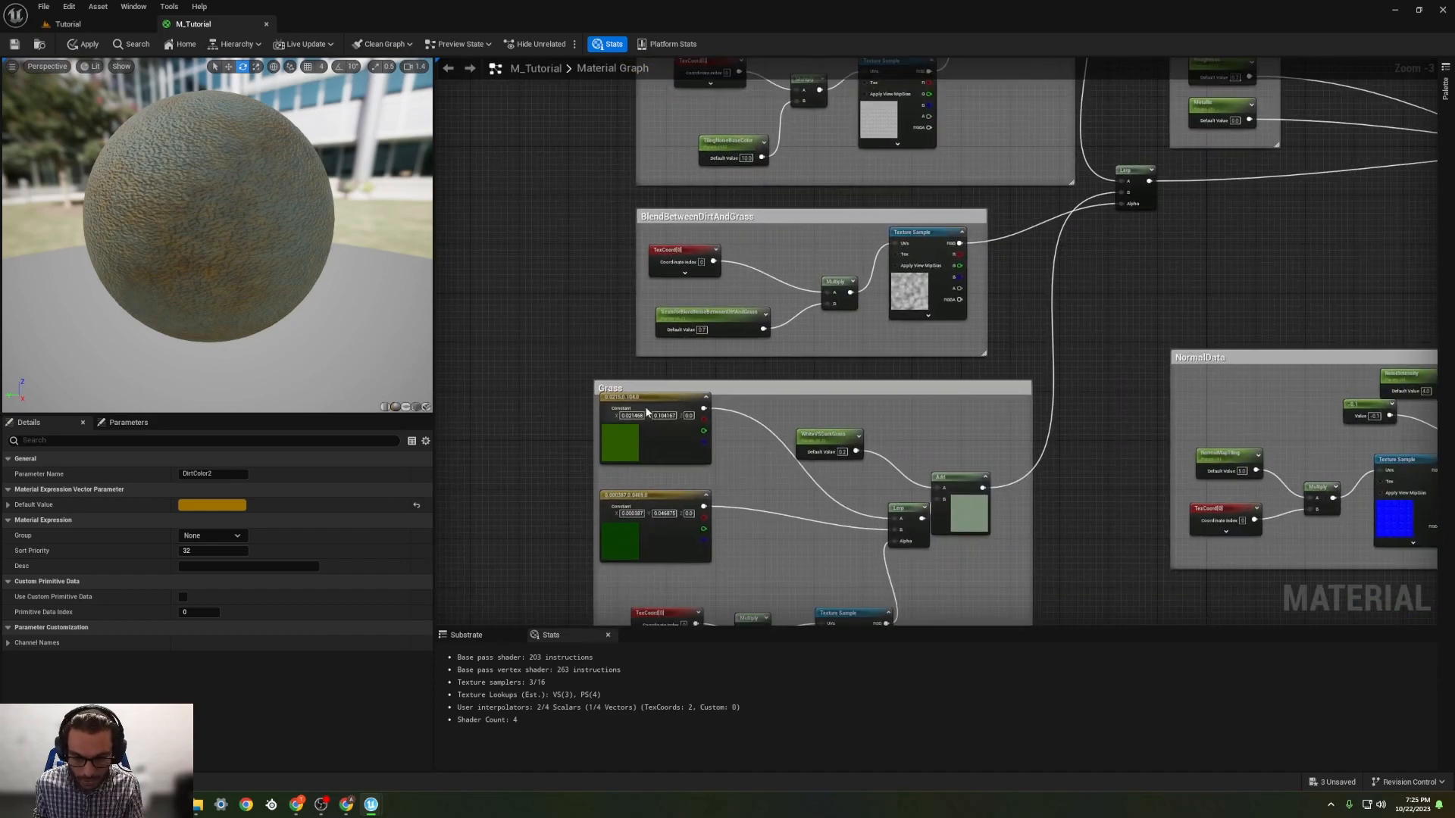
right_click(682, 418)
click(689, 426)
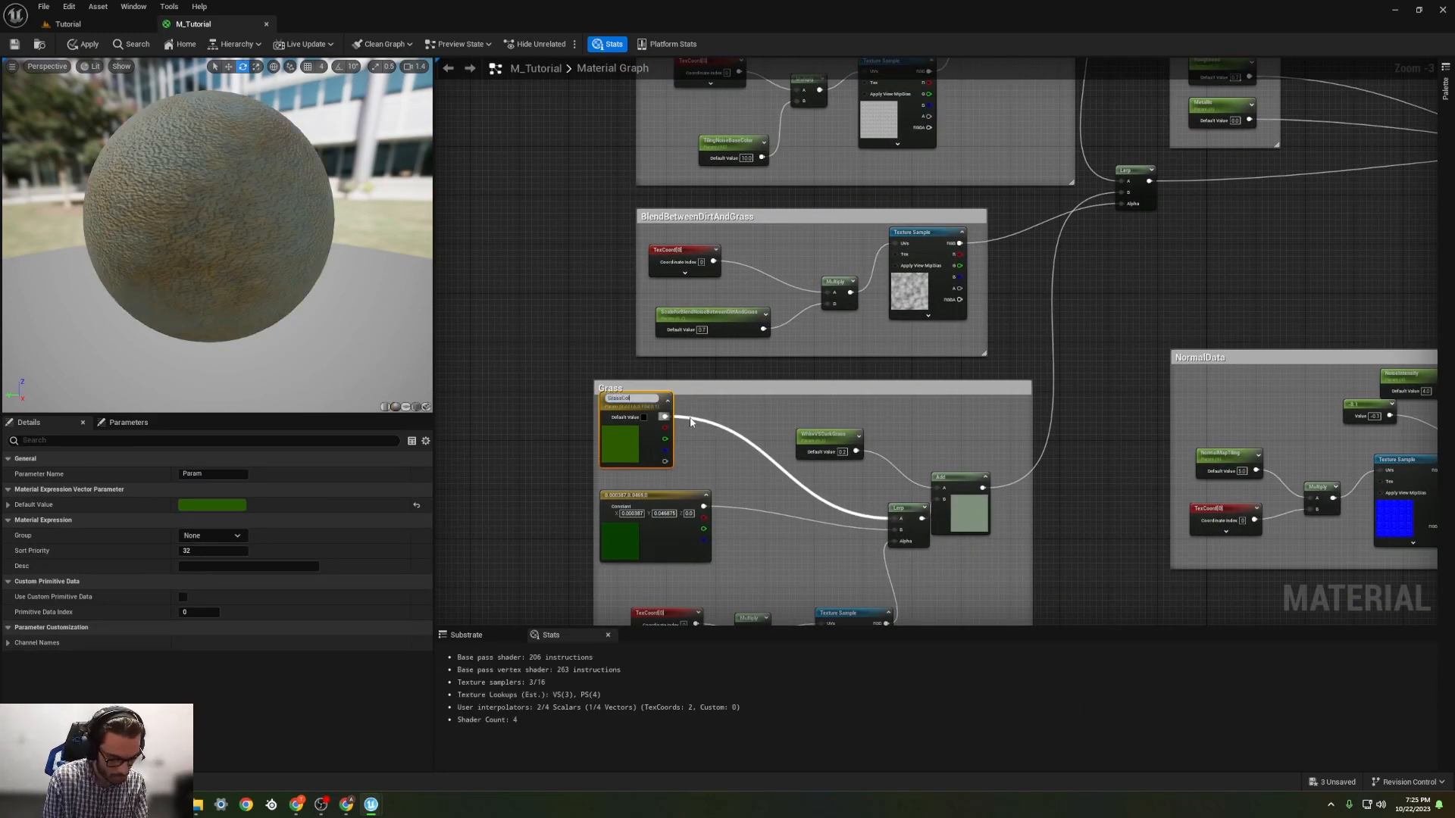
text(GrassColor1)
key(Return)
Step: Convert the darker green colour constant in the Grass group to a parameter named GrassColor2
click(644, 504)
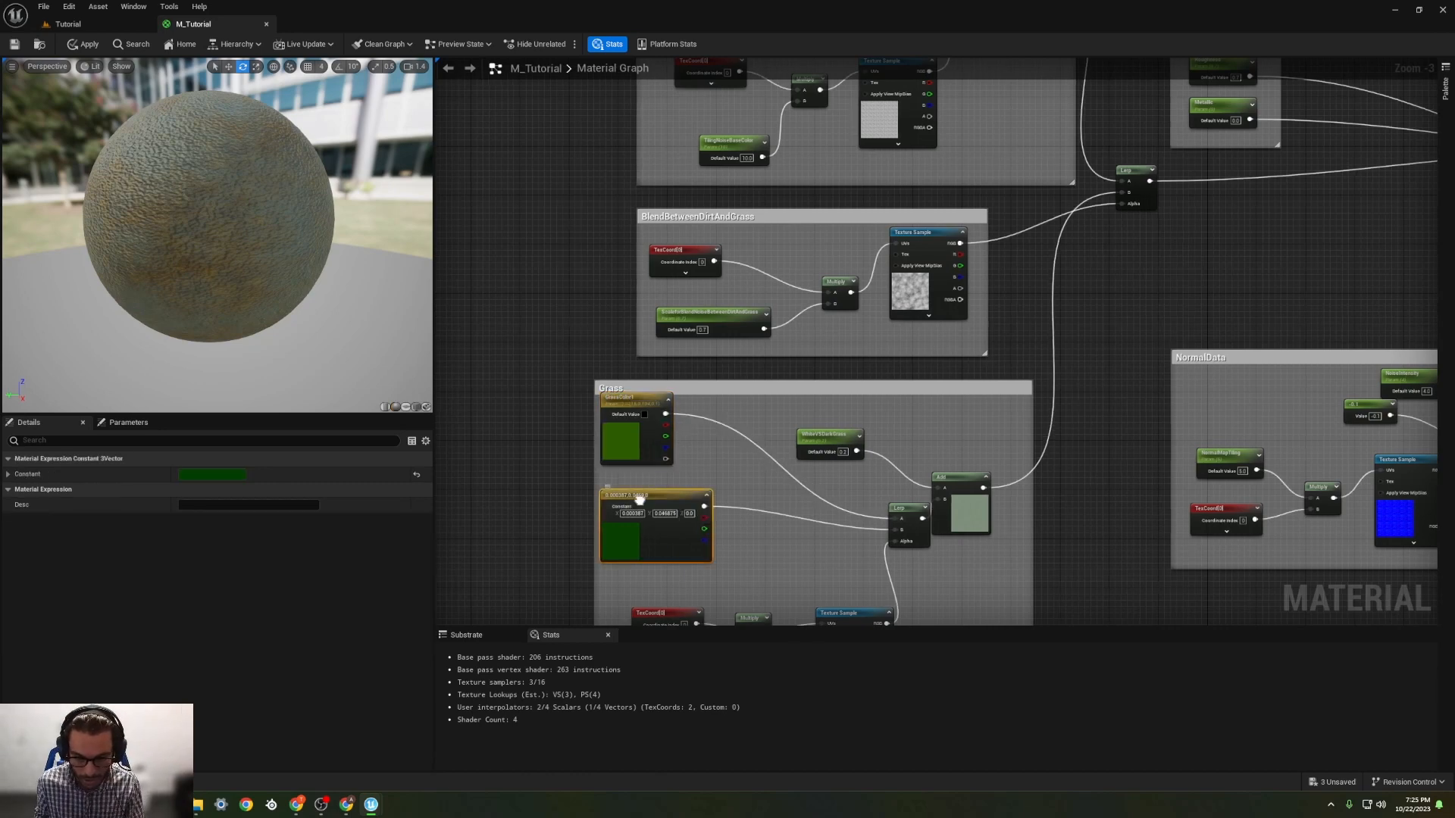
right_click(643, 505)
click(688, 524)
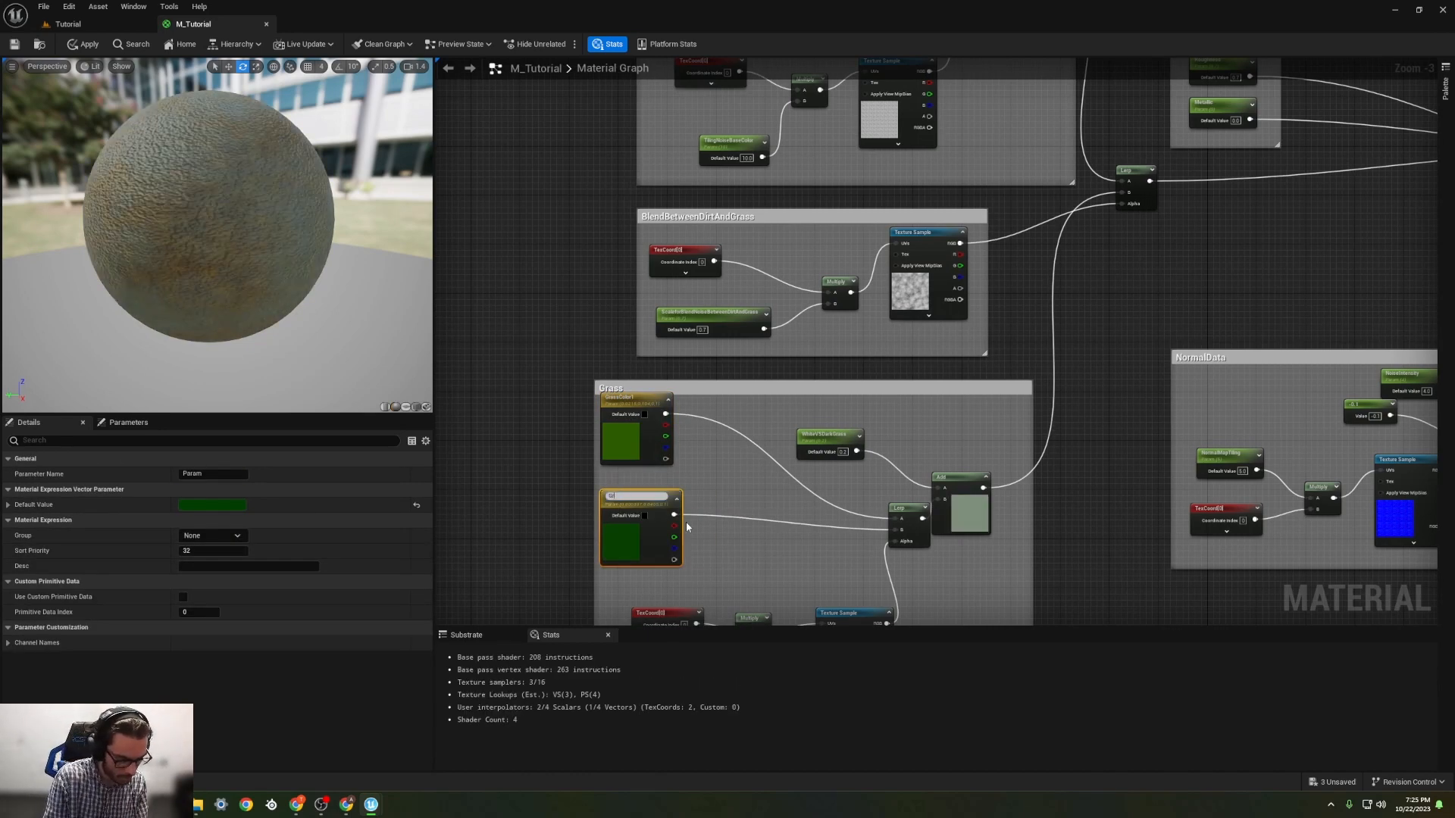
text(GrassColor2)
key(Return)
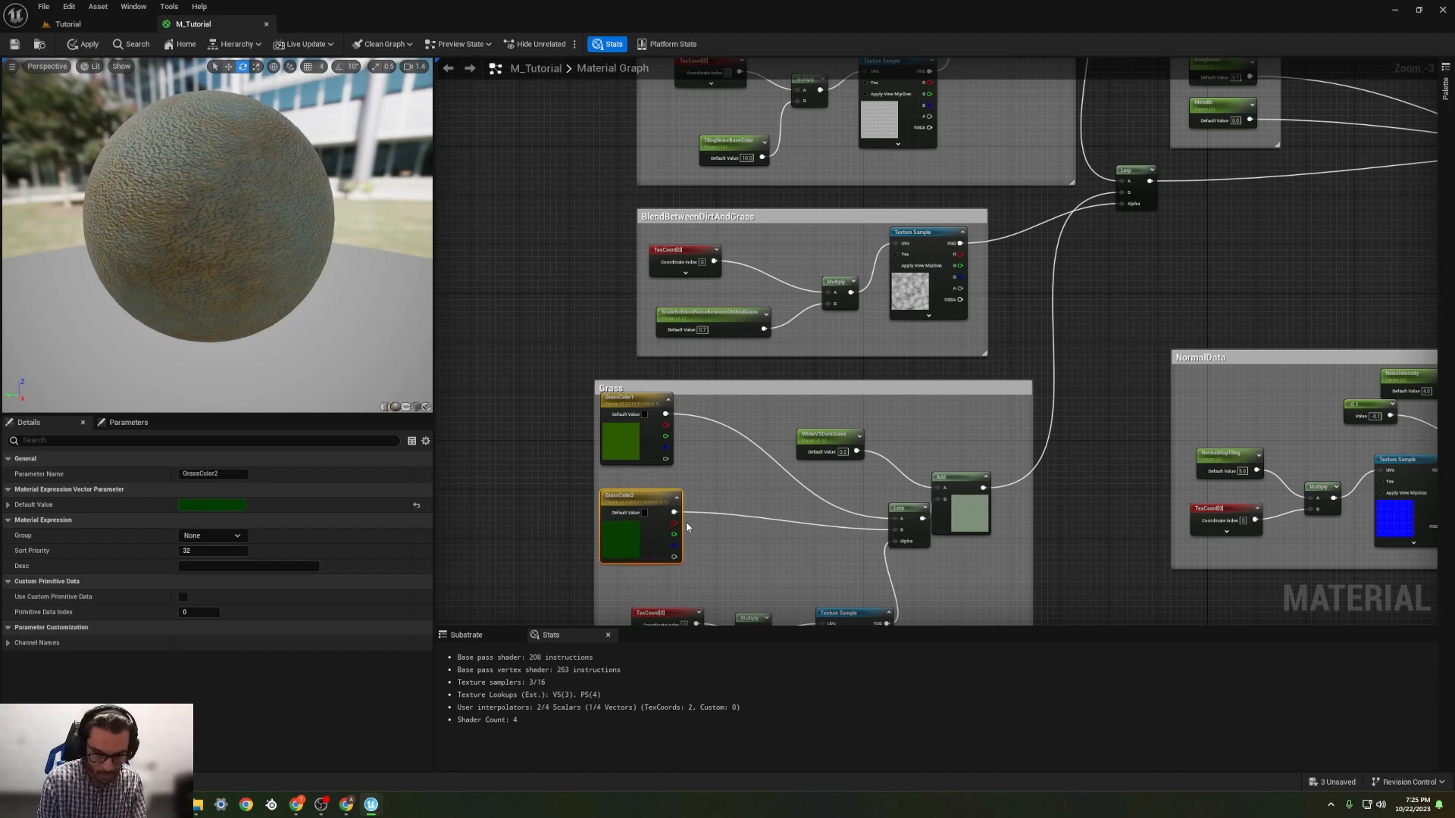
Step: Save the M_Tutorial material and open the sphere's MI_Tutorial instance from the Tutorial level
click(13, 46)
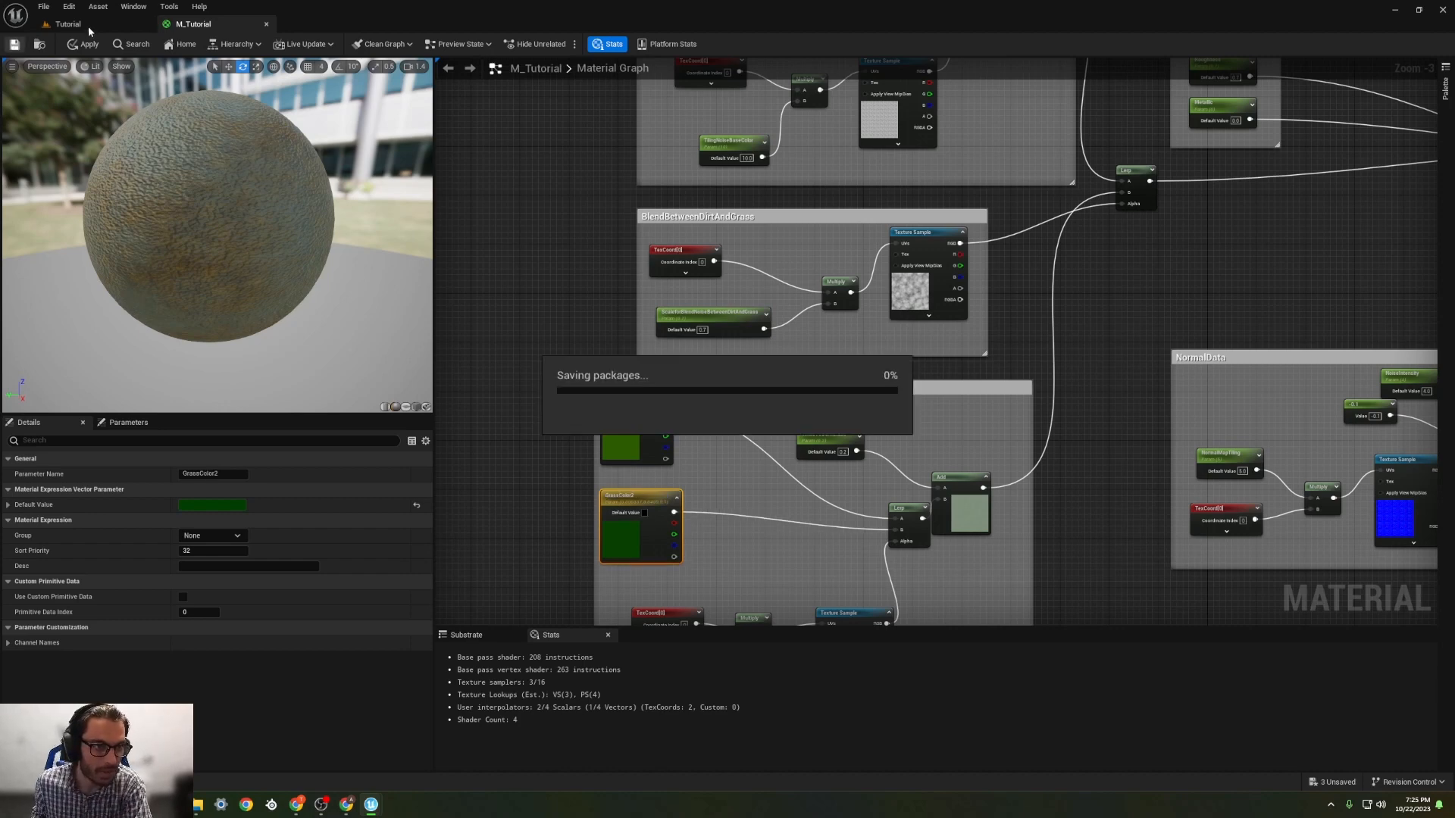
click(89, 21)
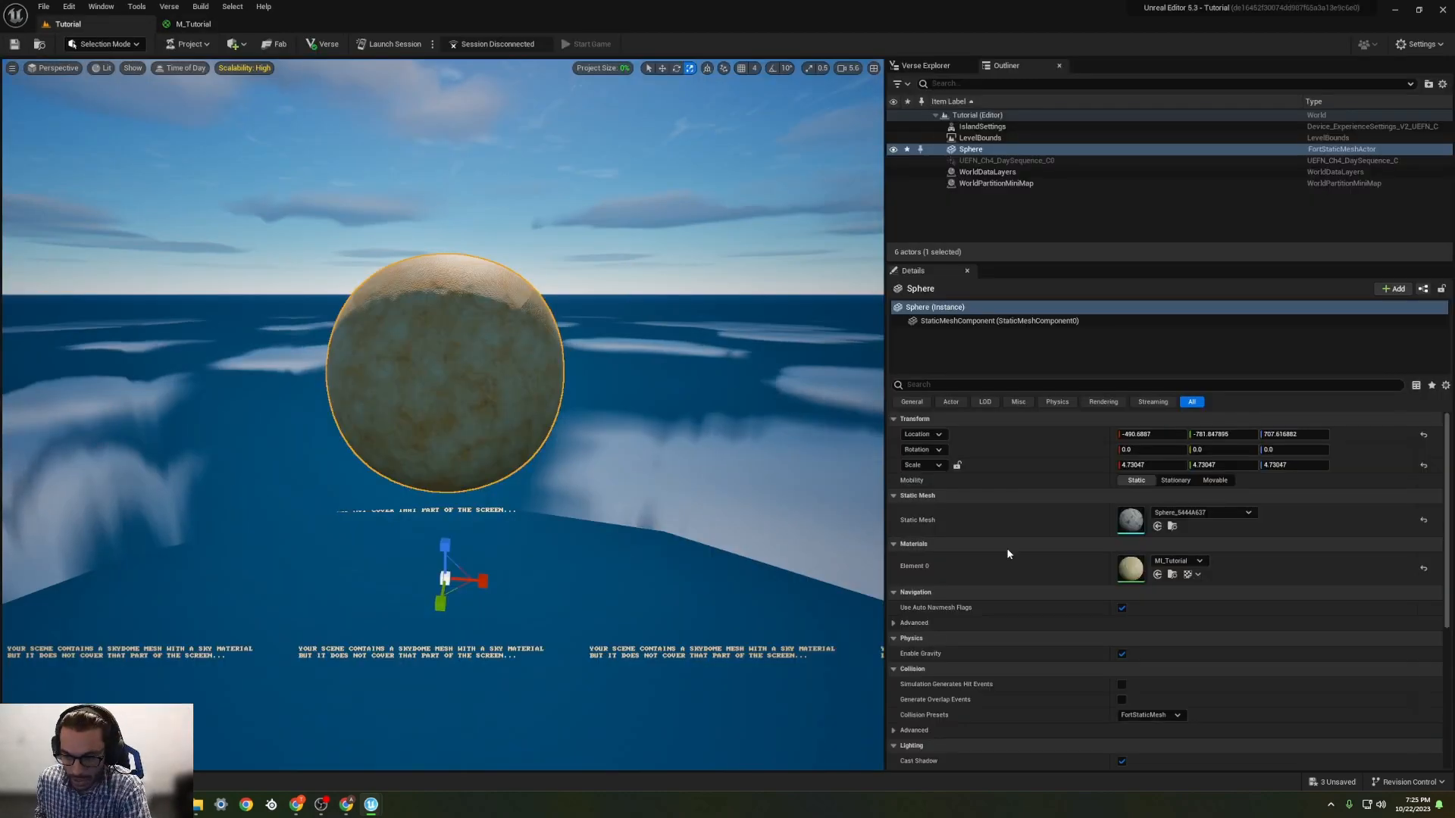
double_click(1131, 568)
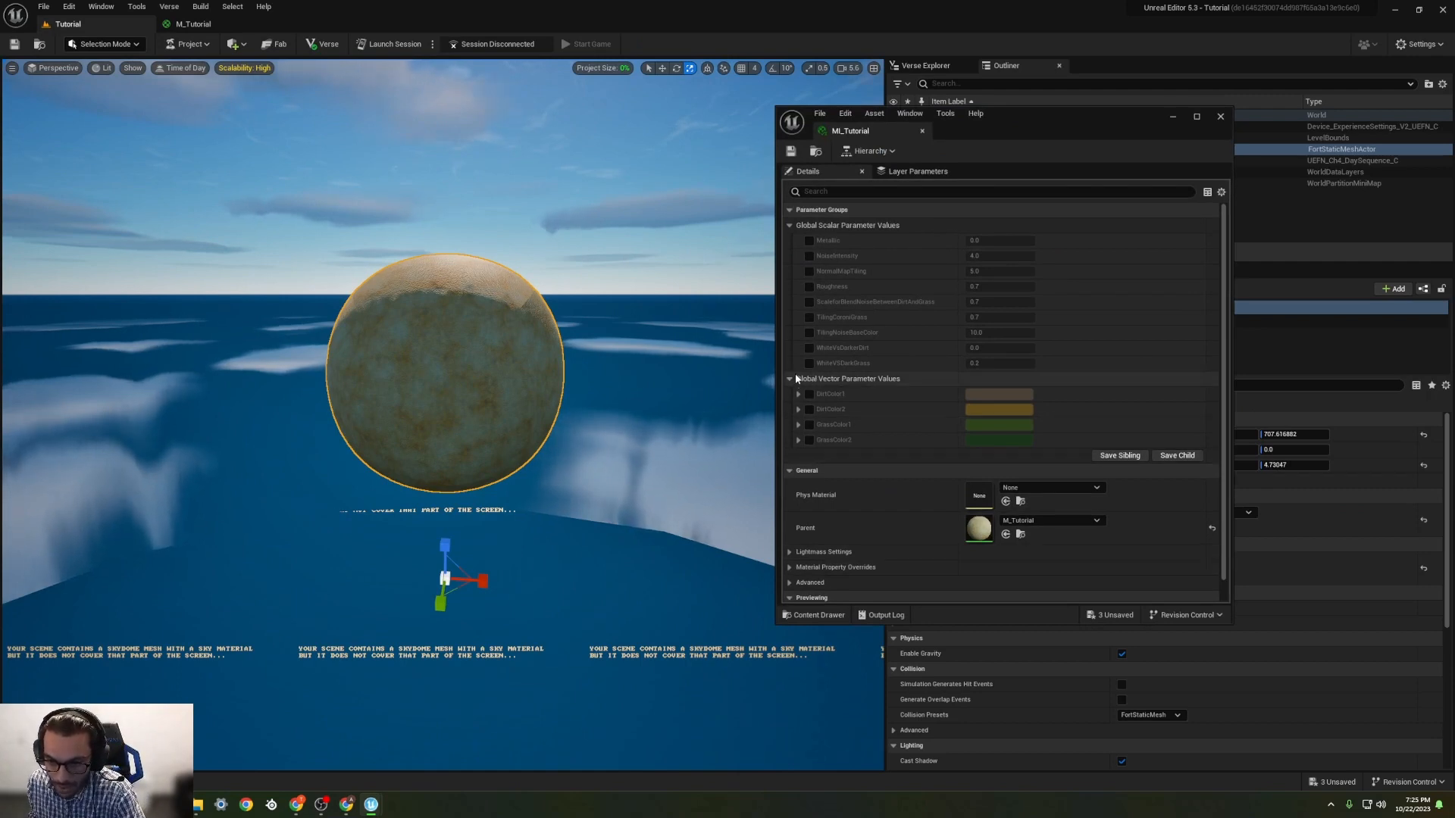
Step: Override the grass tiling parameter in MI_Tutorial with a value of about 1.10
click(809, 317)
click(979, 318)
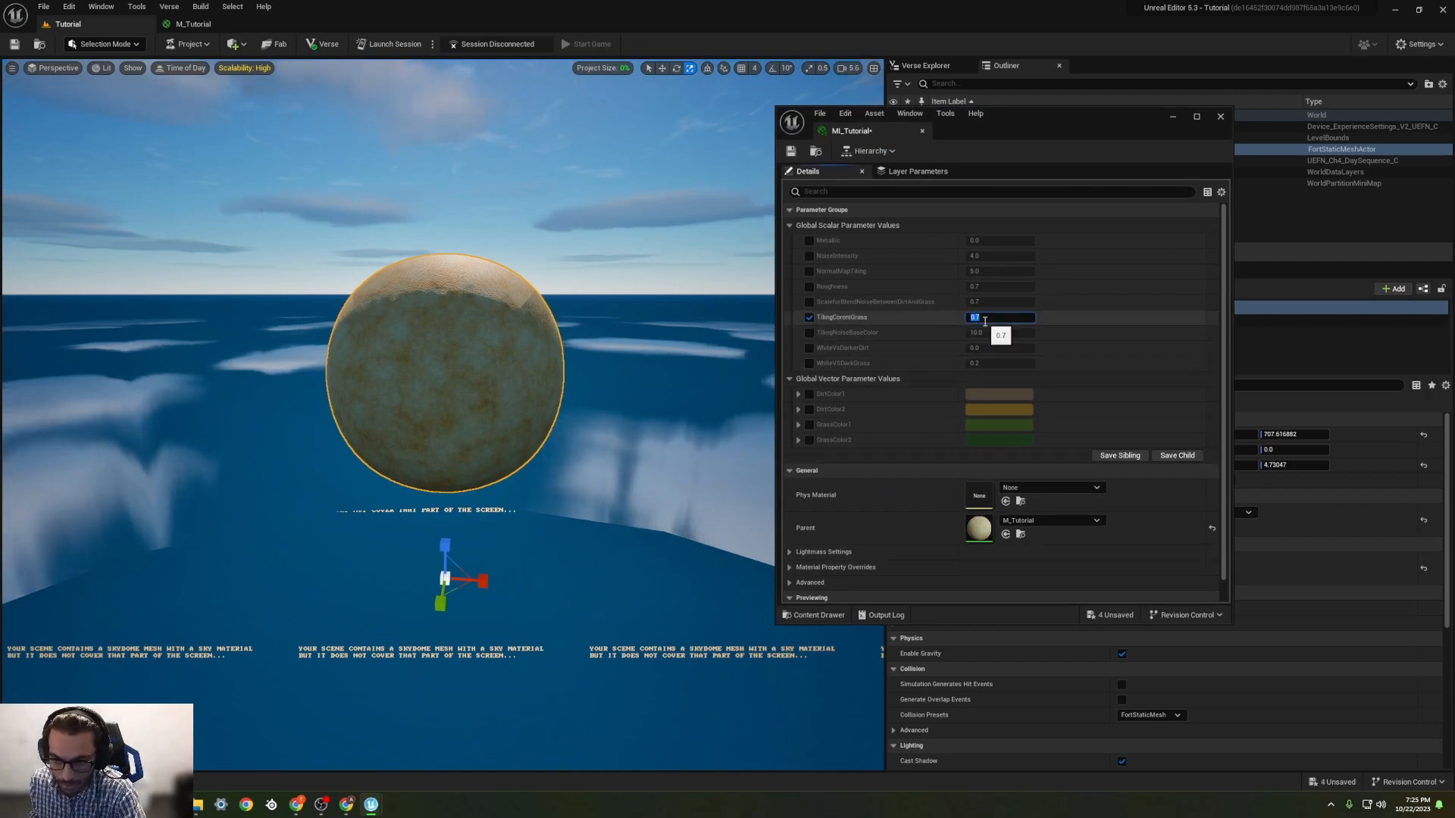
click(1094, 324)
drag(997, 316, 1036, 317)
Step: Override WhiteVSDarkGrass in the instance, trying 0.4 and settling on 0.3
click(809, 363)
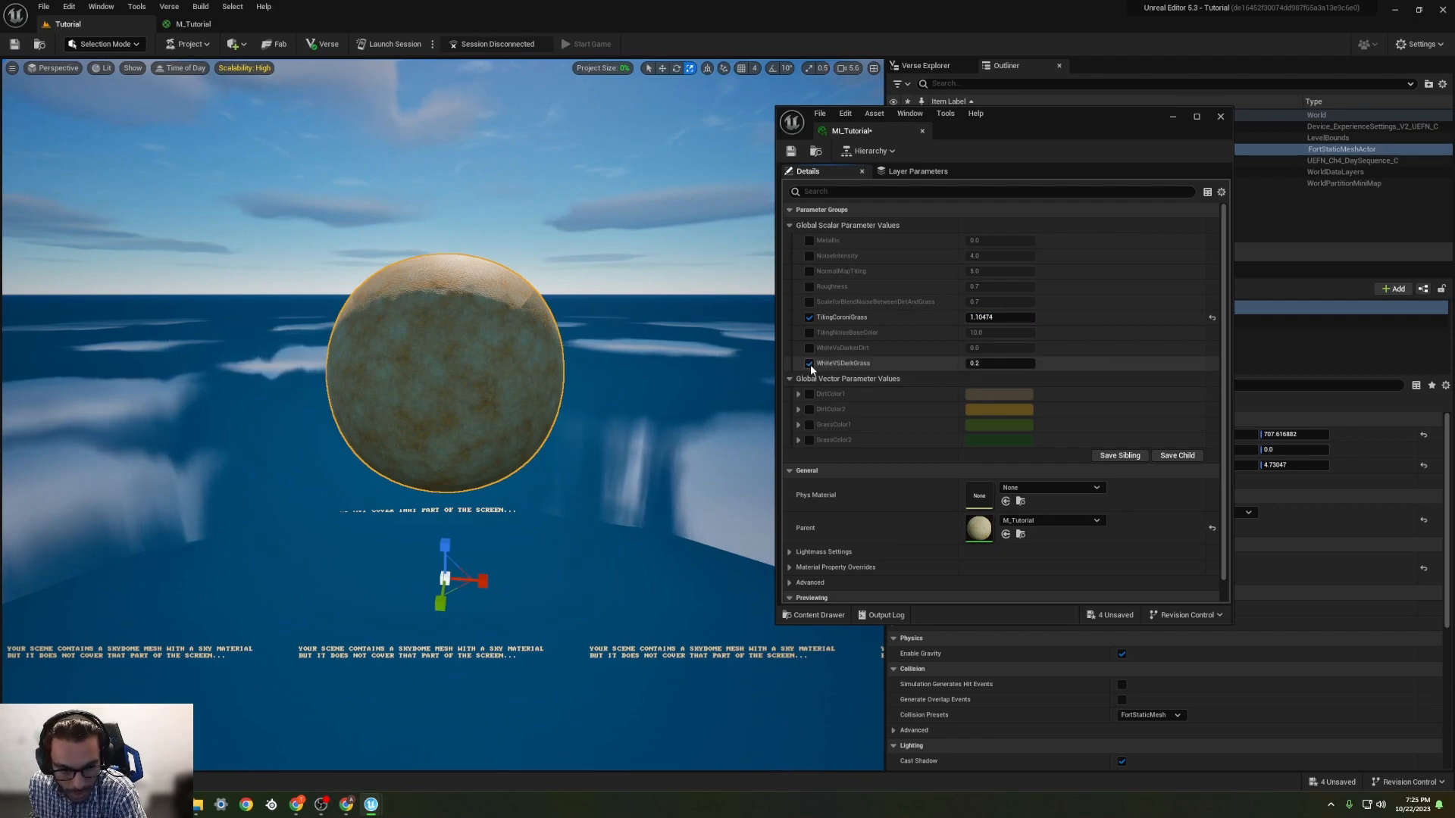
click(992, 364)
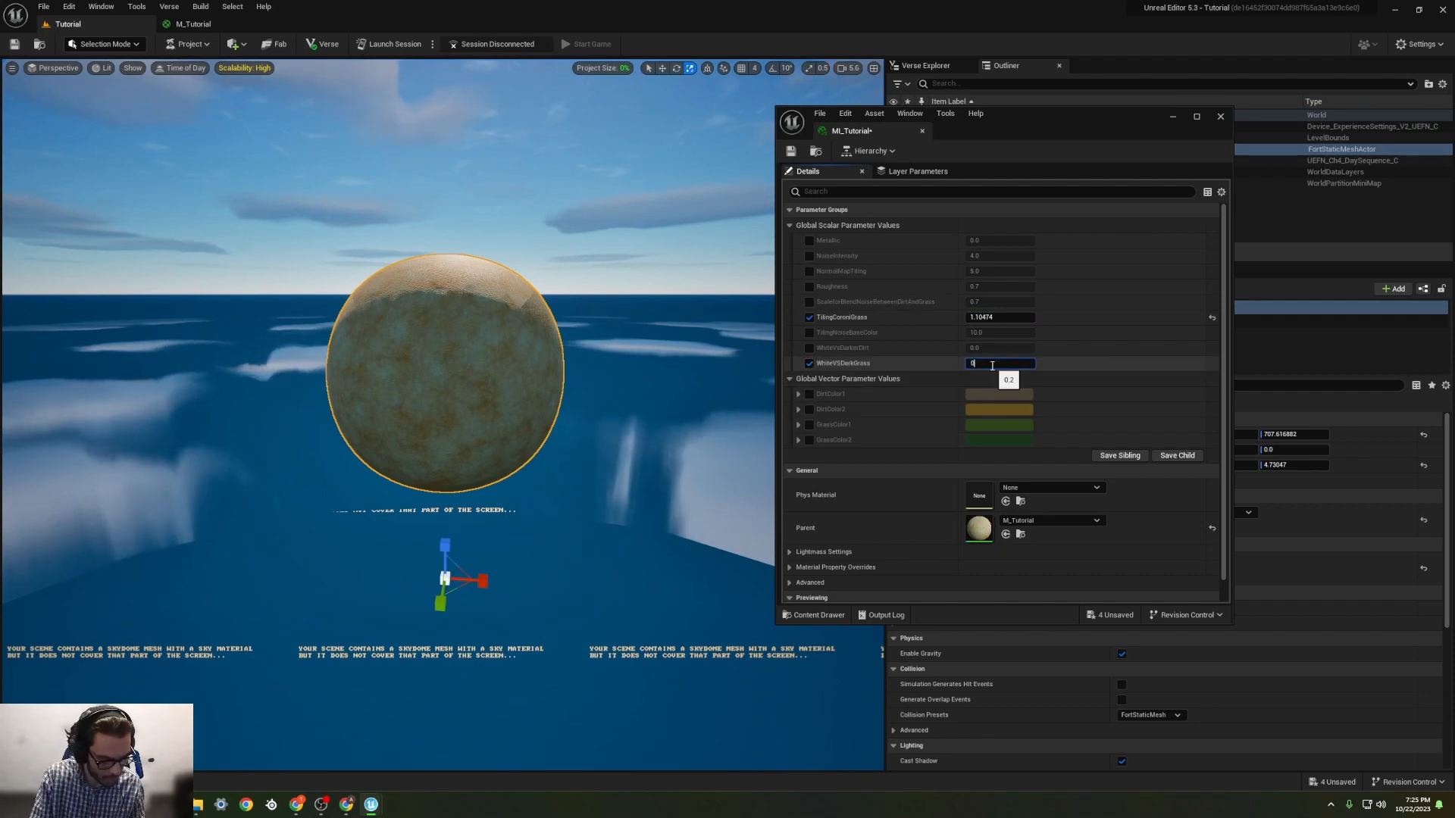
text(0.4)
key(Return)
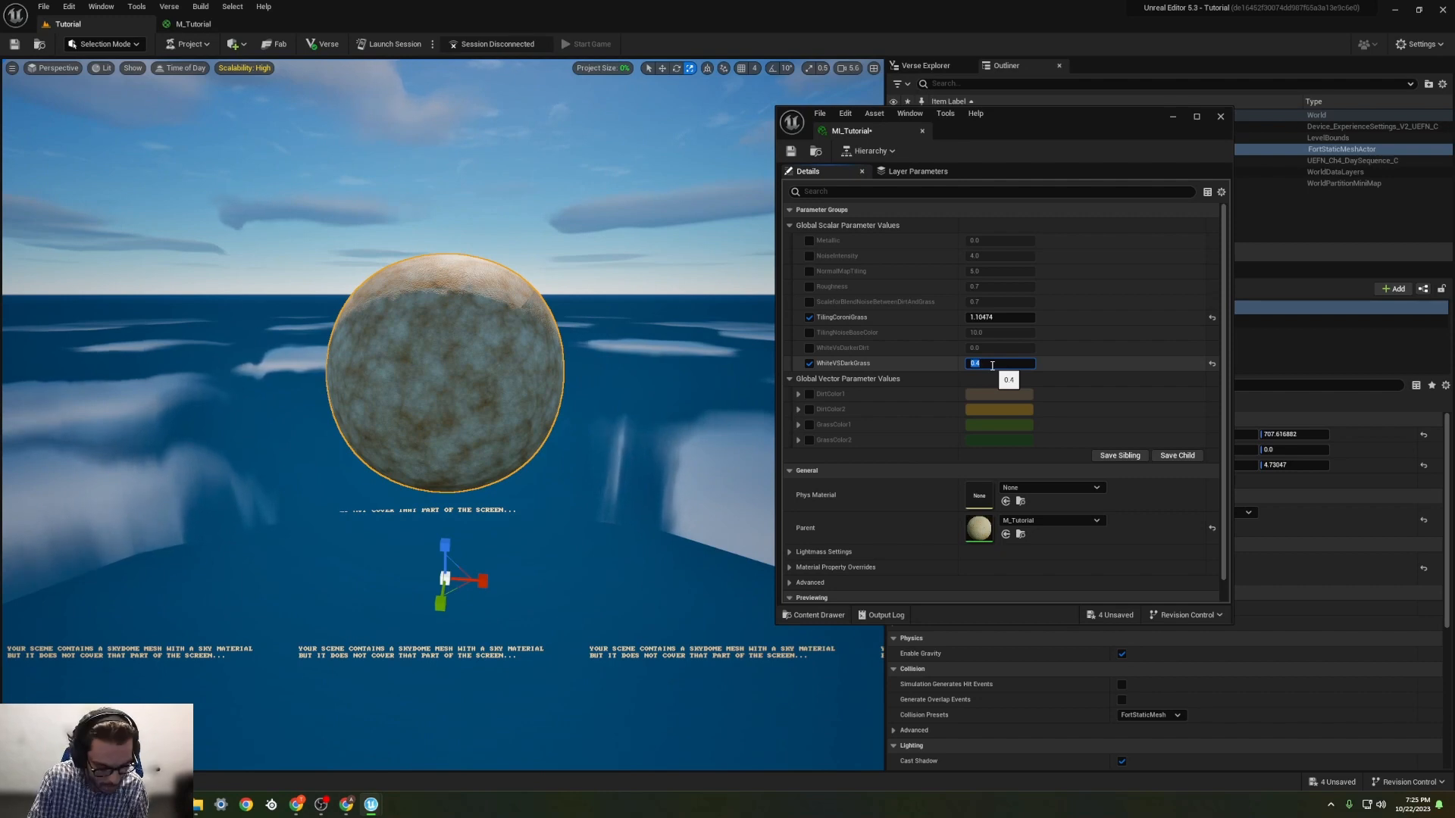
text(0.3)
key(Return)
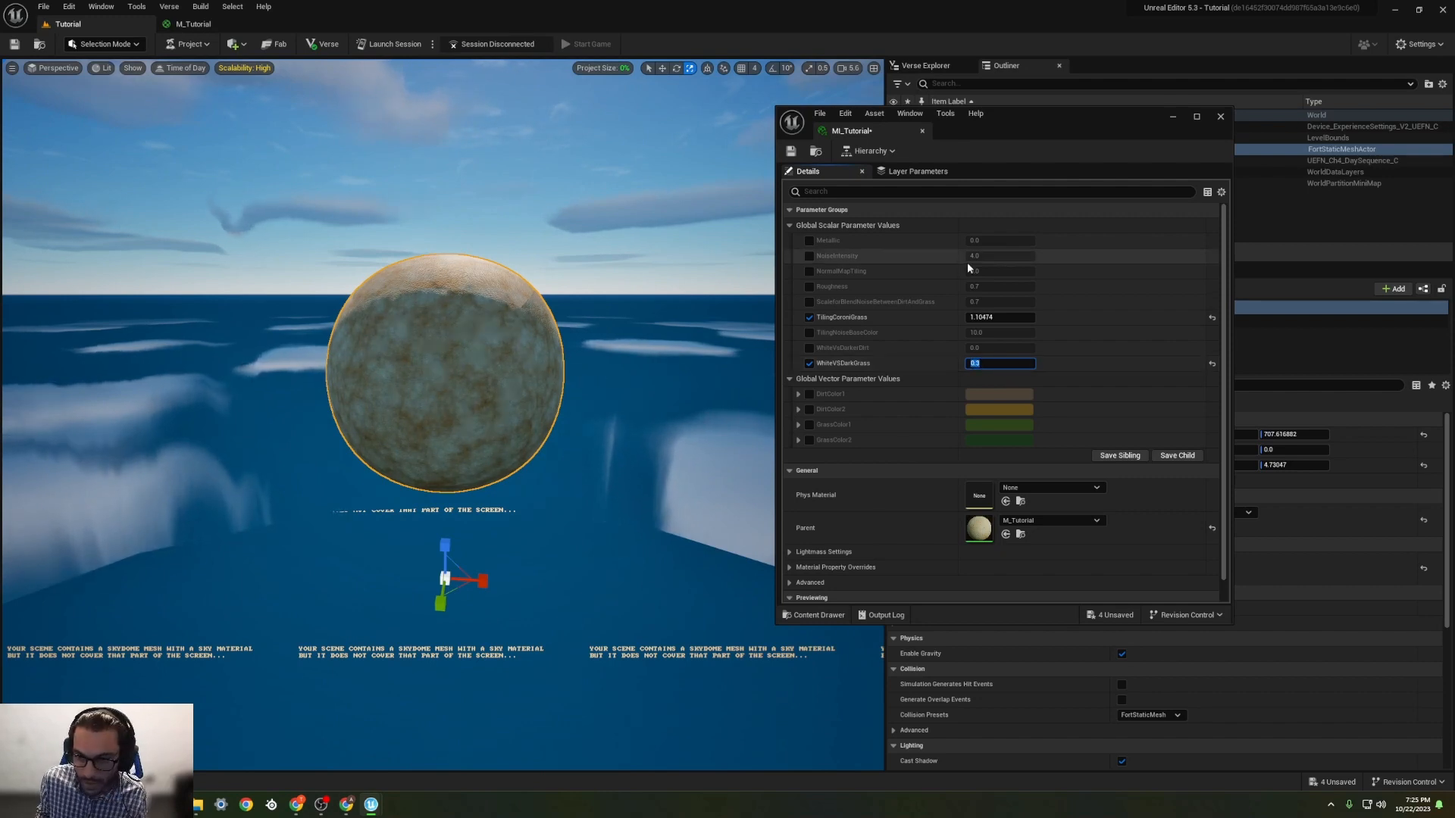
Step: Override Metallic with about 0.28 and NormalMapTiling with about 3.13, checking the sphere up close
click(809, 240)
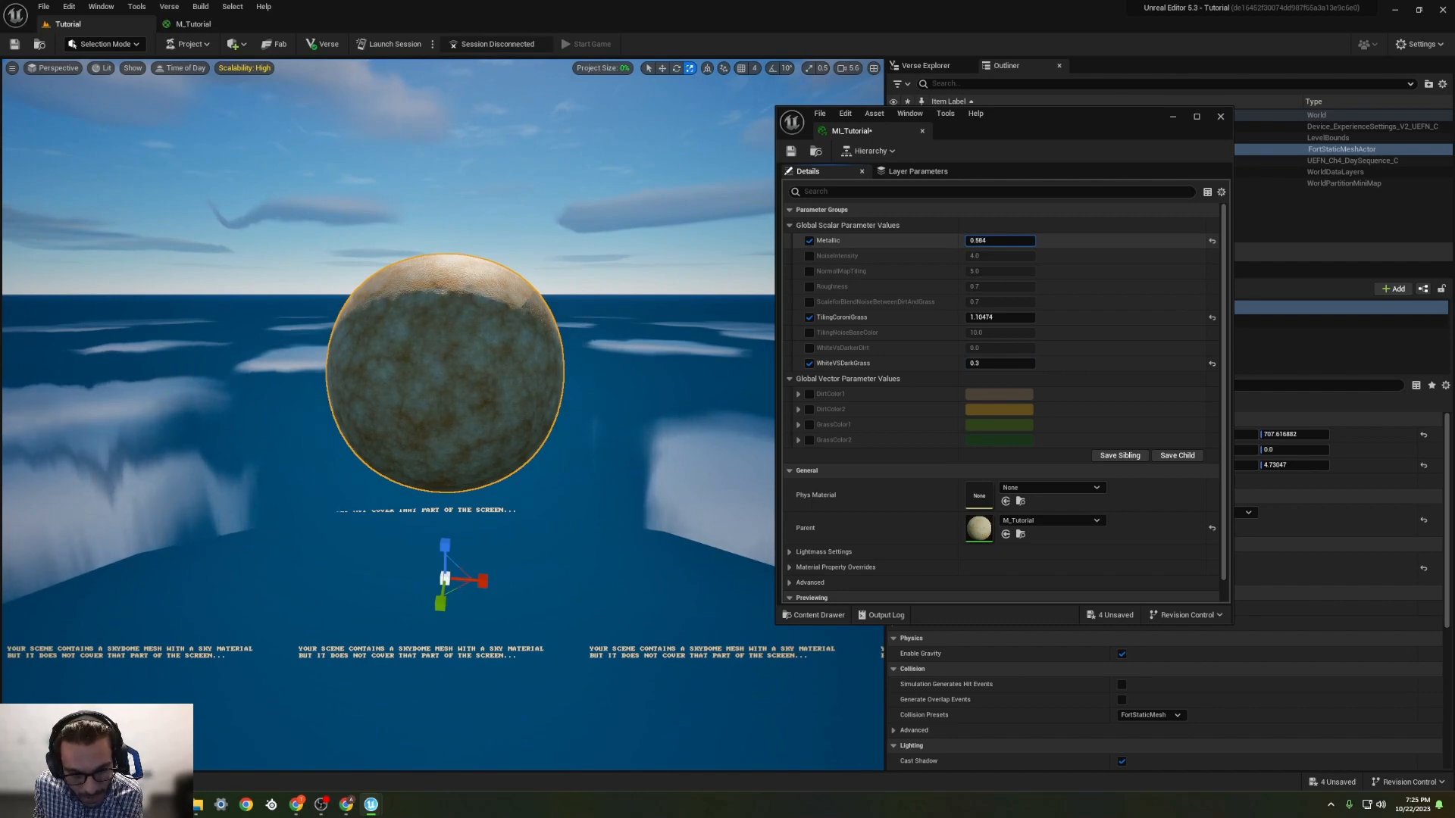
mouse_move(1000, 240)
mouse_down()
mouse_move(1020, 241)
mouse_move(973, 240)
mouse_up()
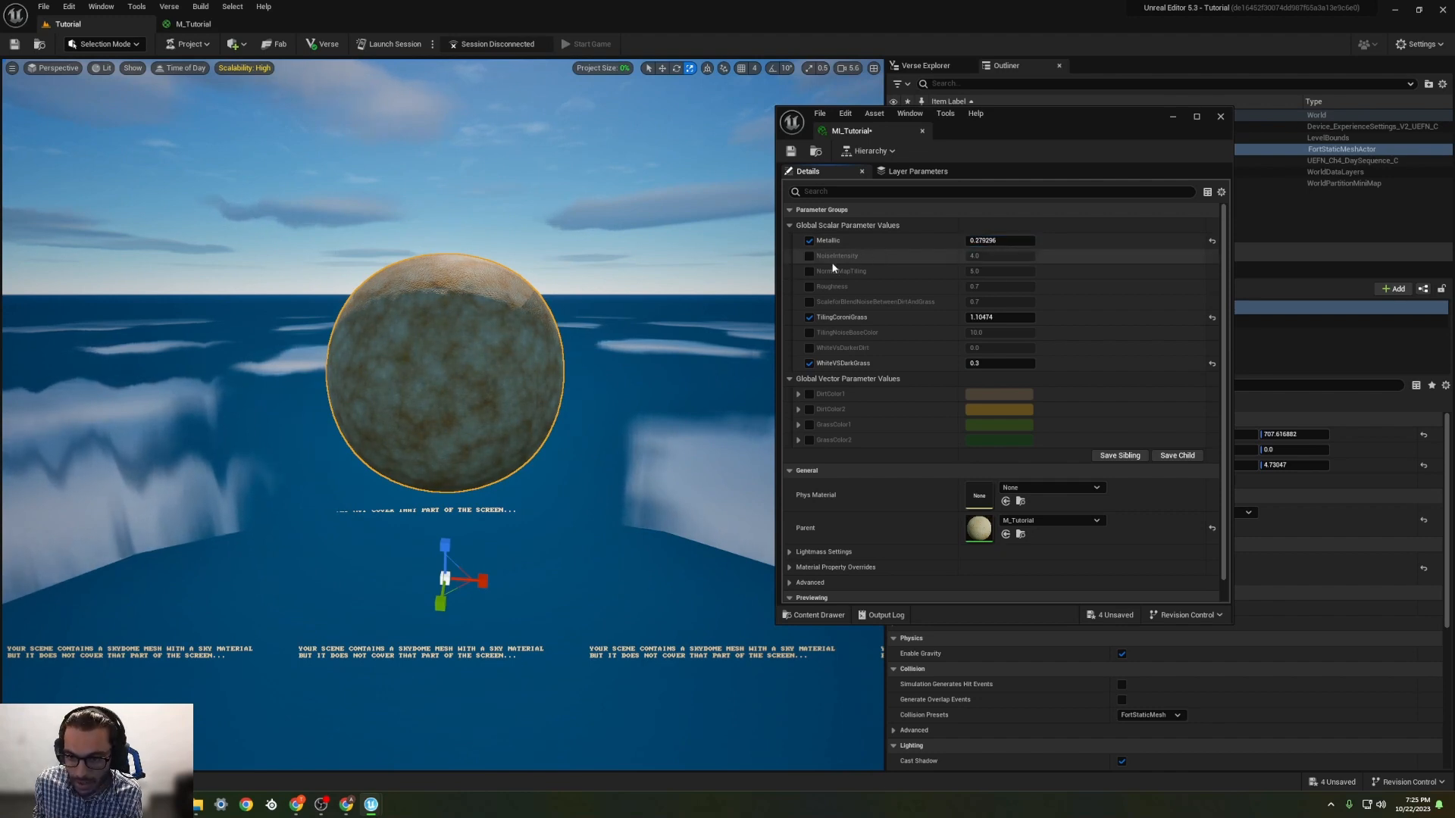
click(809, 271)
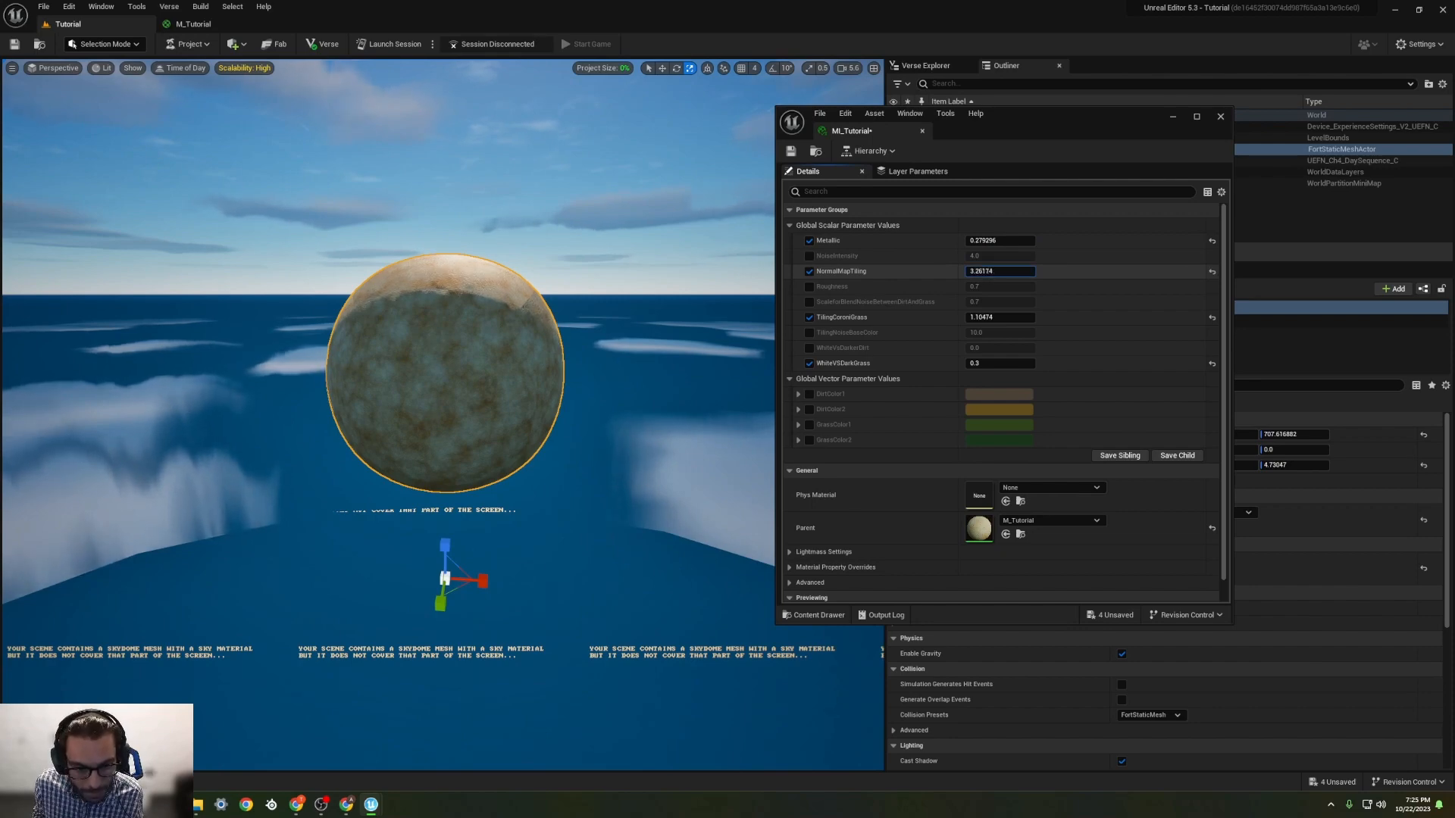
scroll(539, 361, up, 1)
scroll(533, 364, up, 1)
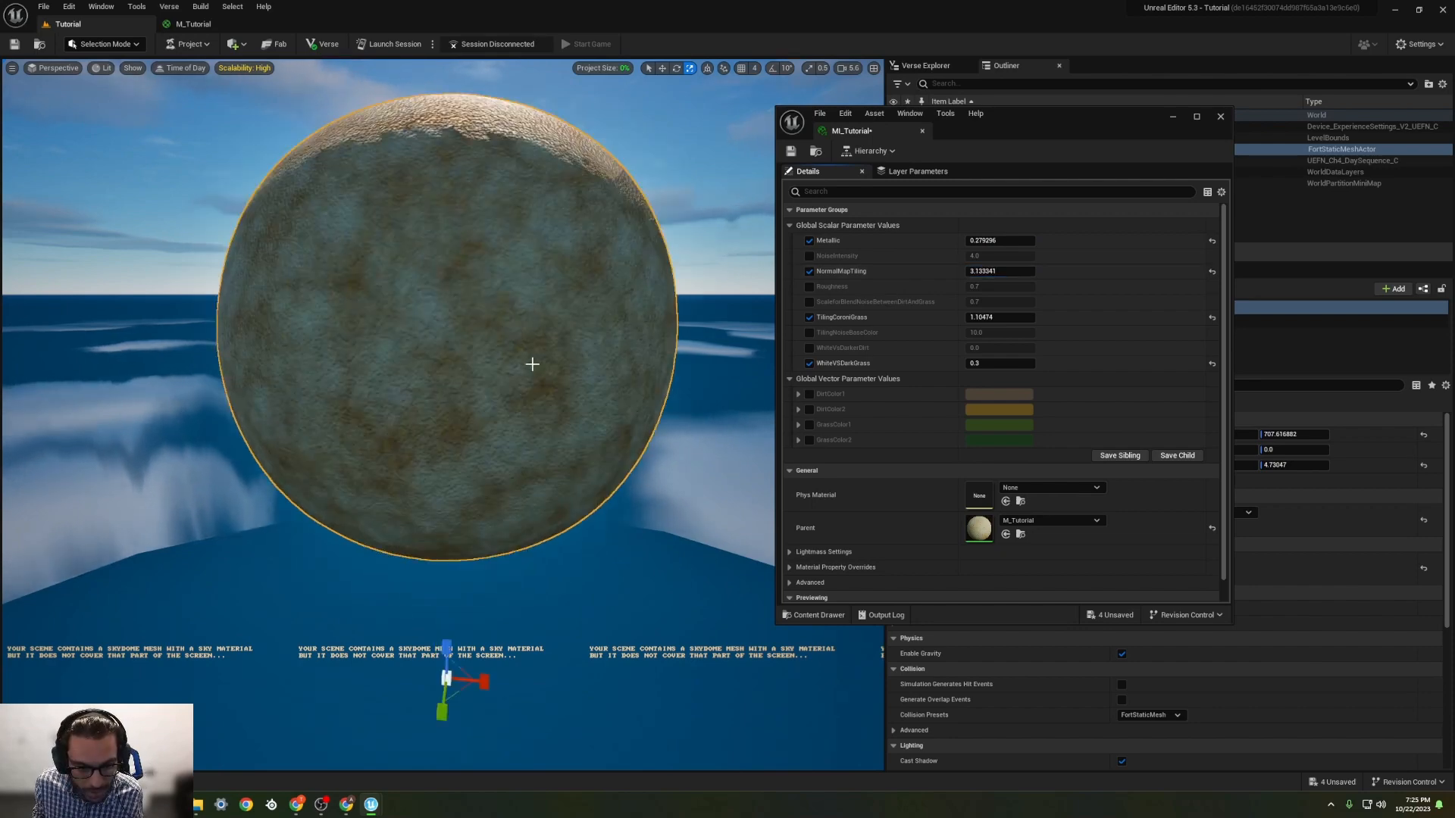
Step: Override Roughness with 0.628 and the dirt-grass blend noise scale with about 1.09
click(810, 286)
click(997, 286)
text(0.58)
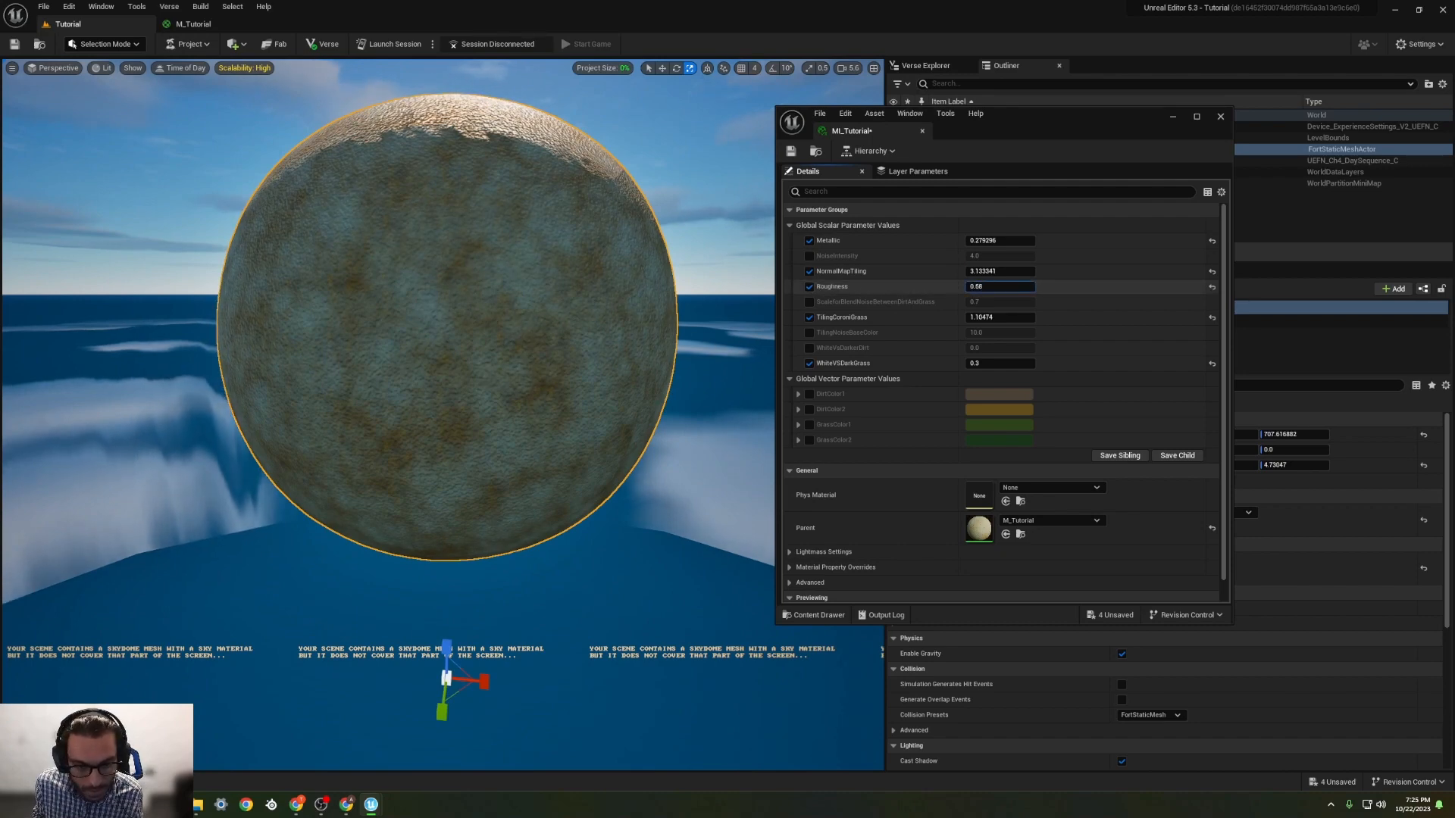
mouse_move(997, 287)
mouse_down()
mouse_move(958, 287)
mouse_move(1025, 302)
mouse_move(989, 302)
mouse_move(1005, 302)
mouse_up()
click(809, 302)
scroll(669, 334, down, 3)
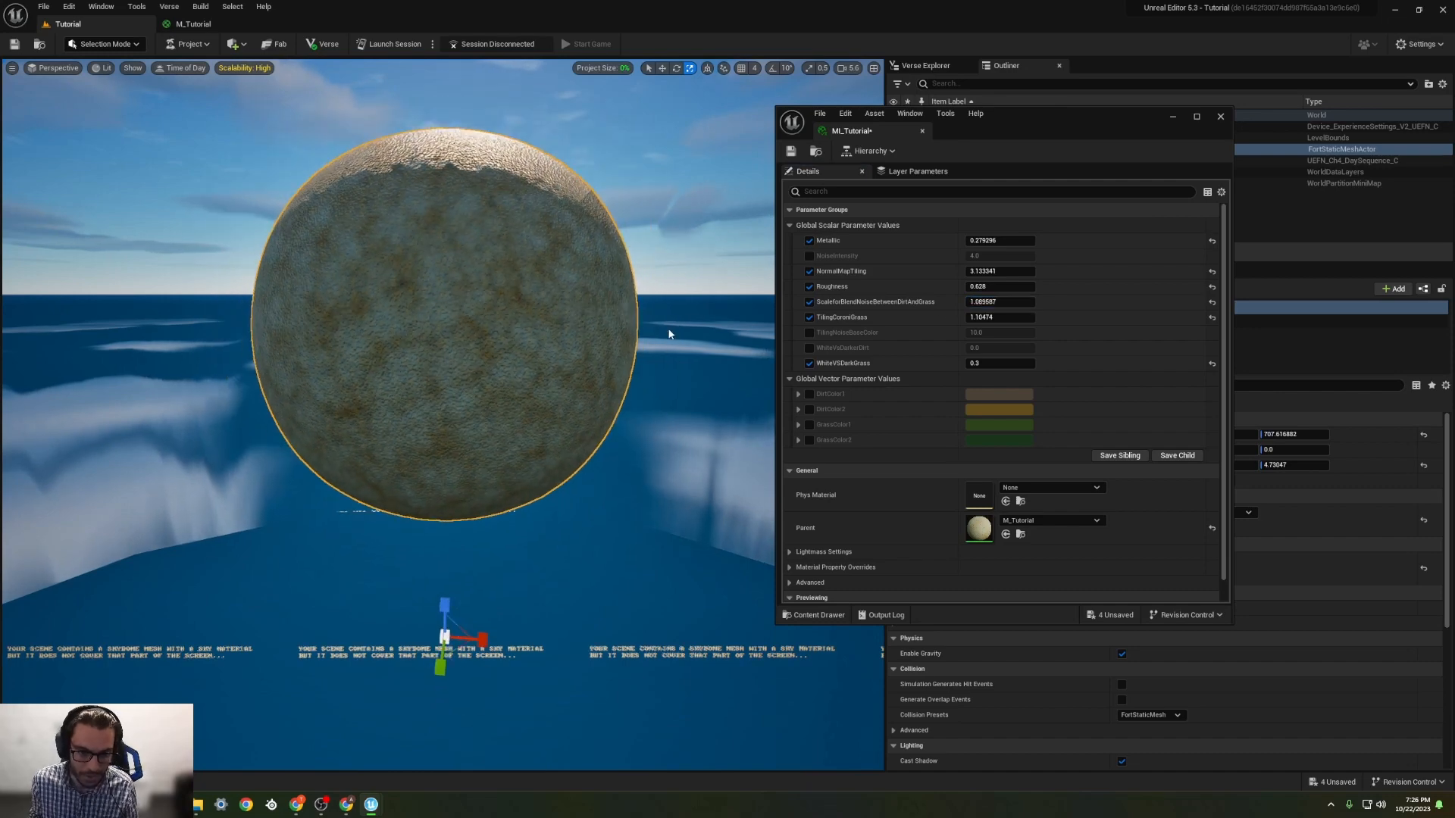
click(657, 357)
scroll(656, 360, up, 3)
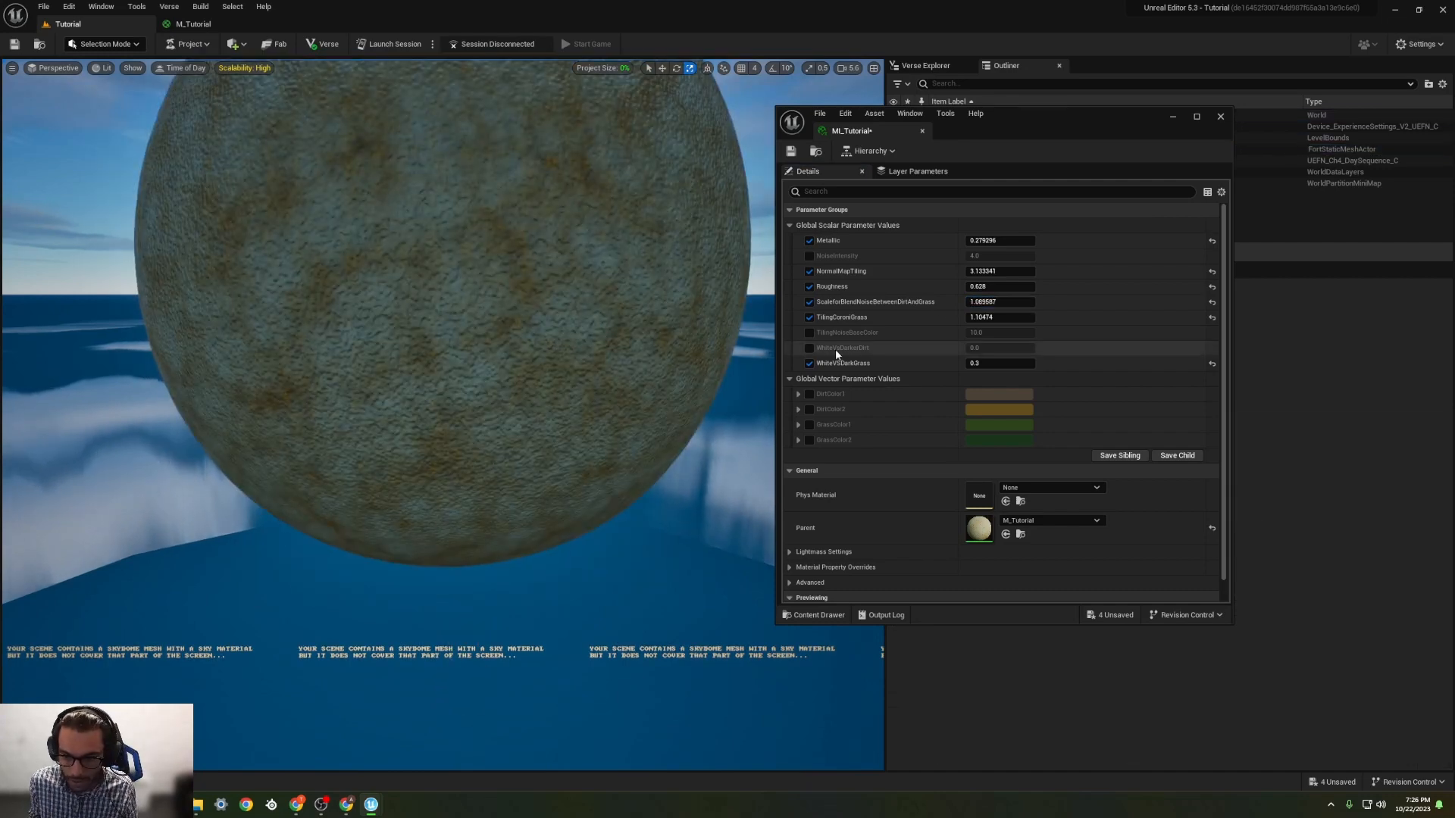
Step: Override TilingNoiseBaseColor with about 10.65 and WhiteVsDarkerDirt with about -0.32
click(806, 333)
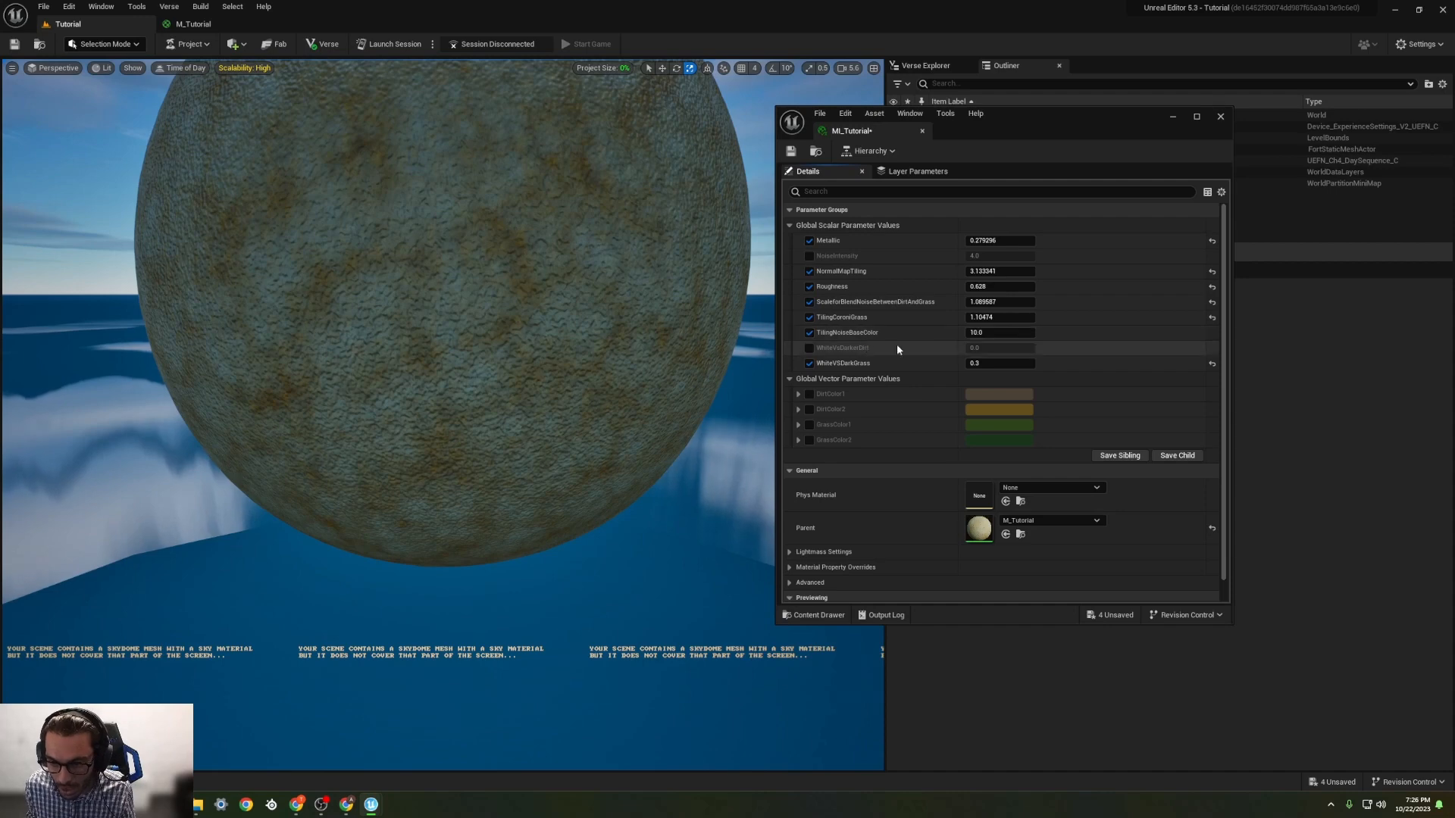
drag(993, 332, 947, 349)
click(810, 347)
scroll(634, 343, down, 5)
scroll(634, 343, up, 5)
mouse_move(631, 343)
middle_down()
mouse_move(623, 296)
mouse_move(642, 328)
middle_up()
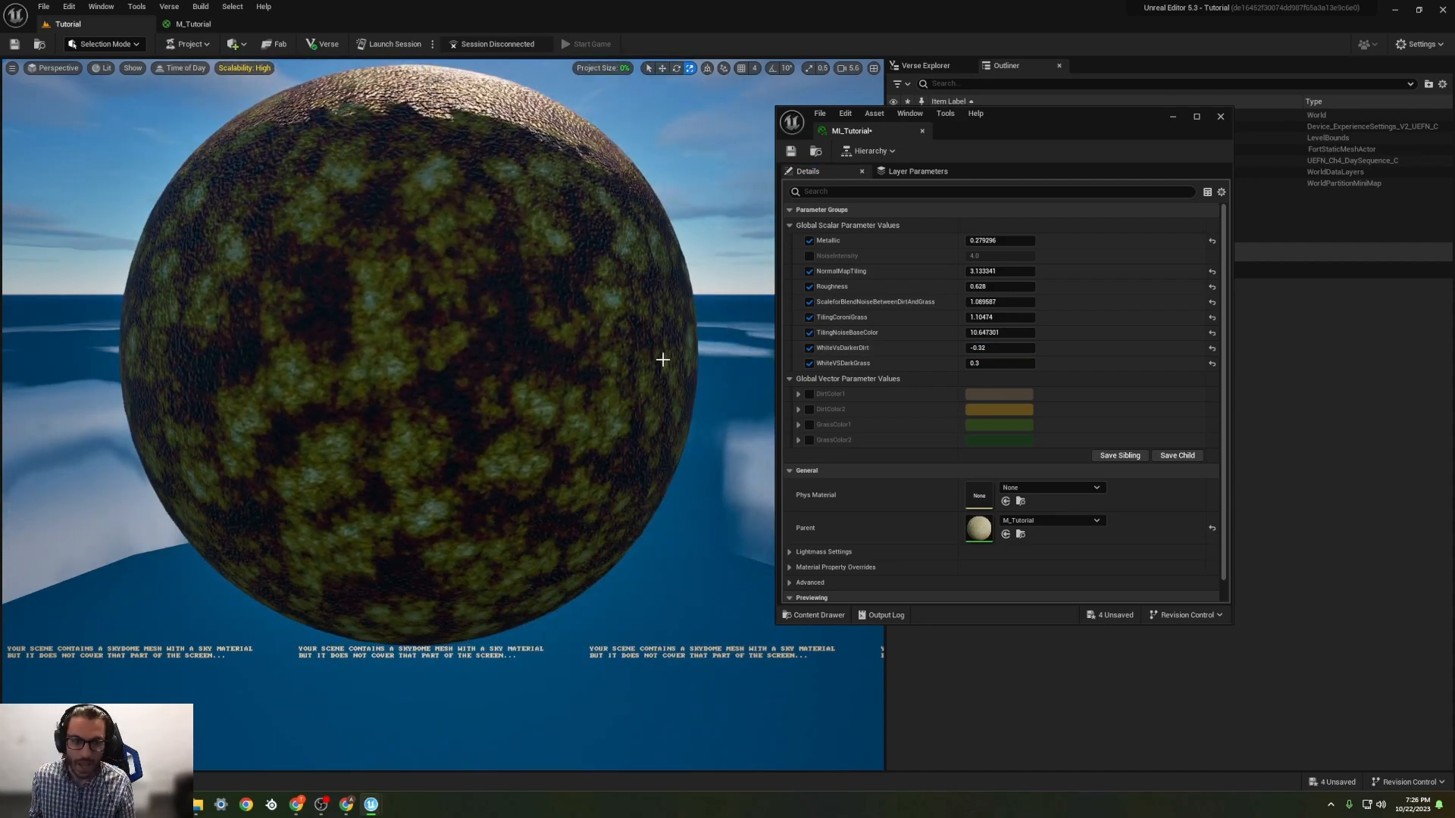
Step: Move the MI_Tutorial window off the sphere, save the instance, and widen the level viewport
drag(1046, 123, 1224, 156)
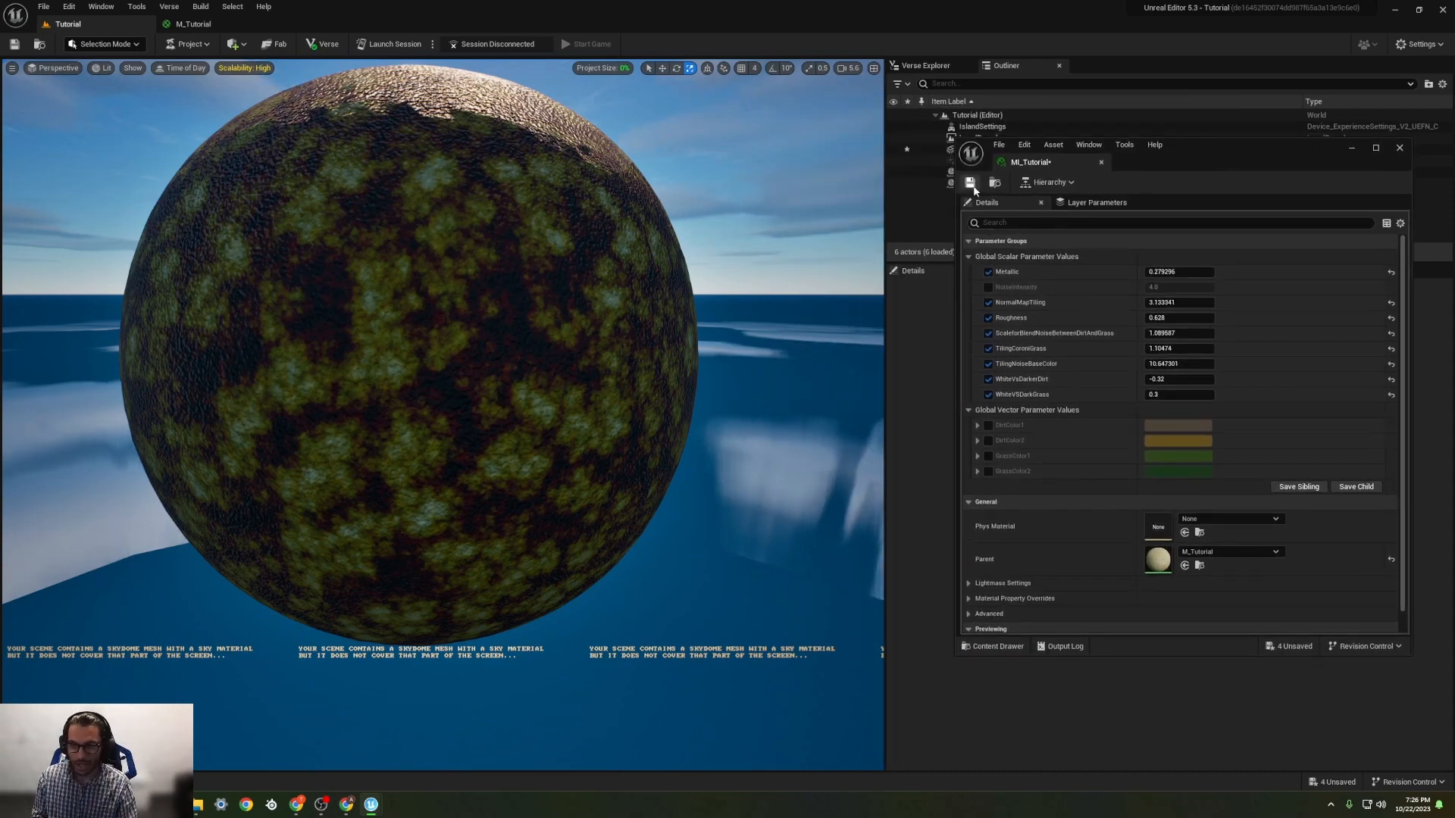
click(970, 184)
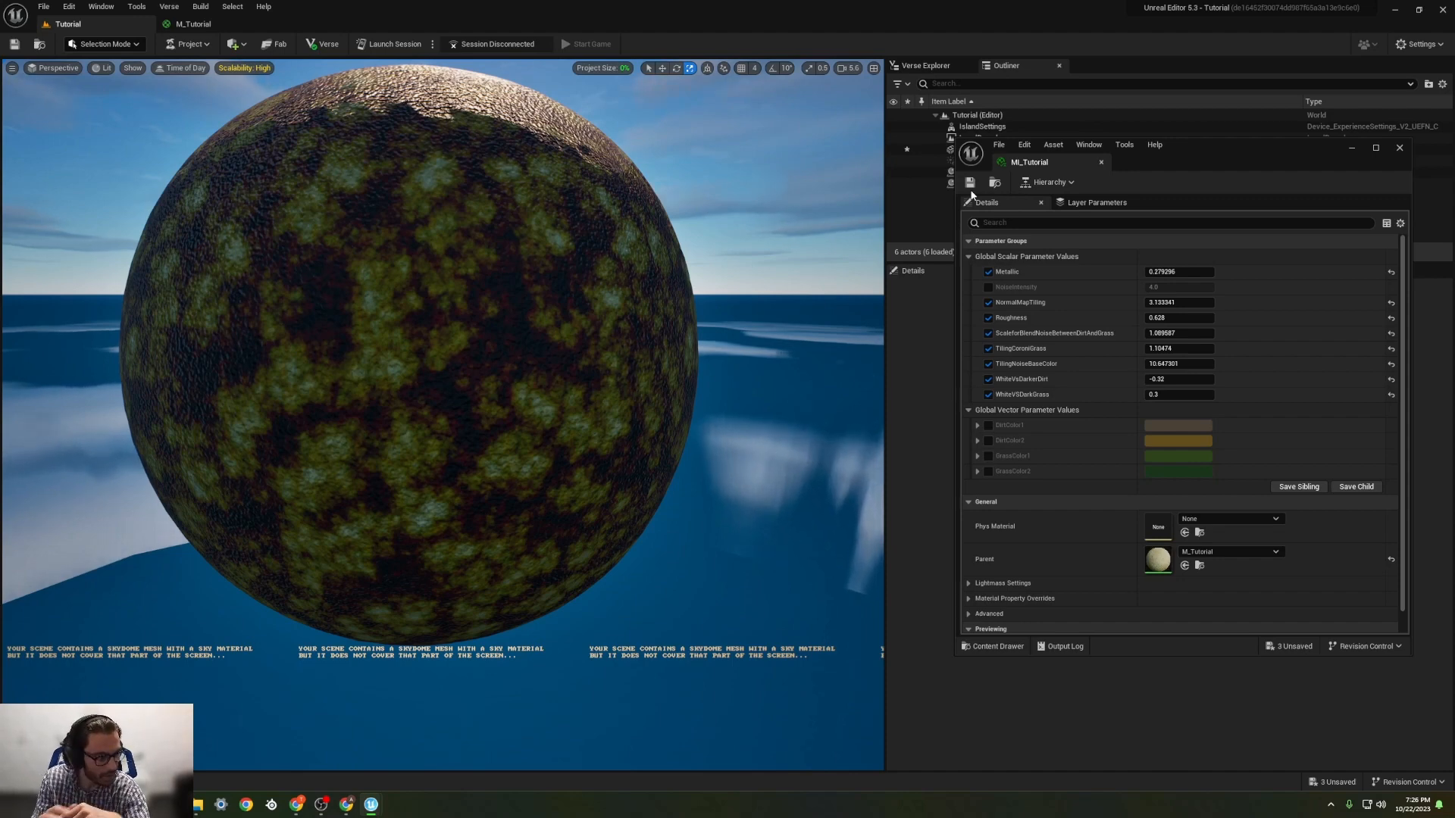
drag(886, 286, 1058, 288)
Step: Fly around the sphere to examine the adjusted material from several angles, far away and close up
mouse_move(731, 289)
middle_down()
mouse_move(757, 189)
mouse_move(705, 216)
mouse_move(728, 306)
middle_up()
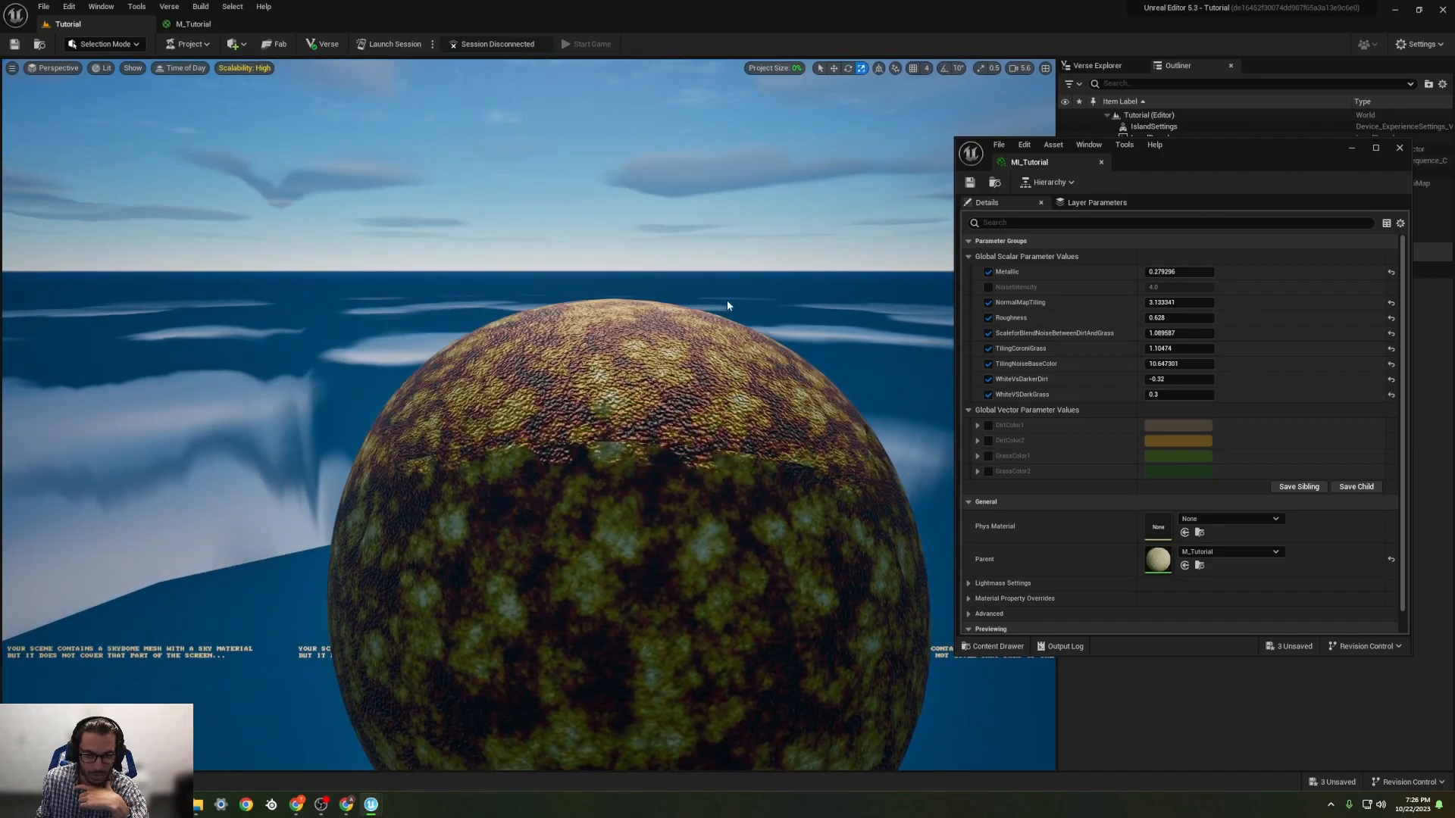
scroll(688, 409, down, 5)
middle_drag(689, 409, 591, 399)
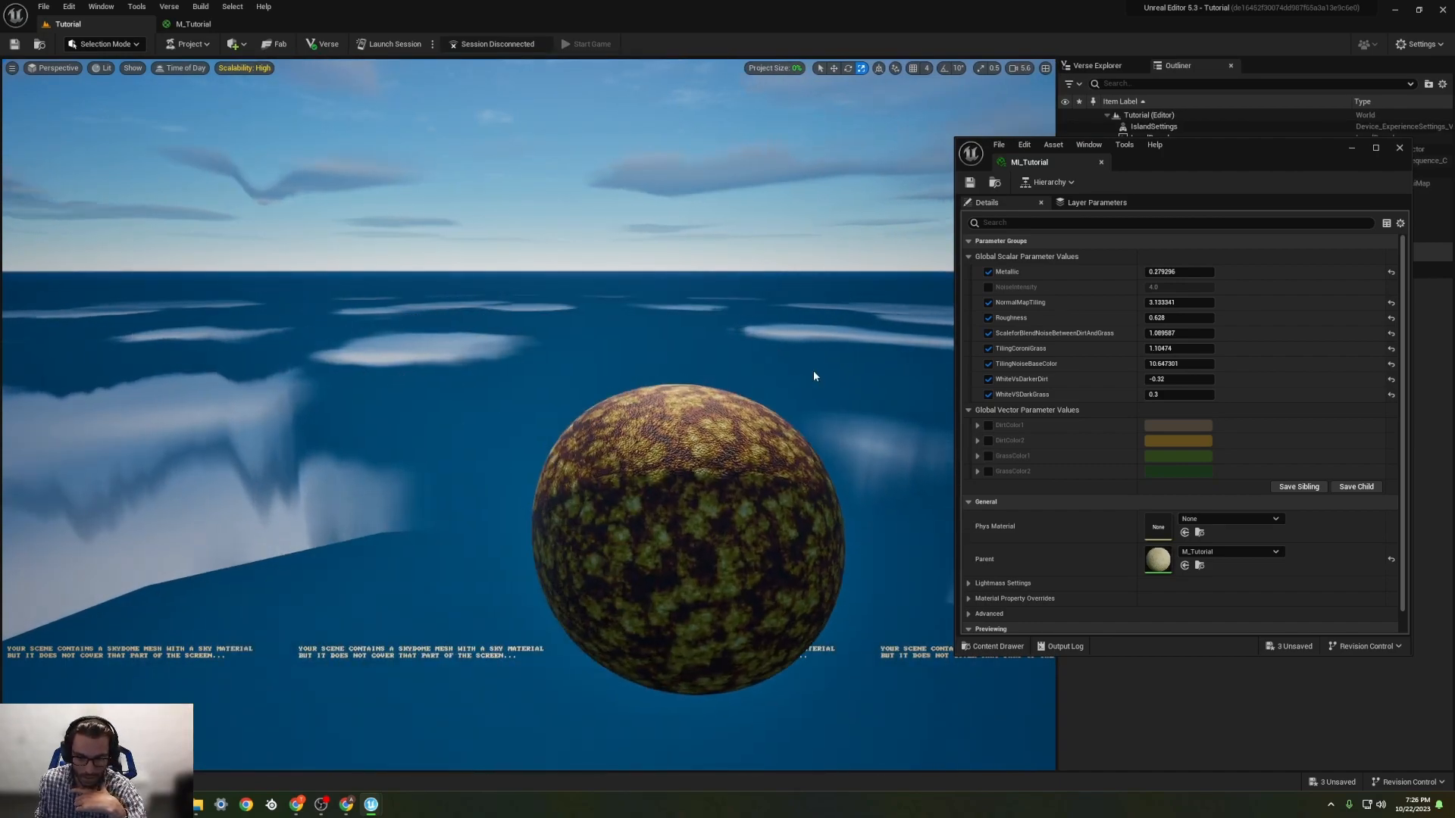
mouse_move(815, 376)
right_down()
mouse_move(810, 531)
mouse_move(792, 496)
mouse_move(838, 457)
mouse_move(860, 390)
mouse_move(839, 367)
right_up()
key(e)
key(w)
key(a)
key(d)
key(a)
key(w)
key(s)
scroll(842, 366, down, 2)
key(w)
key(d)
scroll(842, 366, down, 5)
key(s)
key(w)
key(a)
key(w)
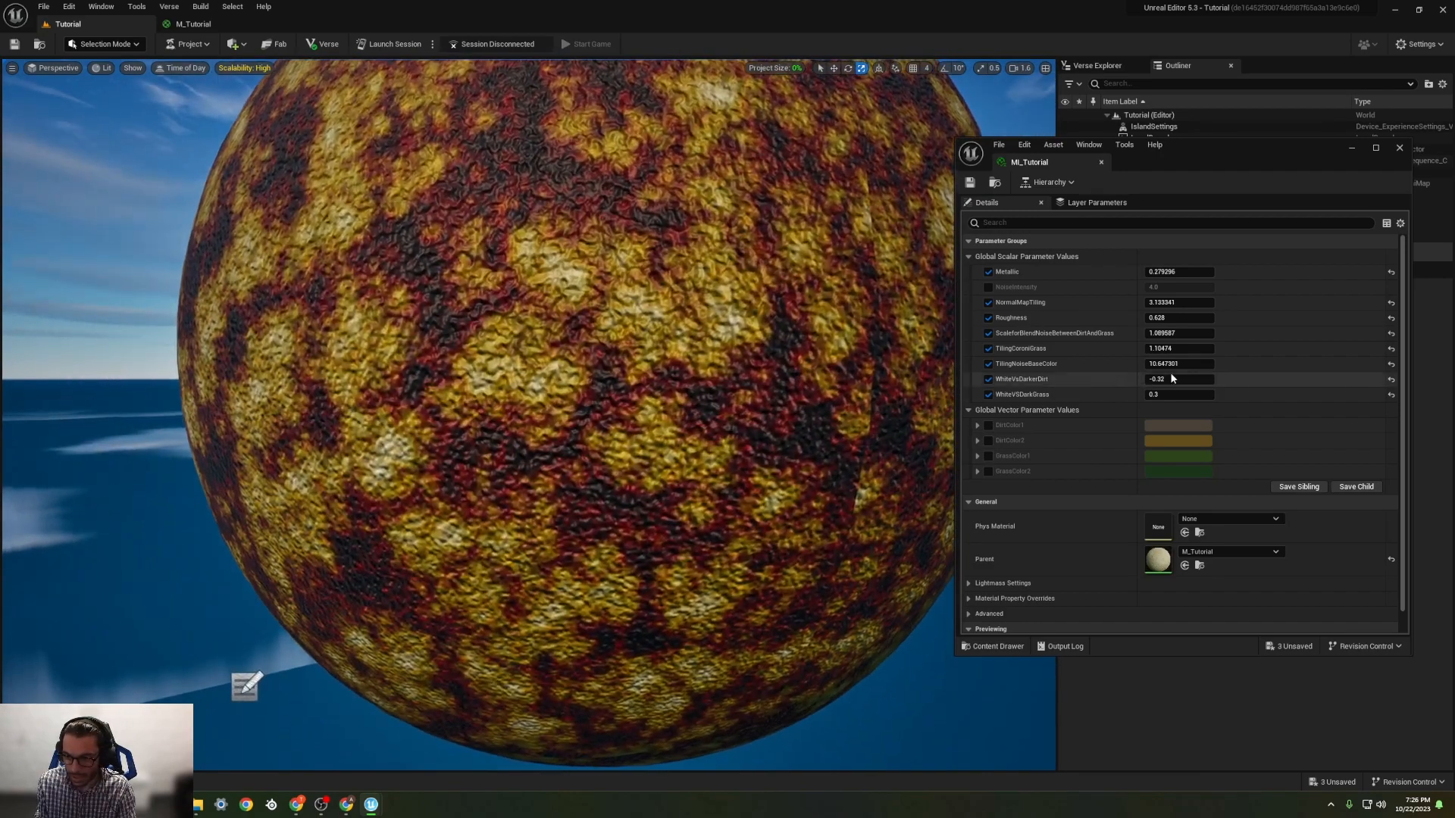
Step: Raise WhiteVsDarkerDirt to -0.232 and WhiteVSDarkGrass to 0.444 in the instance
mouse_move(1179, 379)
mouse_down()
mouse_move(1164, 380)
mouse_move(1198, 379)
mouse_move(1160, 394)
mouse_move(1210, 394)
mouse_move(1190, 394)
mouse_up()
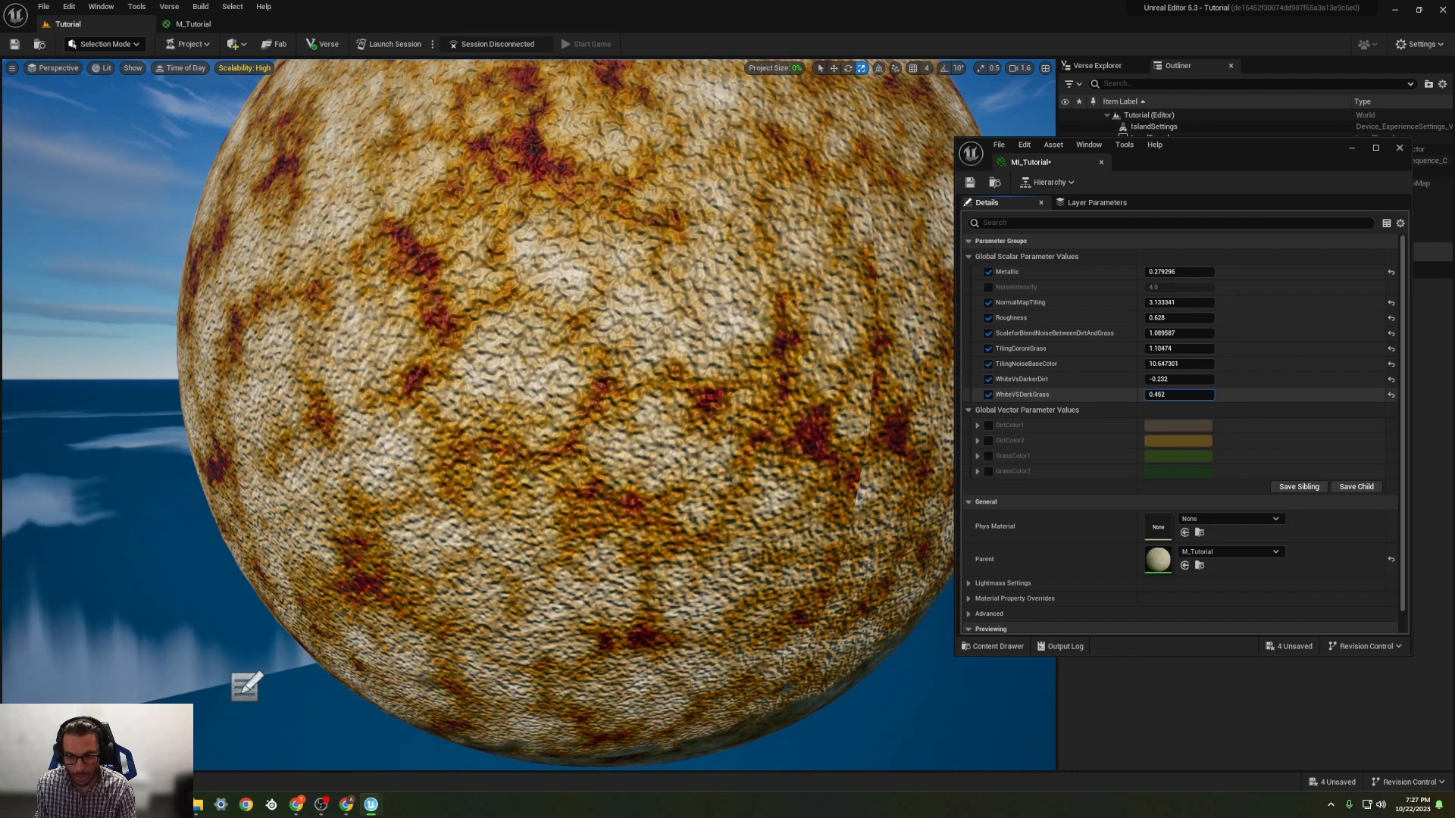
Step: Override GrassColor1 and brighten its green to a colour value of 0.375
click(989, 455)
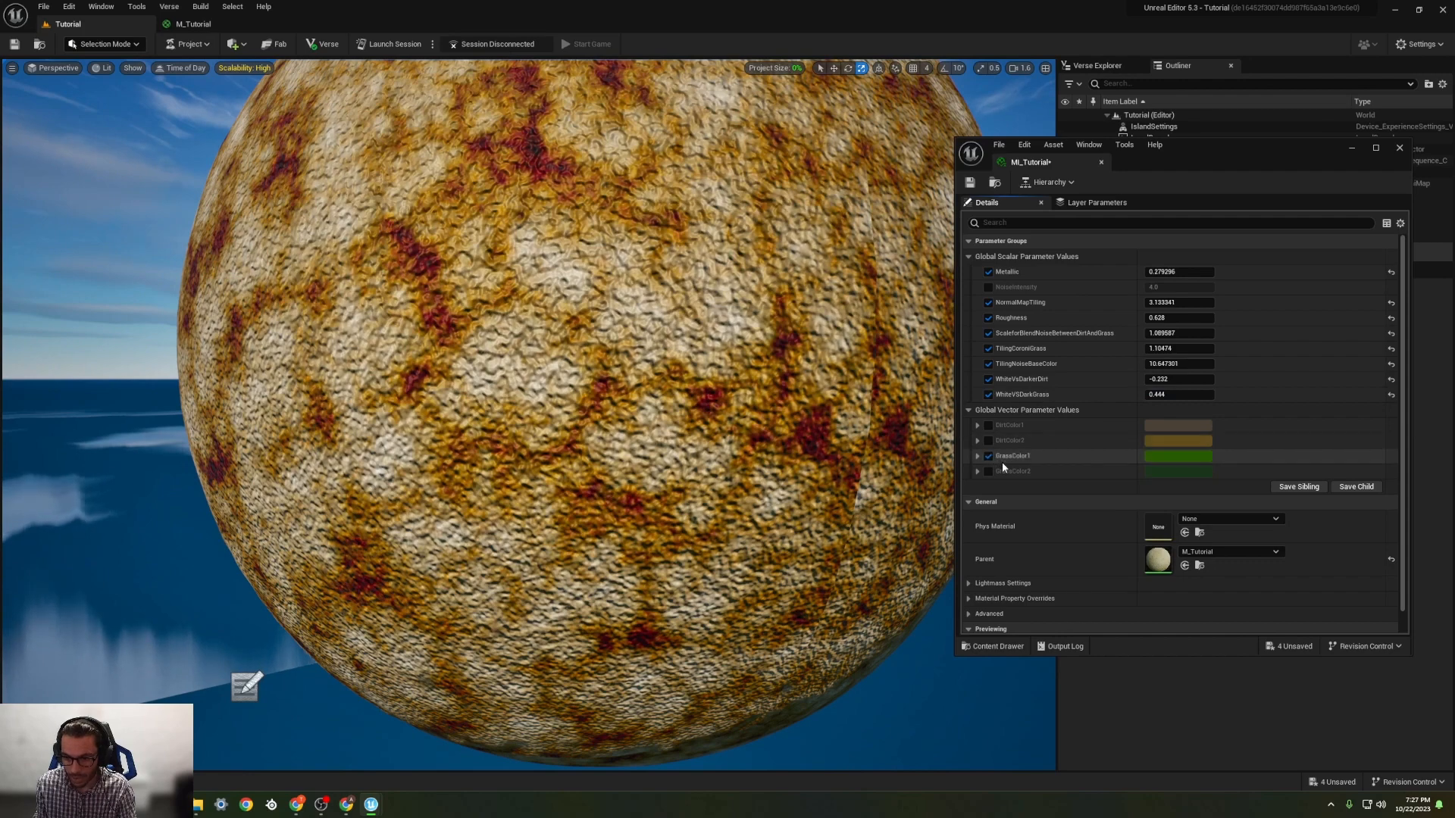
click(1175, 456)
drag(1342, 602, 1339, 570)
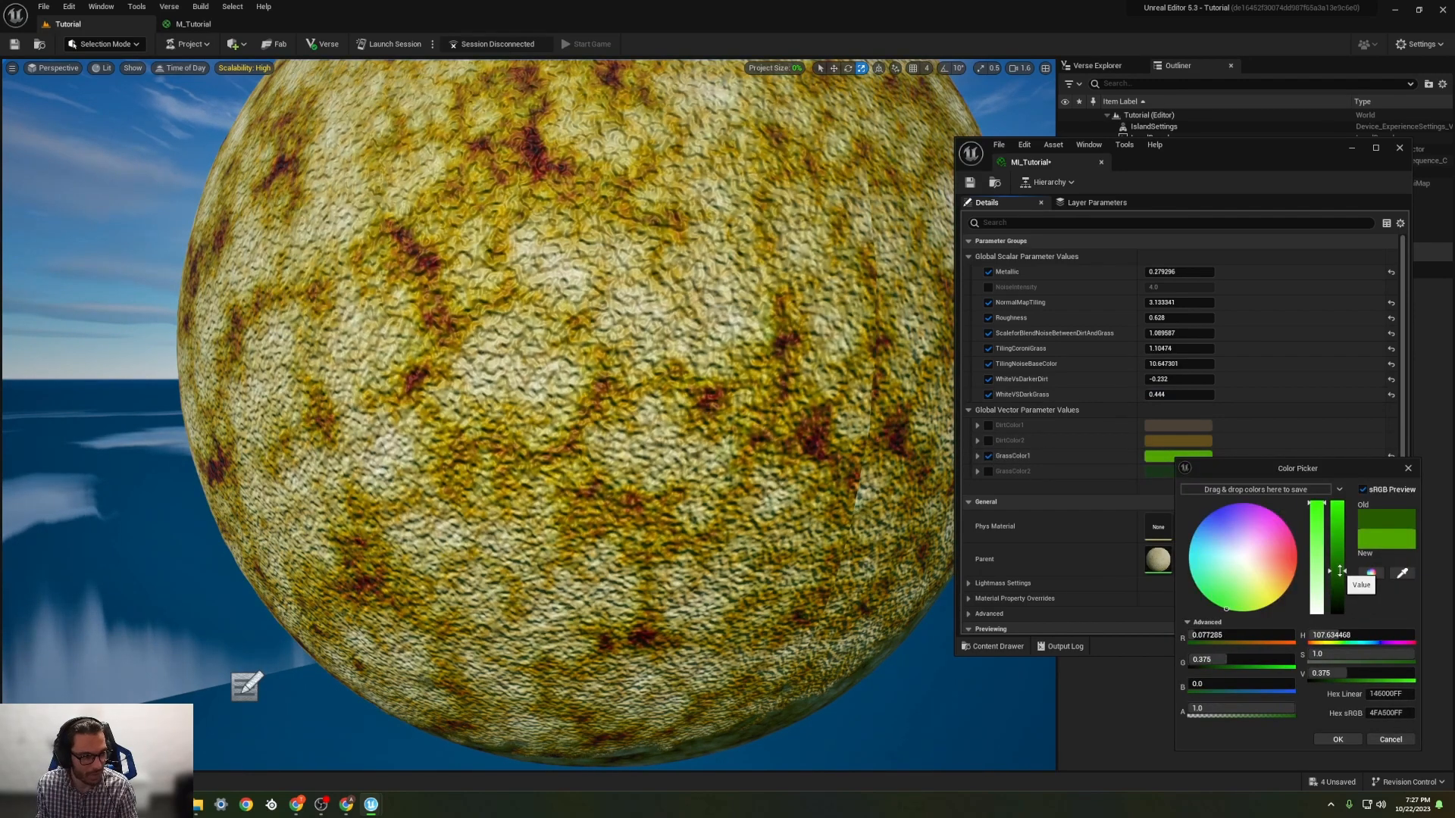
Step: With the whole sphere in view, set the grass tiling to about 0.897 and the dirt-grass blend noise scale to about 0.188
scroll(731, 438, down, 4)
mouse_move(780, 445)
right_down()
mouse_move(767, 457)
mouse_move(811, 476)
mouse_move(812, 454)
mouse_move(797, 465)
right_up()
key(w)
key(e)
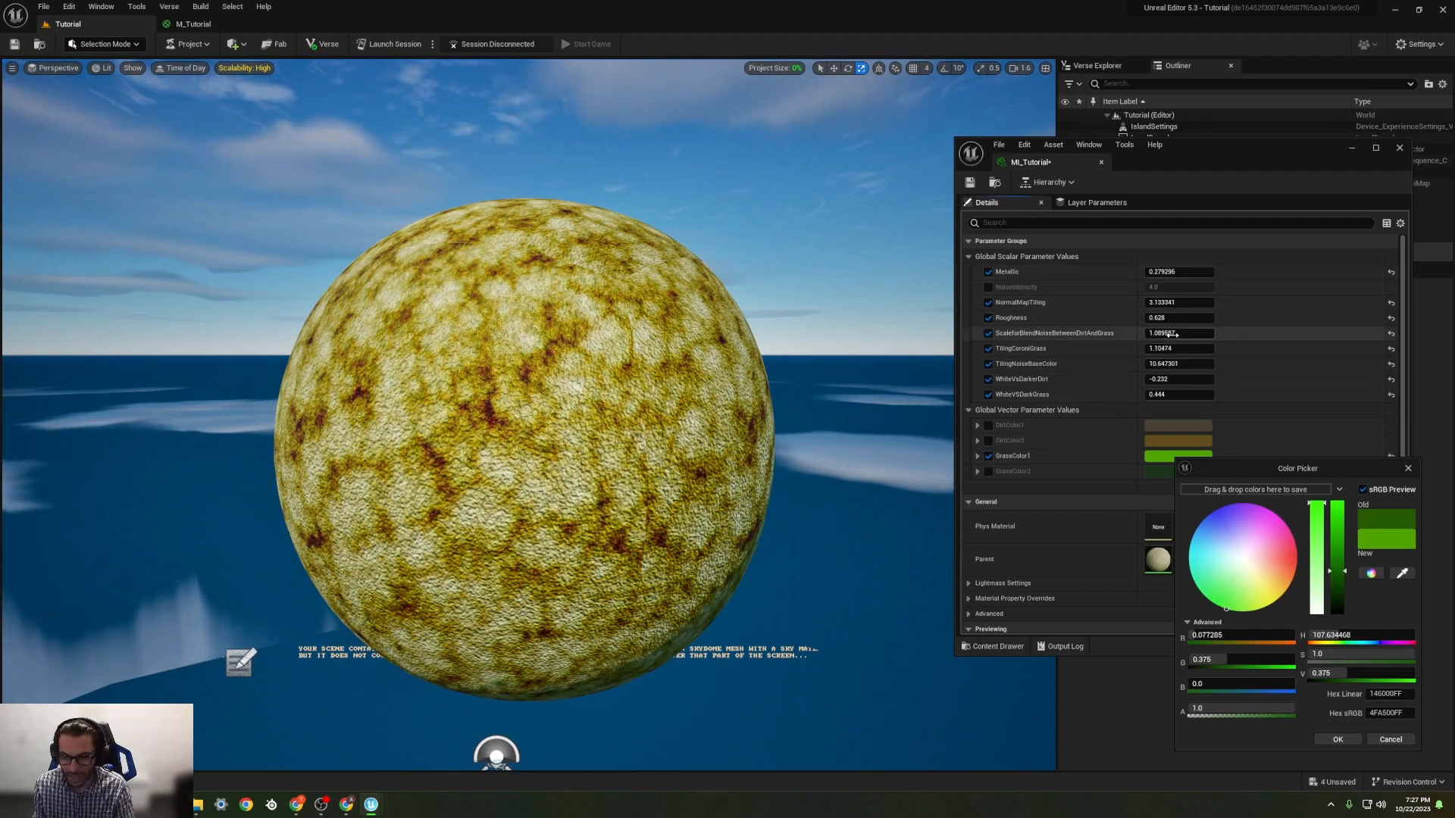
mouse_move(1182, 333)
mouse_down()
mouse_move(1166, 333)
mouse_move(1197, 333)
mouse_up()
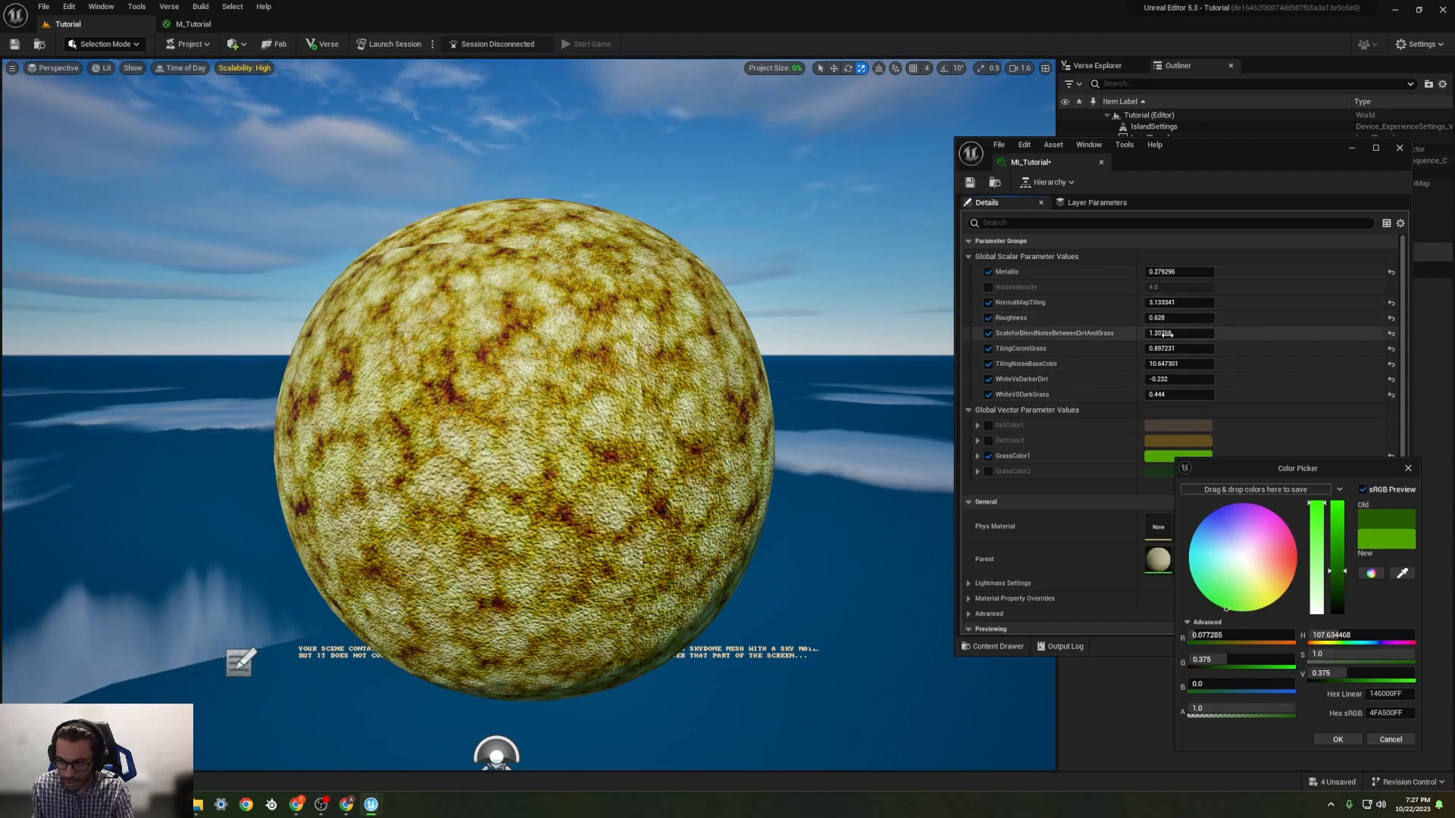
drag(1165, 334, 1074, 333)
Step: Narrow the MI_Tutorial window and examine the enlarged noise blend on the sphere from different angles
scroll(890, 338, up, 1)
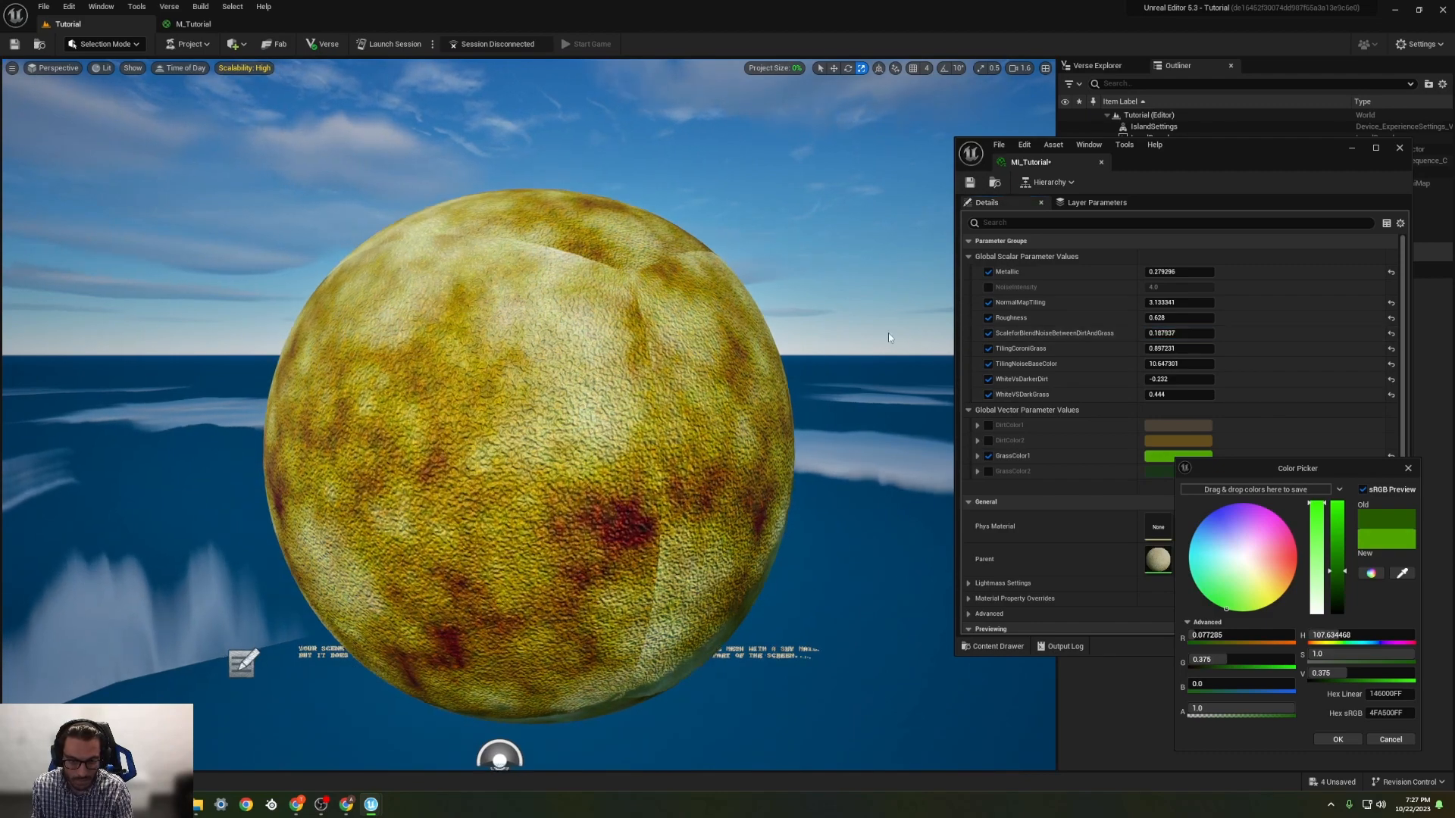
mouse_move(802, 346)
right_down()
mouse_move(809, 489)
mouse_move(802, 371)
right_up()
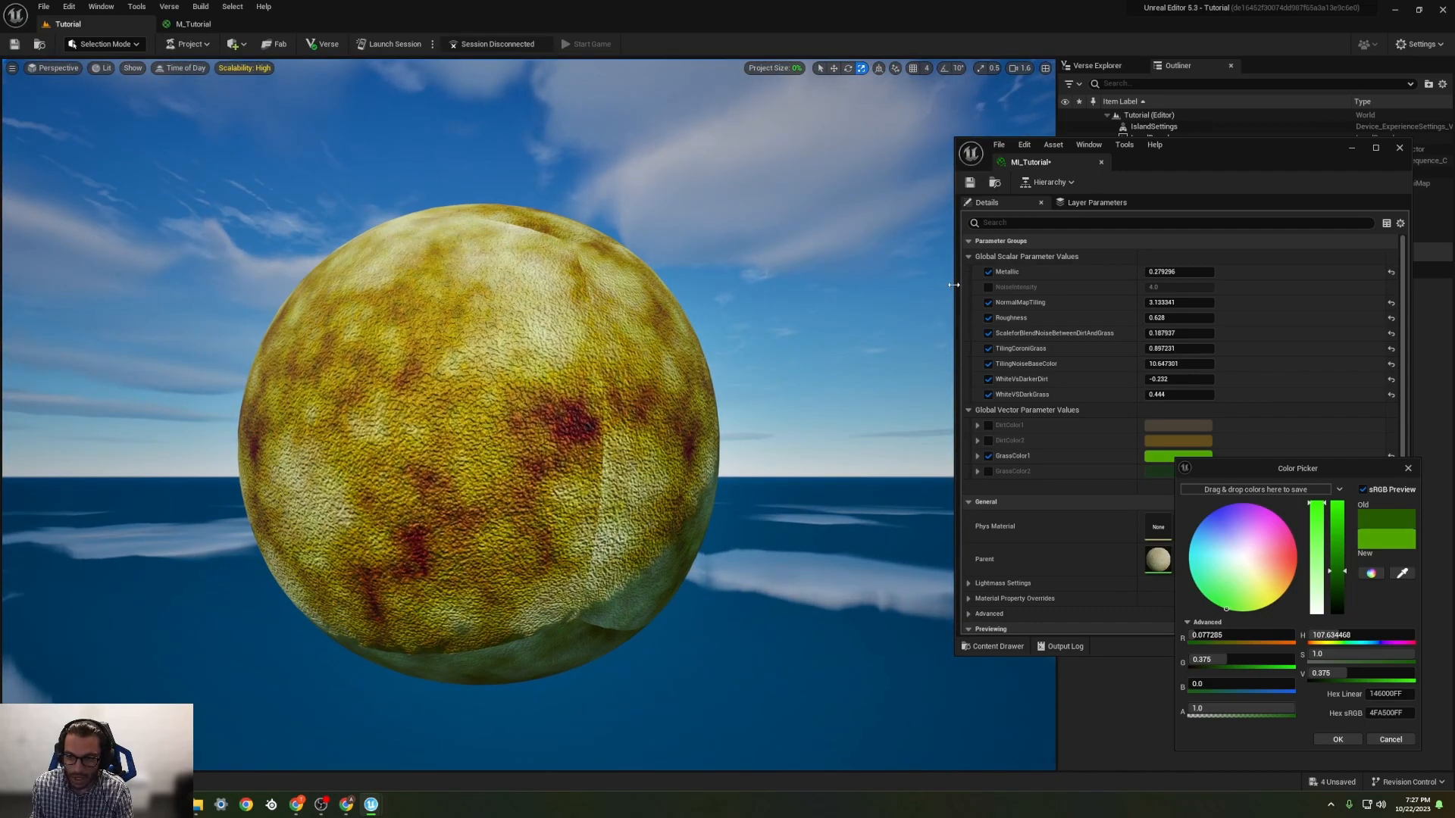
drag(956, 283, 1188, 294)
right_drag(803, 409, 928, 446)
right_drag(839, 349, 833, 388)
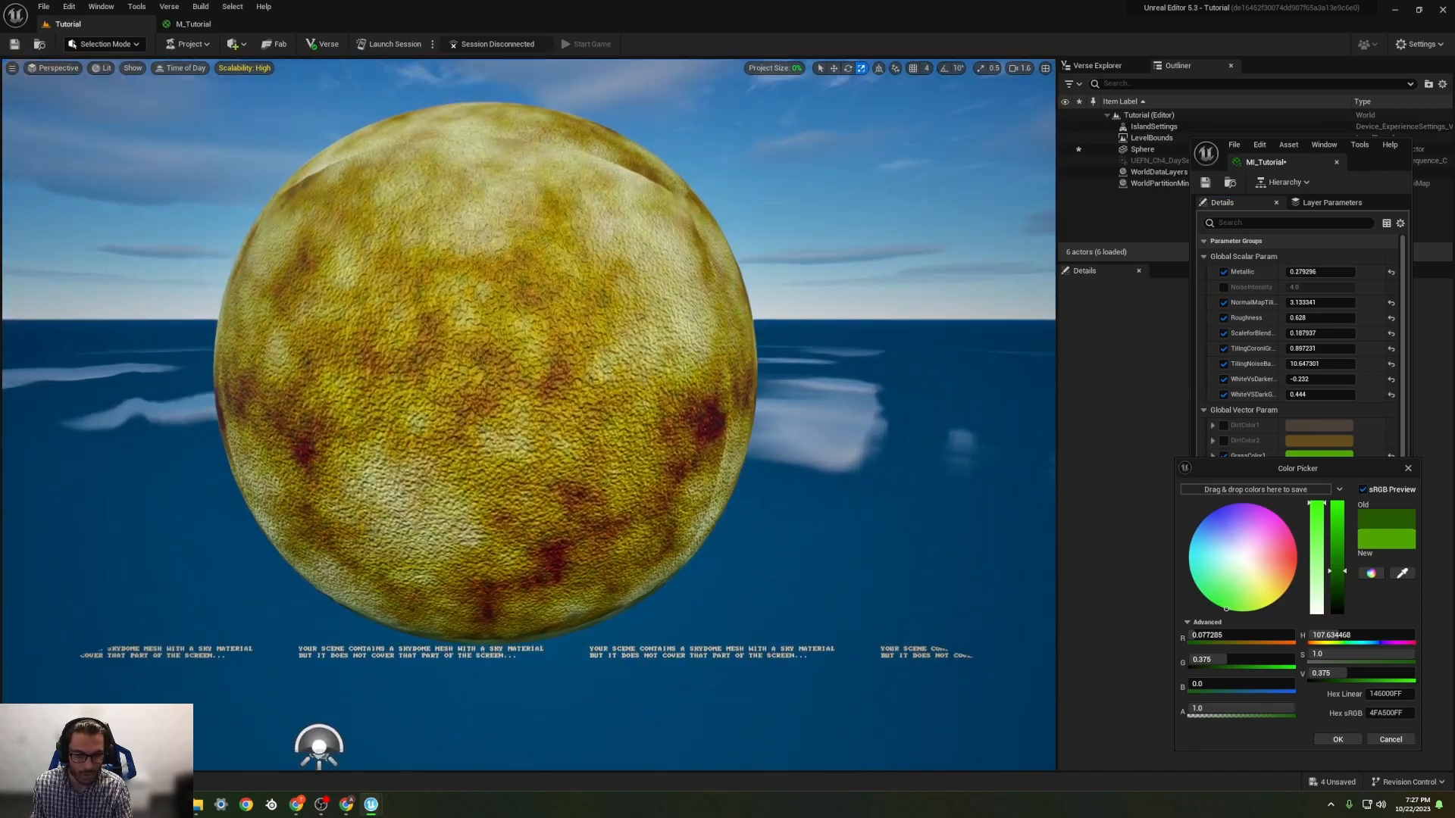